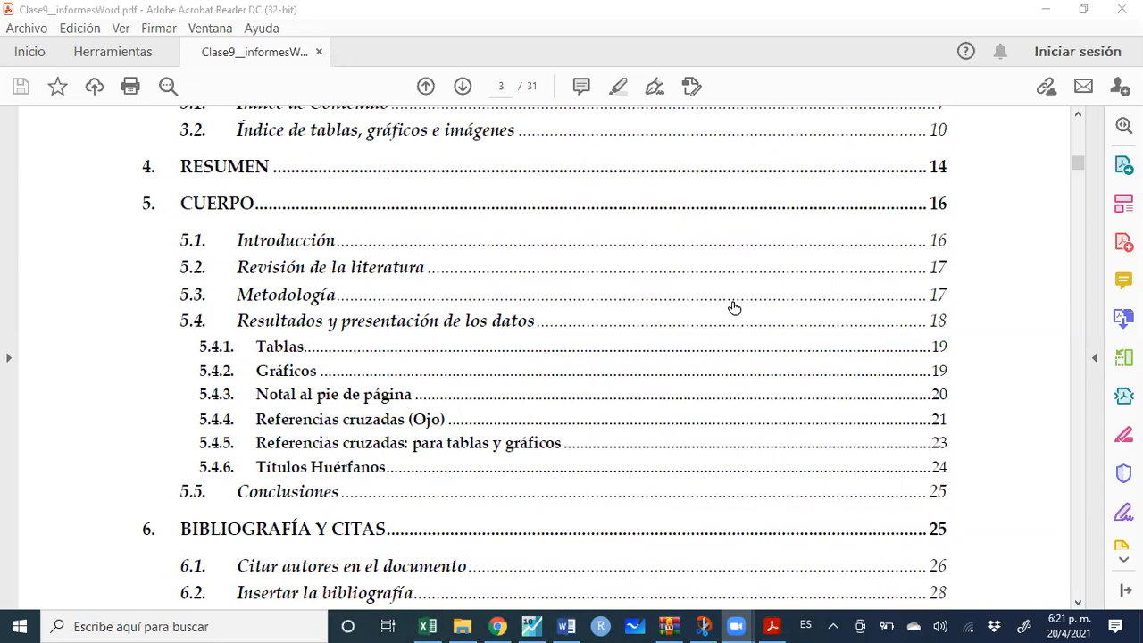
Page through the PDF guide's cover and contents to the 1. Introducción section on page 4
scroll(842, 262, up, 1)
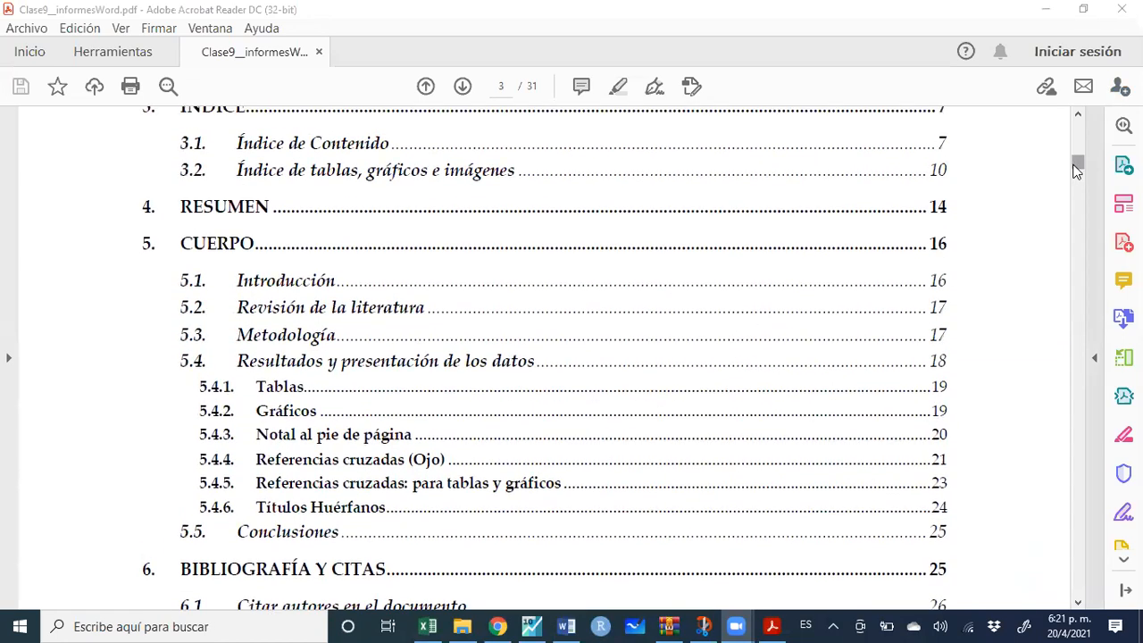
drag(1077, 164, 1085, 134)
scroll(938, 260, down, 15)
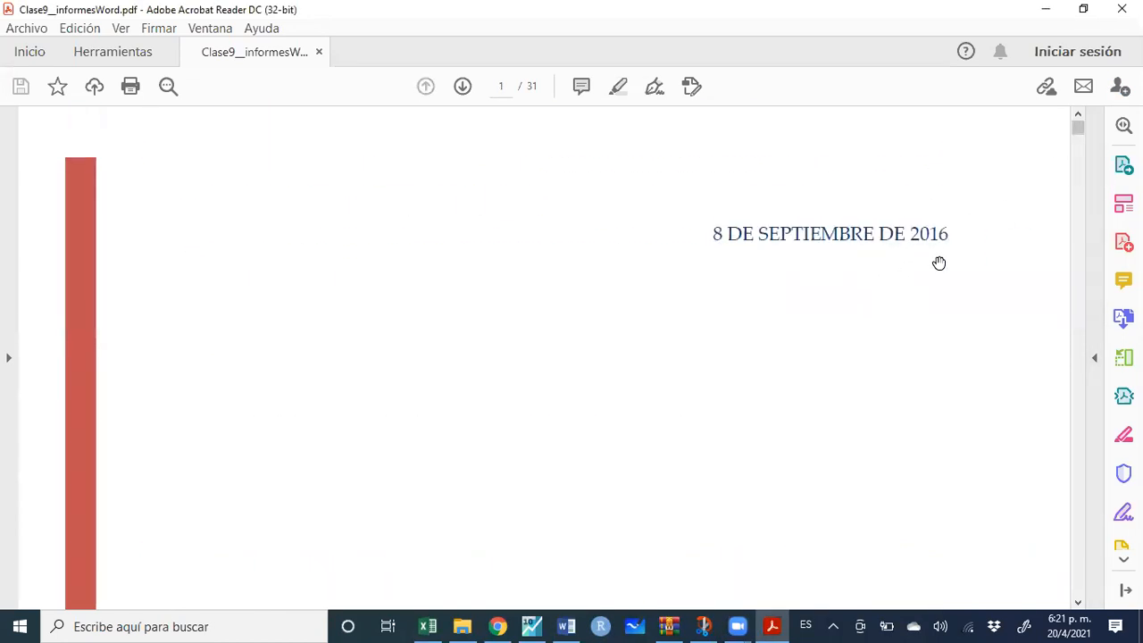
scroll(910, 276, down, 15)
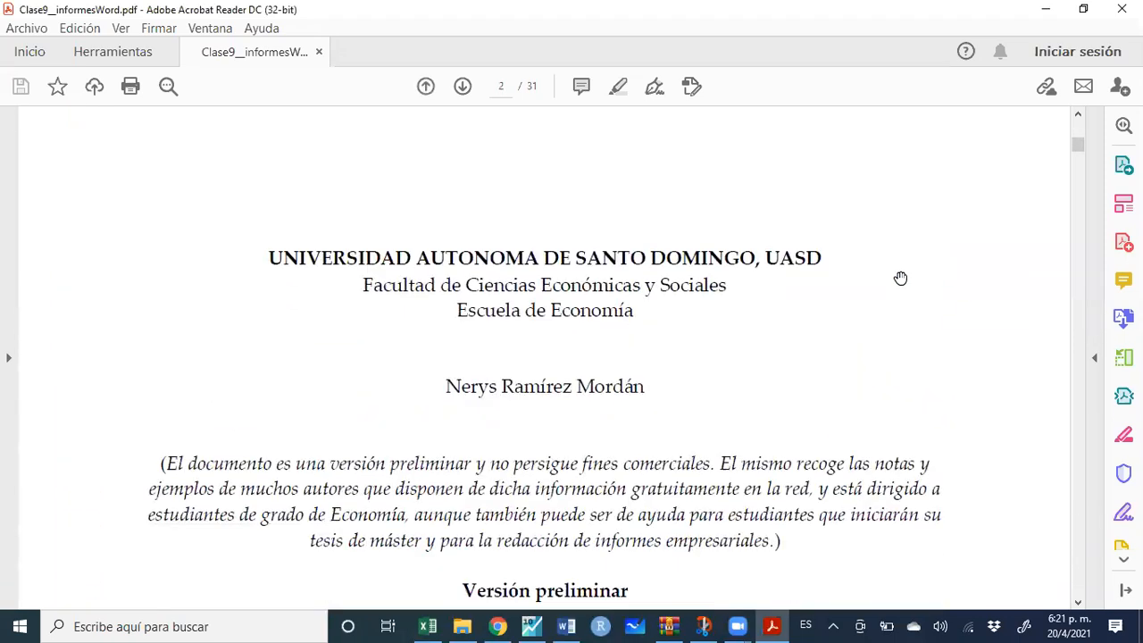
scroll(904, 271, down, 15)
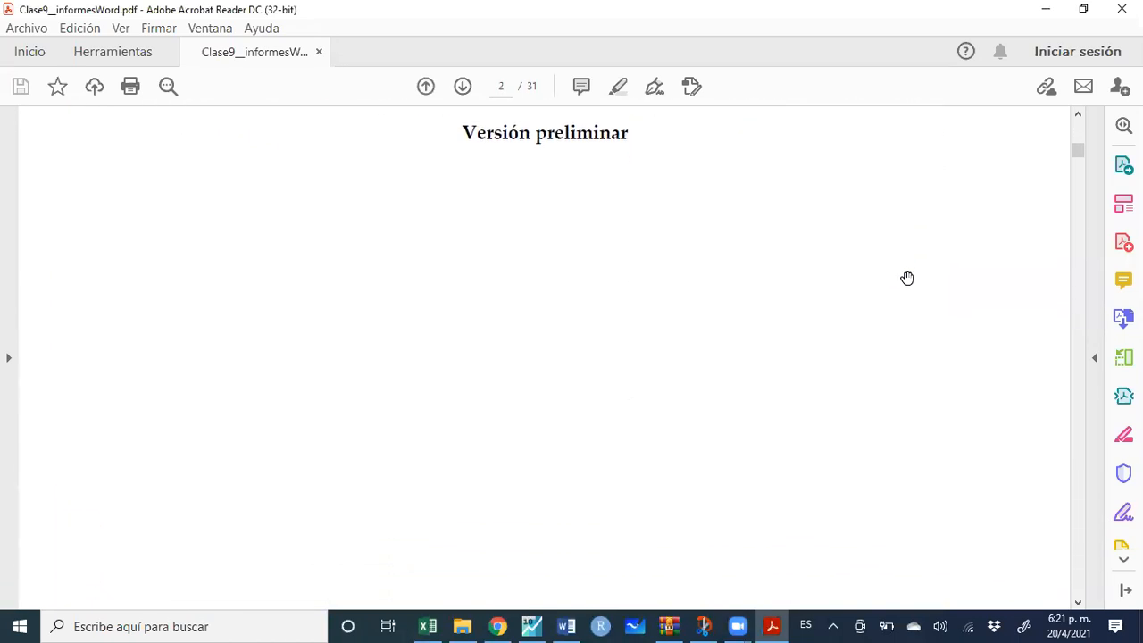
scroll(719, 432, down, 3)
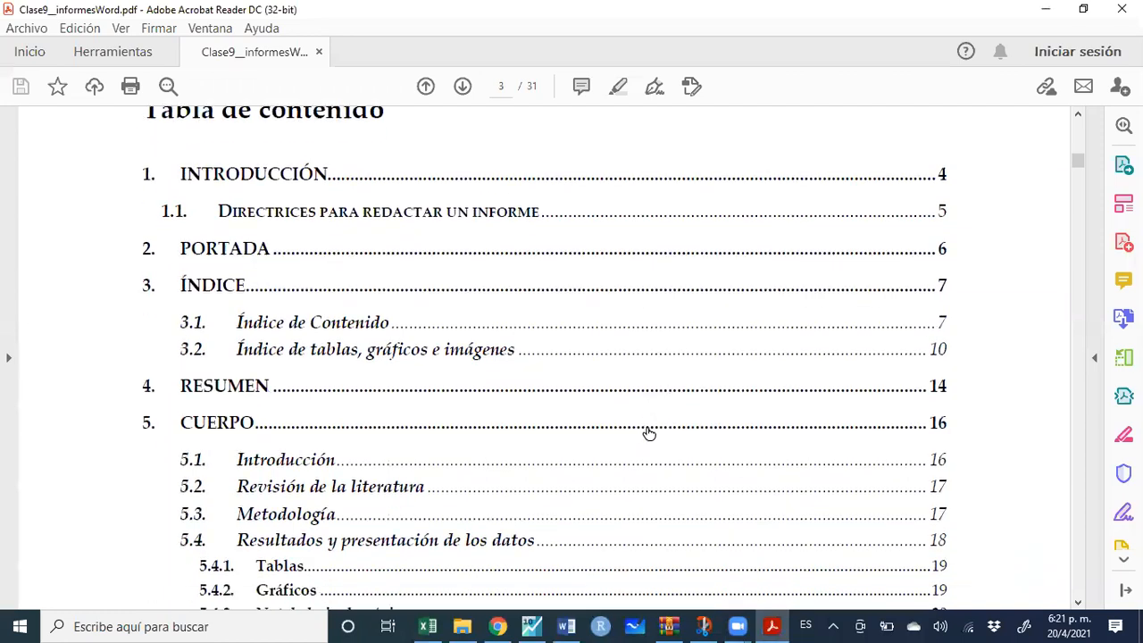
scroll(641, 429, down, 9)
scroll(639, 427, down, 14)
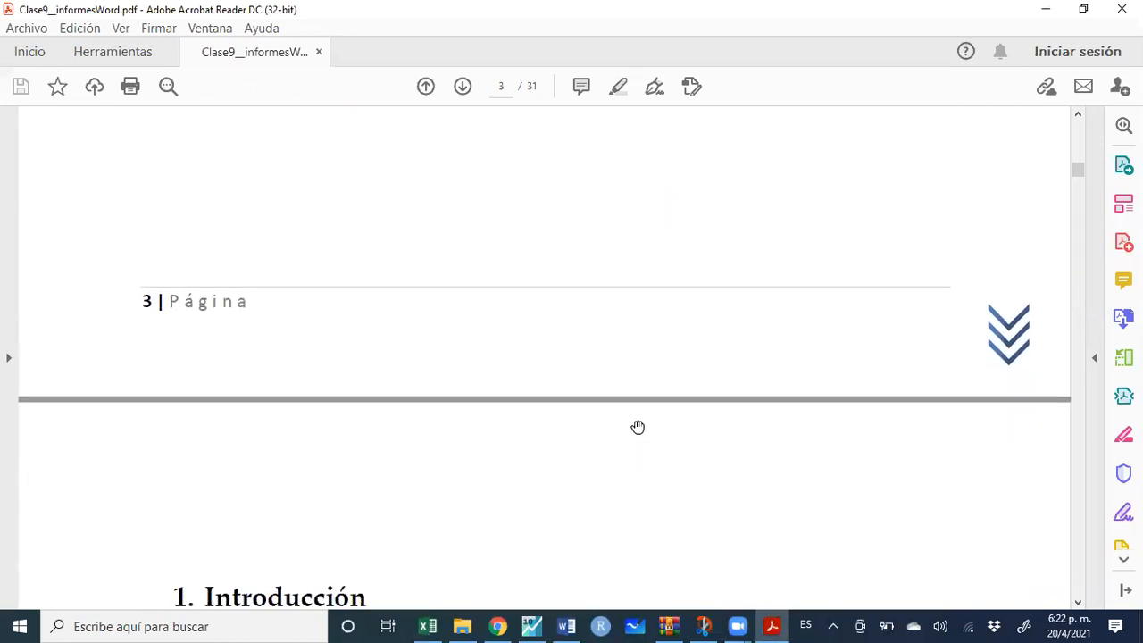
scroll(638, 429, up, 1)
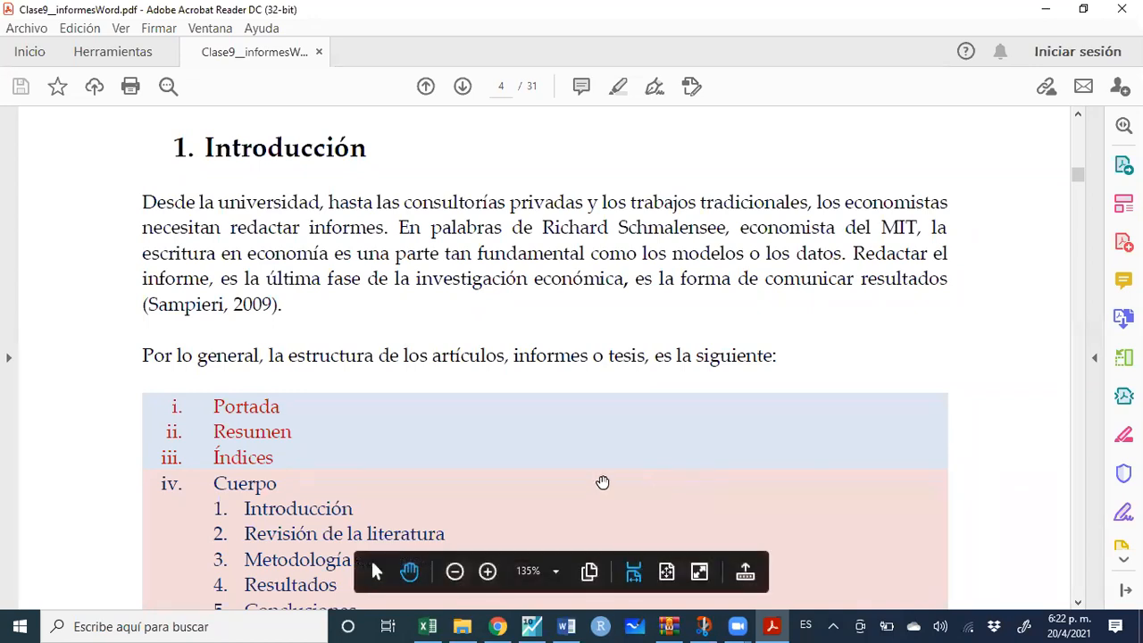
Scroll page 4 until the full section list through Referencias and Anexos is visible
scroll(574, 417, down, 1)
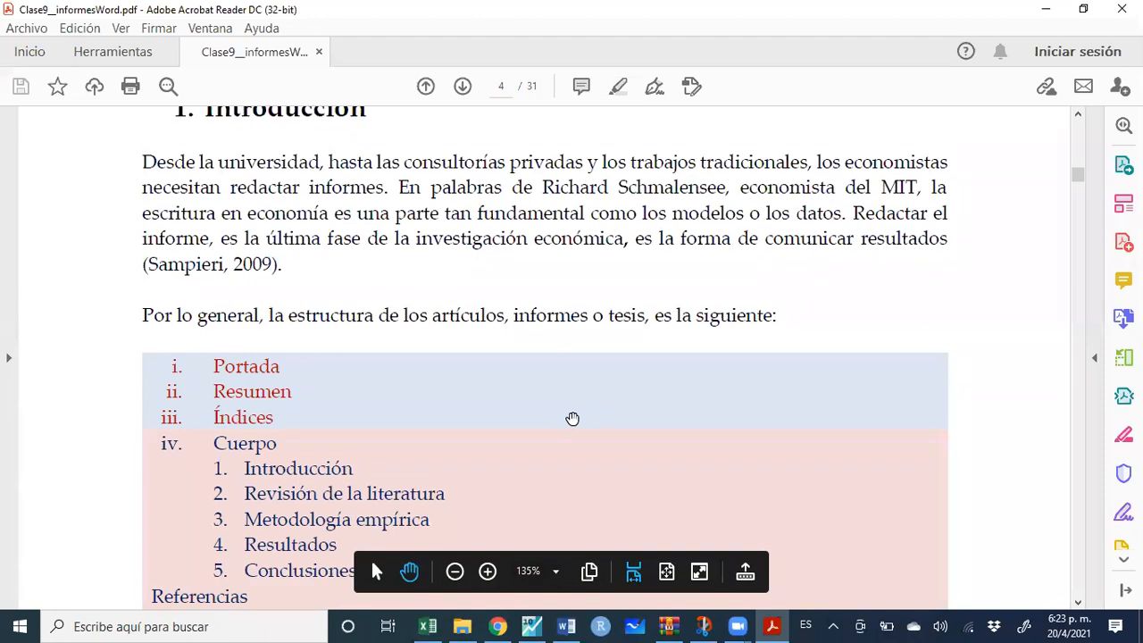
scroll(572, 417, down, 2)
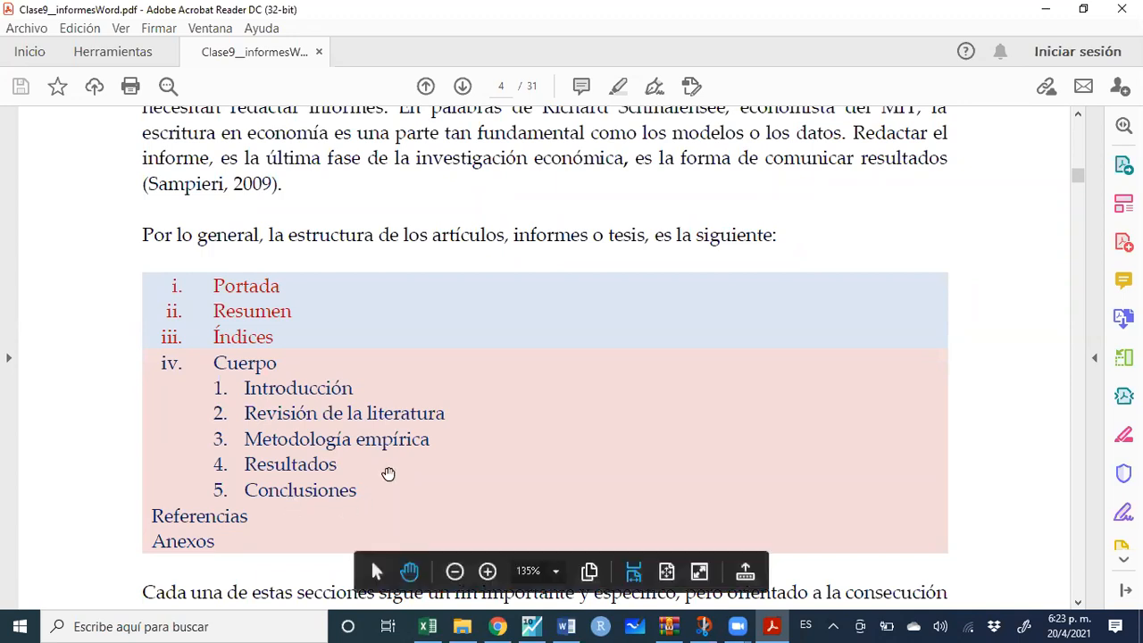
scroll(397, 457, down, 3)
Scroll past the page 4 footer to the 1.1 Directrices para redactar un informe list on page 5
scroll(402, 462, down, 2)
scroll(402, 462, down, 6)
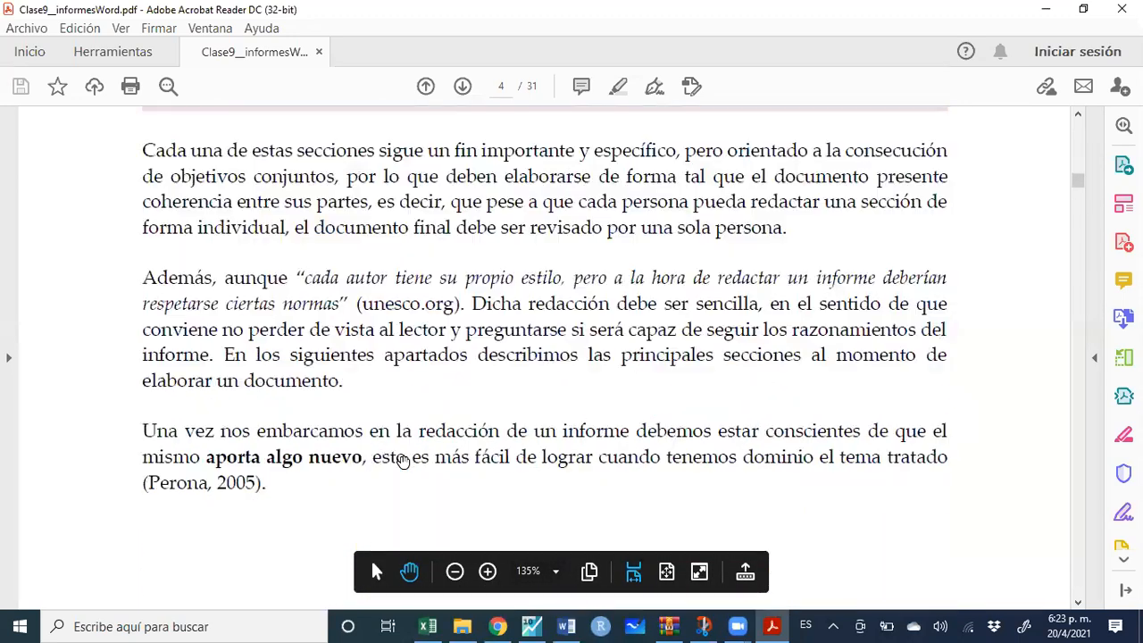
scroll(395, 418, down, 10)
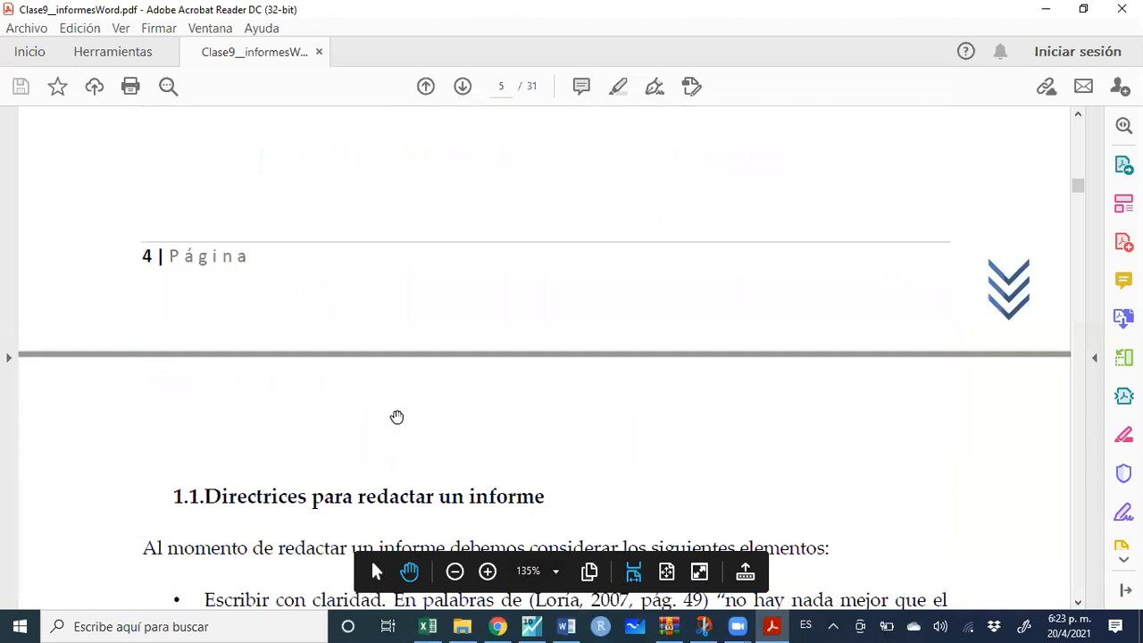
scroll(397, 417, down, 6)
scroll(397, 417, down, 2)
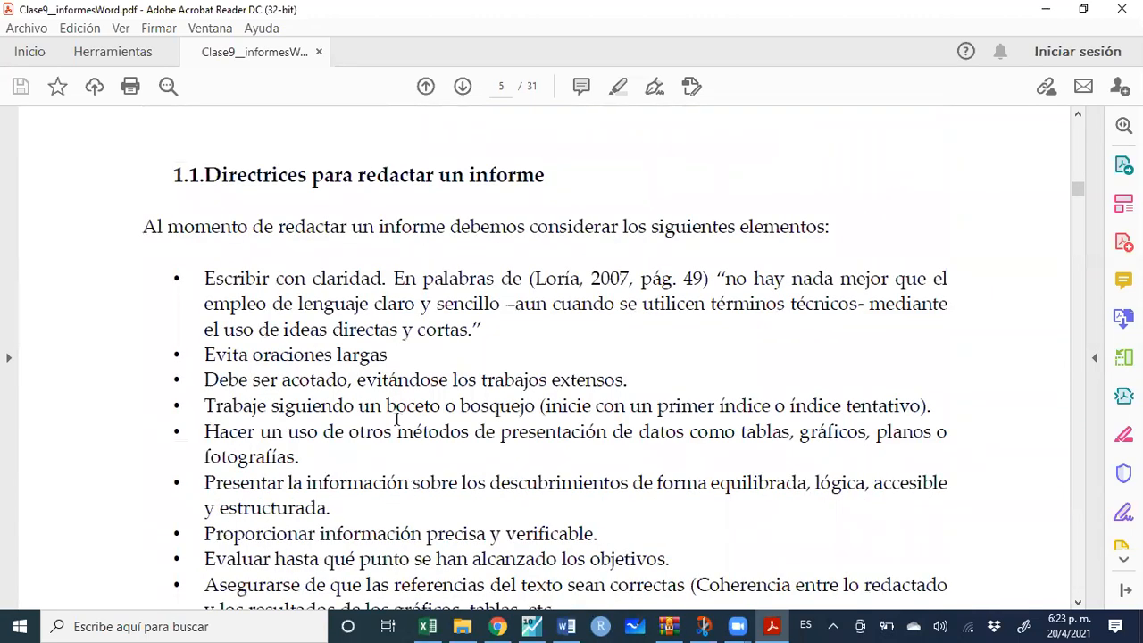
scroll(396, 418, down, 1)
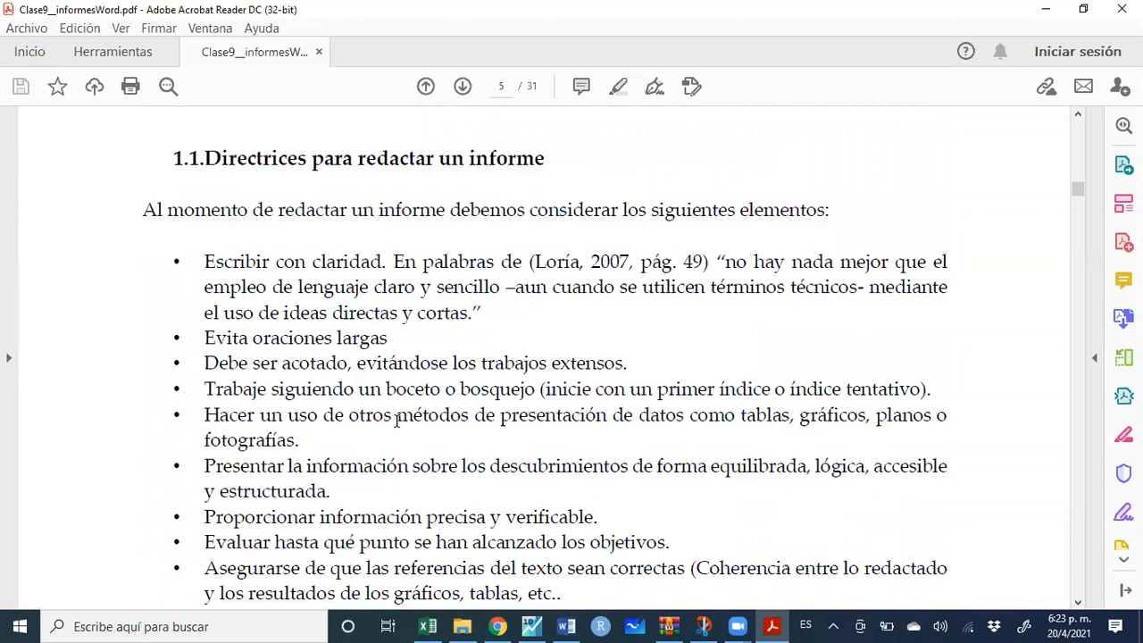
scroll(396, 419, down, 1)
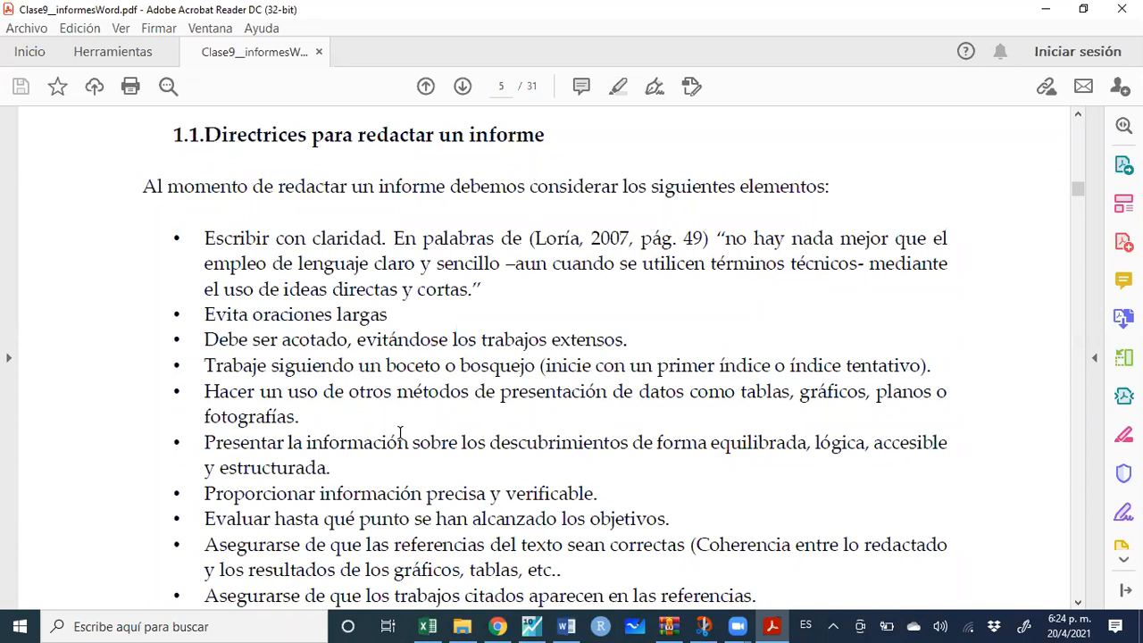
scroll(400, 433, down, 1)
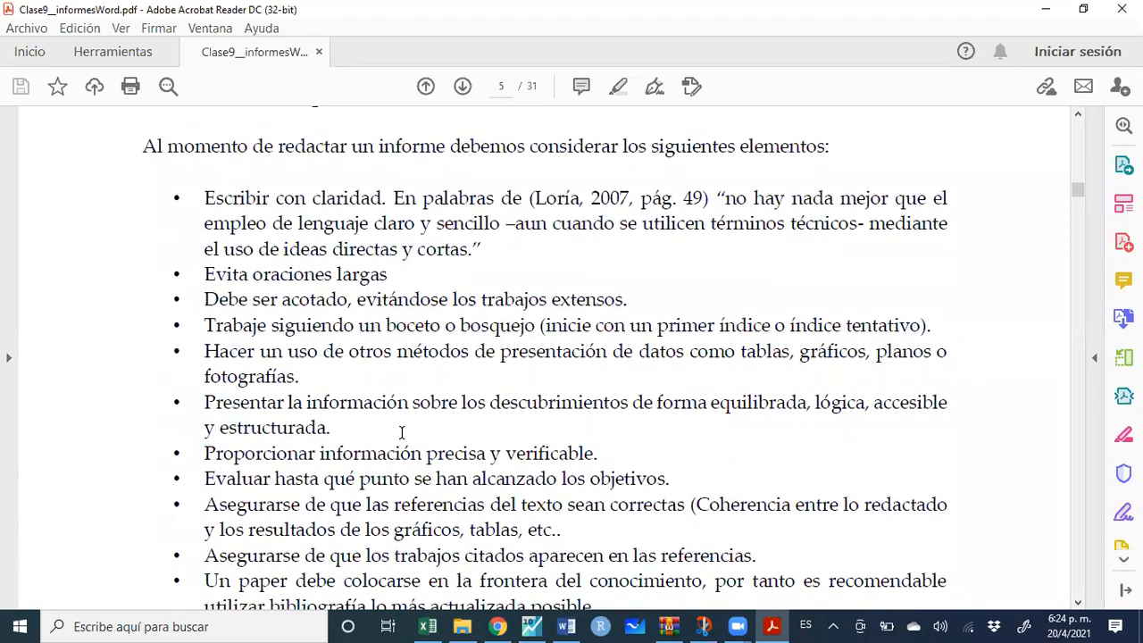
scroll(401, 433, down, 1)
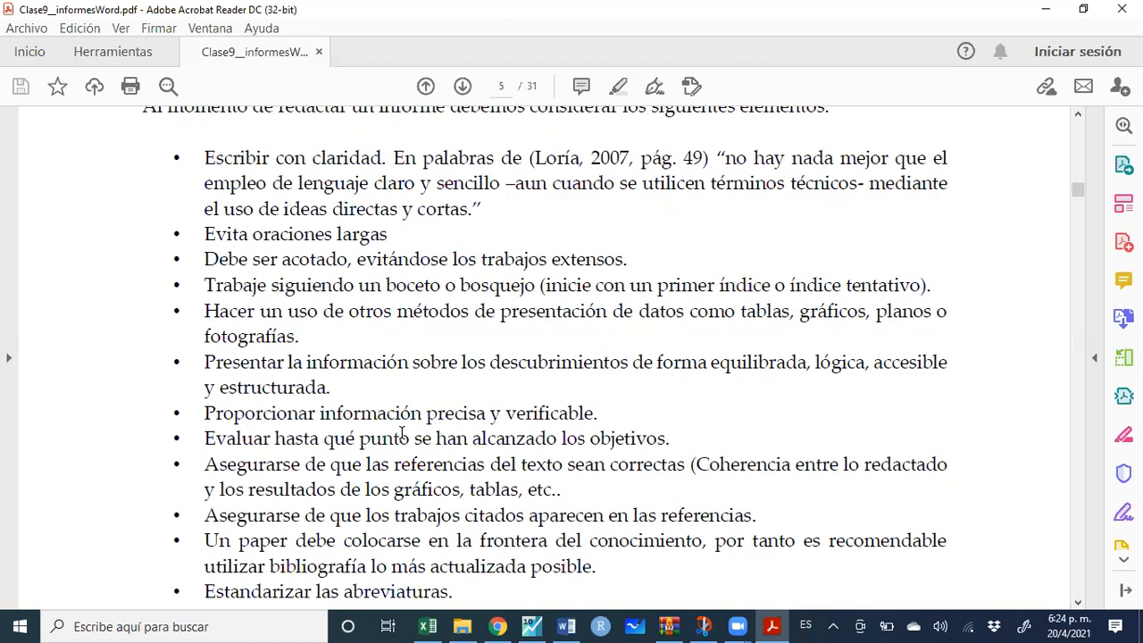
Scroll down page 5 past the end of the guidelines to the congruencia paragraph
scroll(402, 433, down, 3)
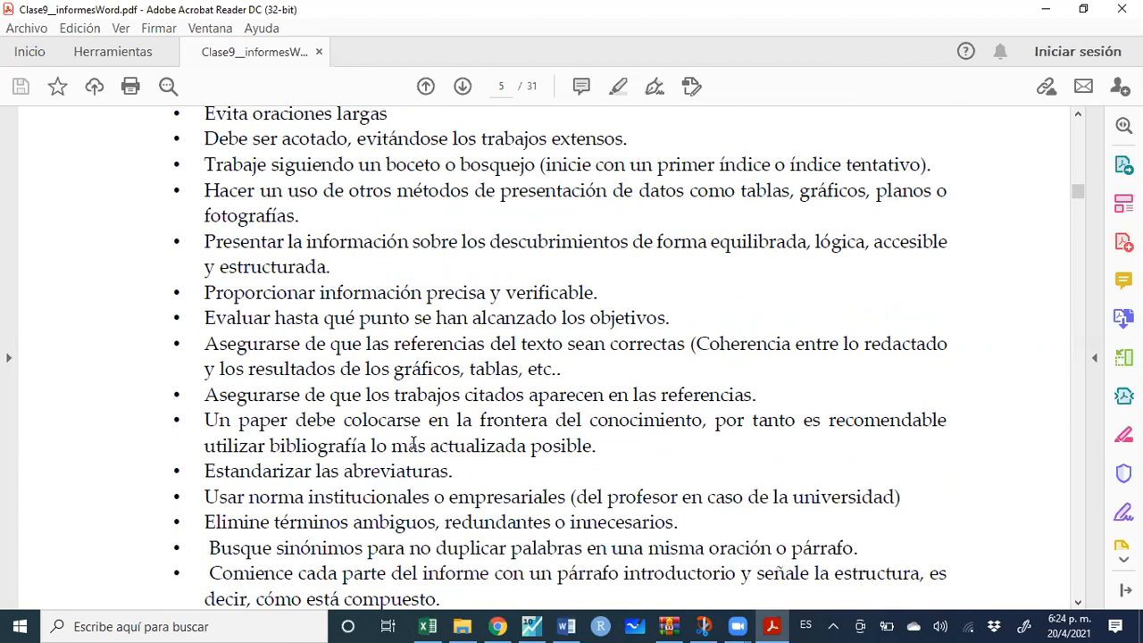
scroll(412, 439, down, 2)
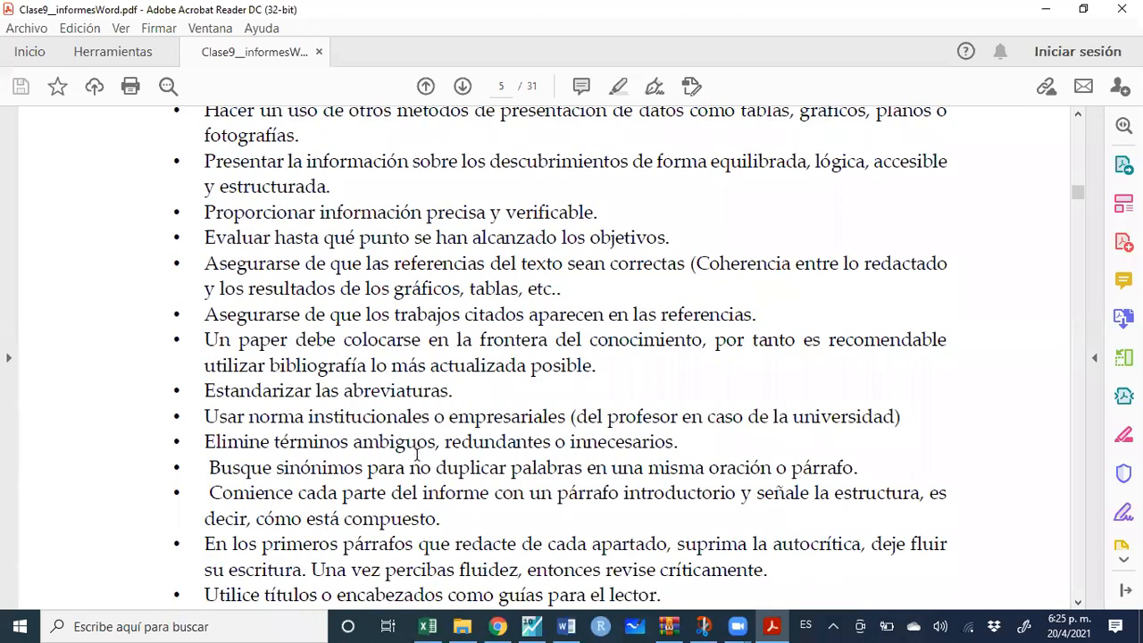
scroll(416, 454, down, 2)
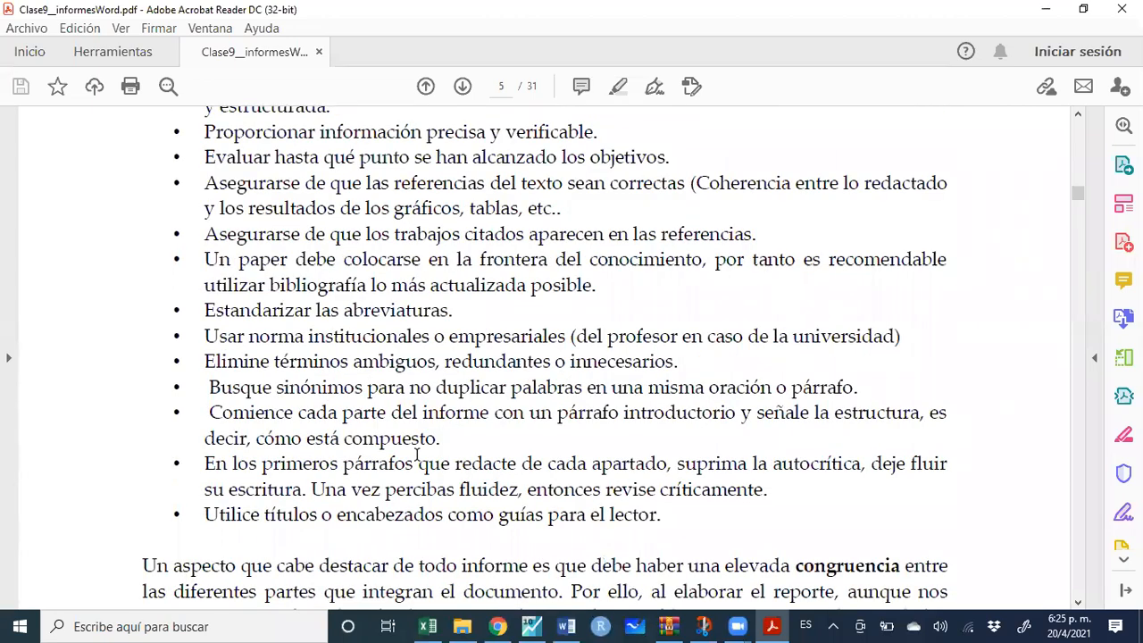
scroll(416, 456, down, 3)
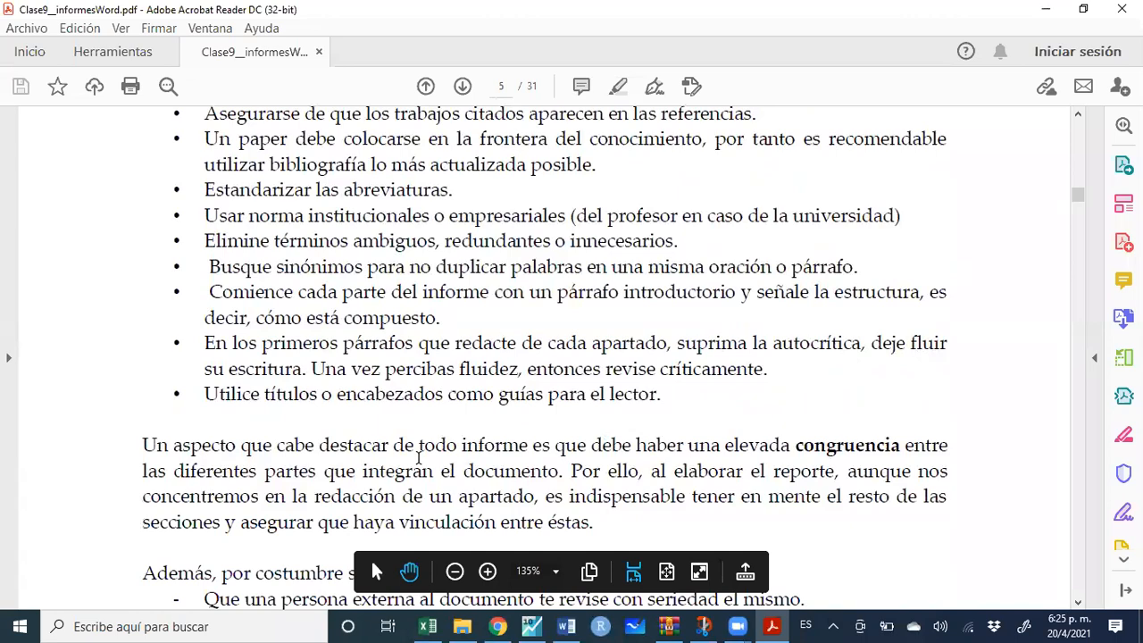
Read through the rest of page 5 down to the five 'consejos particulares' tips
scroll(391, 393, up, 5)
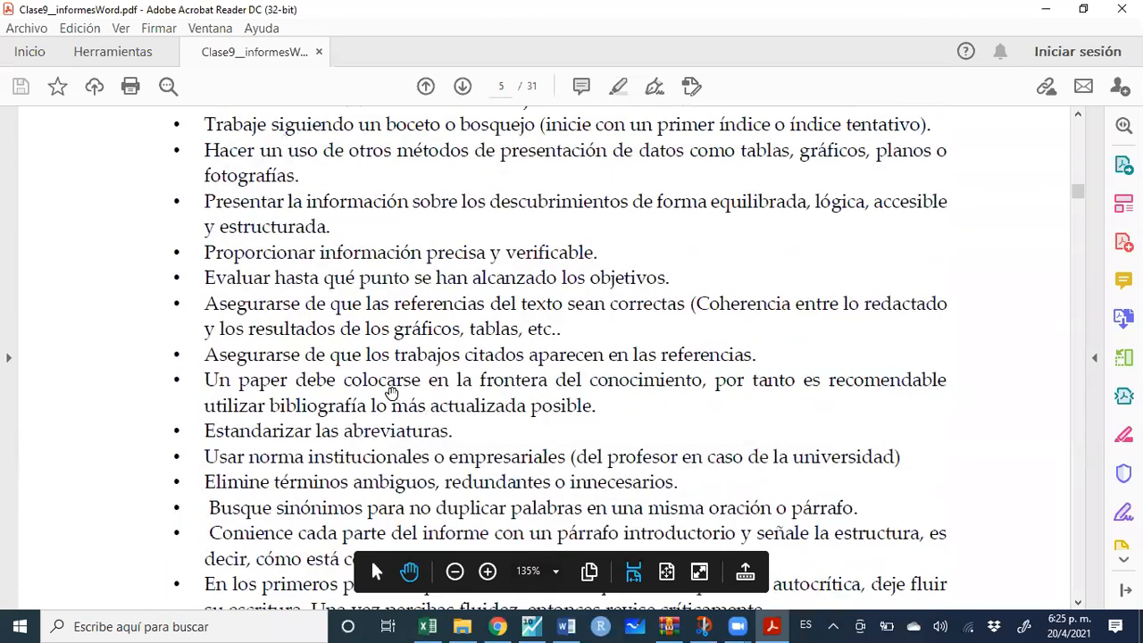
scroll(391, 393, up, 2)
scroll(393, 359, down, 2)
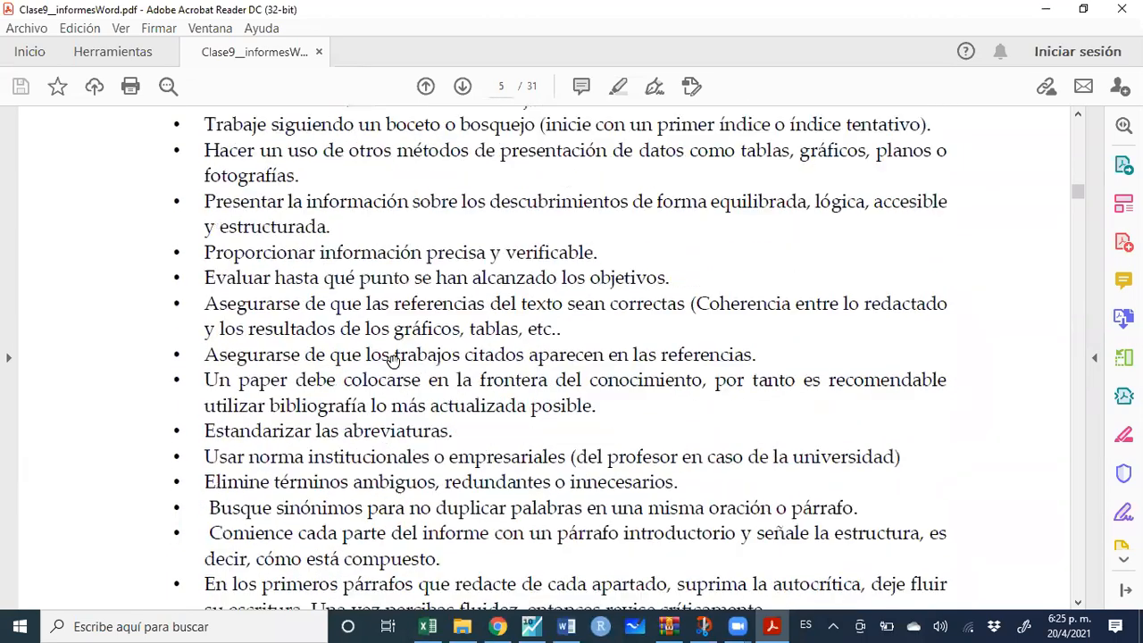
scroll(393, 359, down, 4)
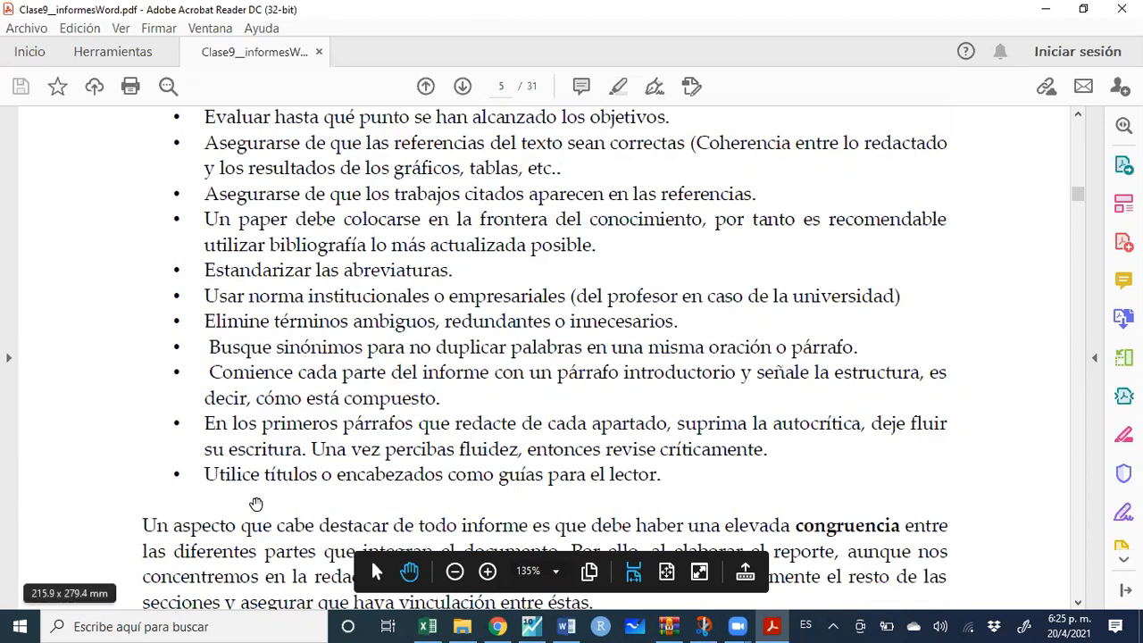
scroll(398, 405, up, 2)
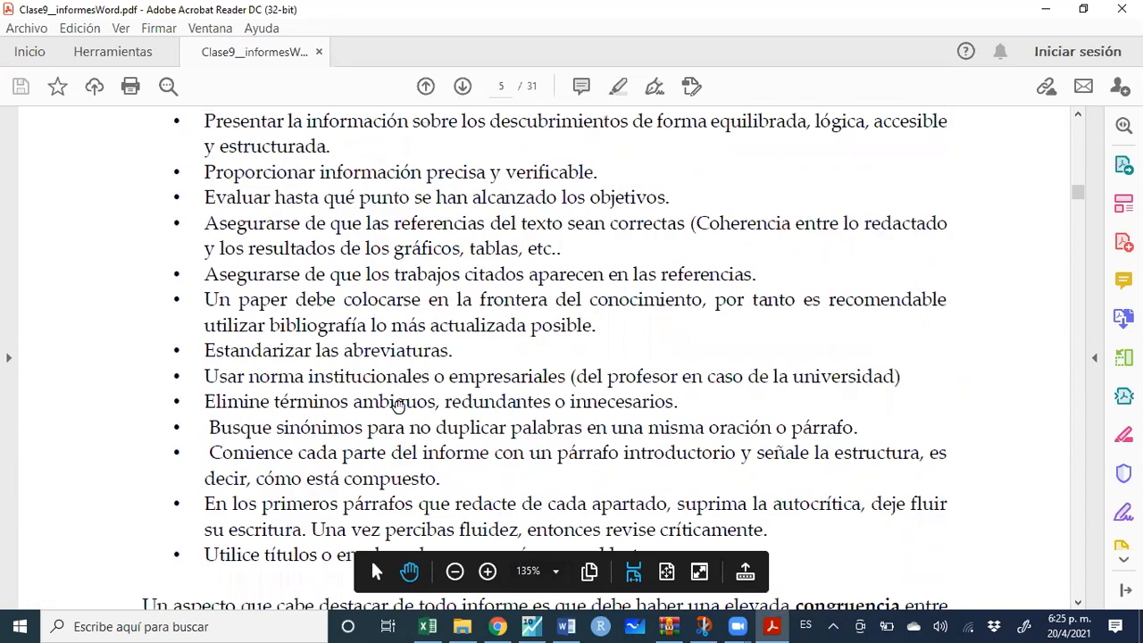
scroll(398, 406, up, 4)
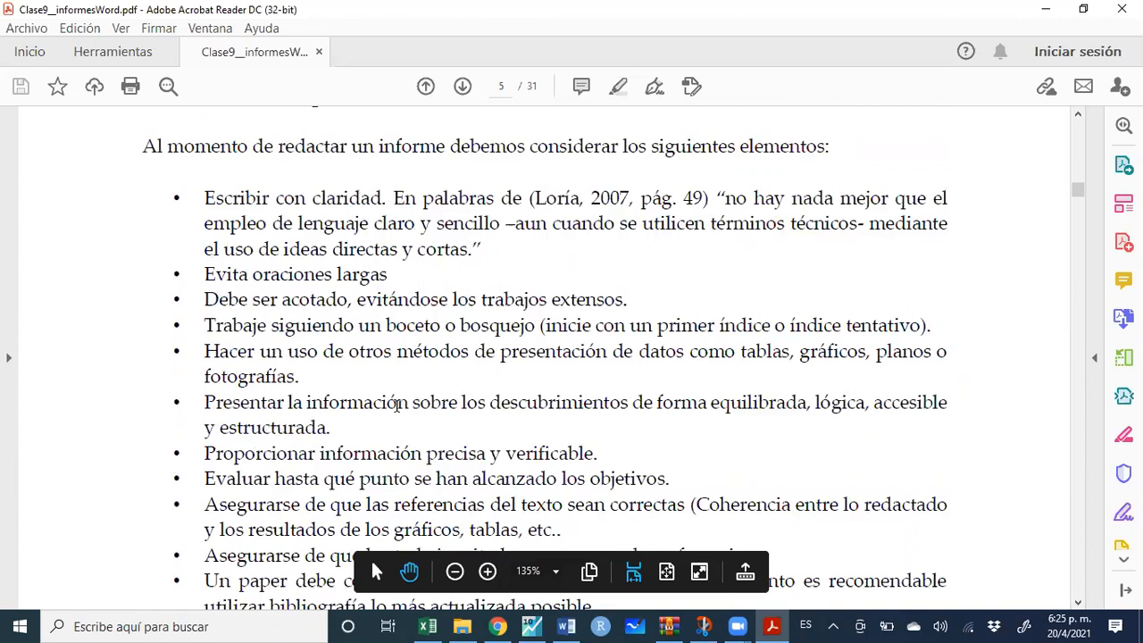
scroll(397, 403, down, 6)
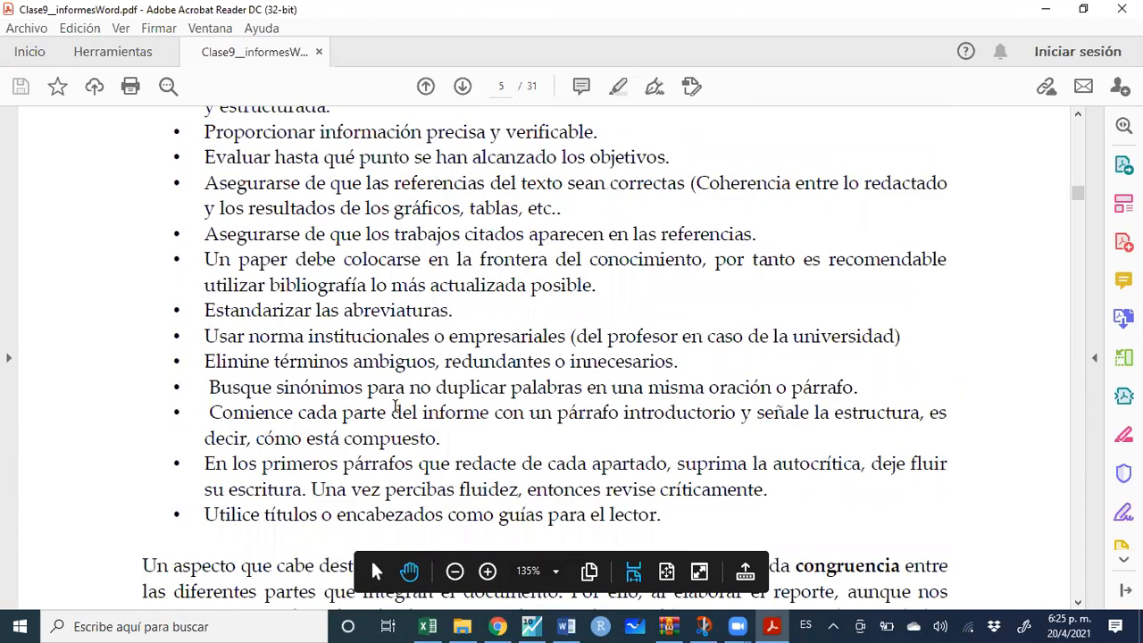
scroll(394, 406, down, 5)
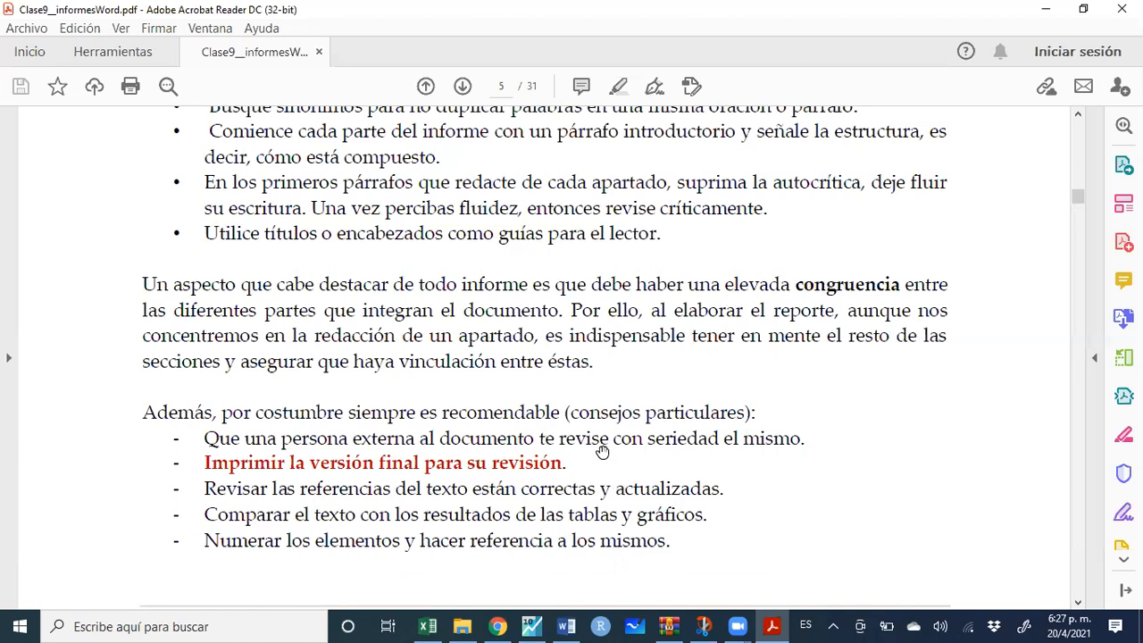
scroll(566, 417, down, 3)
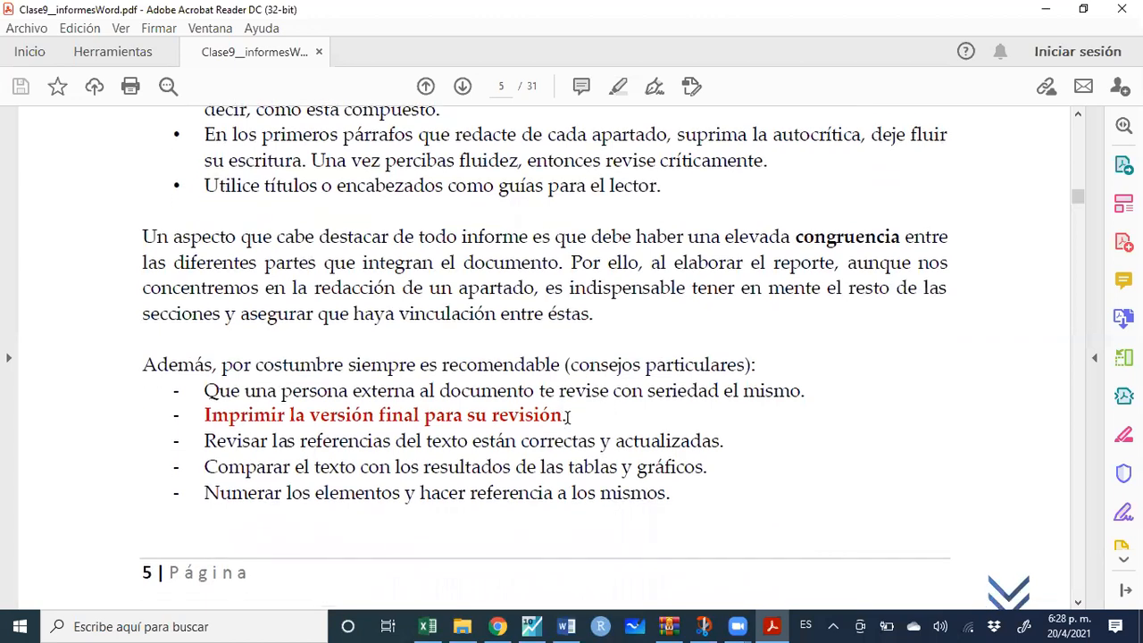
scroll(567, 418, down, 3)
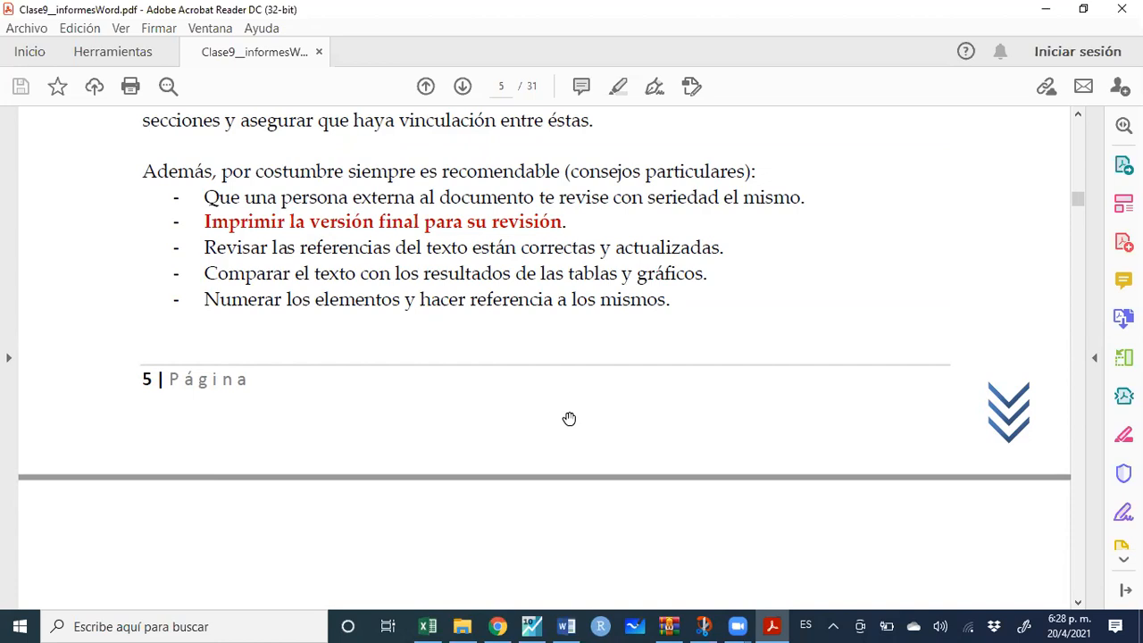
scroll(568, 419, down, 5)
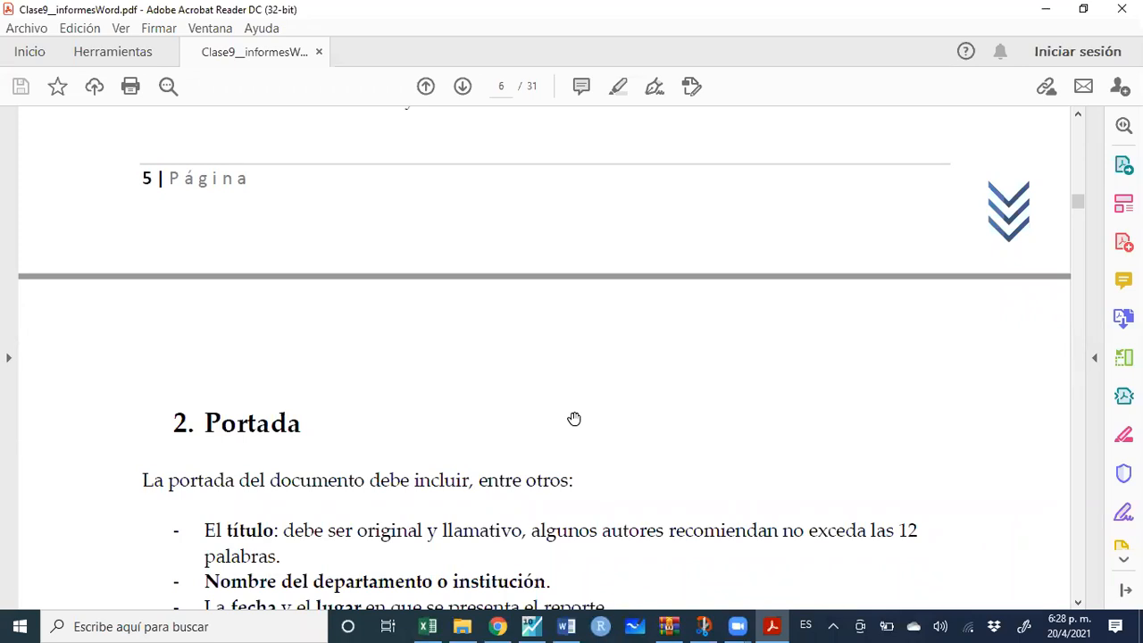
scroll(574, 419, down, 3)
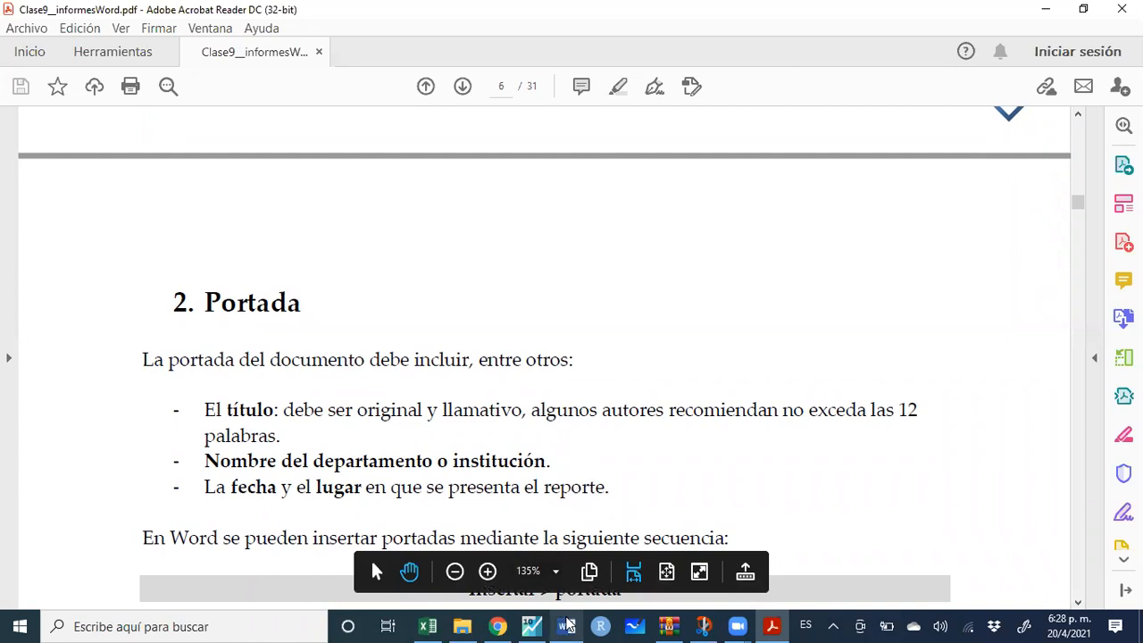
mouse_move(568, 625)
click(569, 566)
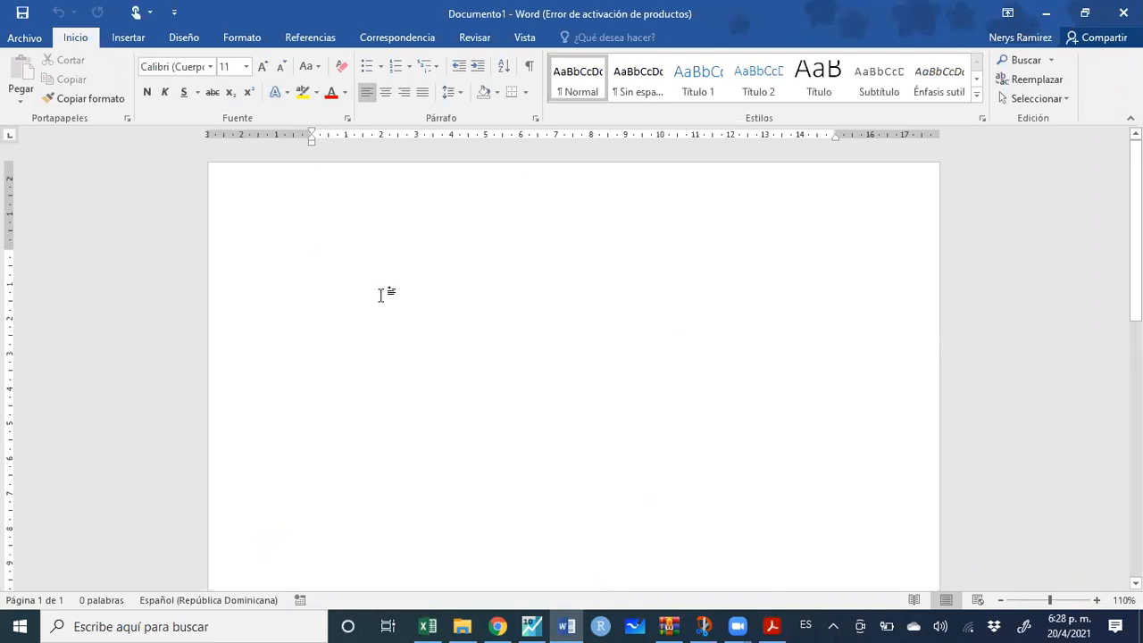
Apply the Sin espaciado style to the blank document and set the font to Times New Roman
click(174, 66)
click(643, 81)
click(179, 67)
text(Timr)
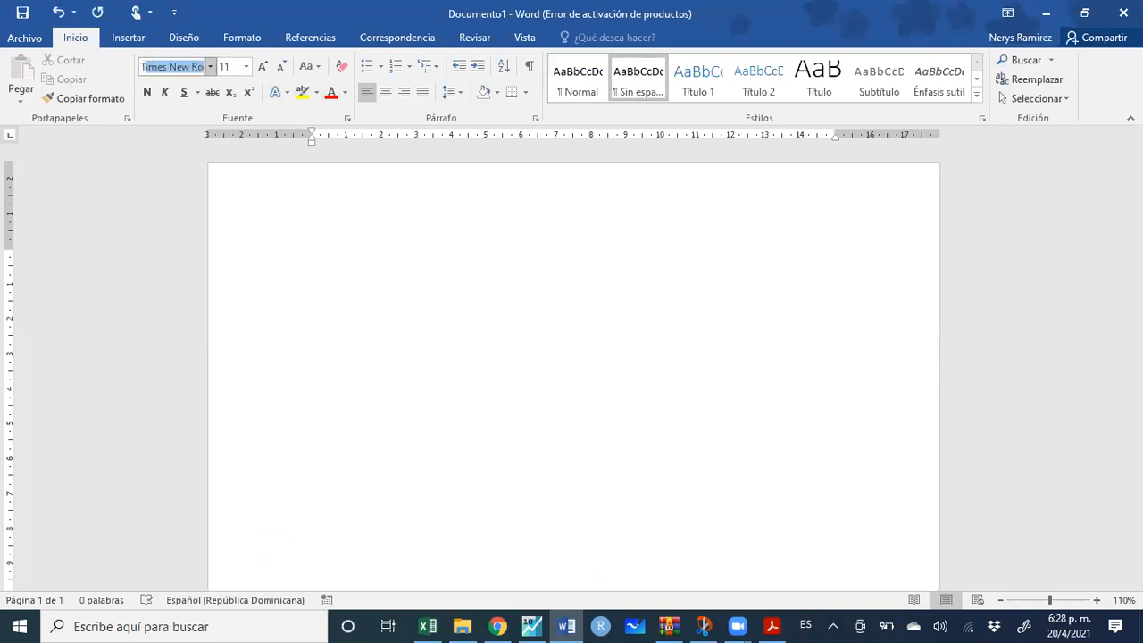
text(e)
key(Return)
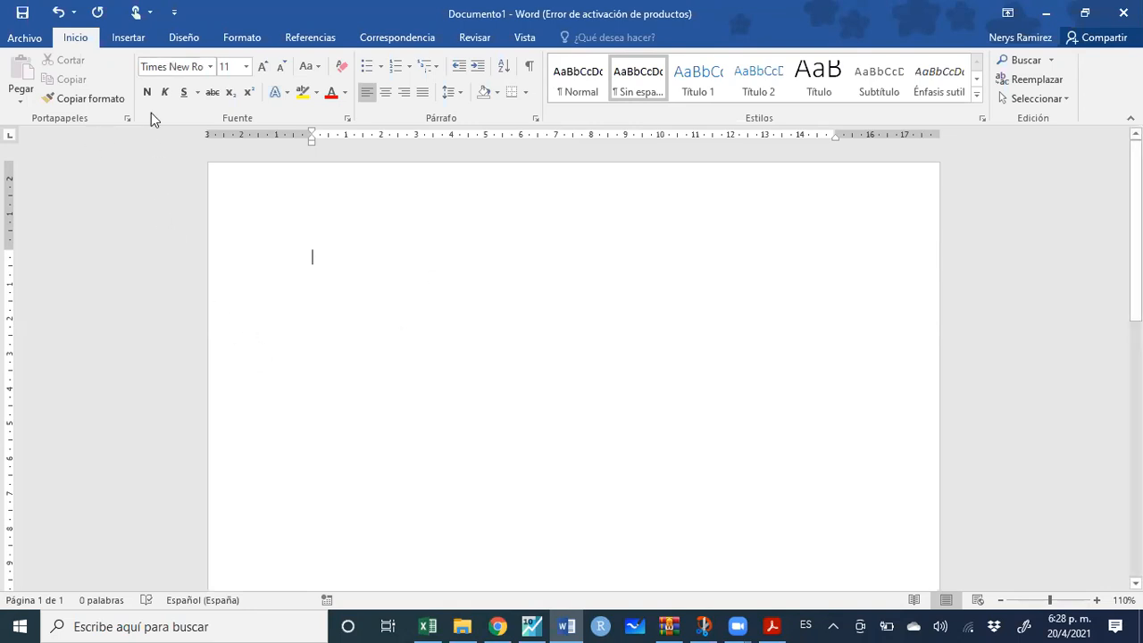
click(132, 42)
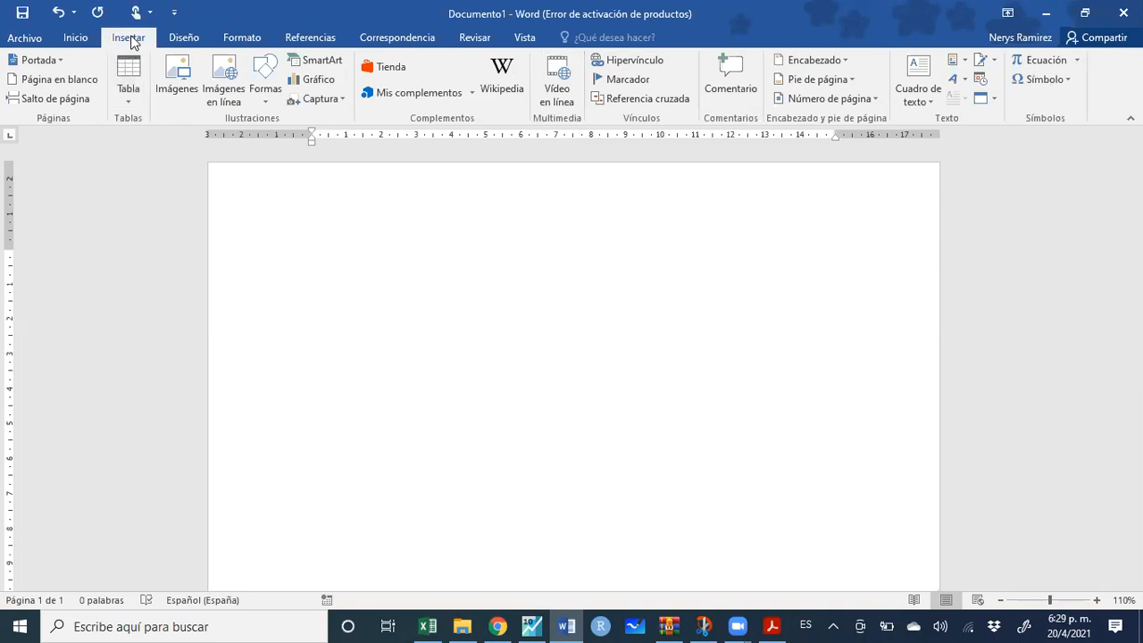
Browse the built-in cover page designs and insert the Integral cover page
click(59, 61)
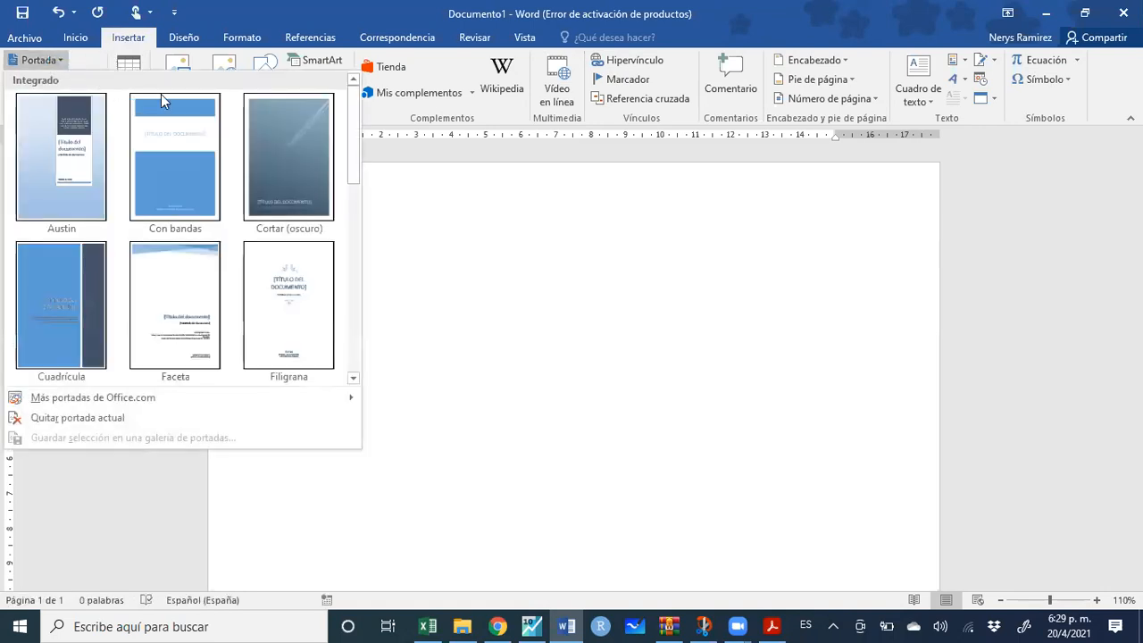
scroll(303, 245, down, 5)
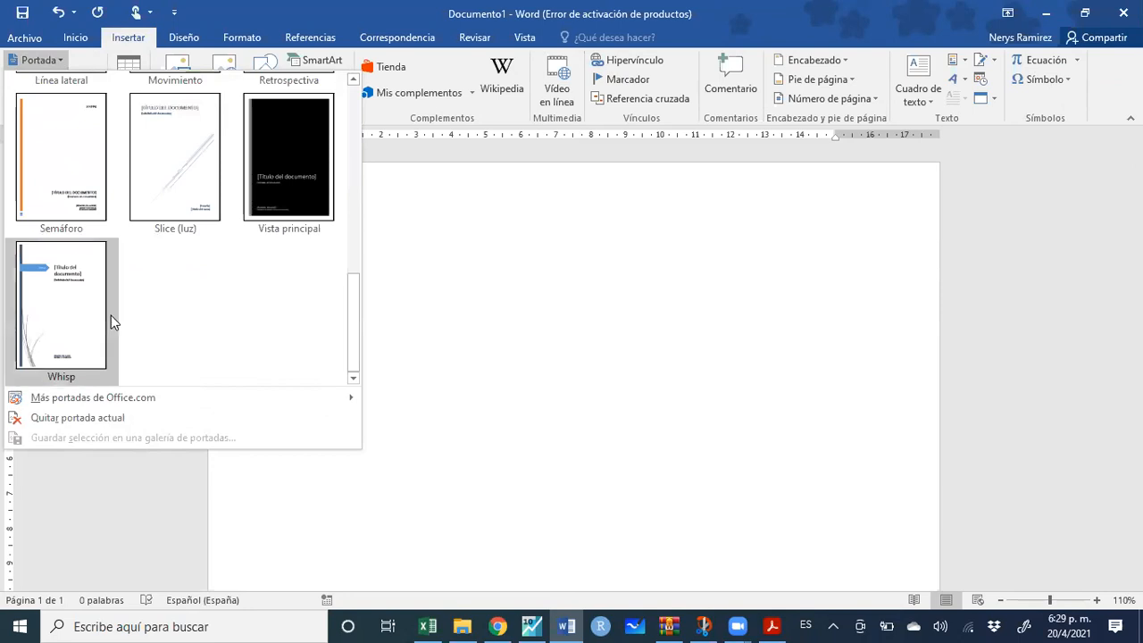
scroll(199, 197, up, 5)
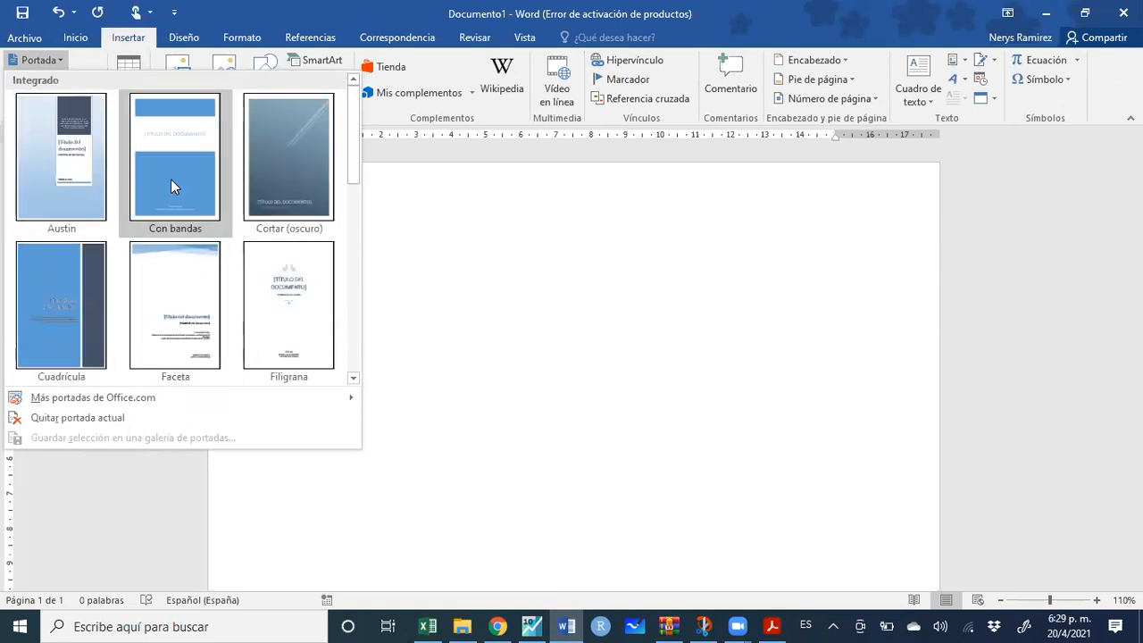
scroll(243, 262, down, 4)
scroll(179, 294, up, 3)
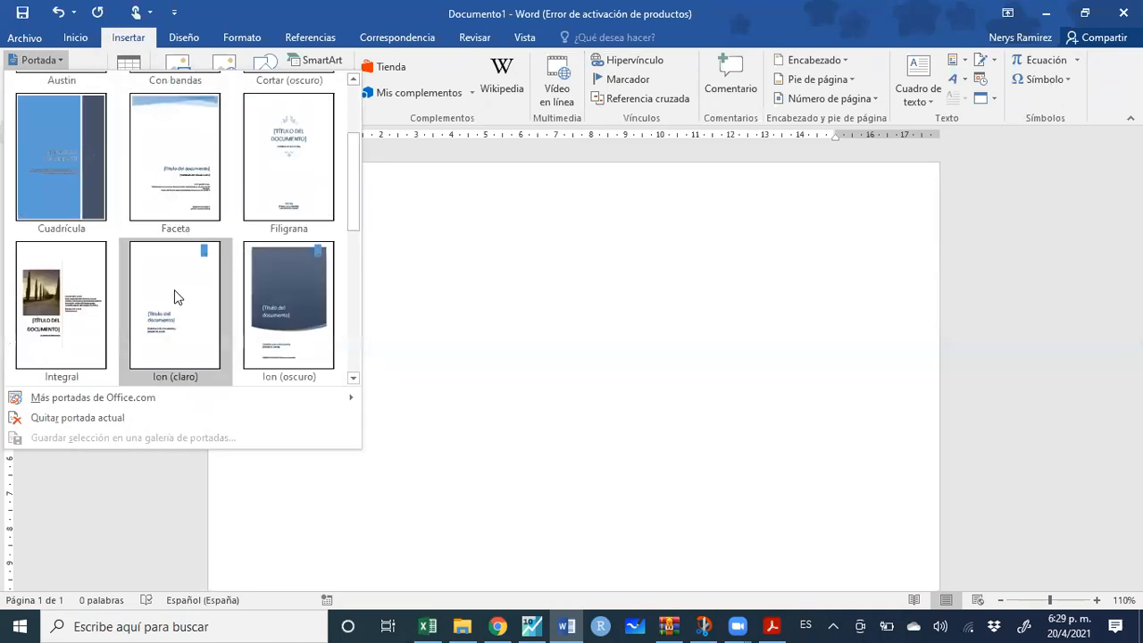
click(95, 324)
Look over the Integral cover page and insert a blank page (Página en blanco)
scroll(489, 392, down, 3)
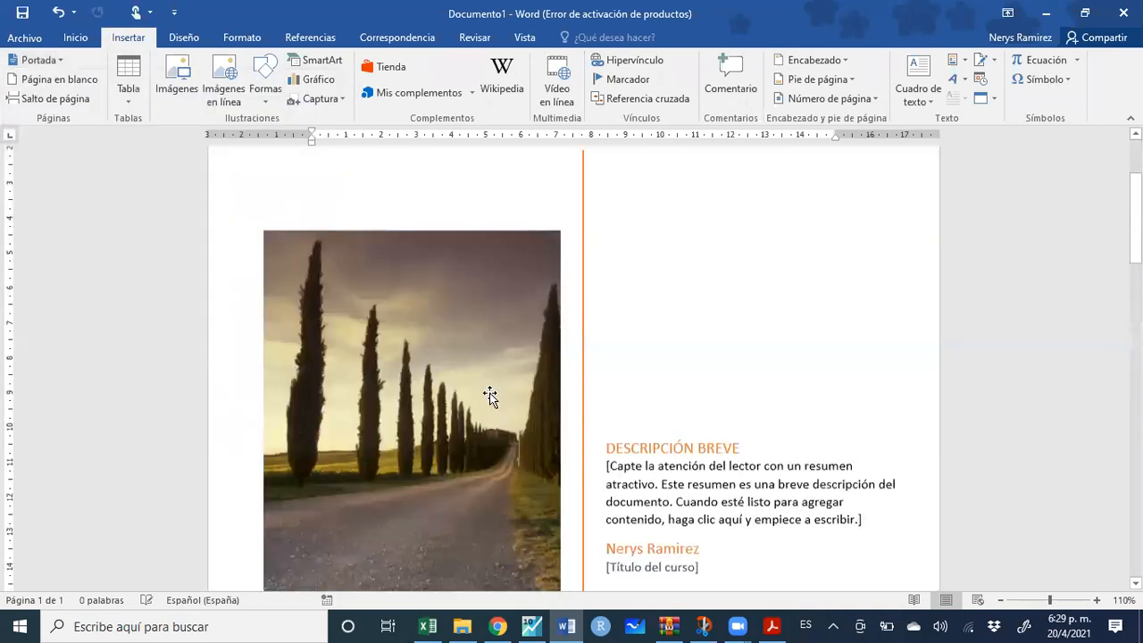
scroll(493, 397, down, 3)
scroll(492, 399, down, 1)
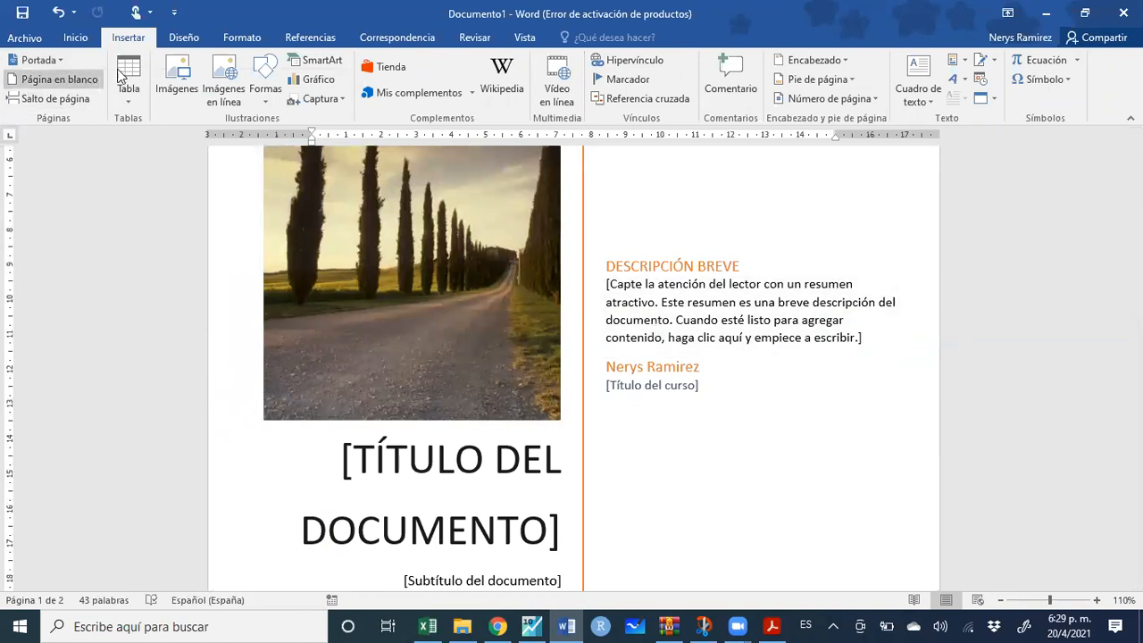
click(90, 80)
Switch the cover page to the Faceta design and review it
click(52, 63)
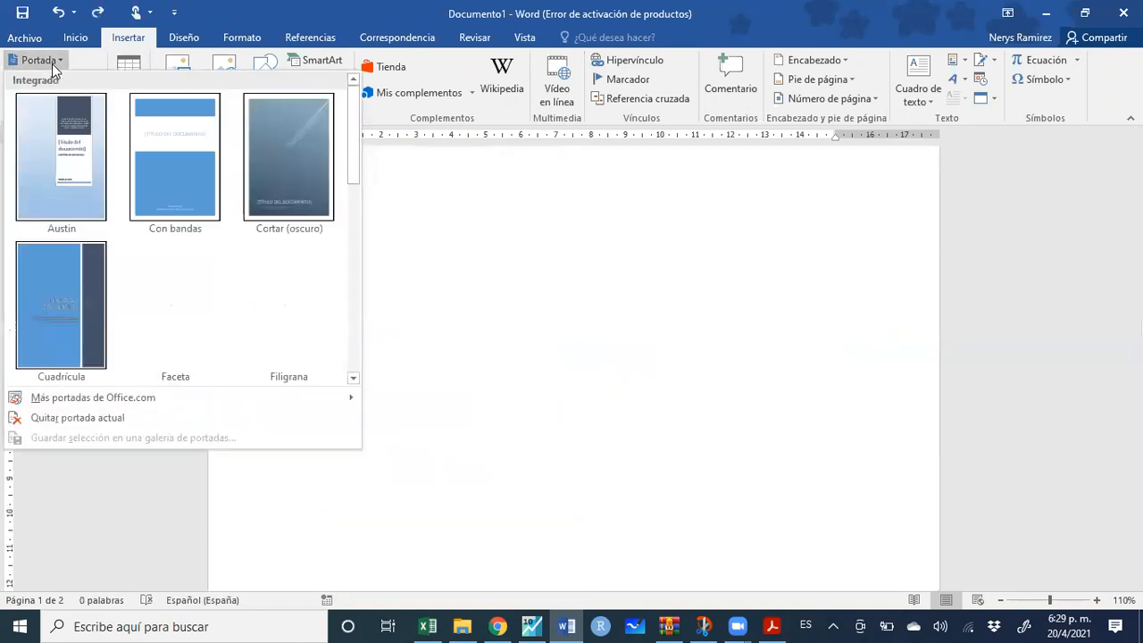
click(182, 338)
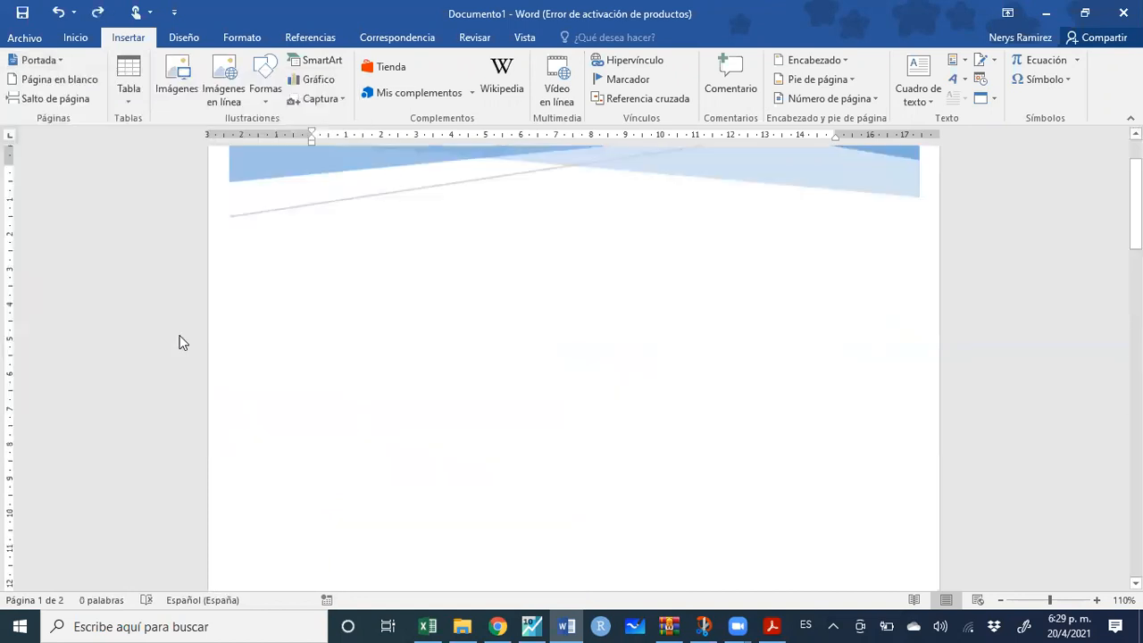
scroll(721, 410, down, 4)
scroll(757, 388, down, 2)
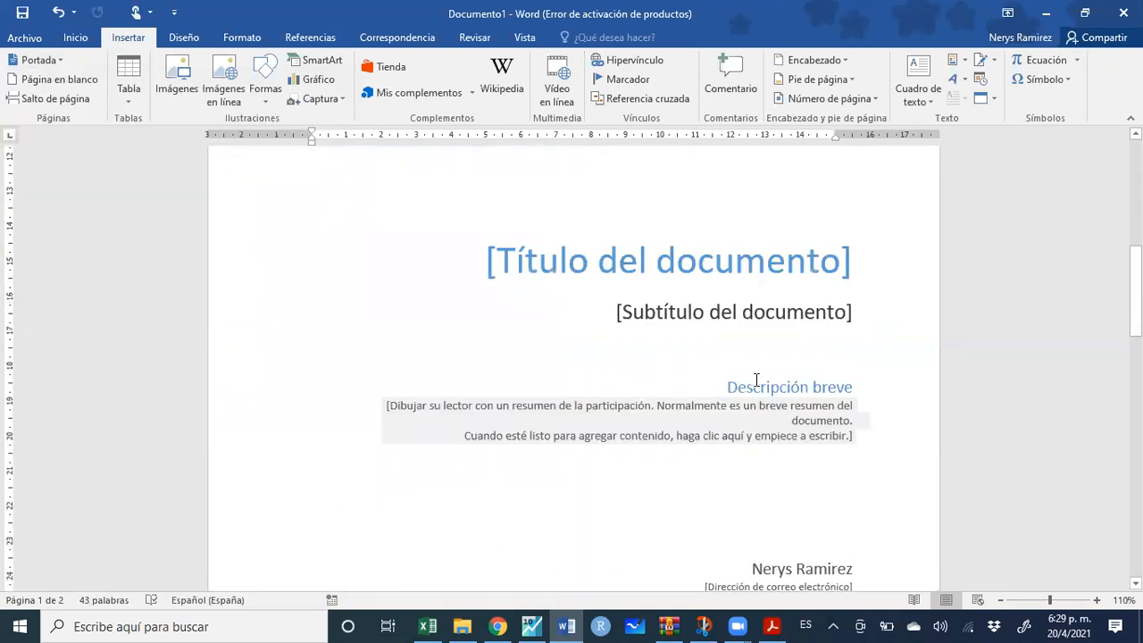
scroll(756, 389, up, 2)
scroll(756, 397, down, 3)
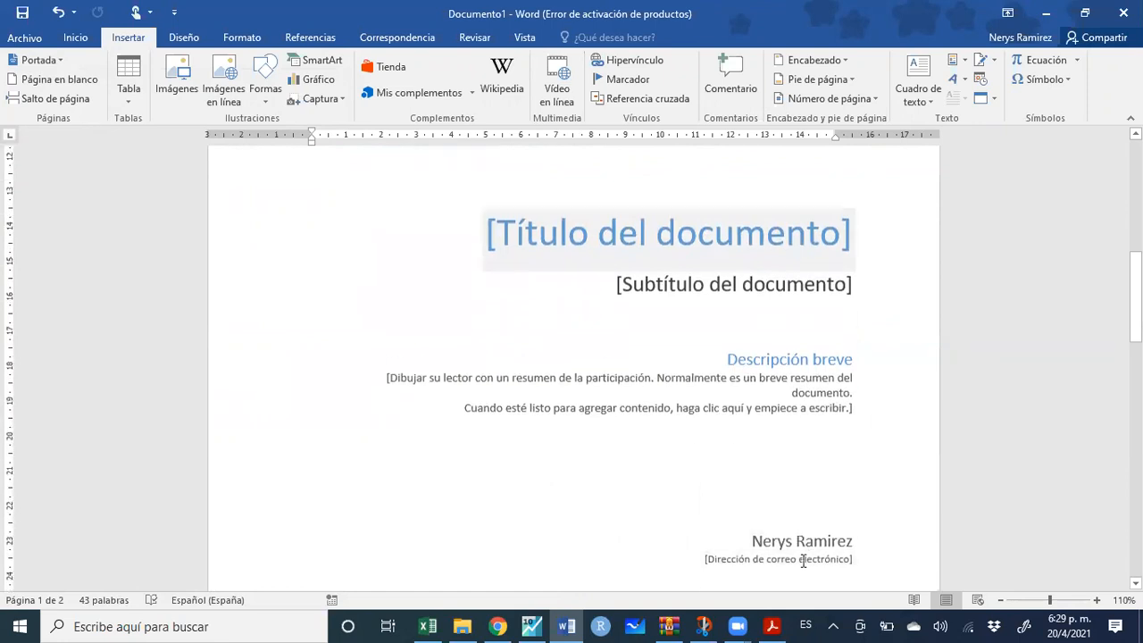
scroll(799, 549, up, 2)
scroll(796, 547, up, 1)
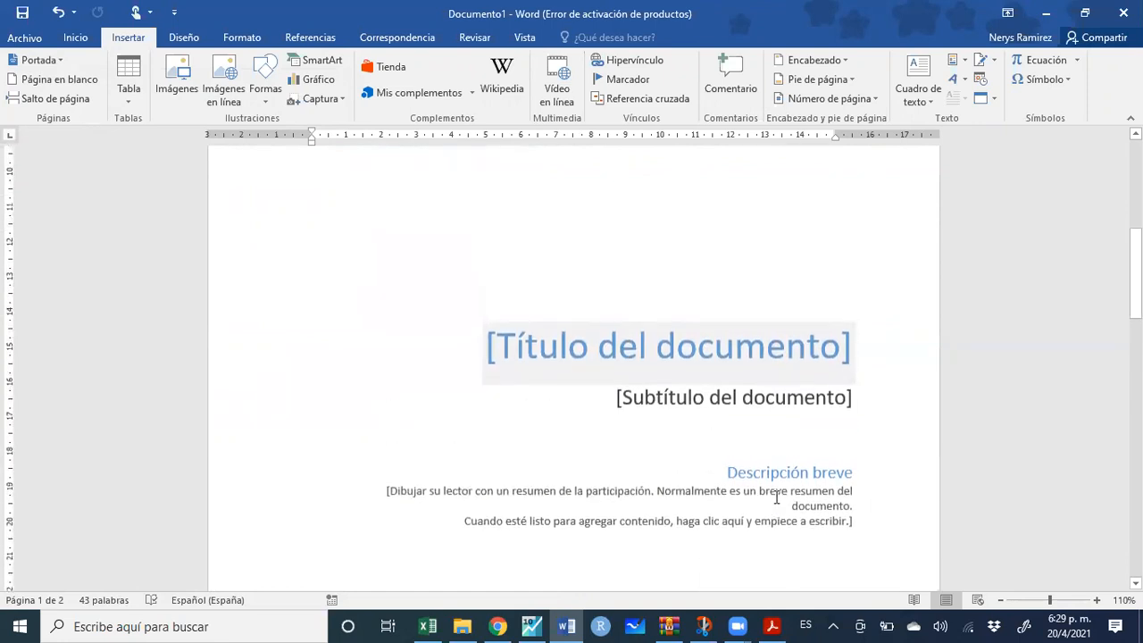
click(761, 624)
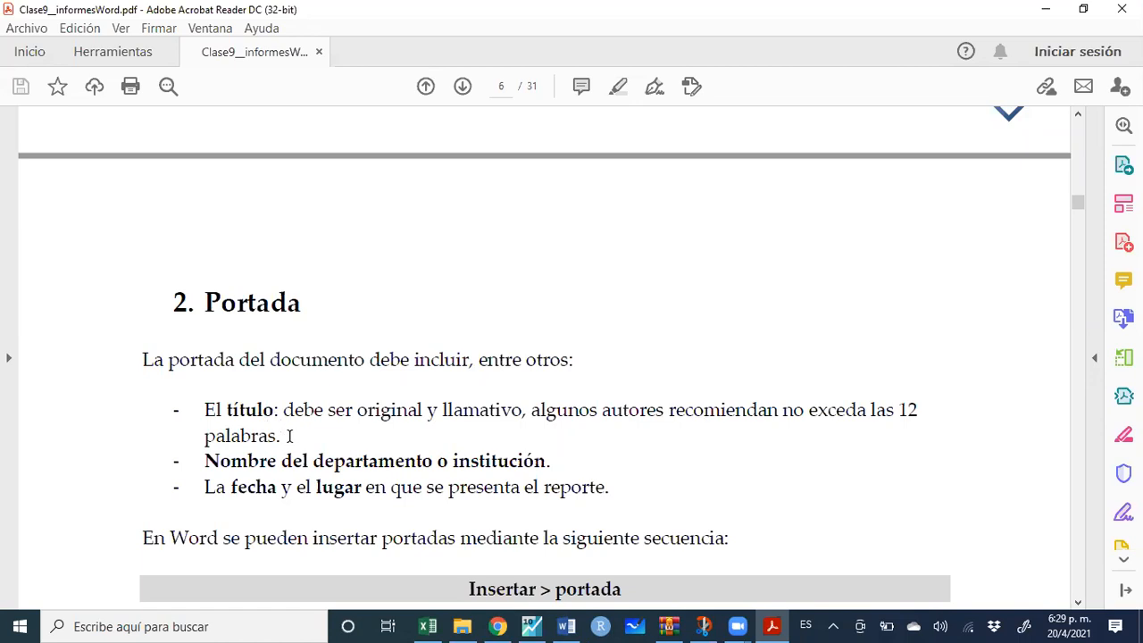
Scroll the guide from page 6 to the Ejercicio 0 box and 3. Índice section on page 7
scroll(358, 468, down, 1)
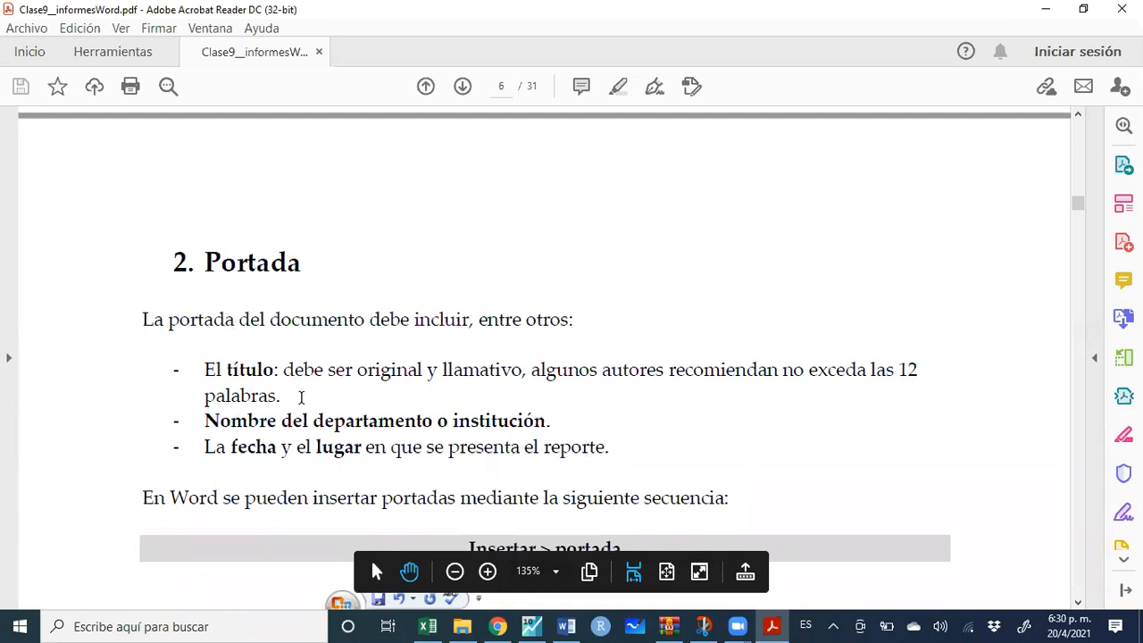
scroll(301, 397, down, 8)
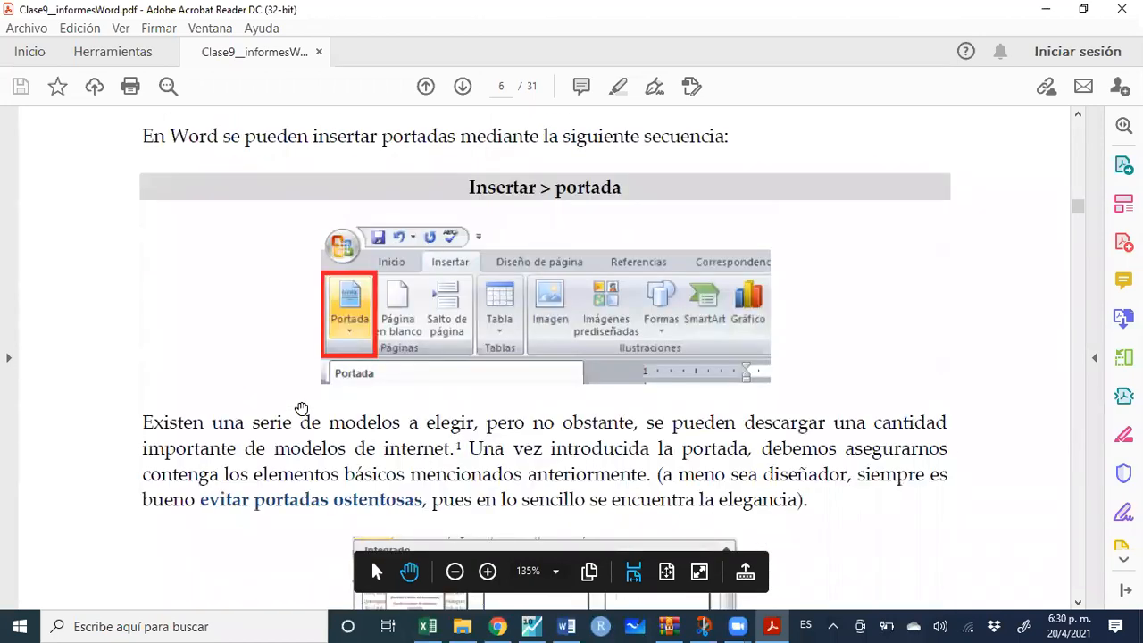
scroll(301, 408, down, 3)
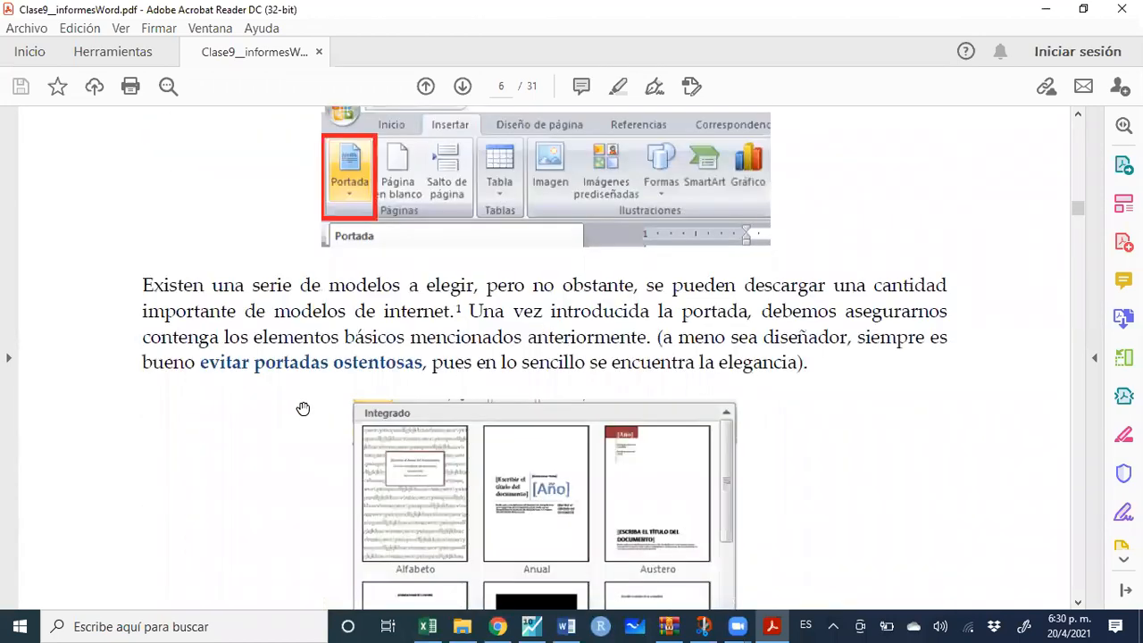
scroll(303, 408, down, 14)
scroll(303, 408, down, 4)
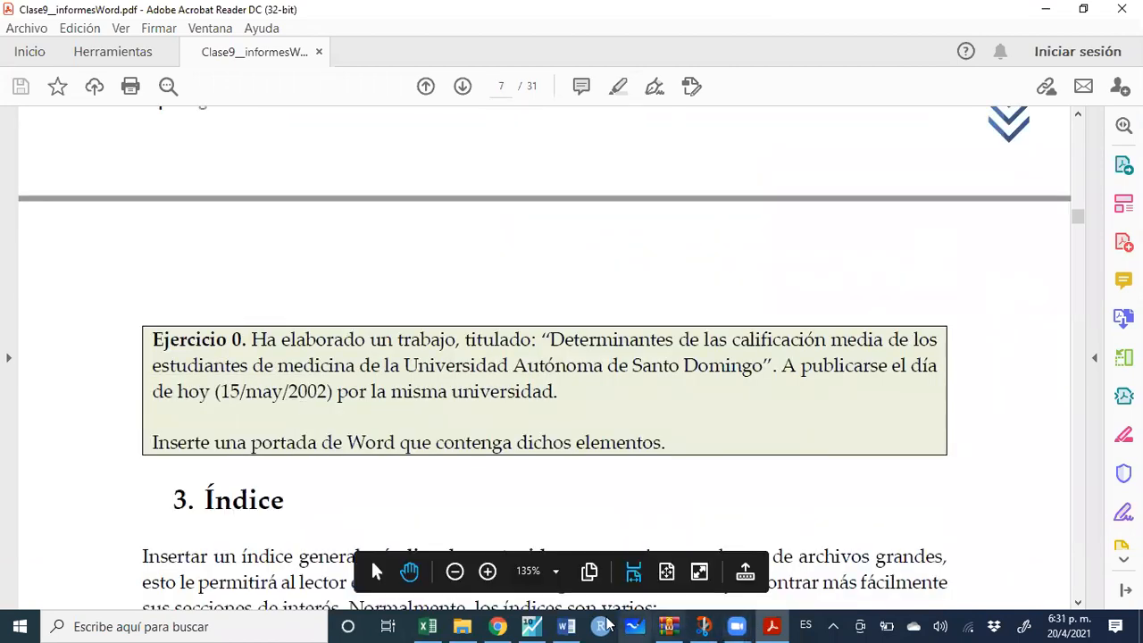
mouse_move(566, 625)
click(579, 565)
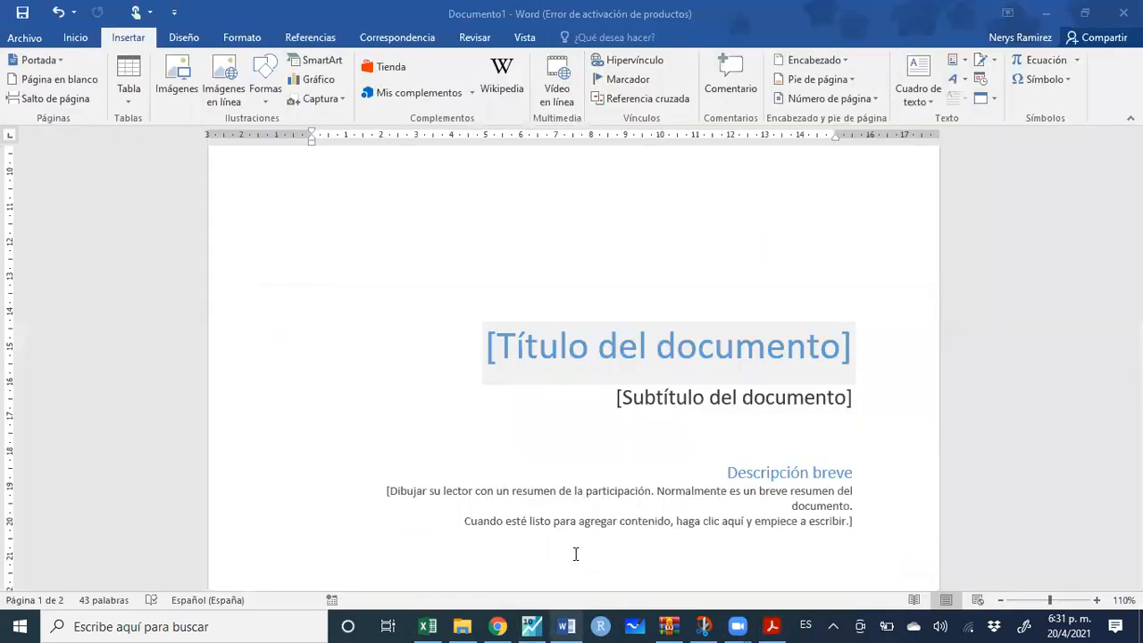
Type the heading 'Índice' on page 2, fixing its accent via spelling suggestions, plus an empty line
scroll(538, 416, down, 5)
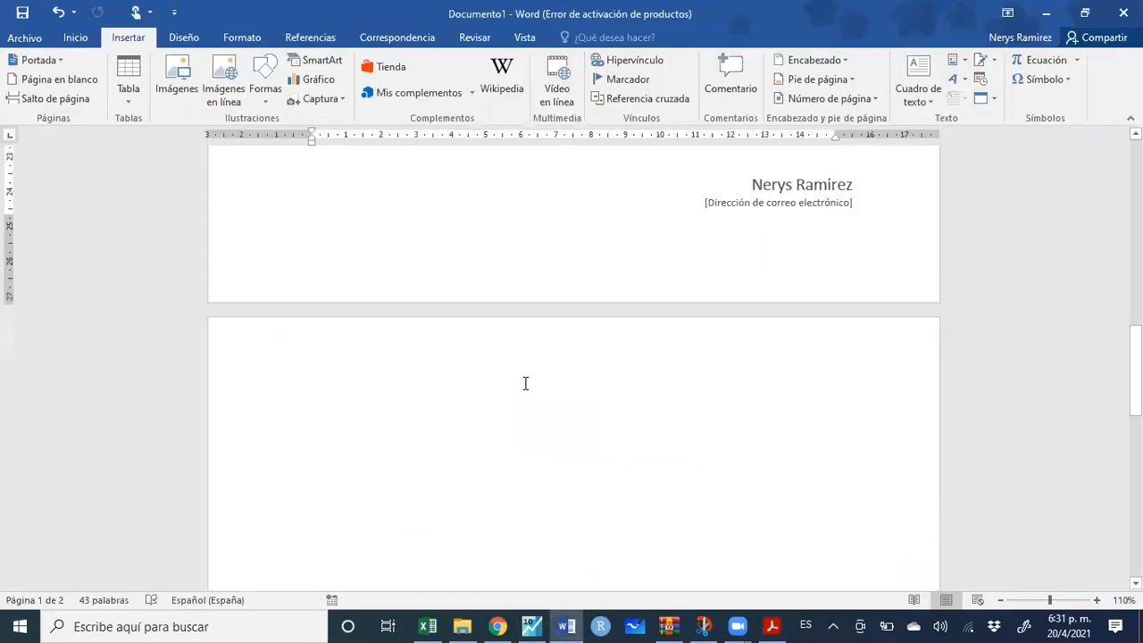
text(Indice)
key(Return)
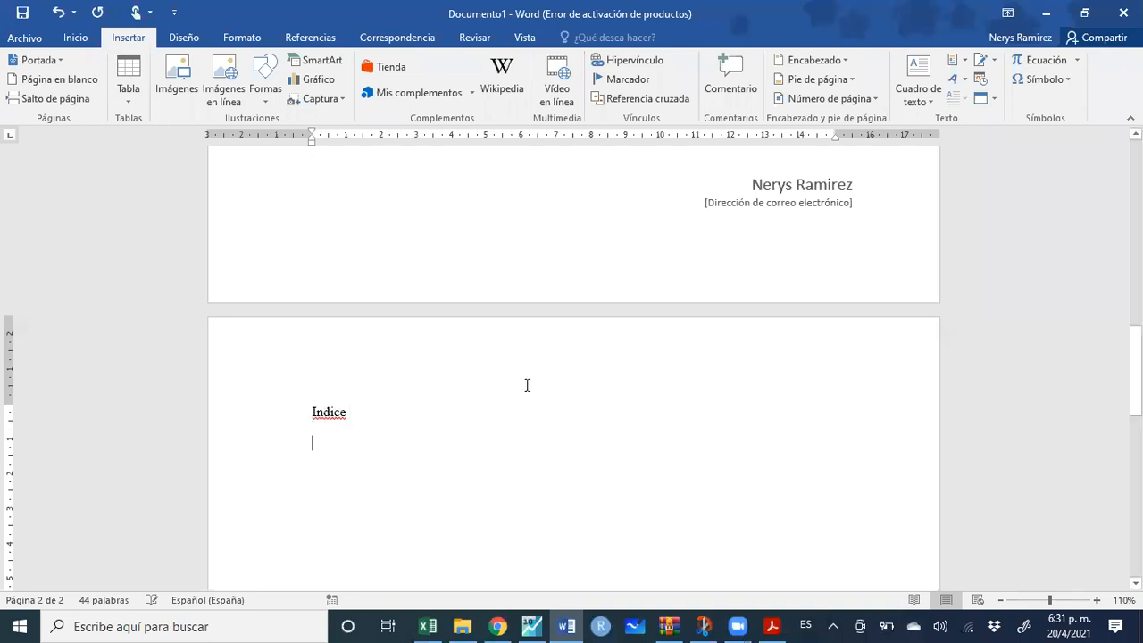
right_click(328, 413)
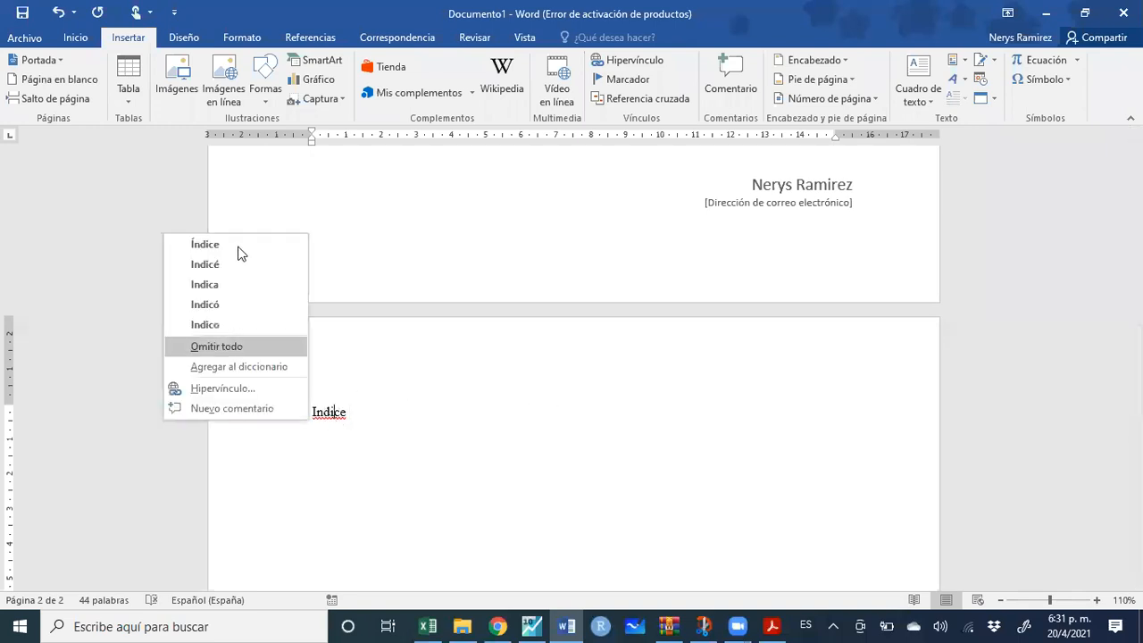
click(337, 445)
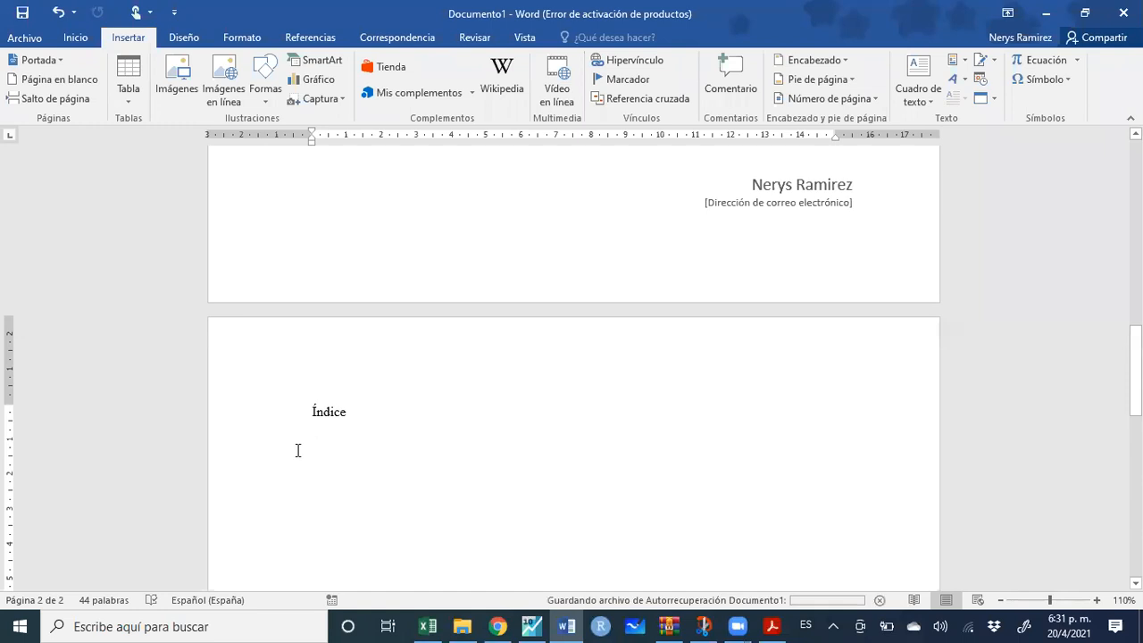
key(Return)
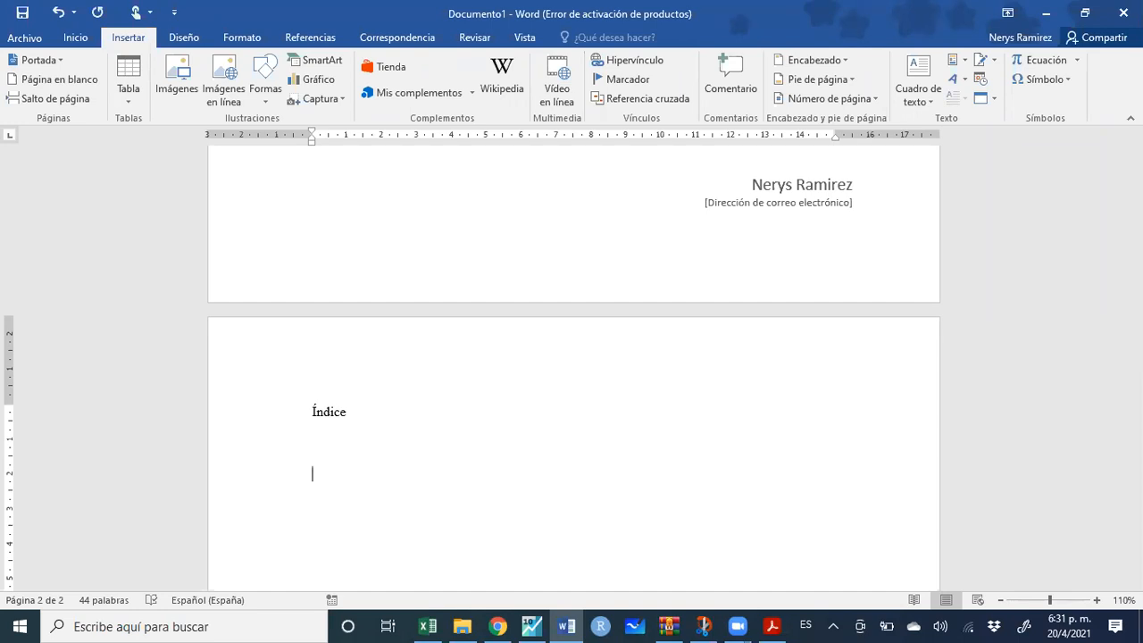
Type the first index item and correct it to '1. Introducción'
text(1. In)
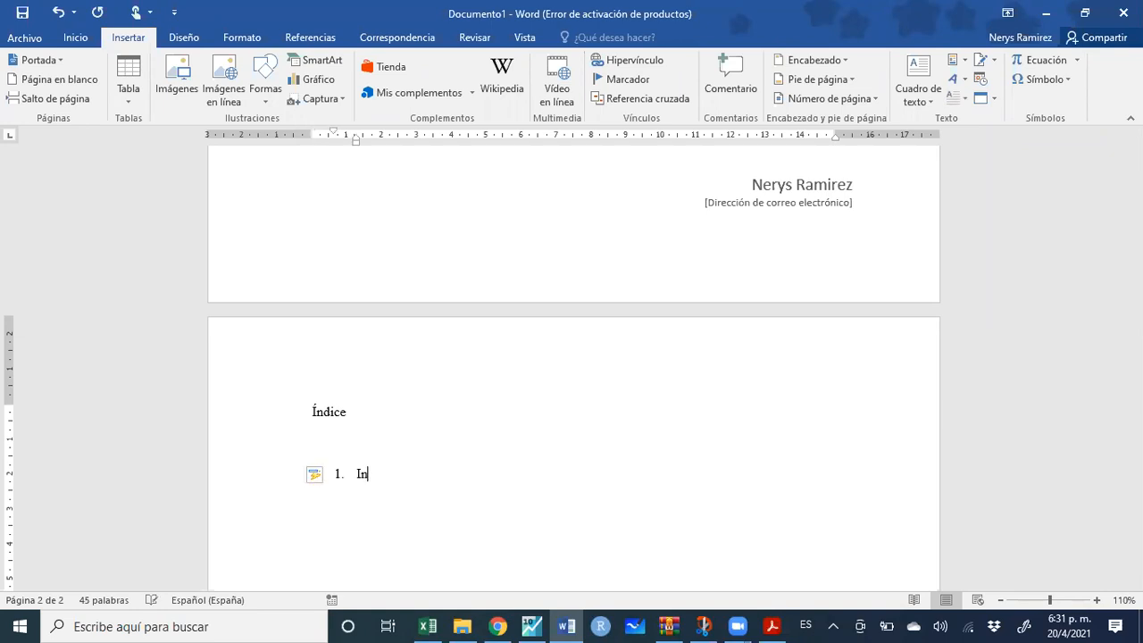
text(troduccion)
key(Return)
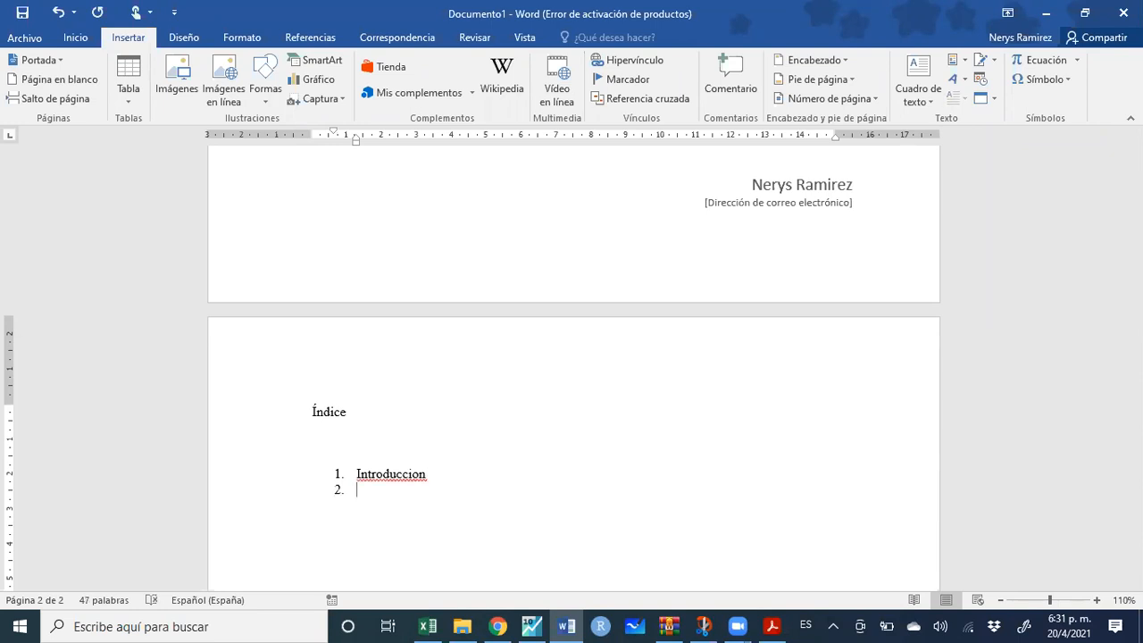
key(BackSpace)
key(BackSpace)
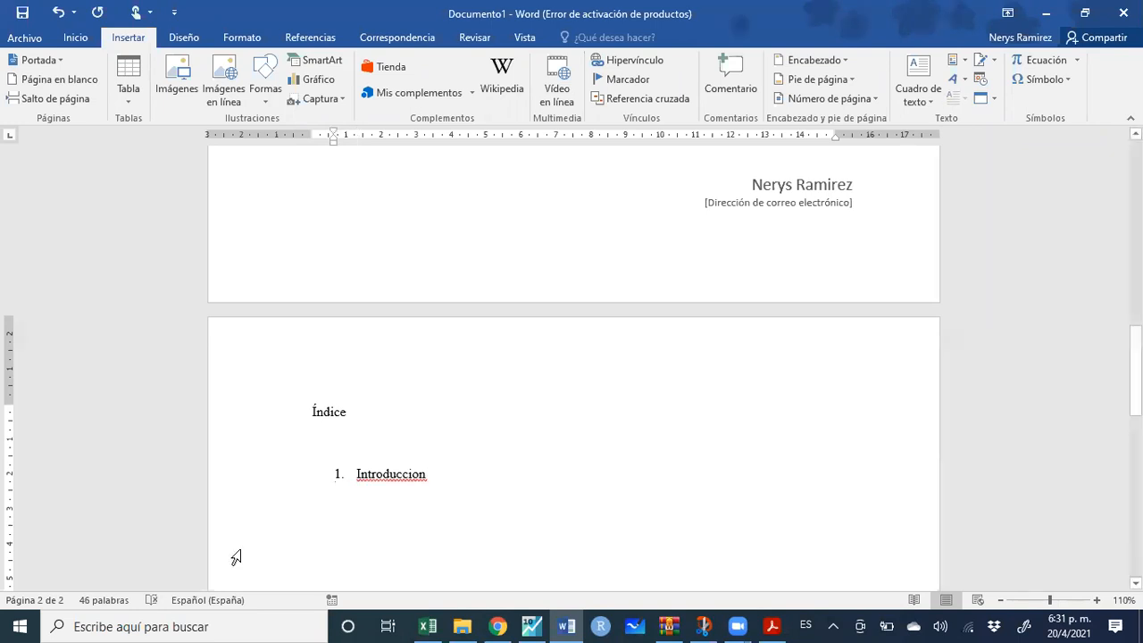
right_click(396, 482)
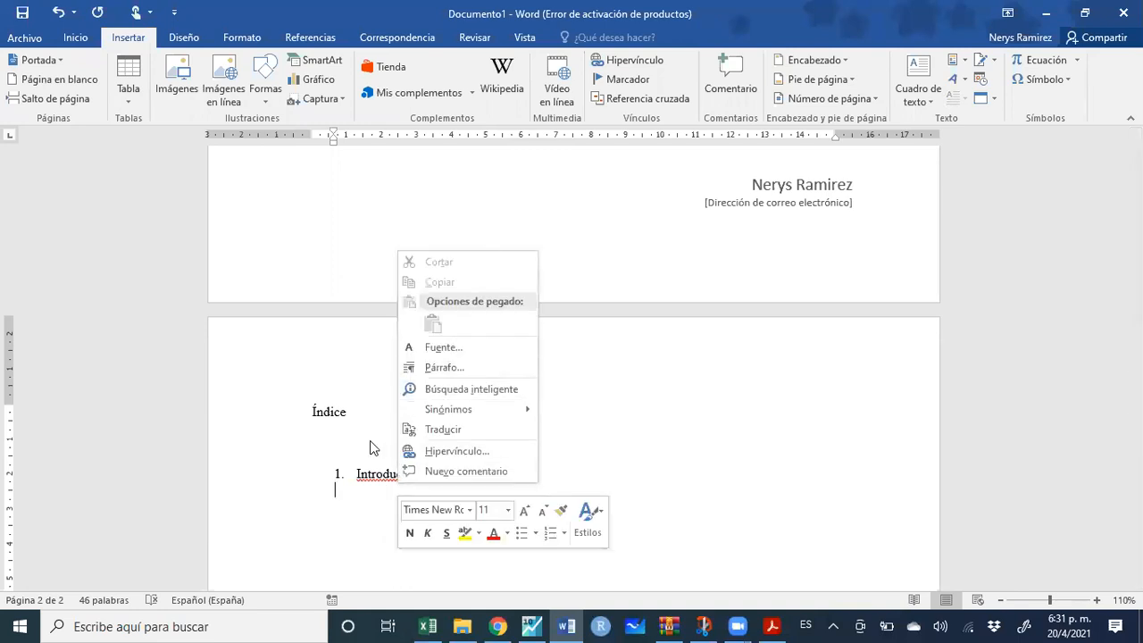
click(369, 479)
right_click(368, 480)
click(312, 491)
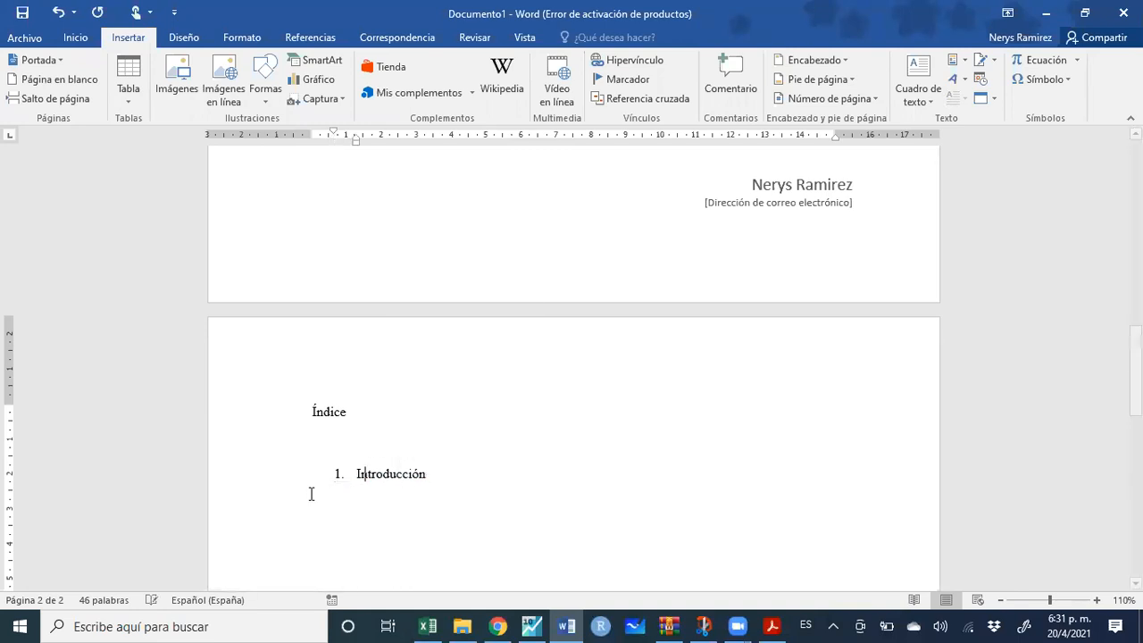
Add item '2. Revisión de la literatura' with its accent fixed, and start item '3.'
click(364, 506)
key(Return)
text(2.)
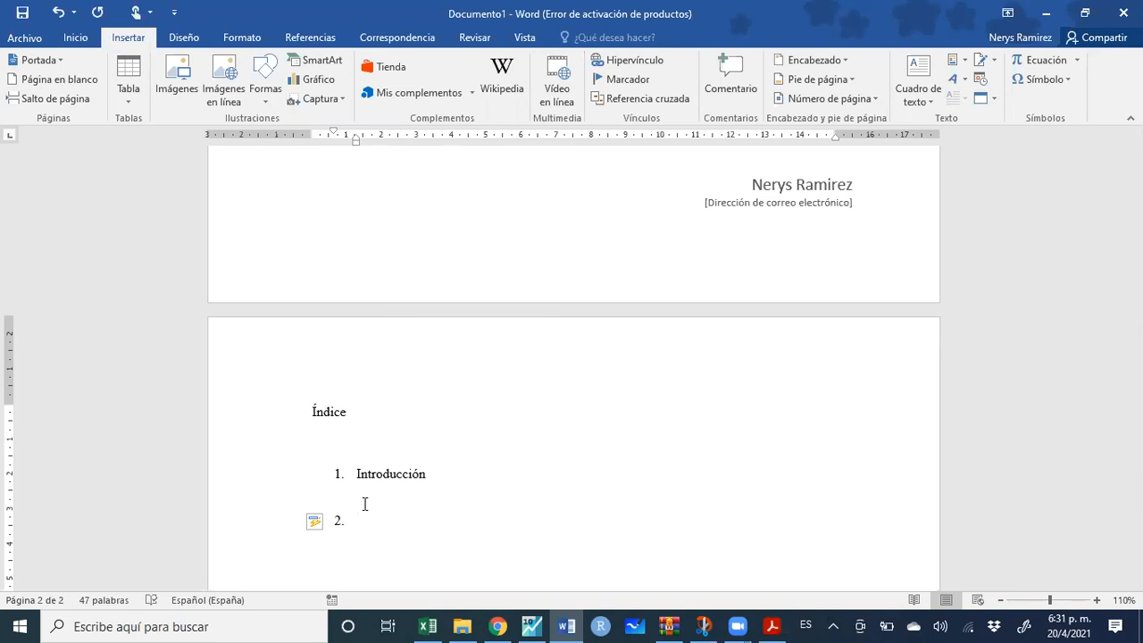
text(Revision de la literatura)
key(Return)
key(Return)
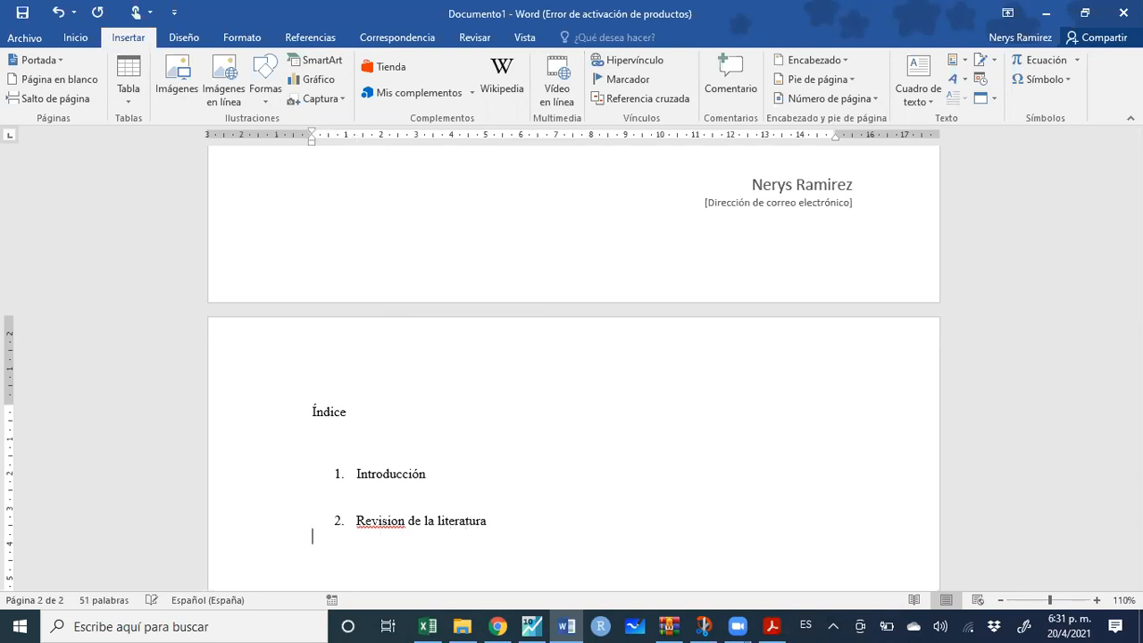
right_click(383, 526)
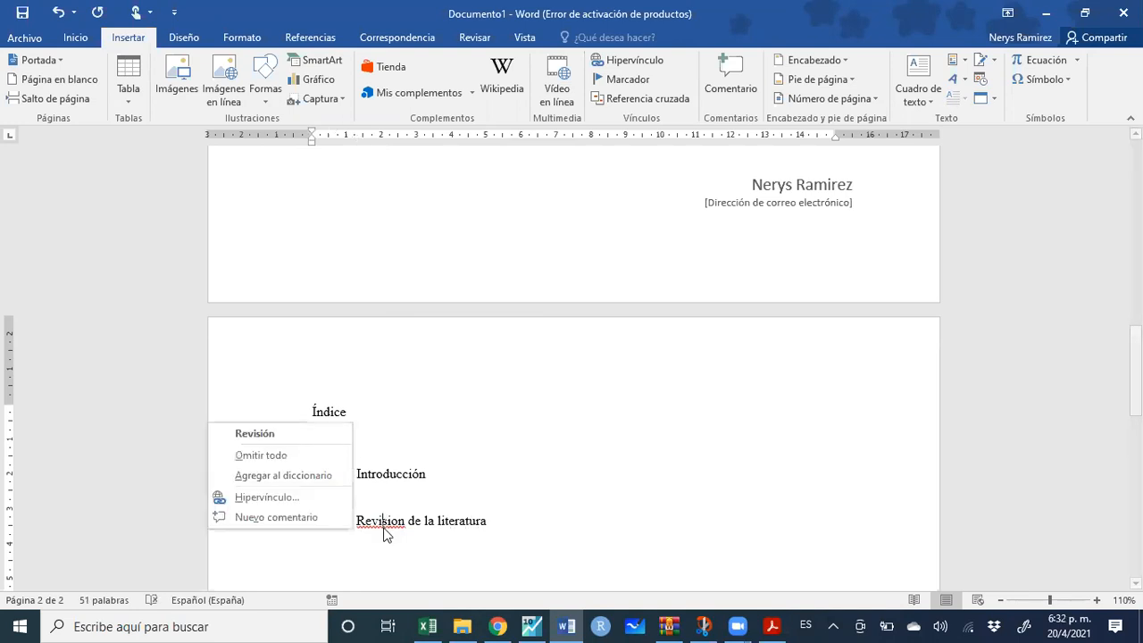
click(301, 436)
click(370, 553)
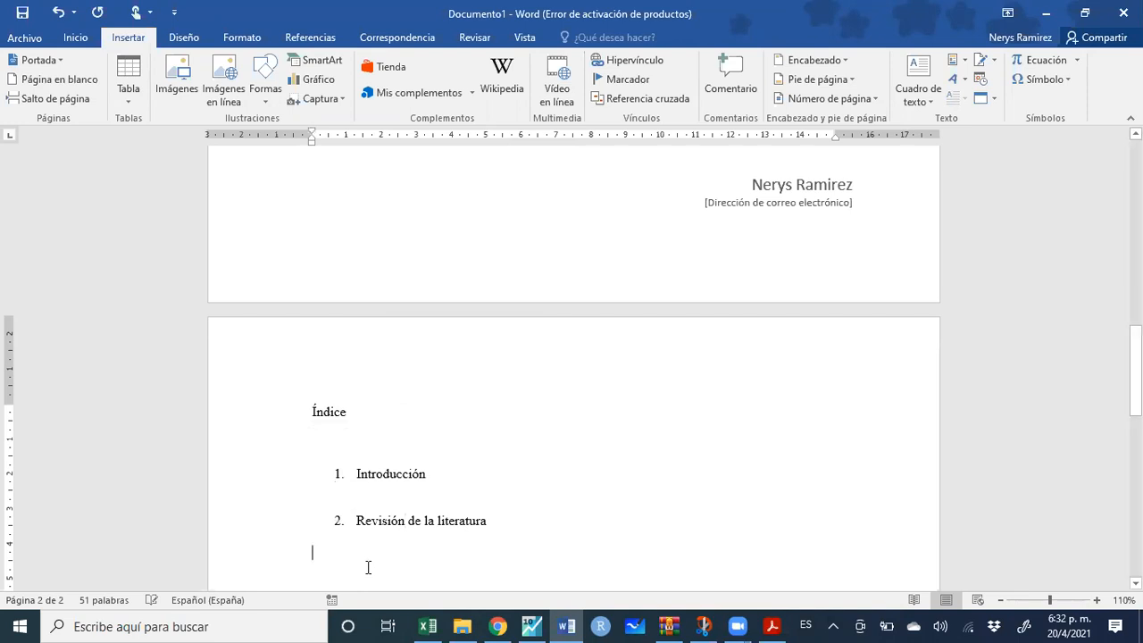
text(3.)
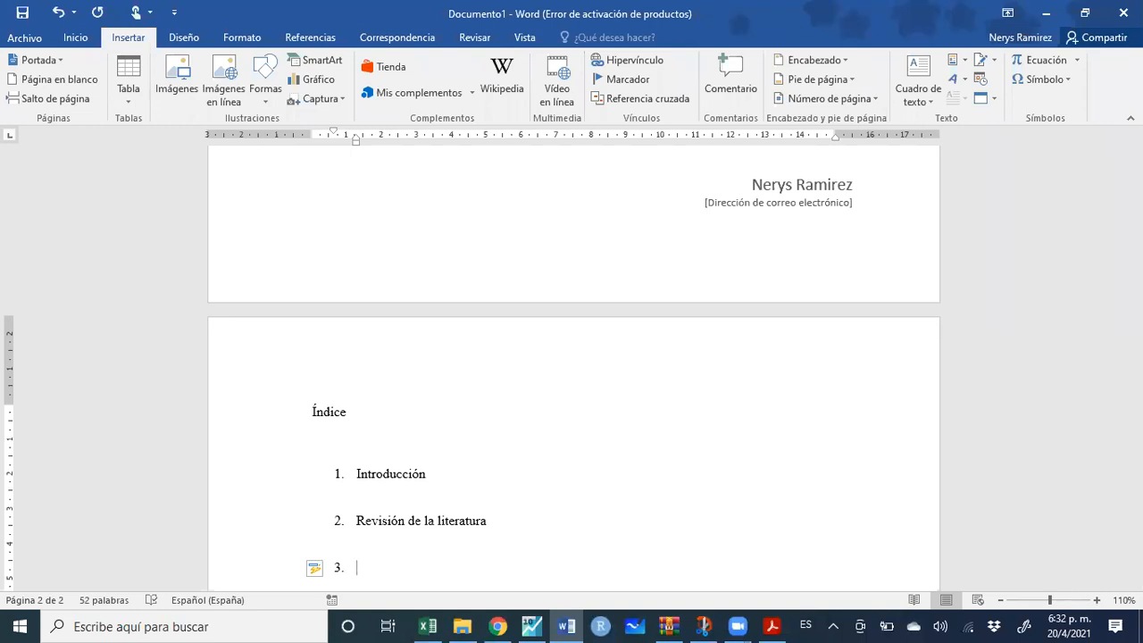
Enter item 3 as 'Metodología', correcting its accent
text(Metodologia)
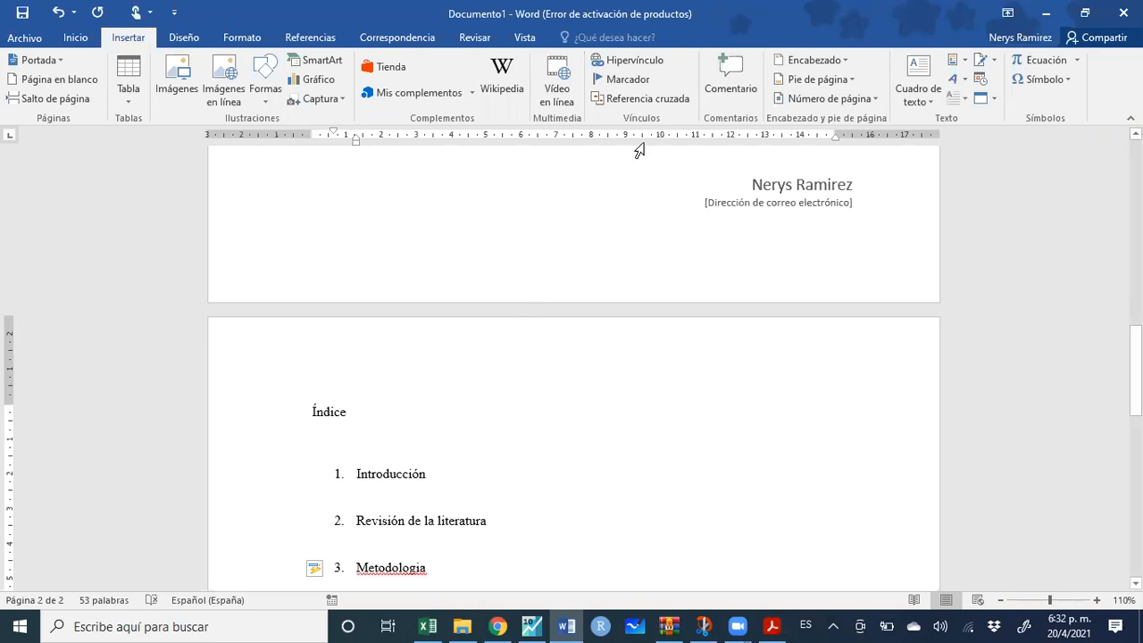
right_click(399, 575)
click(299, 484)
key(Return)
key(Return)
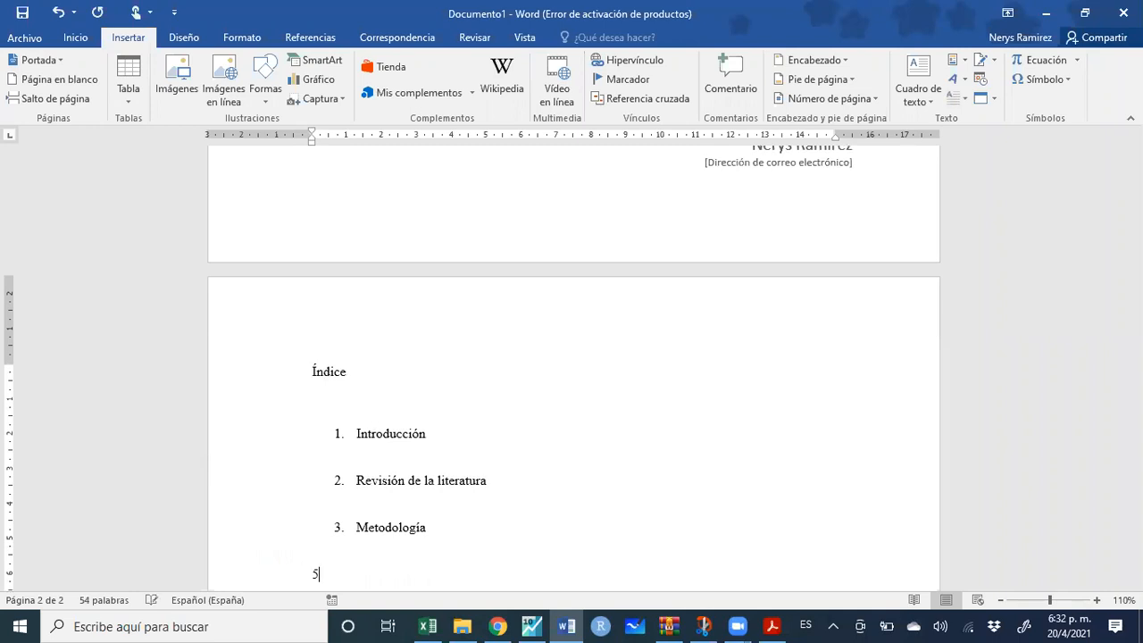
Add items '4. Resultados' and '5. Conclusiones', fixing the typos in Resultados
text(4. Resutads)
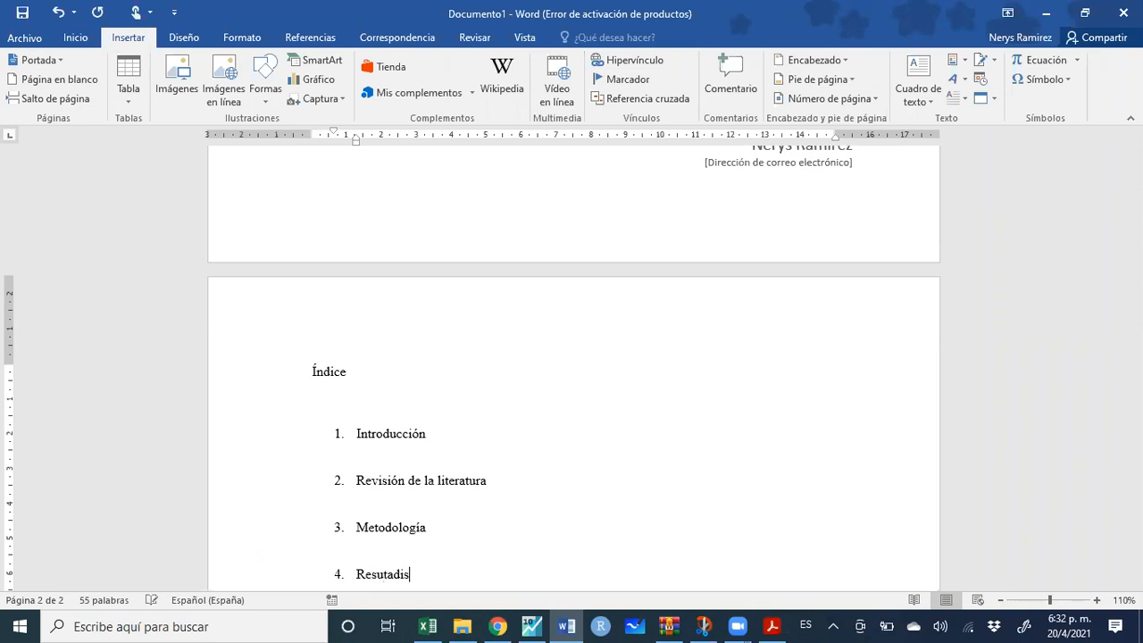
key(BackSpace)
text(os)
key(Return)
key(BackSpace)
key(BackSpace)
key(BackSpace)
key(BackSpace)
key(BackSpace)
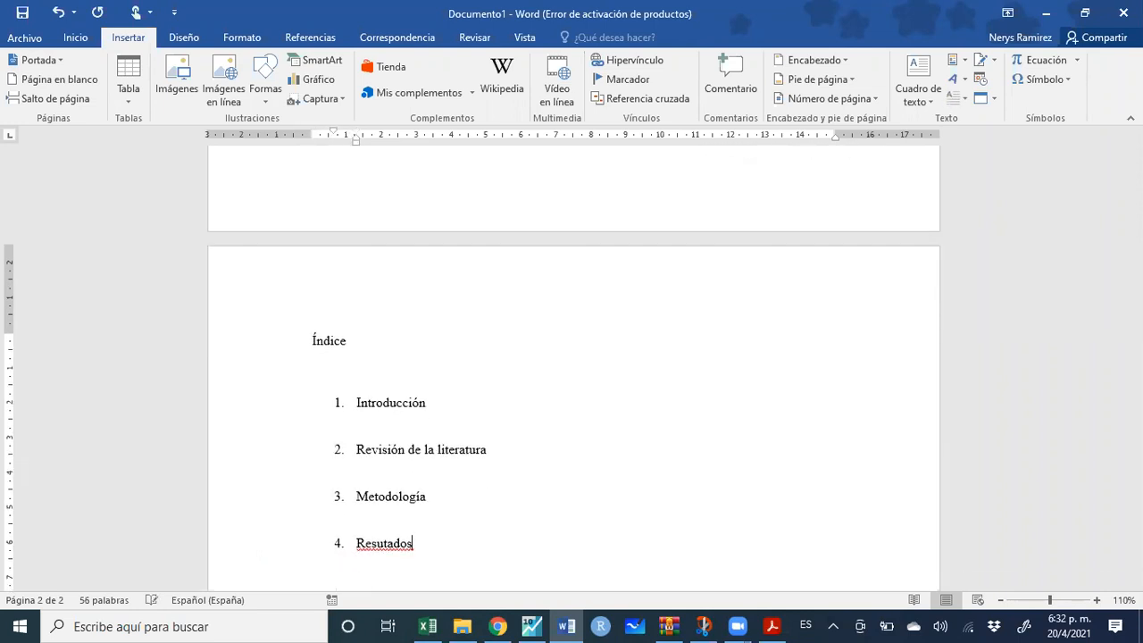
text(tados)
key(Return)
key(Return)
text(5. C)
text(oncl)
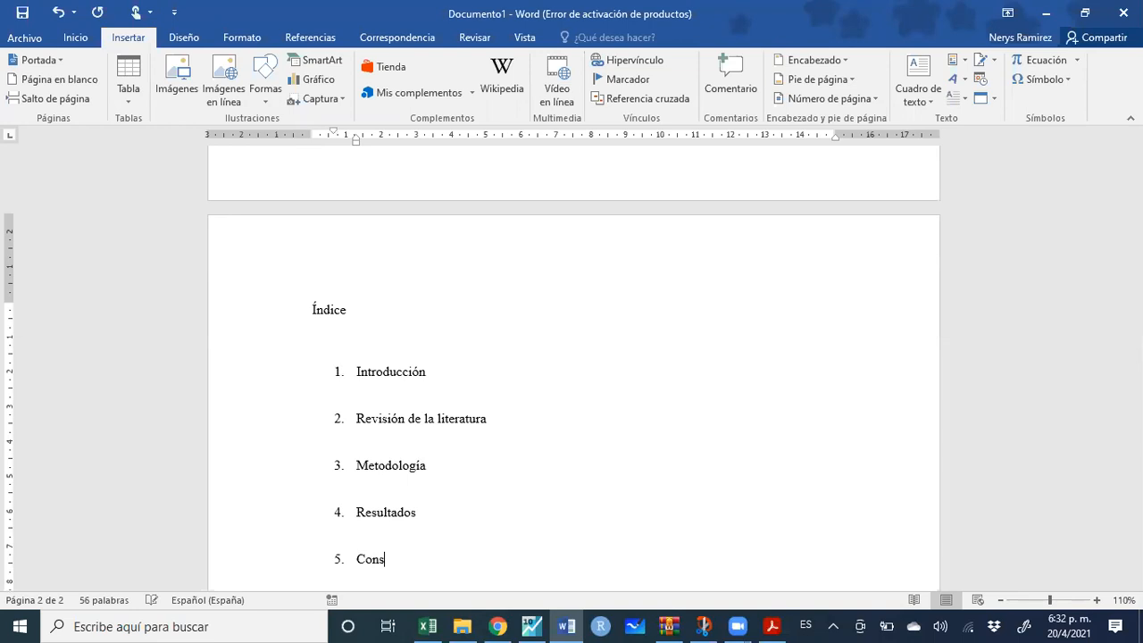
text(usiones)
key(Return)
key(Return)
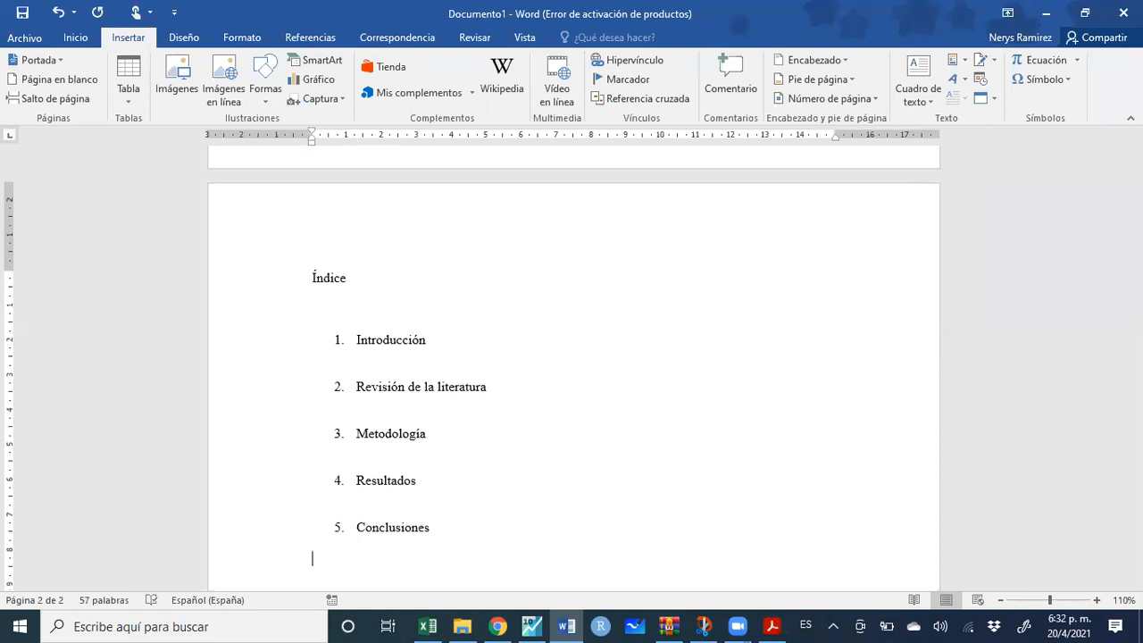
Add unnumbered lines 'Bibliografía' and 'Anexos', correcting Bibliografía's spelling
text(Bibliogr)
key(BackSpace)
text(afía)
key(Return)
text(Anexos)
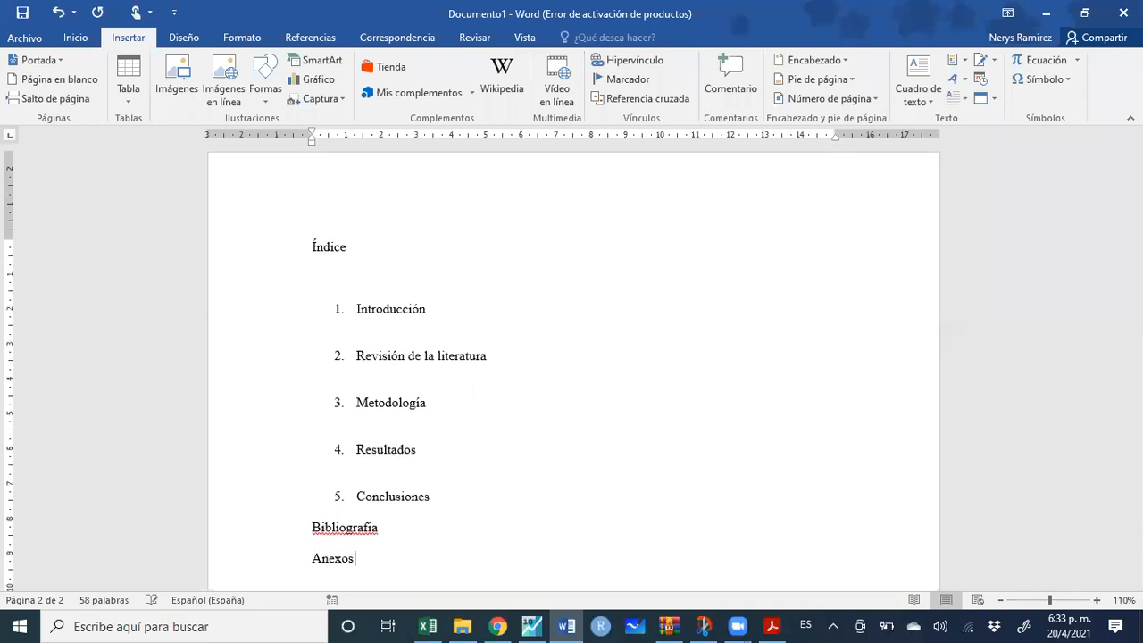
right_click(341, 529)
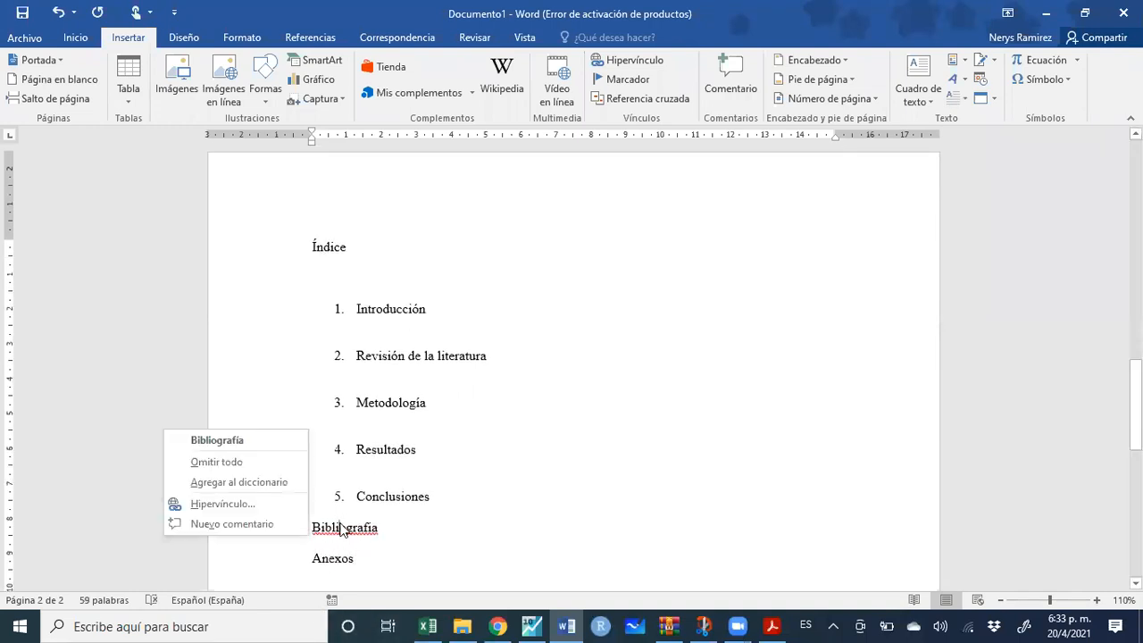
click(243, 442)
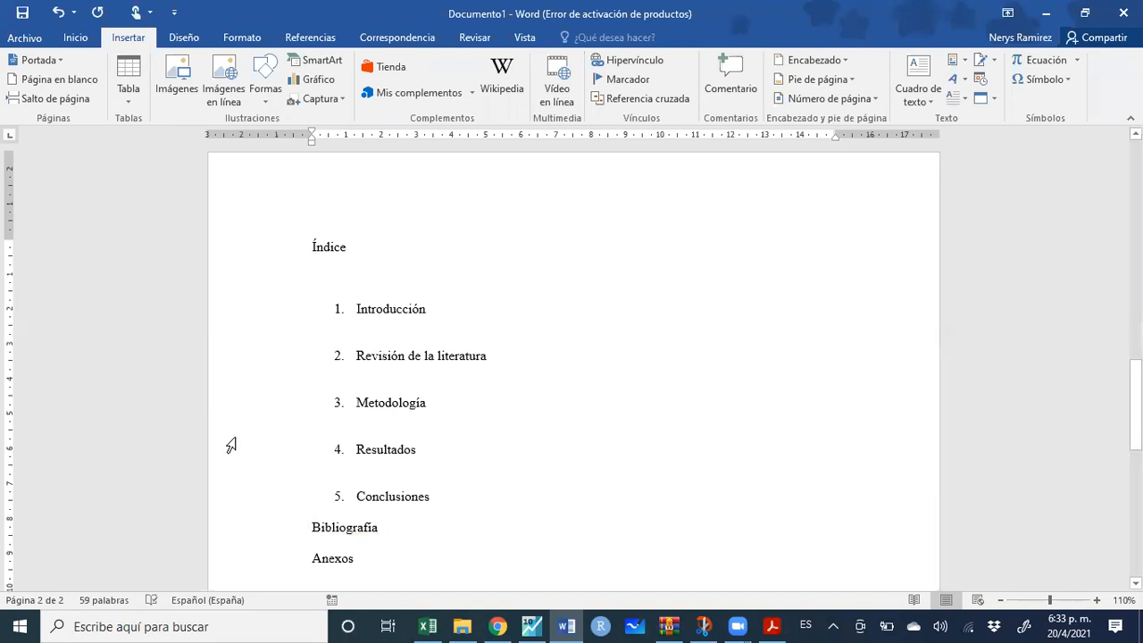
Type the entry '1. Introducción ........... 1' under Índice without auto-numbering
click(328, 277)
text(1.)
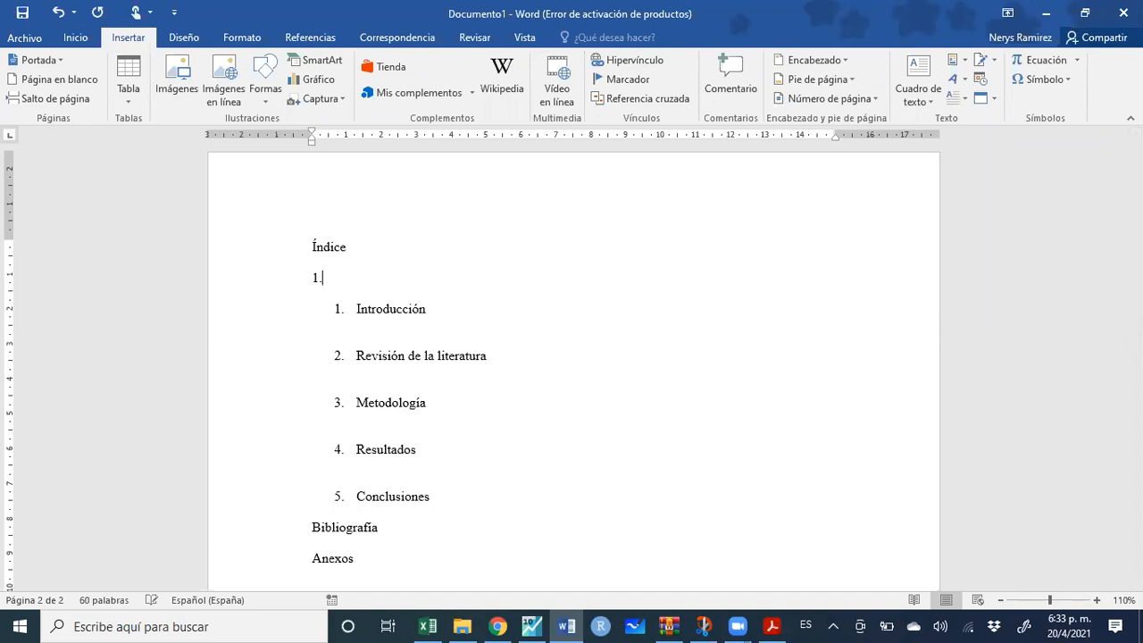
key(ctrl+z)
text(Introduccion ..........................................)
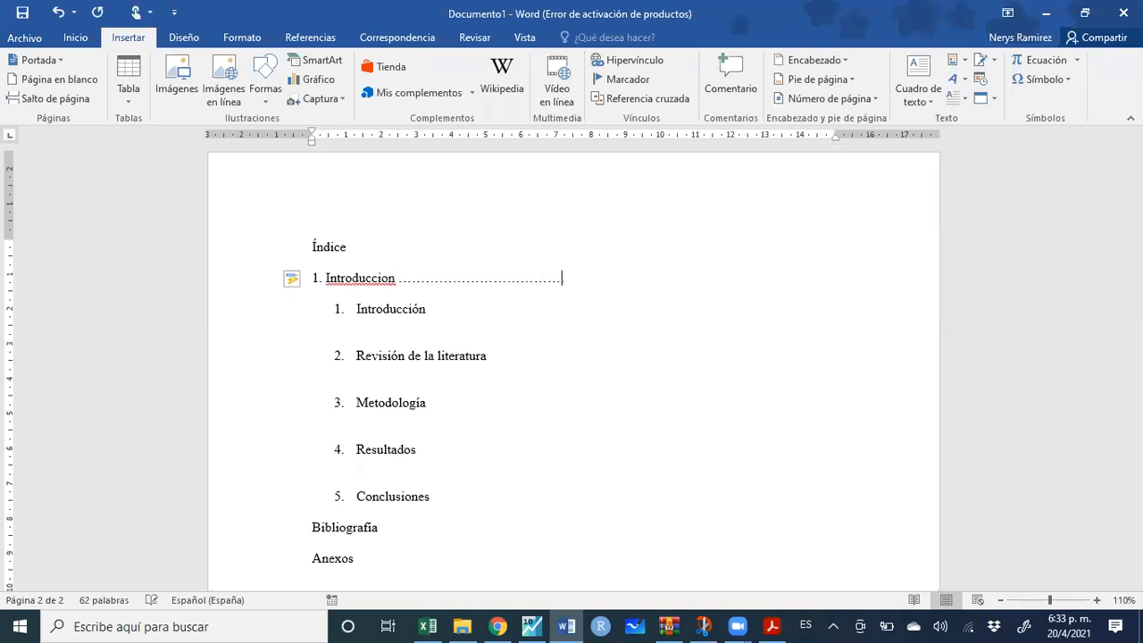
text(... 1)
key(Return)
right_click(372, 278)
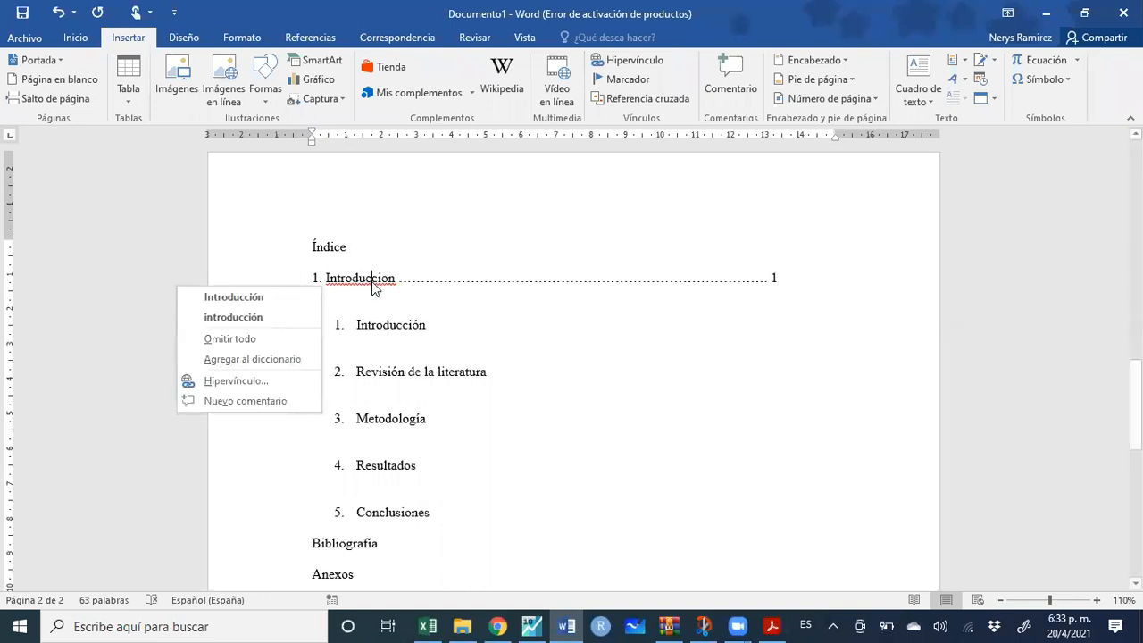
click(298, 297)
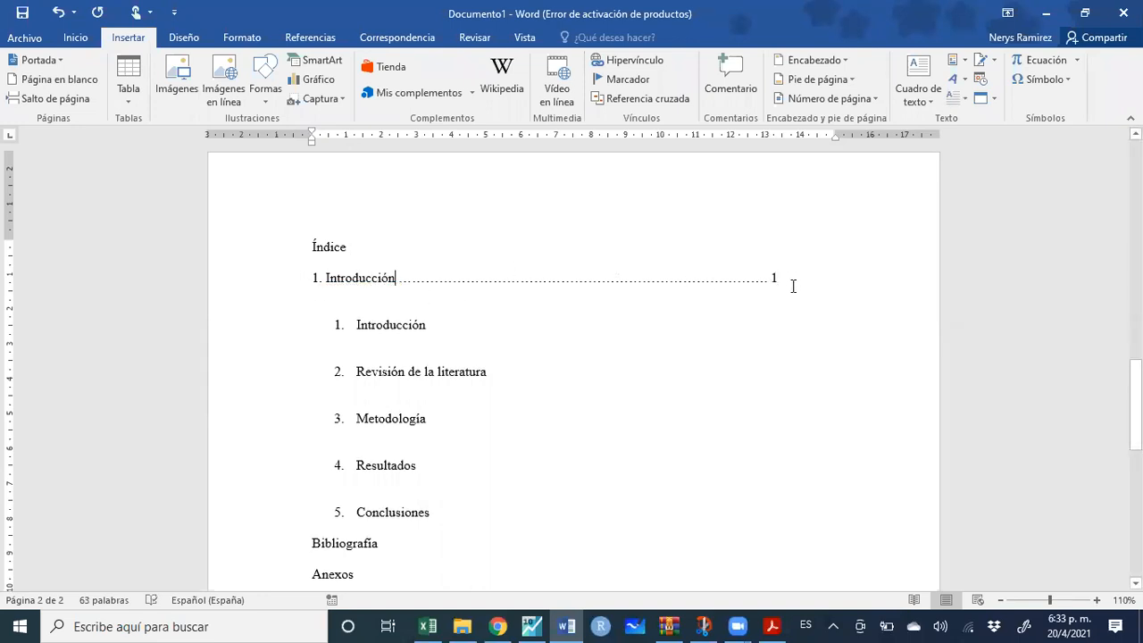
click(398, 305)
key(Return)
key(Return)
key(Return)
key(Return)
key(Return)
key(Return)
key(Return)
key(Return)
key(Return)
key(Return)
key(Return)
key(Return)
key(Return)
key(Return)
key(Return)
key(Return)
key(Return)
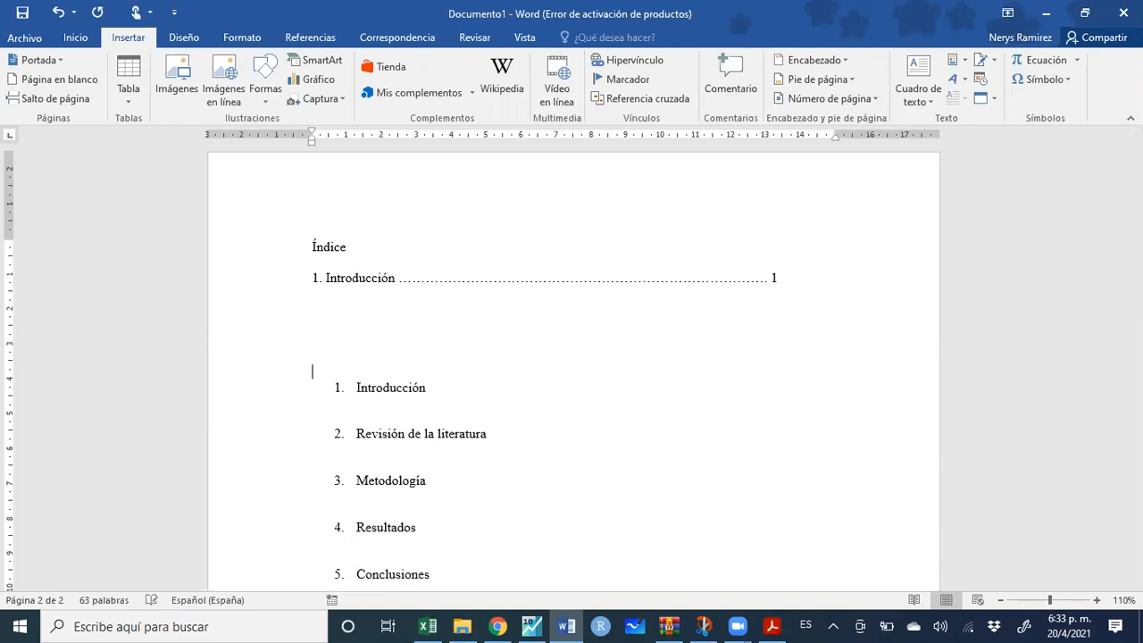
Push the numbered list down onto the next page with blank lines
key(Return)
key(Return)
key(Return)
key(Return)
key(Return)
key(Return)
key(Return)
key(Return)
key(Return)
key(Return)
key(Return)
key(Return)
key(Return)
key(Return)
key(Return)
key(Return)
key(Return)
key(Return)
key(Return)
key(Return)
scroll(763, 324, down, 3)
key(Return)
key(Return)
key(Return)
key(Return)
key(Return)
key(Return)
key(Return)
key(Return)
key(Return)
key(Return)
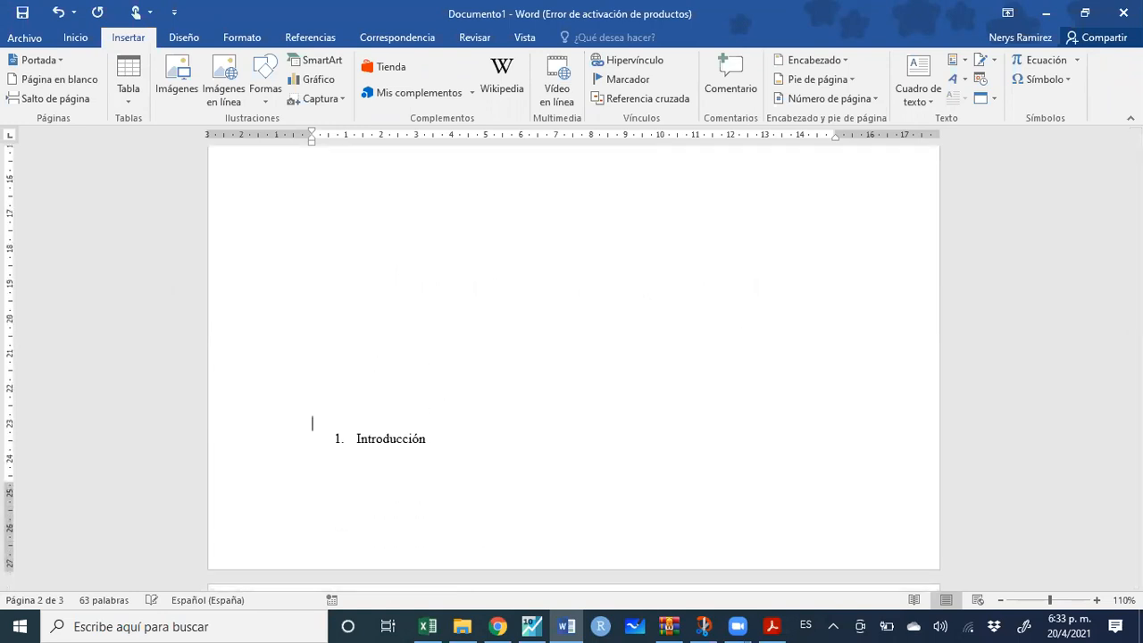
scroll(747, 357, down, 3)
scroll(745, 348, up, 5)
scroll(740, 308, up, 5)
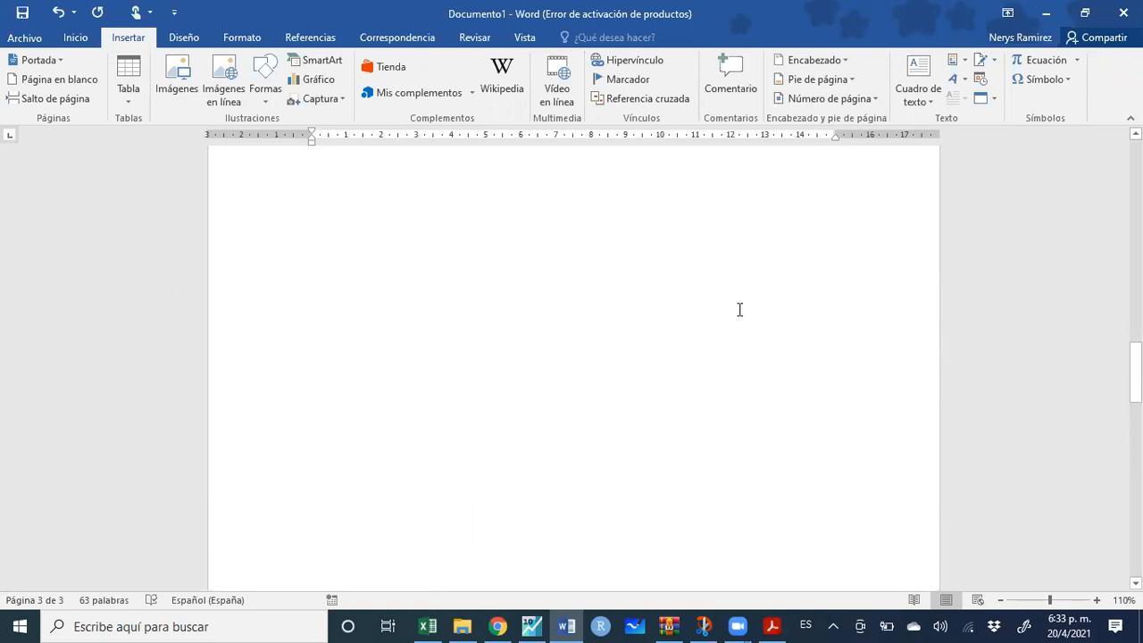
scroll(739, 309, up, 5)
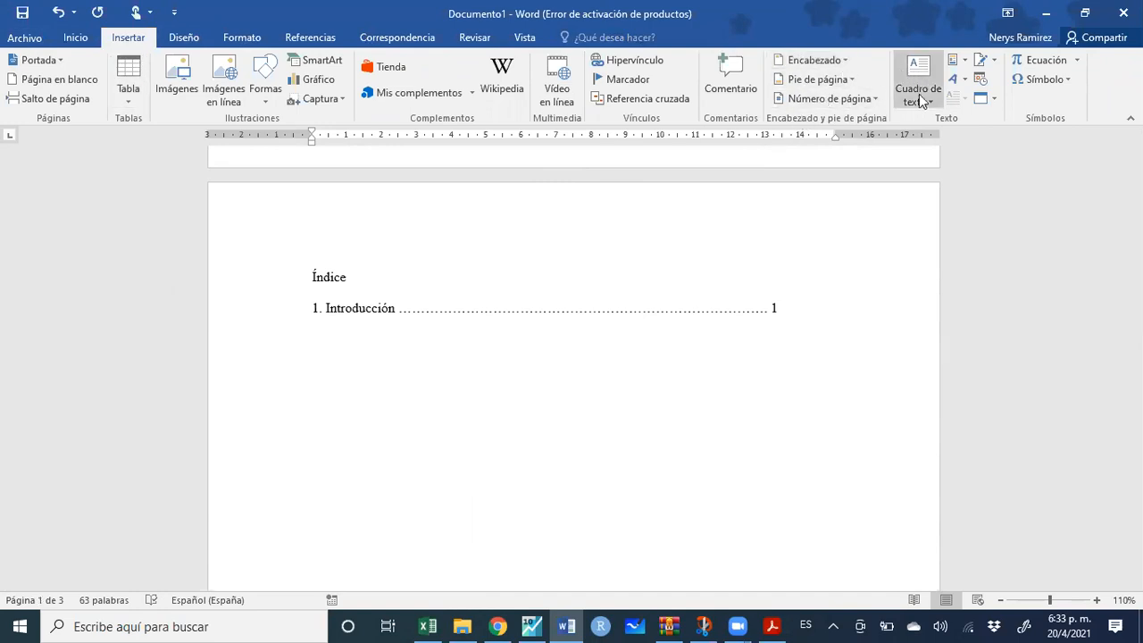
Add a plain centred page number (Número sin formato 2) at the page top
click(871, 100)
mouse_move(875, 128)
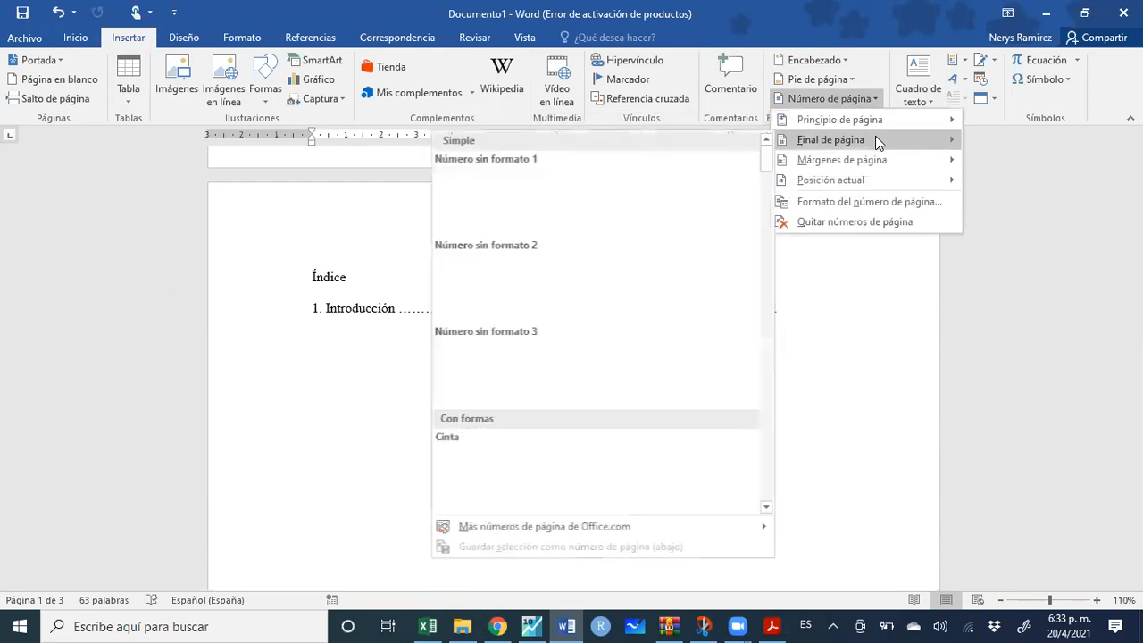
click(620, 264)
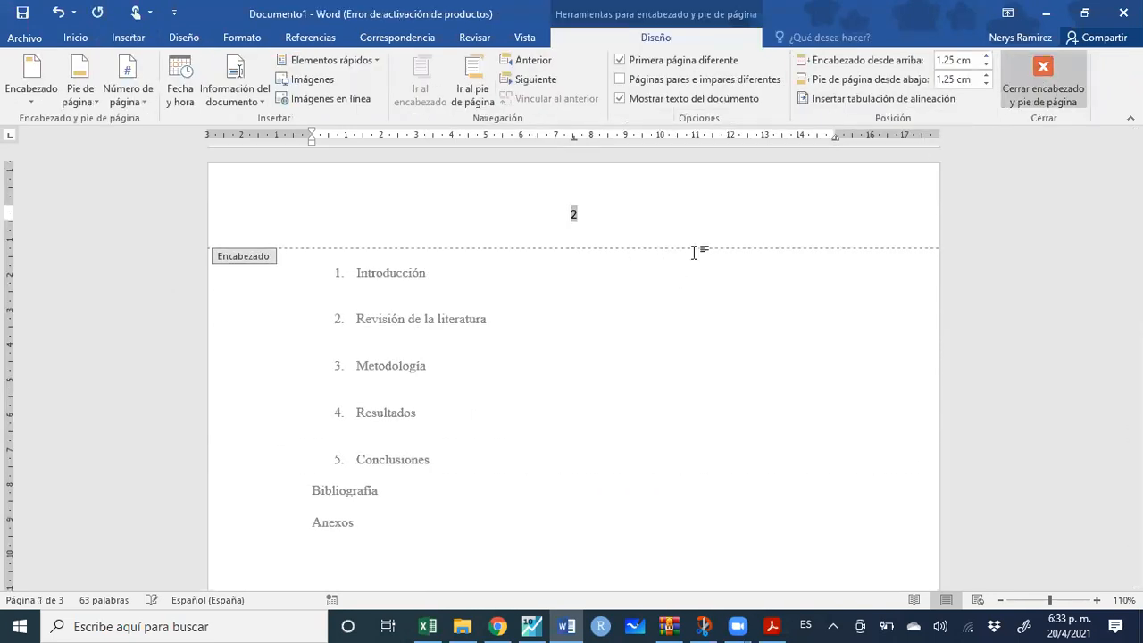
click(1043, 73)
Delete the hand-typed dotted '1. Introducción' entry below Índice
scroll(452, 359, up, 10)
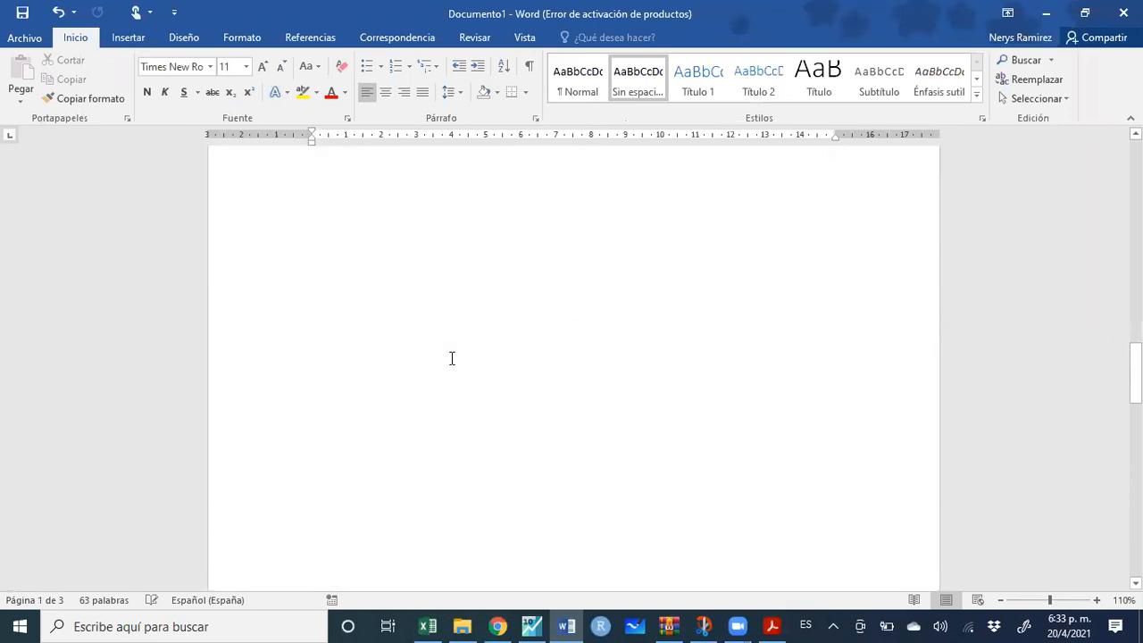
scroll(585, 312, up, 1)
drag(783, 348, 299, 351)
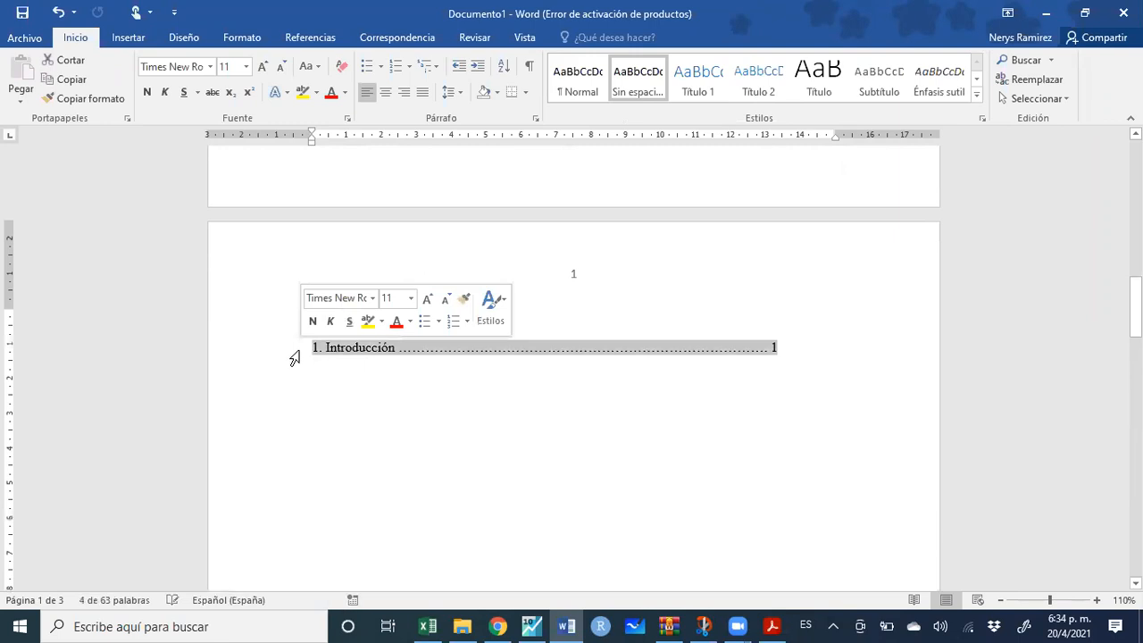
key(Delete)
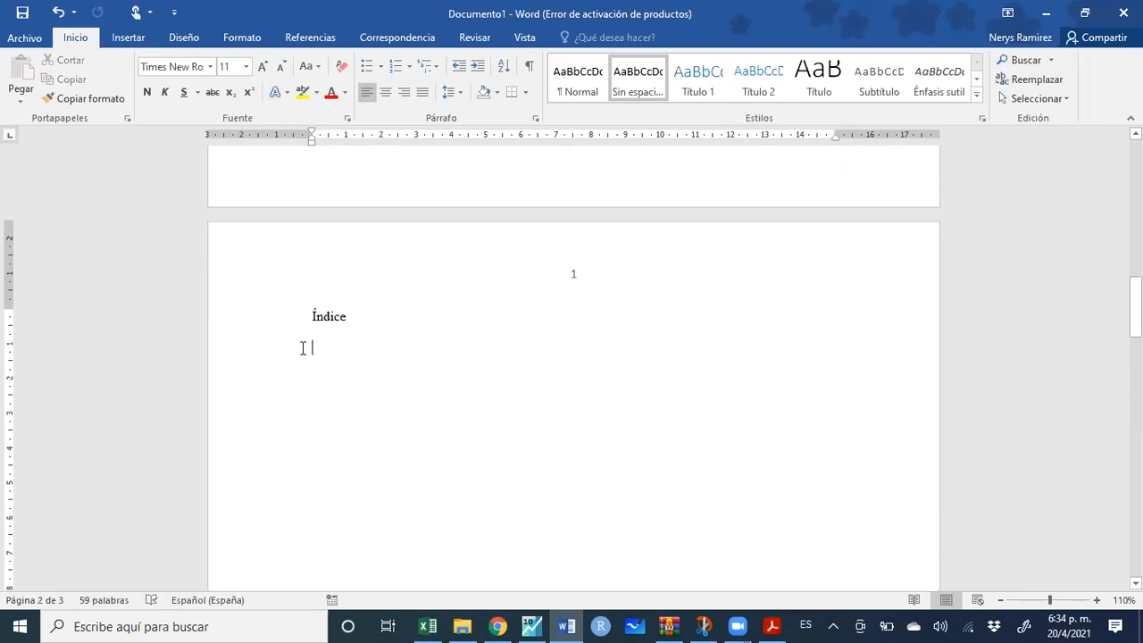
scroll(360, 370, down, 10)
scroll(379, 381, down, 6)
scroll(379, 382, up, 1)
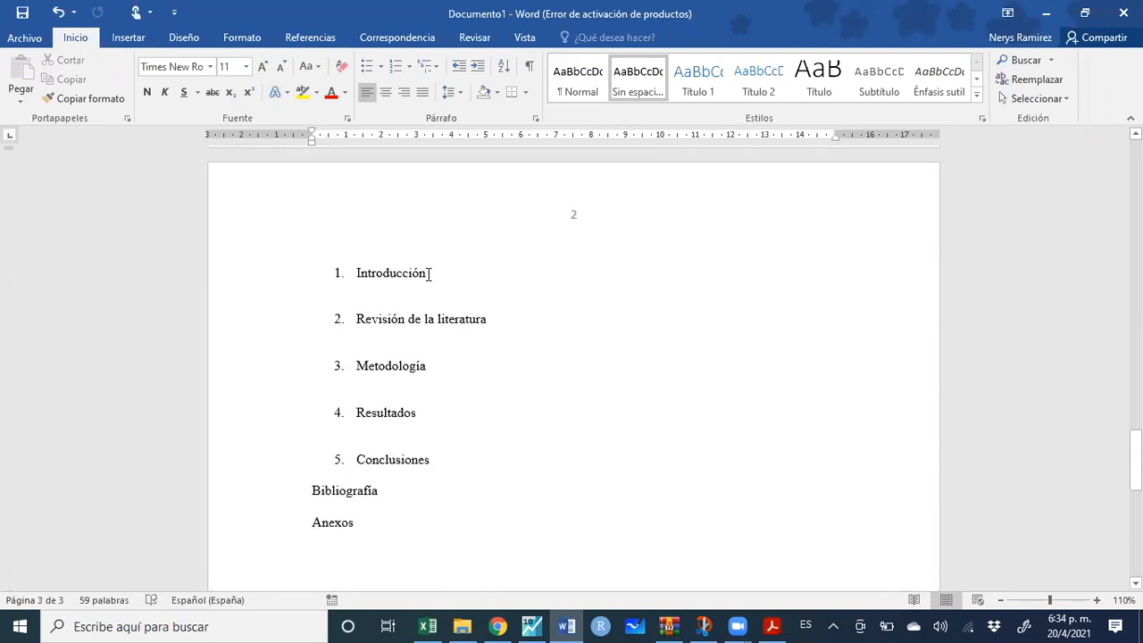
drag(424, 274, 349, 280)
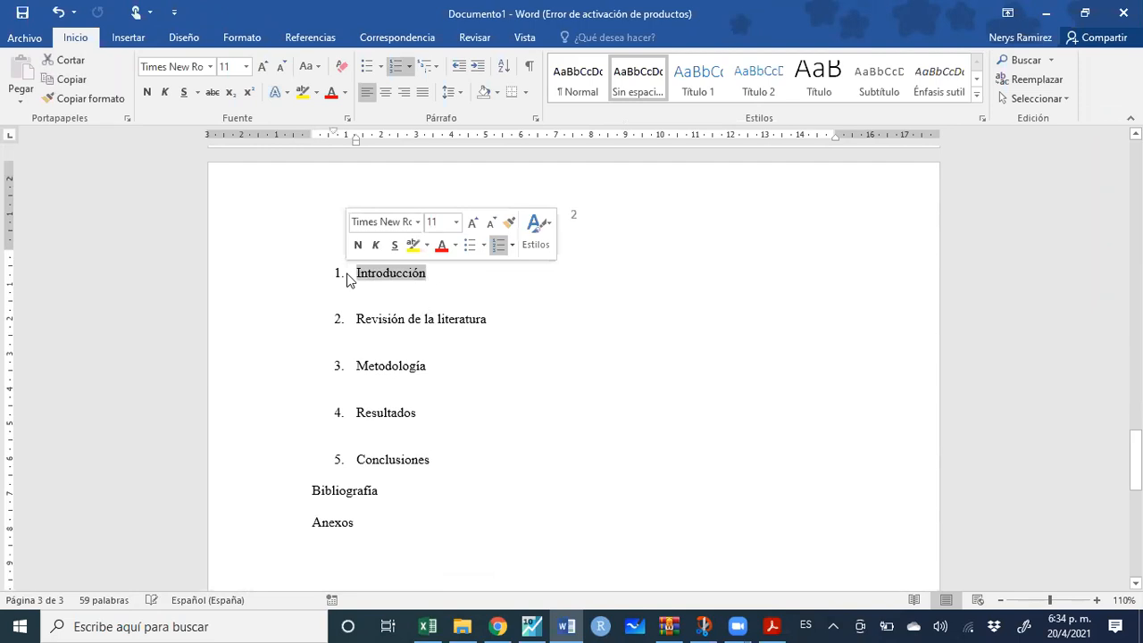
Mark Introducción as a Nivel 1 contents entry and make it bold, size 12
click(300, 42)
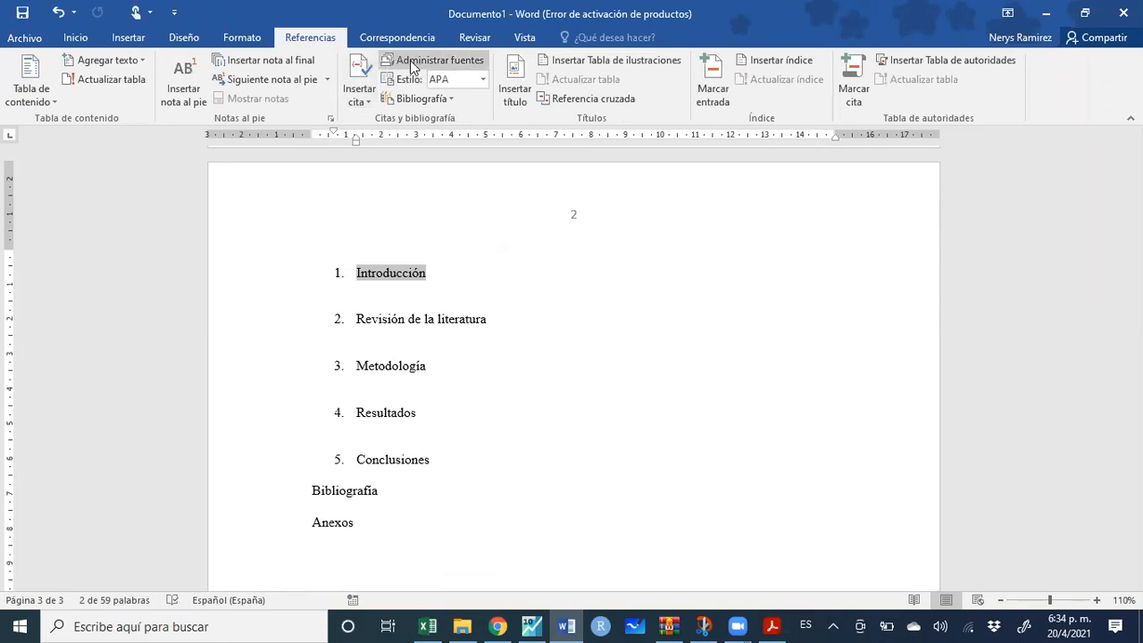
click(143, 69)
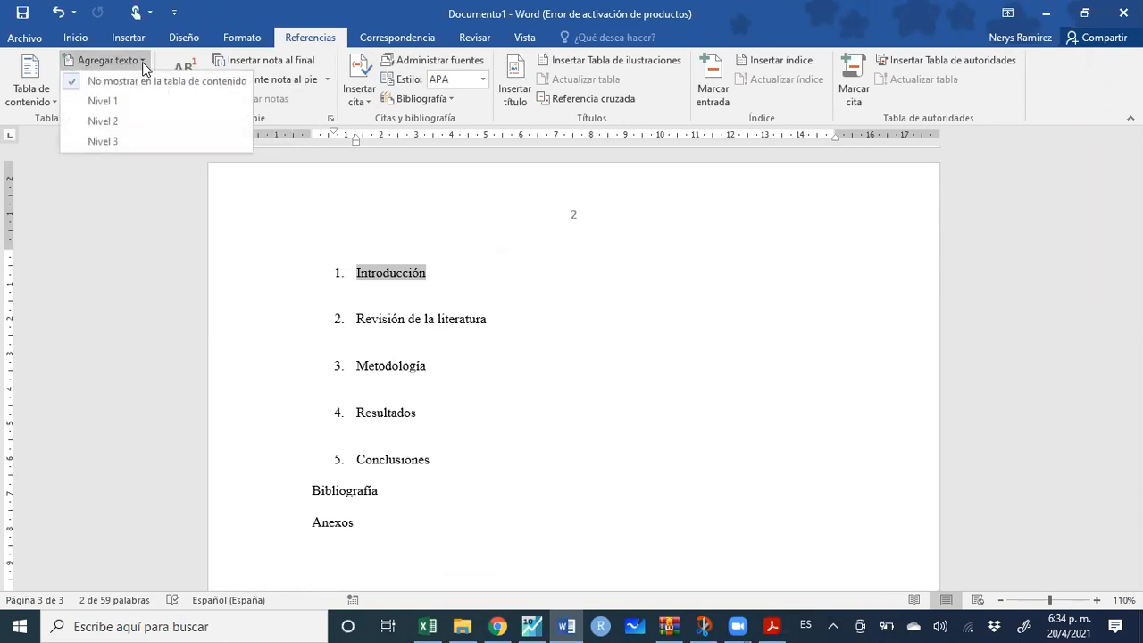
click(117, 105)
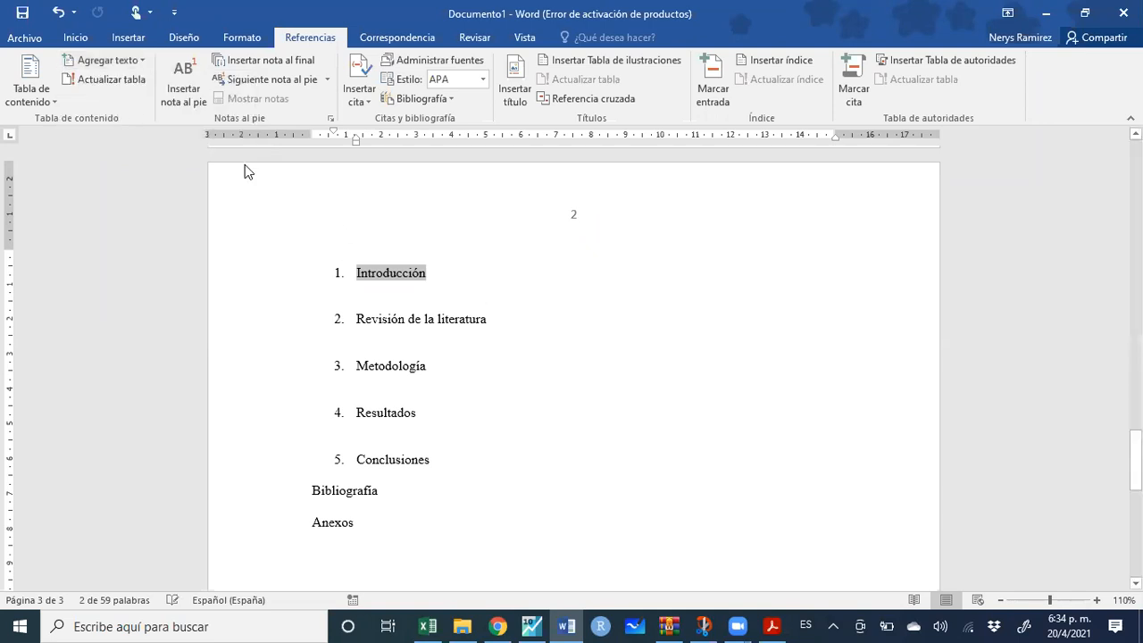
click(75, 38)
click(149, 93)
click(261, 66)
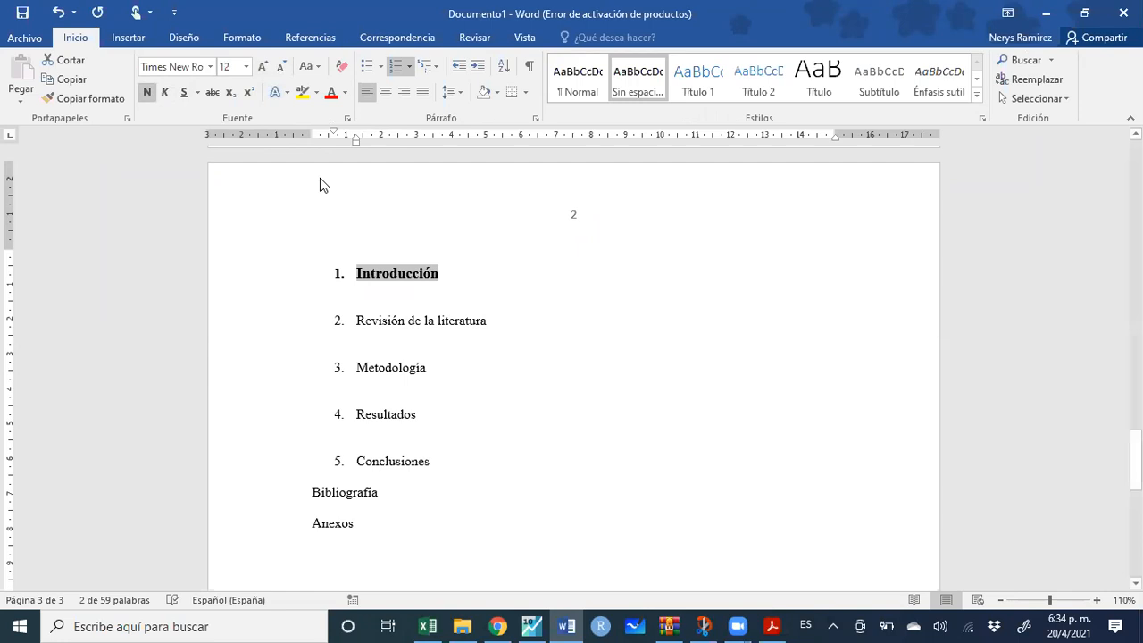
Make Revisión de la literatura bold, size 12, and mark it Nivel 1
drag(488, 321, 349, 327)
click(147, 92)
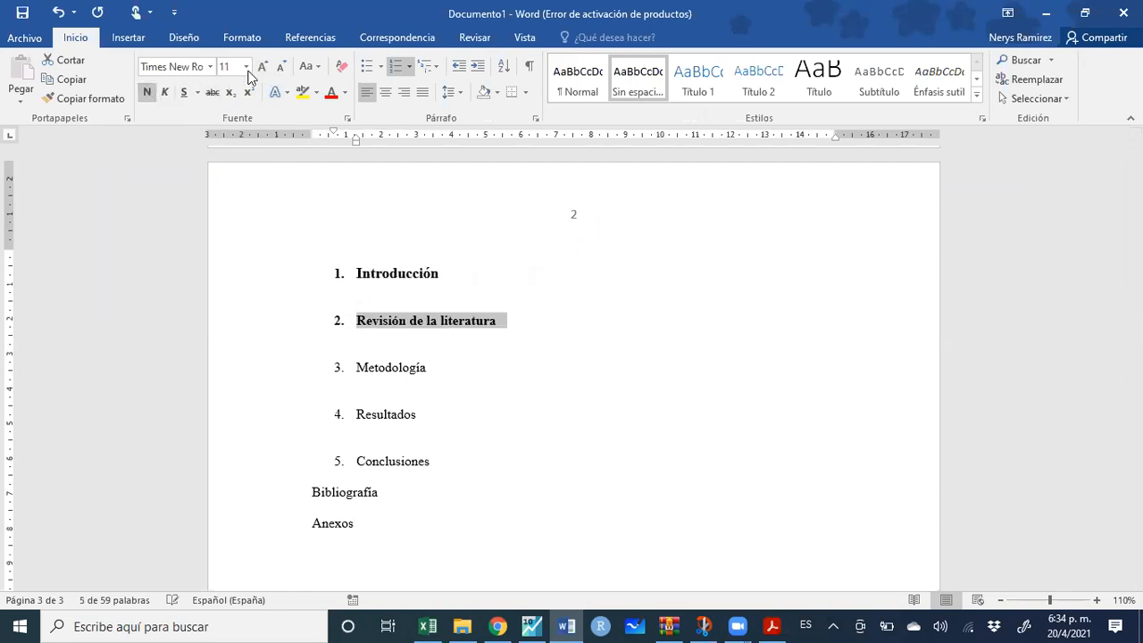
click(261, 67)
click(310, 37)
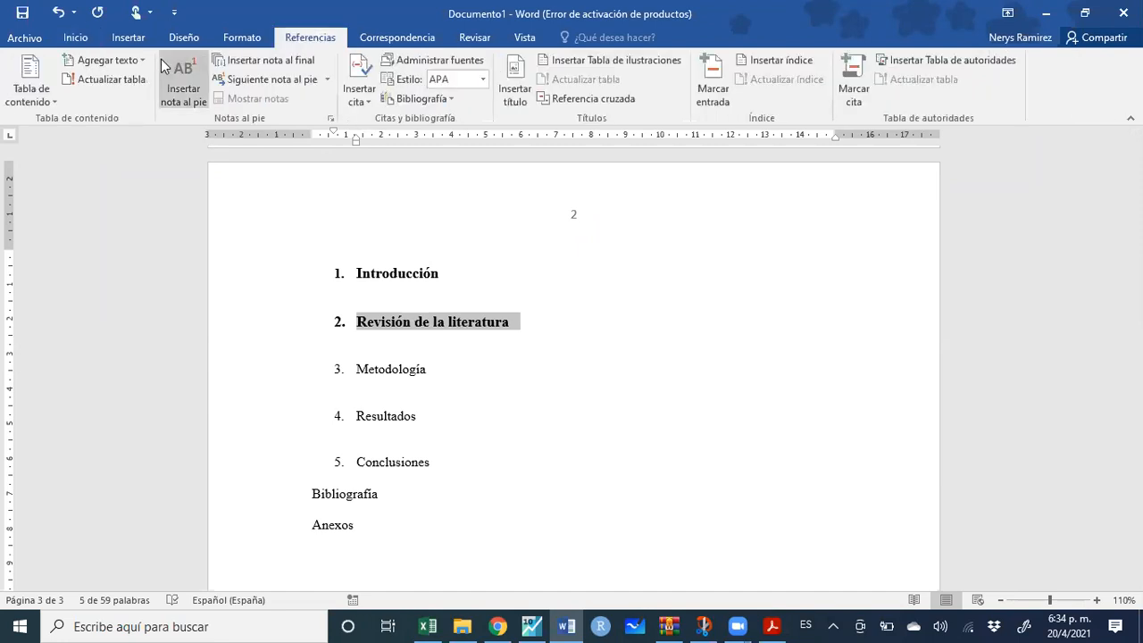
click(105, 60)
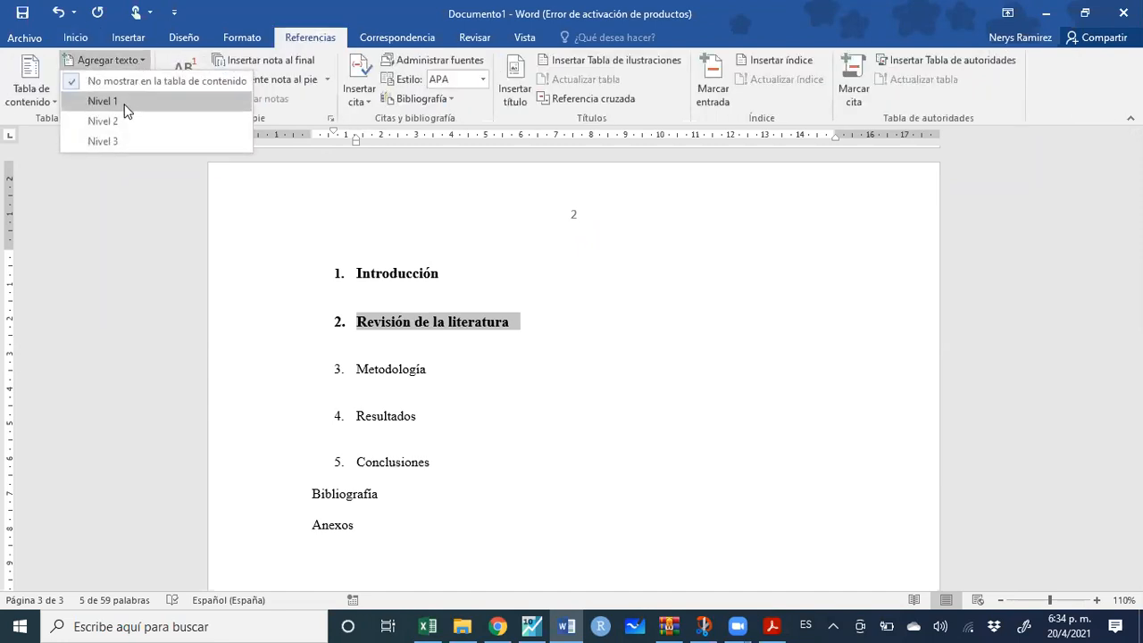
click(122, 104)
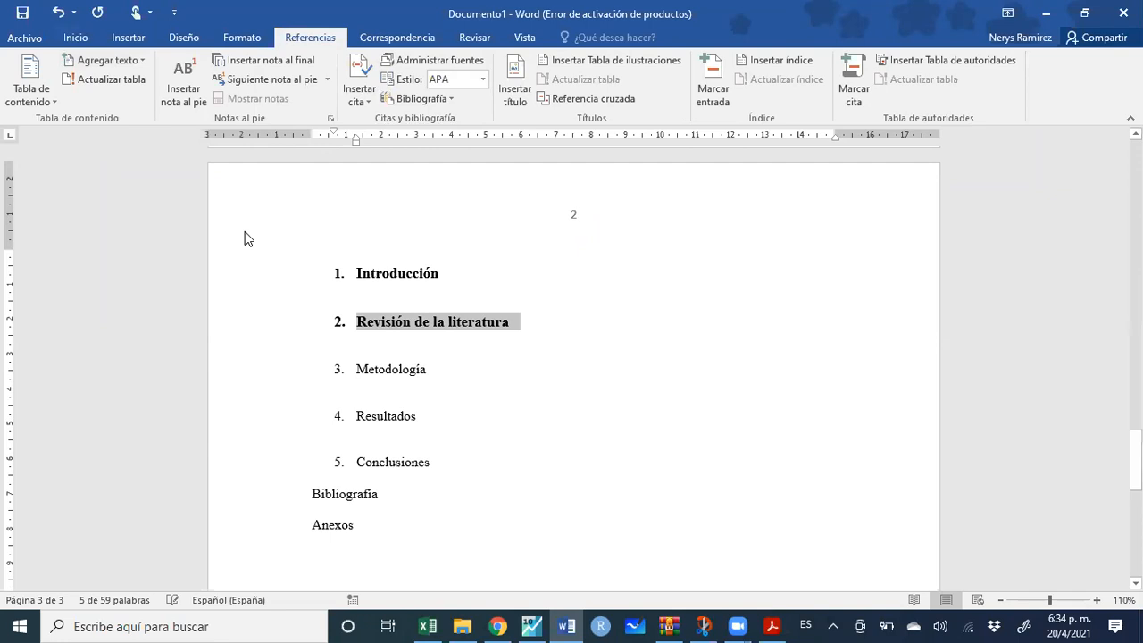
click(393, 323)
click(77, 37)
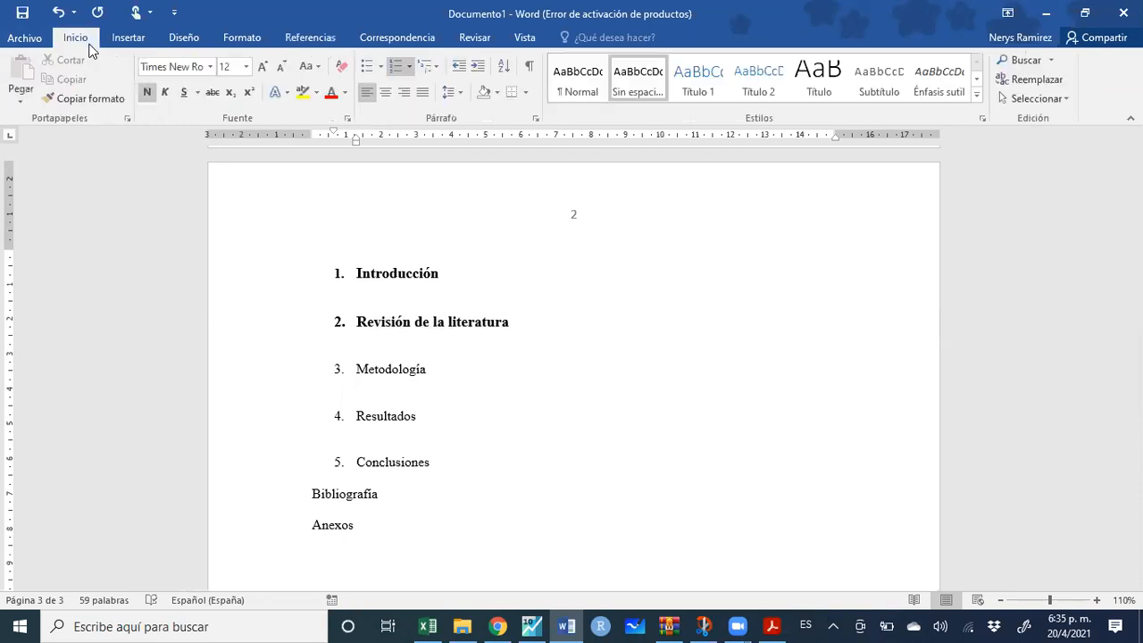
Copy the heading format onto Metodología, Resultados, Conclusiones, Anexos and Bibliografía
click(84, 101)
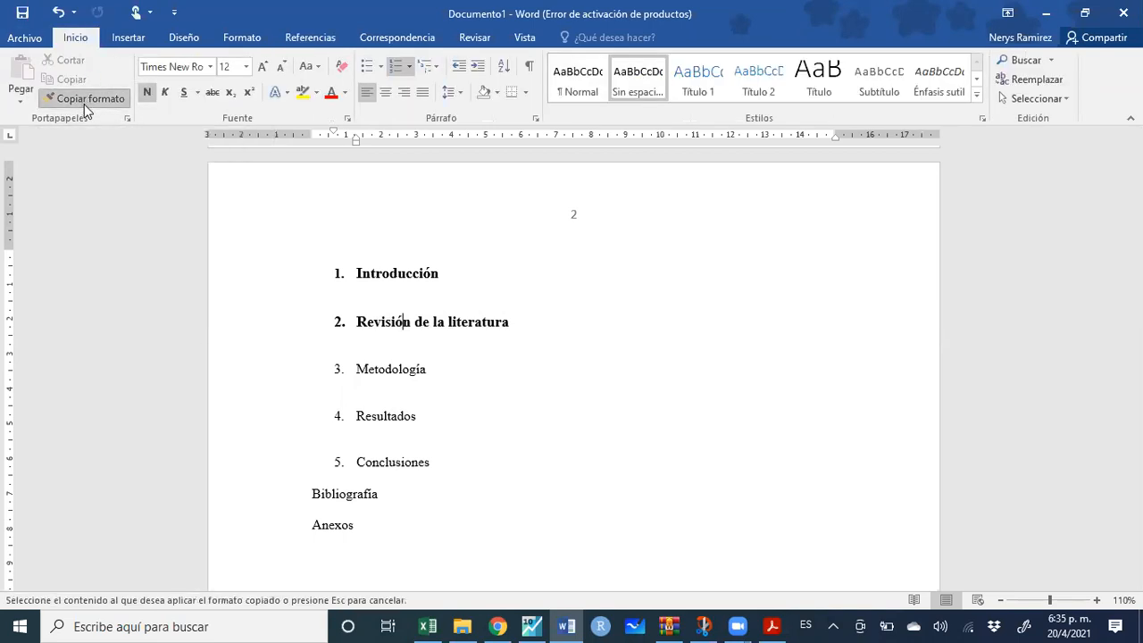
mouse_move(430, 369)
mouse_down()
mouse_move(339, 367)
mouse_move(339, 379)
mouse_up()
drag(420, 418, 349, 416)
mouse_move(434, 470)
mouse_down()
mouse_move(342, 465)
mouse_move(357, 477)
mouse_up()
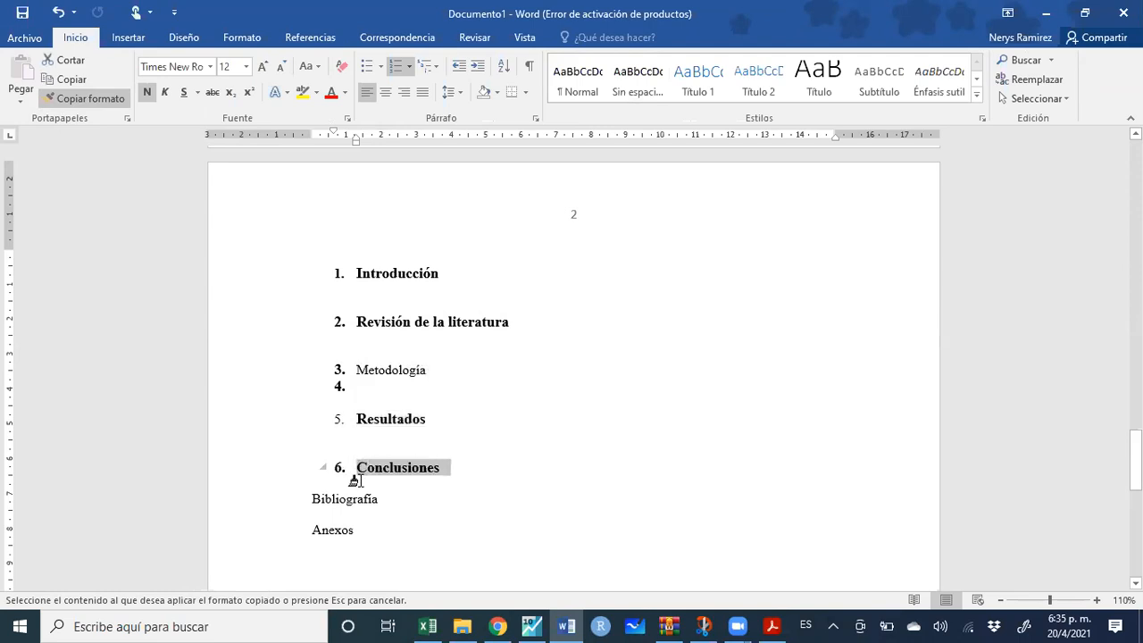
click(328, 530)
drag(361, 531, 294, 531)
drag(377, 502, 297, 515)
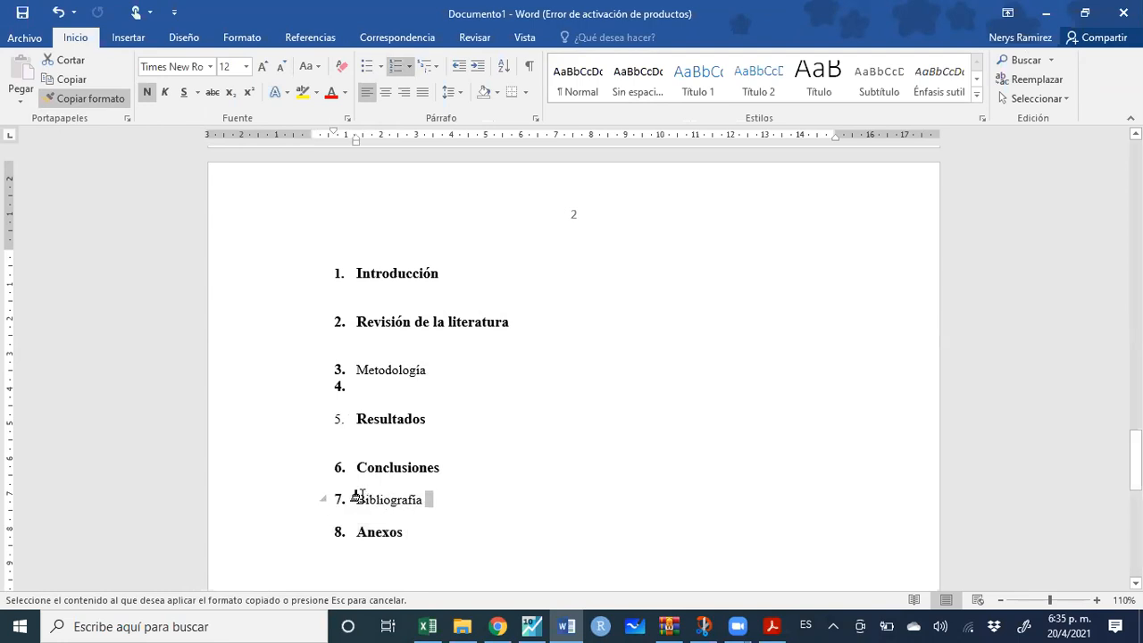
key(Escape)
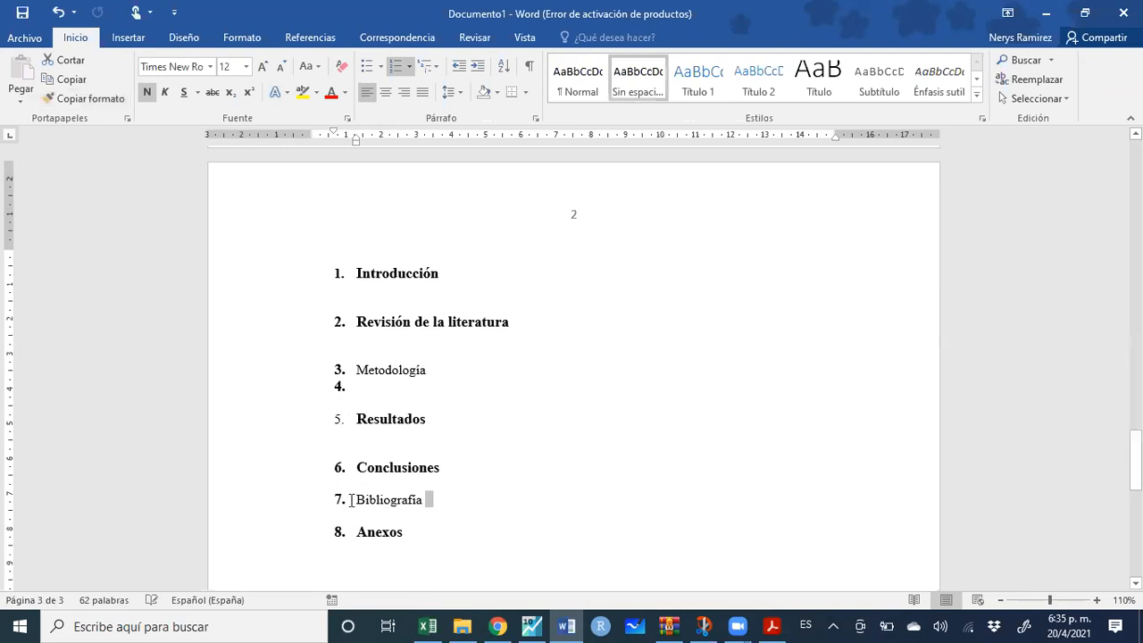
Remove the numbering from Bibliografía and make it bold
click(358, 498)
key(BackSpace)
key(BackSpace)
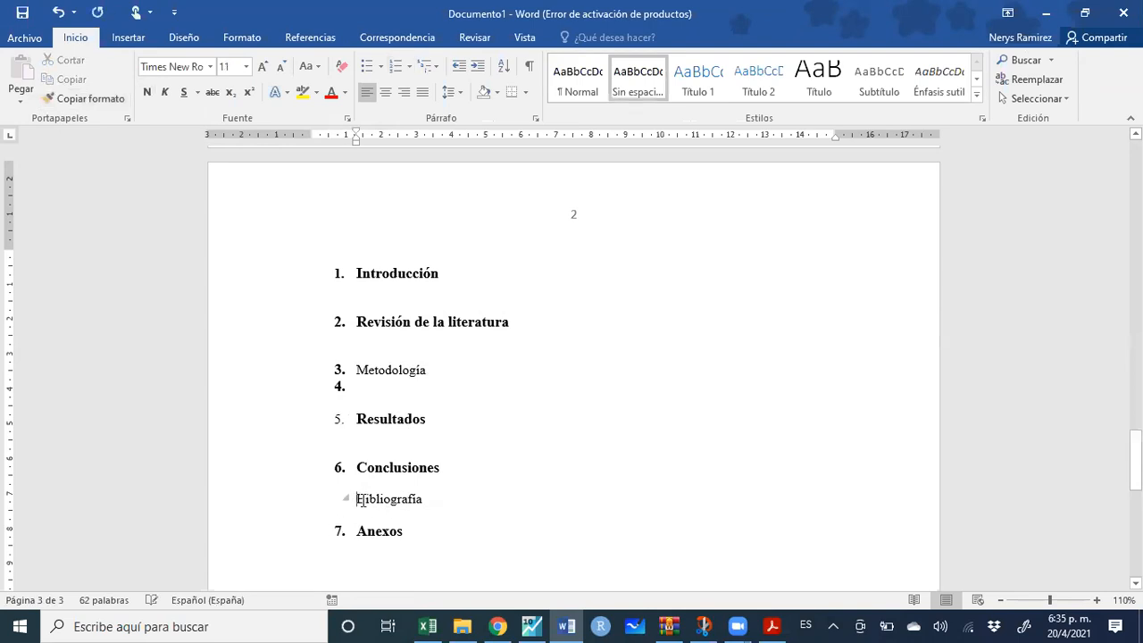
drag(395, 499, 312, 498)
click(382, 498)
drag(382, 498, 309, 499)
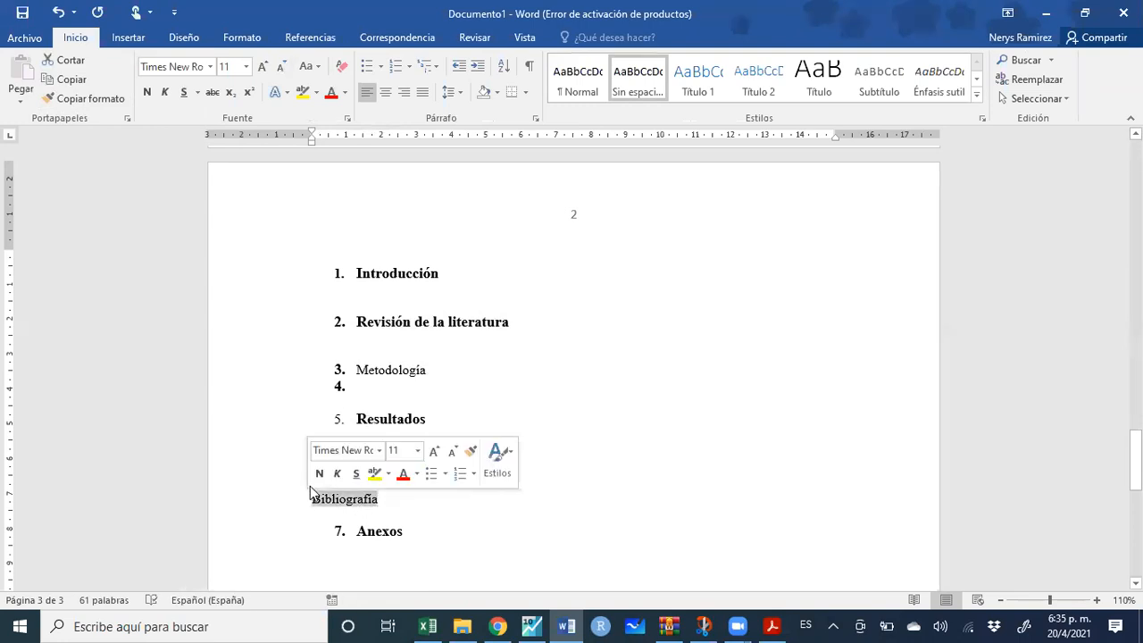
click(319, 472)
Unnumber Anexos, bold the list numbers, and begin sub-item 5.1 under Resultados
click(365, 531)
key(BackSpace)
key(BackSpace)
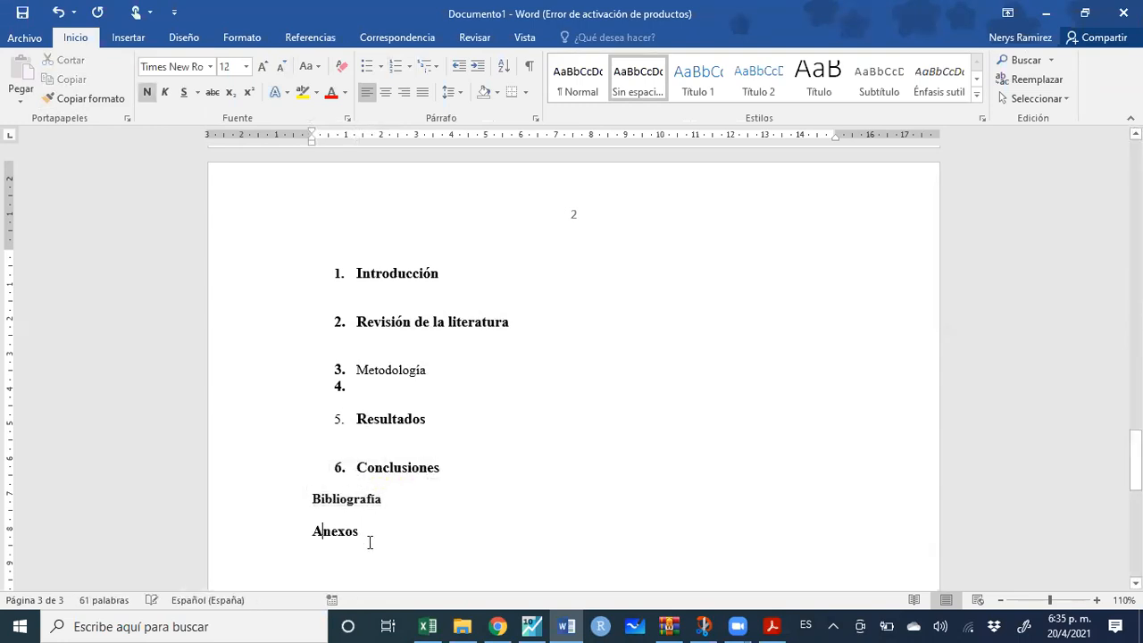
click(343, 417)
click(147, 92)
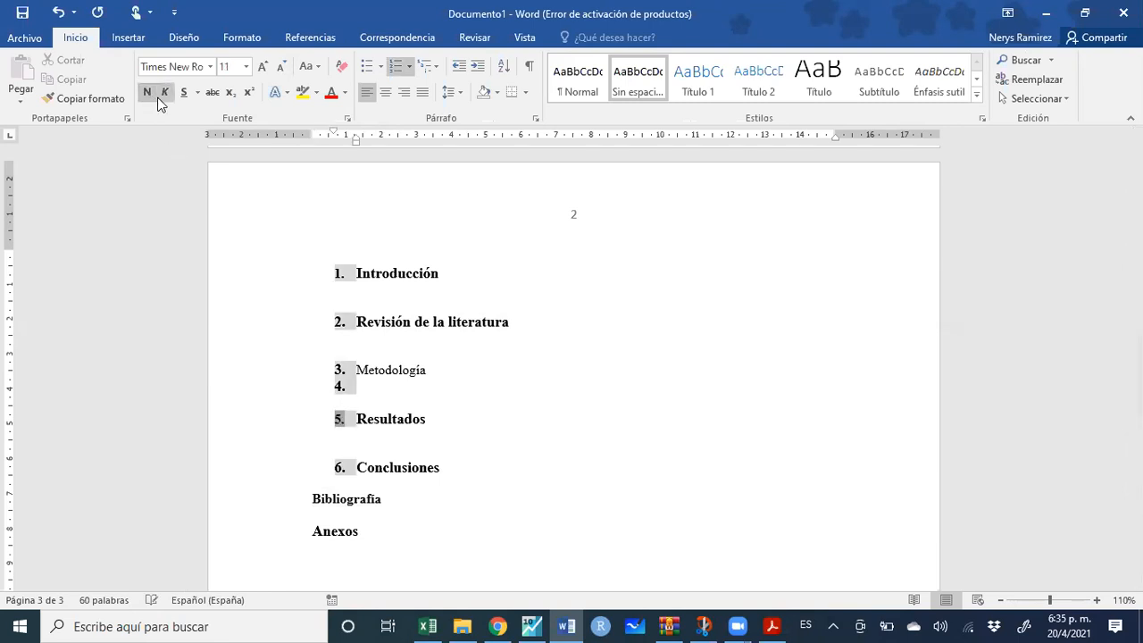
click(367, 444)
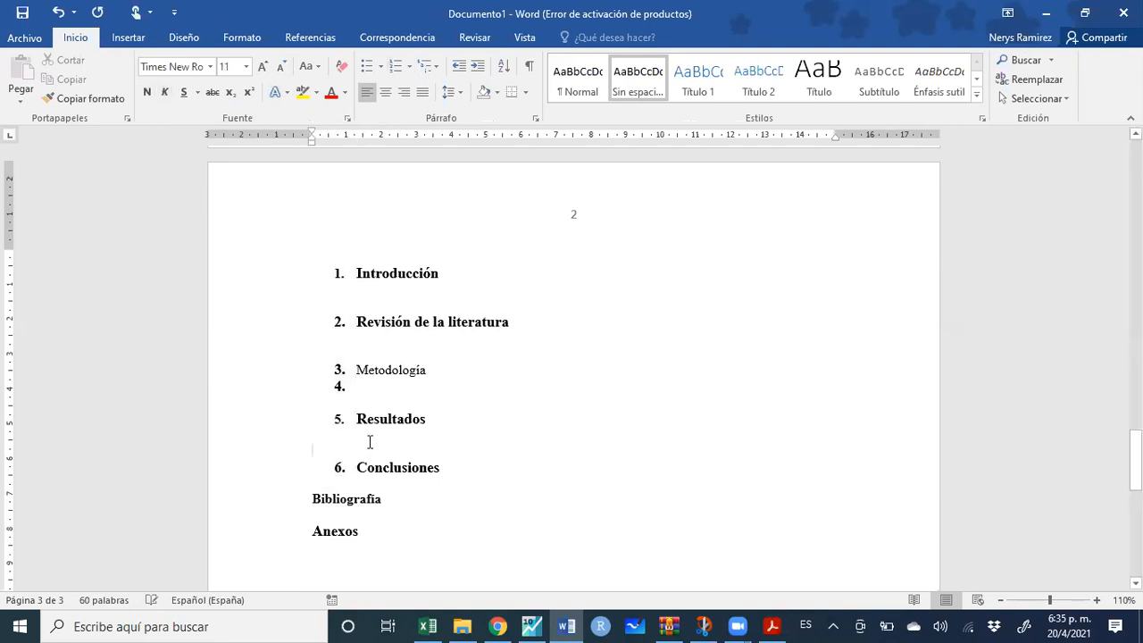
text(5.1. )
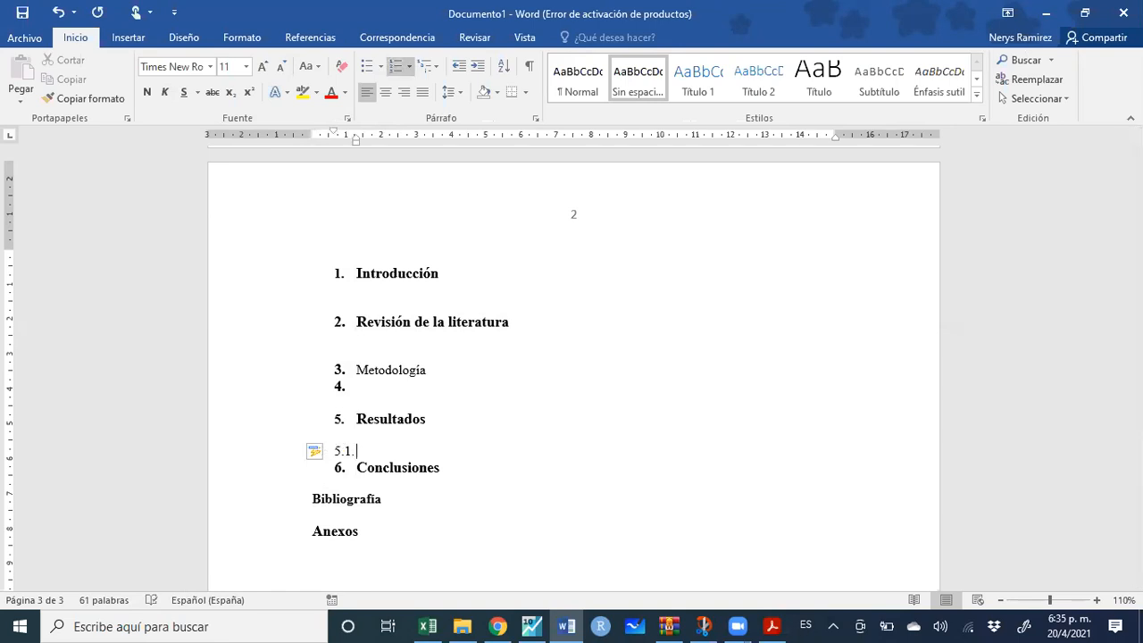
text(Analisis descr)
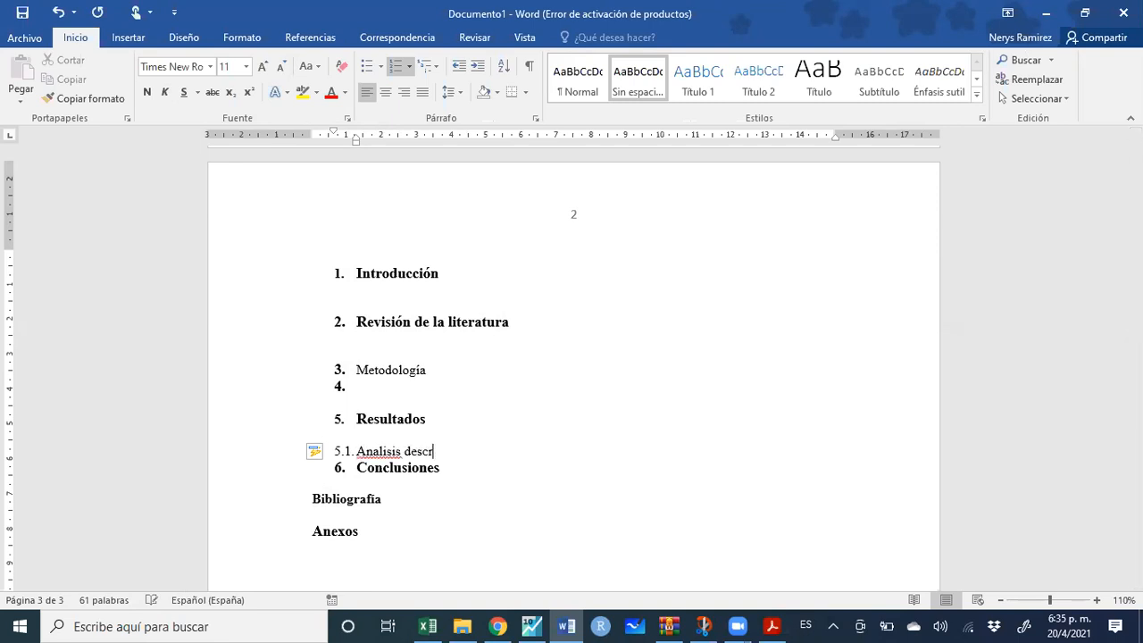
text(iotivos)
Correct the sub-item to '5.1. Análisis descriptivos' and make it bold
key(Return)
key(shift+Tab)
key(Return)
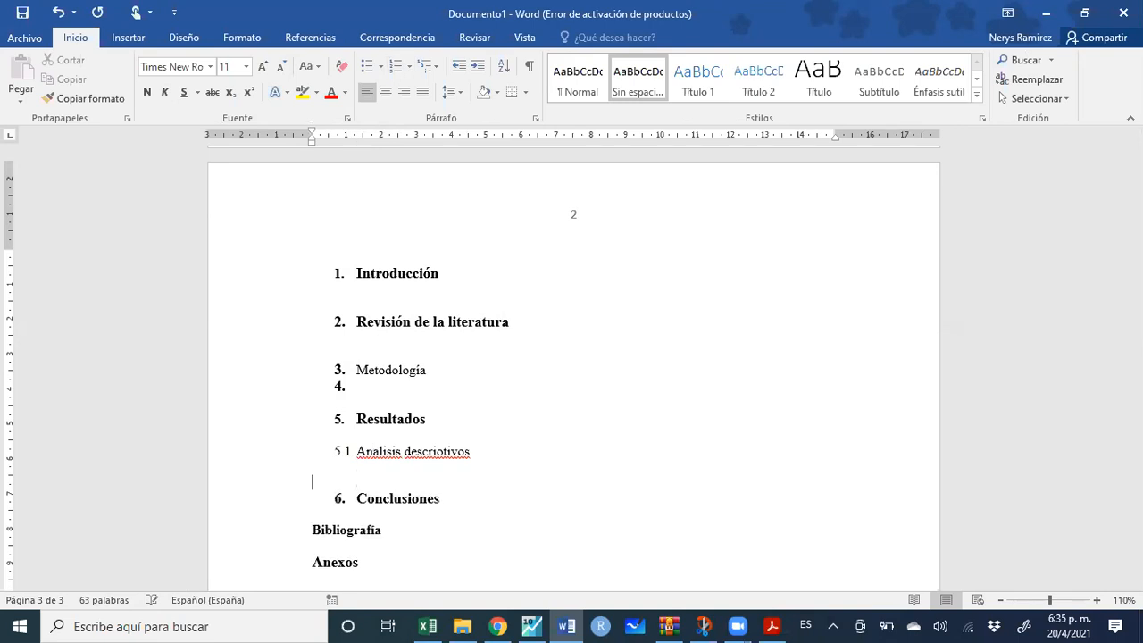
right_click(381, 455)
click(298, 479)
right_click(454, 451)
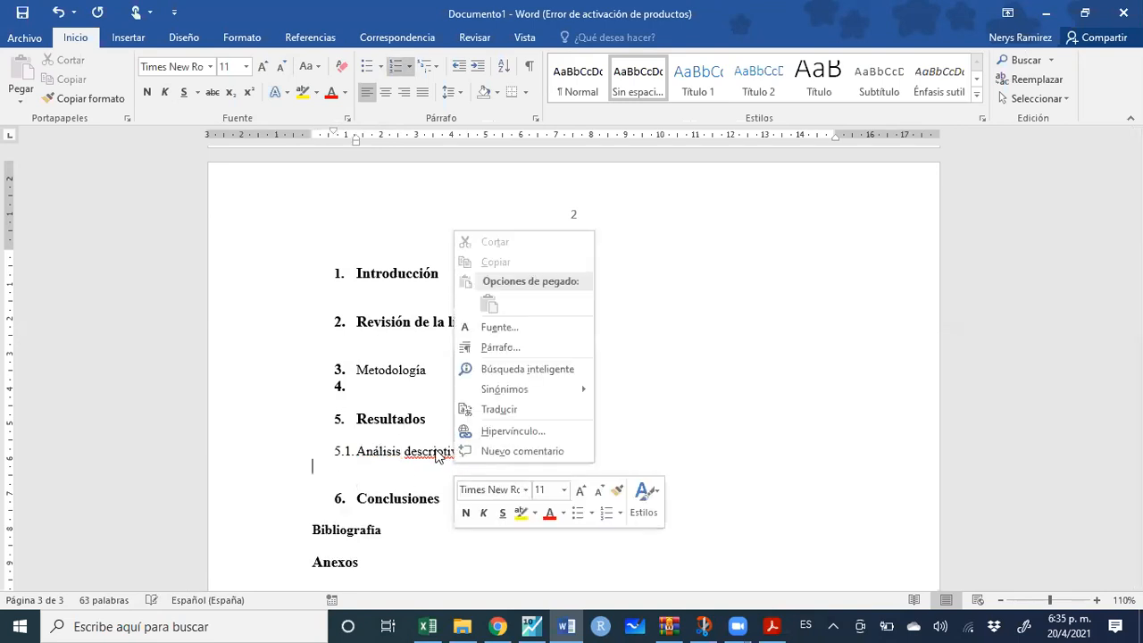
click(435, 451)
right_click(435, 451)
click(341, 470)
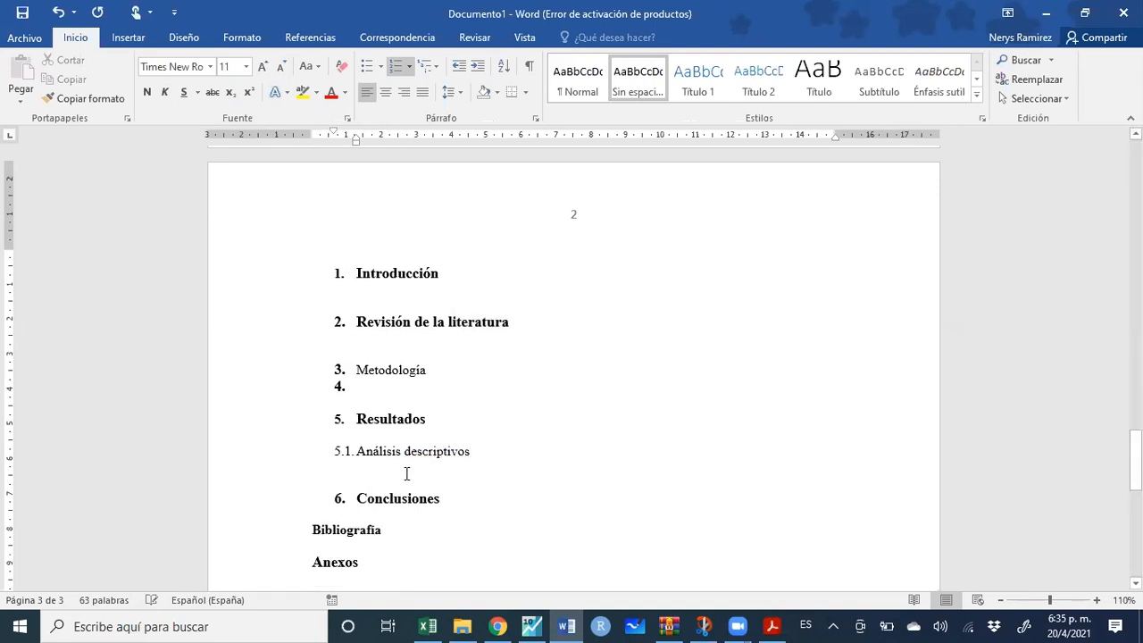
drag(482, 455, 350, 453)
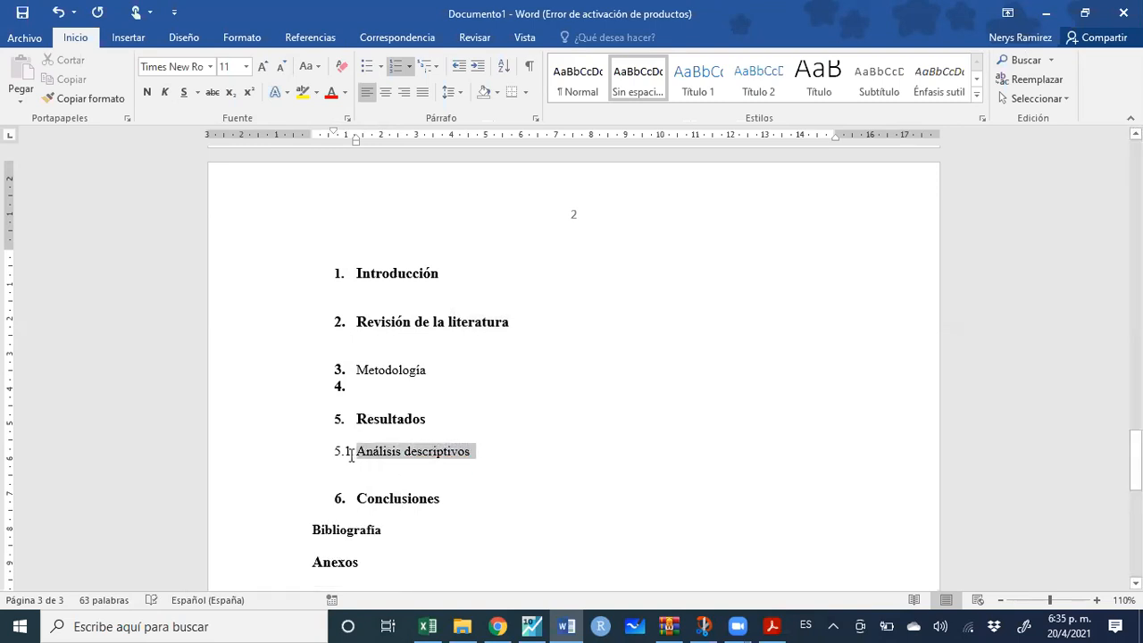
click(147, 92)
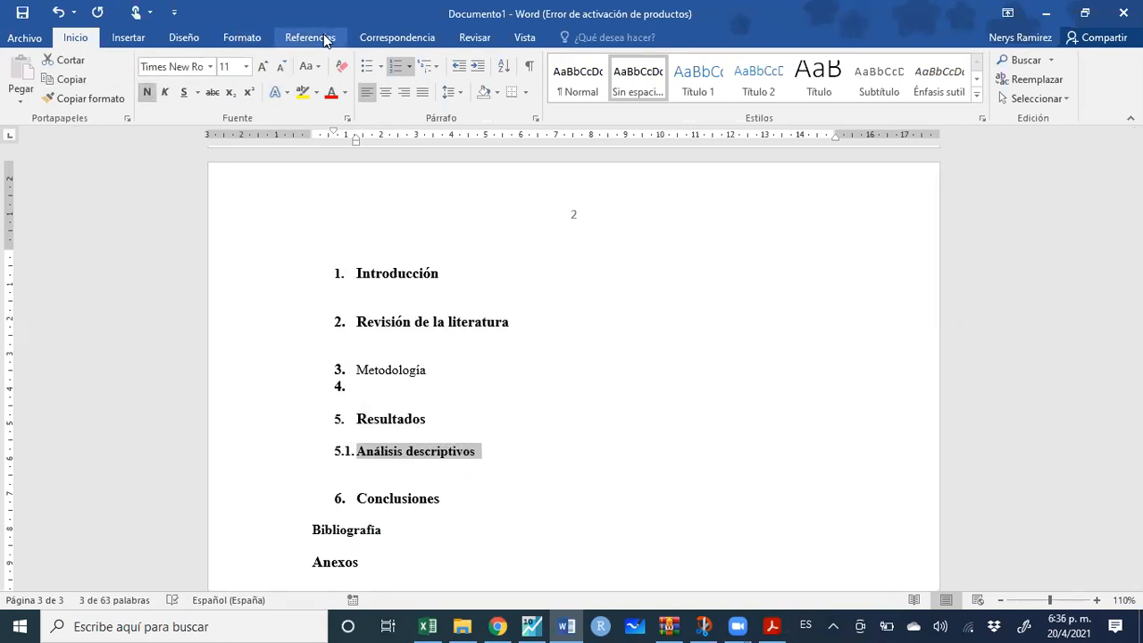
Mark Análisis descriptivos as a Nivel 2 contents entry
click(326, 39)
click(139, 83)
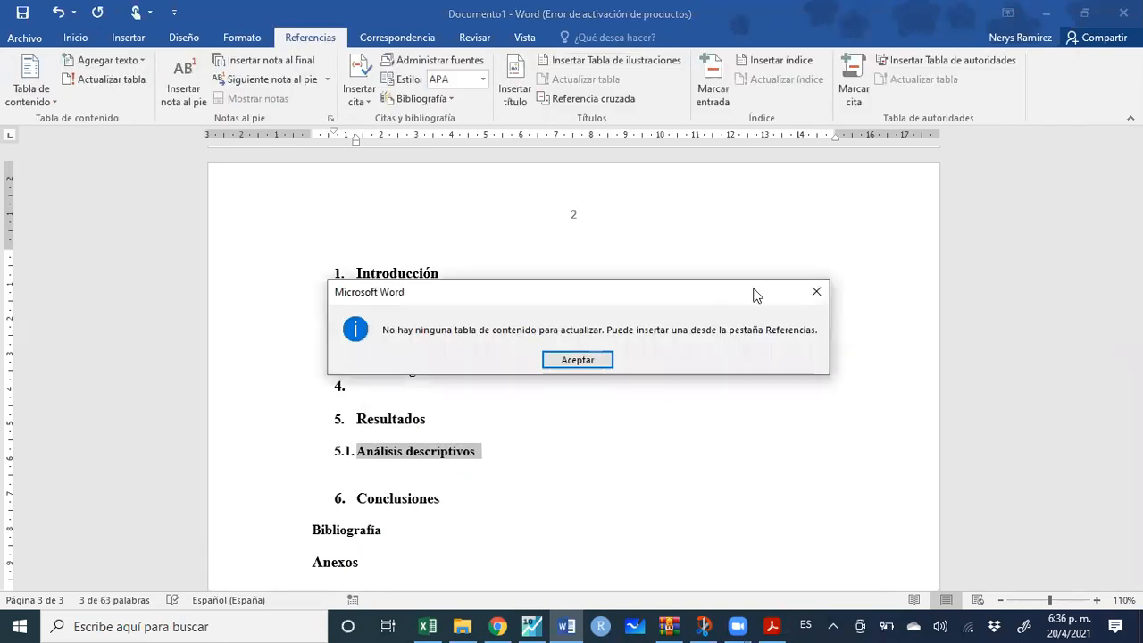
click(813, 291)
click(109, 61)
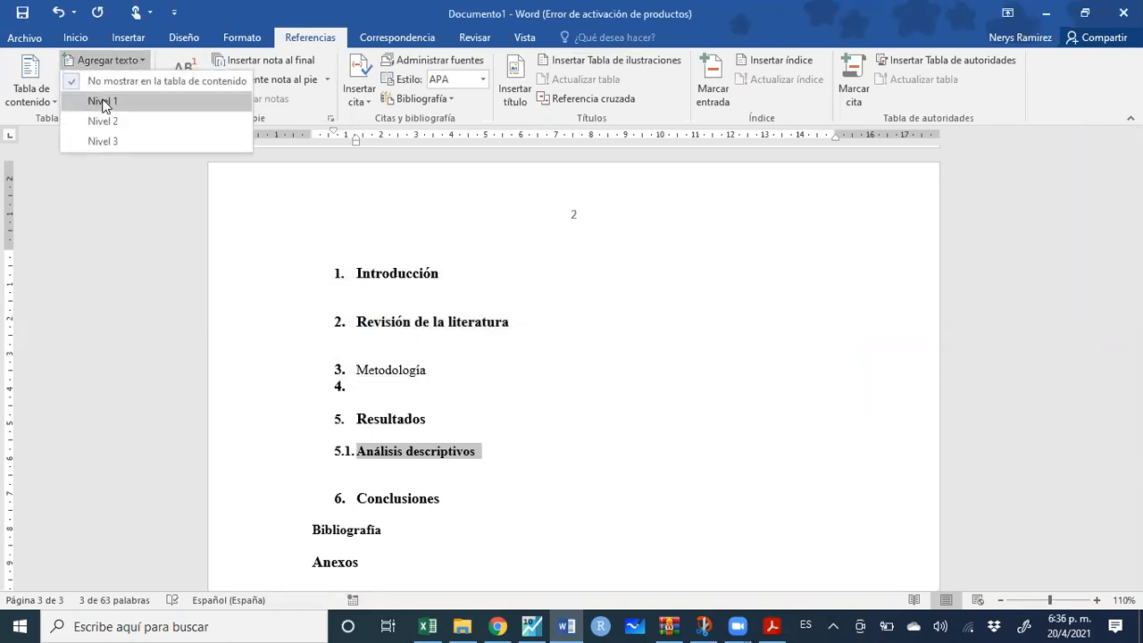
click(105, 116)
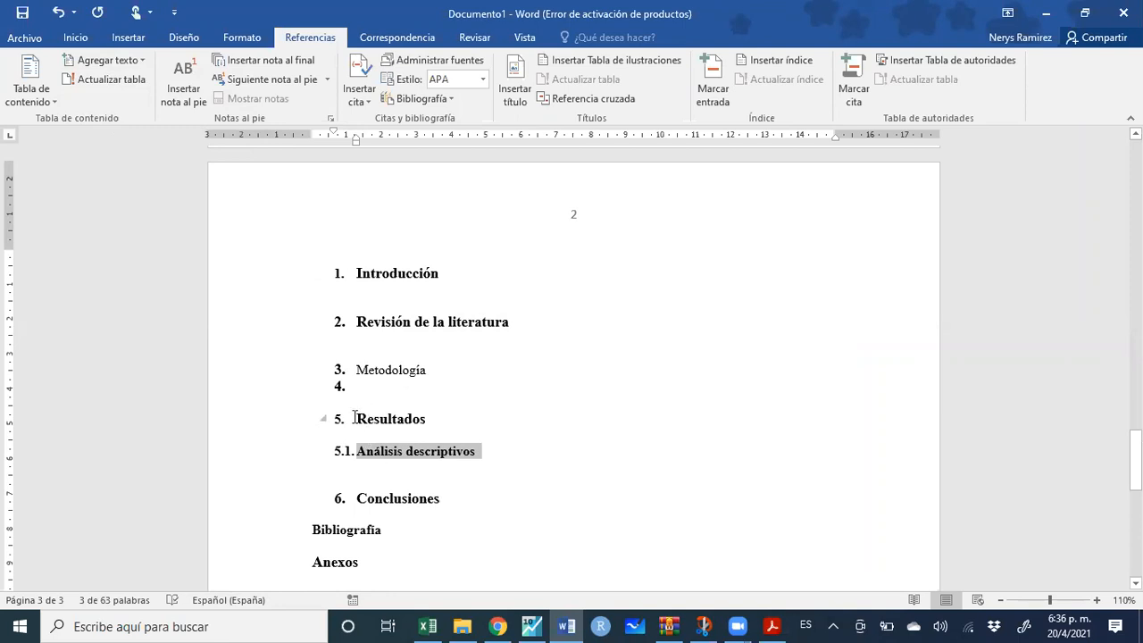
Delete the Índice placeholder text from page 1 after the cover
scroll(379, 449, up, 10)
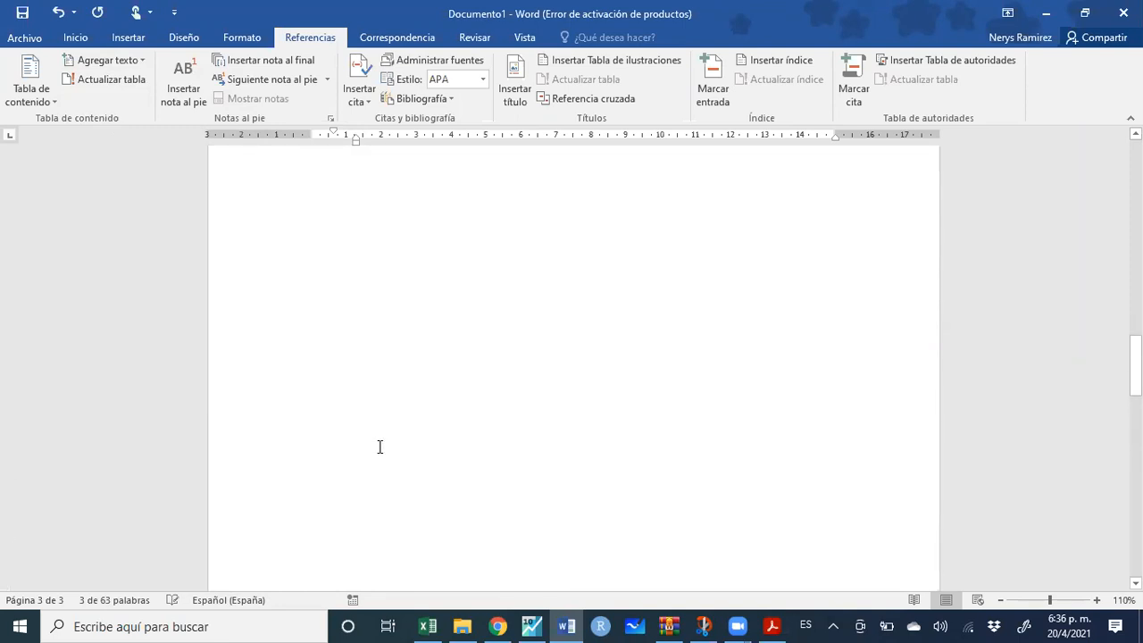
scroll(379, 446, up, 2)
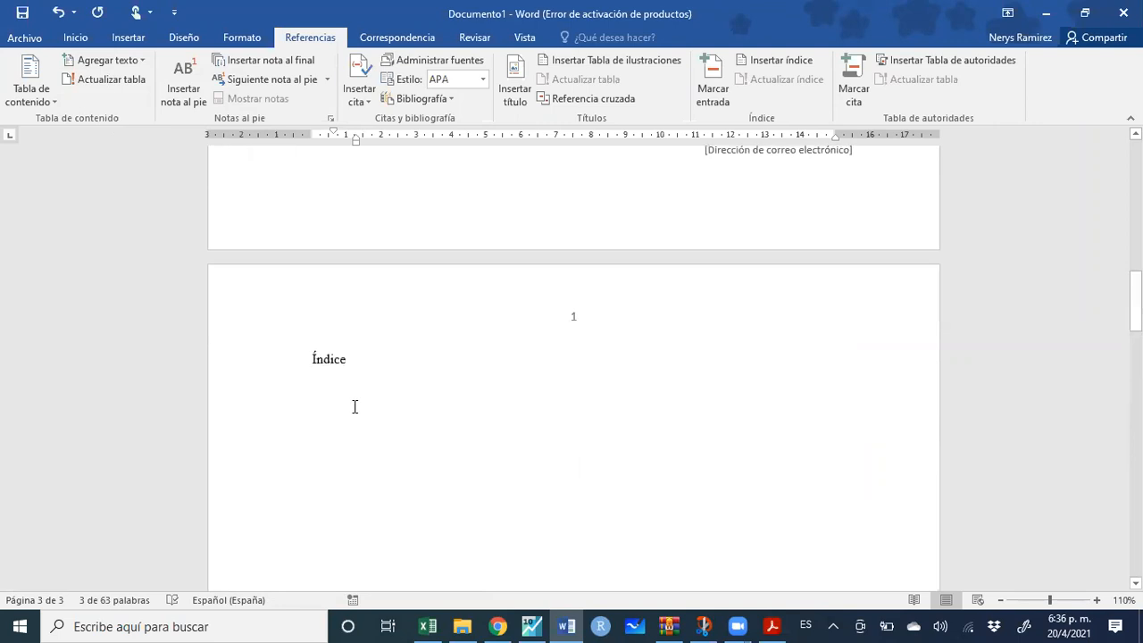
click(294, 362)
key(Delete)
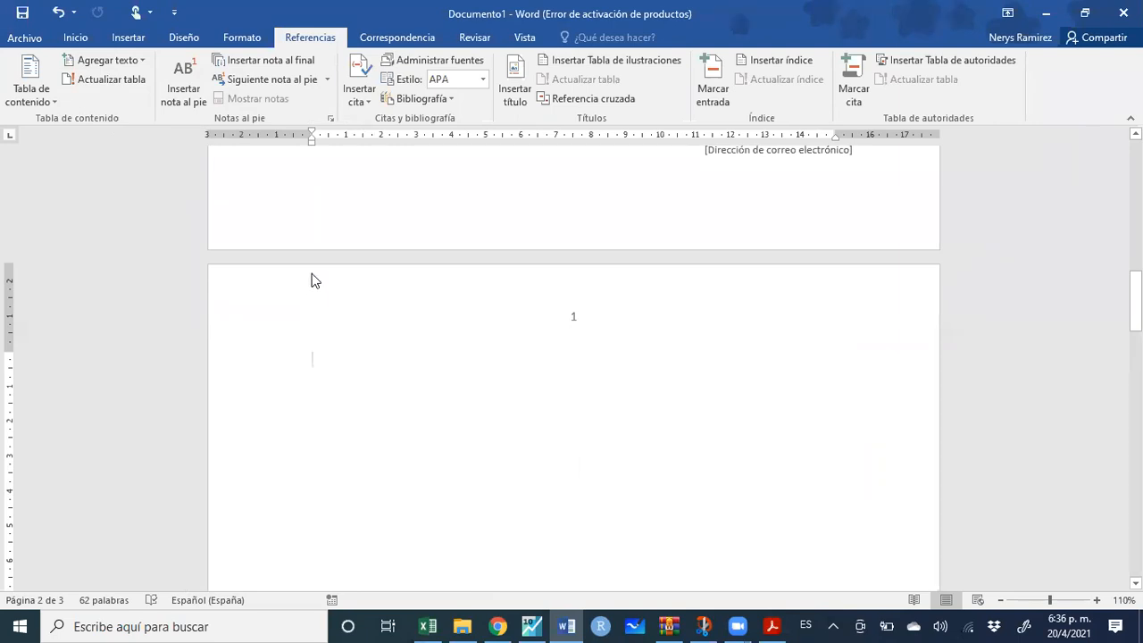
click(130, 43)
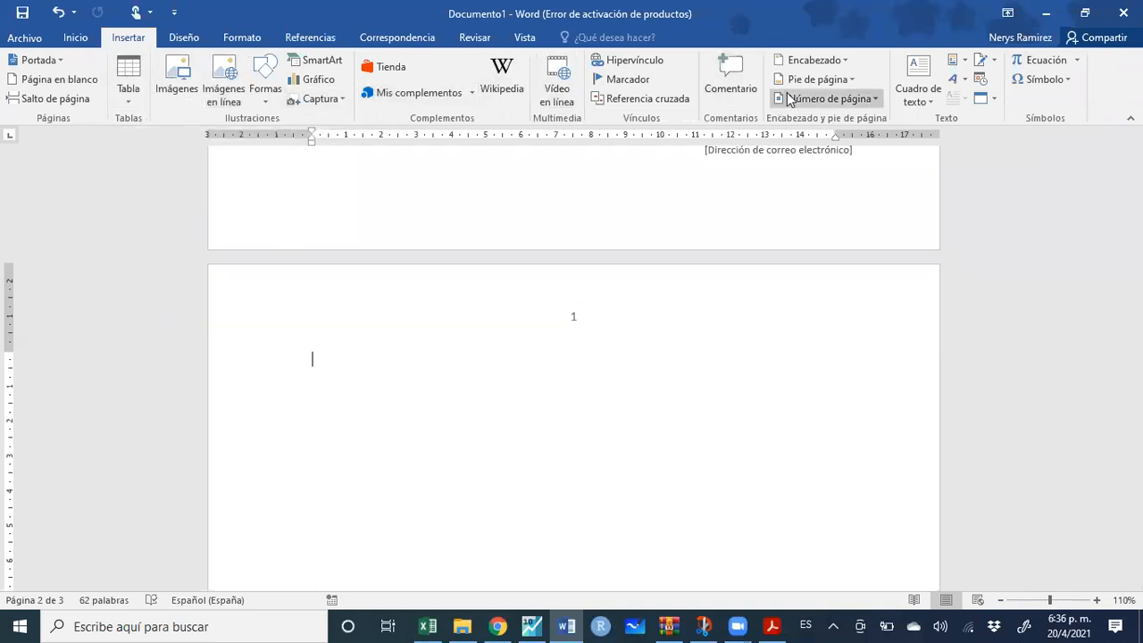
click(325, 41)
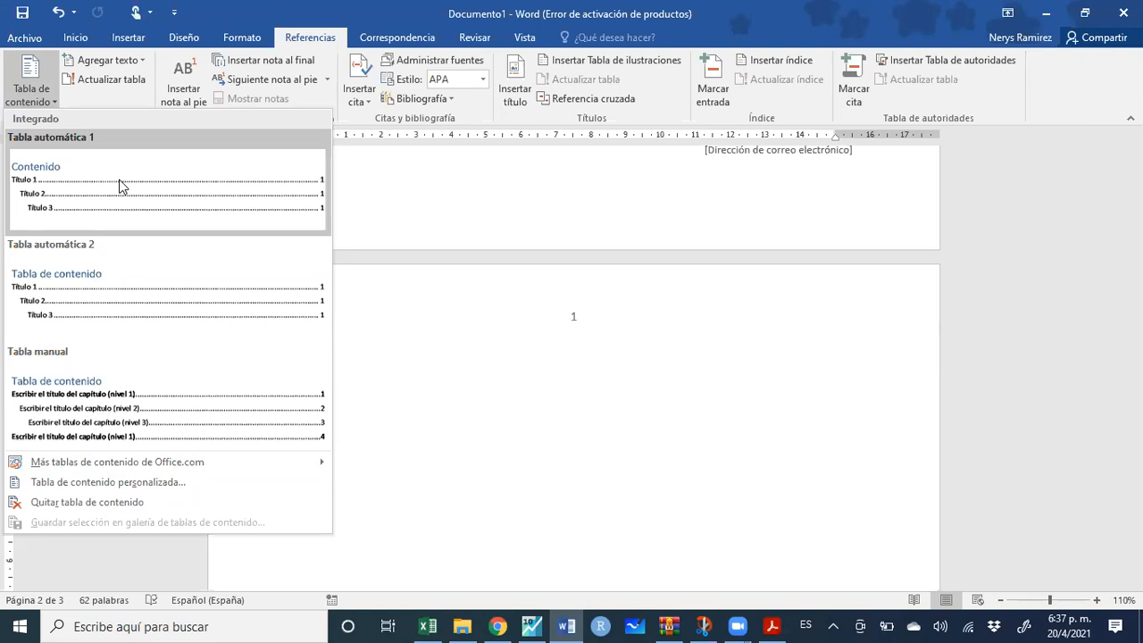
Insert a custom Formal-format table of contents showing 4 levels, Introducción through Bibliografía
click(176, 481)
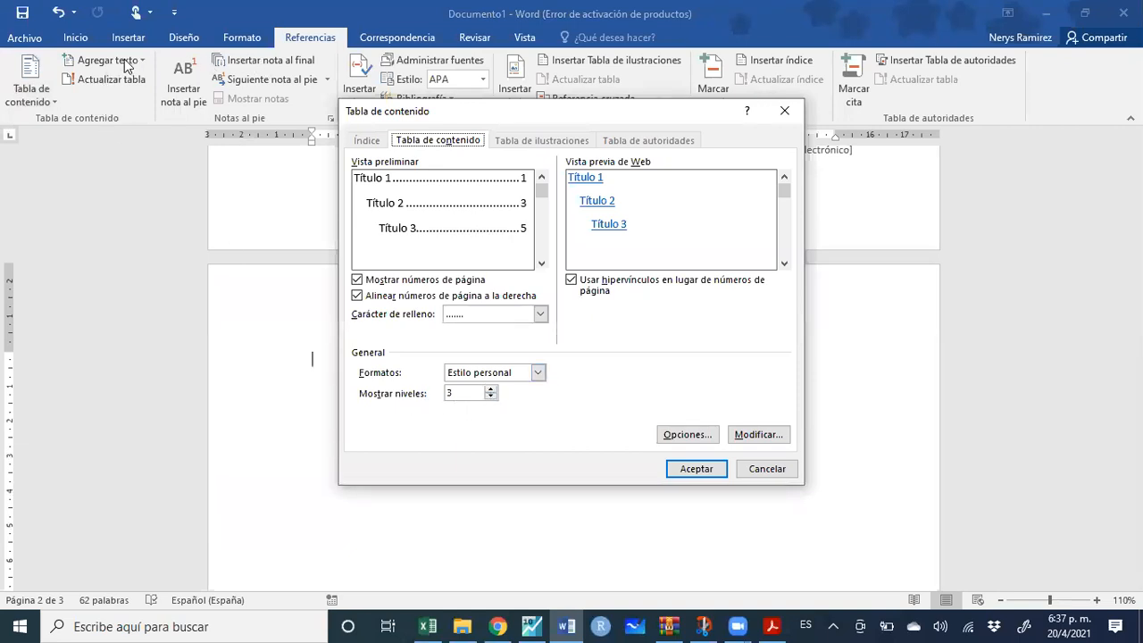
click(492, 388)
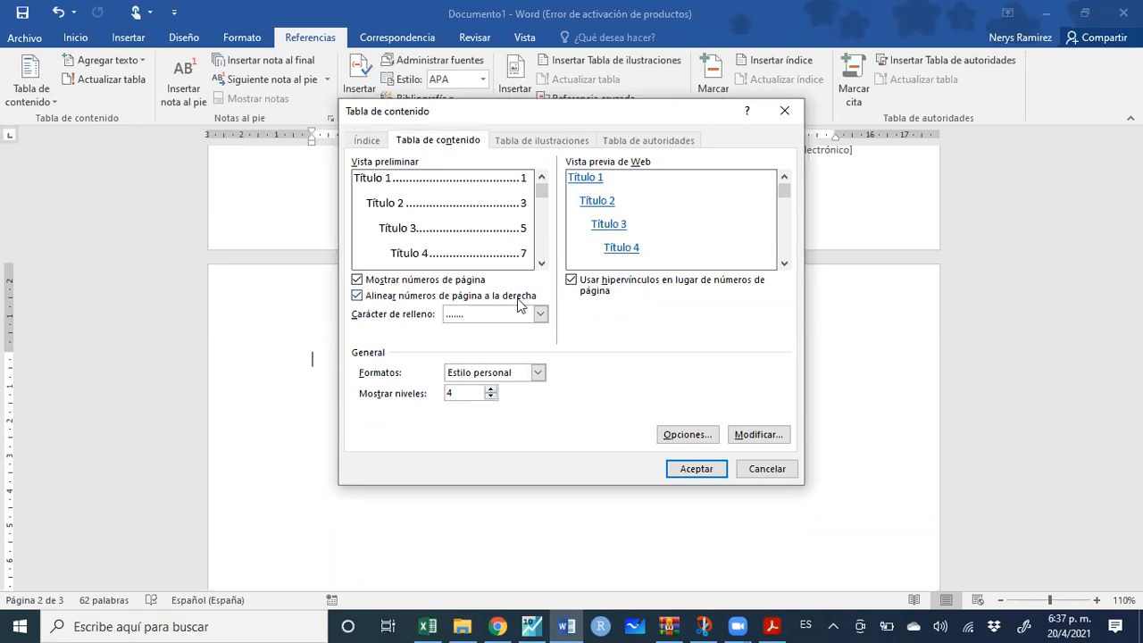
click(541, 315)
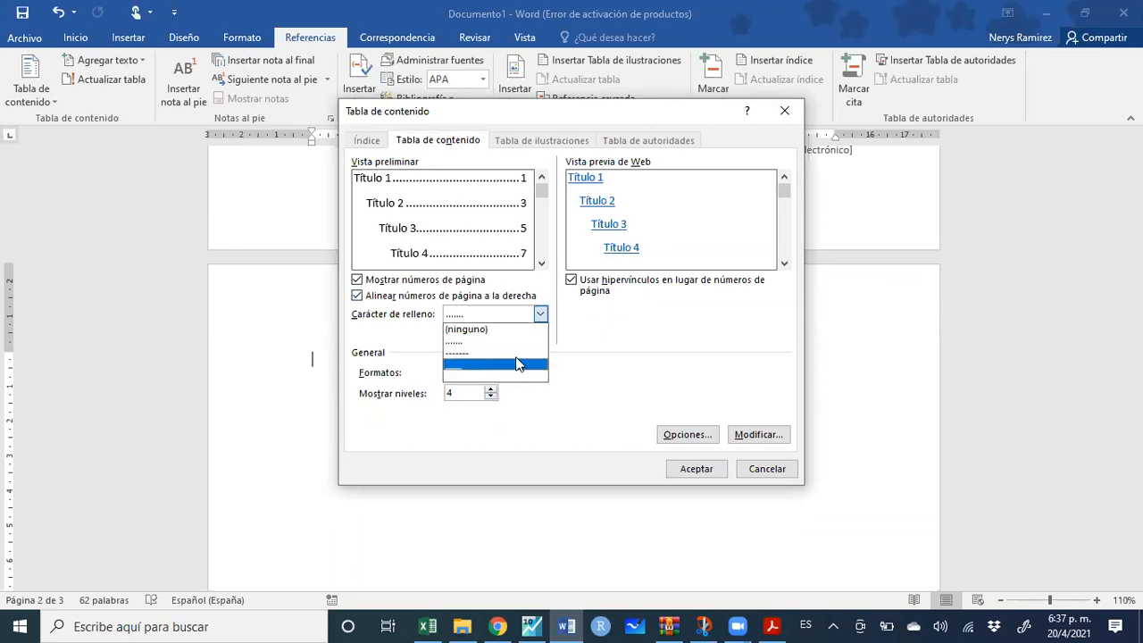
click(522, 327)
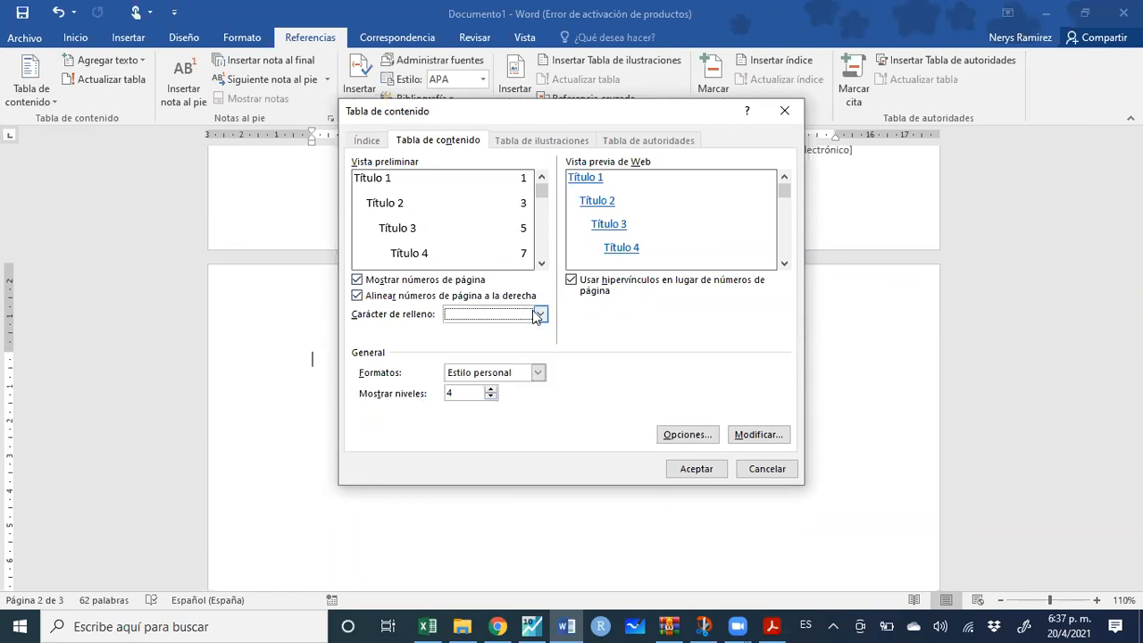
click(540, 314)
click(536, 352)
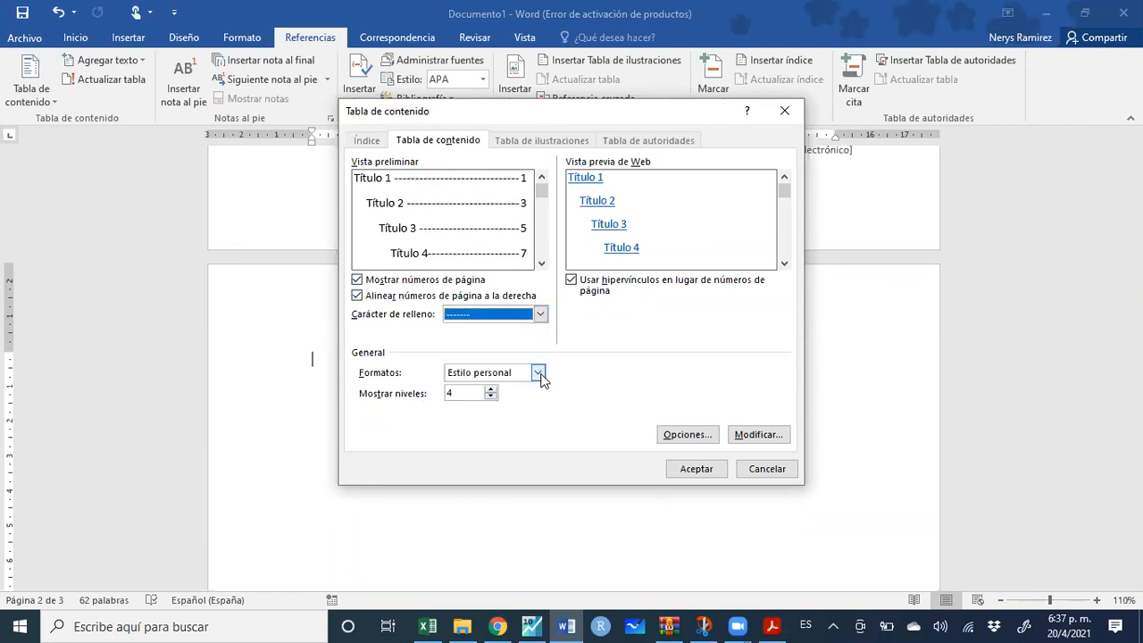
click(538, 373)
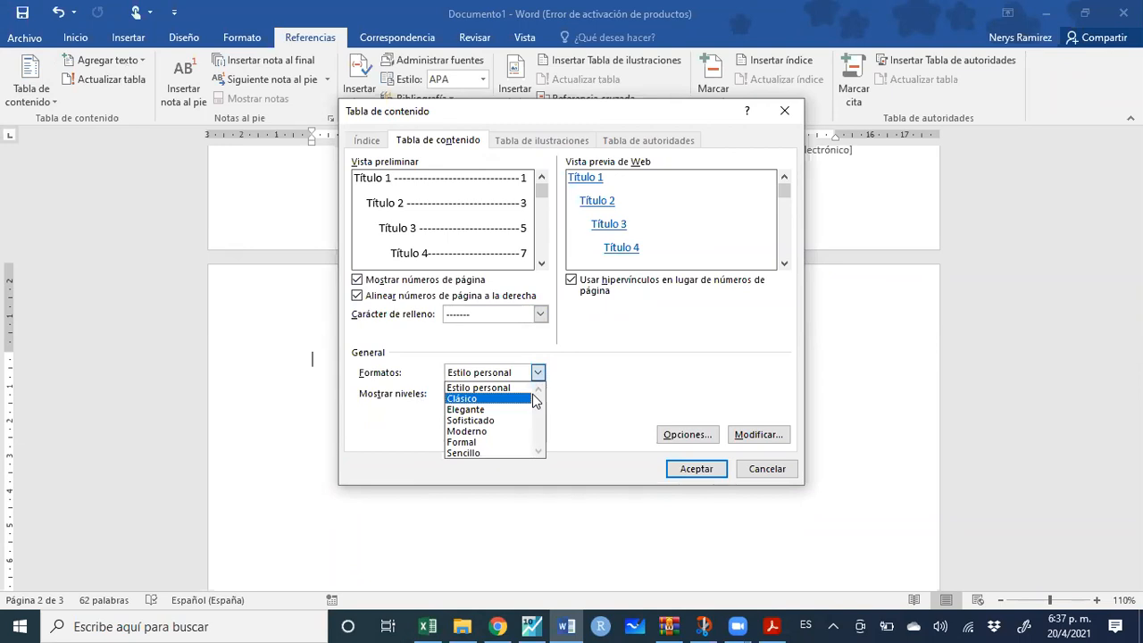
click(513, 443)
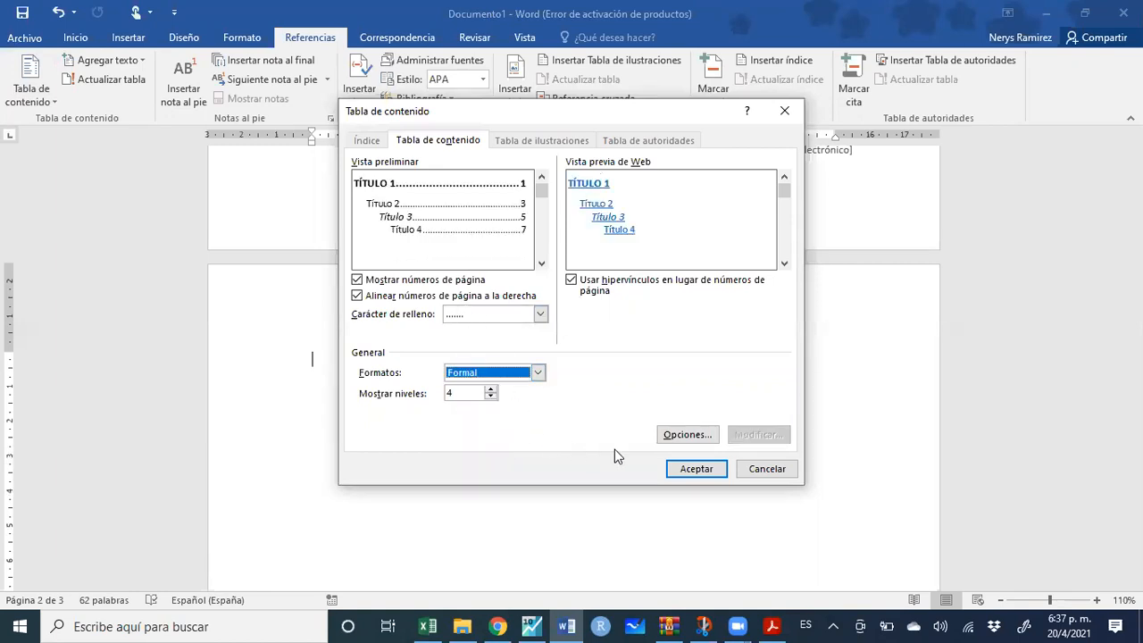
click(706, 469)
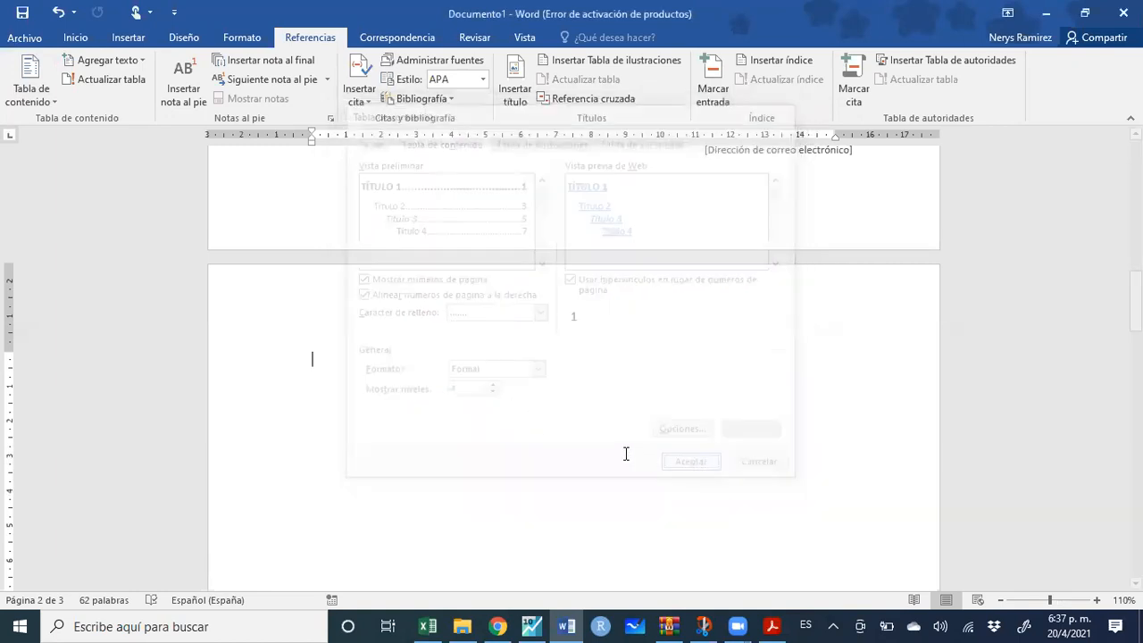
scroll(522, 364, down, 1)
Select the whole table of contents and cut it from the page
scroll(520, 366, up, 3)
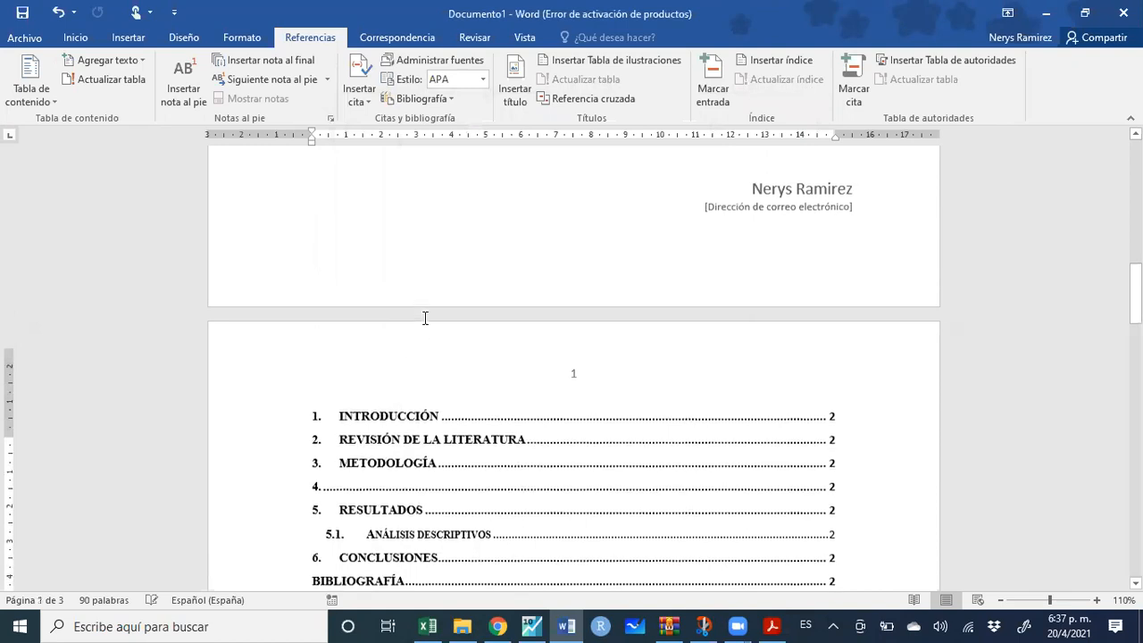
scroll(656, 253, up, 1)
click(676, 253)
click(957, 317)
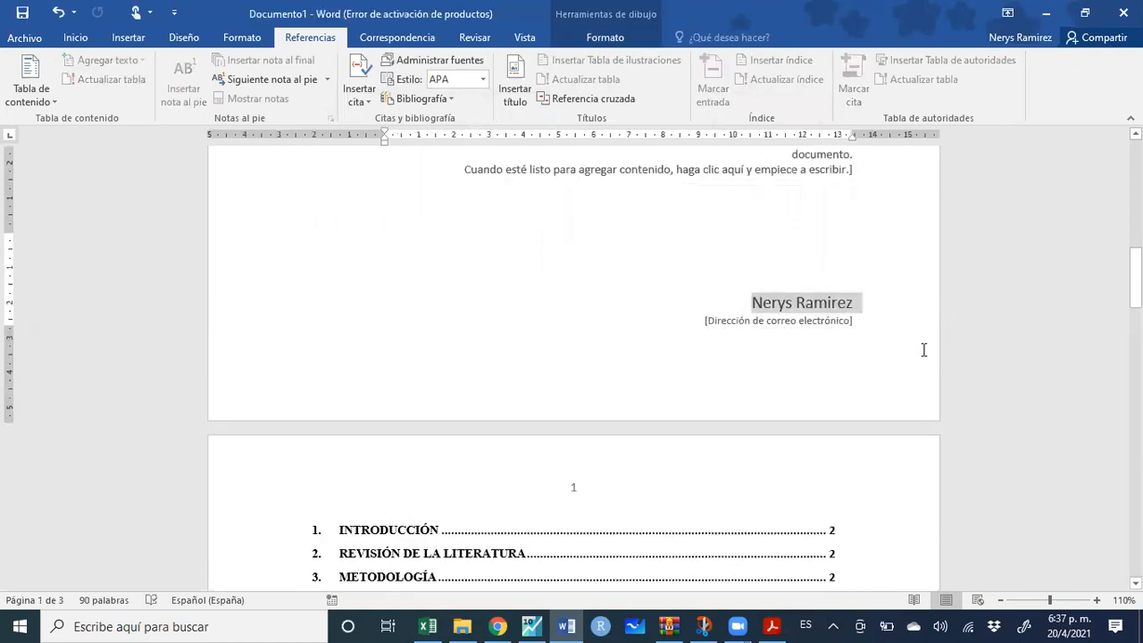
scroll(742, 354, up, 7)
scroll(472, 403, down, 5)
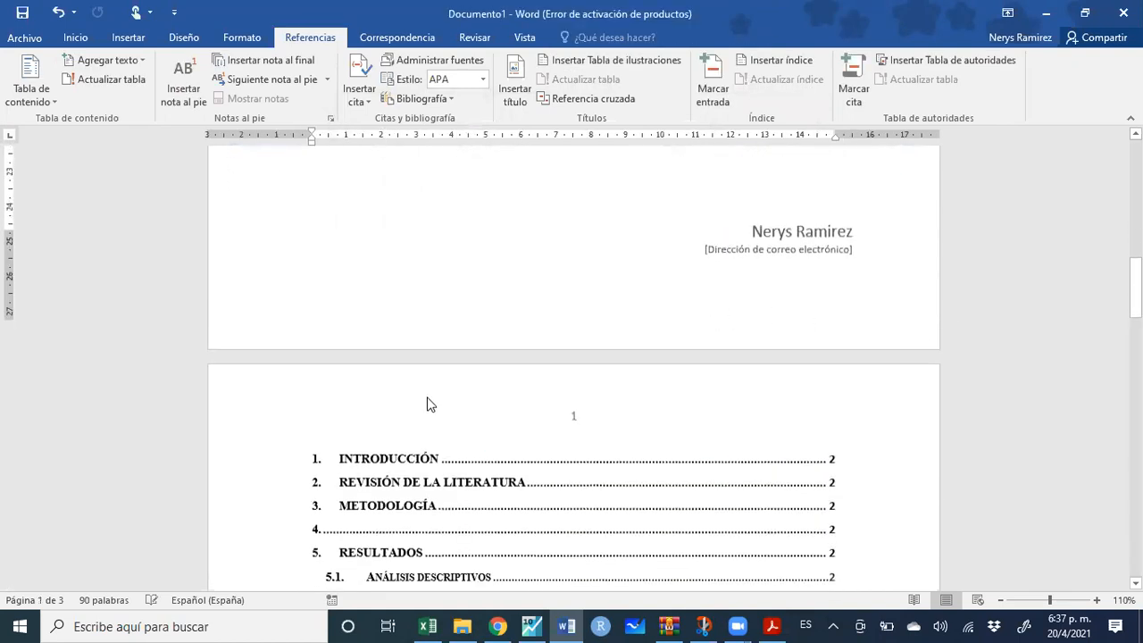
scroll(427, 398, down, 1)
click(433, 429)
double_click(433, 452)
double_click(434, 453)
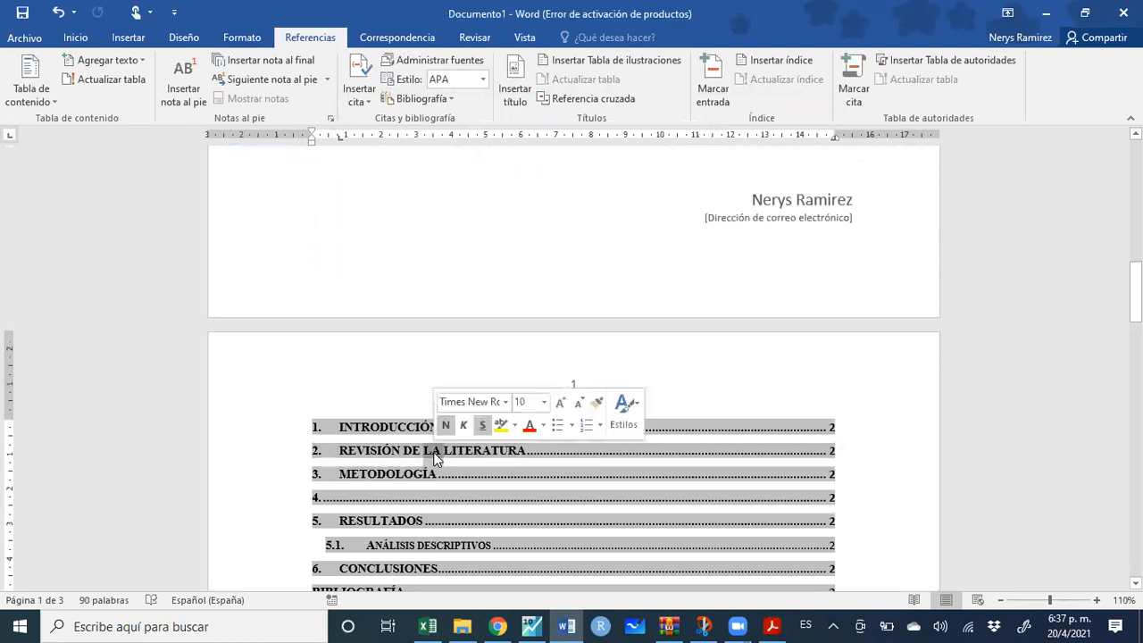
drag(341, 426, 738, 207)
key(Delete)
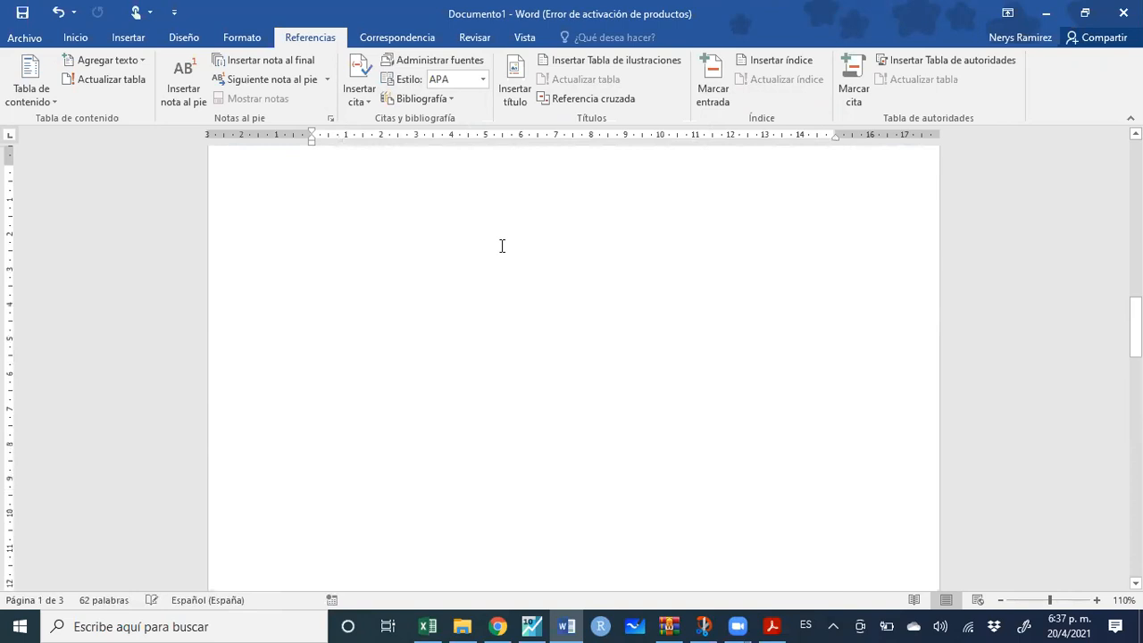
Type the heading 'Tabla de contenido', paste the table of contents beneath it, and remove blank lines
text(Tabla de contenido)
text(1.	INTRODUCCIÓN	2 2.	REVISIÓN DE LA LITERATURA	2 3.	METODOLOGÍA	2 4.	2 5.	RESULTADOS	2 5.1.	ANÁLISIS DESCRIPTIVOS	2 6.	CONCLUSIONES	2 BIBLIOGRAFÍA	2 ANEXOS	2)
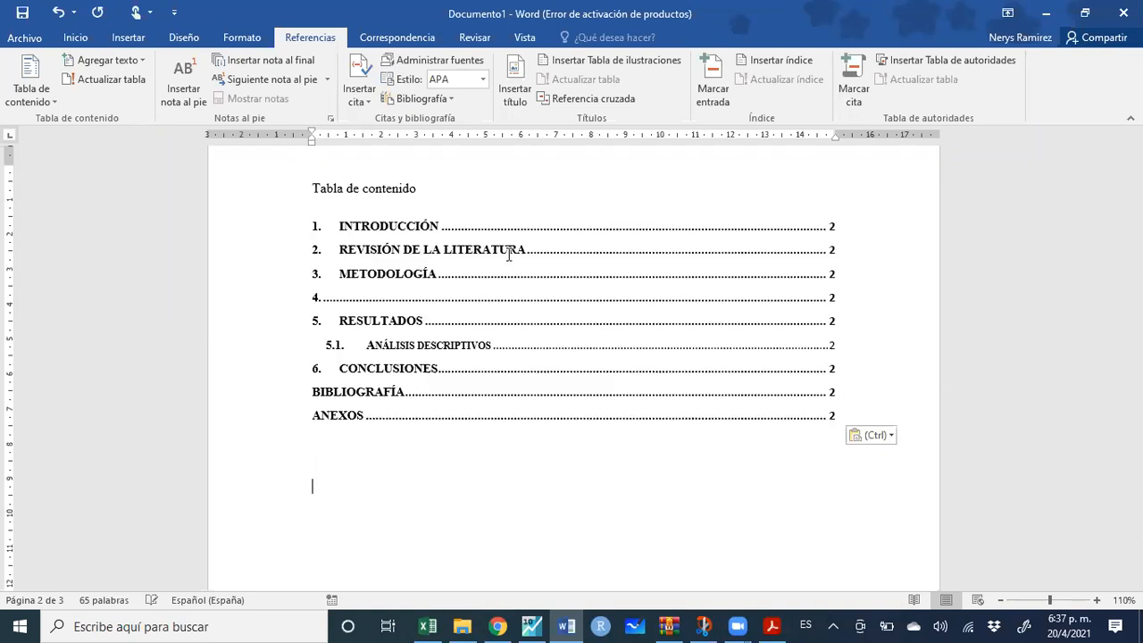
scroll(704, 331, down, 12)
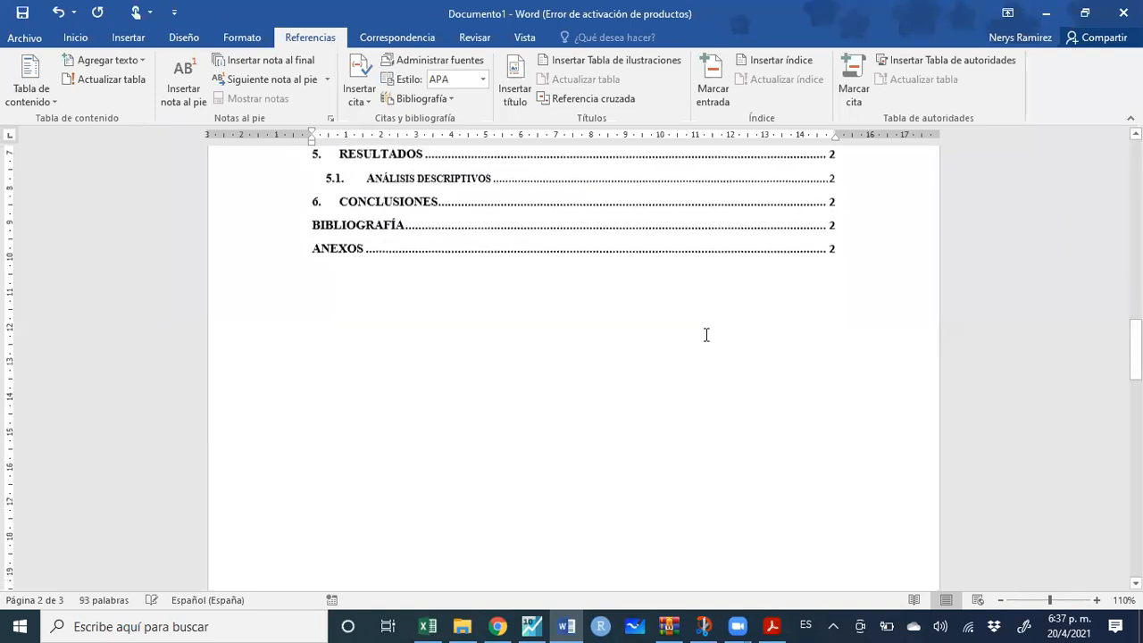
scroll(383, 231, up, 5)
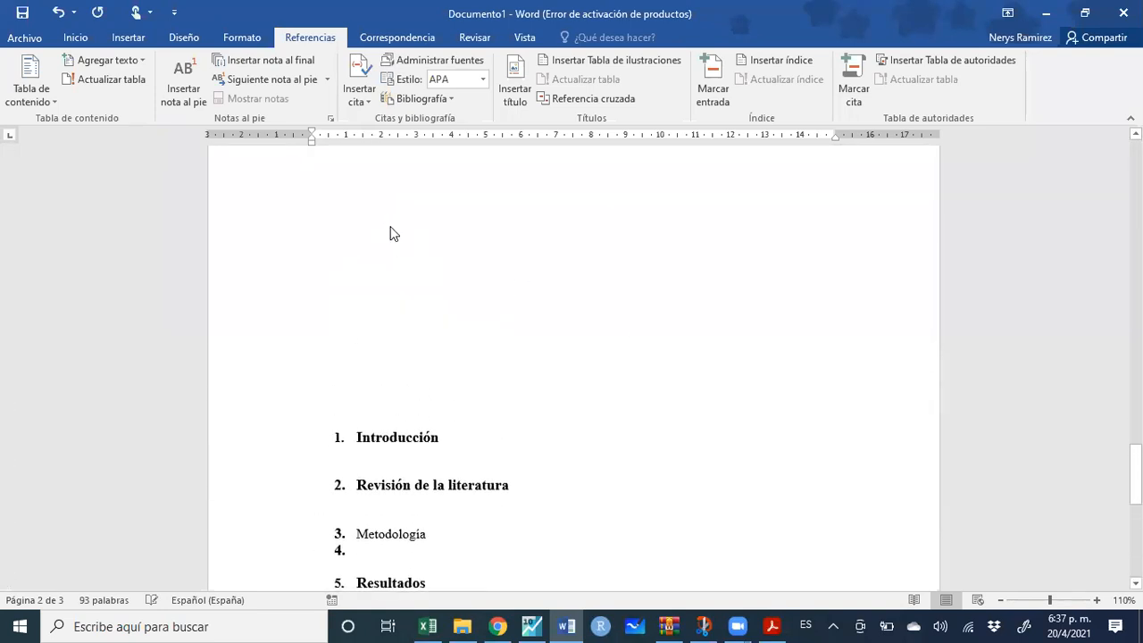
click(398, 284)
key(Delete)
key(Delete)
key(Delete)
key(Delete)
key(Delete)
key(Delete)
key(Delete)
key(Delete)
key(Delete)
key(Delete)
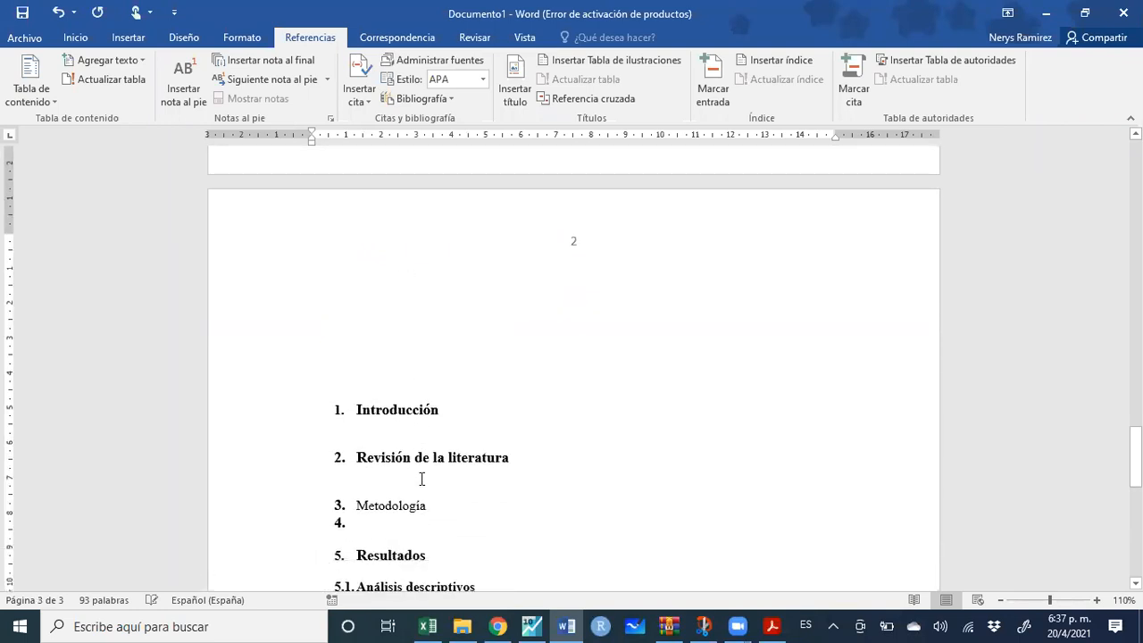
Push 3. Metodología and the sections after it onto the next page
scroll(410, 438, down, 3)
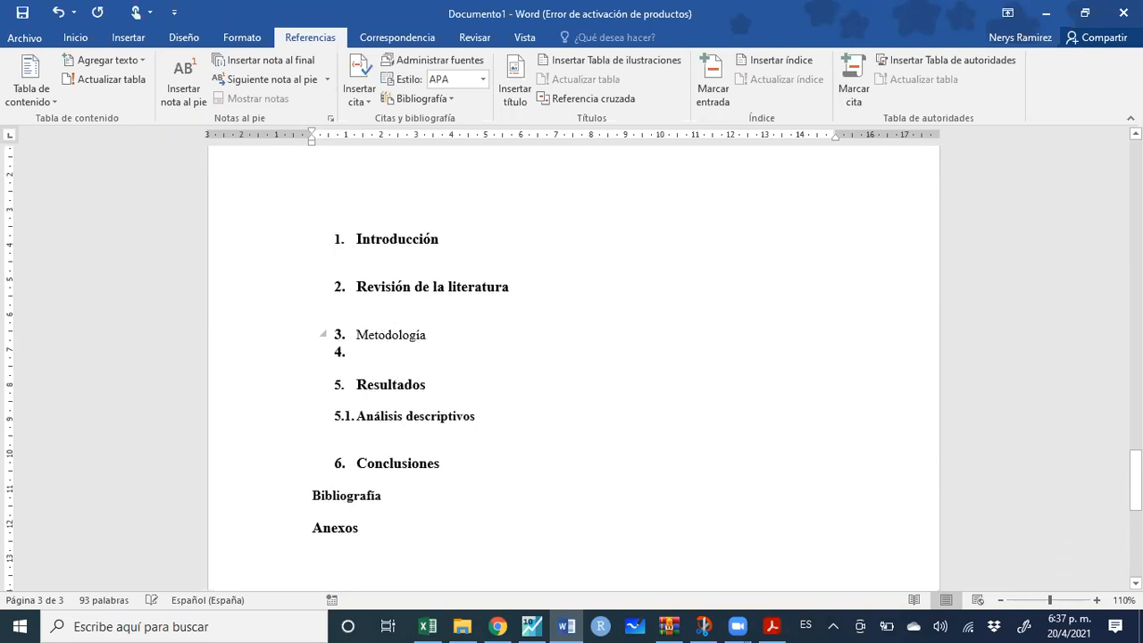
key(Return)
key(Return)
key(Return)
key(Return)
key(Return)
key(Return)
key(Return)
key(Return)
key(Return)
key(Return)
key(Return)
key(Return)
key(Return)
key(Return)
key(Return)
key(Return)
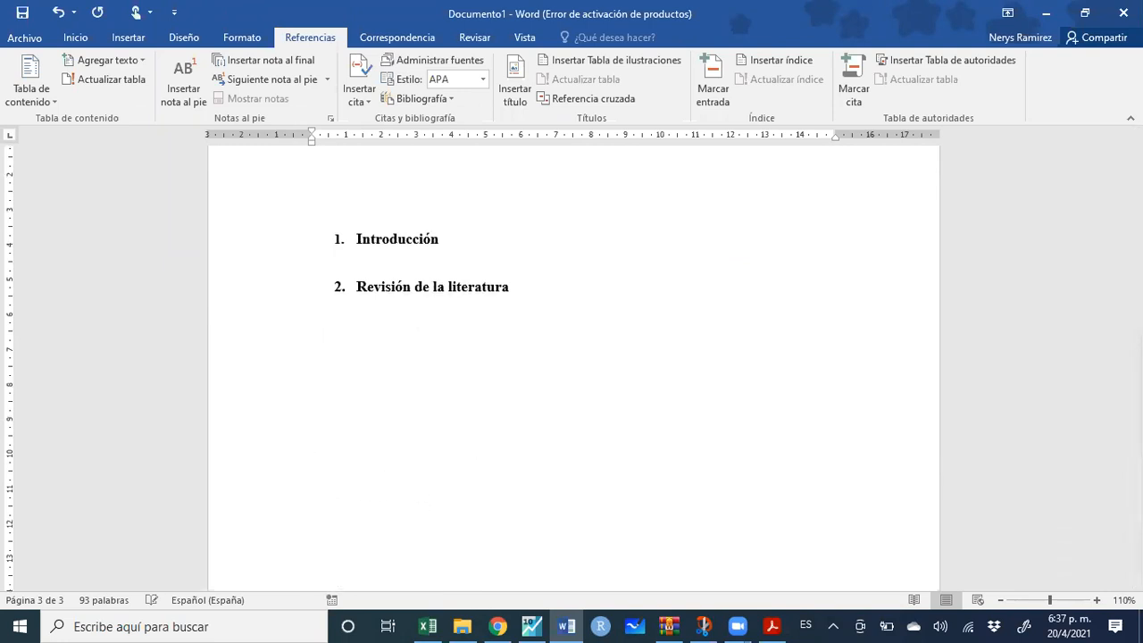
scroll(405, 324, down, 12)
key(Return)
key(Return)
key(Return)
key(Return)
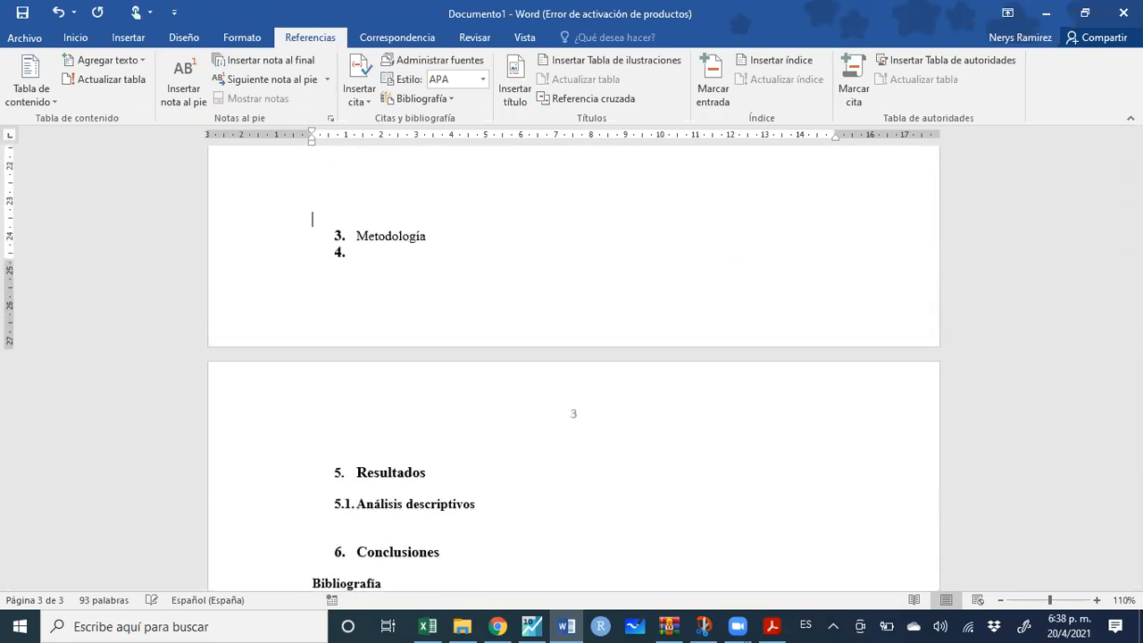
key(Return)
key(Return)
scroll(515, 317, up, 20)
scroll(515, 317, up, 10)
Update only the table of contents page numbers so Metodología onward shows page 3
click(500, 332)
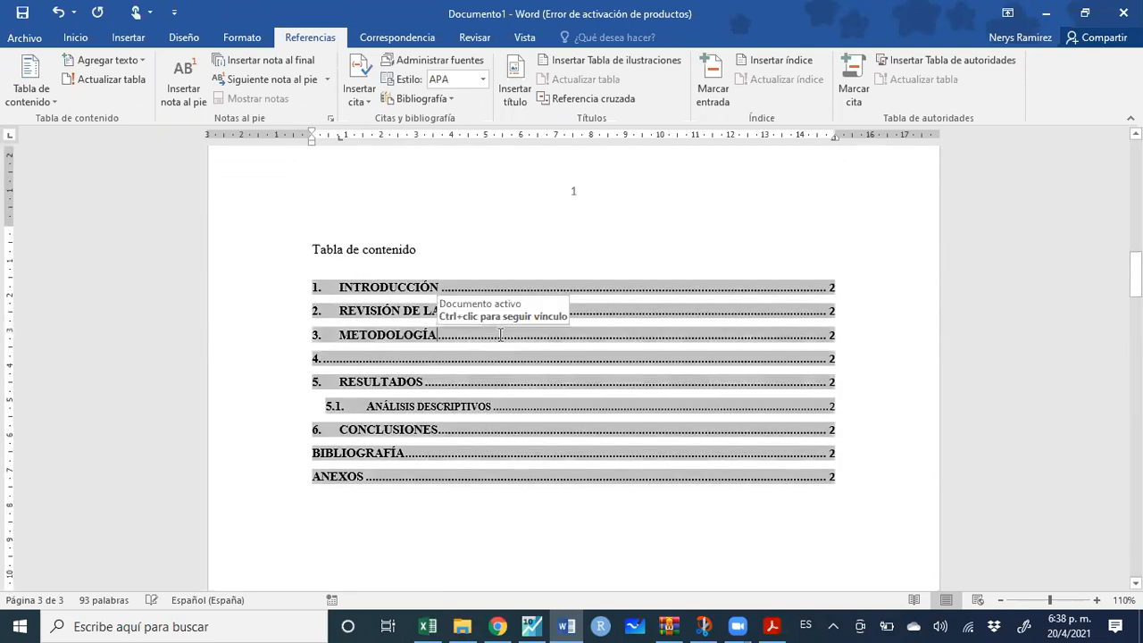
right_click(496, 333)
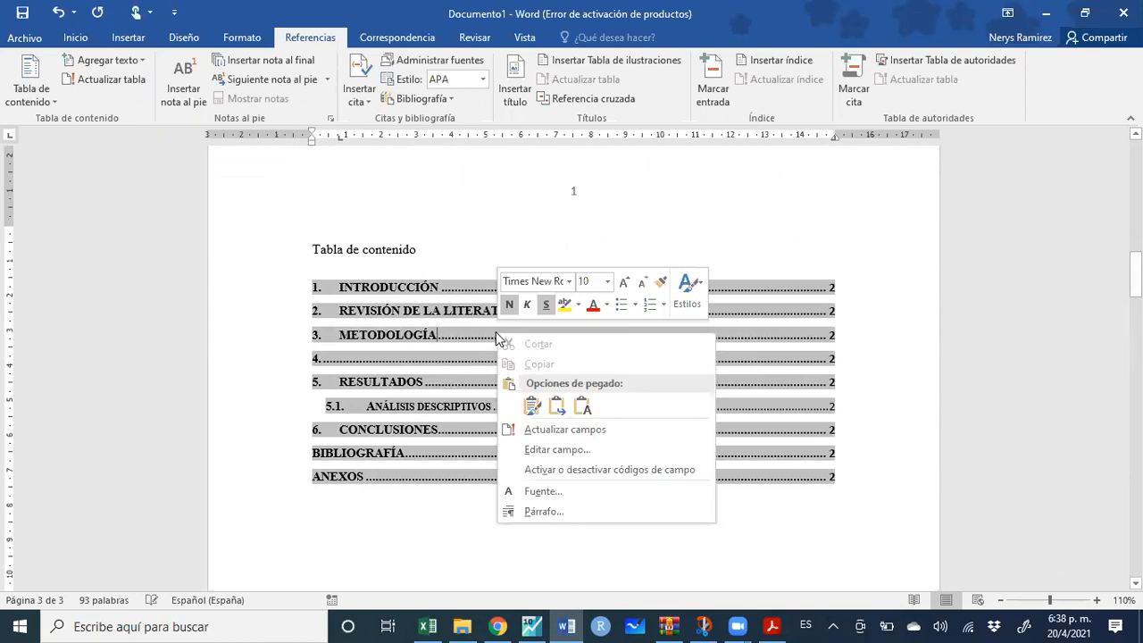
click(556, 432)
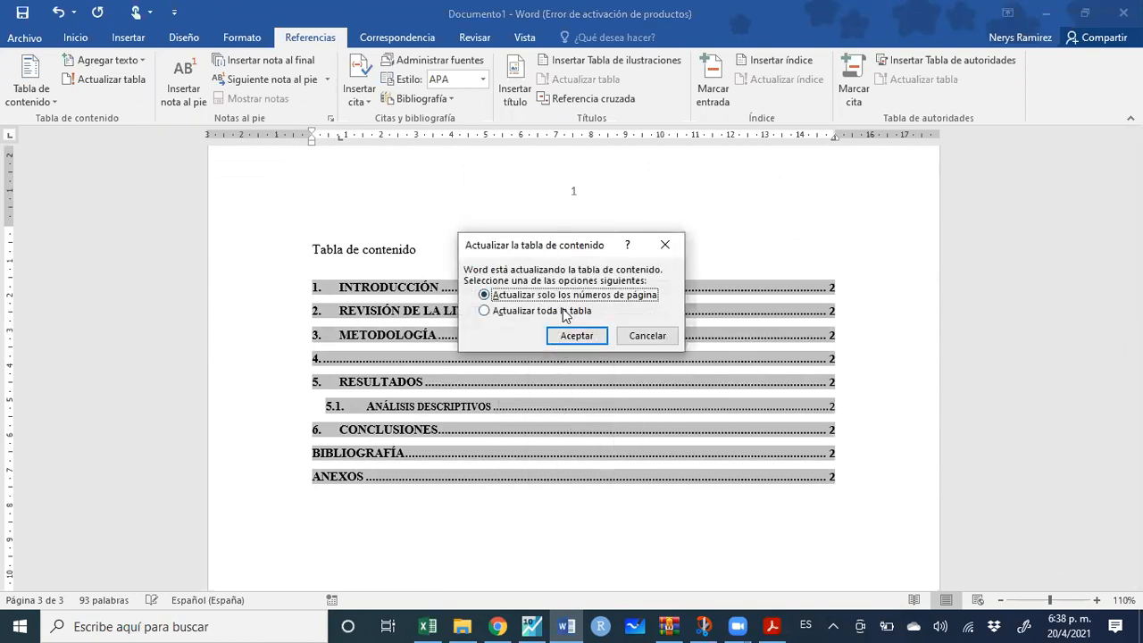
click(576, 336)
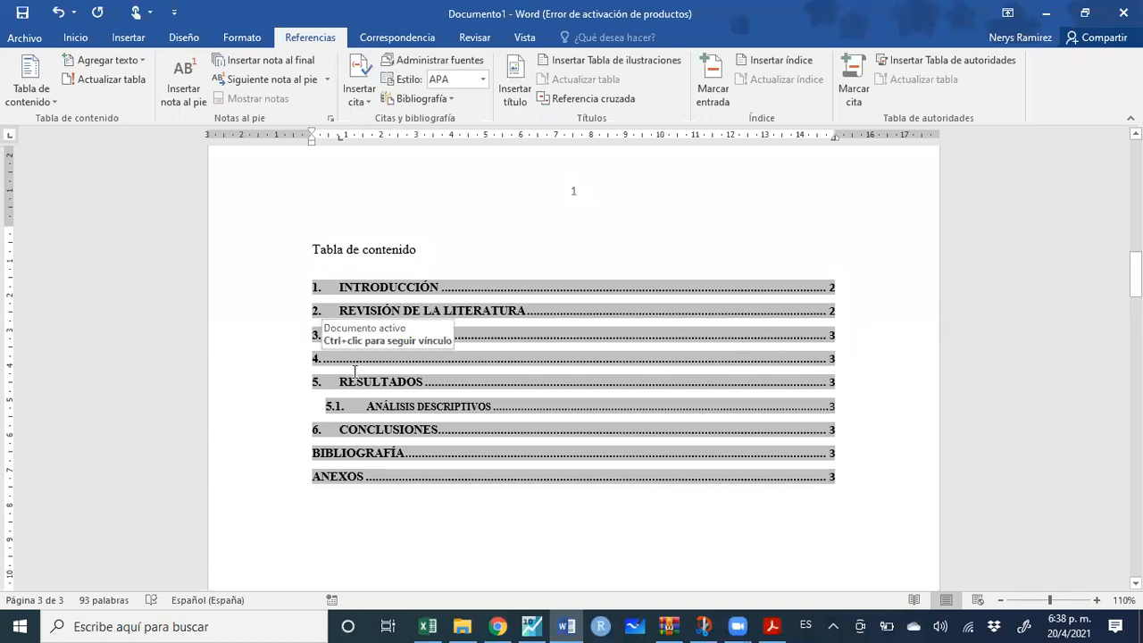
scroll(311, 408, down, 20)
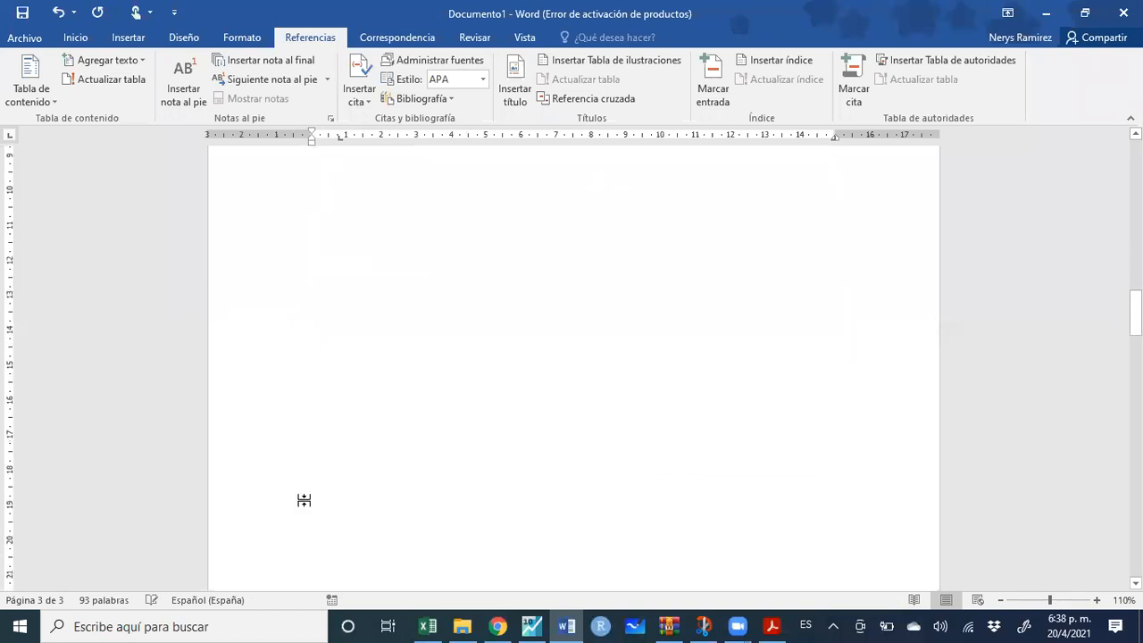
Delete the empty numbered item 4 and refresh the table of contents
scroll(326, 480, down, 1)
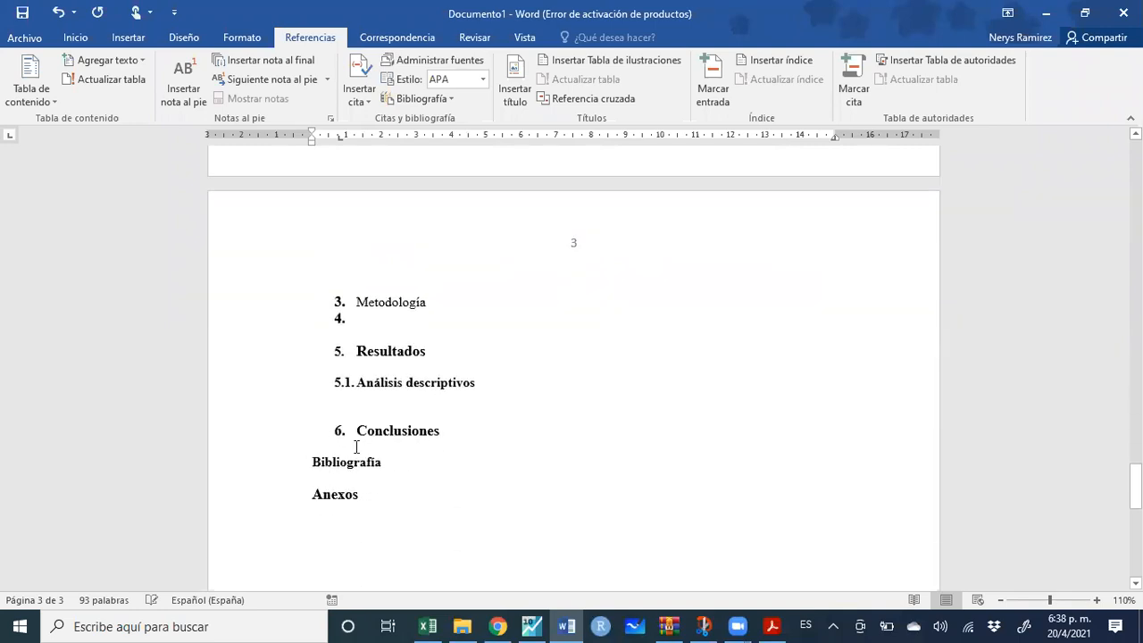
click(367, 318)
key(BackSpace)
key(BackSpace)
key(BackSpace)
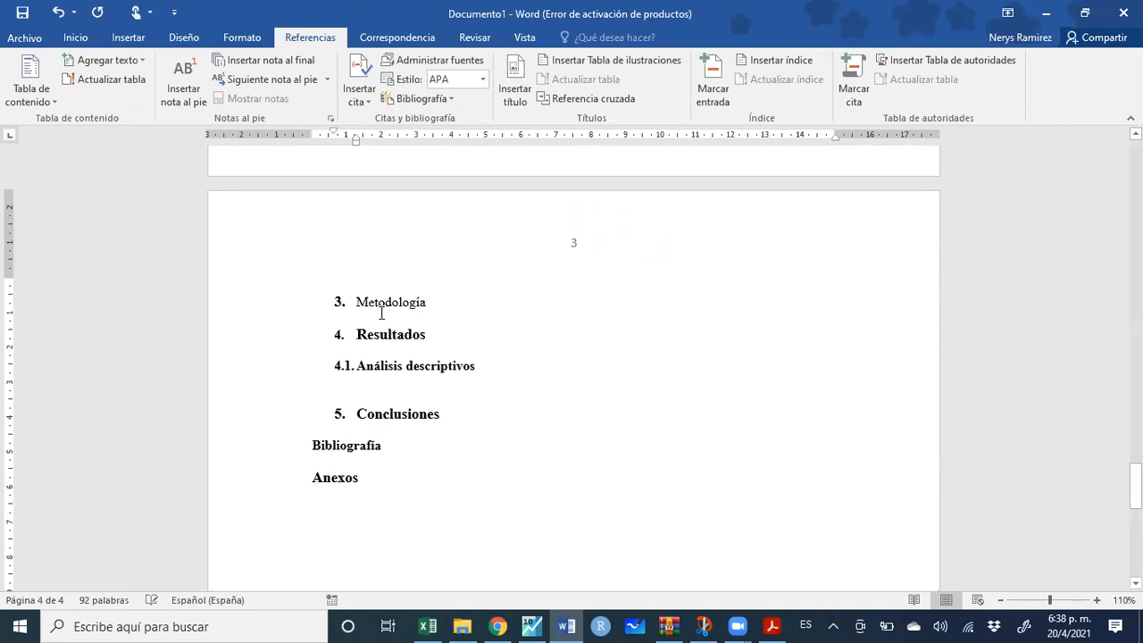
scroll(381, 312, up, 20)
scroll(375, 316, up, 5)
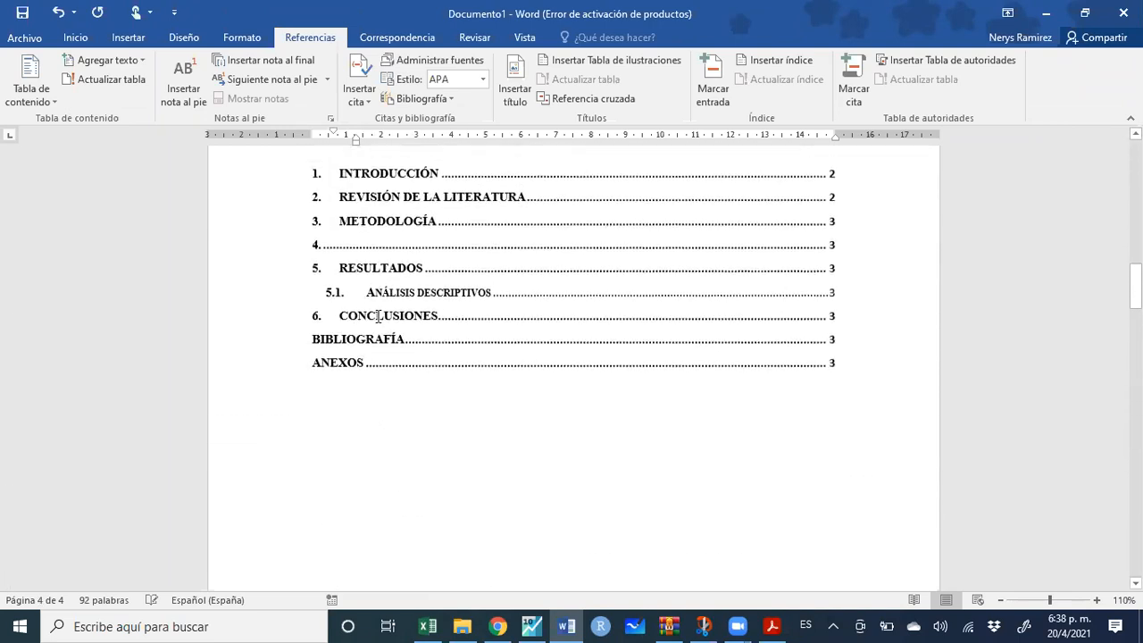
right_click(417, 333)
click(486, 436)
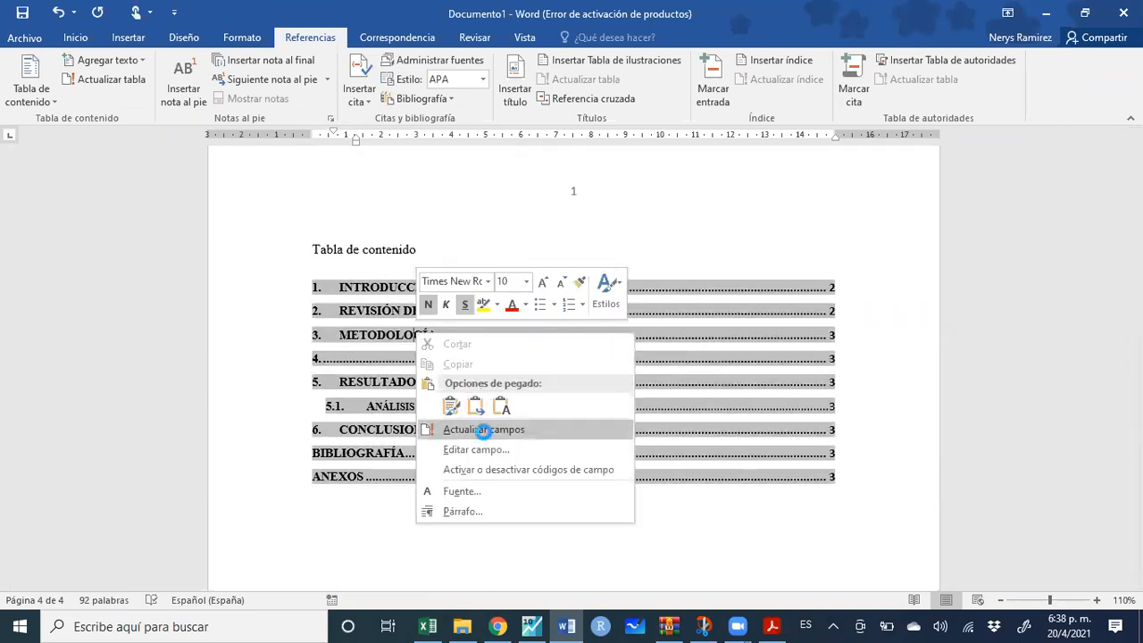
click(576, 336)
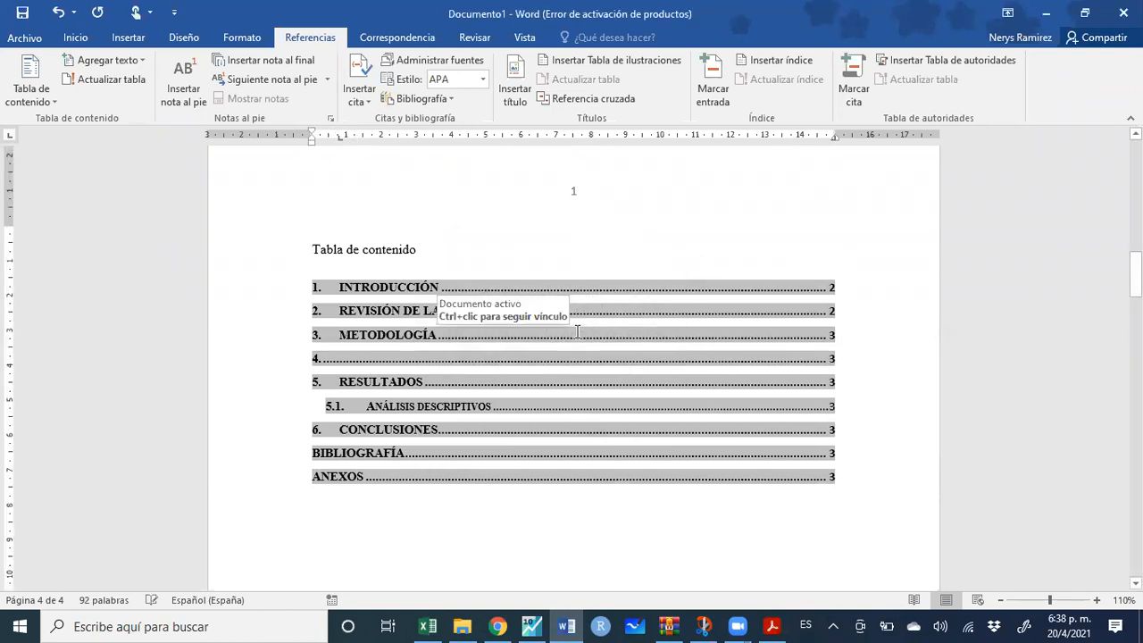
Rebuild the entire table so Resultados is 4, Análisis descriptivos 4.1 and Conclusiones 5
right_click(548, 358)
click(580, 468)
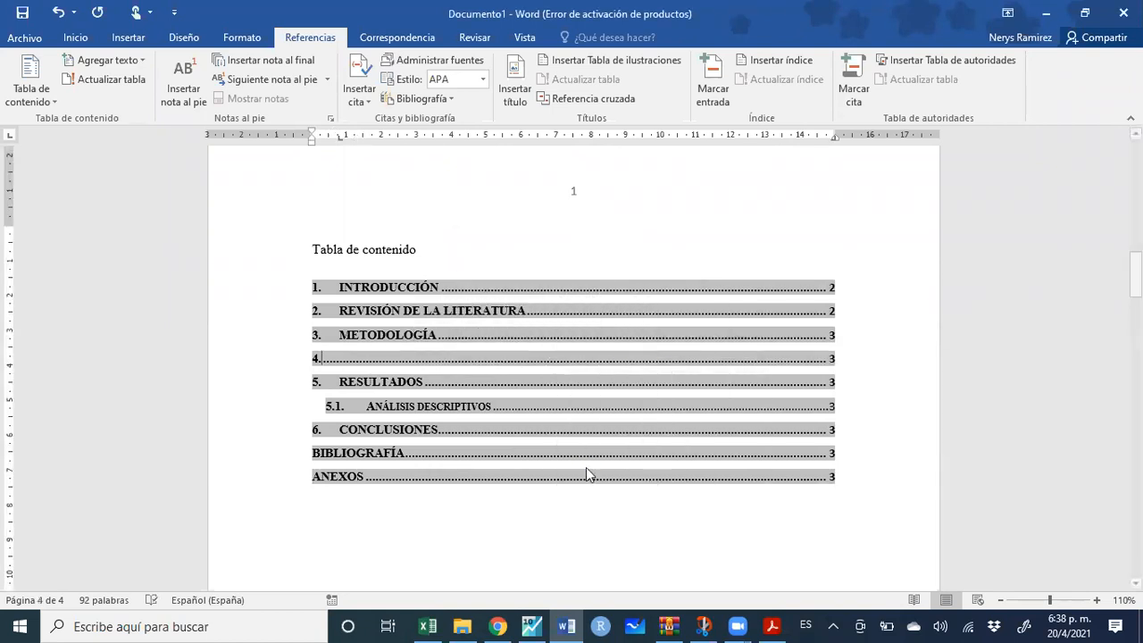
click(536, 311)
click(576, 335)
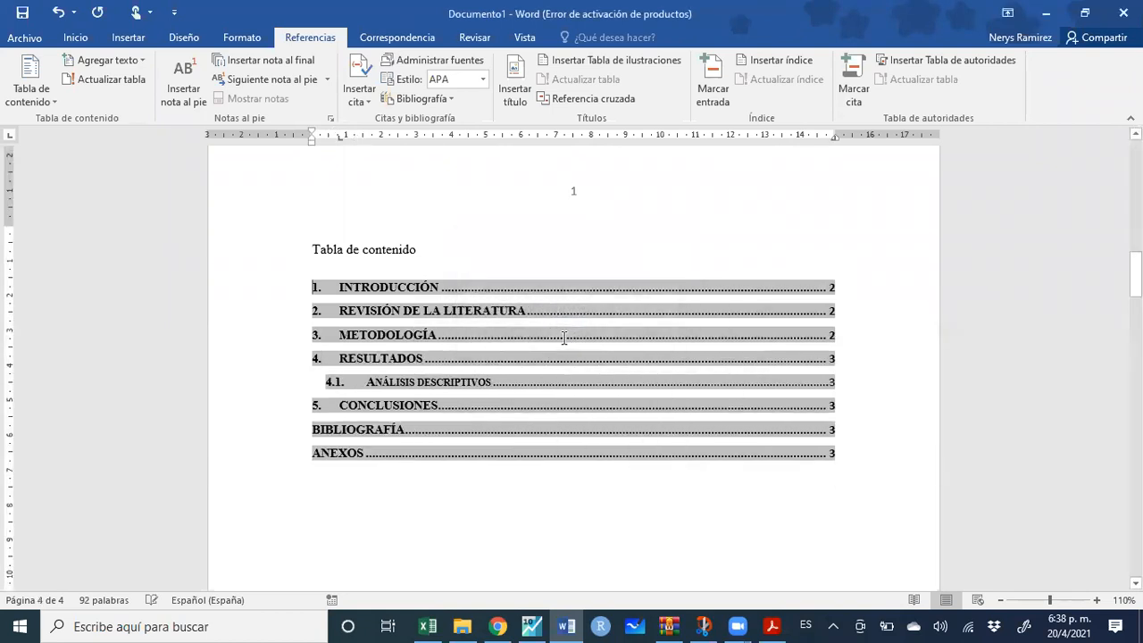
click(477, 512)
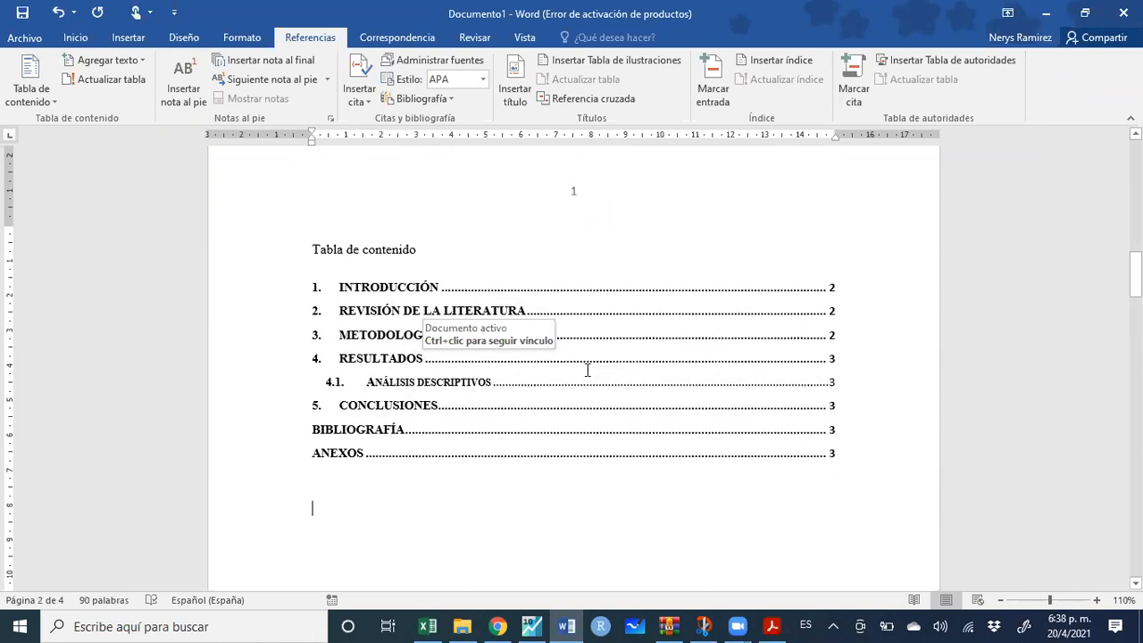
drag(425, 251, 310, 250)
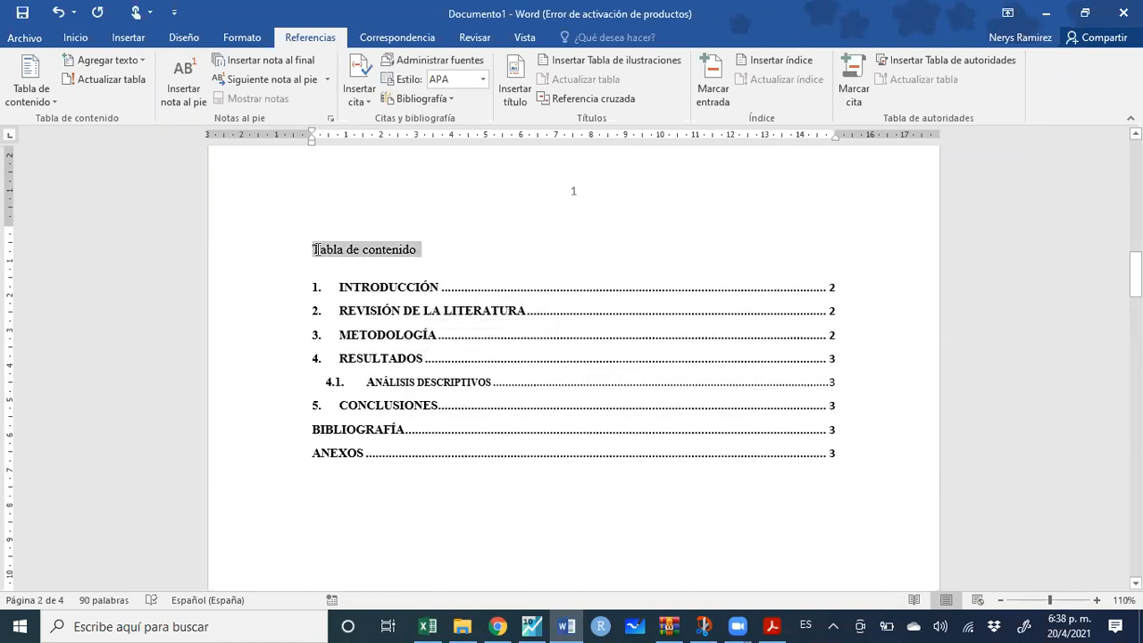
Make the 'Tabla de contenido' heading bold and centred
click(75, 37)
click(146, 92)
click(385, 92)
scroll(572, 357, down, 5)
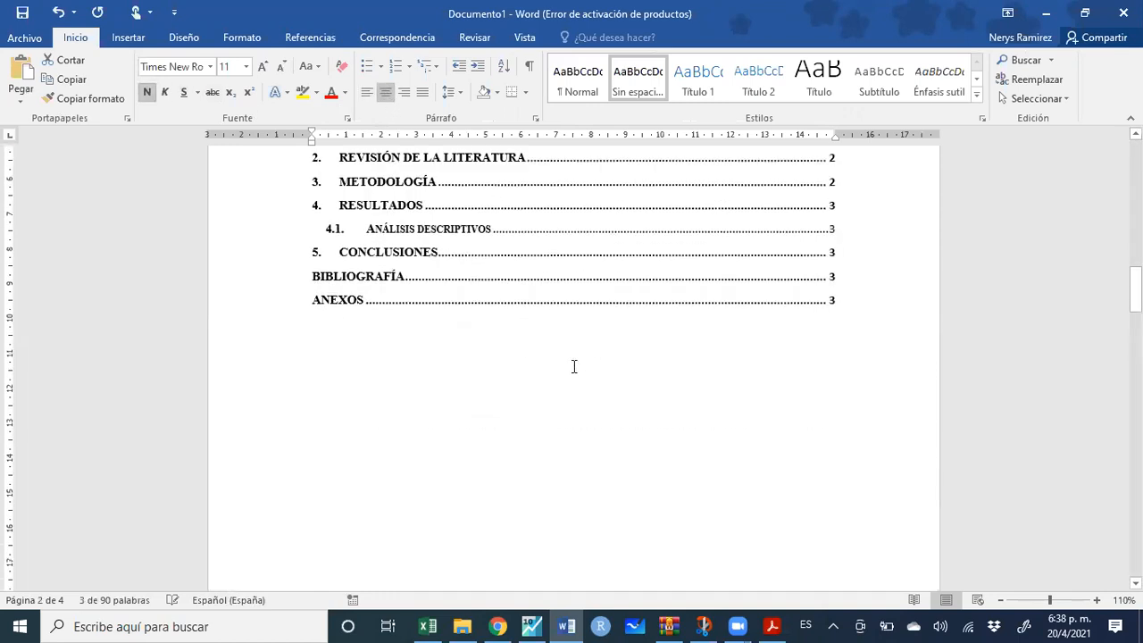
scroll(578, 368, down, 5)
click(536, 273)
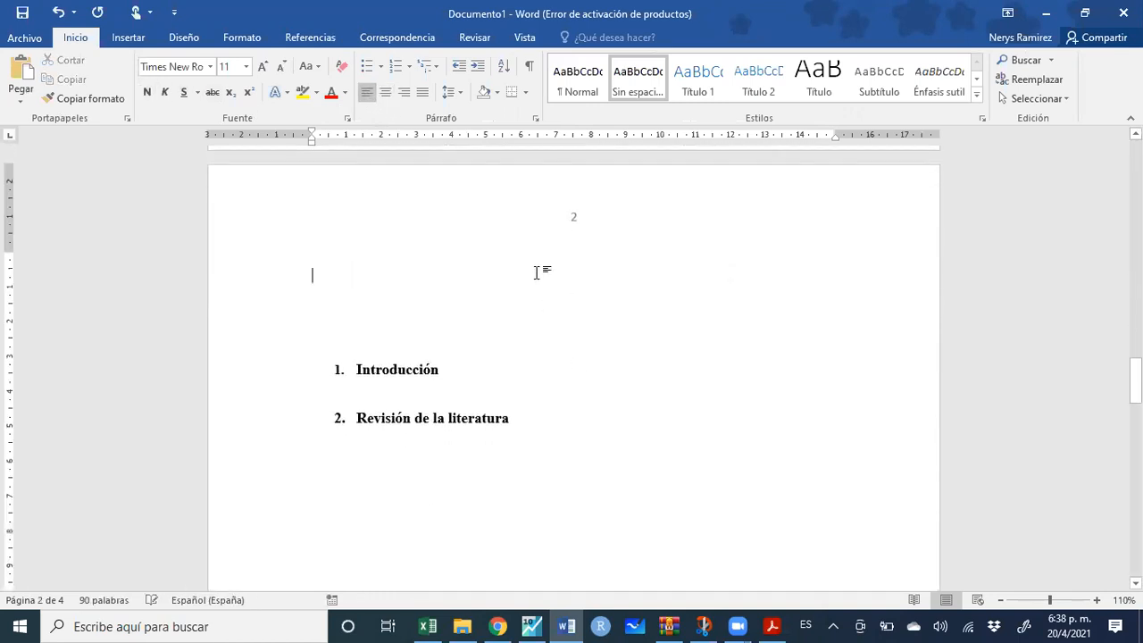
Switch to the PDF course guide in Adobe Acrobat Reader
scroll(536, 274, up, 2)
scroll(534, 275, up, 15)
scroll(534, 376, down, 3)
scroll(534, 376, down, 4)
click(772, 626)
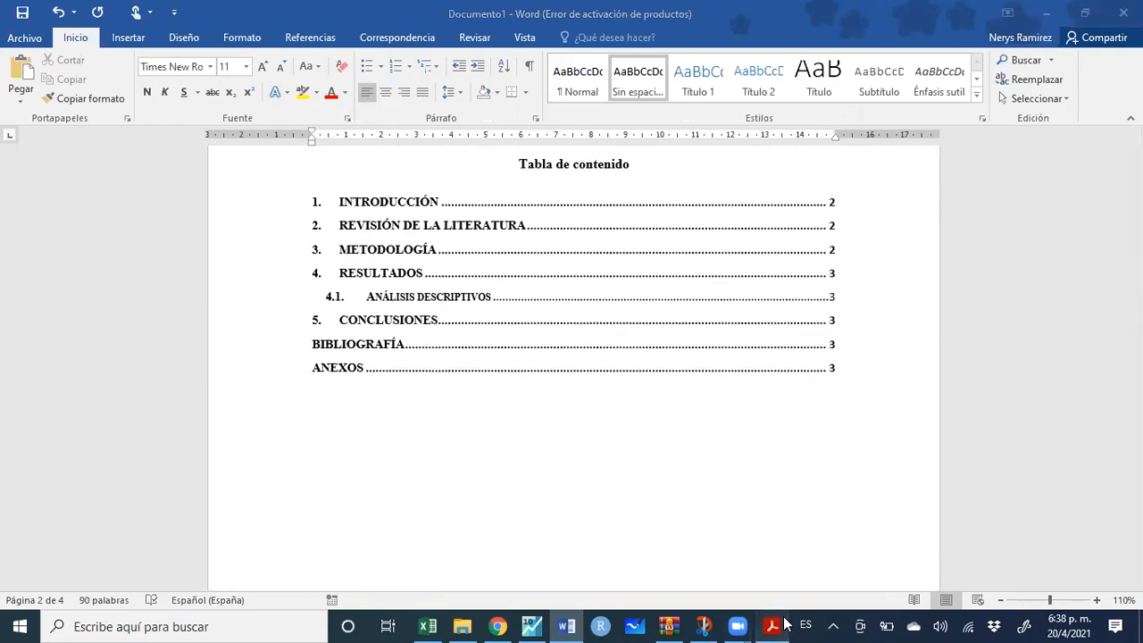
scroll(655, 403, up, 20)
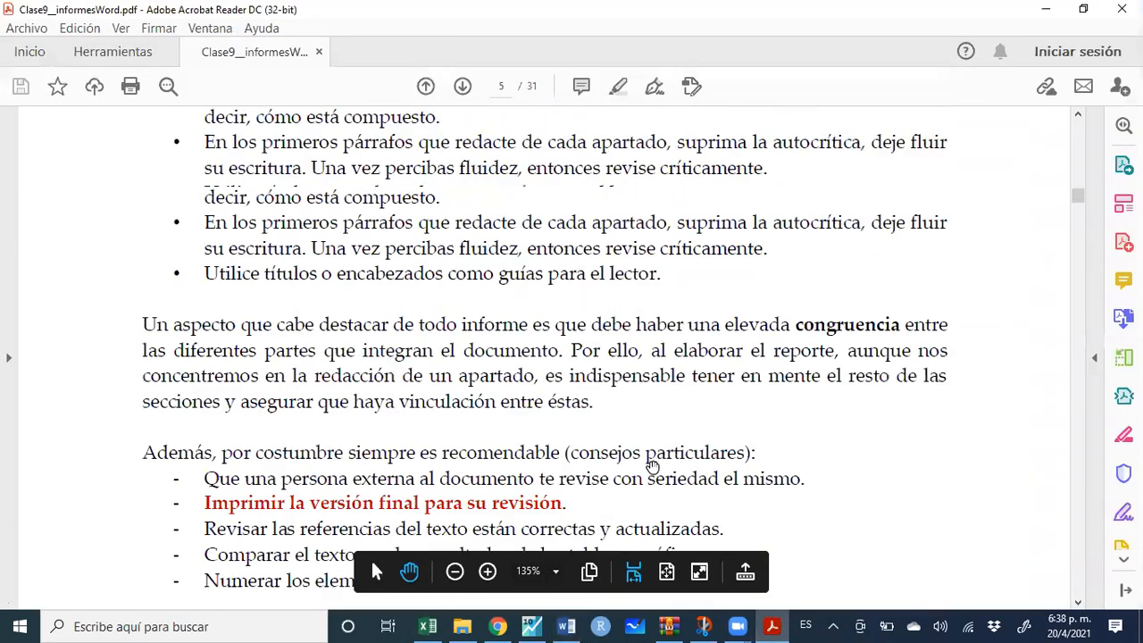
Scroll the PDF guide from page 4 to page 14's 'Resumen (abstract)', then return to Word
scroll(647, 480, up, 10)
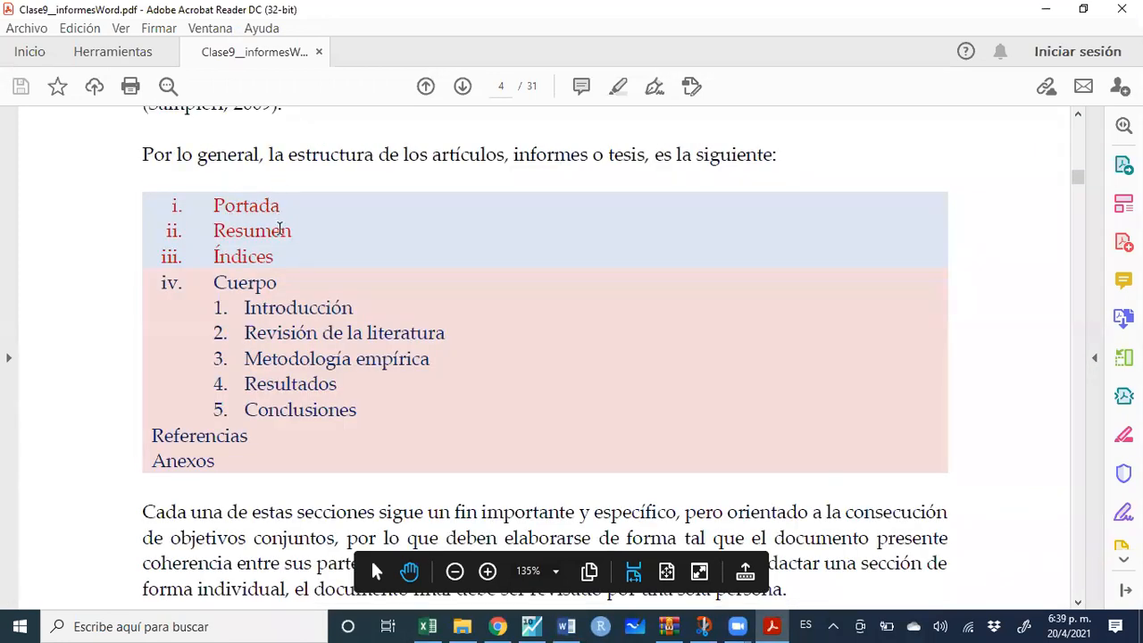
scroll(288, 280, down, 4)
scroll(288, 280, down, 6)
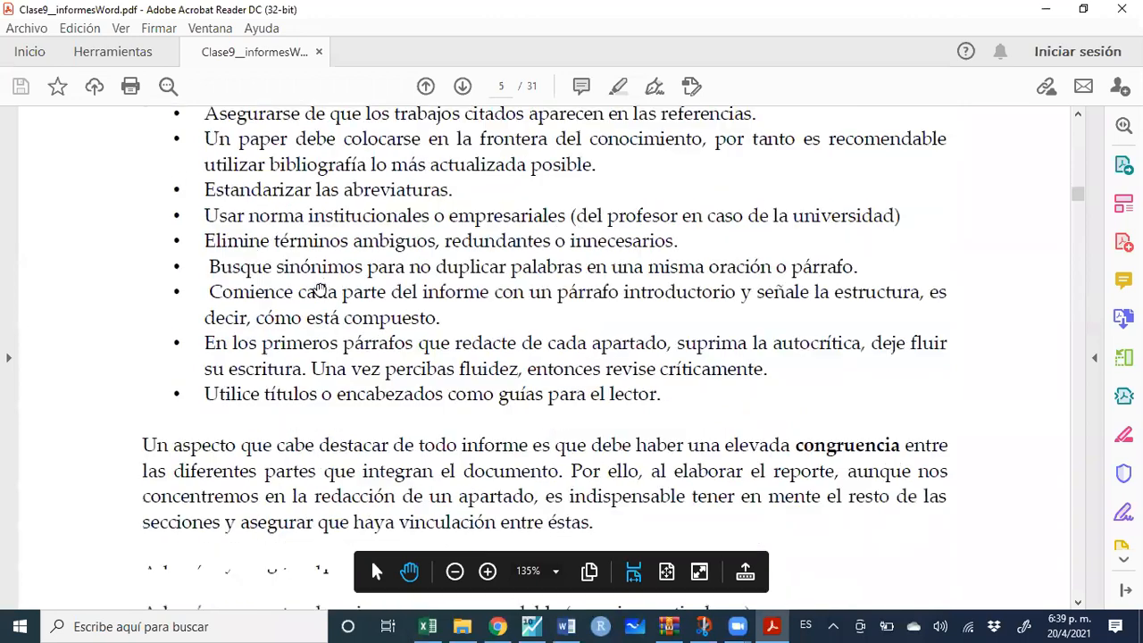
scroll(318, 284, down, 12)
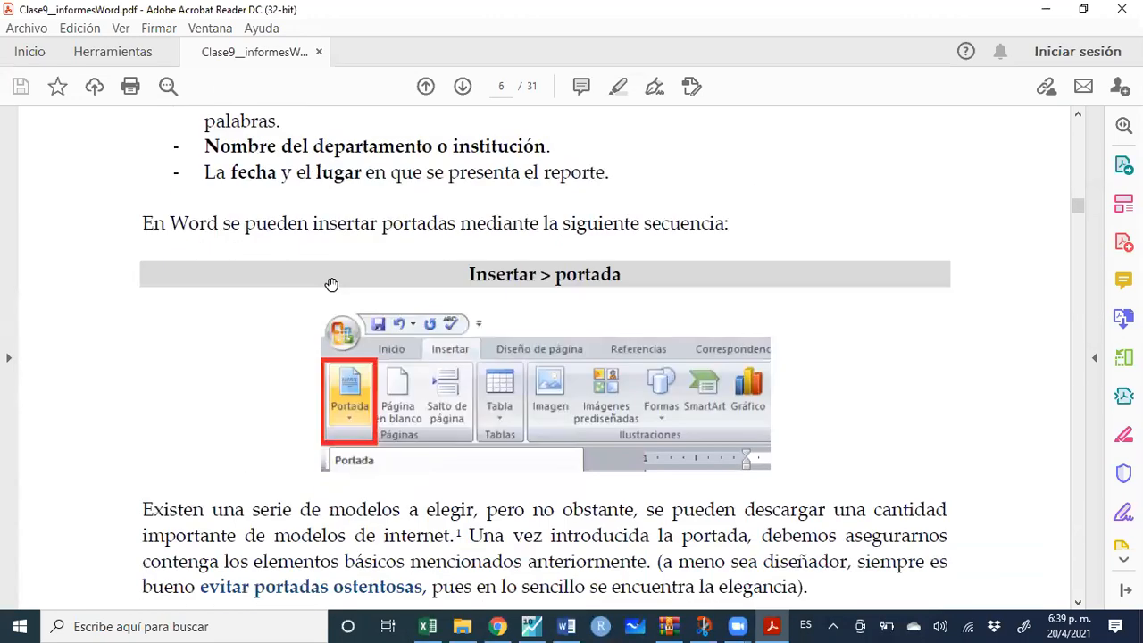
scroll(333, 288, down, 15)
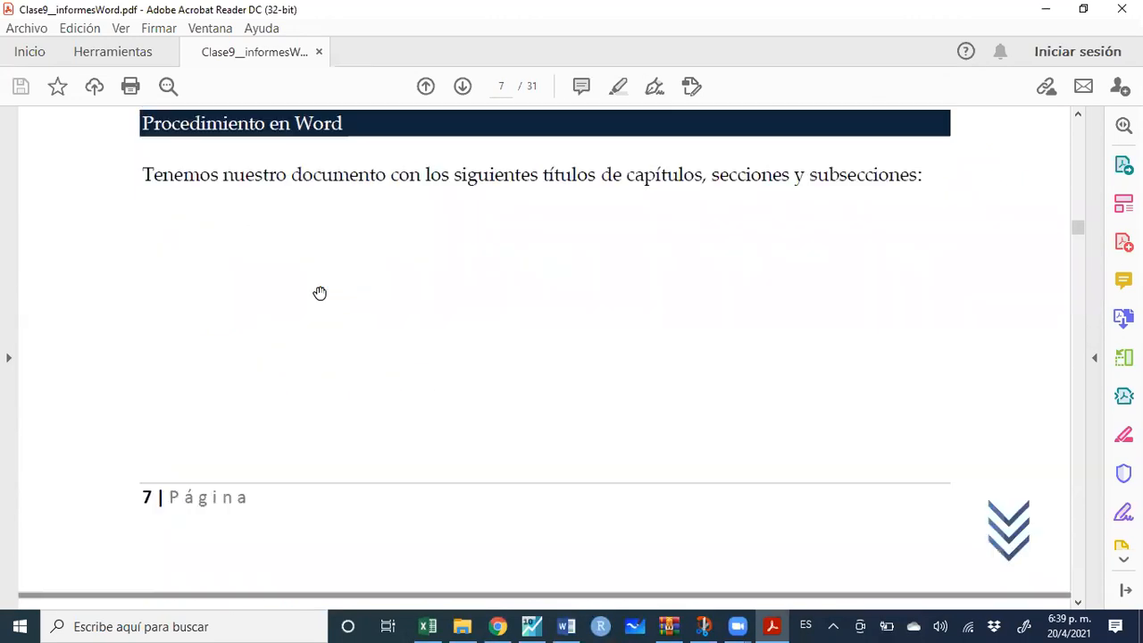
scroll(319, 293, down, 15)
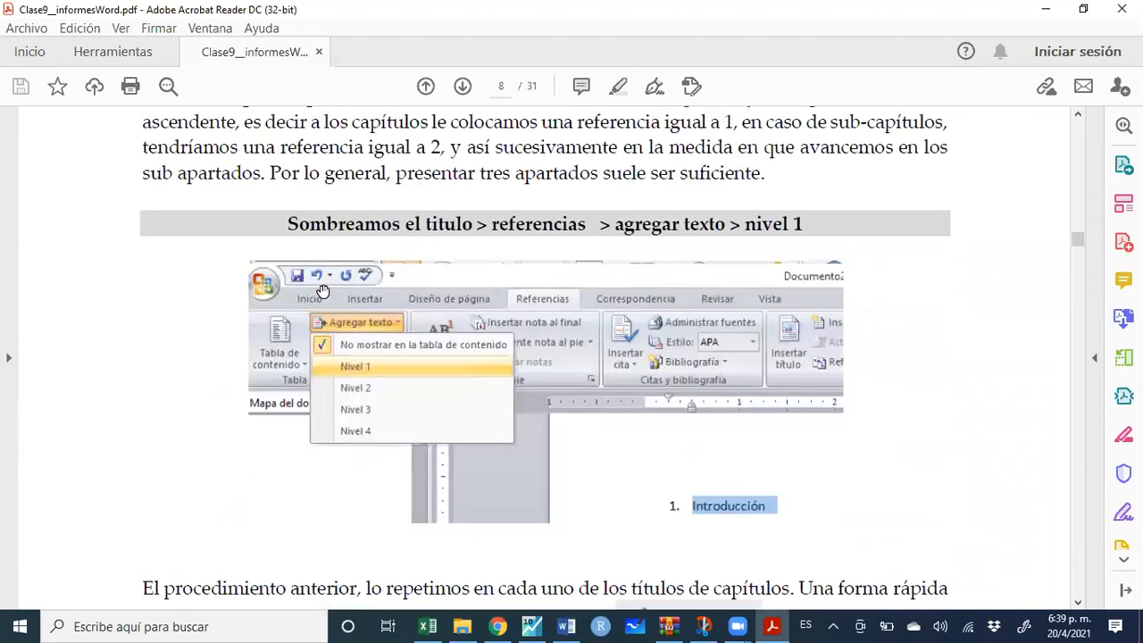
scroll(322, 292, down, 15)
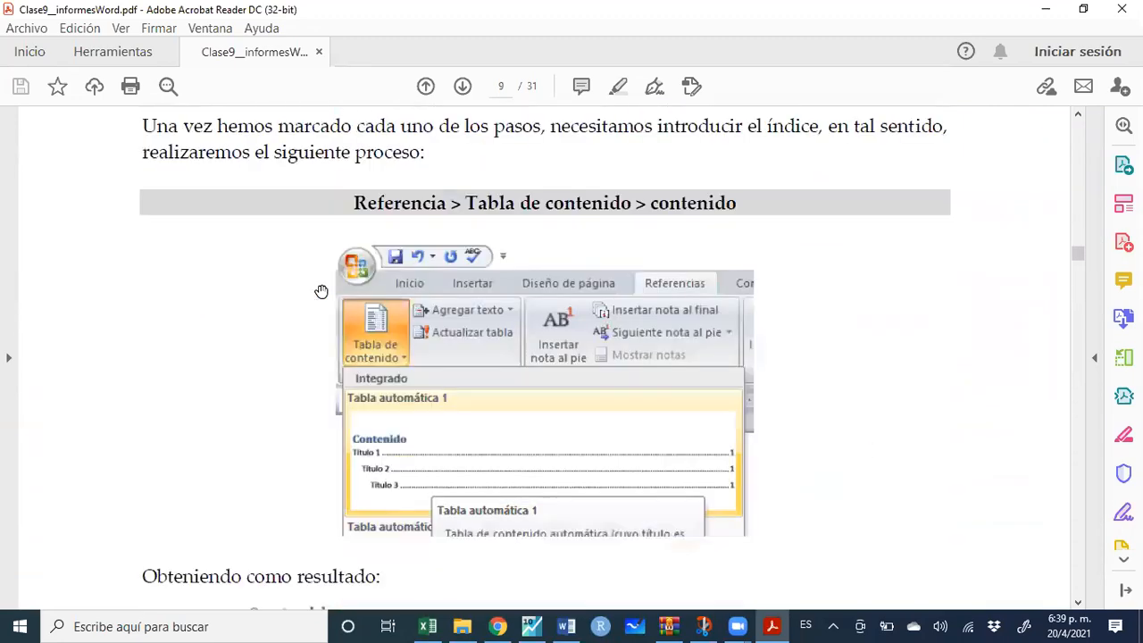
scroll(321, 292, down, 15)
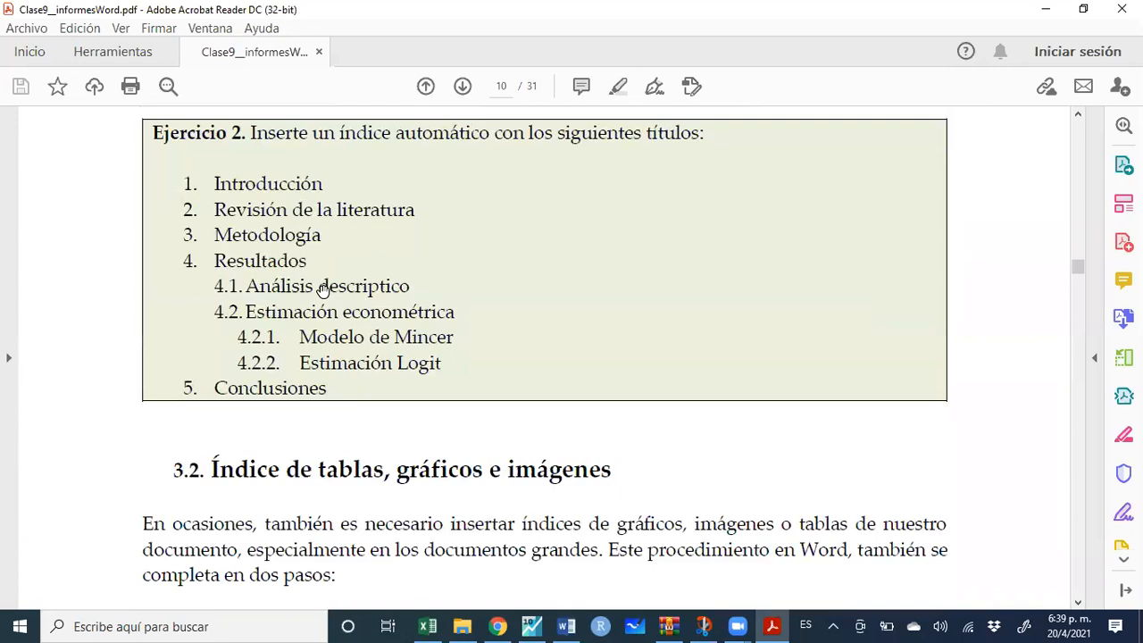
scroll(323, 292, down, 12)
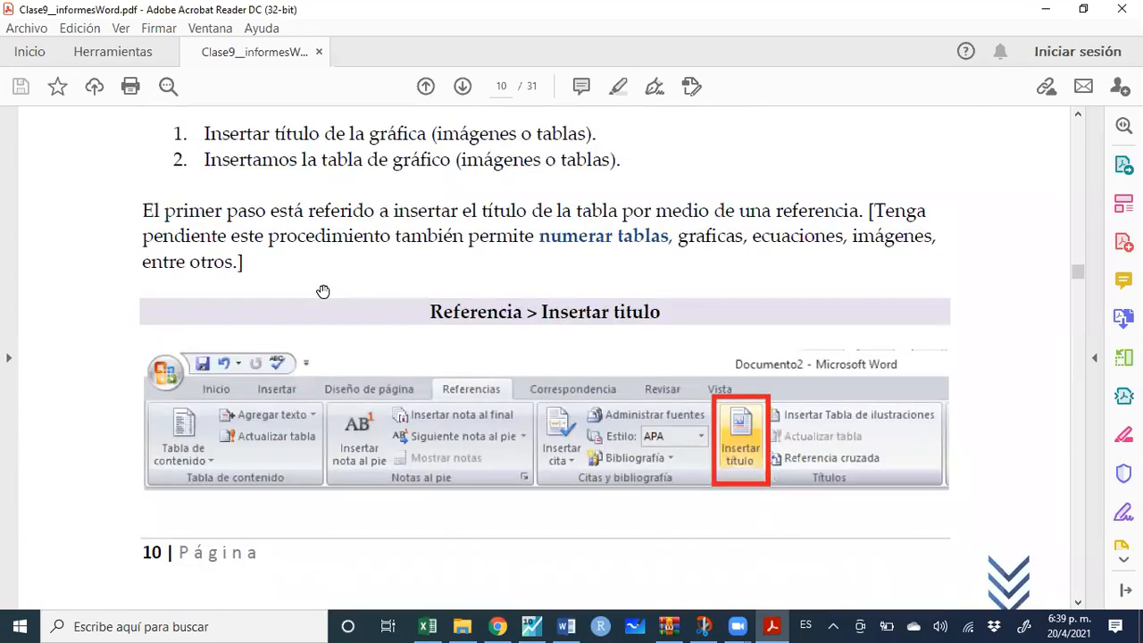
scroll(324, 292, down, 15)
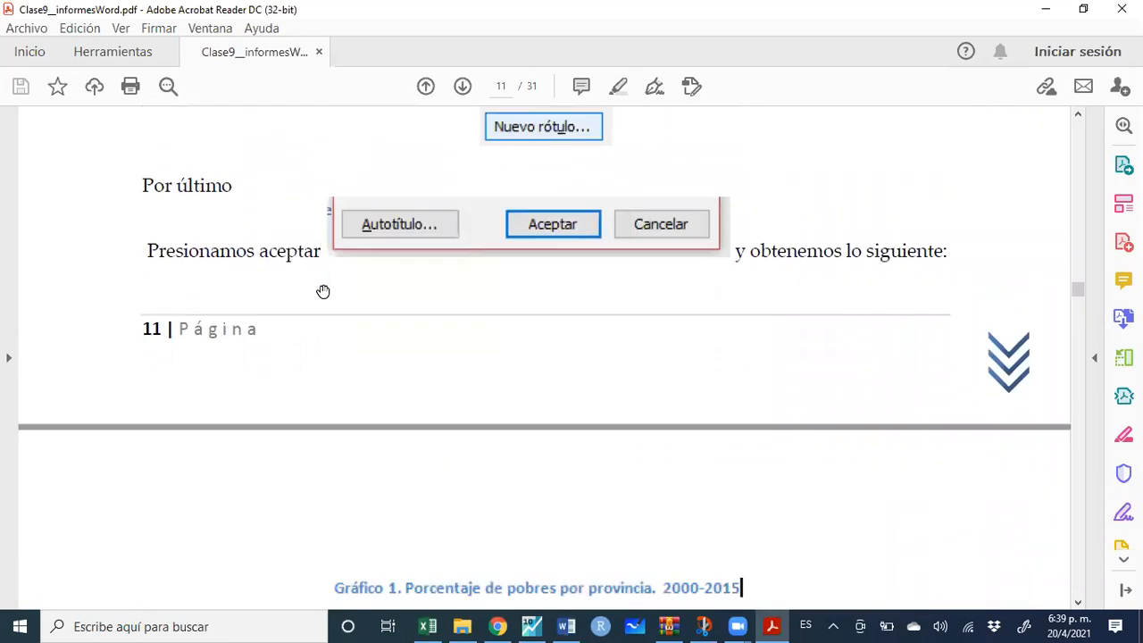
scroll(323, 292, down, 15)
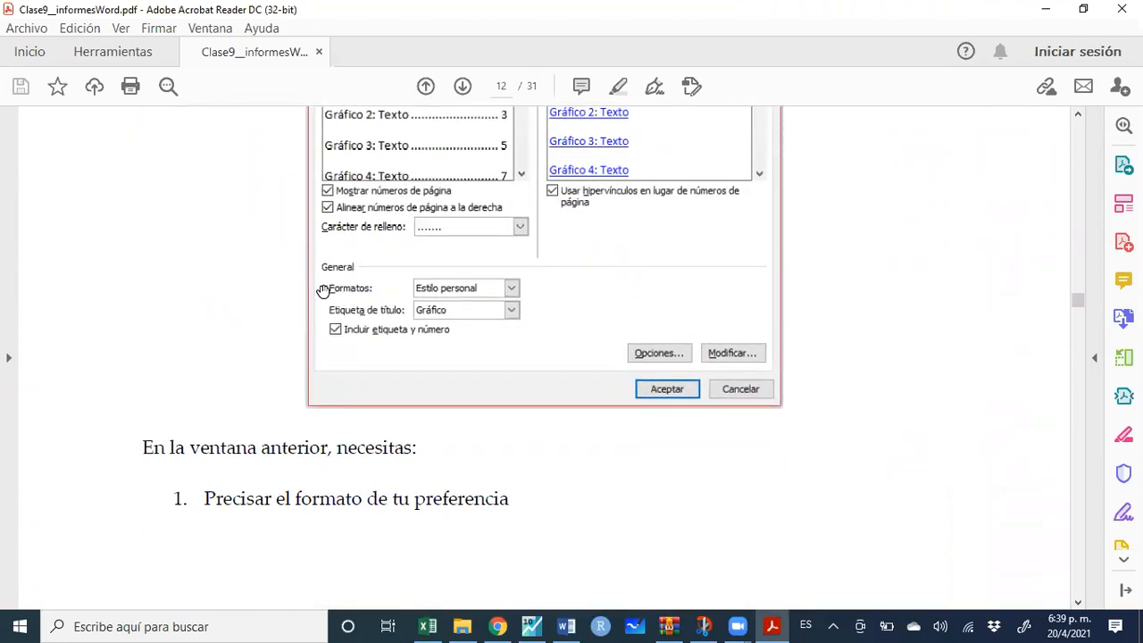
scroll(324, 292, down, 15)
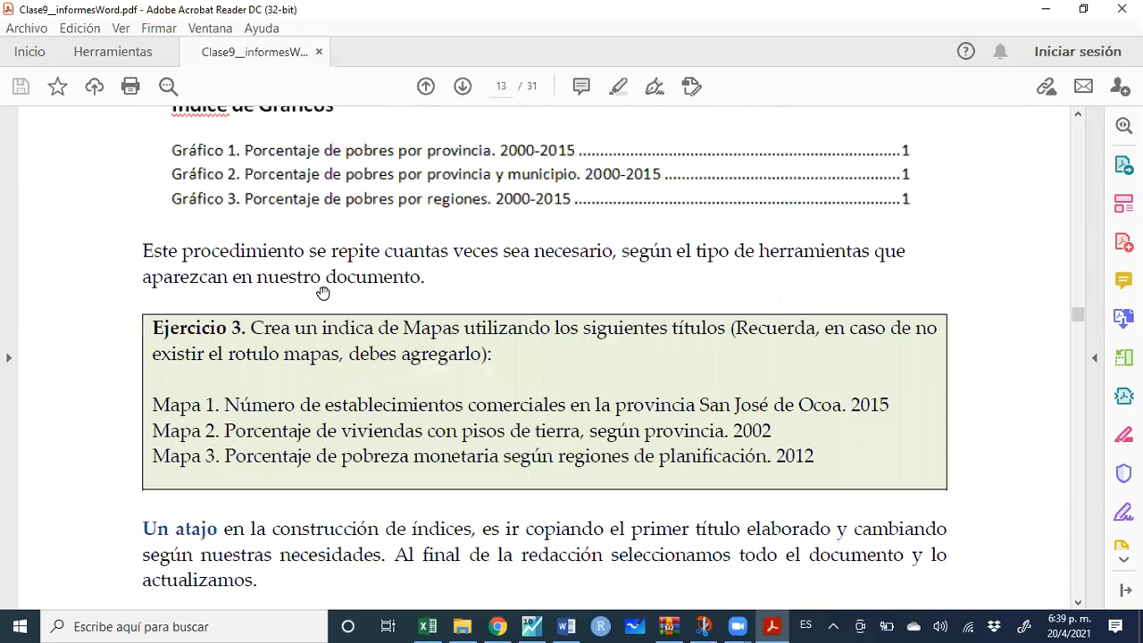
scroll(323, 292, down, 8)
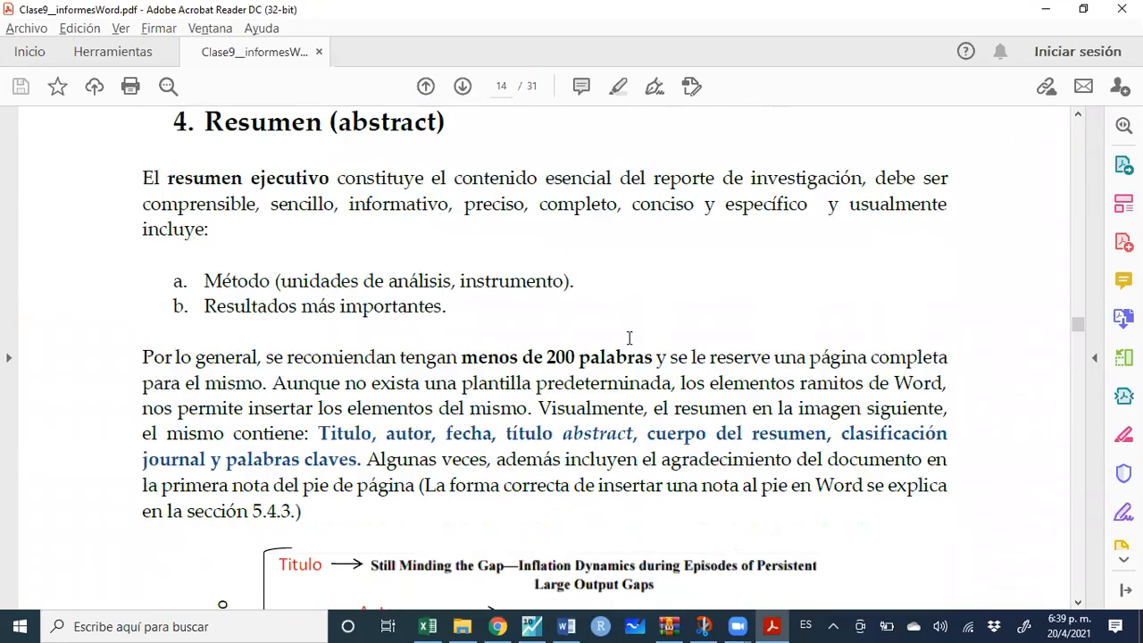
key(alt+Tab)
scroll(557, 423, down, 10)
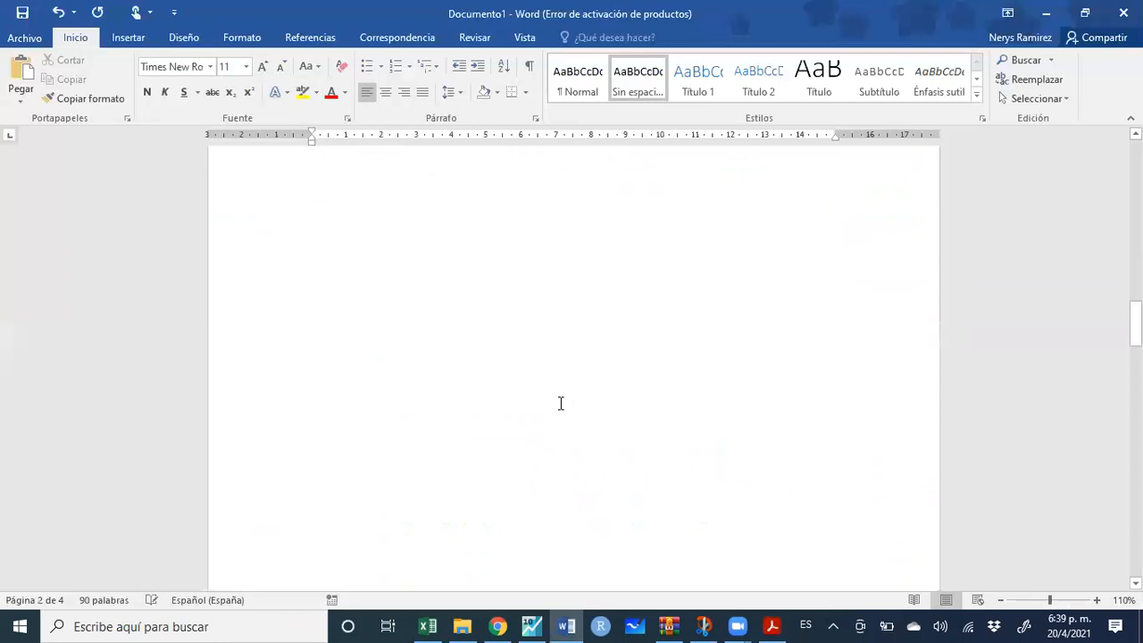
Type the centred title 'Determinantes del desempleo en la República Dominicana' above Introducción, fixing its typos
click(580, 303)
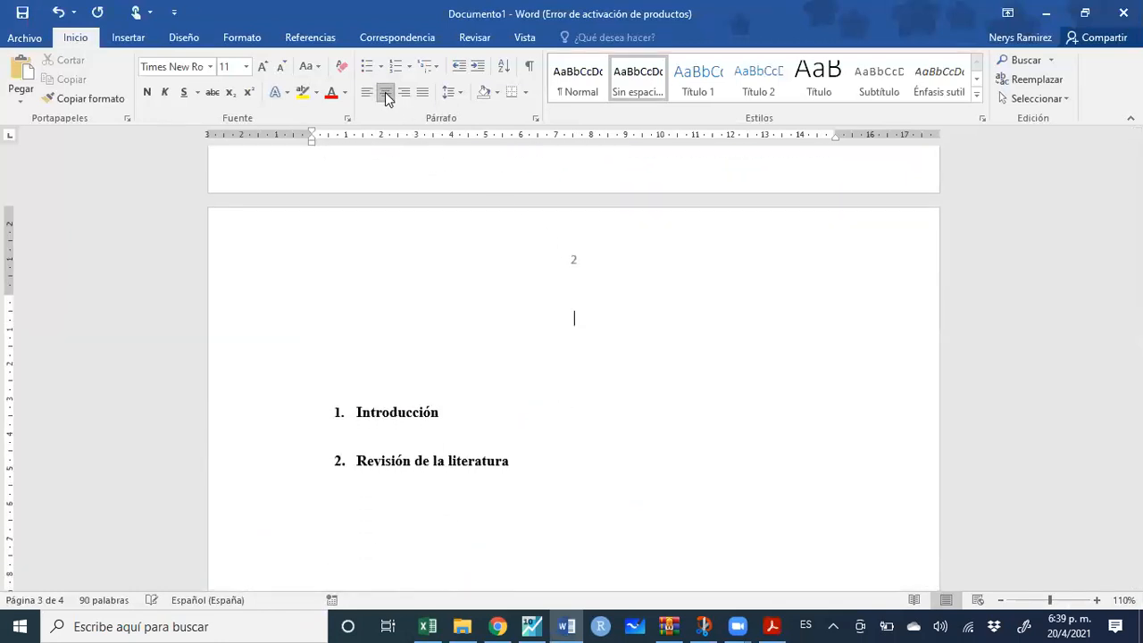
key(Return)
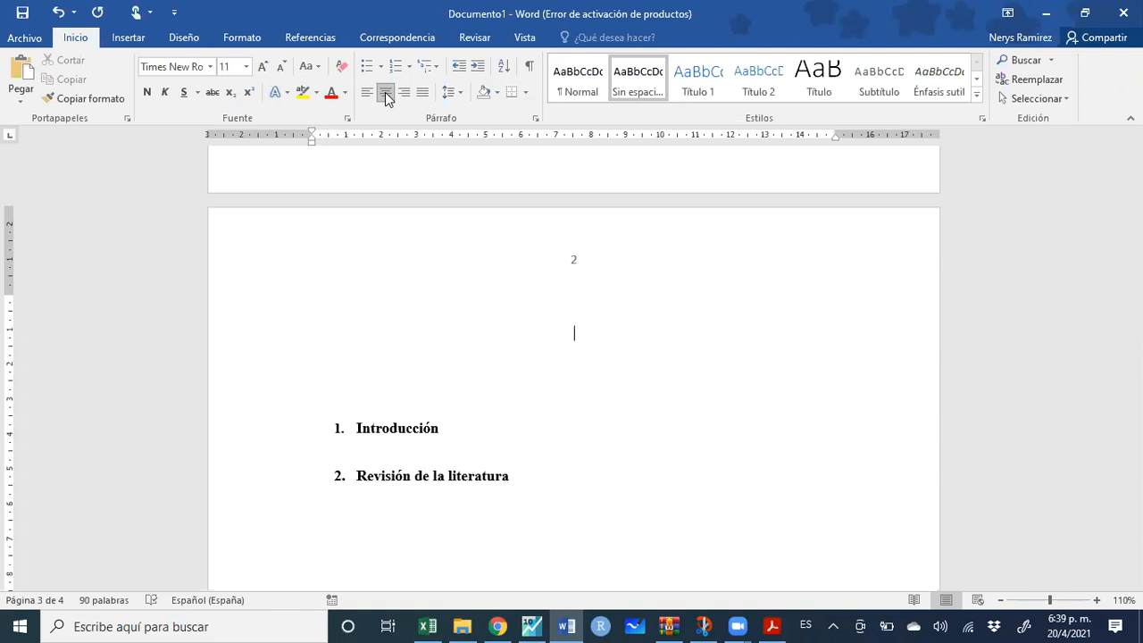
text(terminantes del dessem)
key(BackSpace)
key(BackSpace)
text(sempel)
key(BackSpace)
key(BackSpace)
text(leo)
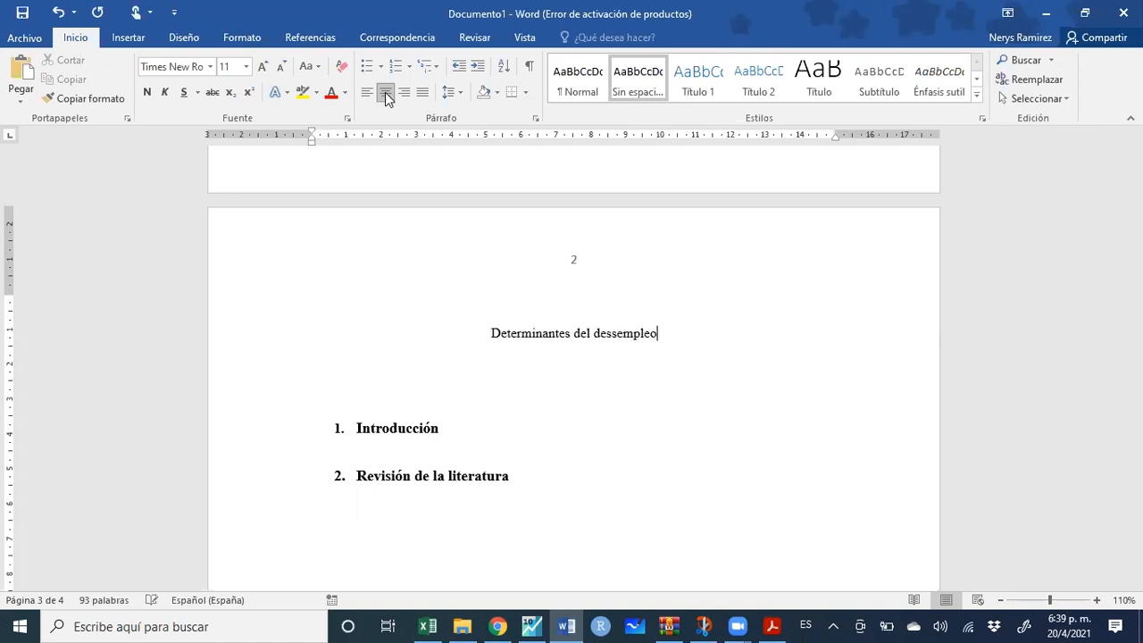
text( en la Republica)
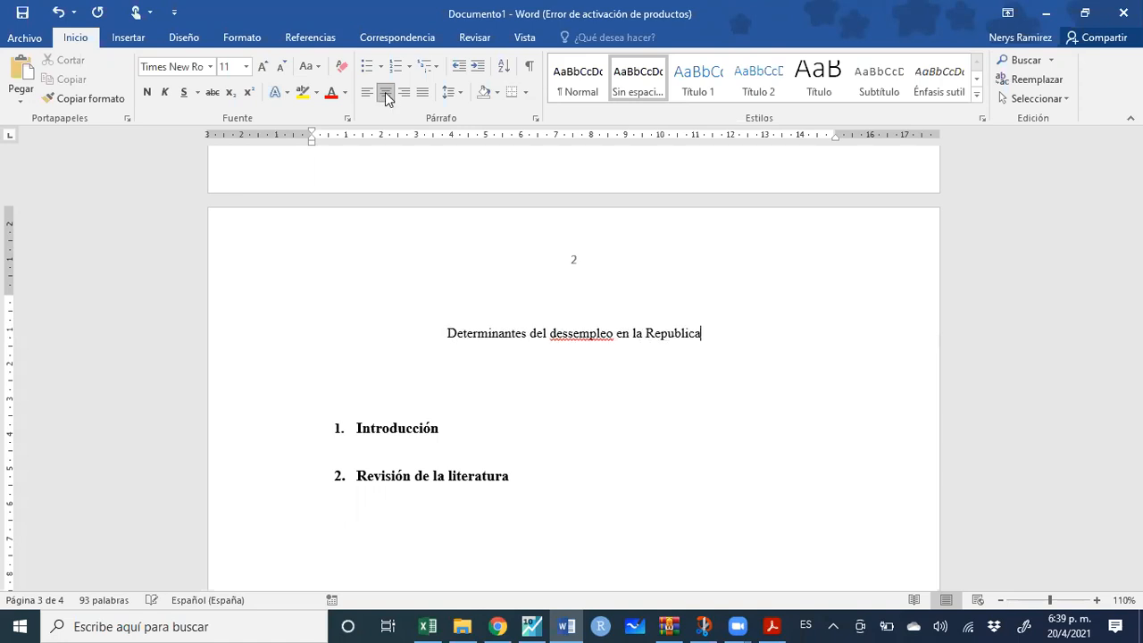
text( Dominicana)
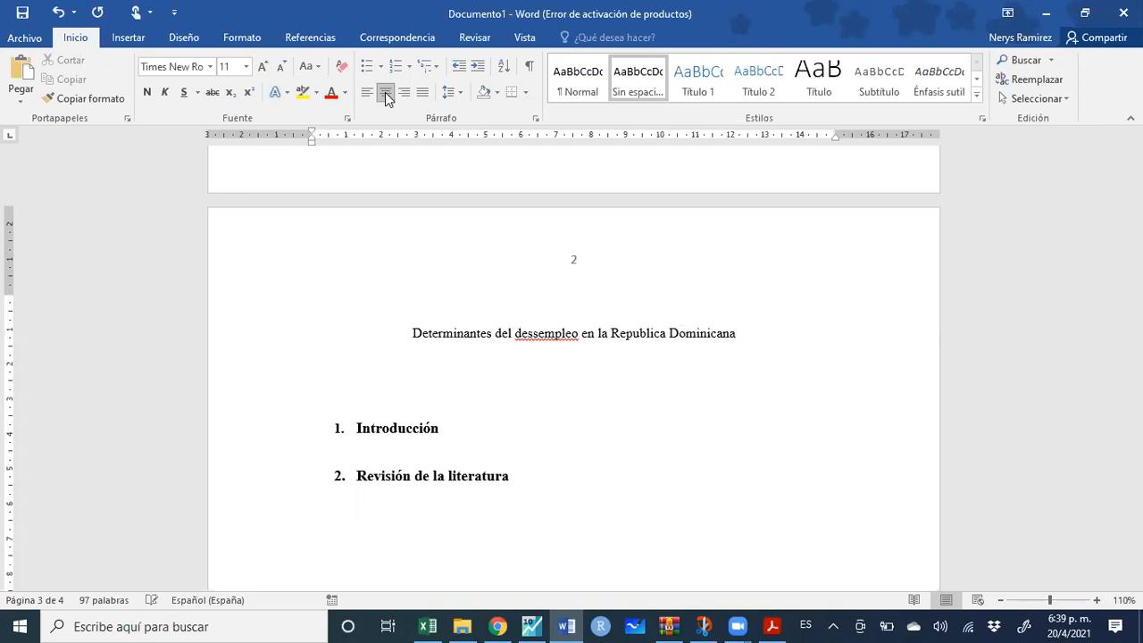
right_click(557, 342)
click(527, 330)
right_click(533, 338)
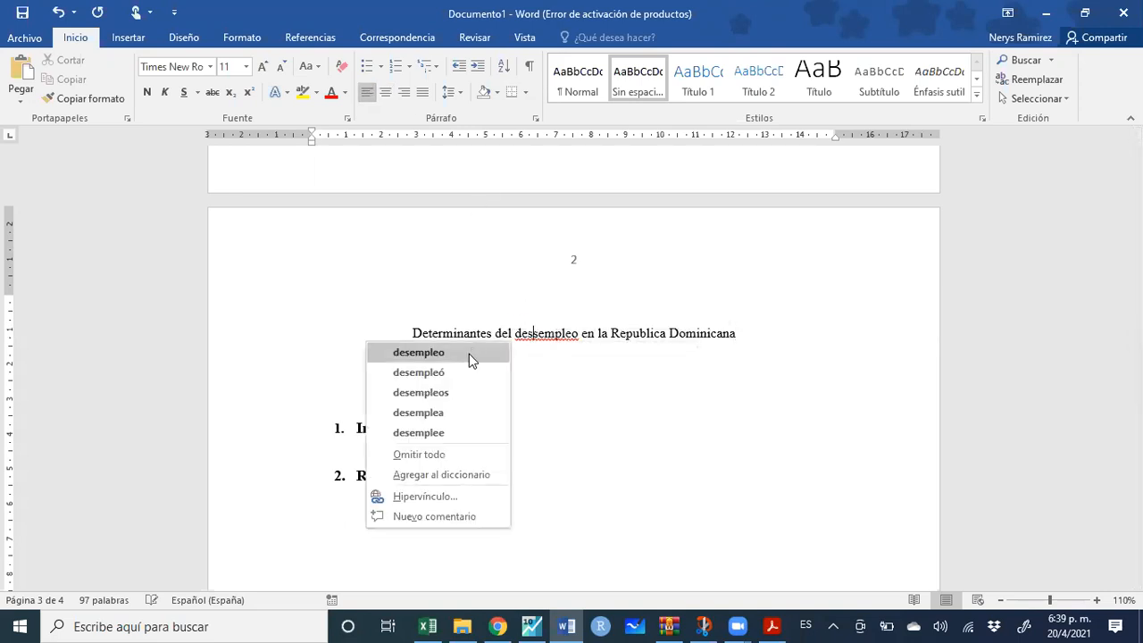
click(468, 353)
click(636, 333)
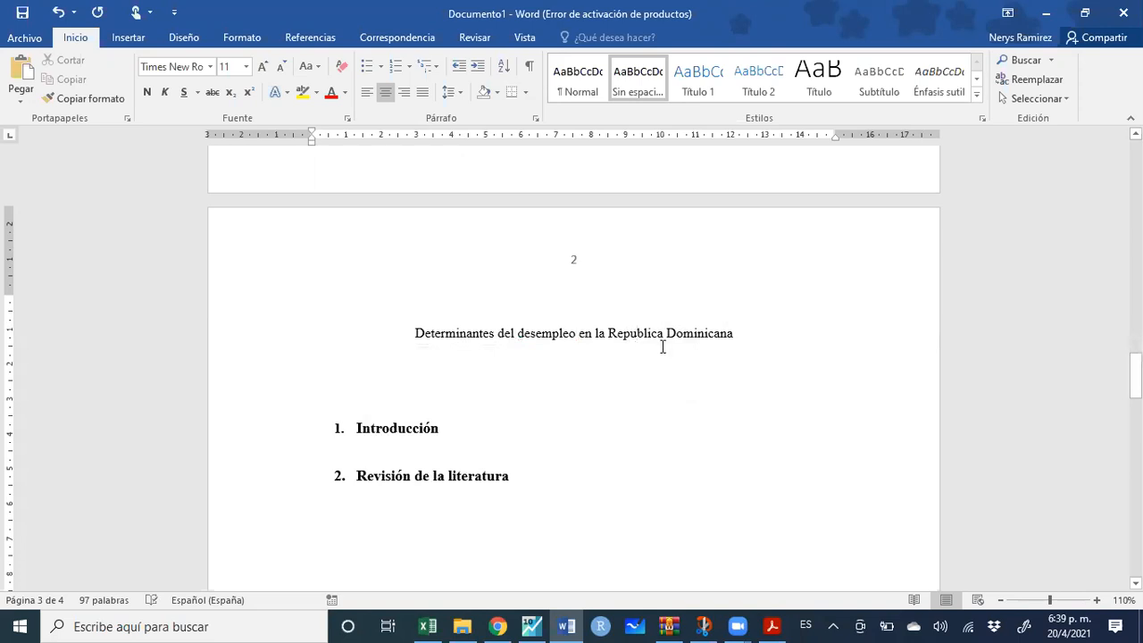
key(BackSpace)
text(ú)
Make the title bold and enlarge it to 14 pt
drag(737, 332, 408, 331)
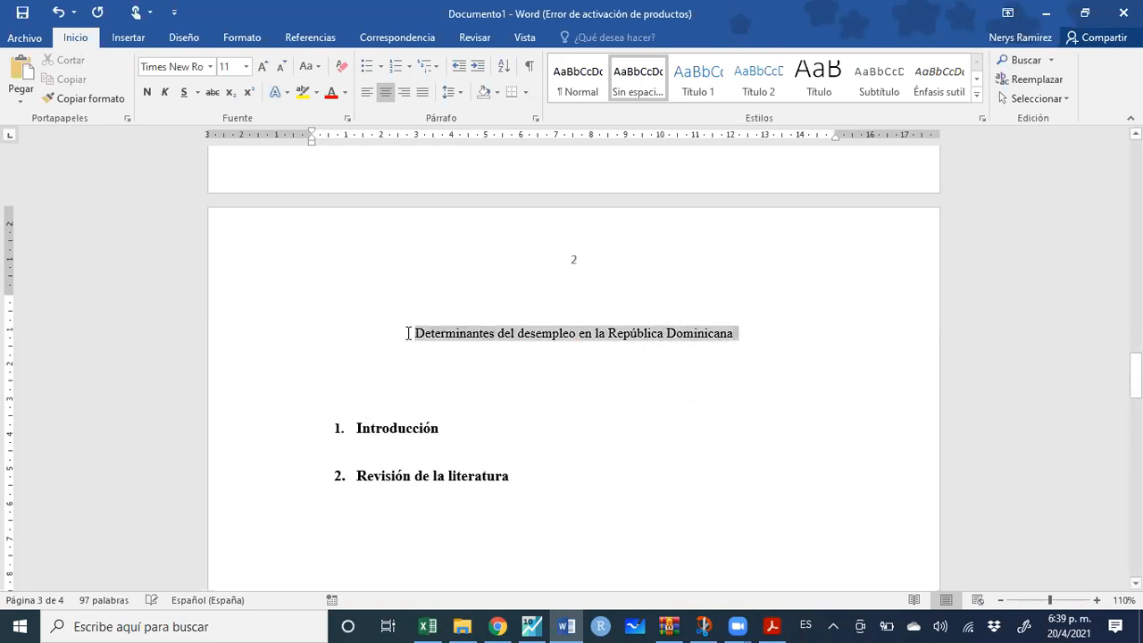
click(148, 93)
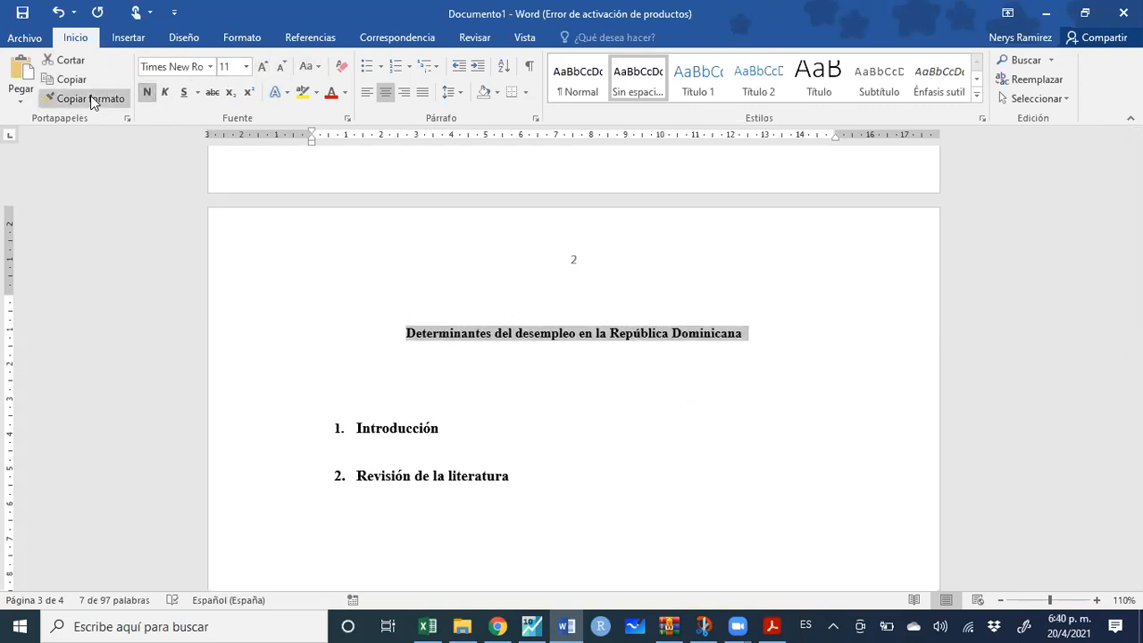
click(265, 66)
click(265, 66)
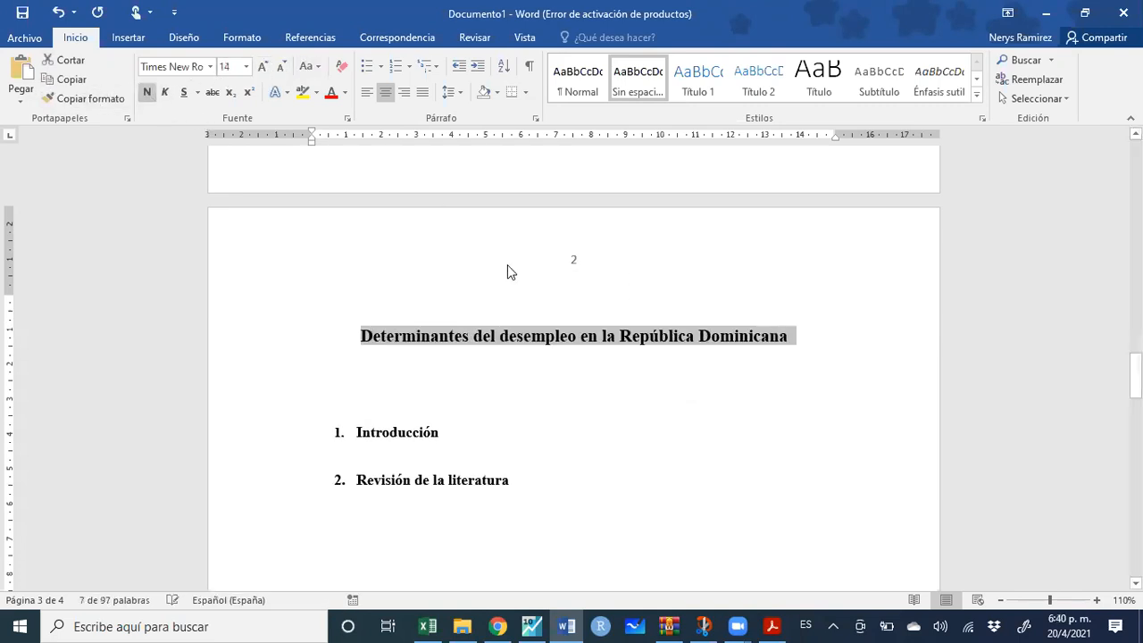
click(576, 375)
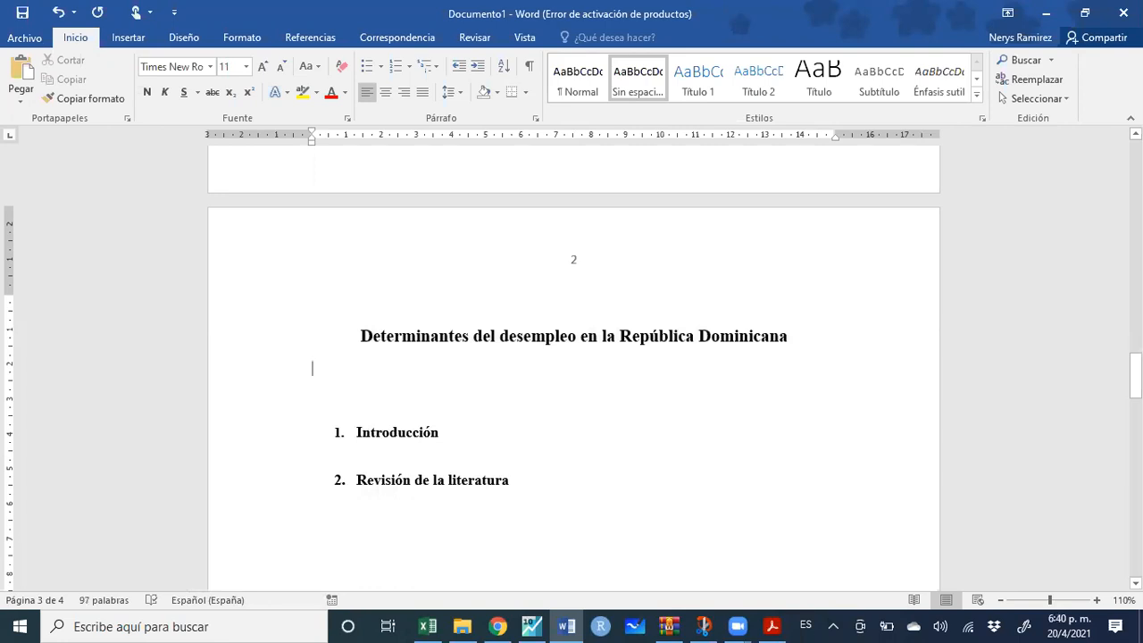
Add the author's full name on a centred line under the title, with tight spacing
key(Return)
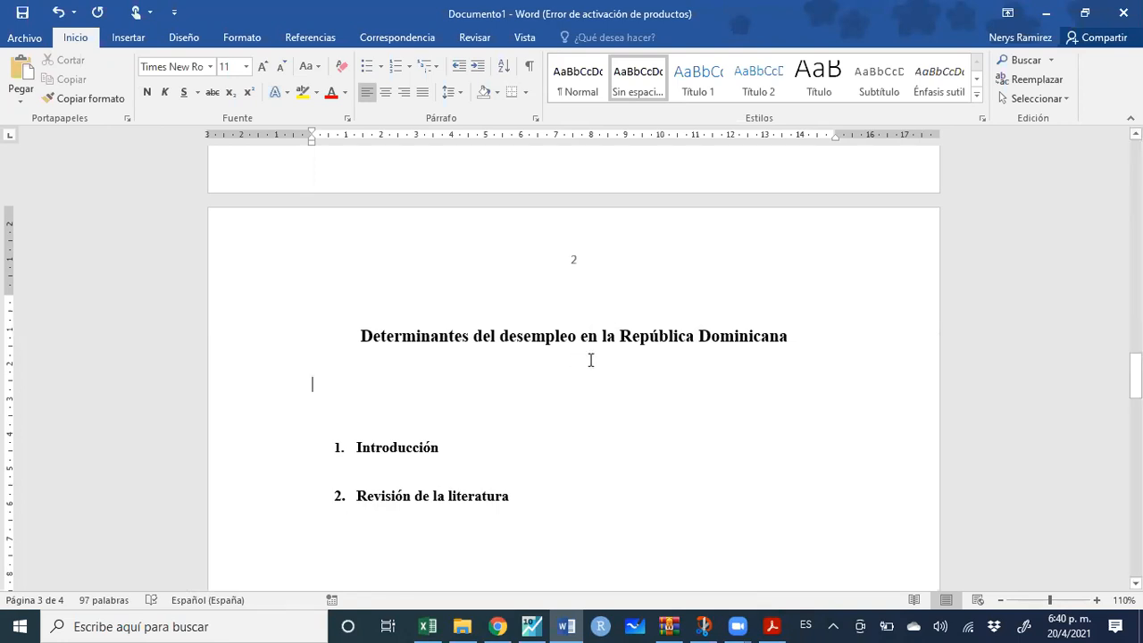
click(384, 93)
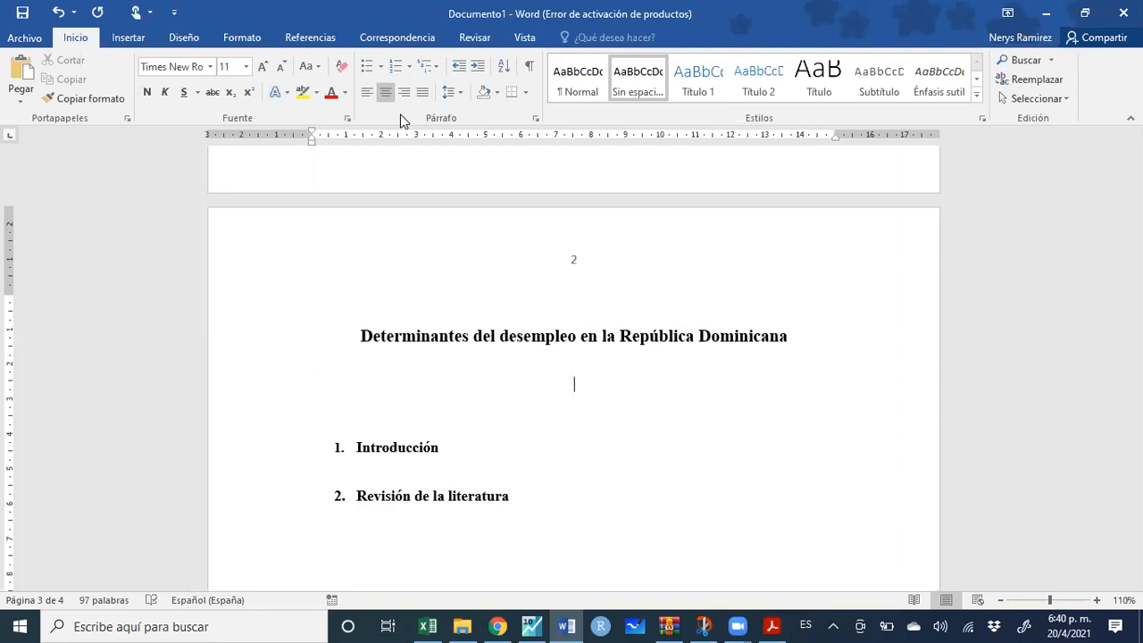
key(BackSpace)
key(Return)
key(Return)
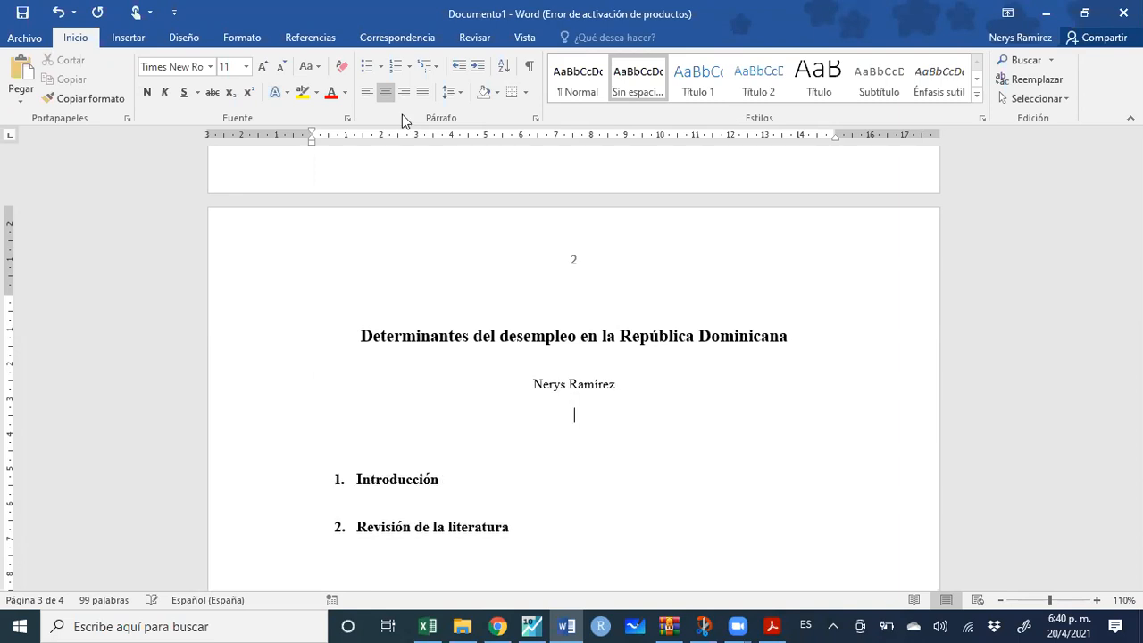
key(BackSpace)
key(BackSpace)
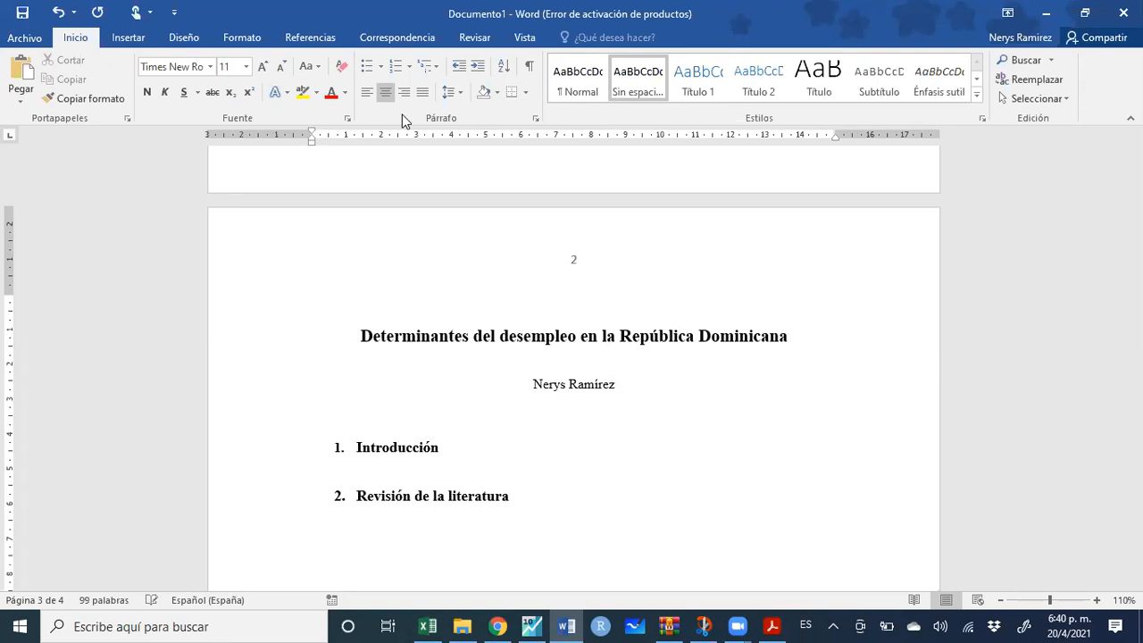
key(ctrl+1)
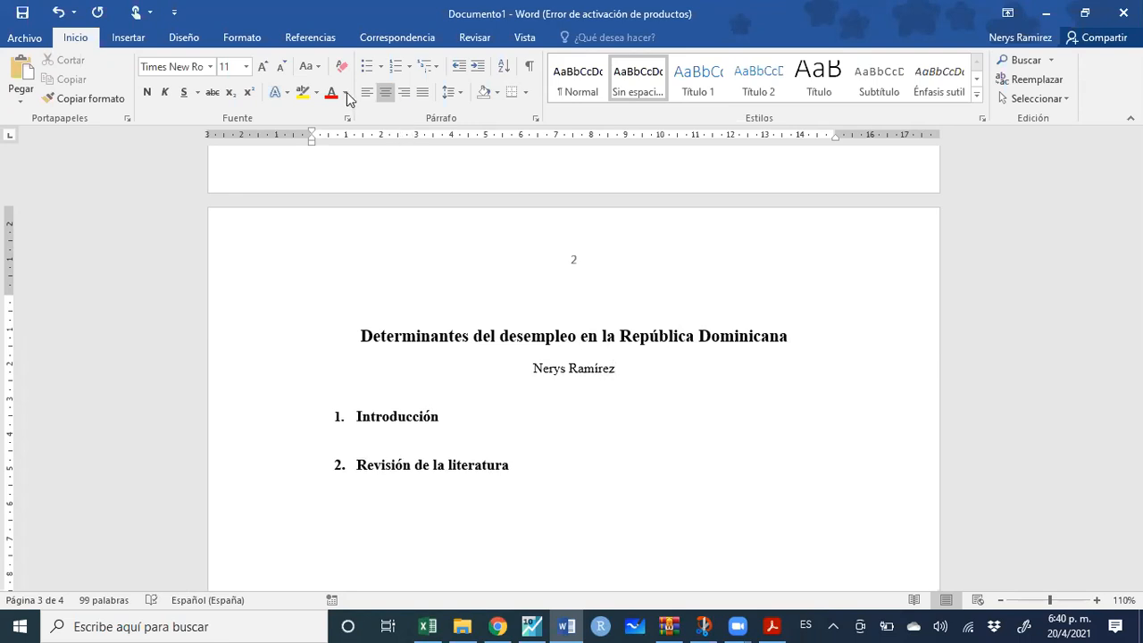
click(316, 41)
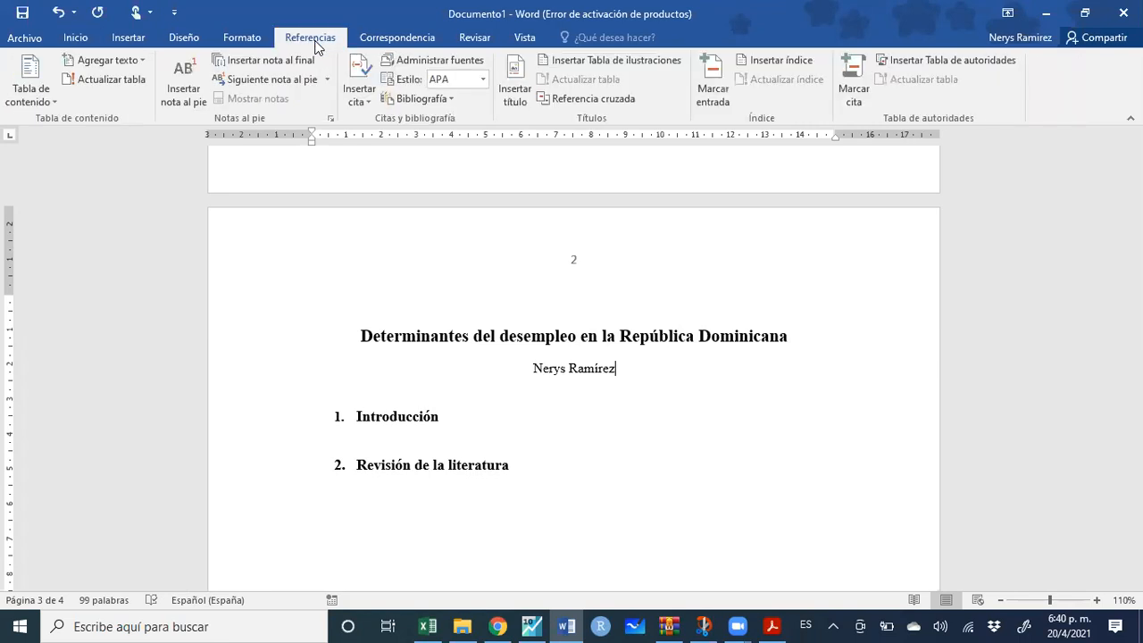
Insert footnote 1 after the author's name with the text 'Profesor de la UASD,'
click(190, 86)
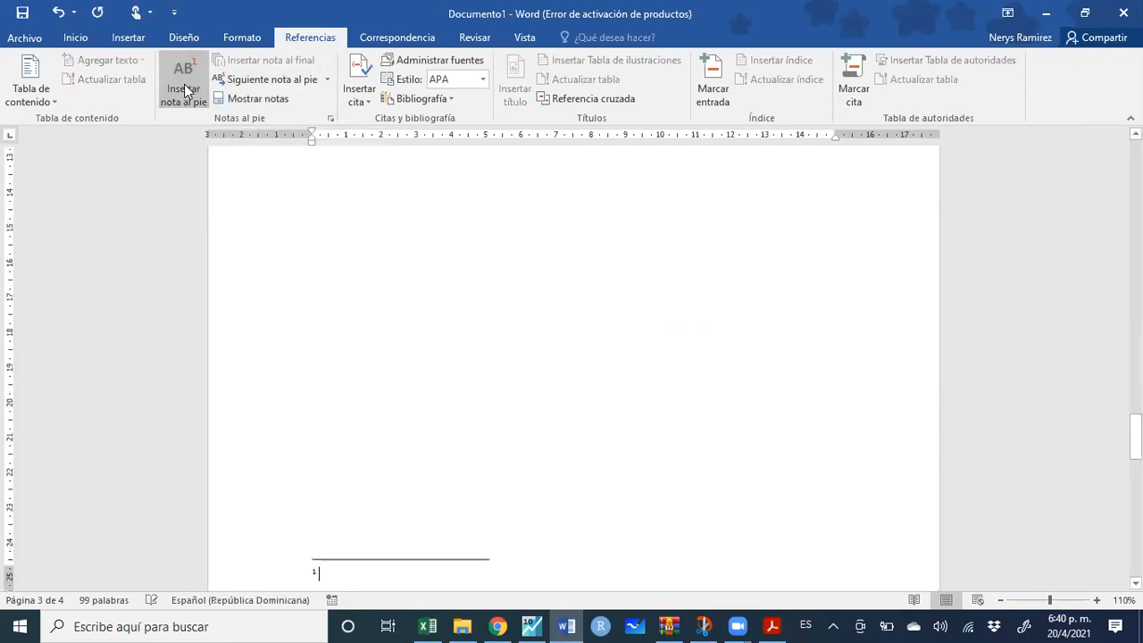
scroll(741, 357, up, 8)
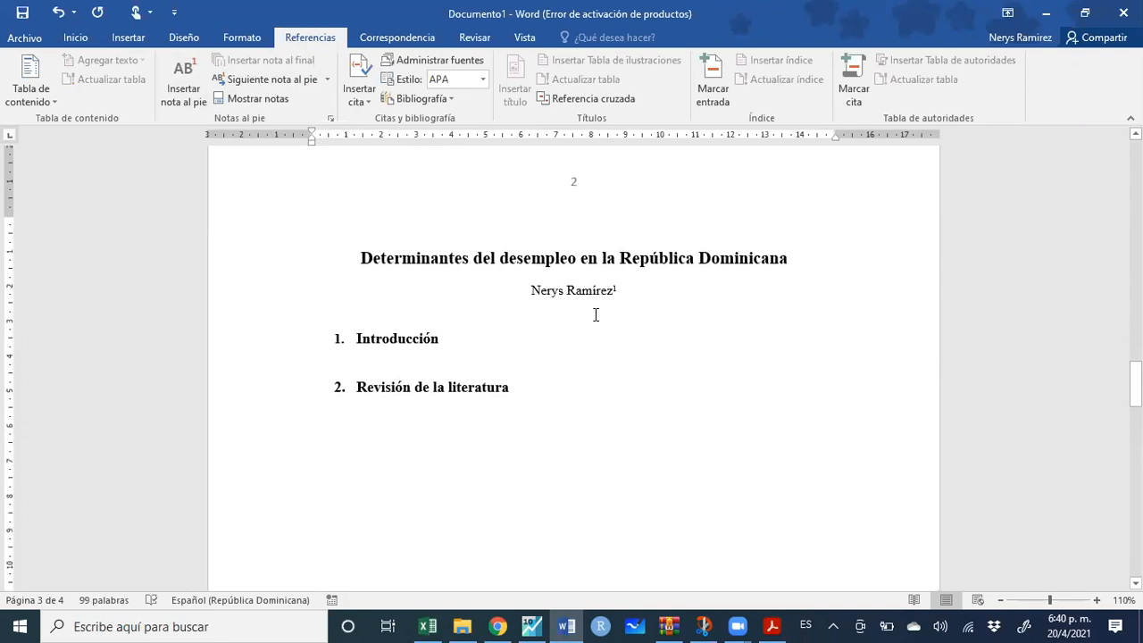
scroll(464, 438, down, 8)
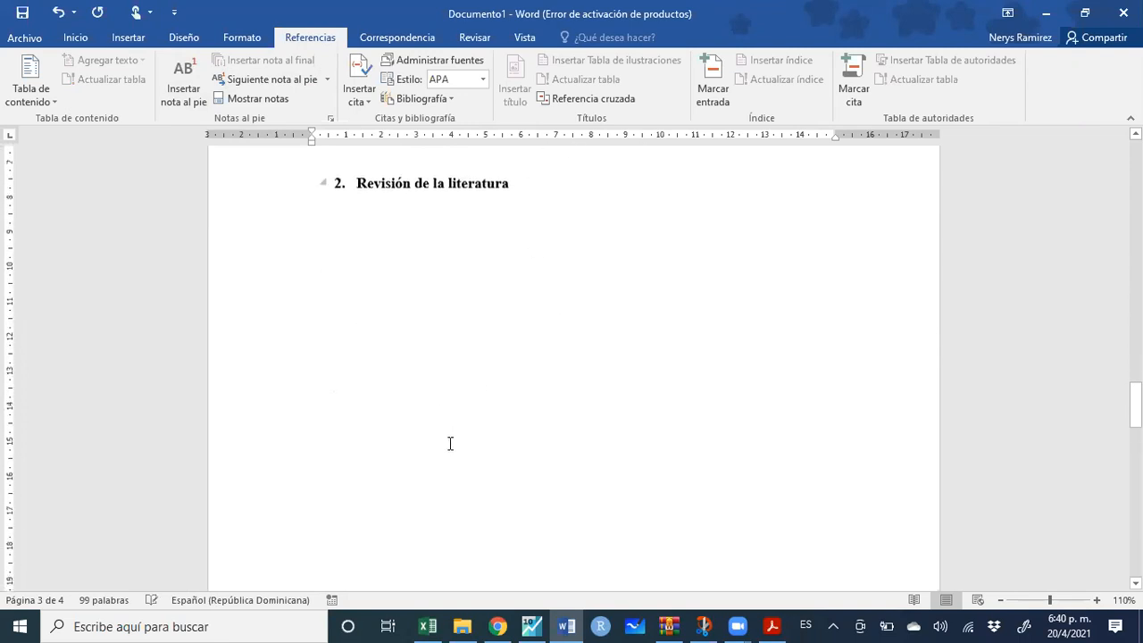
text(Profesro)
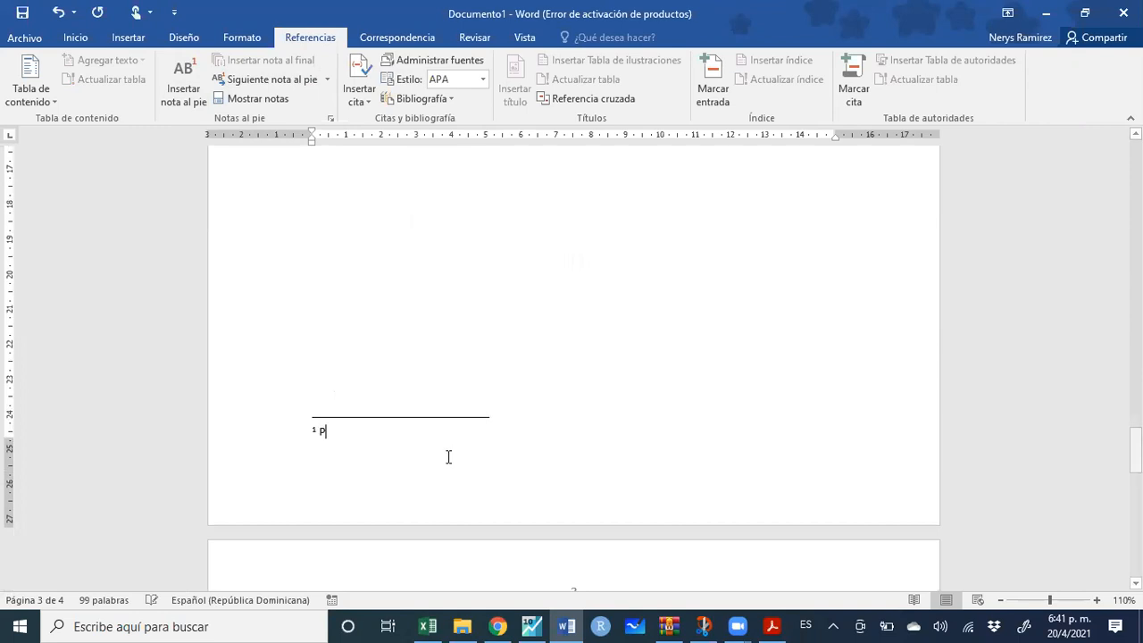
key(BackSpace)
key(BackSpace)
text(or de la UASD,)
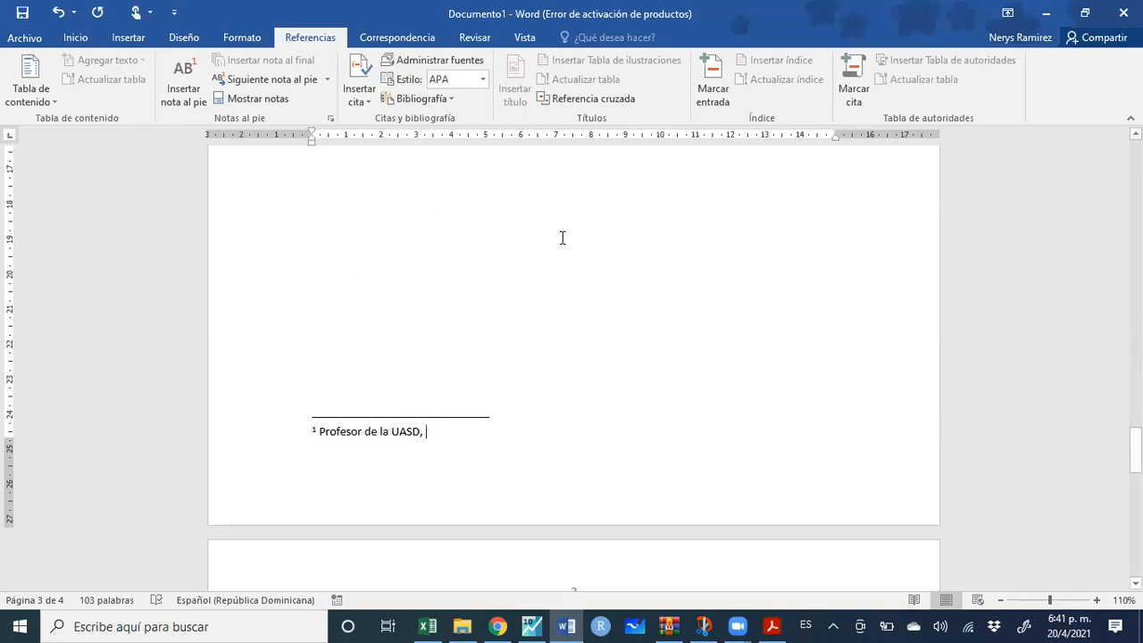
click(23, 13)
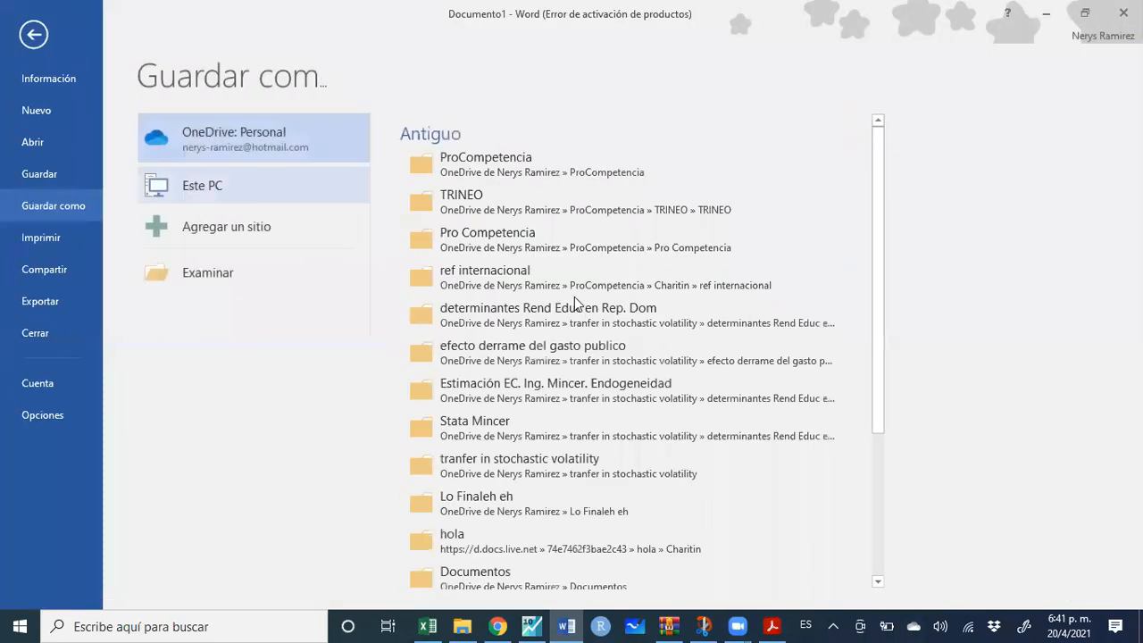
Through Guardar como, save the report to Escritorio as 'Tabla de contenido'
click(272, 275)
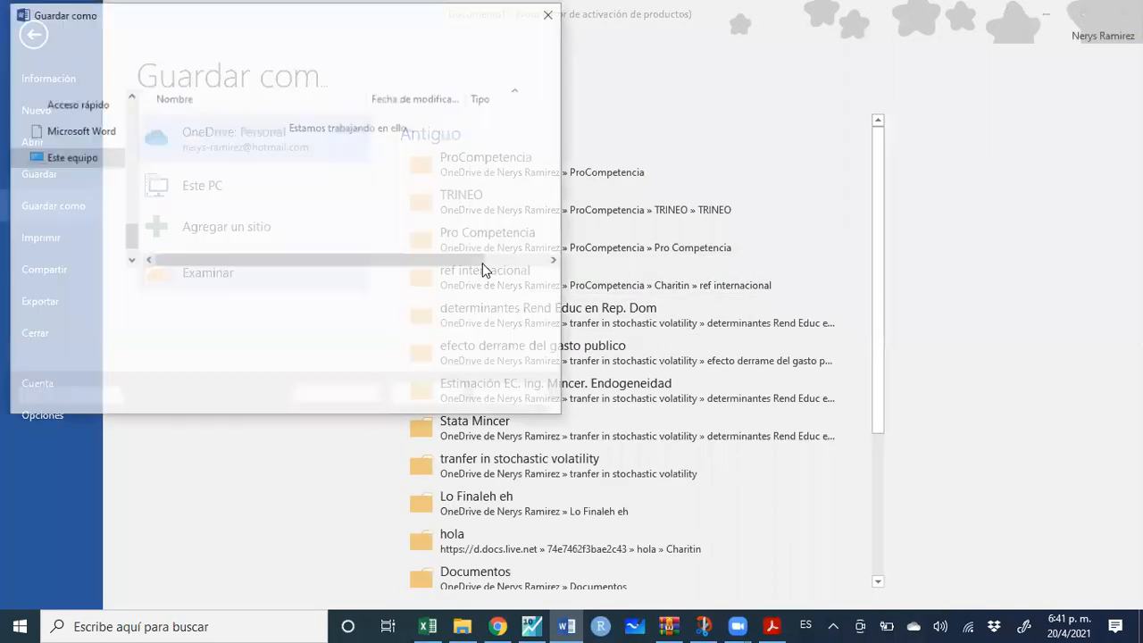
scroll(88, 177, up, 10)
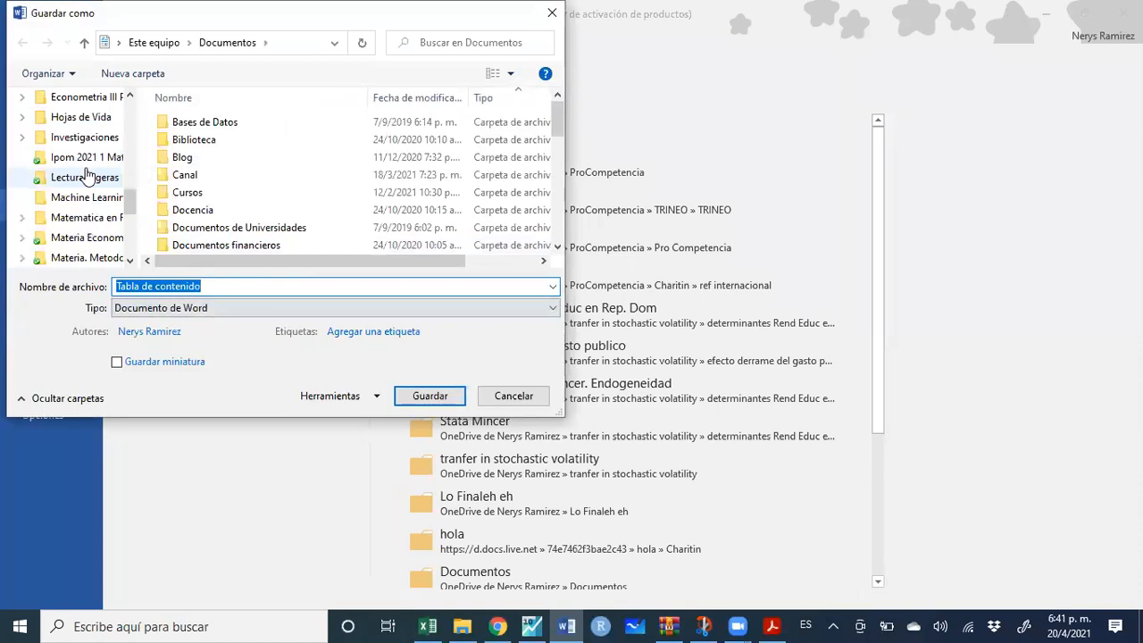
scroll(88, 177, up, 5)
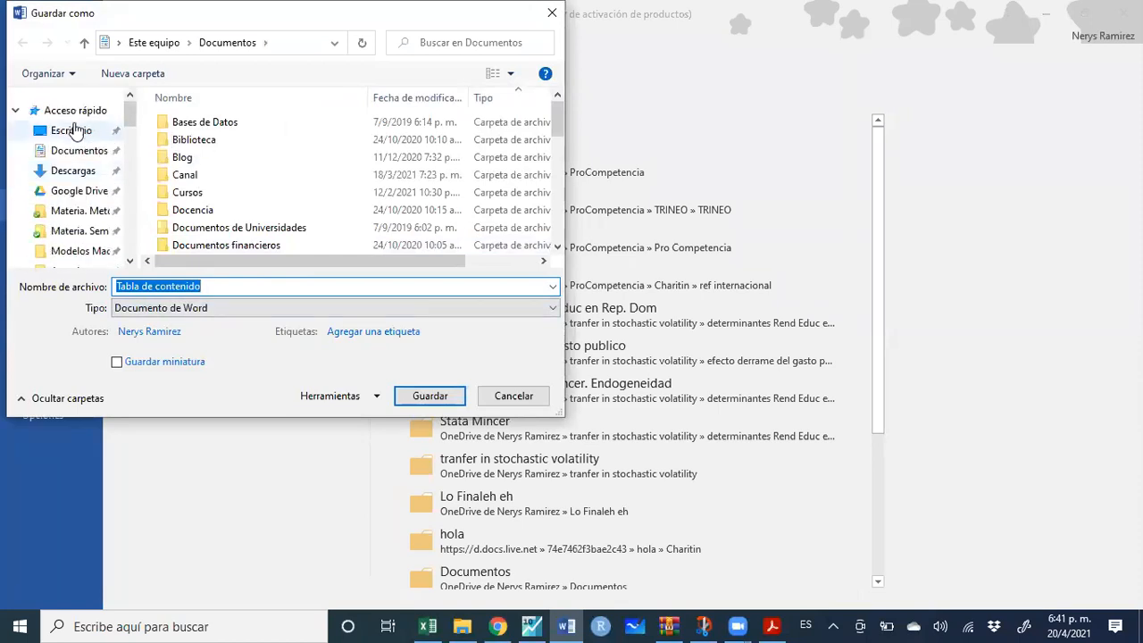
click(101, 136)
click(427, 397)
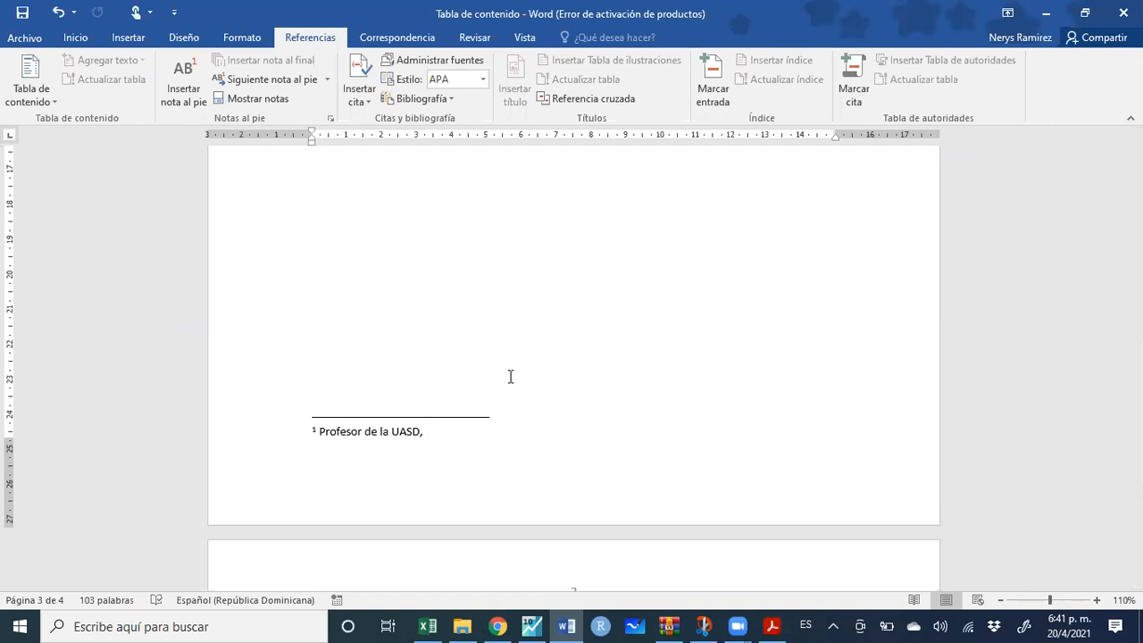
Continue the footnote with 'las opiniones no necessariamente....', a placeholder contact e-mail, and 'Agredecimientos...'
text(las opiniones no necesariamente...)
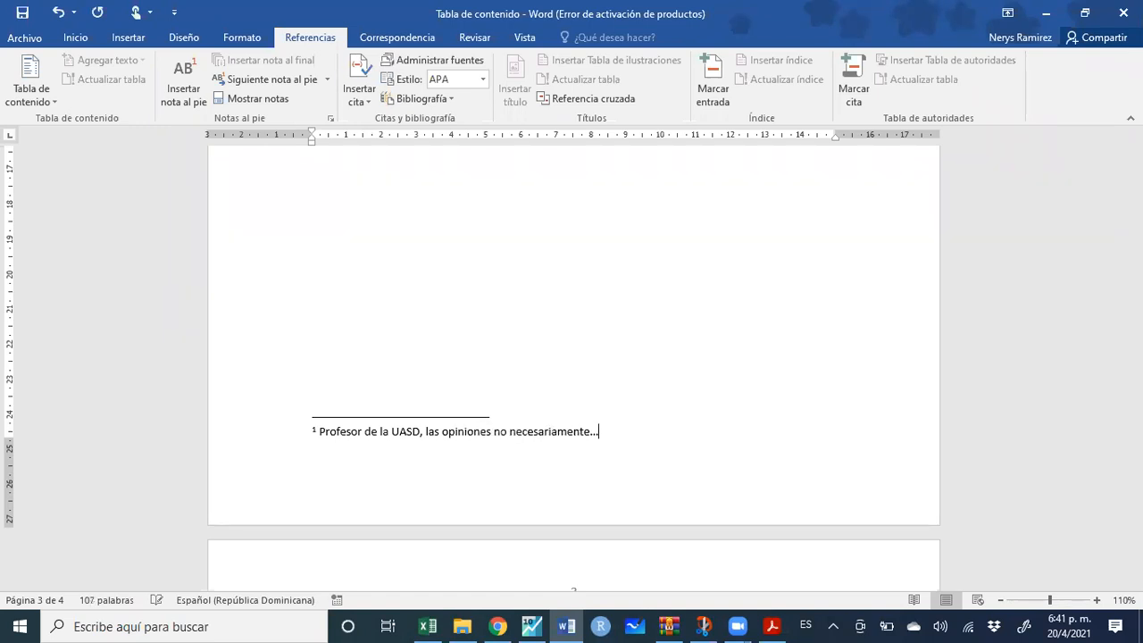
text(. @)
key(BackSpace)
text(xxx@gmail.com)
key(Down)
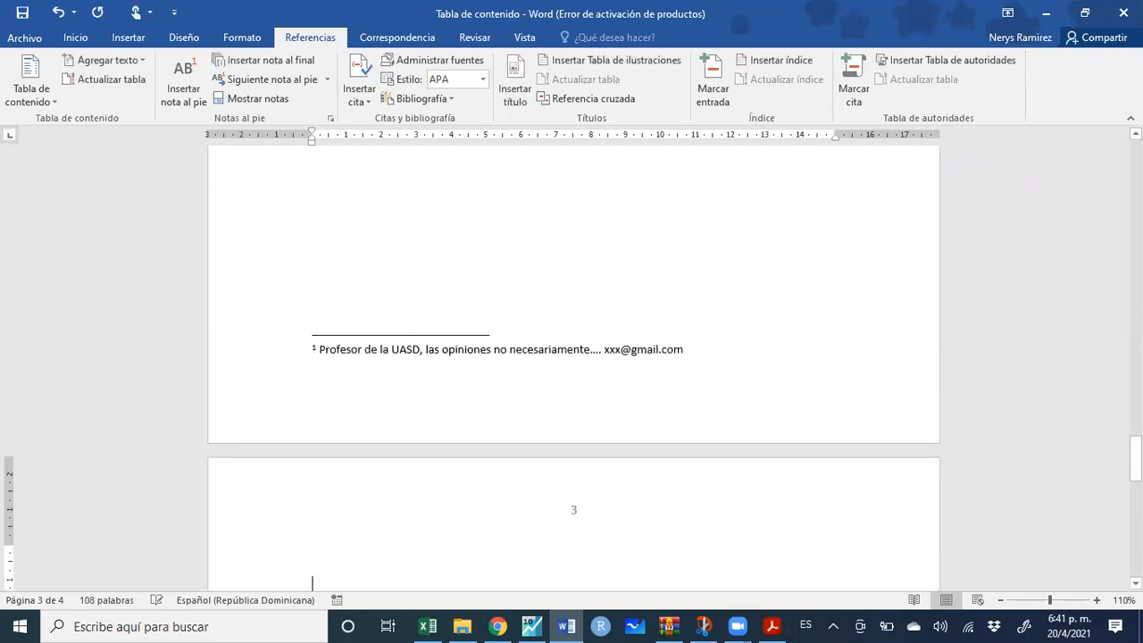
click(626, 355)
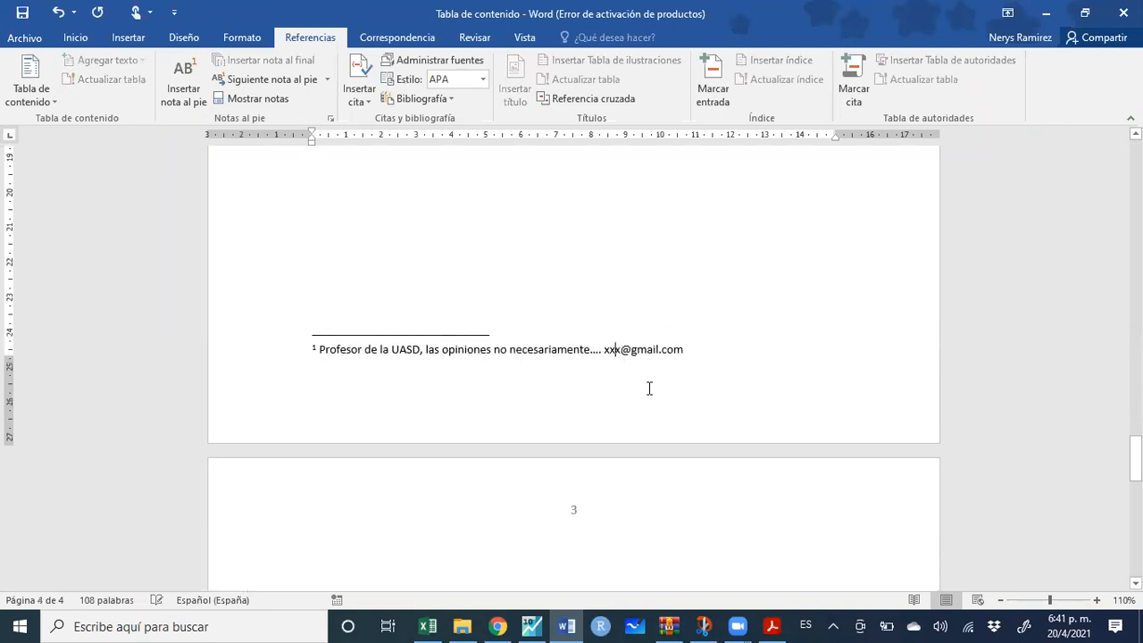
key(BackSpace)
key(BackSpace)
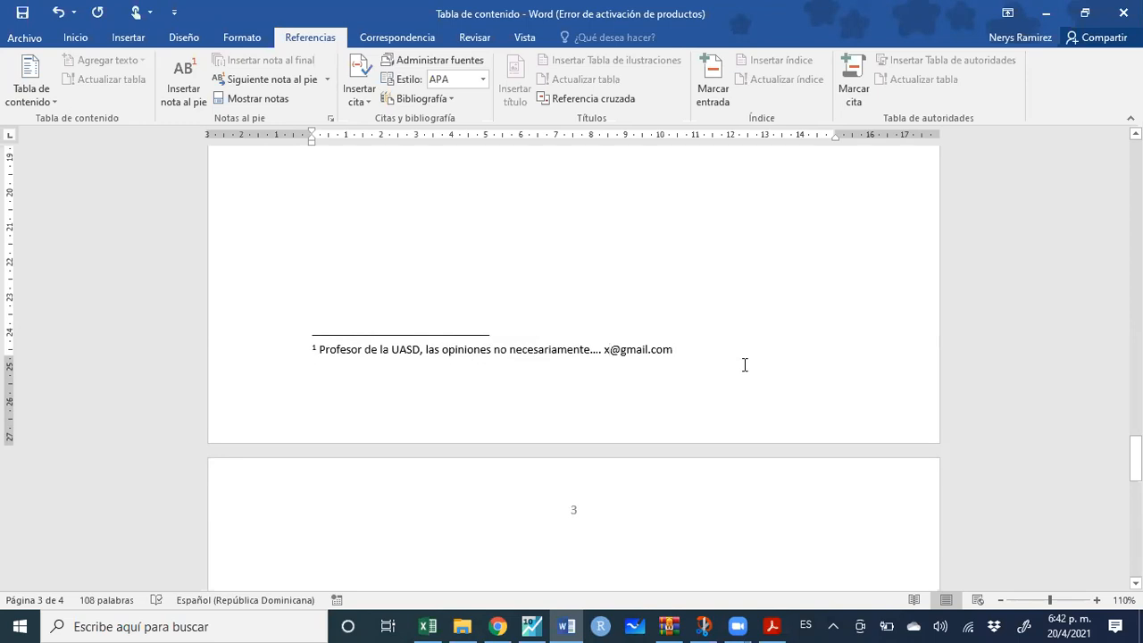
click(703, 351)
text(.)
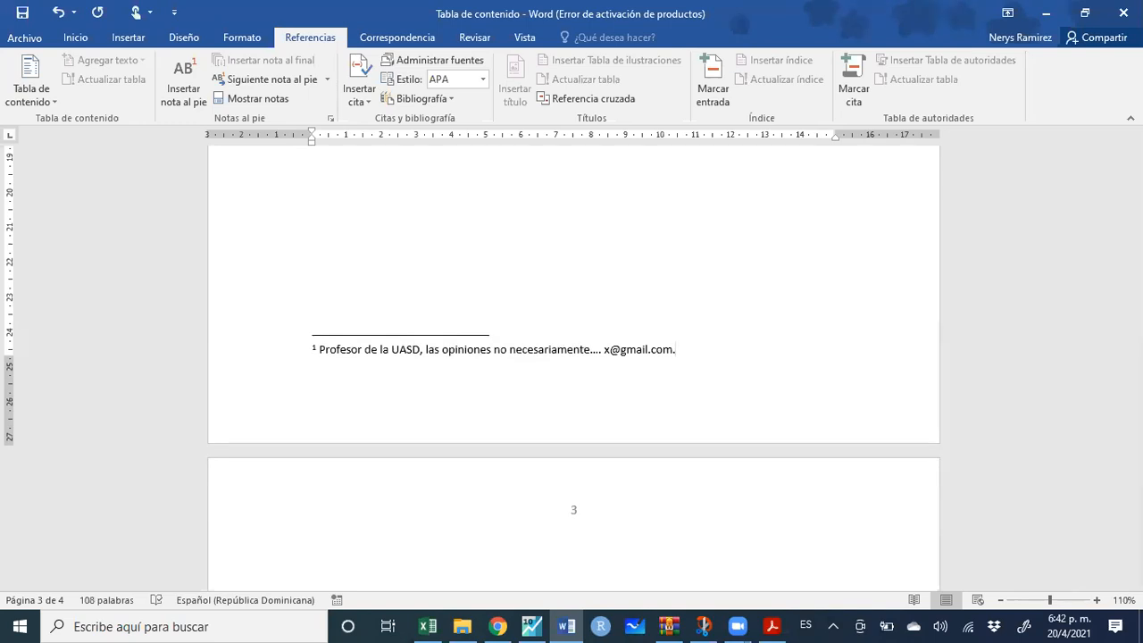
text(Ag)
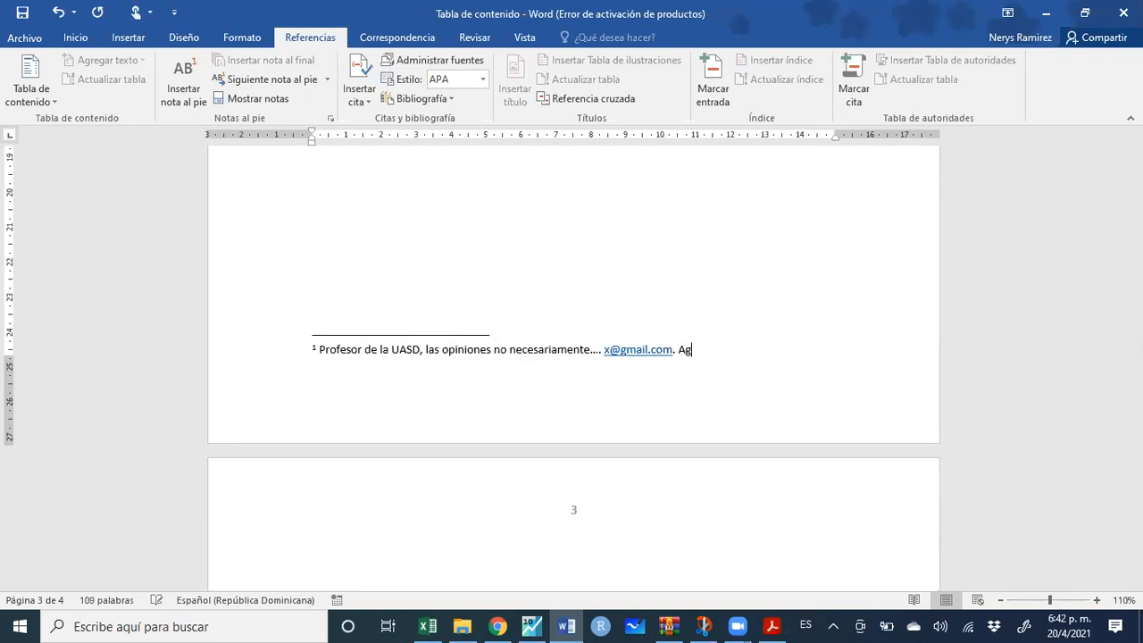
text(redecimientos)
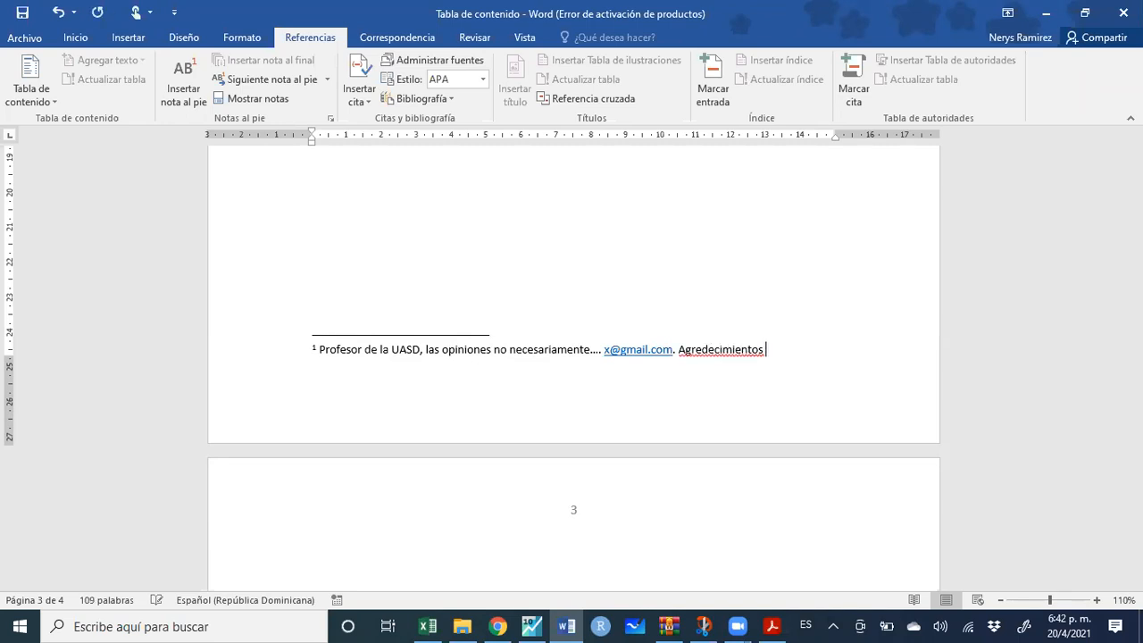
text(...)
Add the RESUMEN heading on a new line below the author line
scroll(760, 383, up, 10)
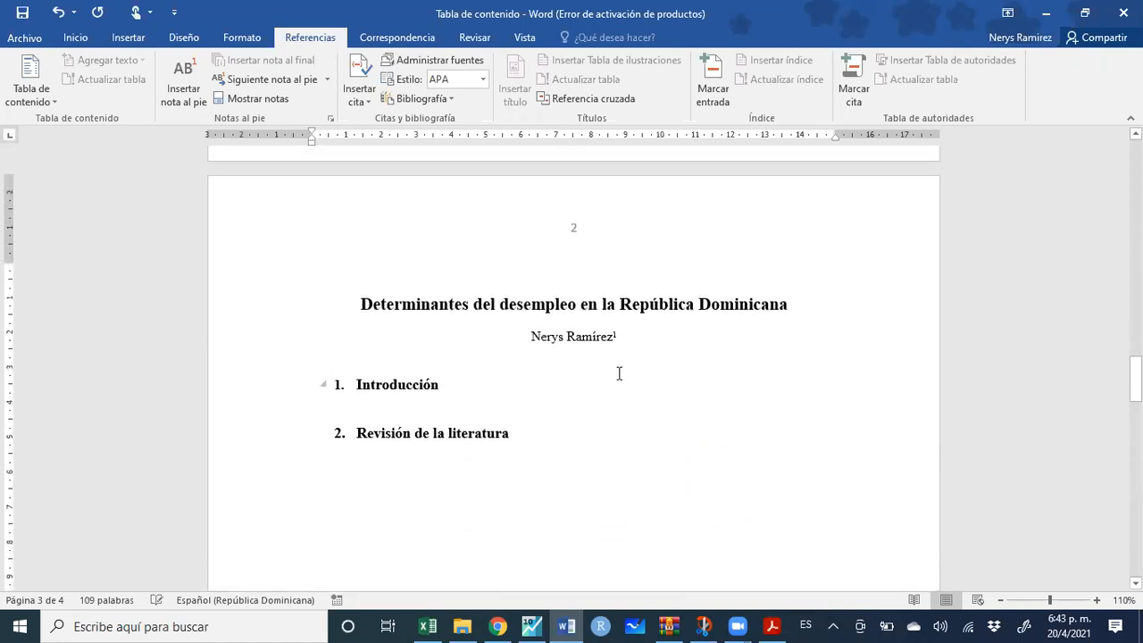
click(641, 340)
key(Return)
key(Return)
key(Return)
key(Return)
key(Return)
key(Return)
key(Return)
key(Return)
key(Return)
key(Return)
key(Return)
key(Return)
key(Return)
key(Return)
key(Return)
key(Return)
key(Return)
key(Return)
key(Return)
key(Return)
key(Return)
key(Return)
key(Return)
key(Return)
scroll(668, 334, down, 12)
scroll(655, 311, up, 4)
click(599, 319)
text(RESUMEN)
key(Return)
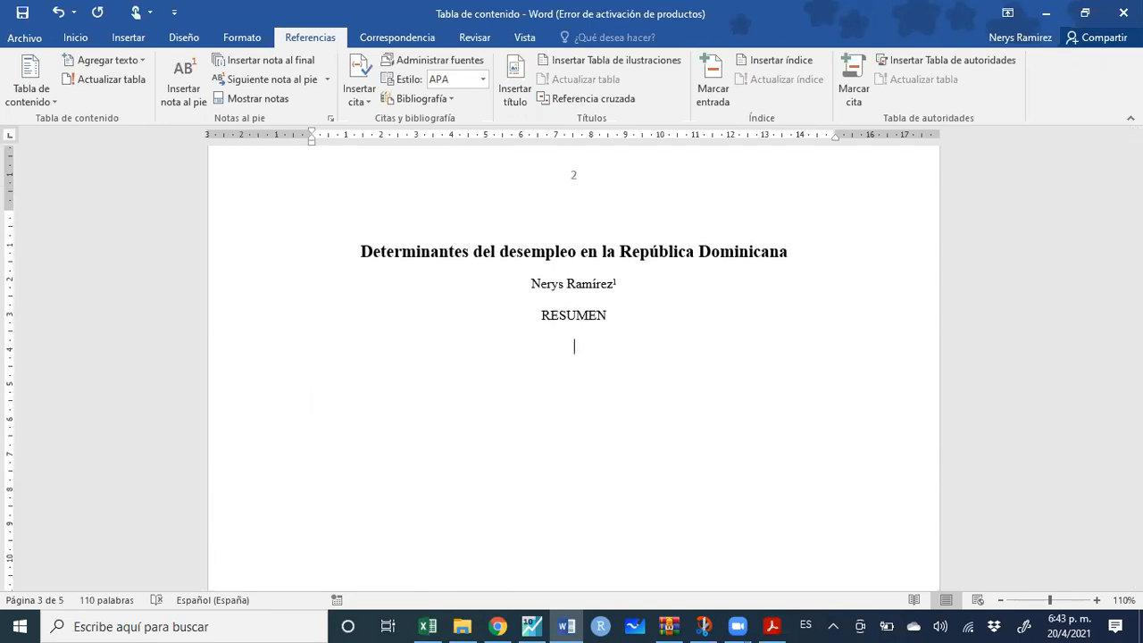
Justify the line below RESUMEN and type '(METODOLOGIA)' on it
click(86, 41)
click(423, 92)
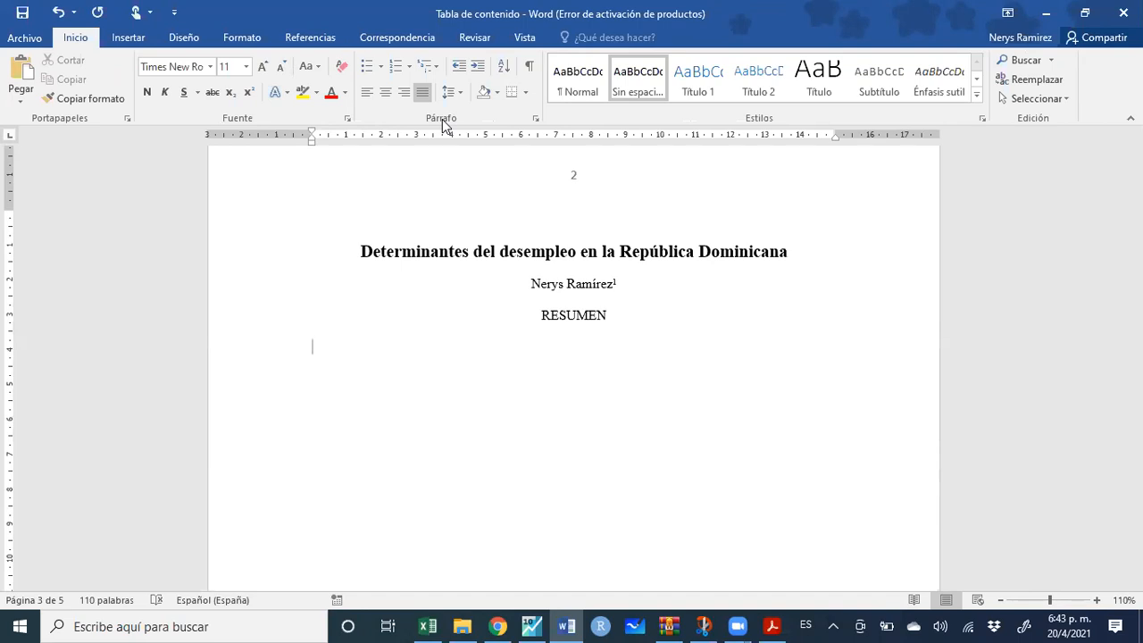
text(mETOD)
key(BackSpace)
key(BackSpace)
key(BackSpace)
key(BackSpace)
key(BackSpace)
key(BackSpace)
text(())
key(Left)
text(METODOLOGIA)
key(Right)
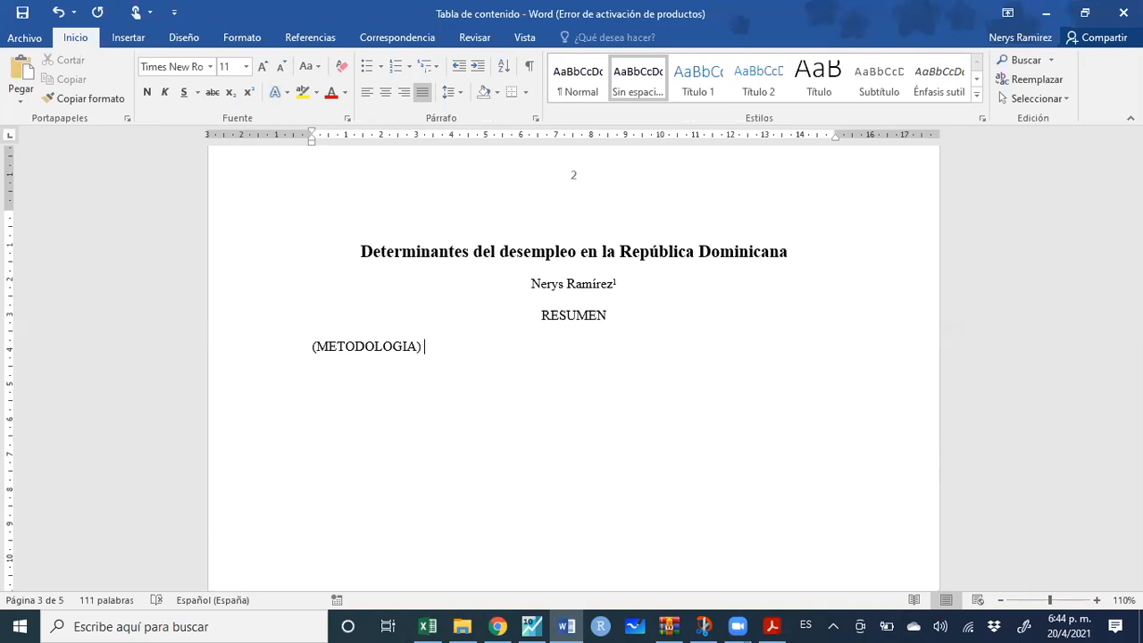
Complete the abstract line as '(METODOLOGIA) …, resultados ()…', justify it, and start a new paragraph
text(.... rds)
key(BackSpace)
key(BackSpace)
text(esultado)
text(s ())
text(...)
drag(315, 347, 526, 348)
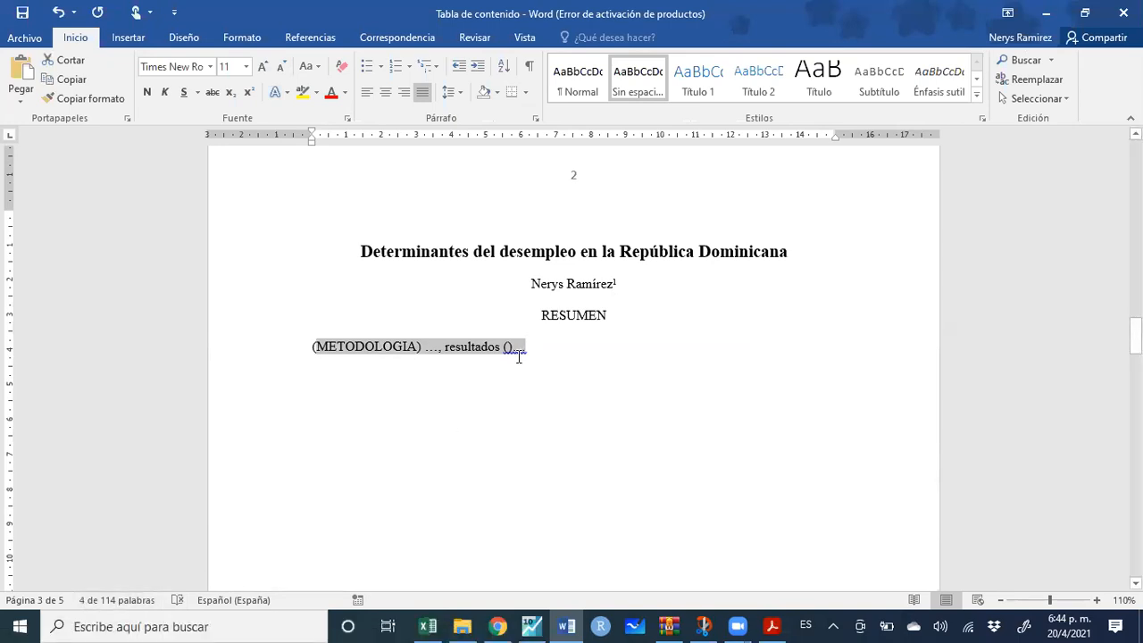
click(552, 355)
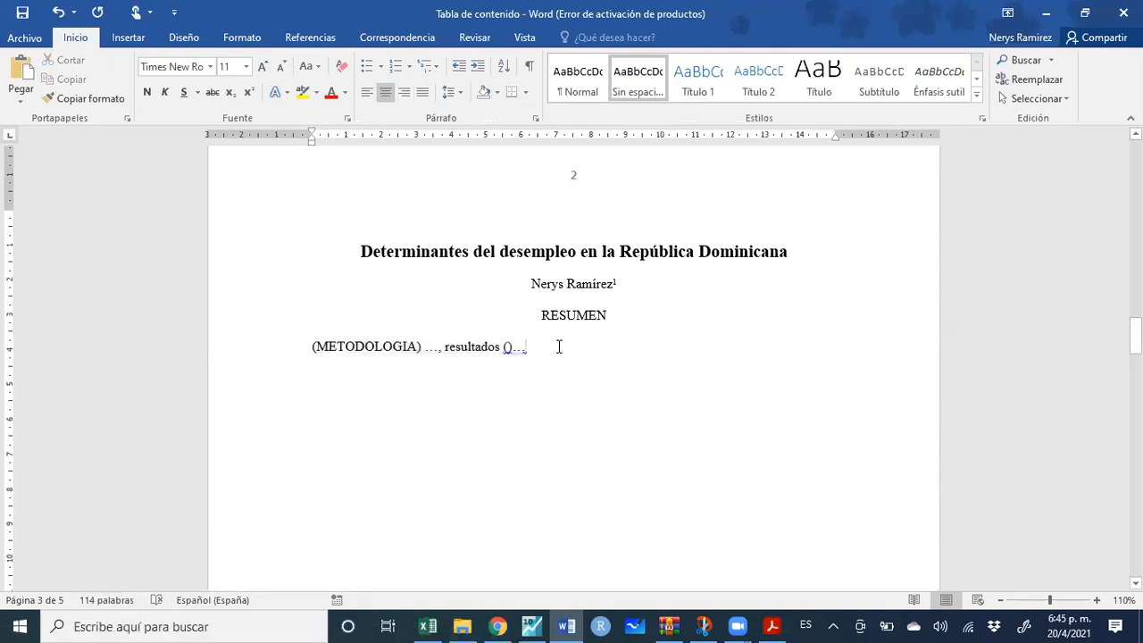
key(ctrl+j)
key(Return)
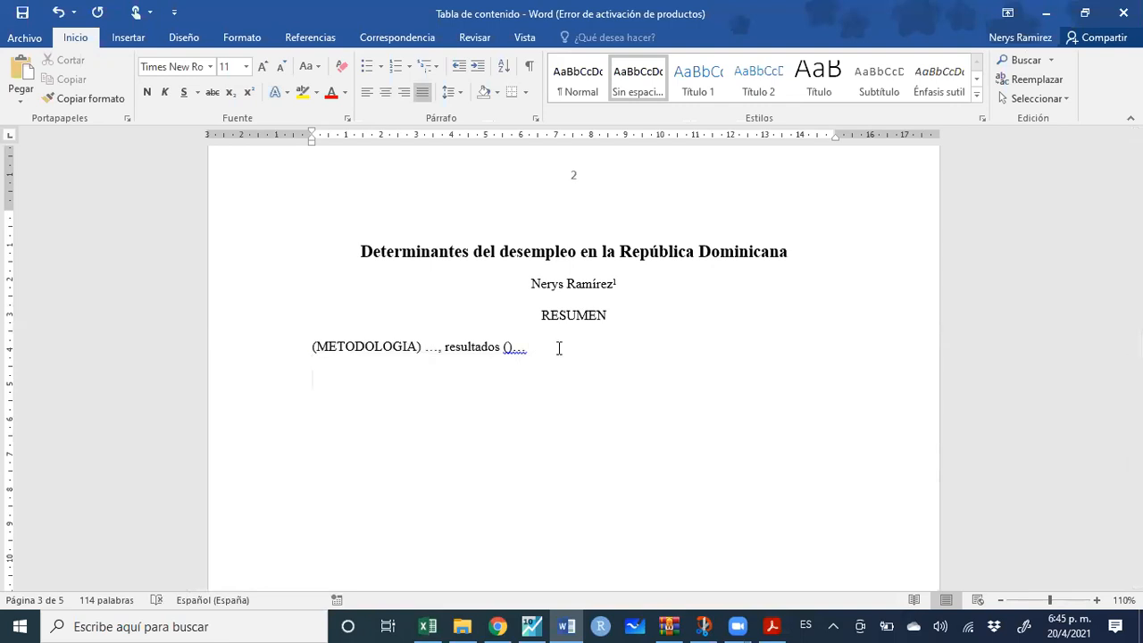
Type the keywords line 'Palabras claves: desempleo, logit, encuestas de hogares', correcting 'logir' to 'logit'
text(Palabras clavesÑ})
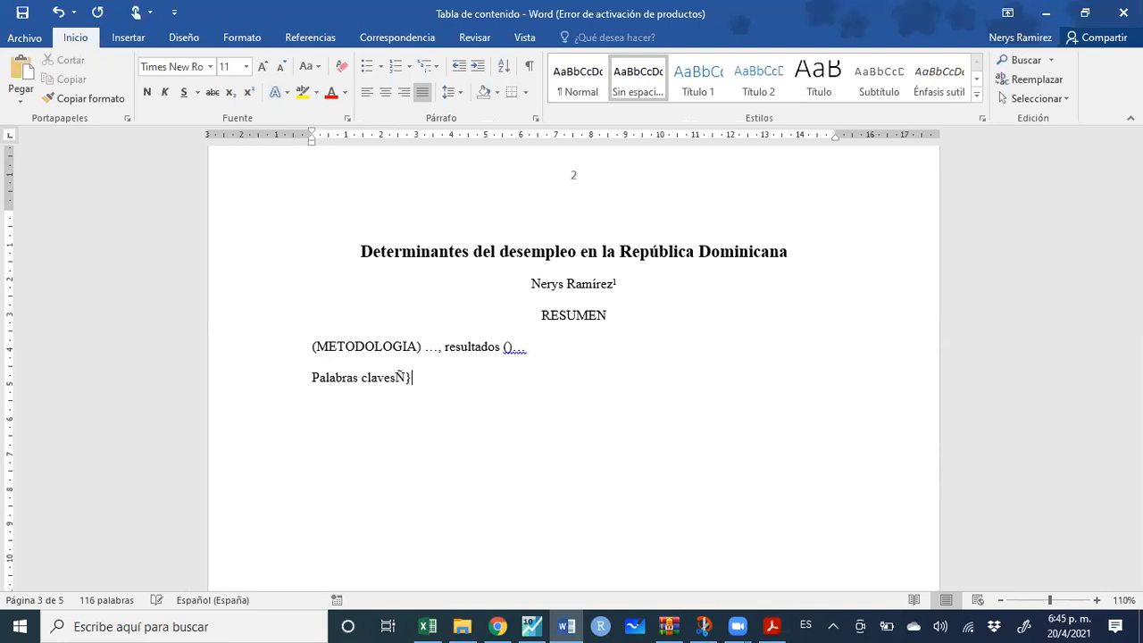
key(BackSpace)
key(BackSpace)
text(: desempleo, logir, )
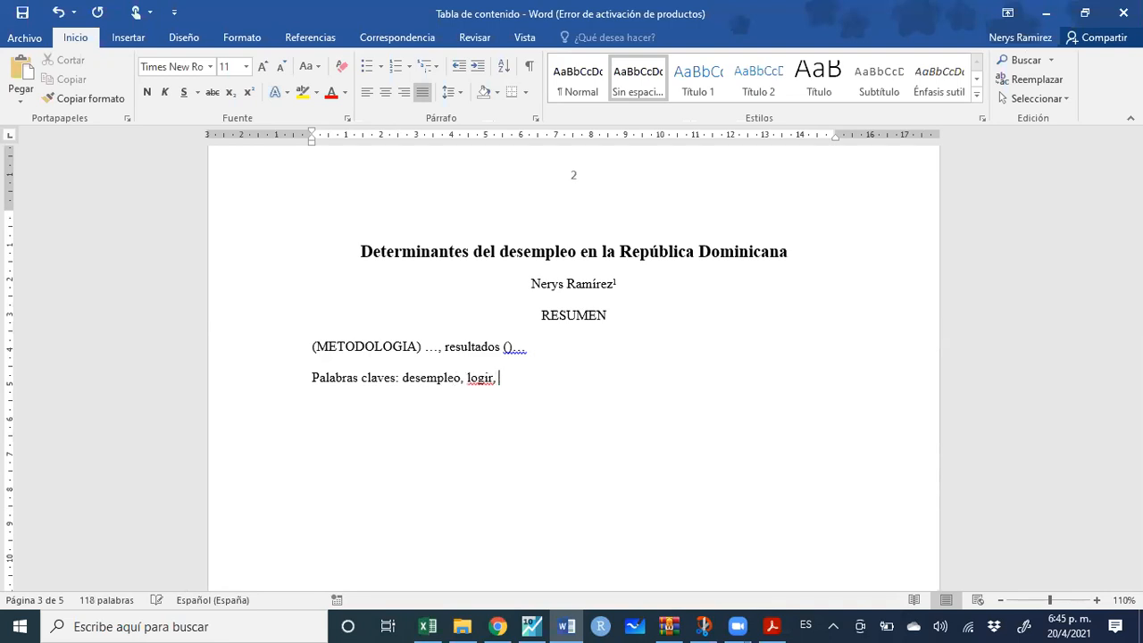
text(encuestas de hogares.)
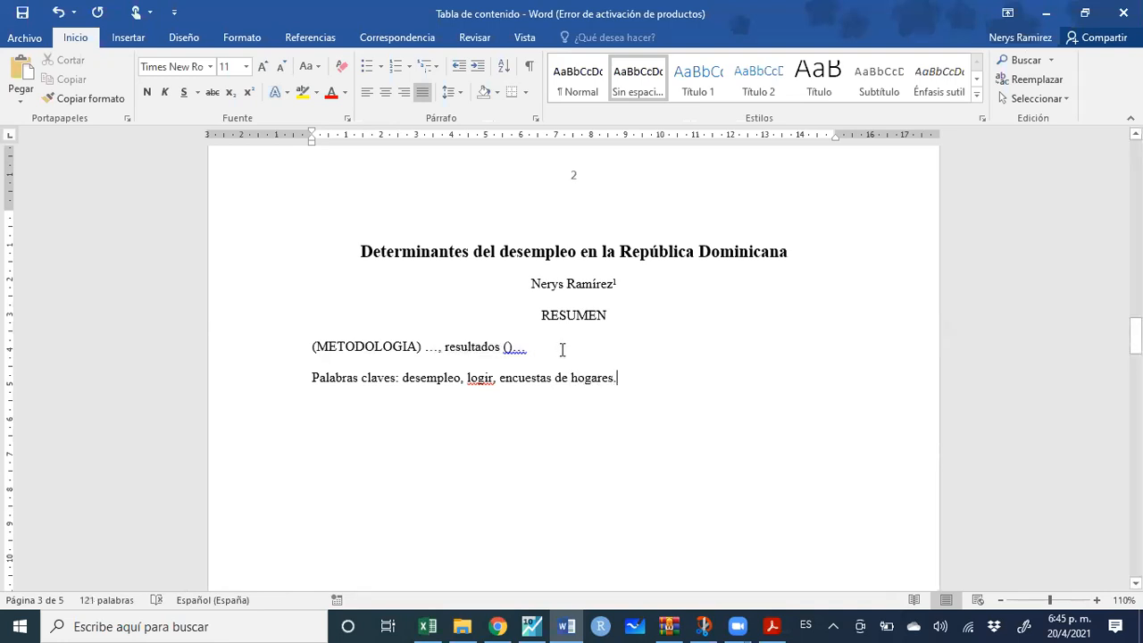
click(492, 377)
text(r)
key(BackSpace)
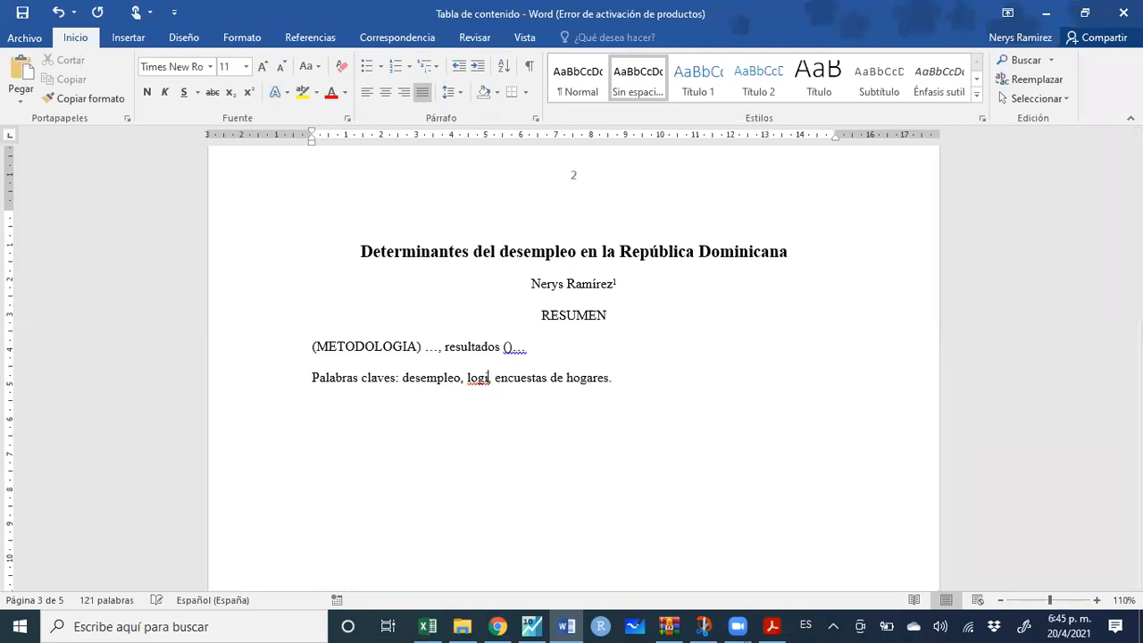
text(t)
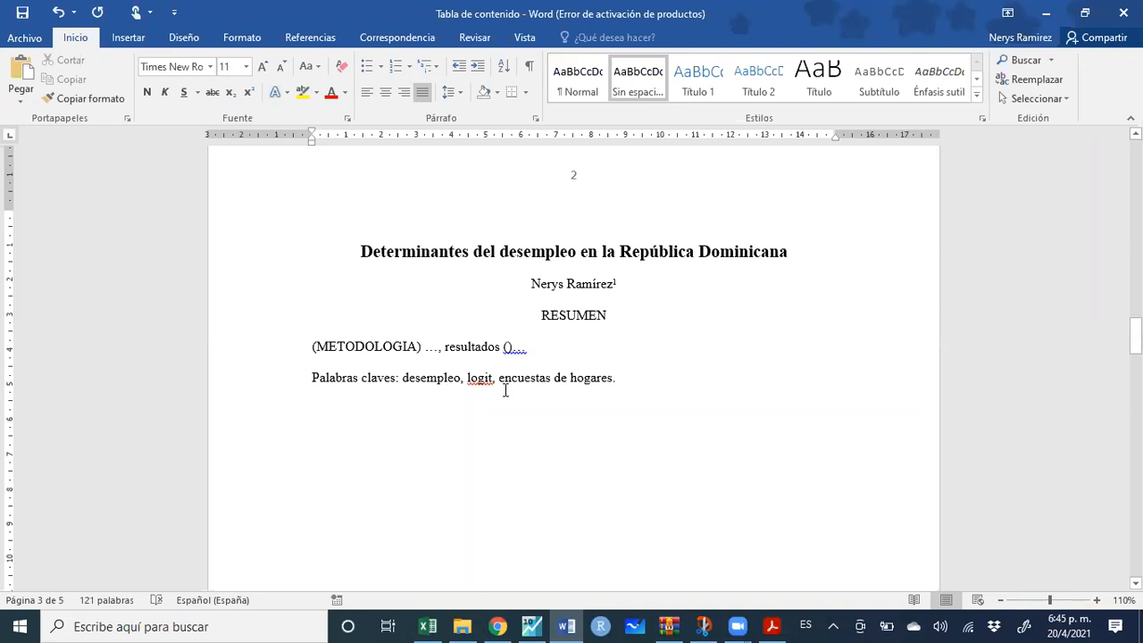
Indent the METODOLOGIA abstract line from the left with the ruler marker
click(540, 348)
drag(537, 349, 305, 351)
drag(313, 142, 328, 144)
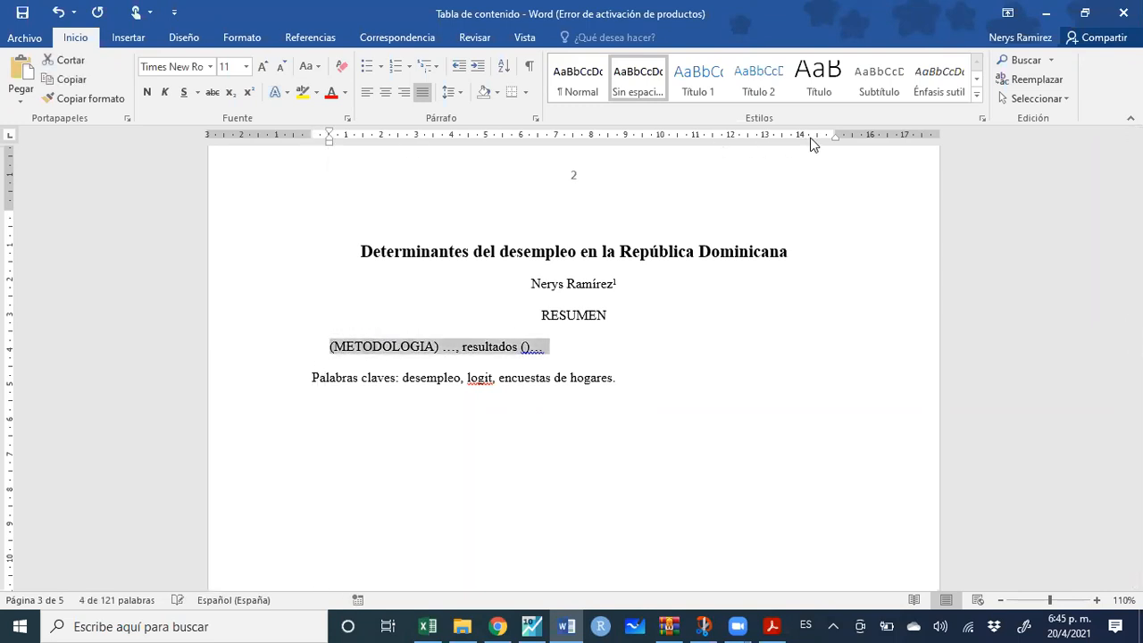
Indent the METODOLOGIA line from the right and shrink its text to size 10
drag(834, 143, 825, 144)
click(280, 67)
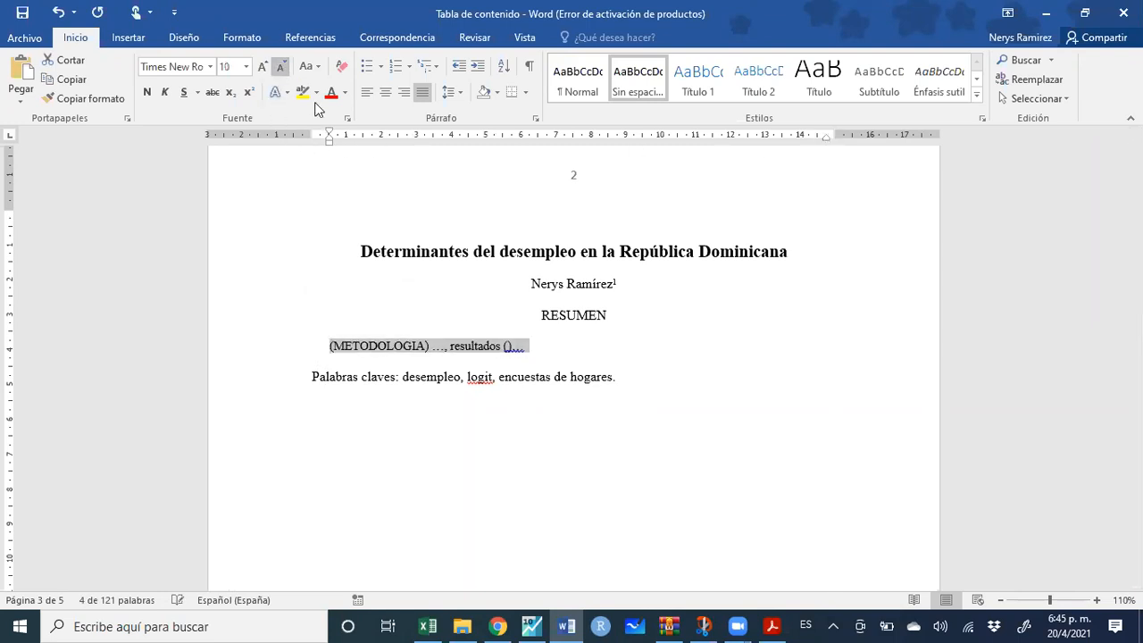
click(652, 374)
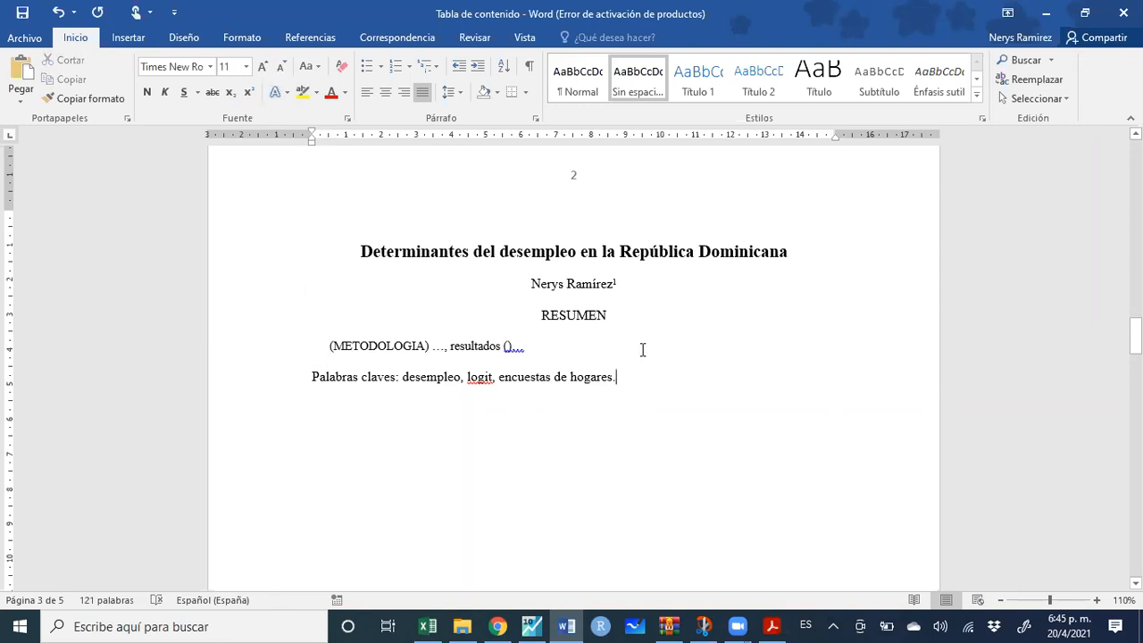
Add a left-aligned 'UASD' affiliation line under the author, then delete that text
click(640, 283)
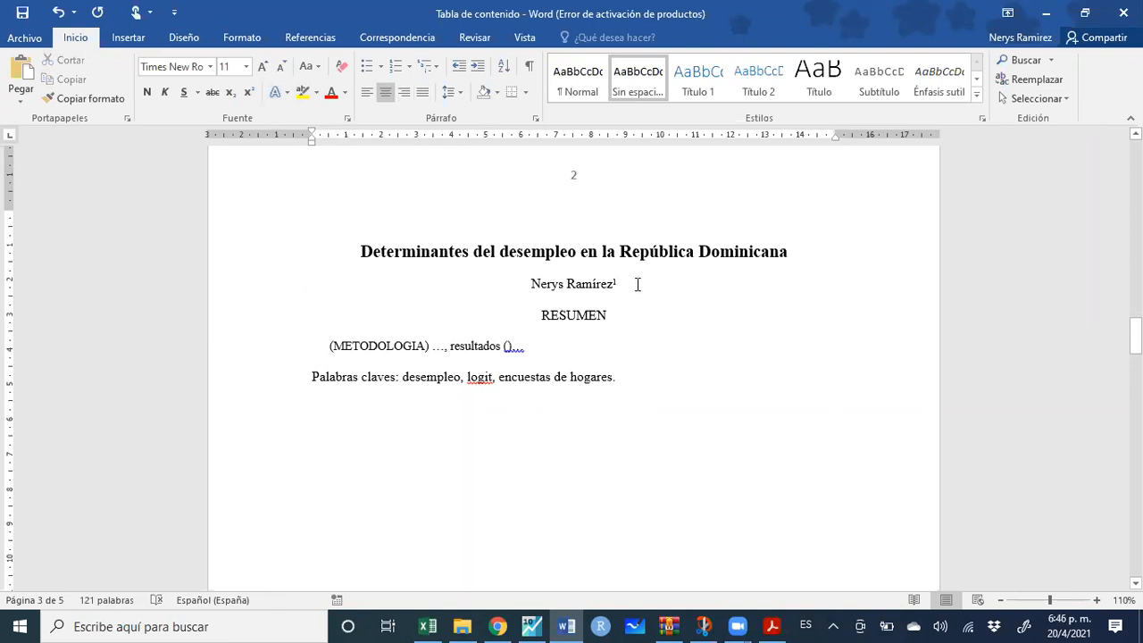
key(Return)
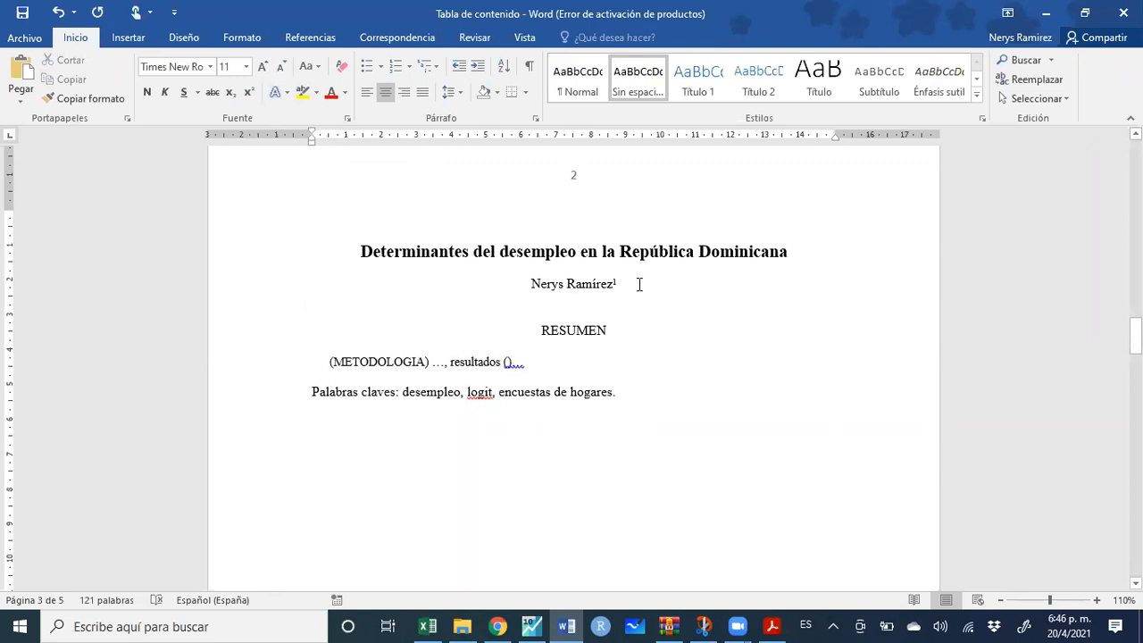
text(in)
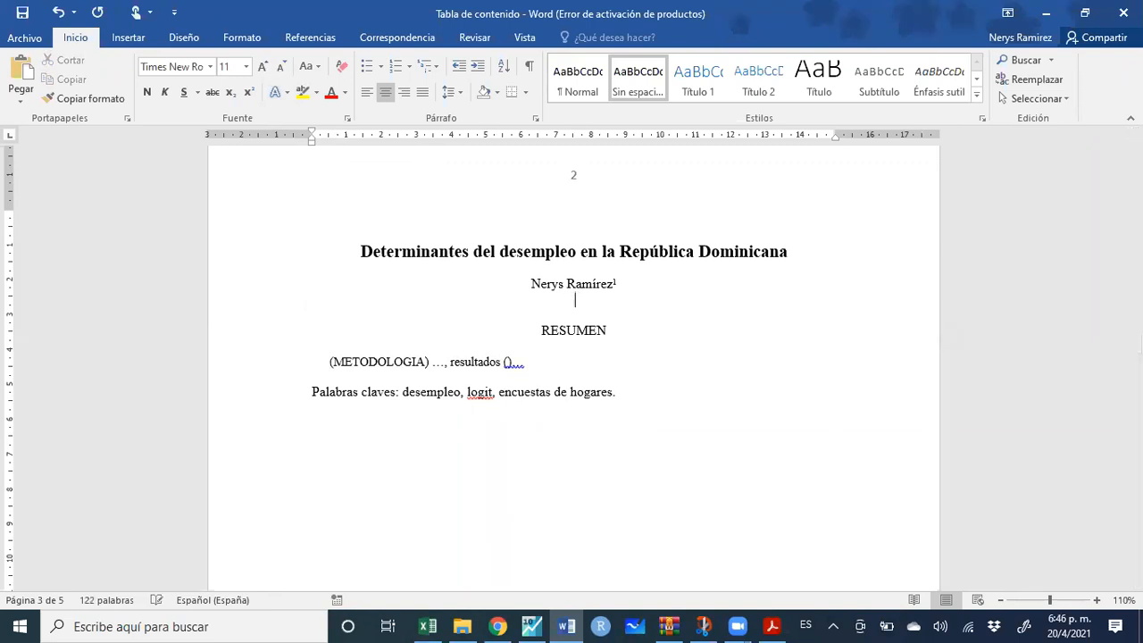
key(ctrl+q)
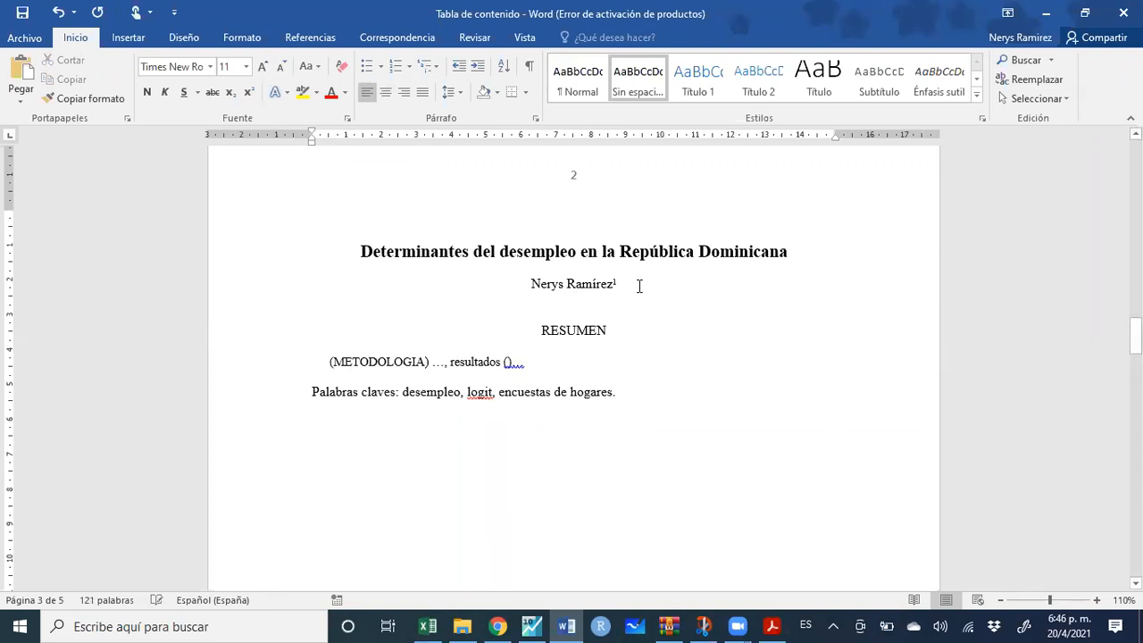
text(UASD)
key(BackSpace)
key(BackSpace)
key(BackSpace)
key(BackSpace)
key(BackSpace)
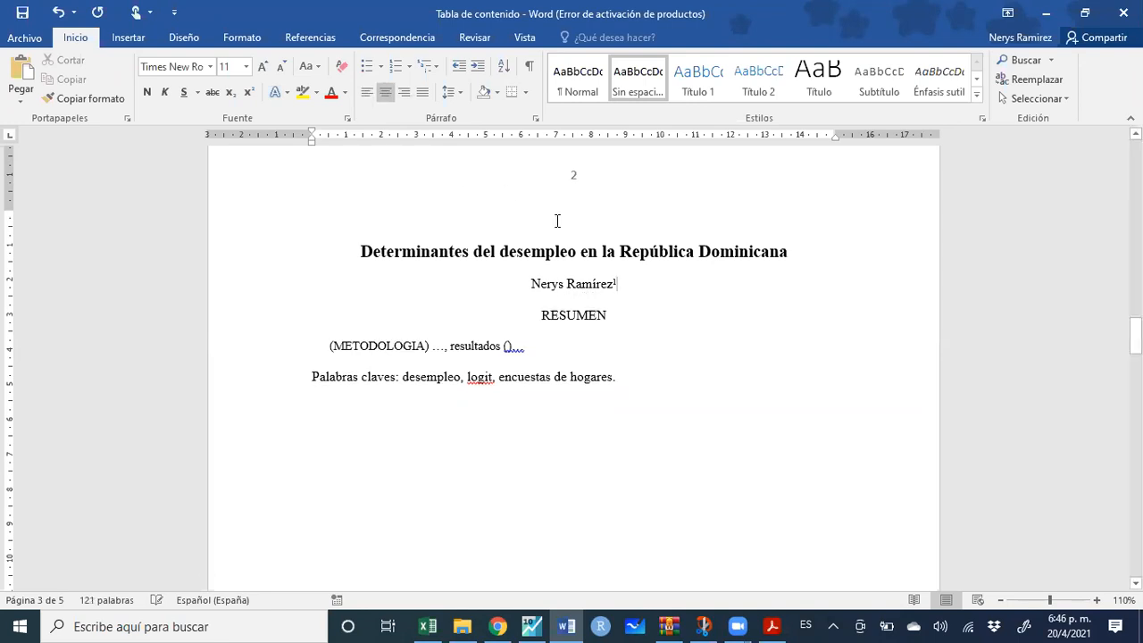
Make the 'Palabras claves' label bold
click(628, 380)
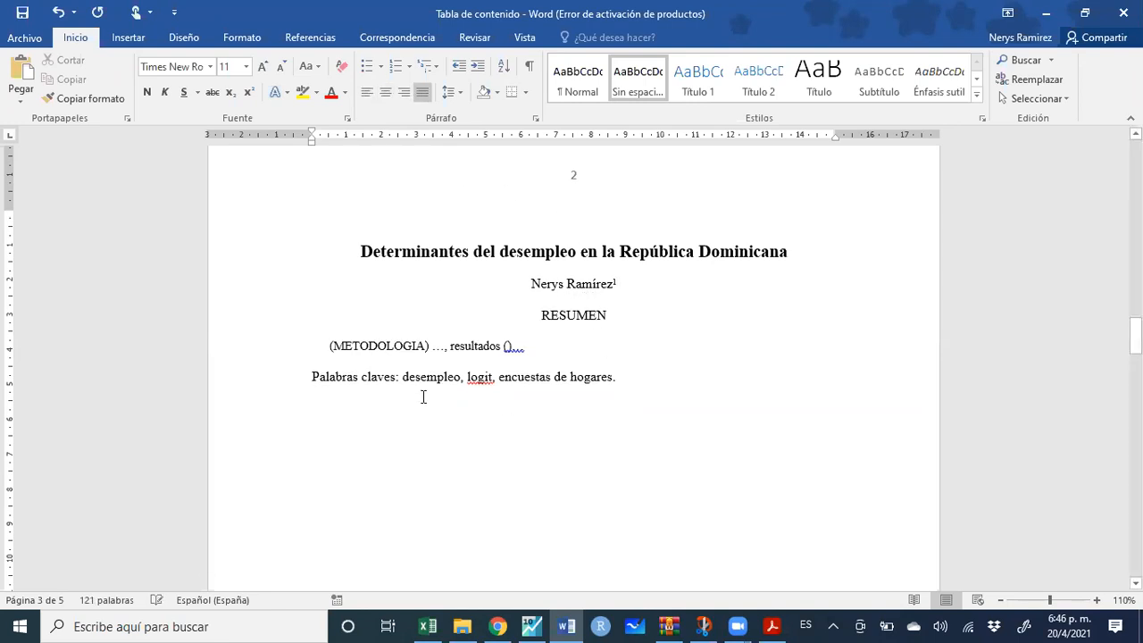
drag(396, 379, 313, 381)
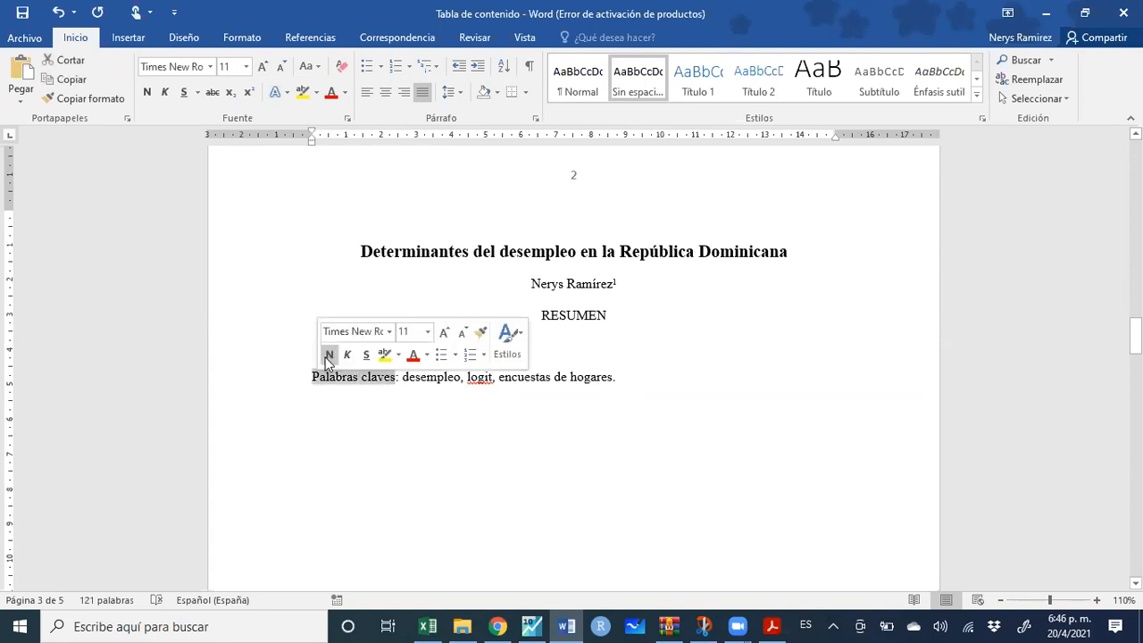
click(329, 355)
click(645, 379)
Add a 'Clasificacion JEL:' line beneath the keywords
key(Return)
text(Cl)
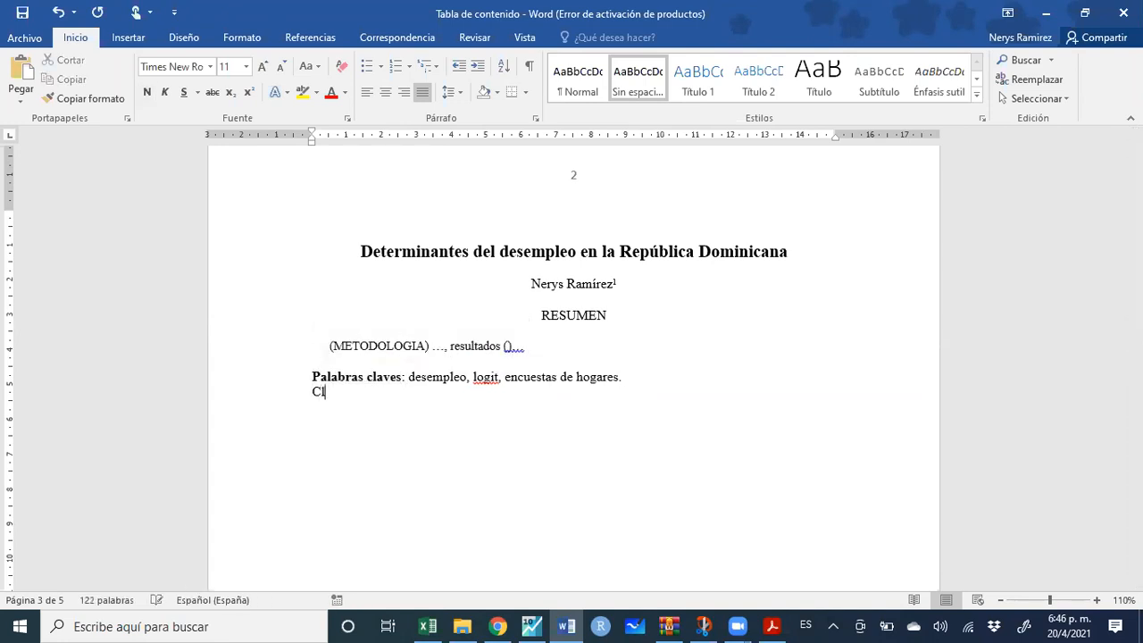
text(aseifica)
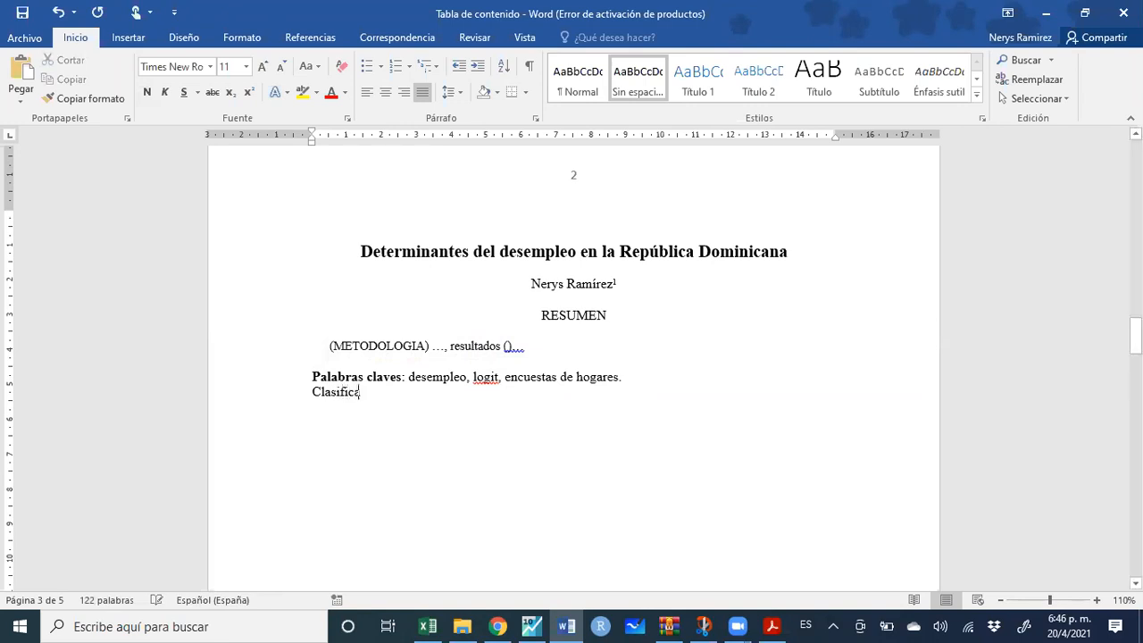
text(cion JEL)
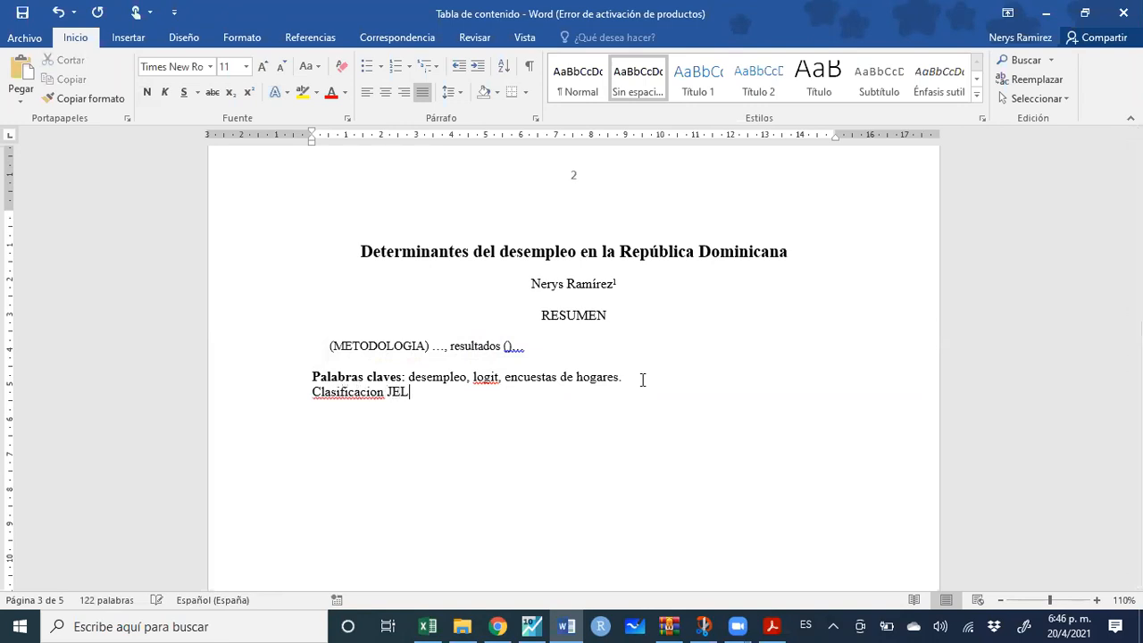
text(Ñ)
key(BackSpace)
click(497, 626)
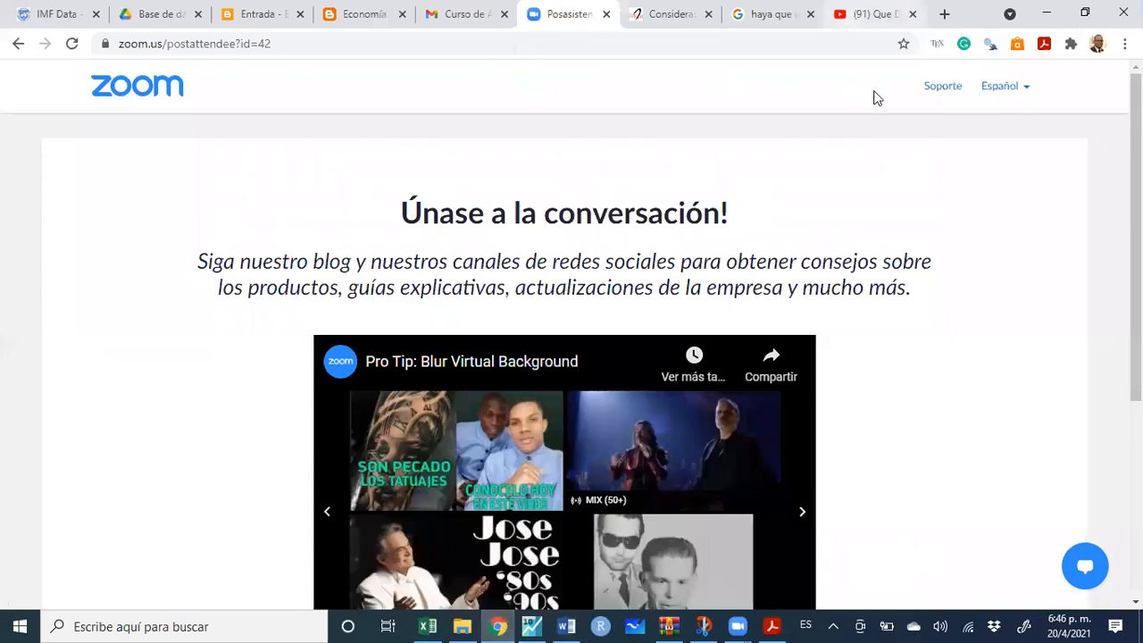
Search for 'clasificacion jel' in a new tab and open the AEA JEL Codes page
click(873, 14)
key(ctrl+t)
text(clas)
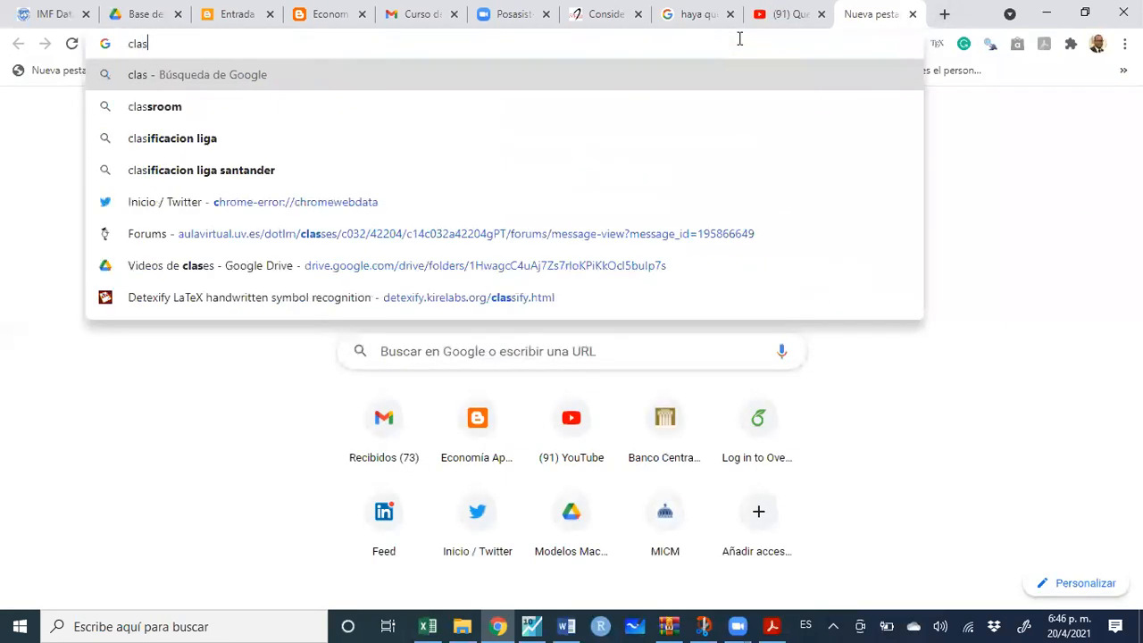
text(ificacion jel)
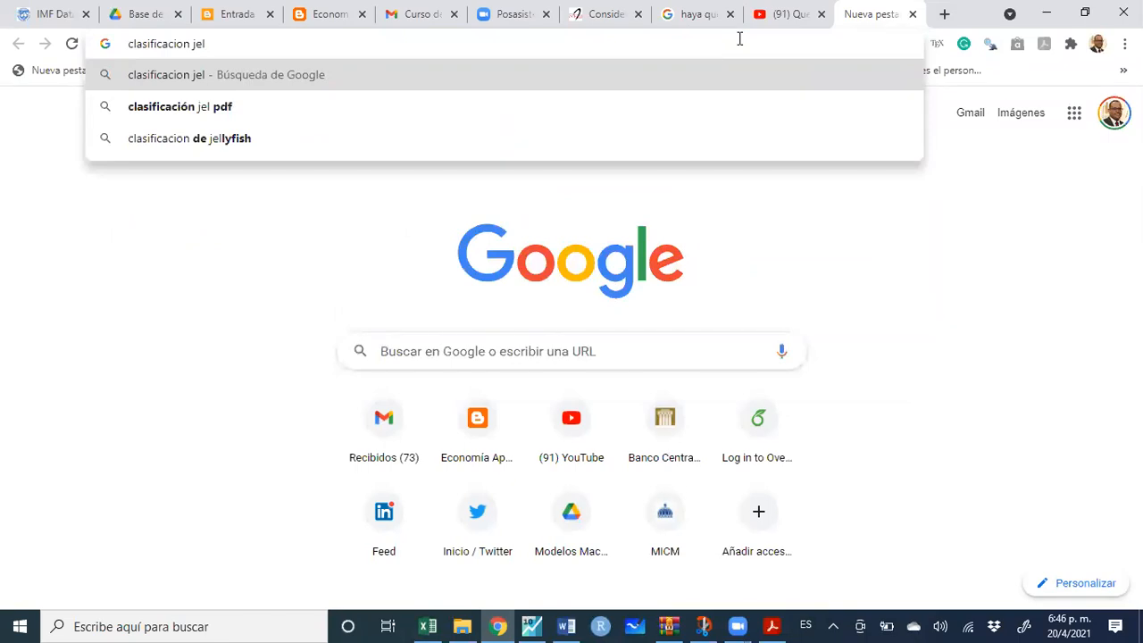
key(Return)
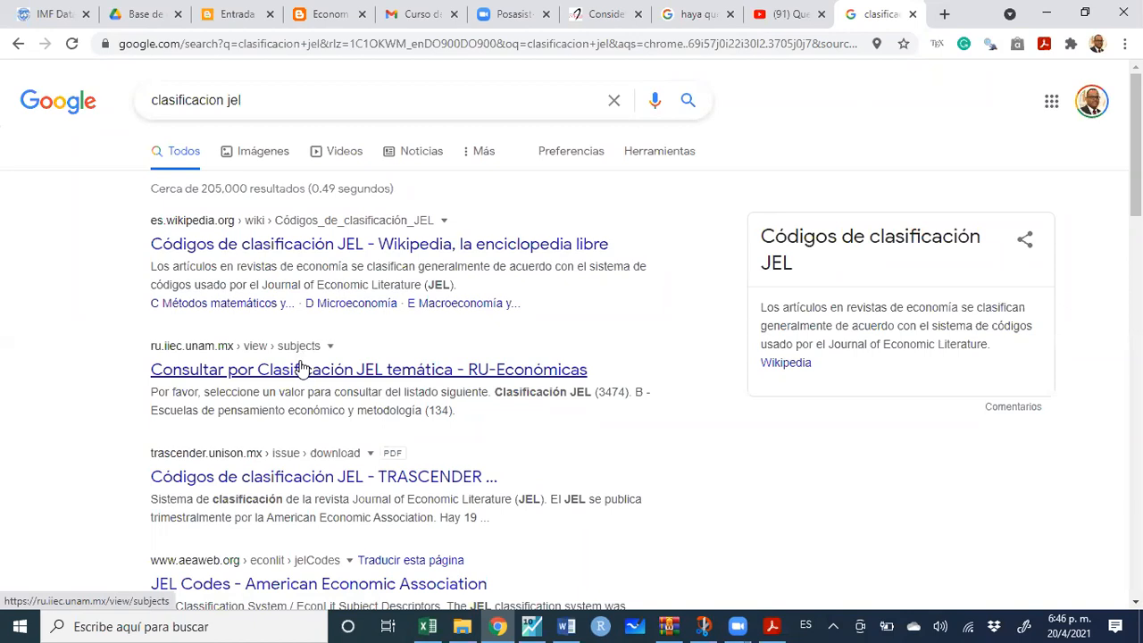
click(363, 586)
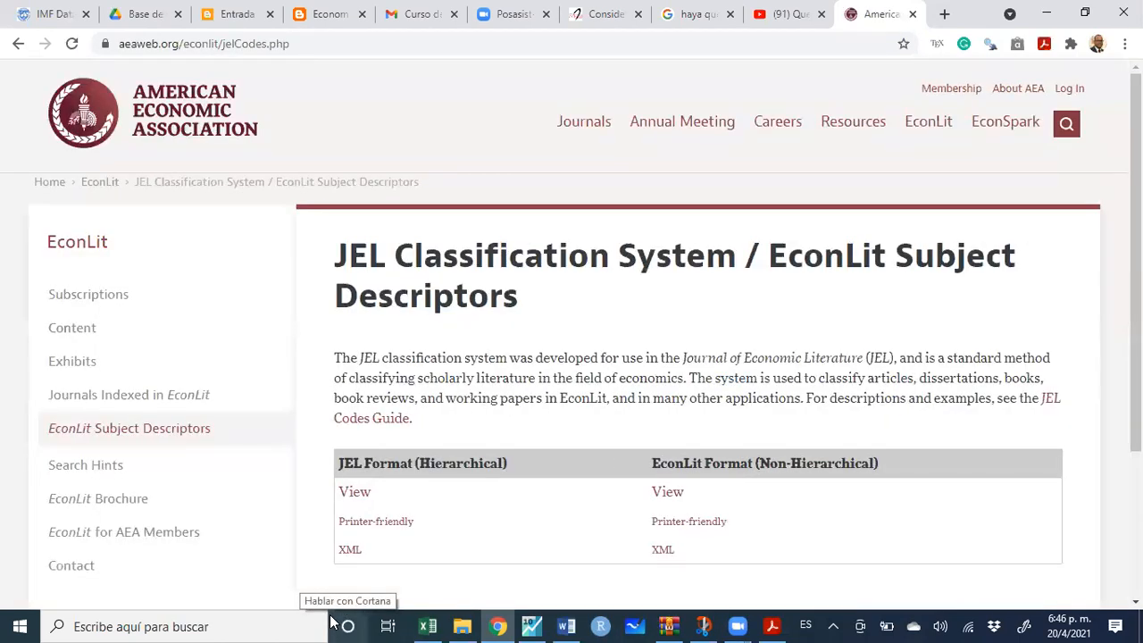
scroll(390, 388, down, 1)
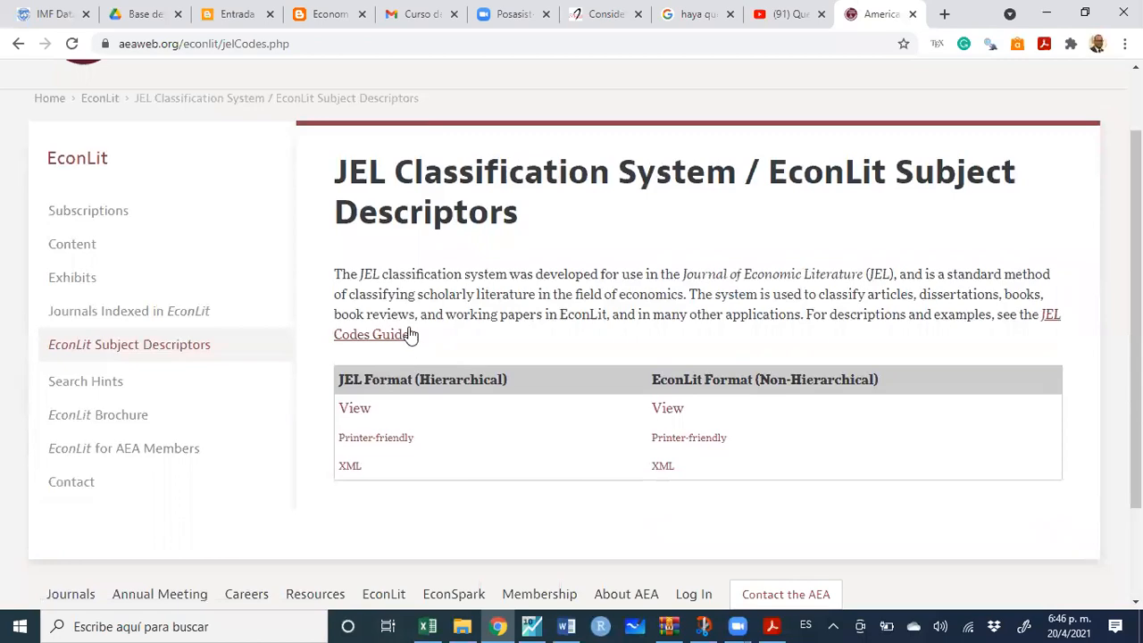
Check the PDF guide's JEL reference, then return to the JEL Codes page
click(772, 625)
scroll(507, 320, down, 1)
scroll(506, 321, down, 15)
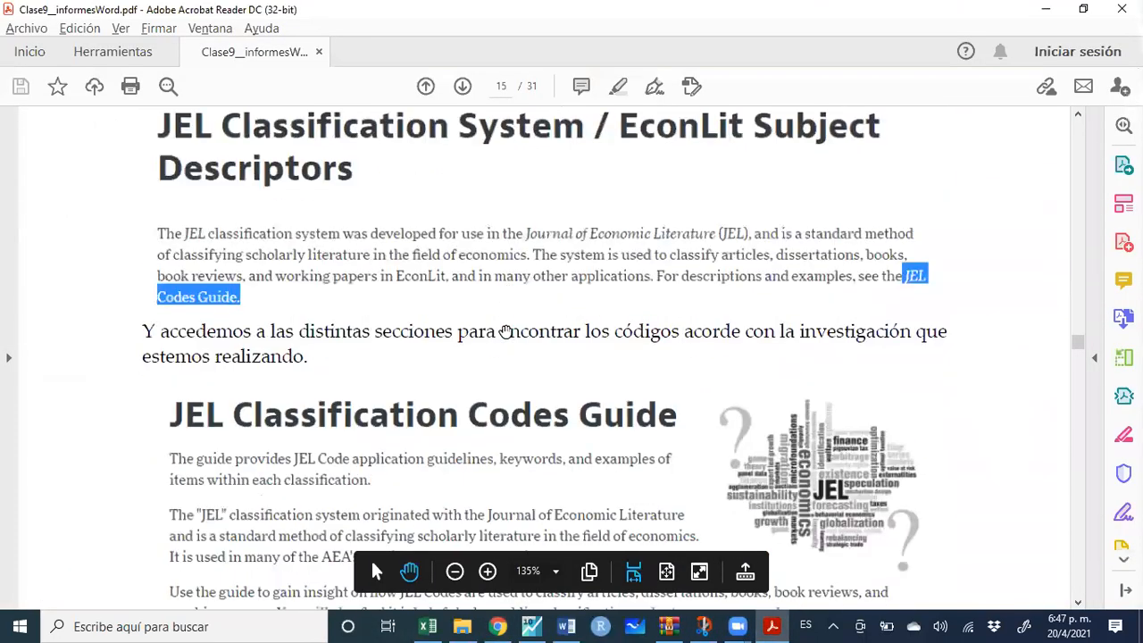
scroll(506, 331, down, 11)
scroll(507, 331, up, 16)
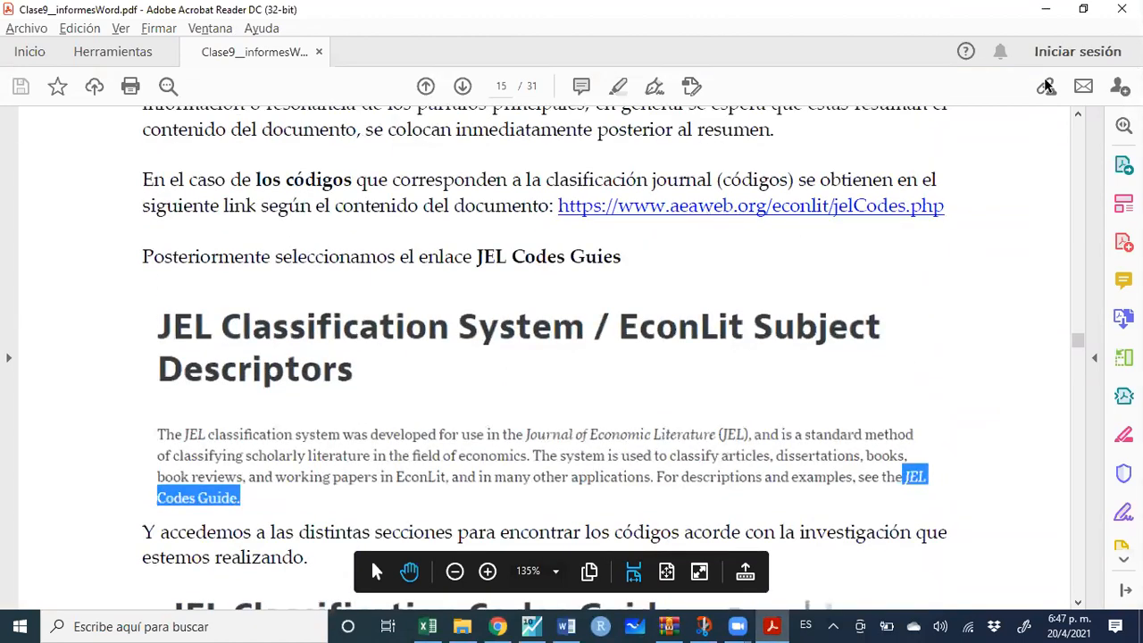
click(1045, 9)
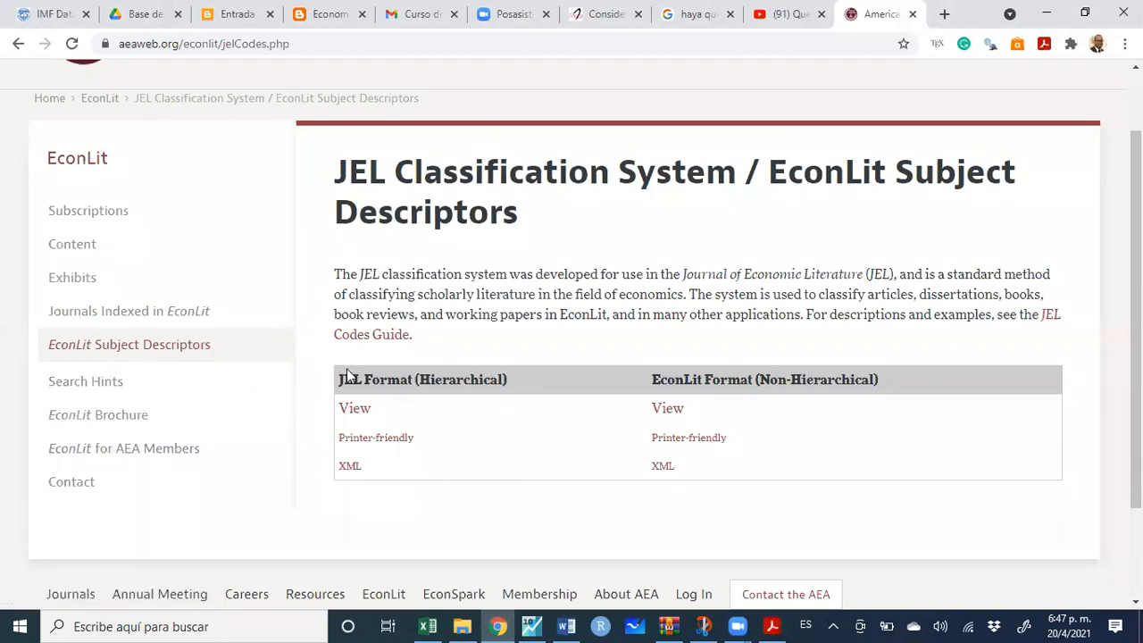
Open the JEL Codes Guide and browse its categories, expanding D Microeconomics
click(363, 338)
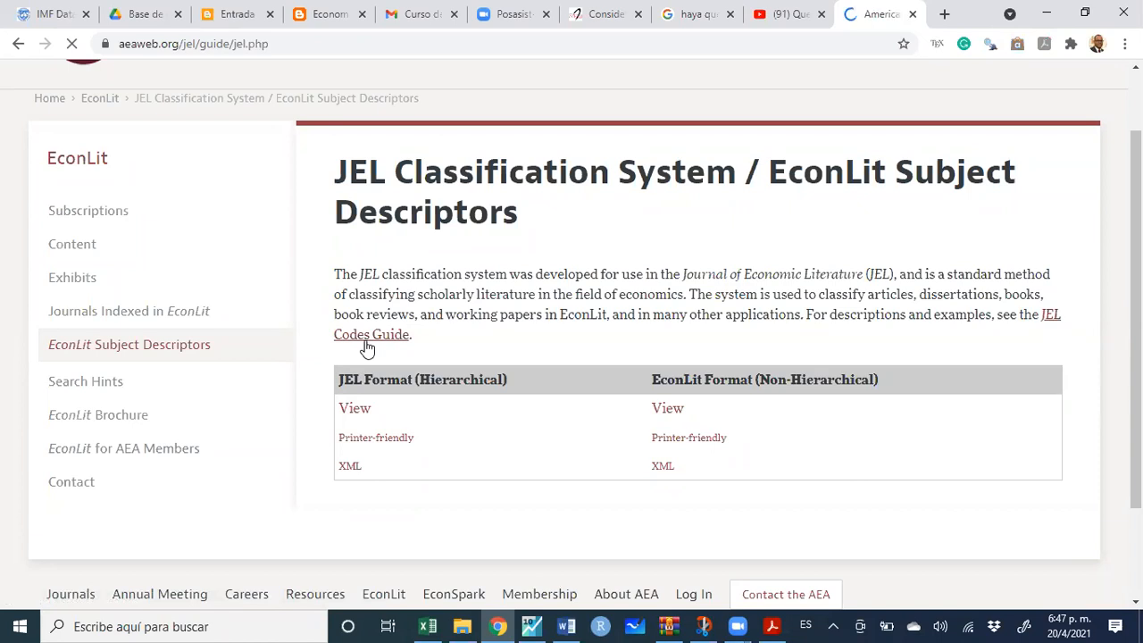
scroll(370, 352, down, 3)
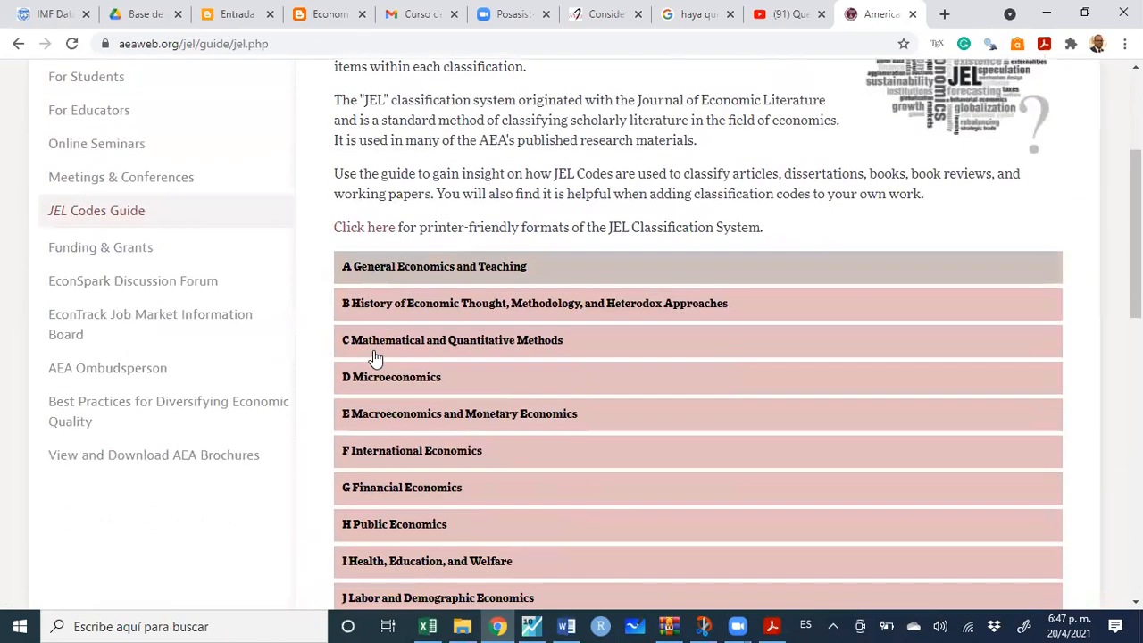
scroll(375, 358, down, 1)
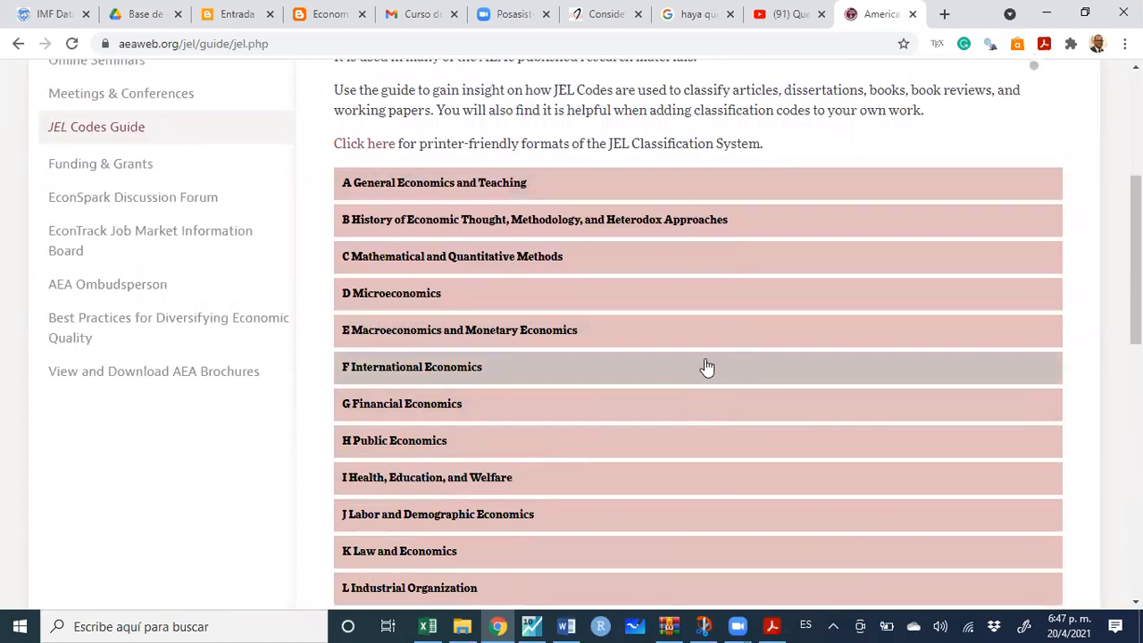
scroll(574, 341, down, 1)
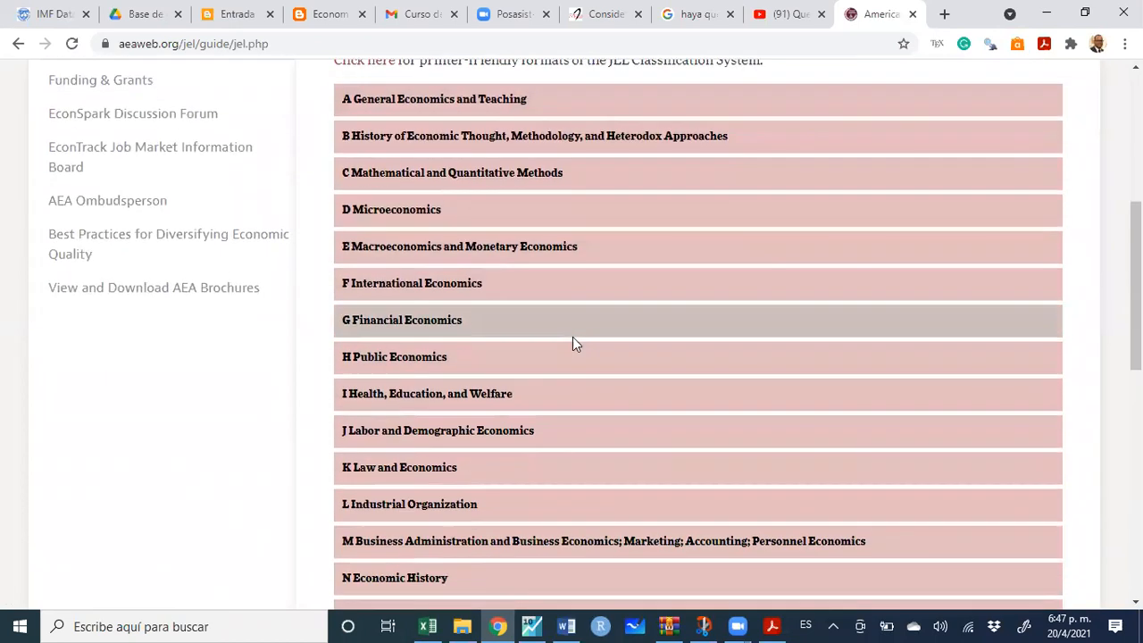
scroll(574, 341, down, 1)
scroll(574, 346, up, 1)
scroll(574, 346, up, 1)
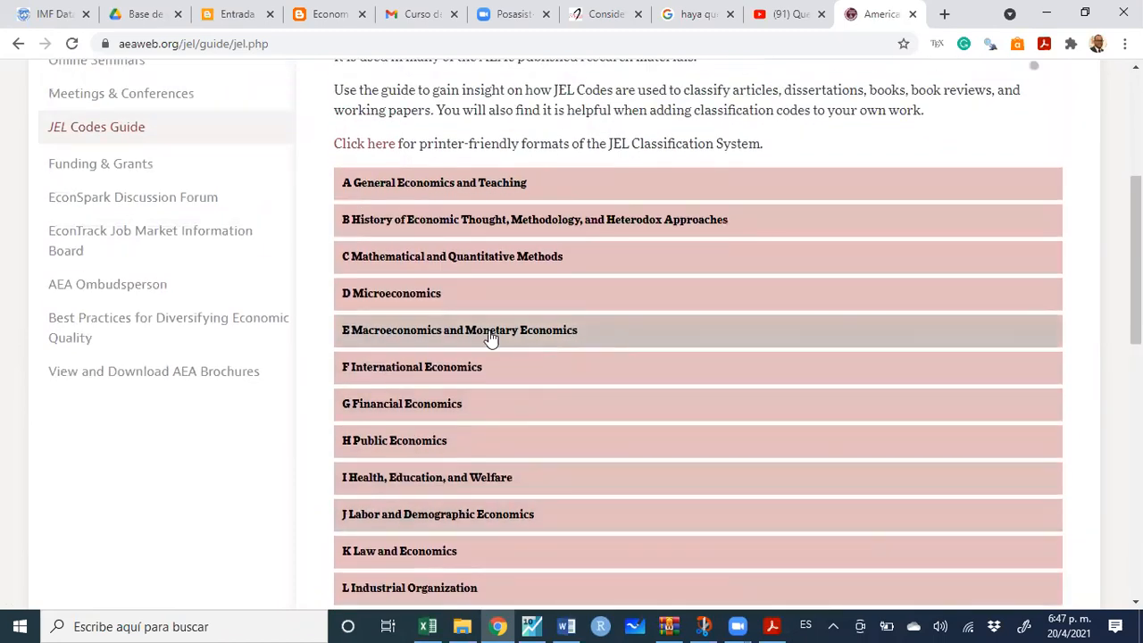
click(432, 295)
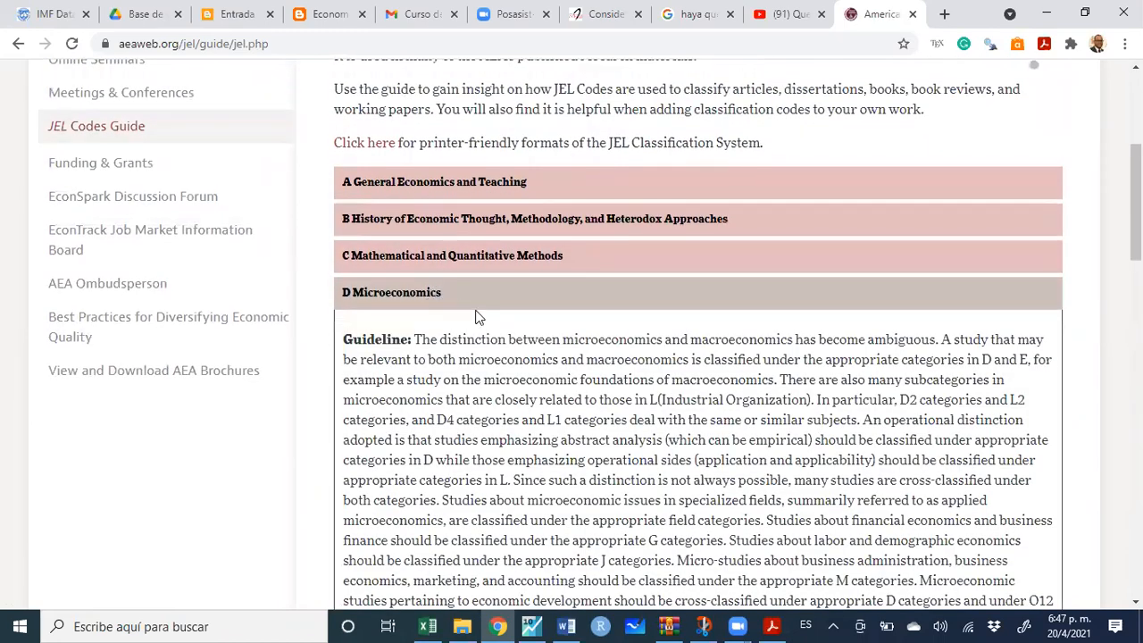
scroll(477, 312, down, 6)
scroll(480, 315, down, 1)
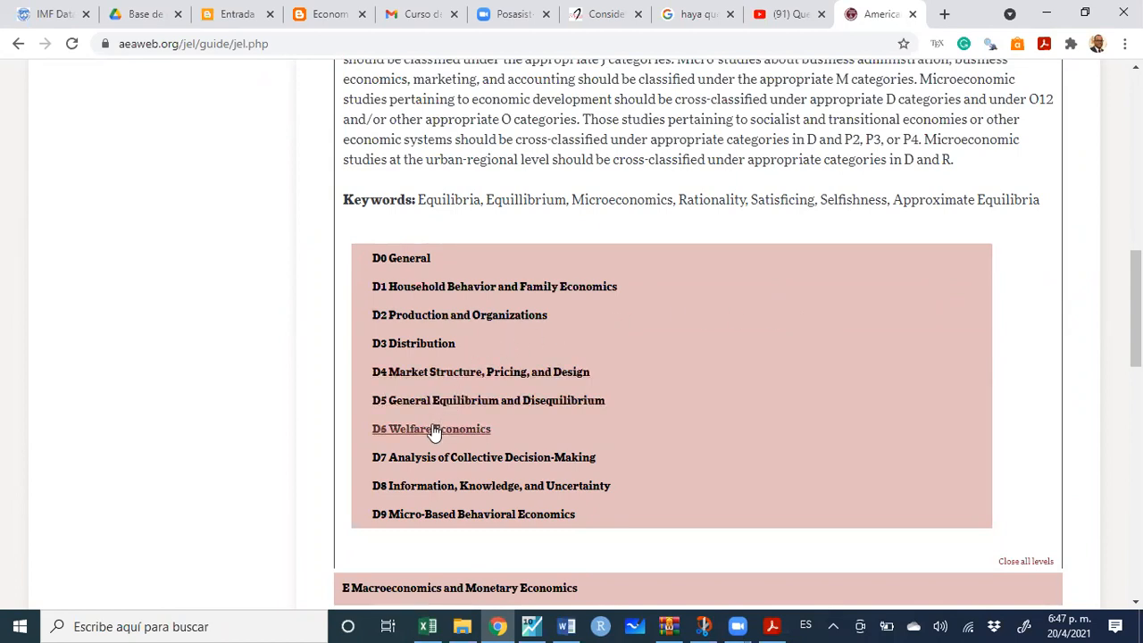
scroll(410, 259, up, 1)
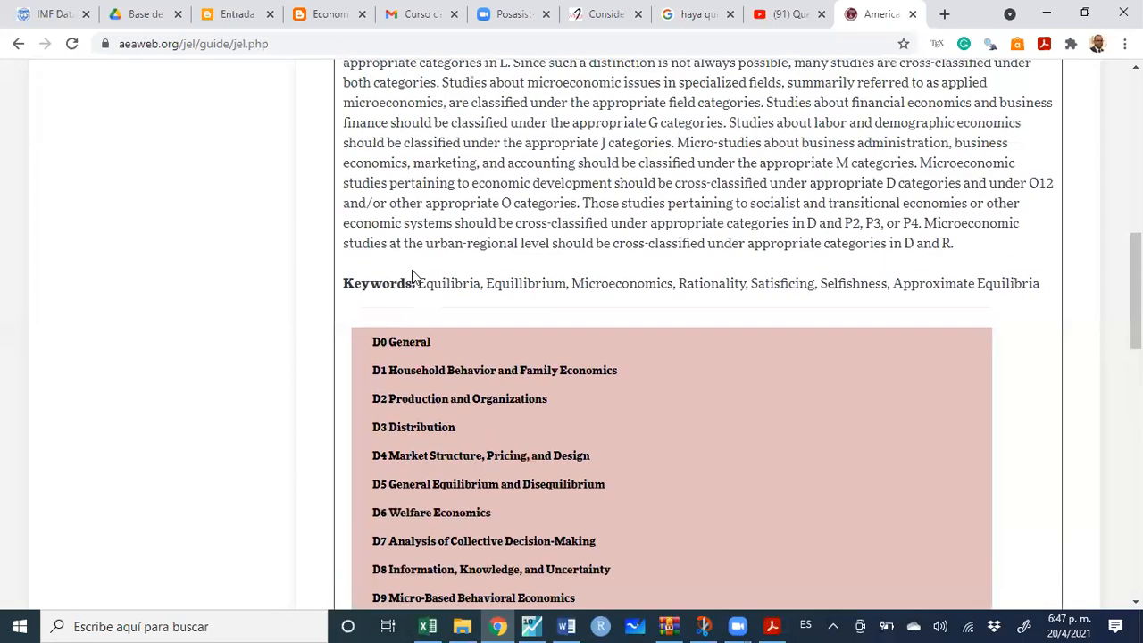
scroll(411, 270, up, 4)
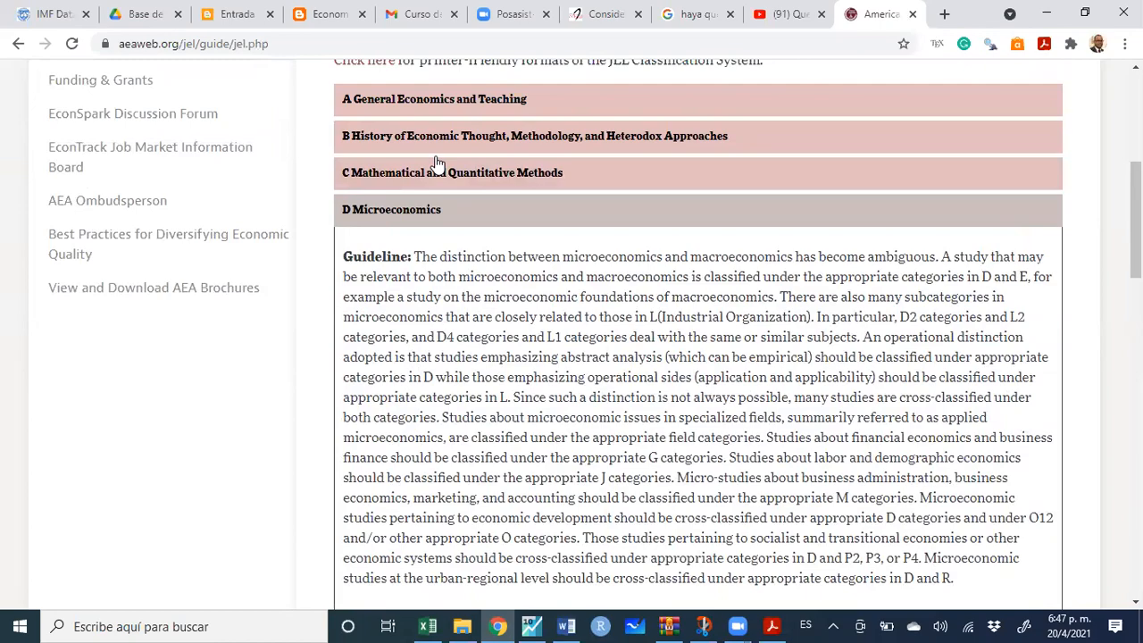
scroll(438, 190, up, 4)
scroll(438, 220, down, 2)
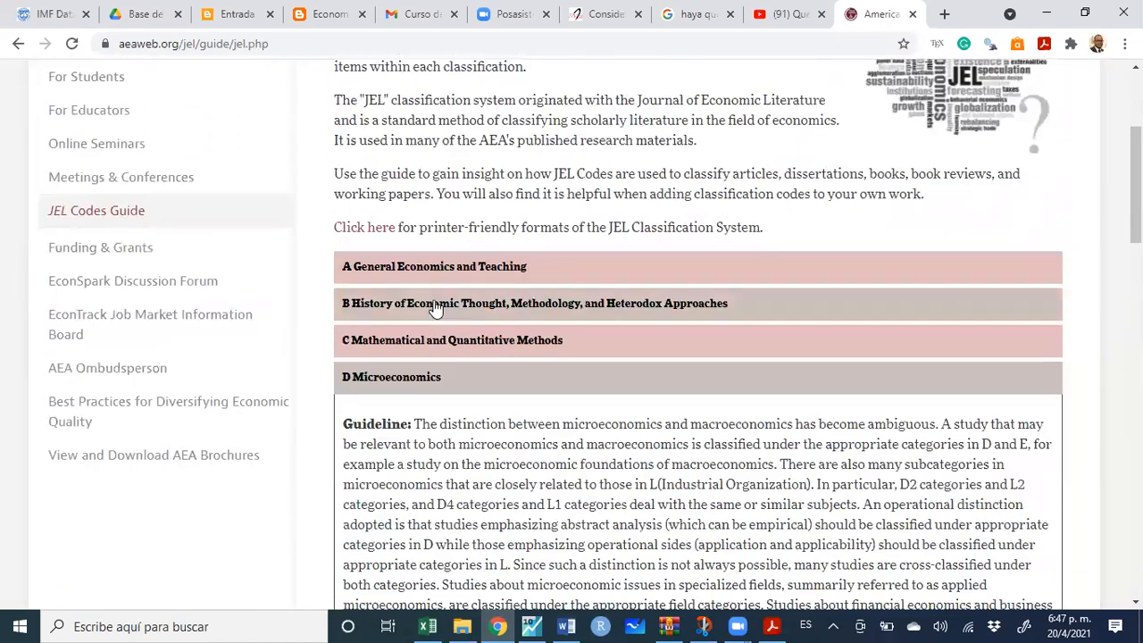
Expand C, C1 and C10 General, and select the code C100
click(449, 339)
scroll(449, 348, down, 1)
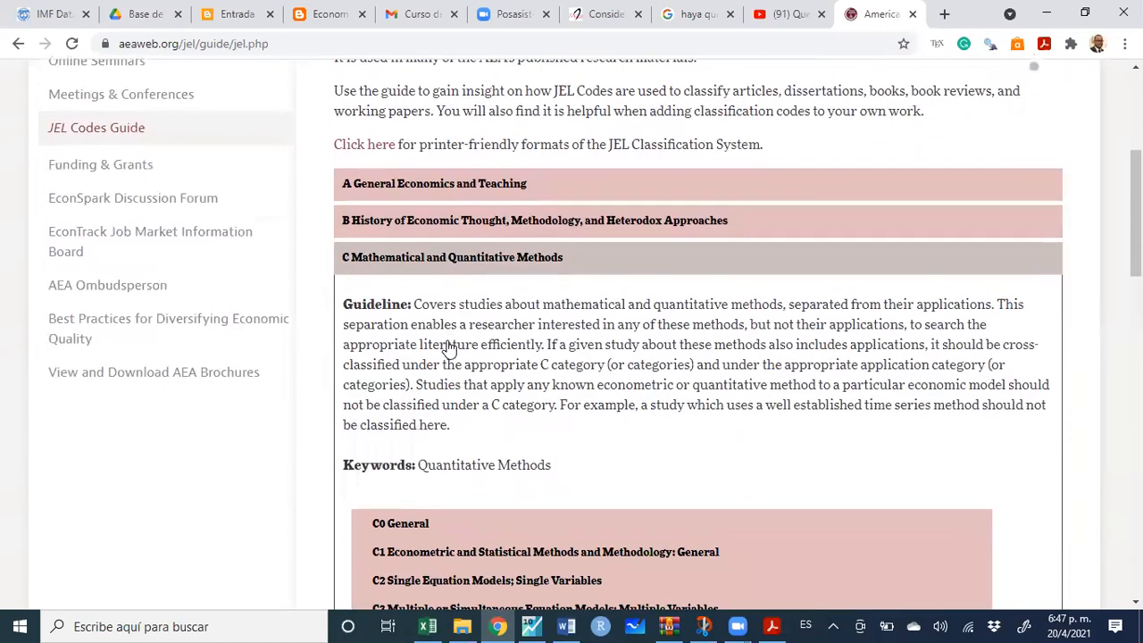
scroll(449, 348, down, 2)
click(479, 386)
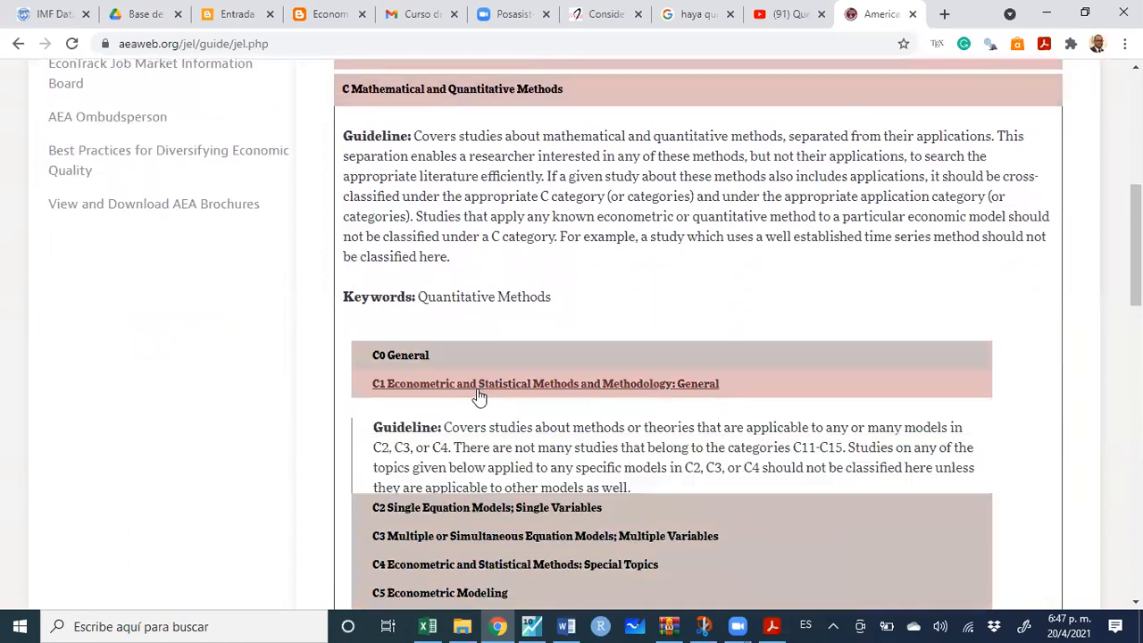
scroll(479, 397, down, 2)
scroll(478, 368, down, 2)
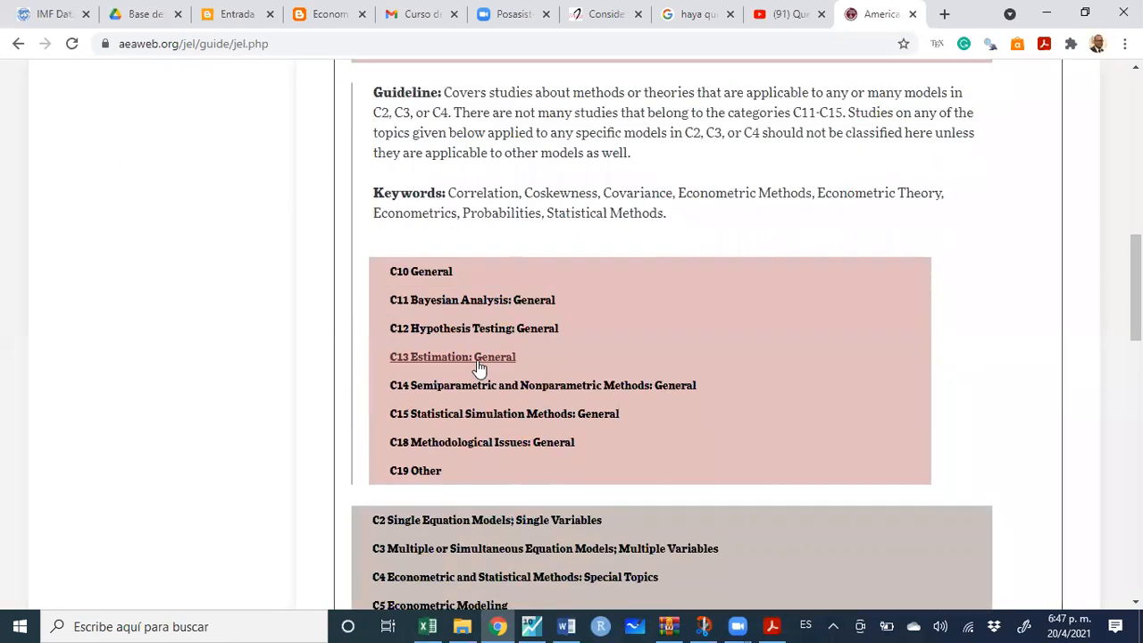
click(447, 286)
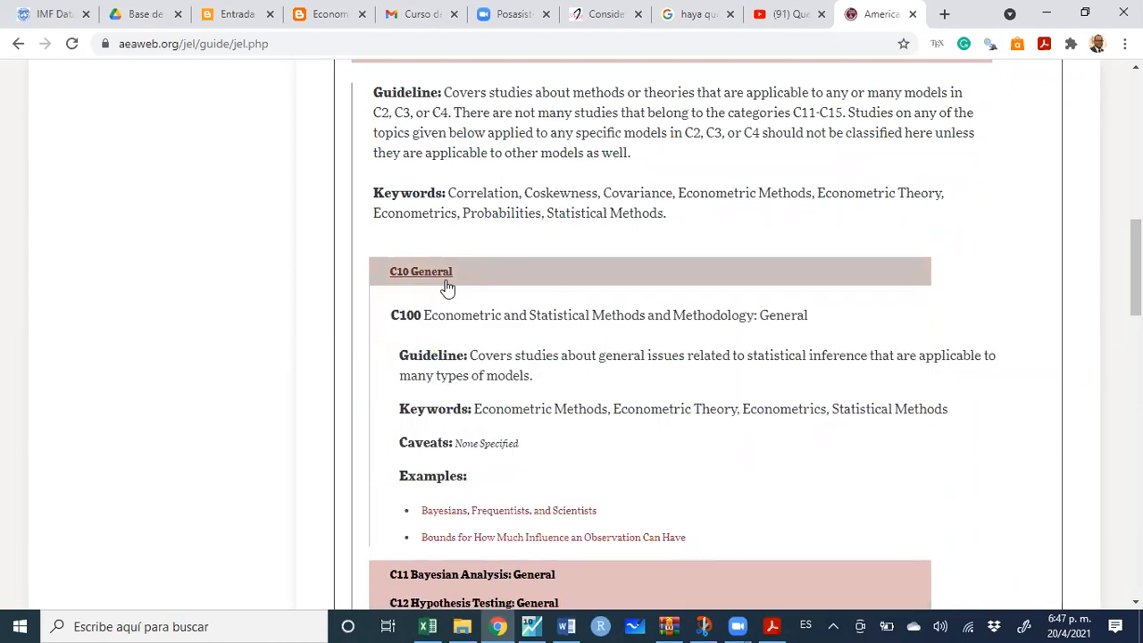
scroll(446, 300, down, 2)
drag(393, 148, 420, 157)
key(ctrl+c)
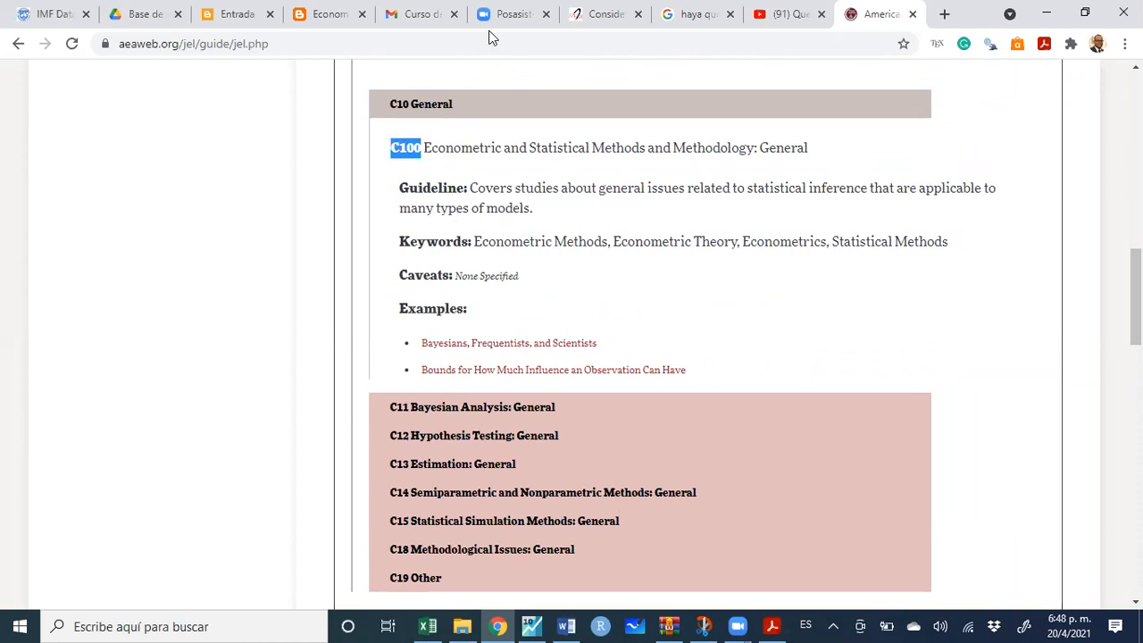
click(566, 626)
Paste C100 after 'Clasificacion JEL:' so it matches the line's plain formatting
key(ctrl+v)
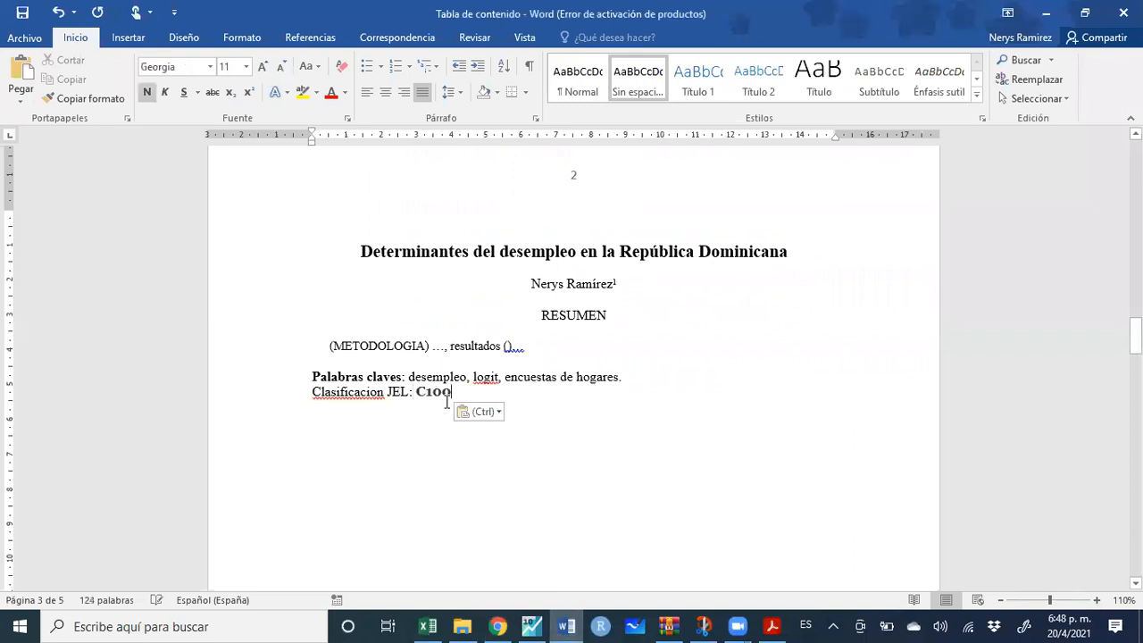
drag(455, 393, 418, 397)
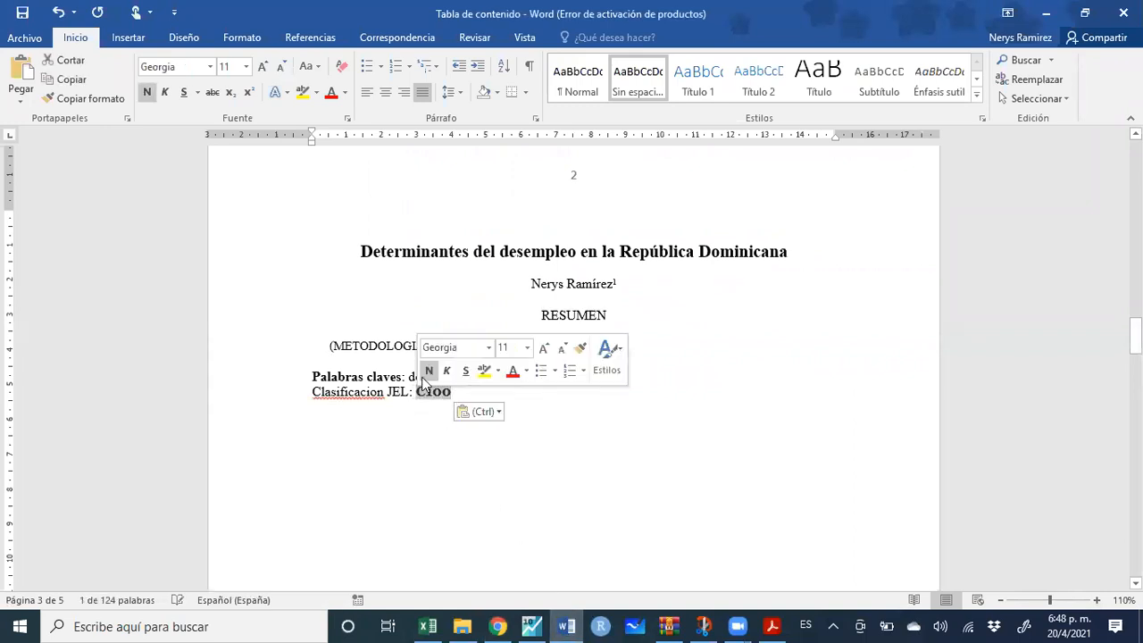
click(479, 402)
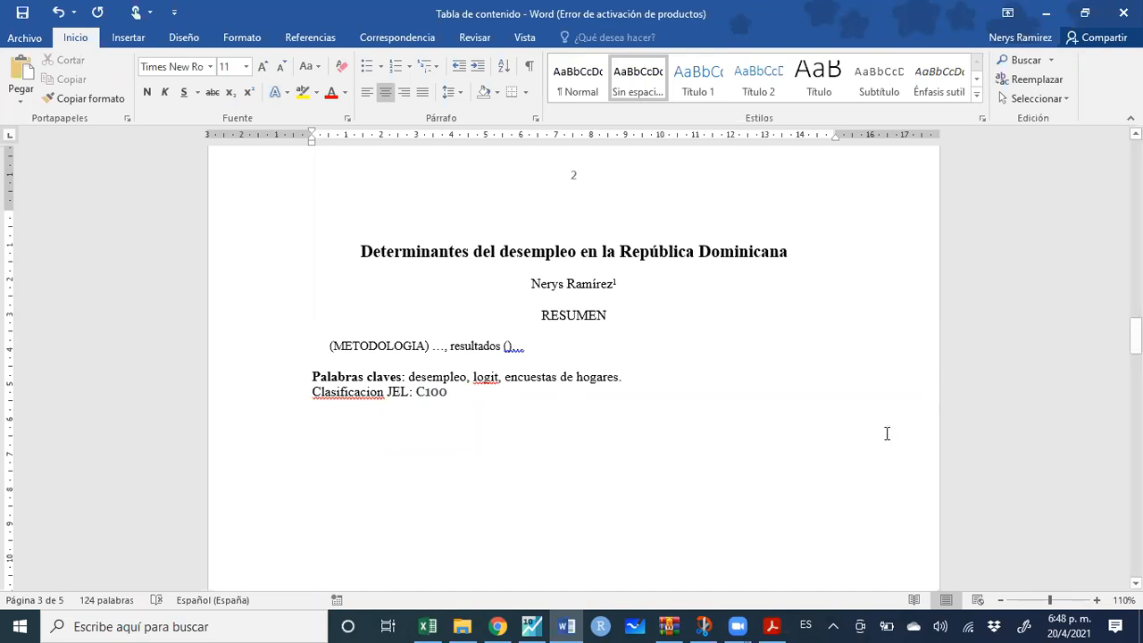
Scroll up in the PDF guide and zoom it out to 100%
click(784, 623)
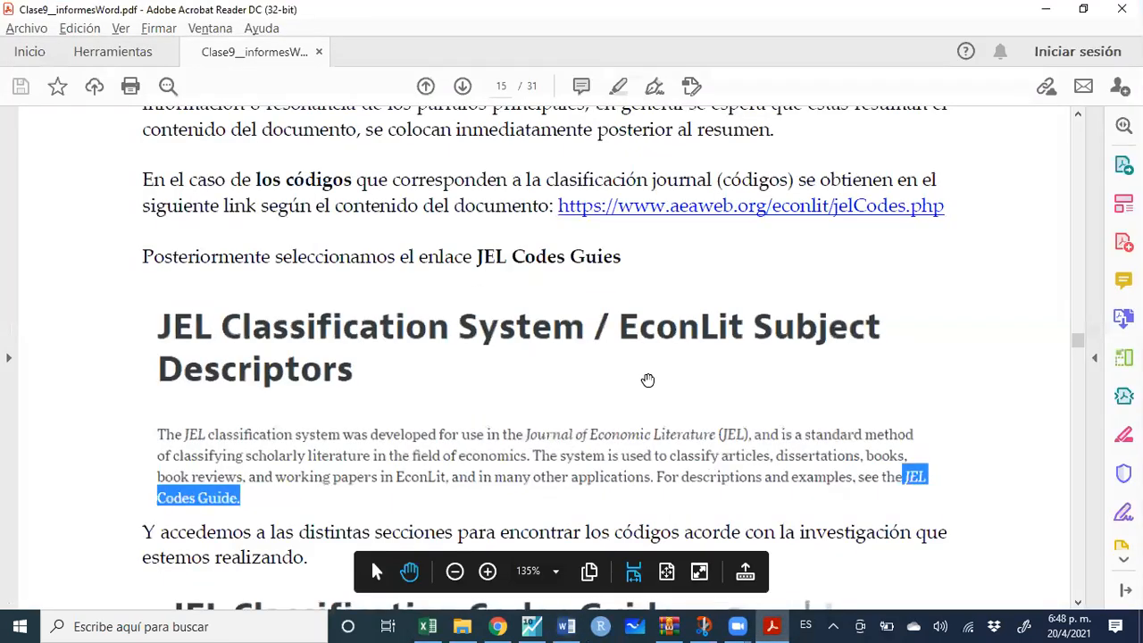
scroll(647, 379, up, 5)
scroll(646, 379, up, 5)
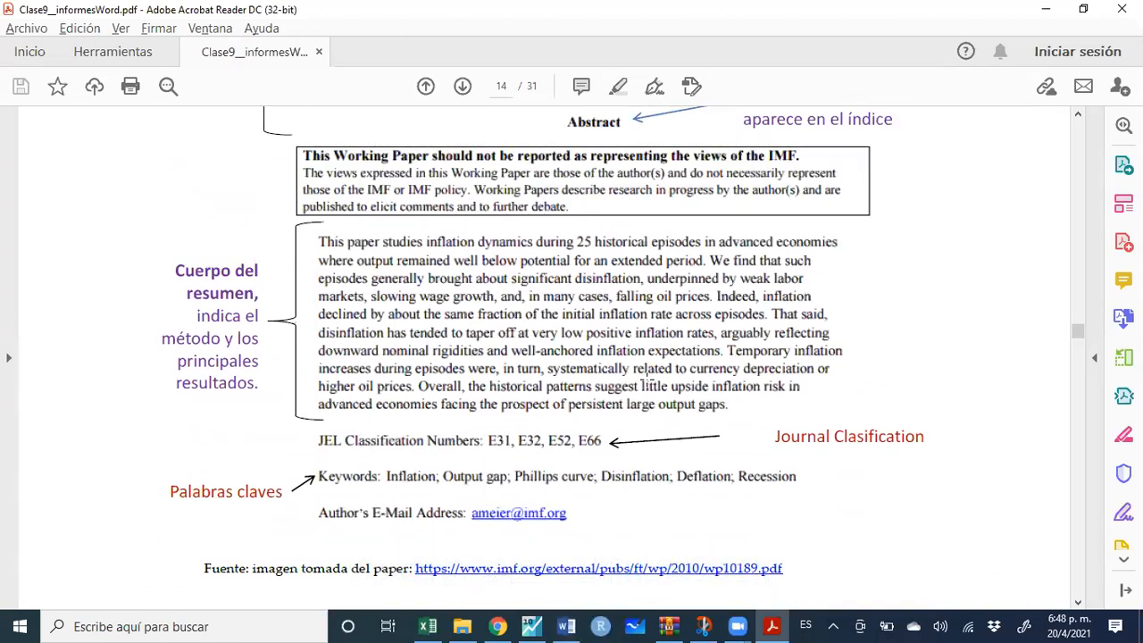
scroll(646, 384, up, 1)
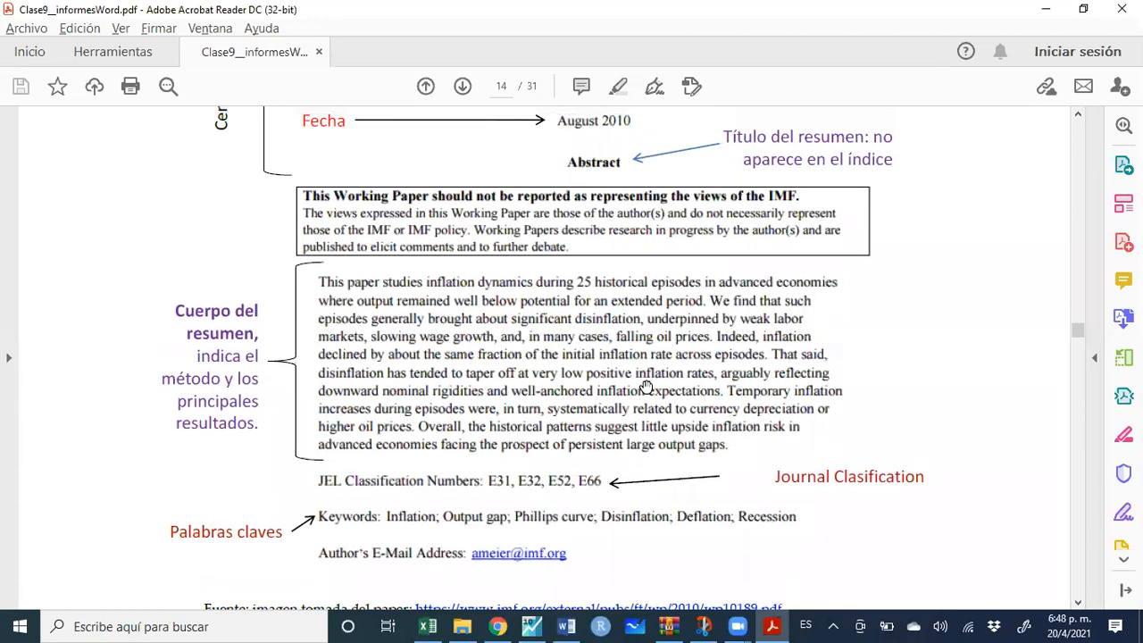
scroll(645, 390, up, 4)
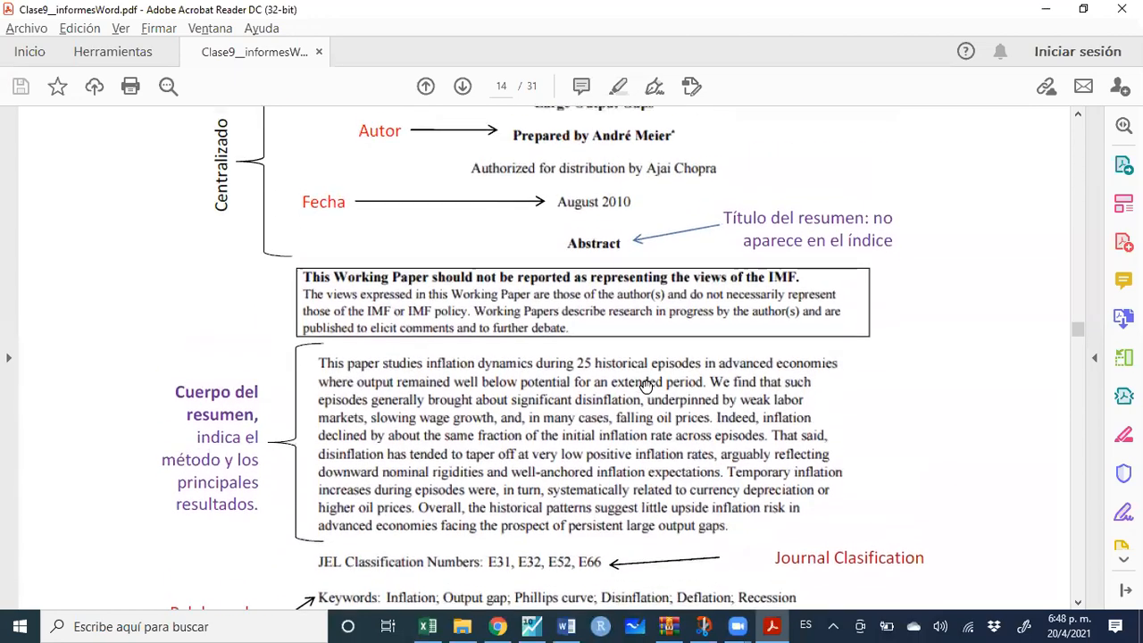
scroll(646, 384, up, 3)
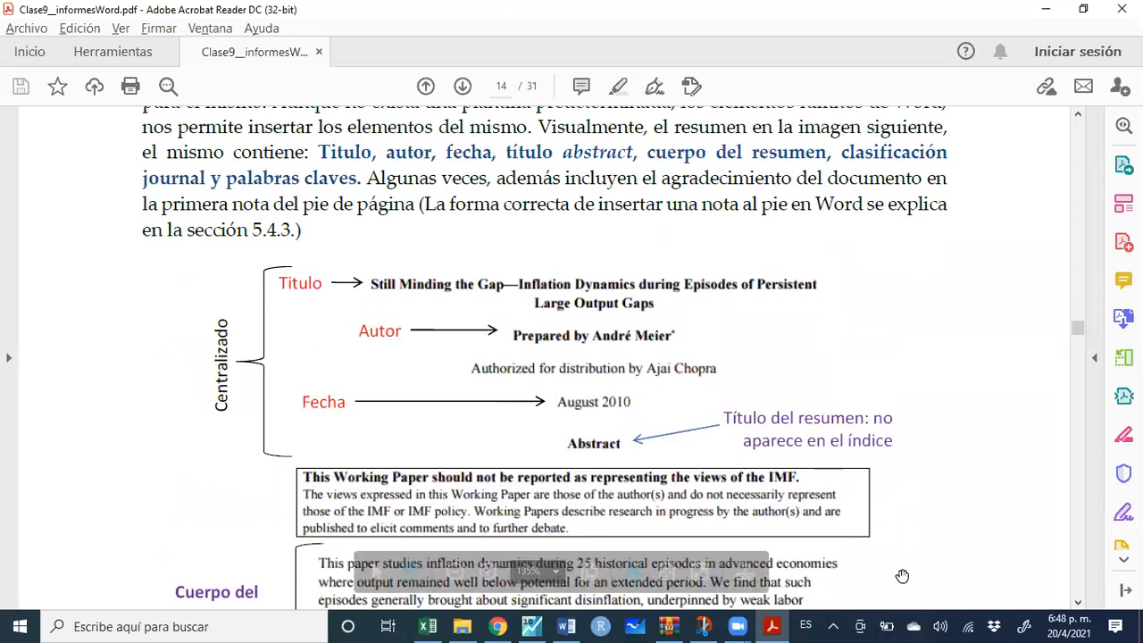
click(455, 571)
click(455, 571)
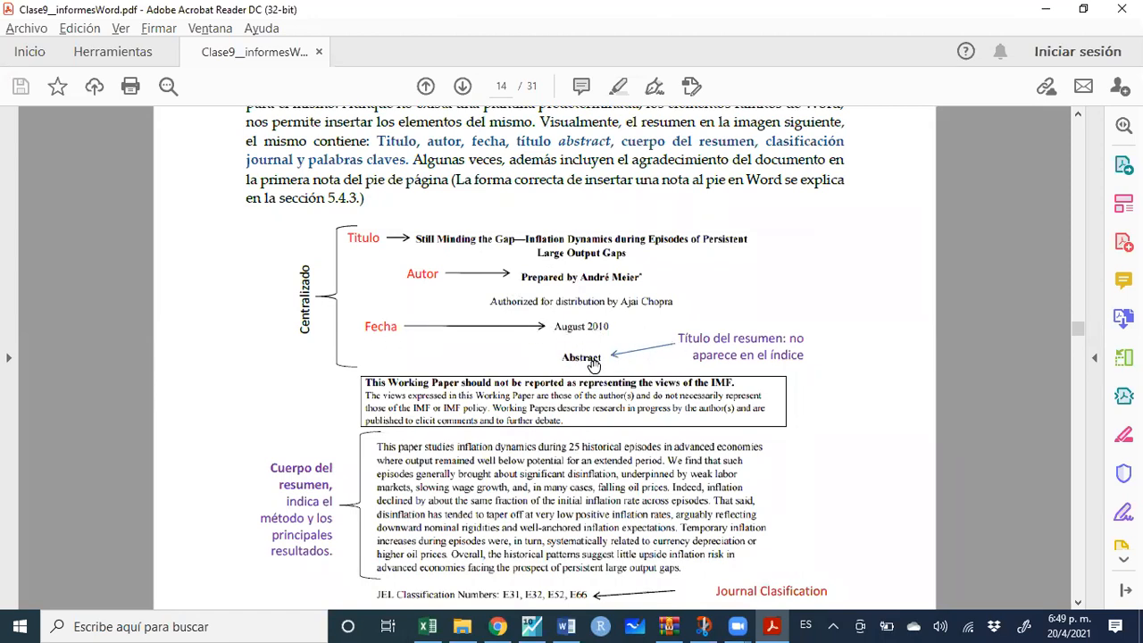
Scroll the guide to section 5.1 Introducción on page 16, then return to Word
scroll(516, 398, down, 2)
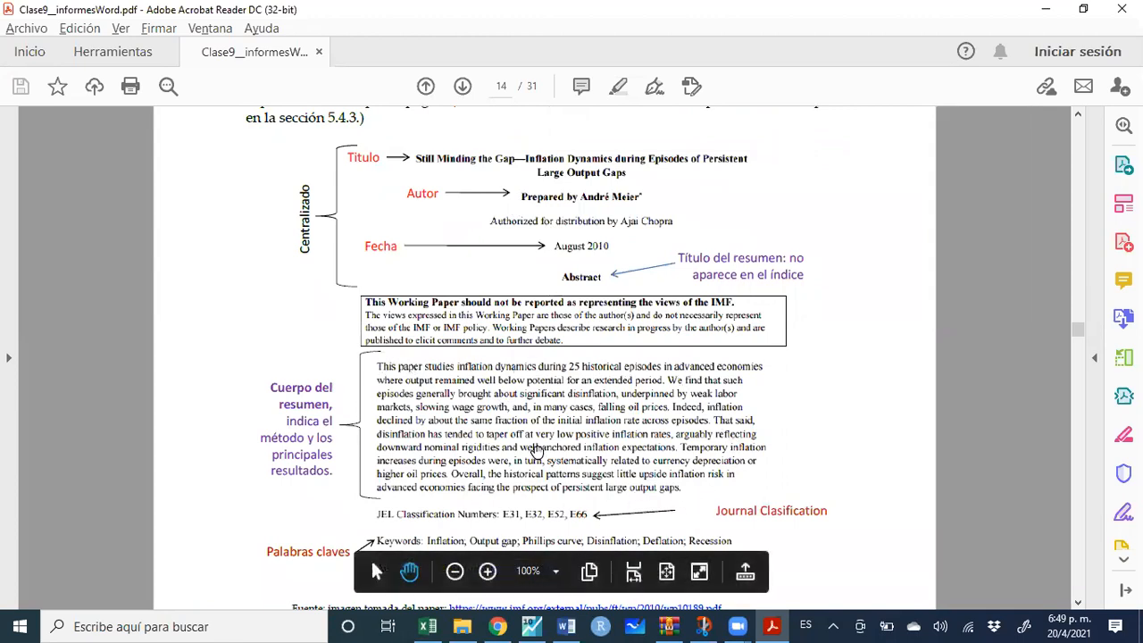
scroll(362, 440, down, 2)
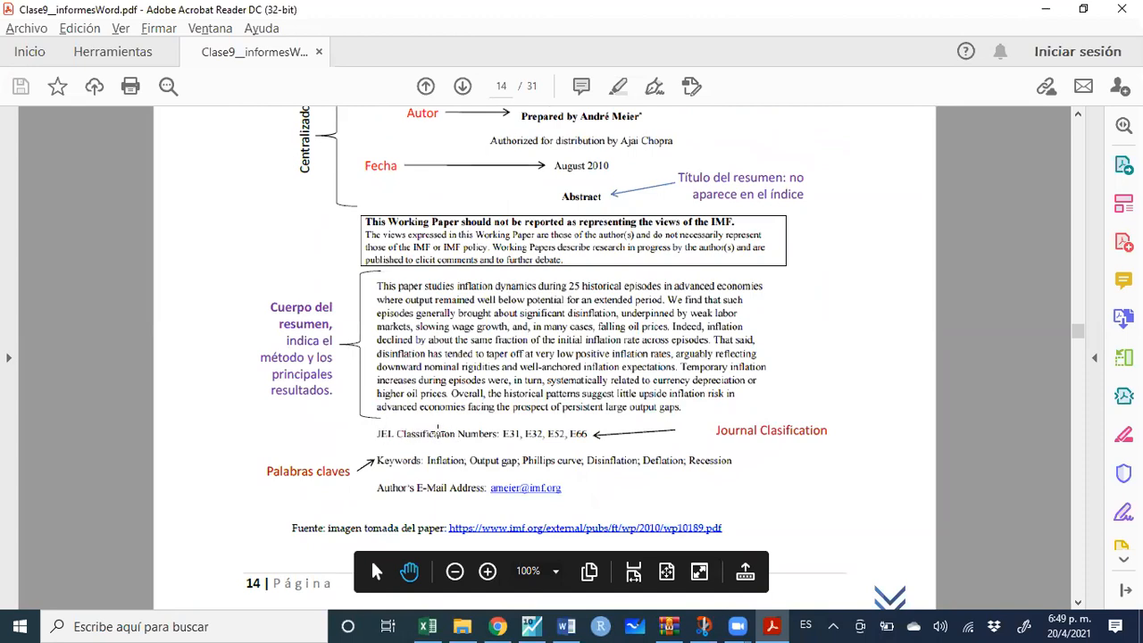
scroll(425, 469, down, 1)
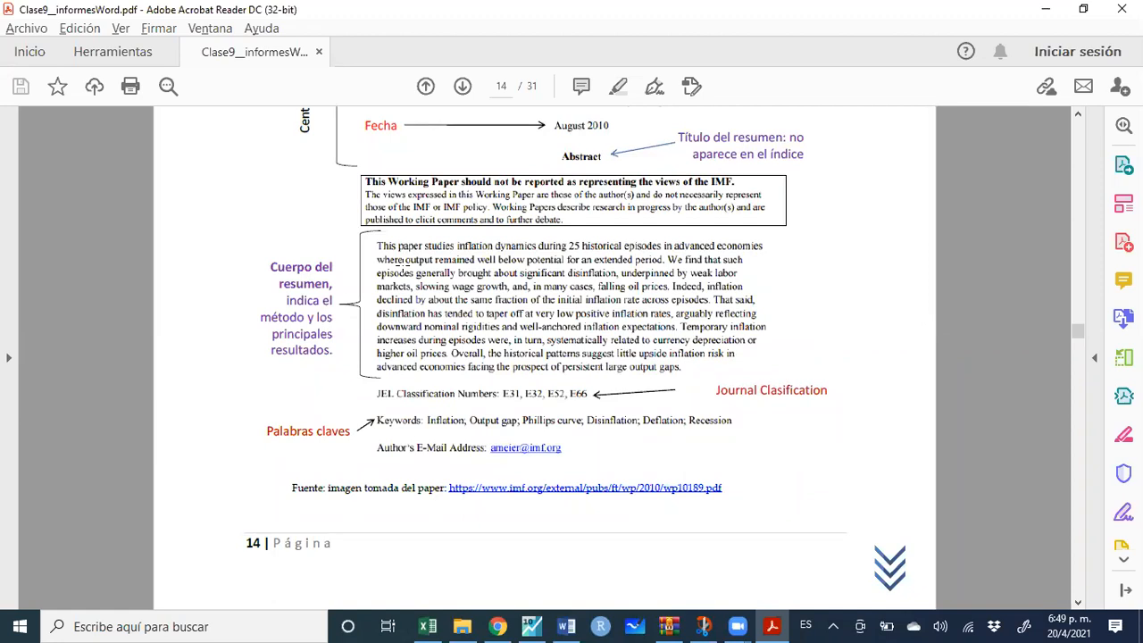
scroll(402, 265, down, 5)
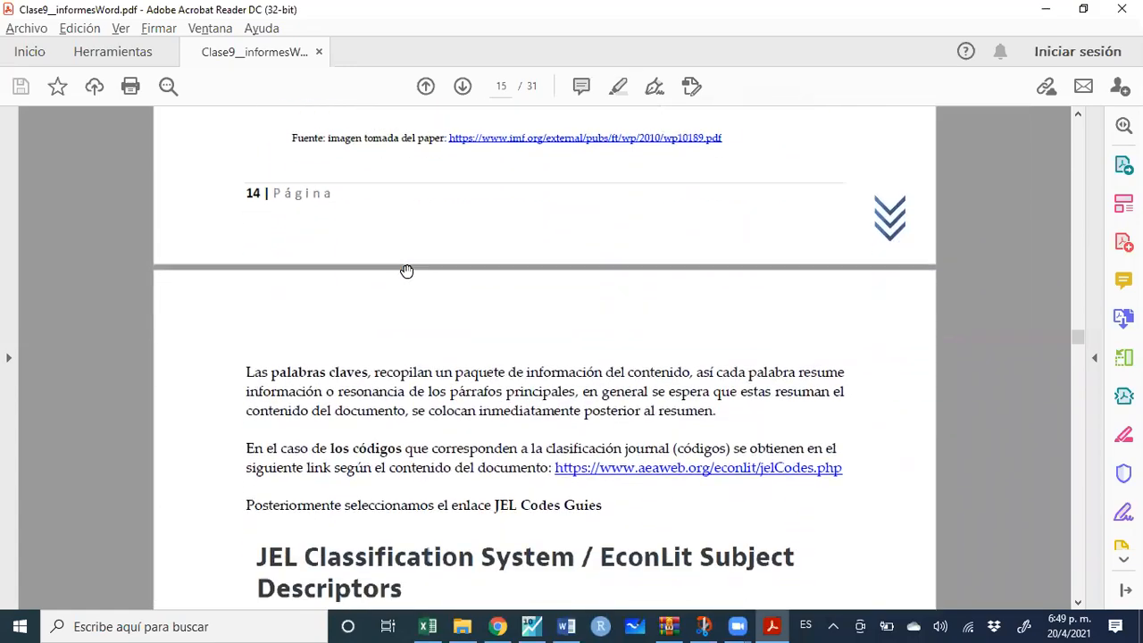
scroll(402, 268, down, 14)
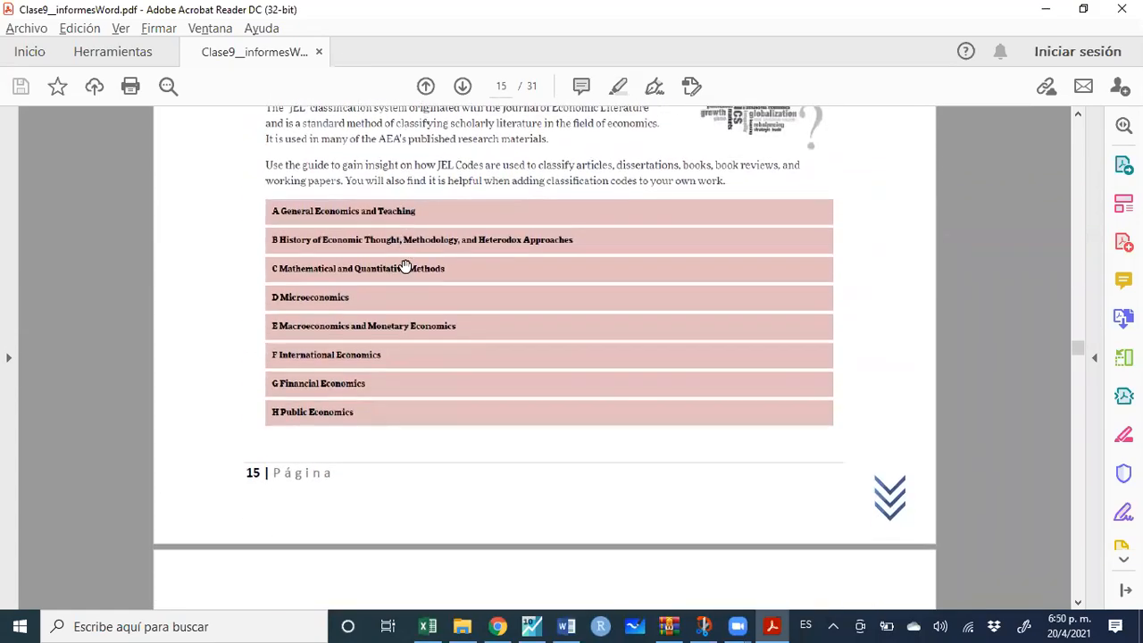
scroll(404, 266, down, 4)
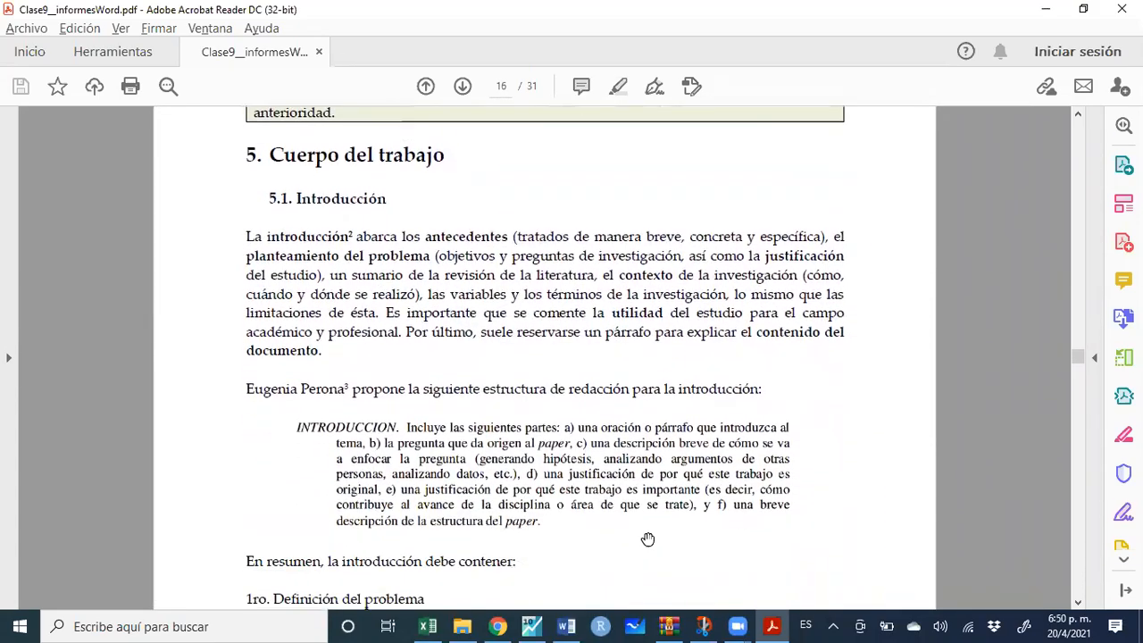
mouse_move(566, 626)
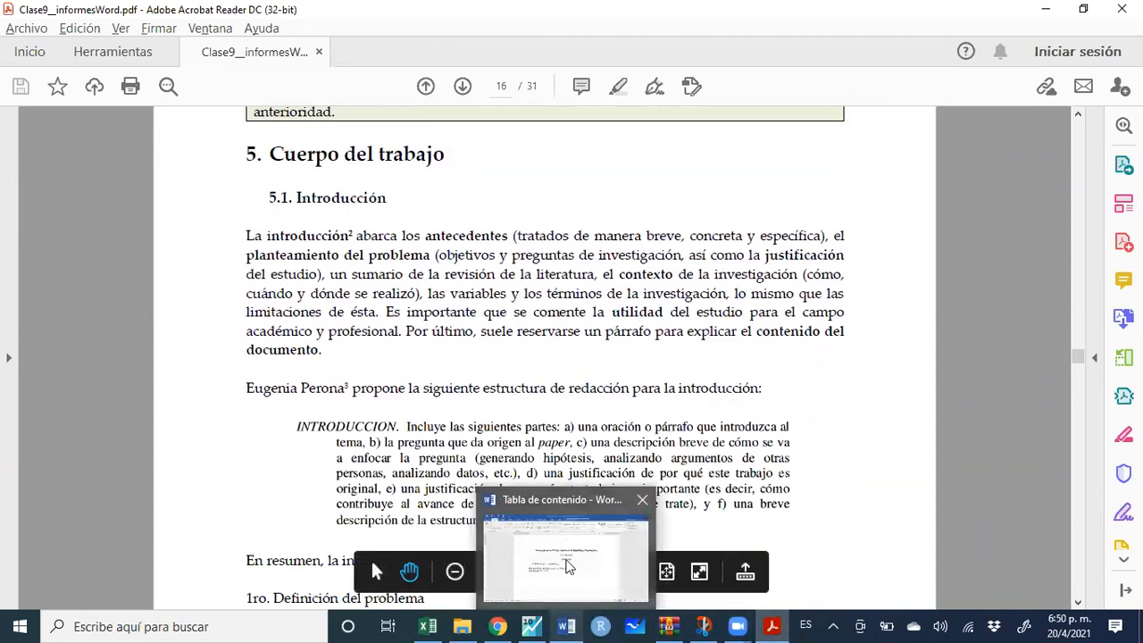
click(563, 551)
scroll(500, 399, down, 20)
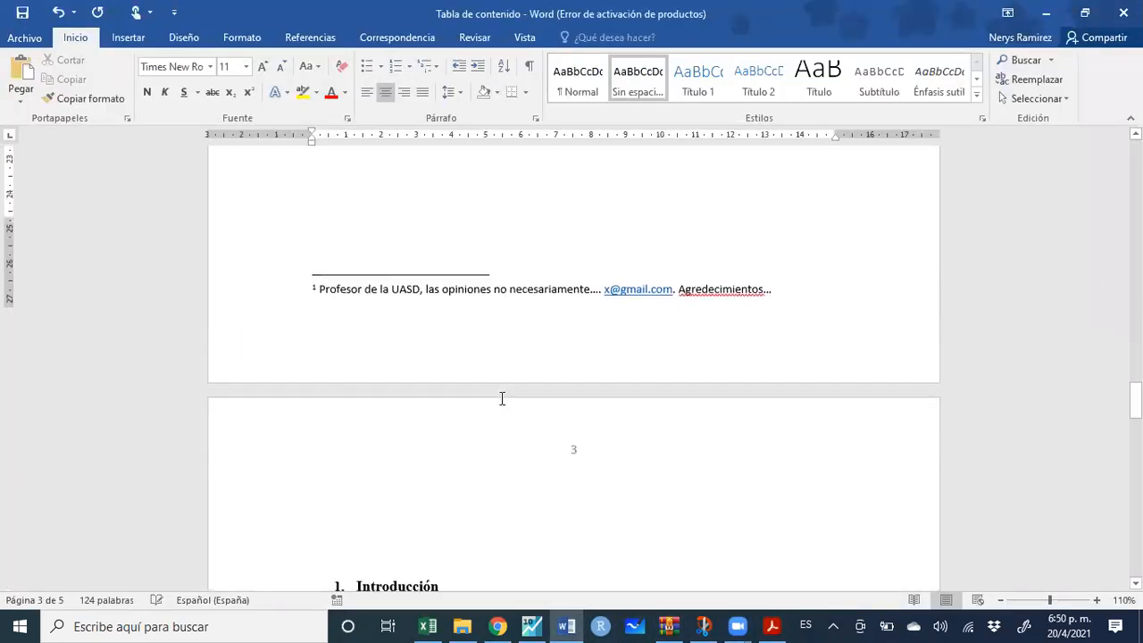
Delete the blank lines above Introducción and add unnumbered Sin espaciado lines beneath it
click(439, 278)
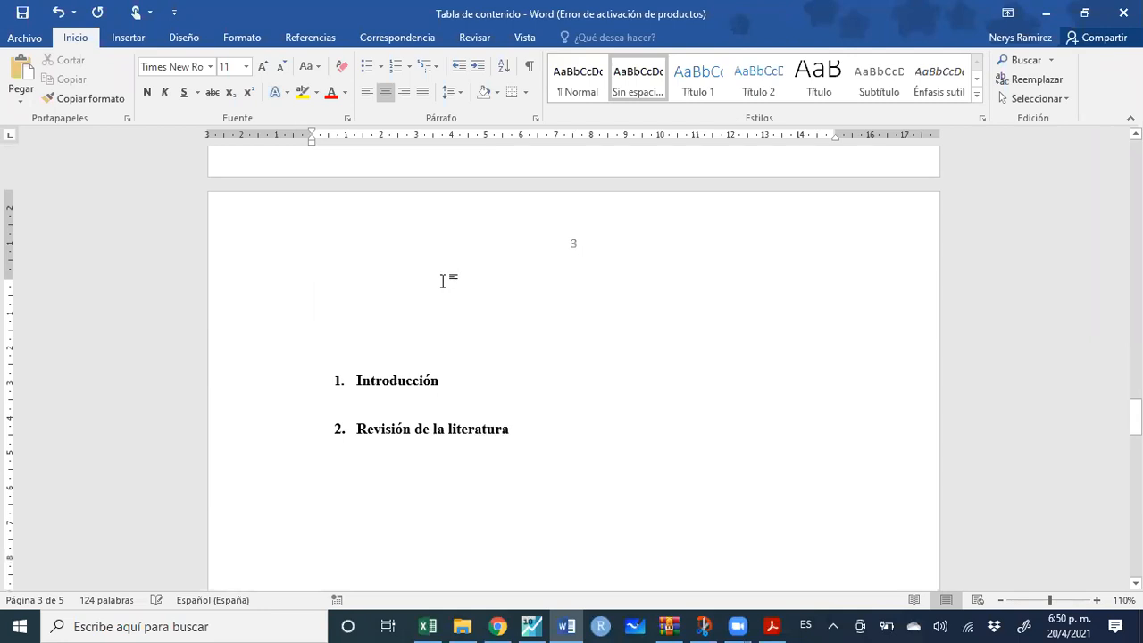
key(Delete)
key(Delete)
key(Delete)
key(Delete)
key(Delete)
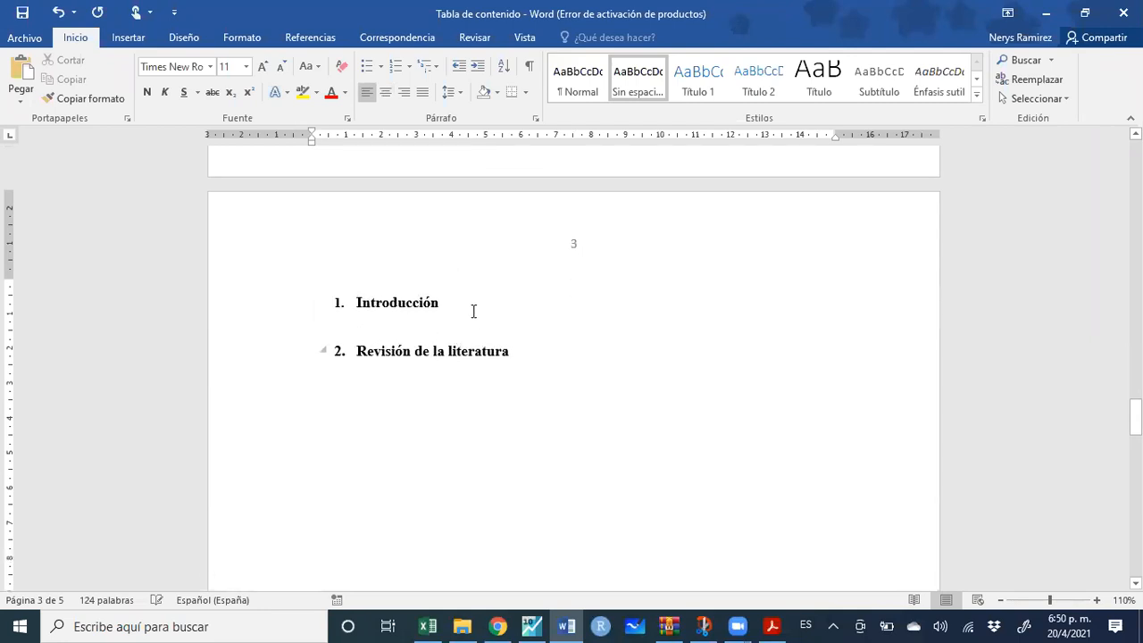
click(473, 310)
key(Return)
key(BackSpace)
key(BackSpace)
key(BackSpace)
key(BackSpace)
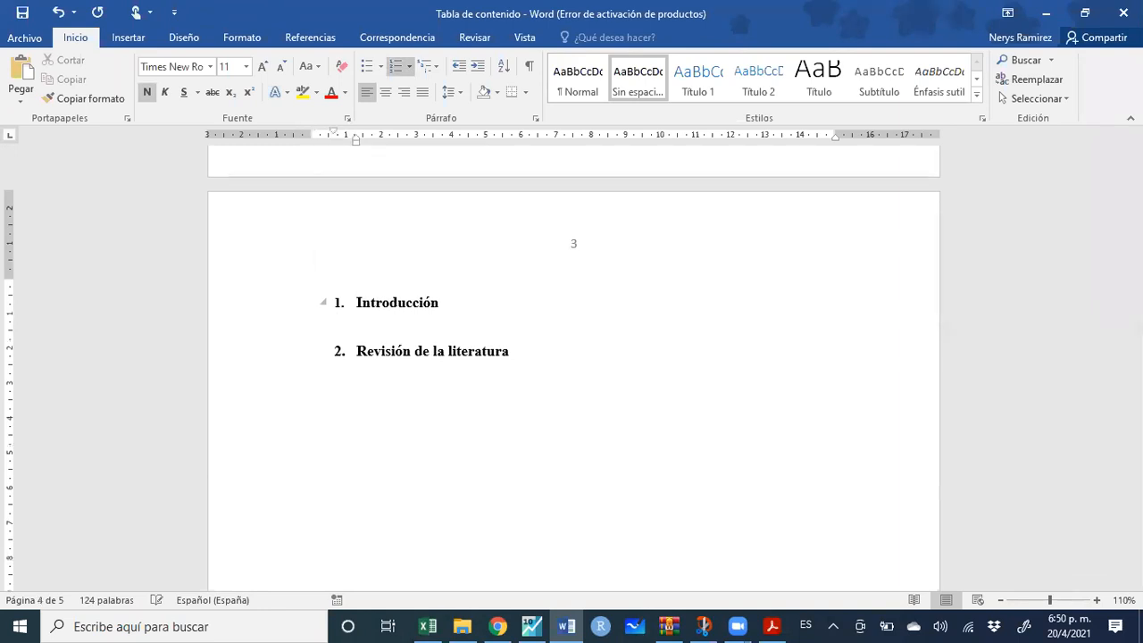
key(Return)
click(645, 83)
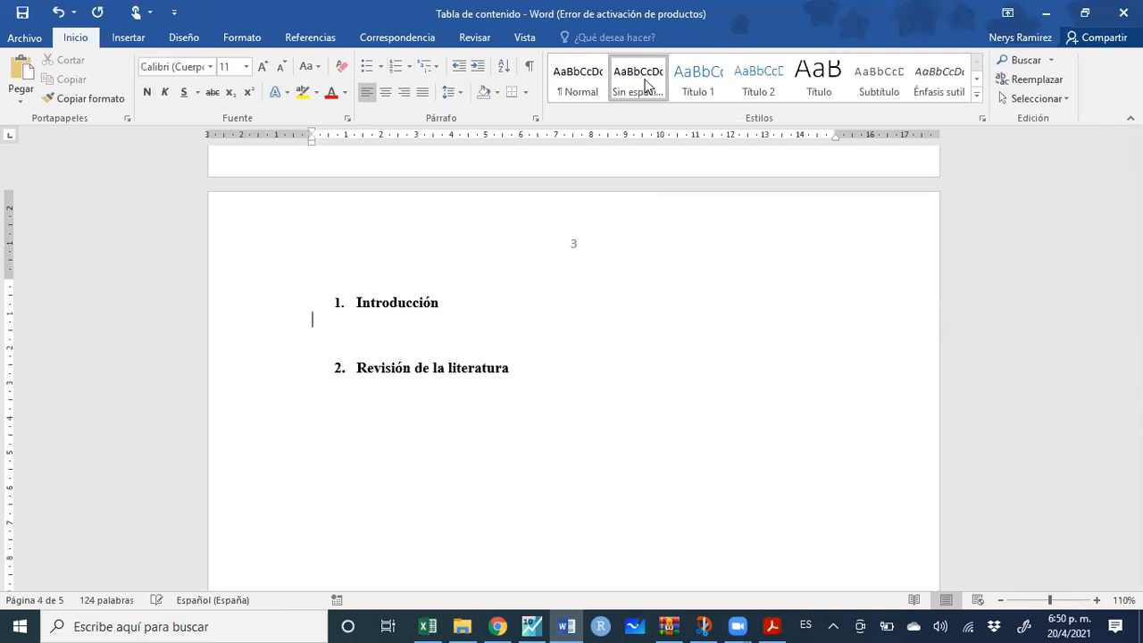
key(Return)
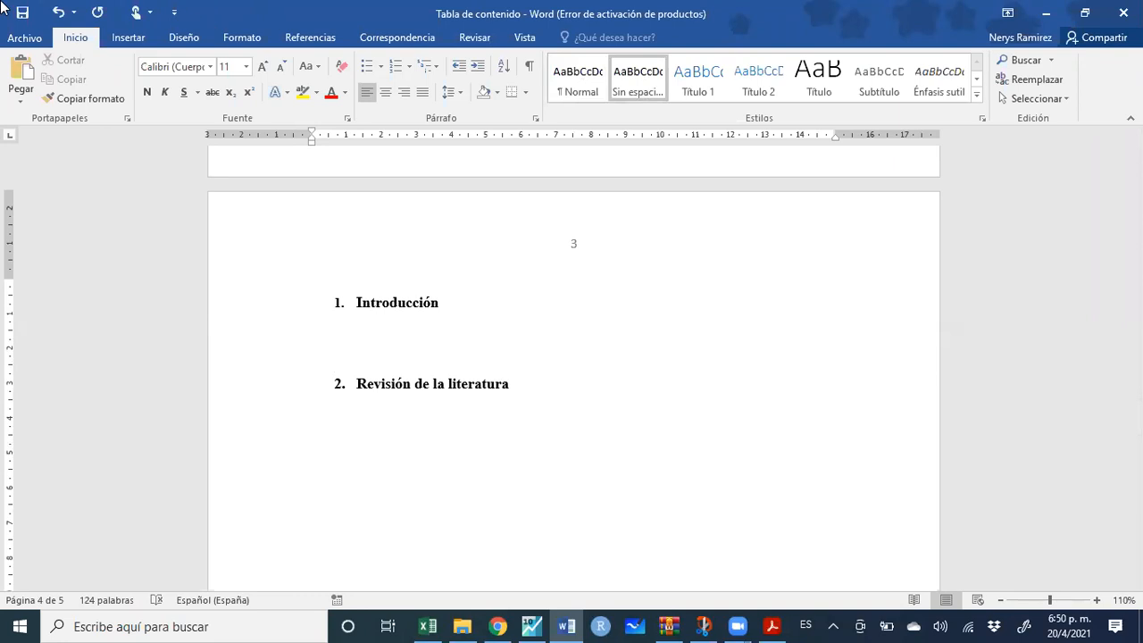
Save the report and briefly consult the PDF guide before returning to Word
click(23, 12)
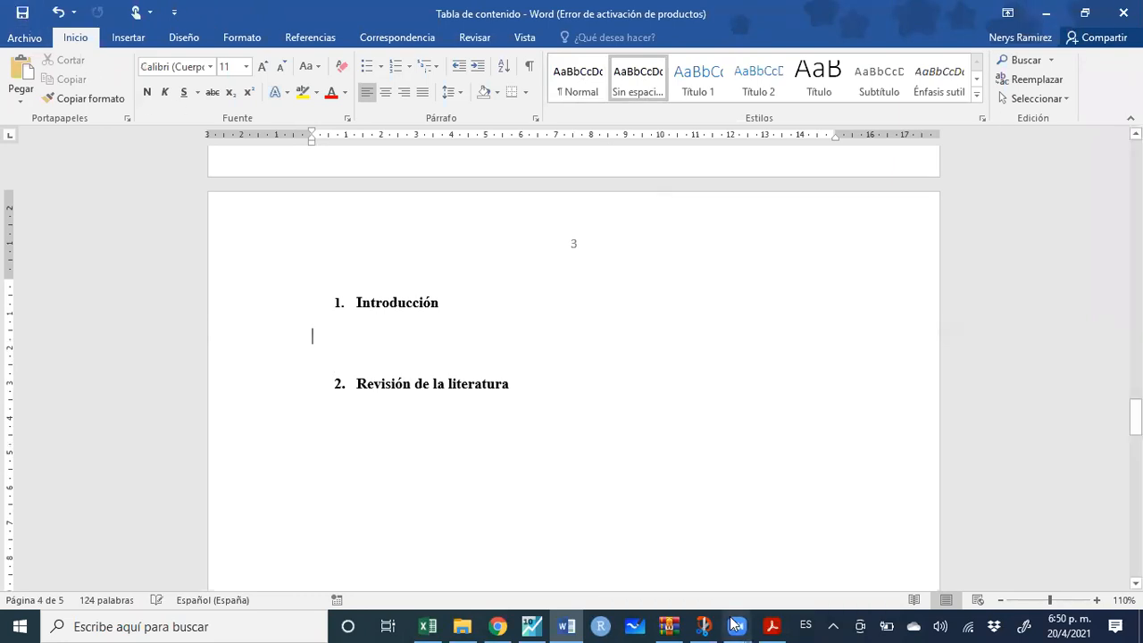
mouse_move(773, 625)
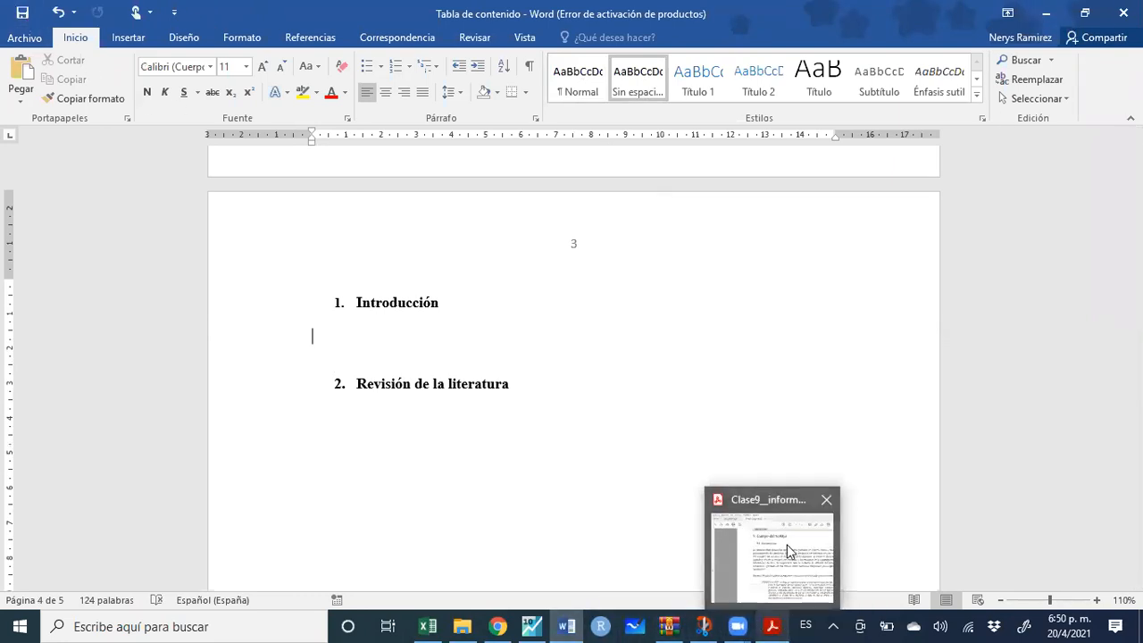
click(787, 551)
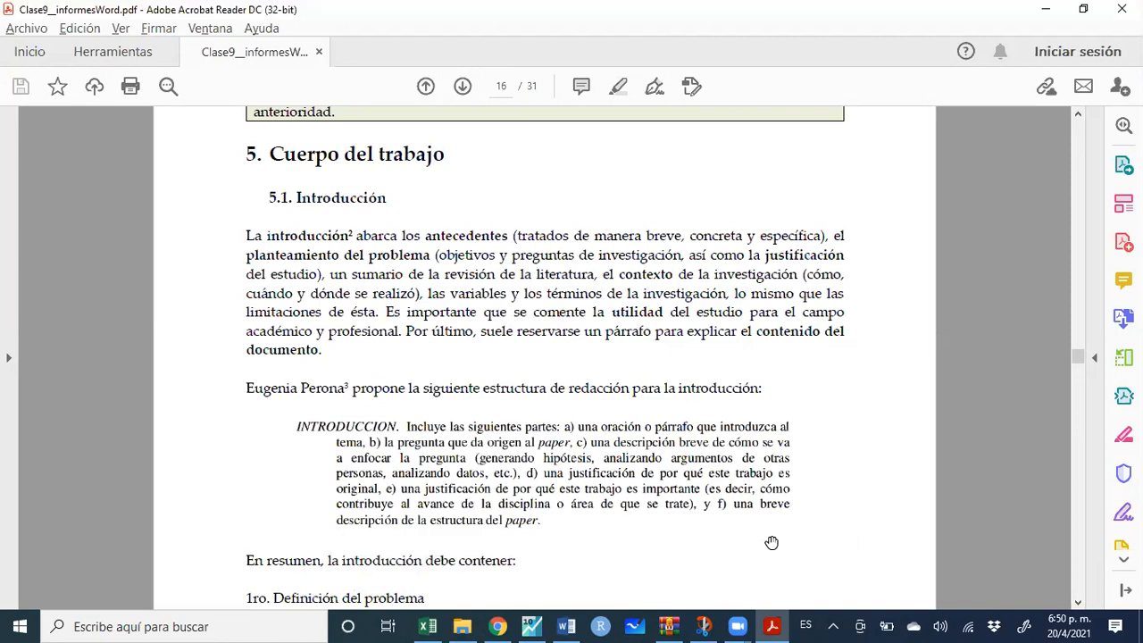
key(alt+Tab)
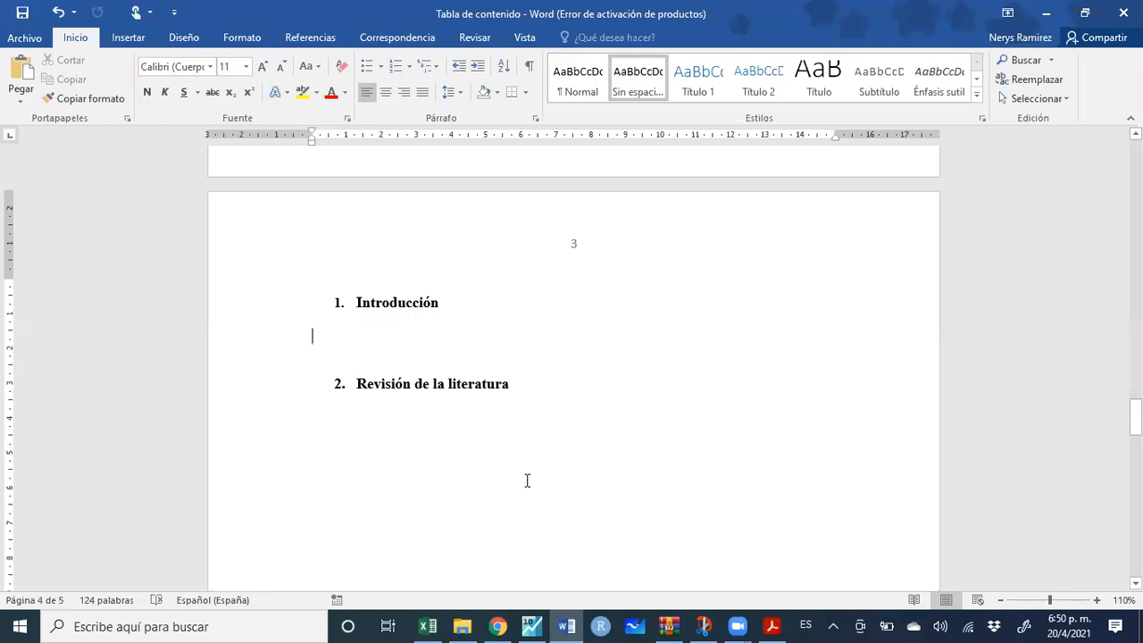
Type 'Motivar', 'Objetivos de la investigación' and 'Metologia' as separate lines under Introducción
text(Motivar)
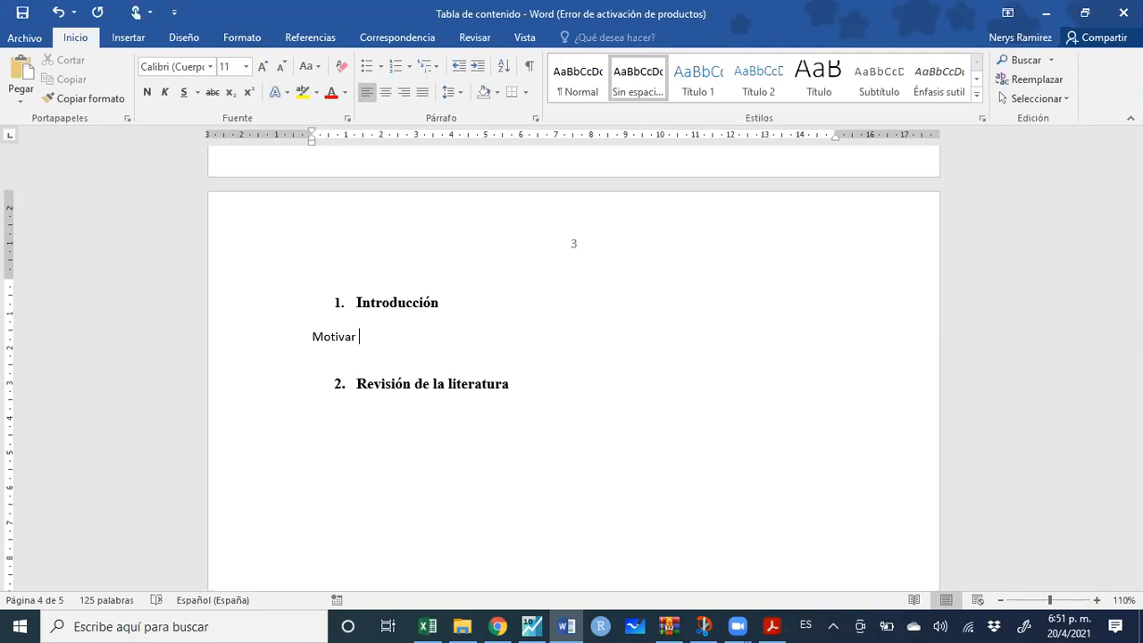
key(Return)
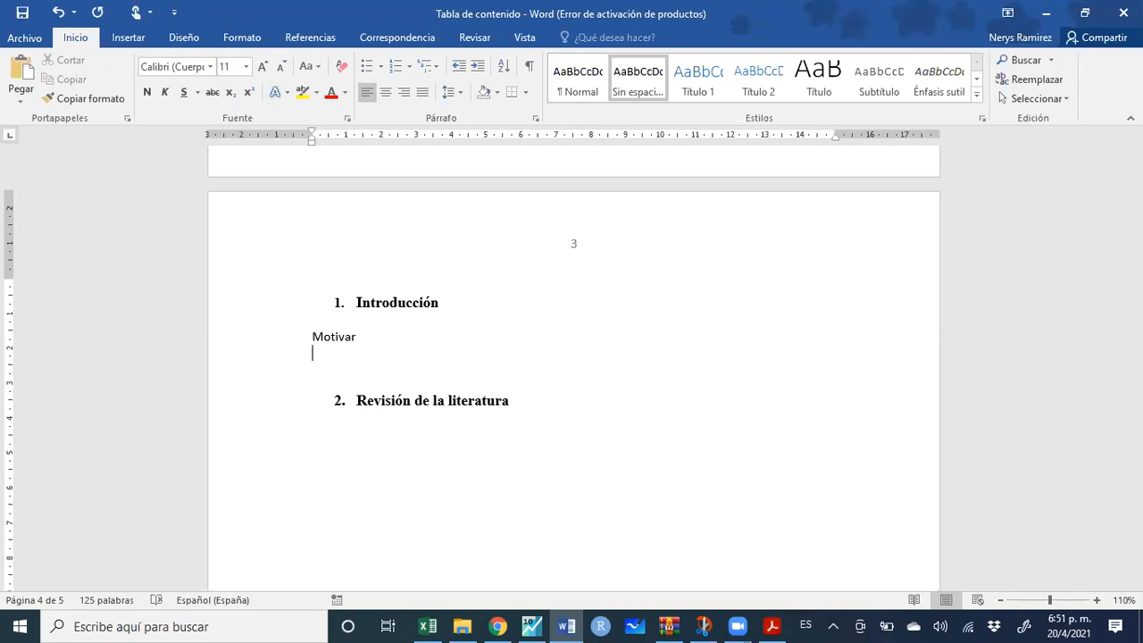
text(Objetivos de la inve)
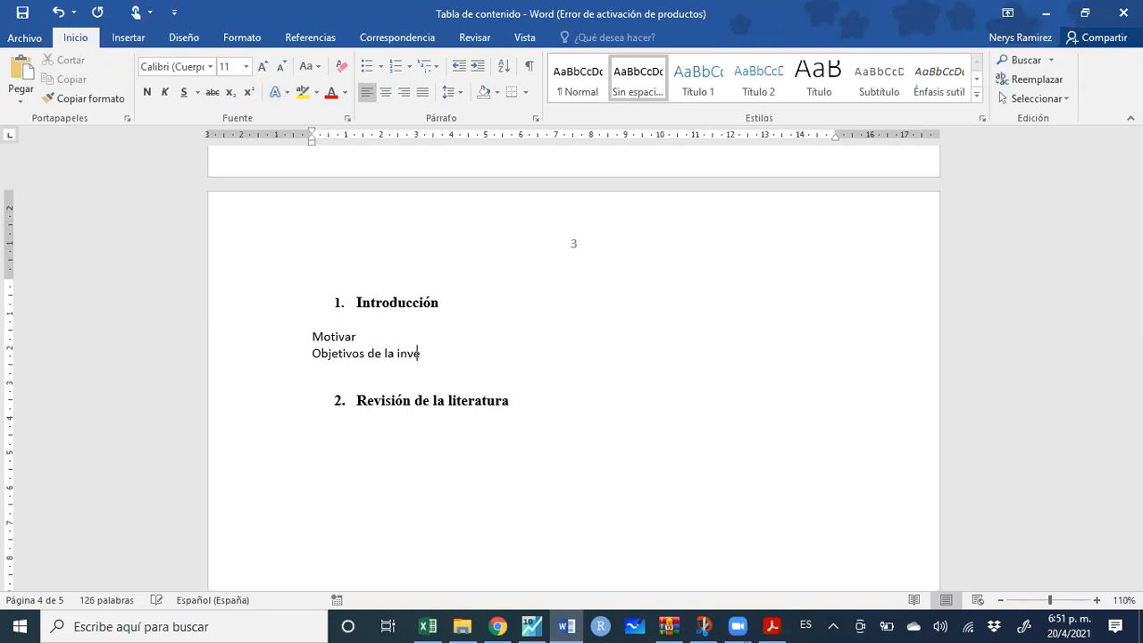
text(stigacion })
key(BackSpace)
key(Return)
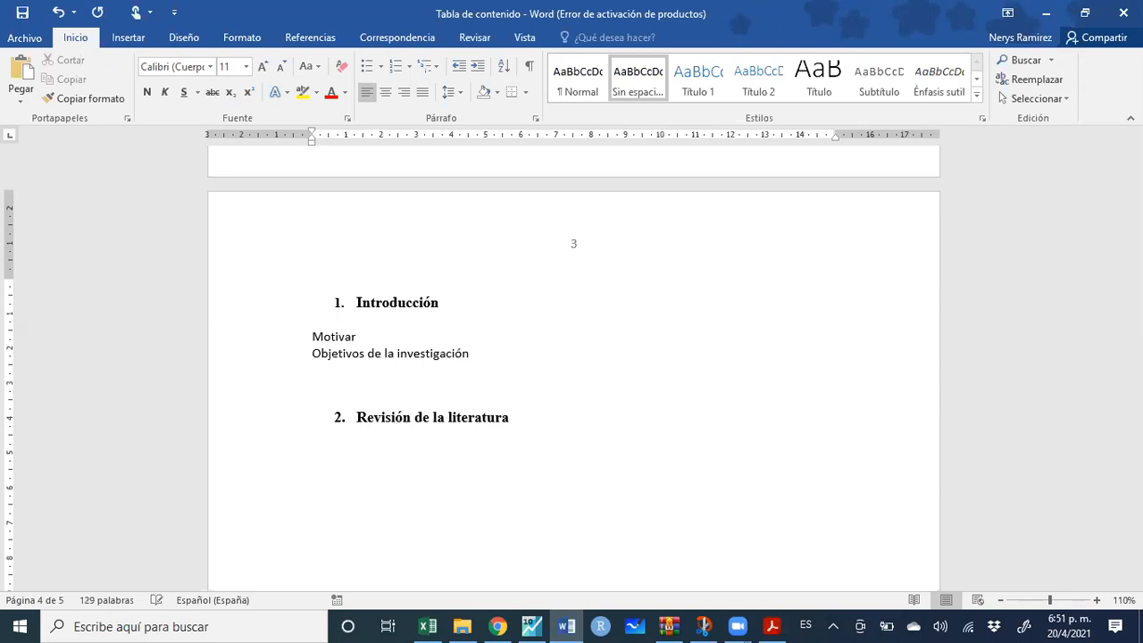
text(Metro)
key(BackSpace)
key(BackSpace)
key(BackSpace)
text(tologia)
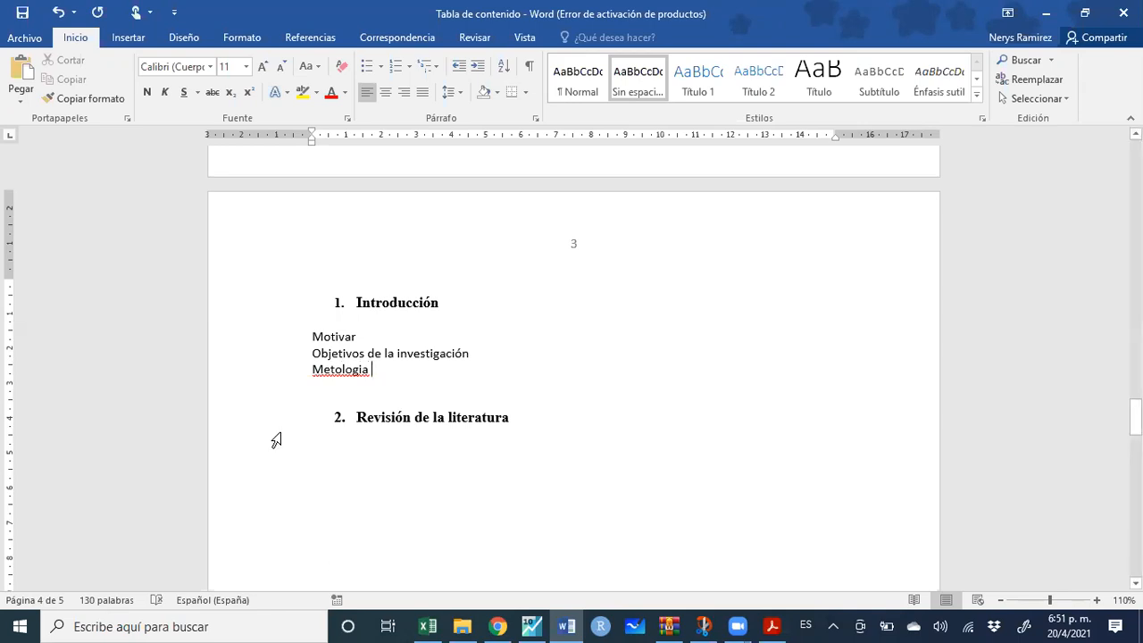
Correct the misspelled third Introducción item so it reads 'Metodología'
right_click(339, 373)
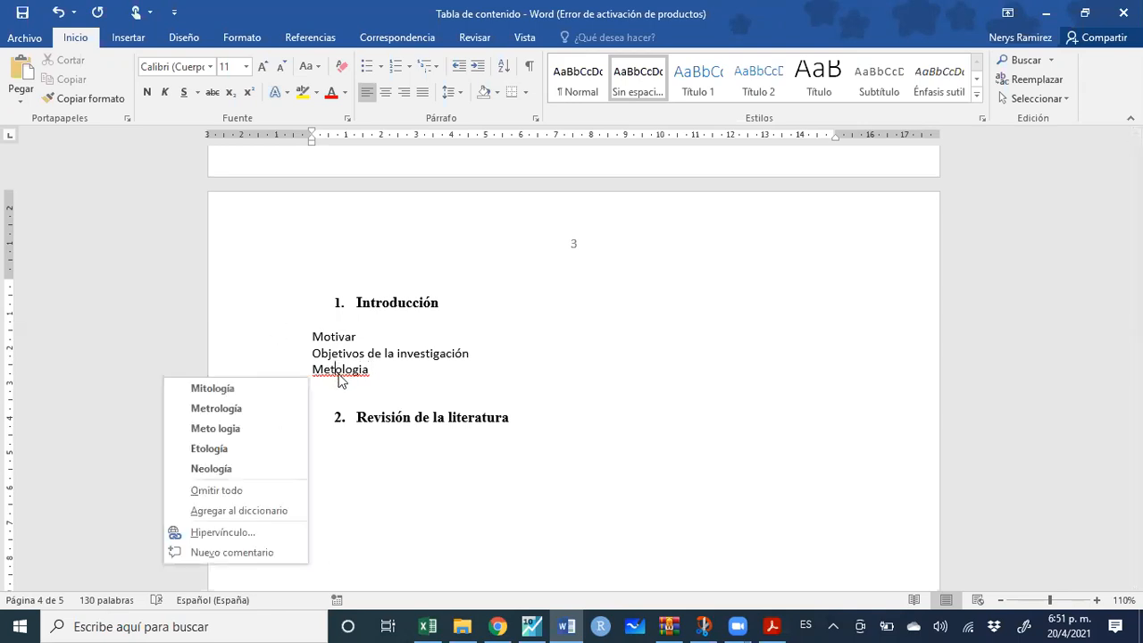
click(273, 391)
key(BackSpace)
text(da)
key(BackSpace)
key(BackSpace)
key(BackSpace)
key(BackSpace)
key(BackSpace)
key(BackSpace)
key(BackSpace)
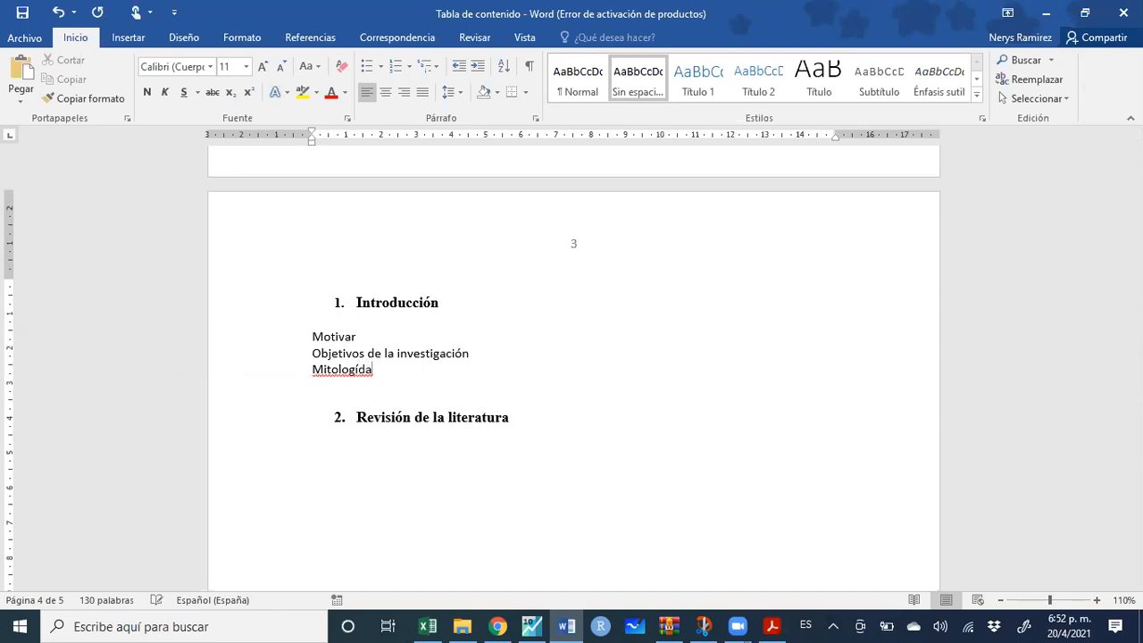
text(dologia)
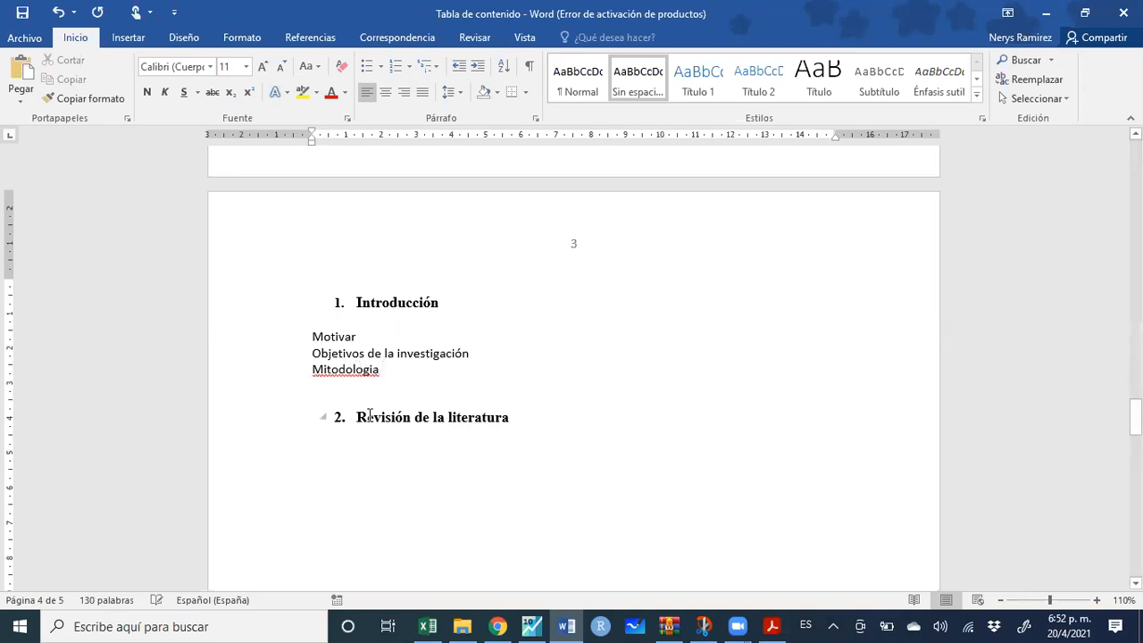
right_click(342, 355)
key(Escape)
right_click(310, 376)
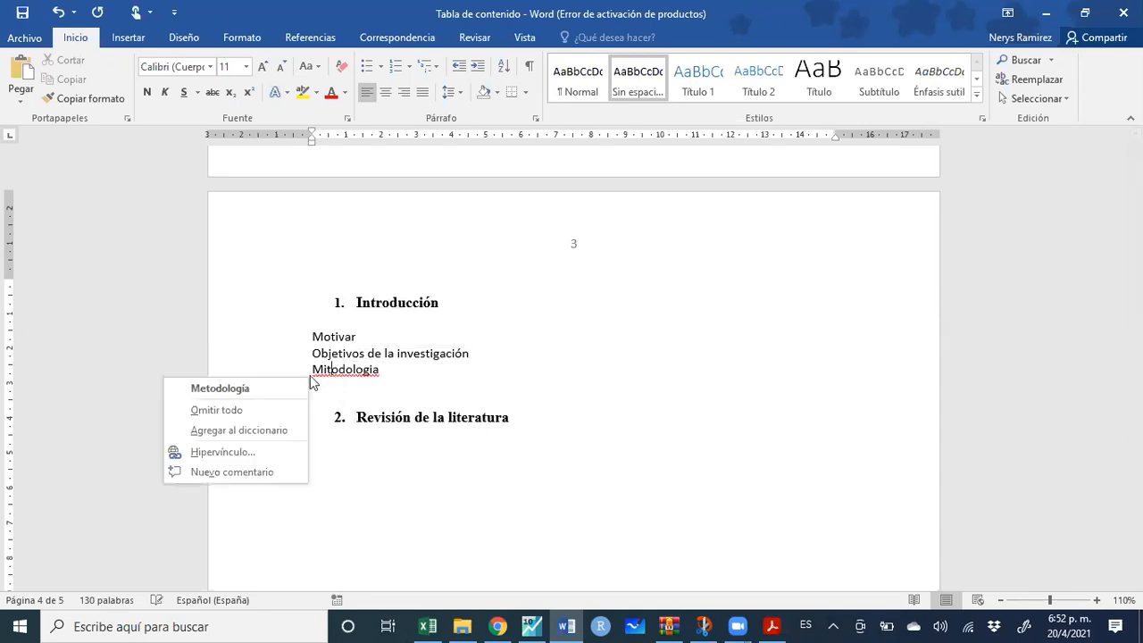
click(287, 389)
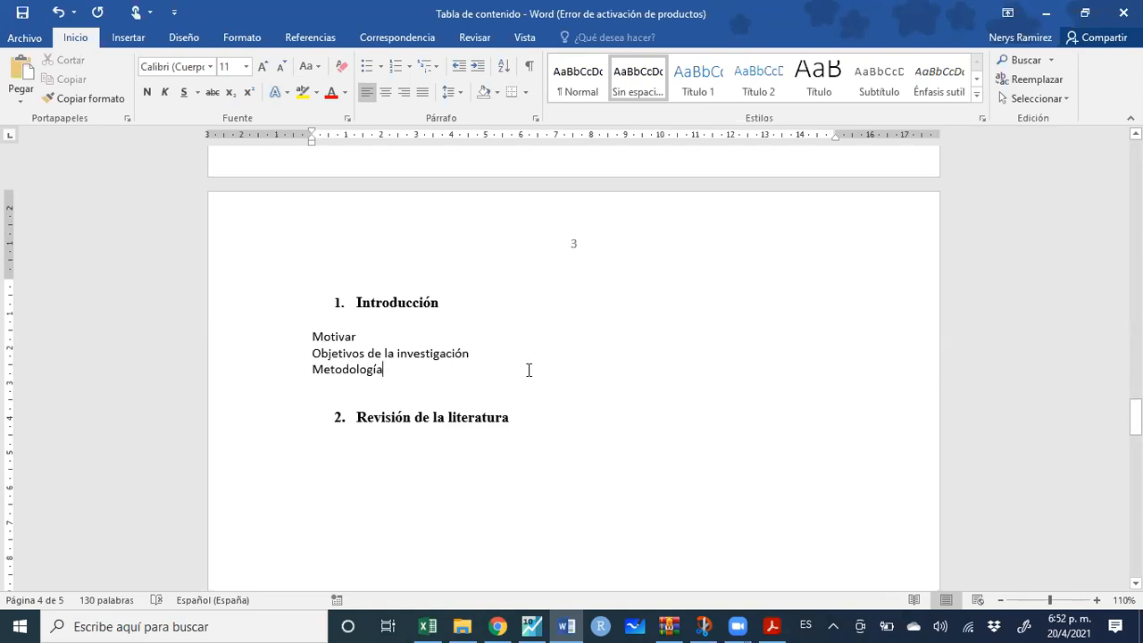
Add the items 'Resultados' and 'Estructura del documento' below Metodología
key(Return)
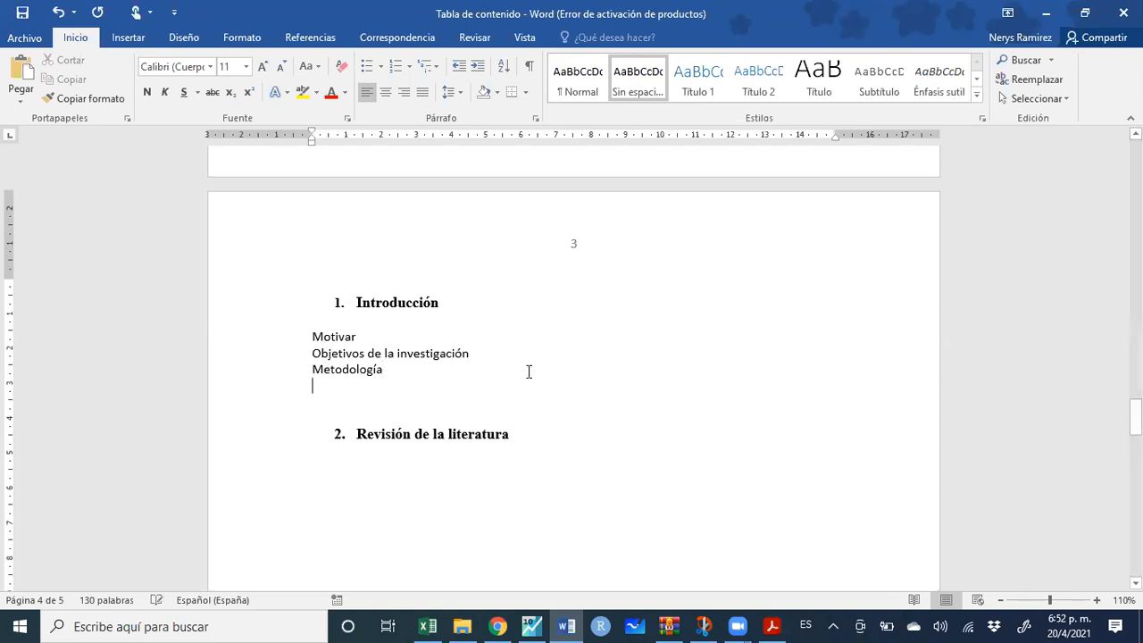
key(Return)
text(Resultados)
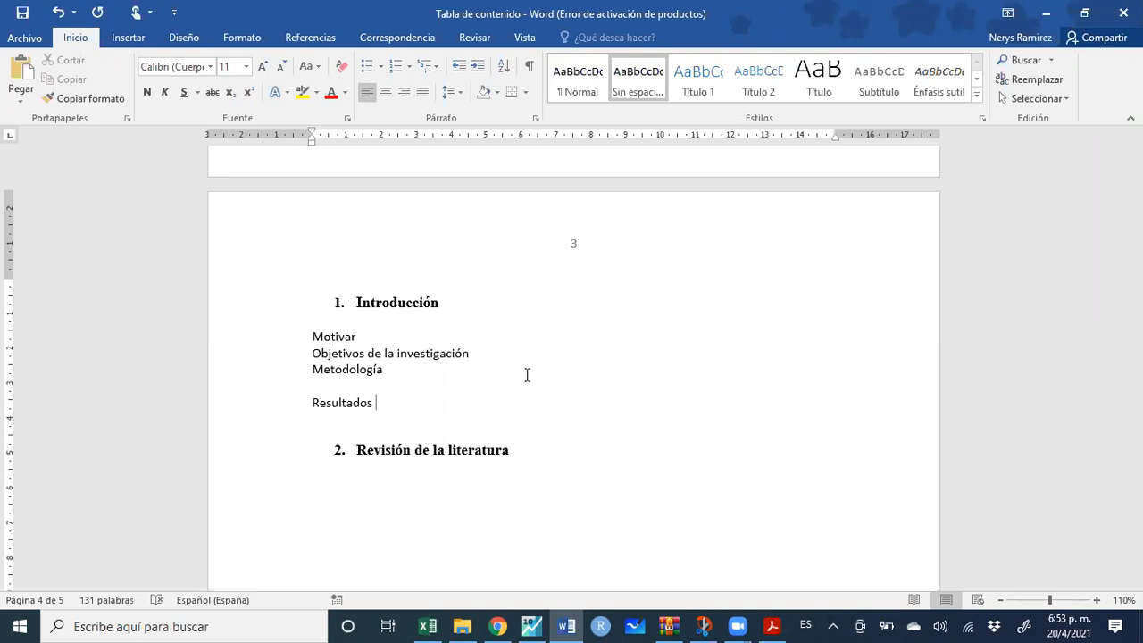
key(Return)
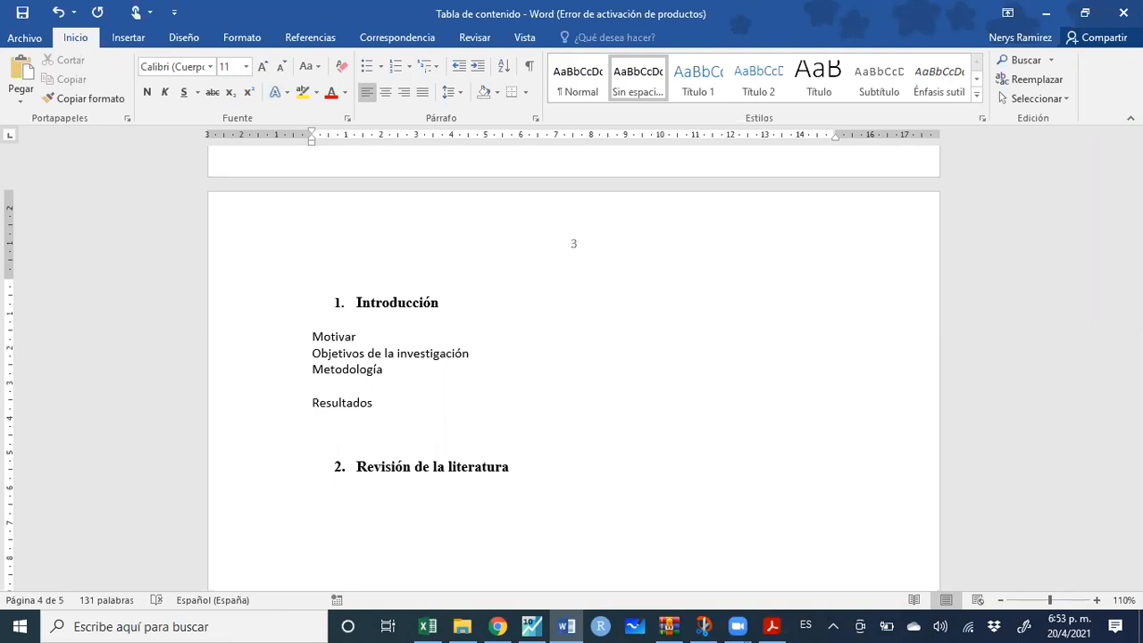
text(Estructra)
key(BackSpace)
key(BackSpace)
text(ura del documento)
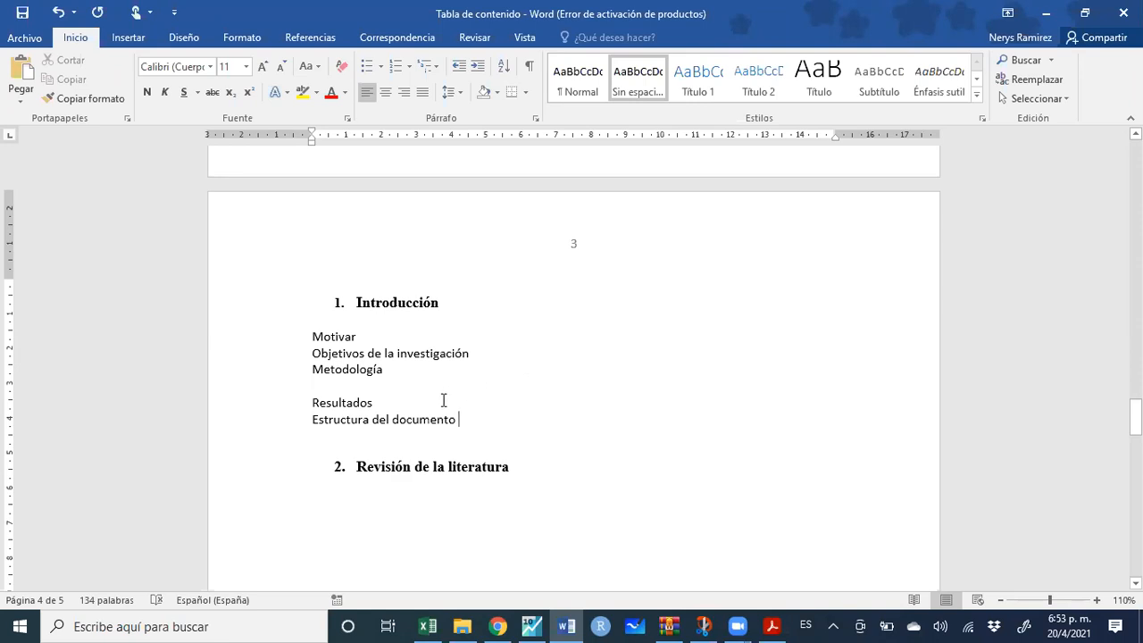
Review the table of contents, then bring the PDF report-writing guide forward
scroll(420, 357, up, 6)
scroll(418, 358, up, 15)
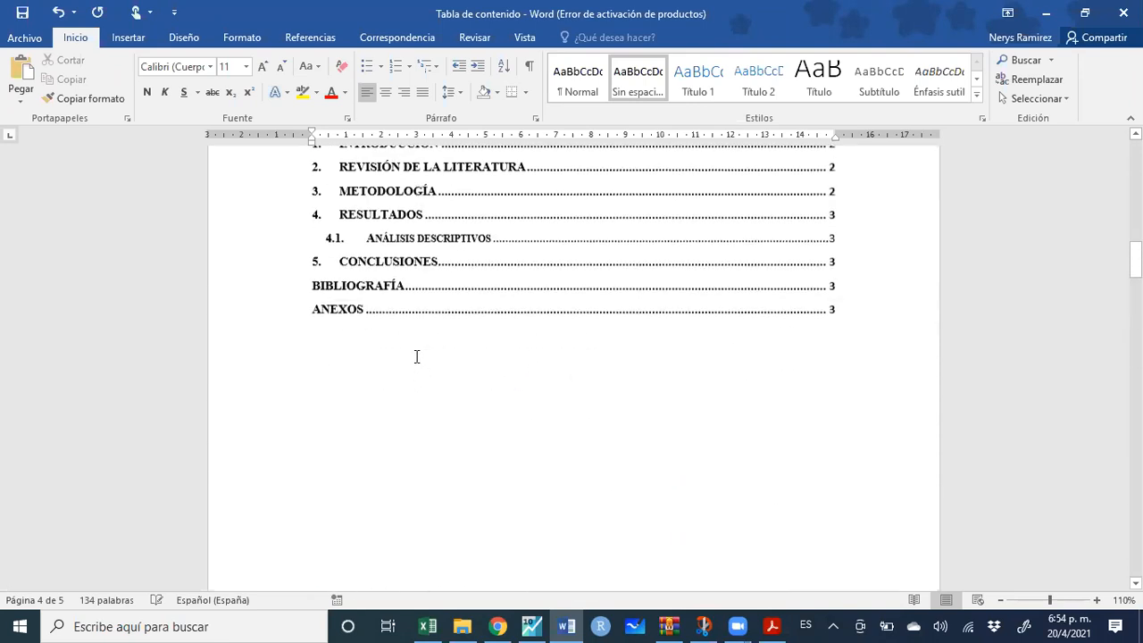
scroll(387, 458, down, 3)
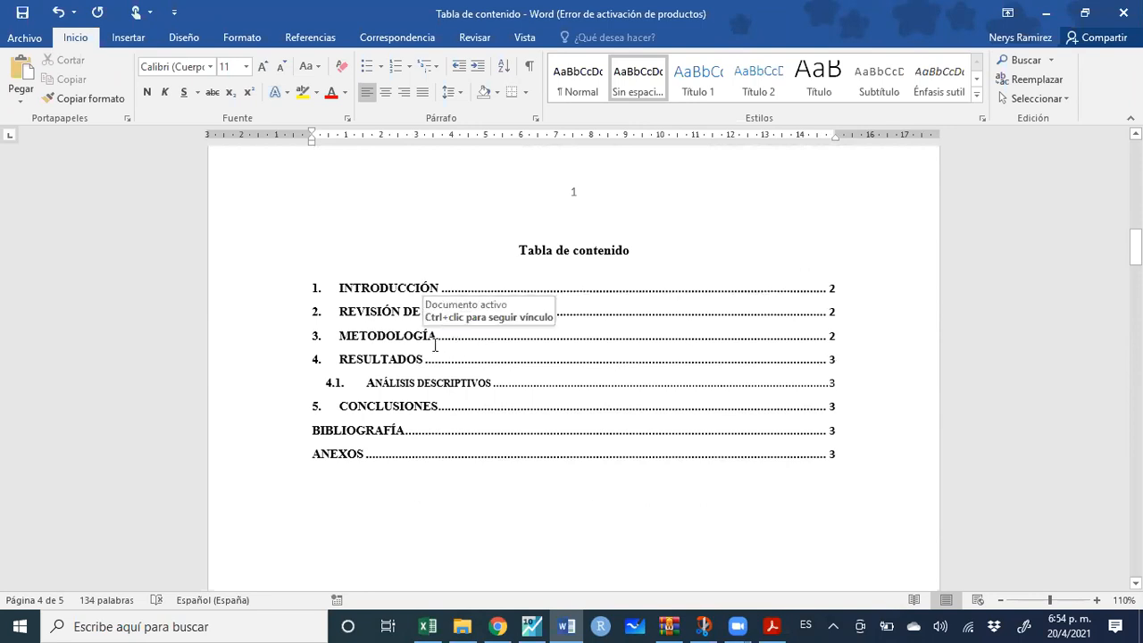
scroll(398, 401, down, 1)
scroll(402, 414, down, 20)
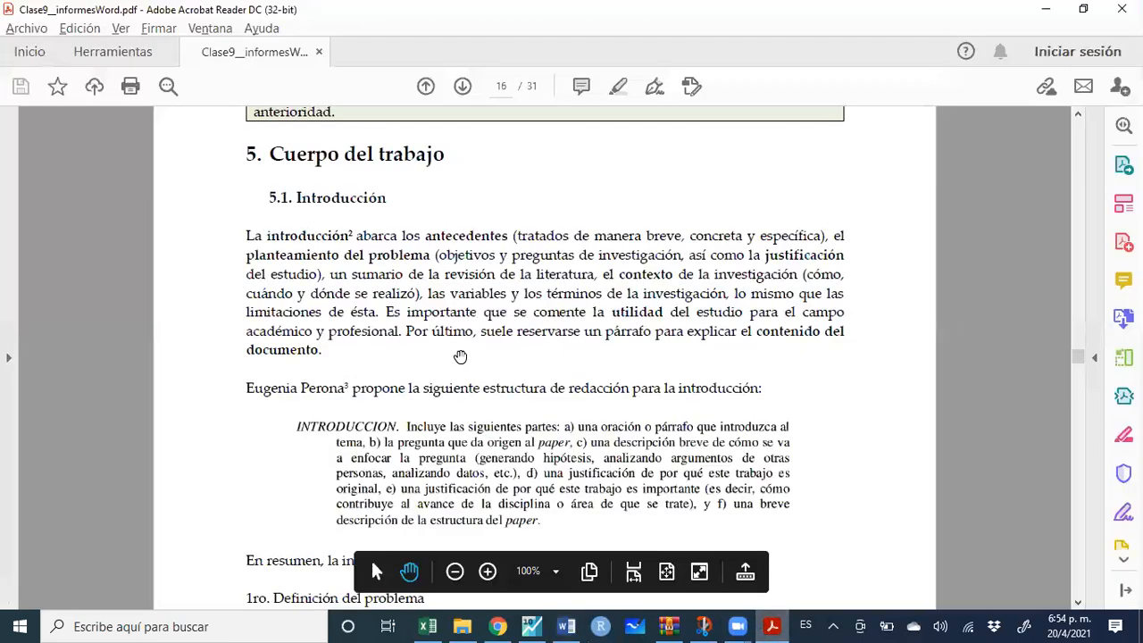
click(772, 626)
Read the guide from section 5.1 through 5.2 Revisión de la literatura, then switch back to Word
scroll(305, 247, down, 4)
scroll(303, 251, down, 1)
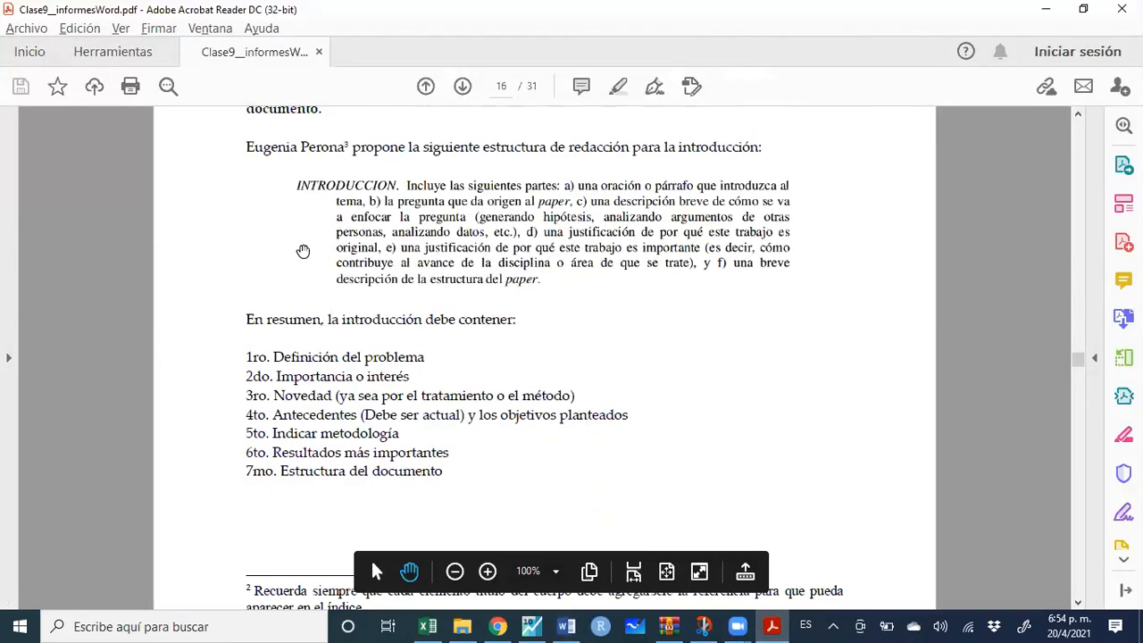
scroll(279, 430, down, 11)
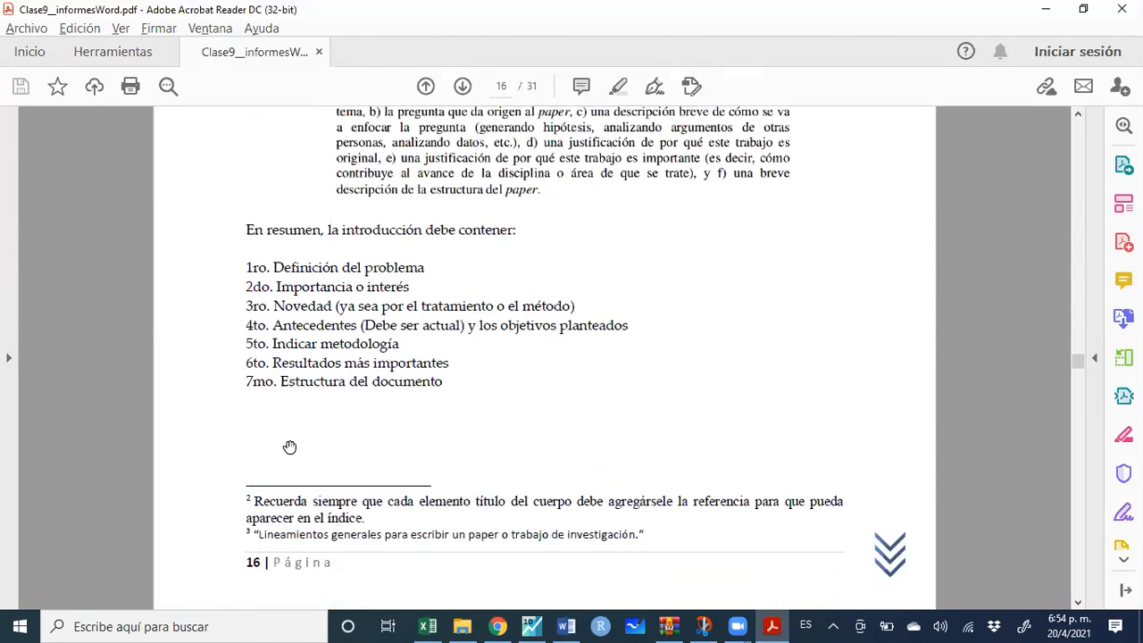
scroll(290, 442, down, 3)
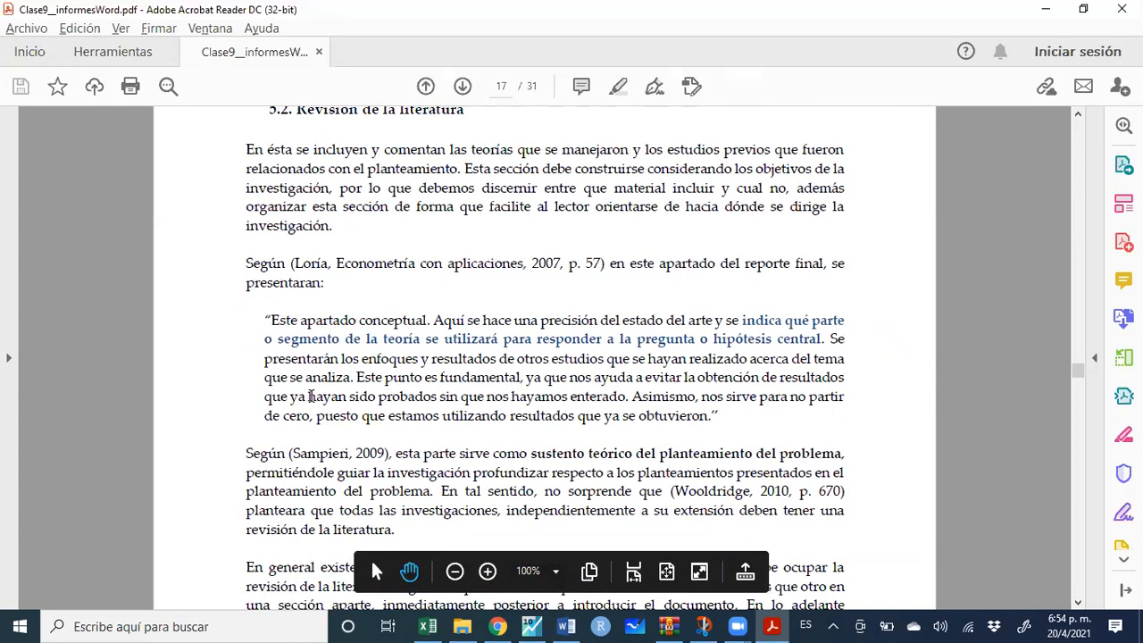
scroll(313, 397, down, 4)
scroll(317, 402, up, 5)
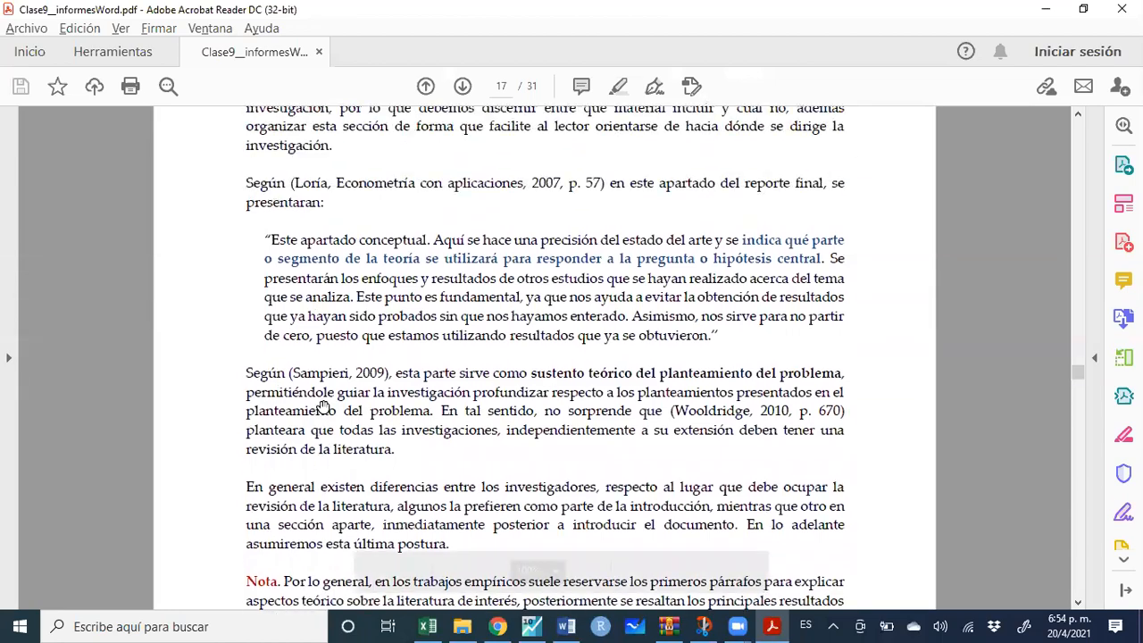
scroll(324, 403, down, 5)
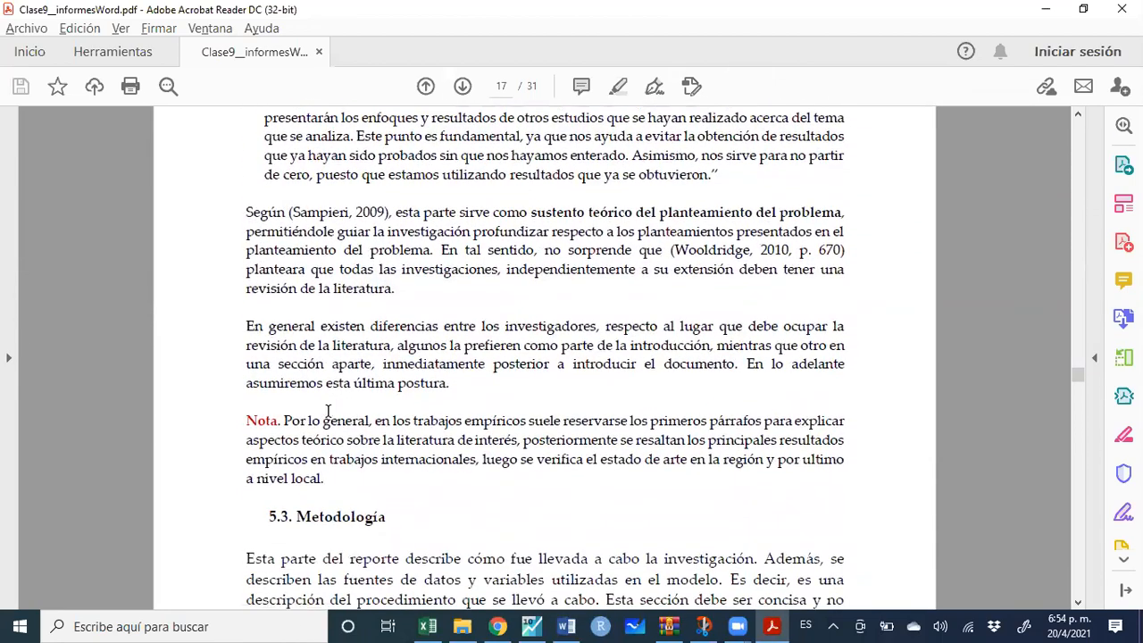
scroll(437, 386, up, 1)
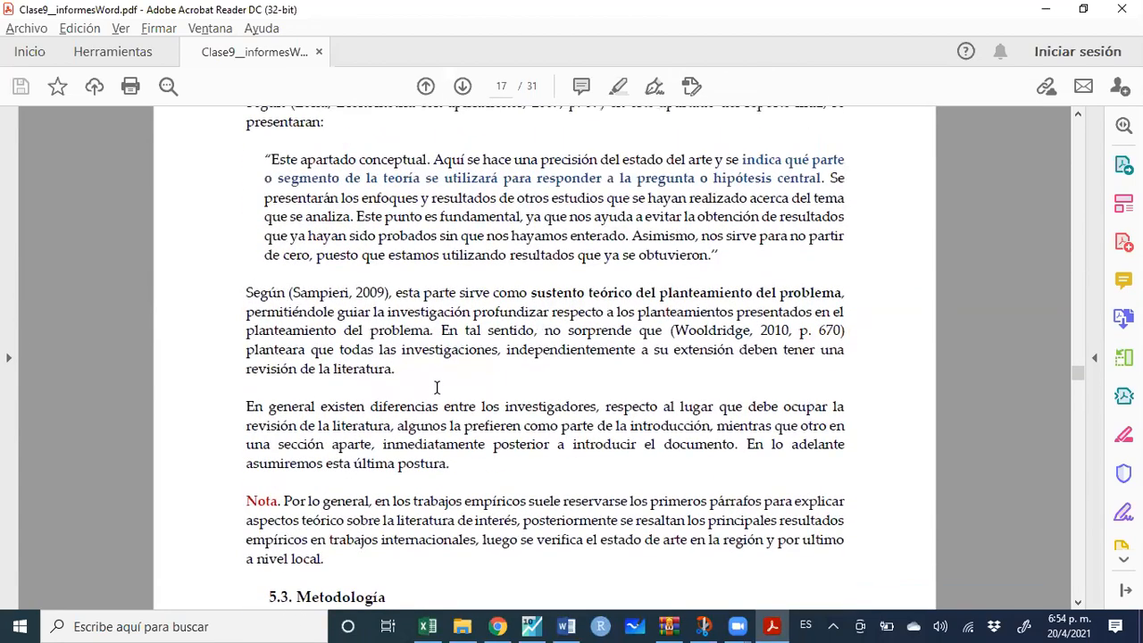
key(alt+Tab)
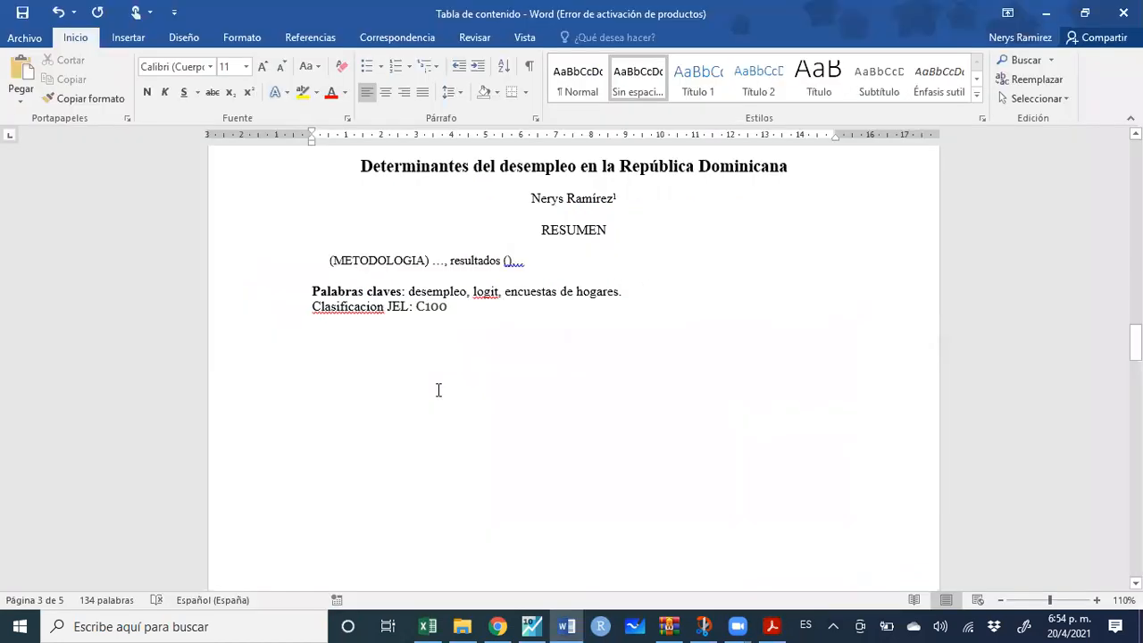
scroll(438, 389, down, 10)
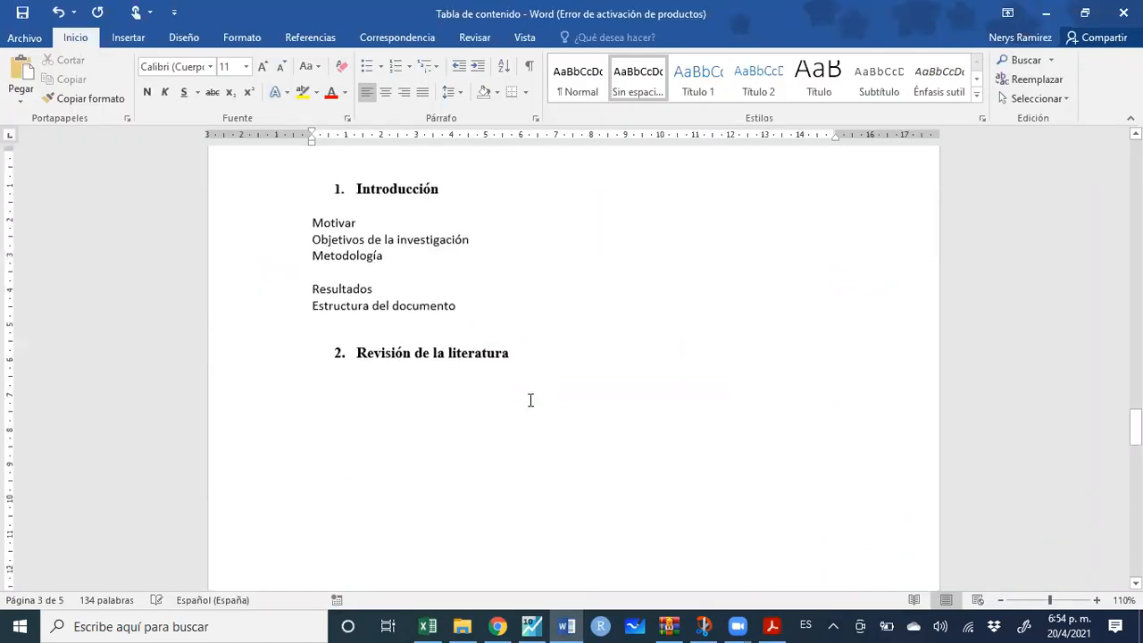
click(366, 374)
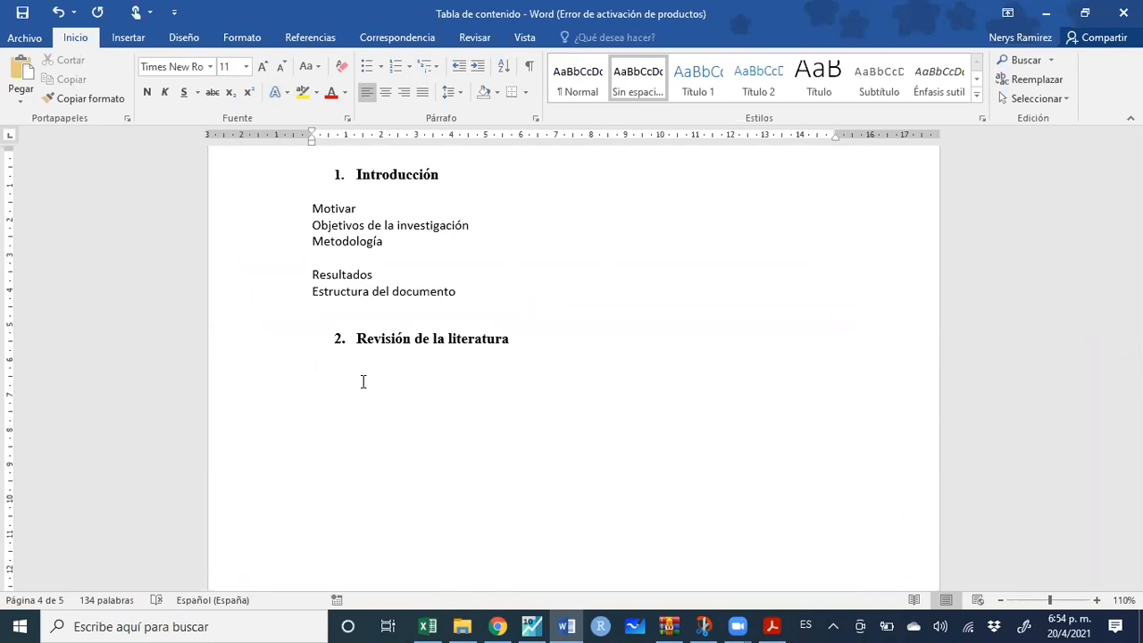
text(- )
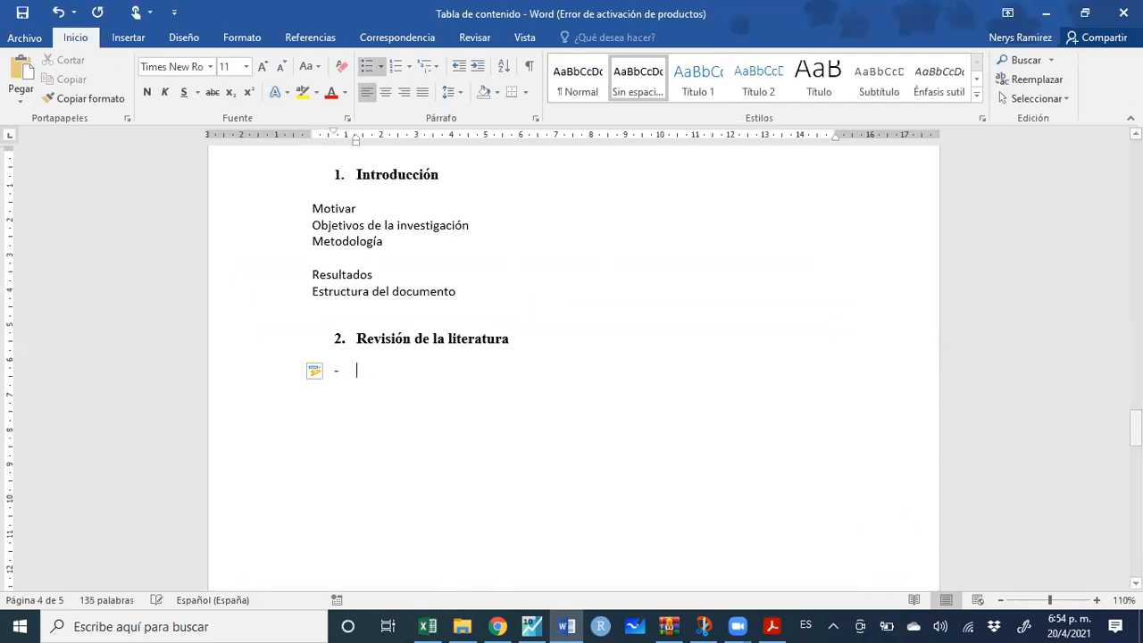
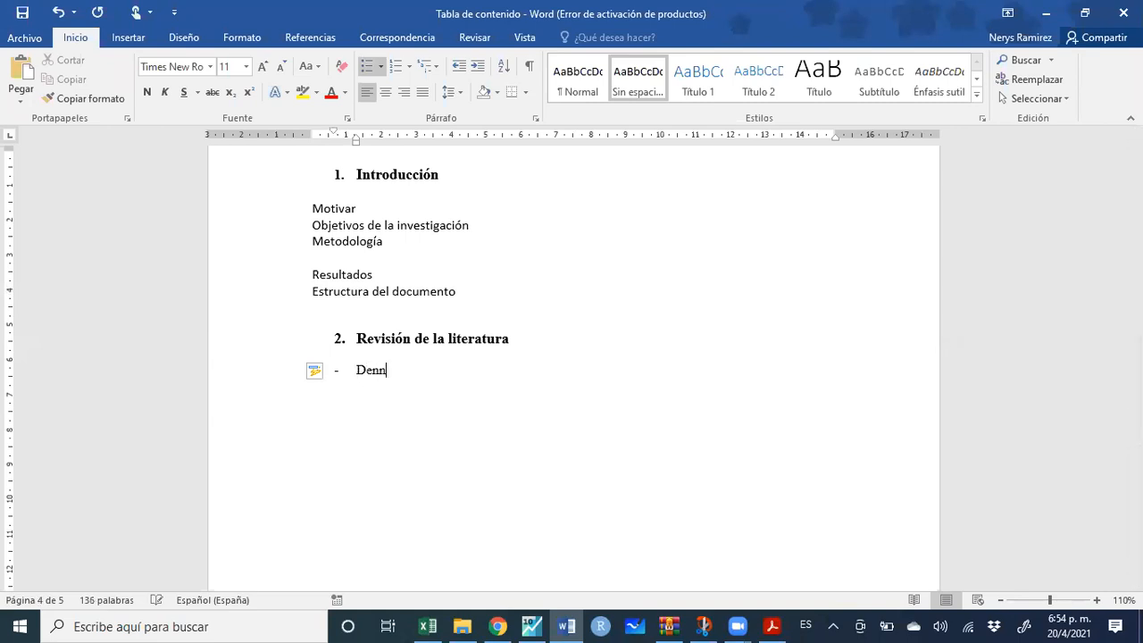
key(Return)
key(Return)
key(BackSpace)
key(Return)
text(El do)
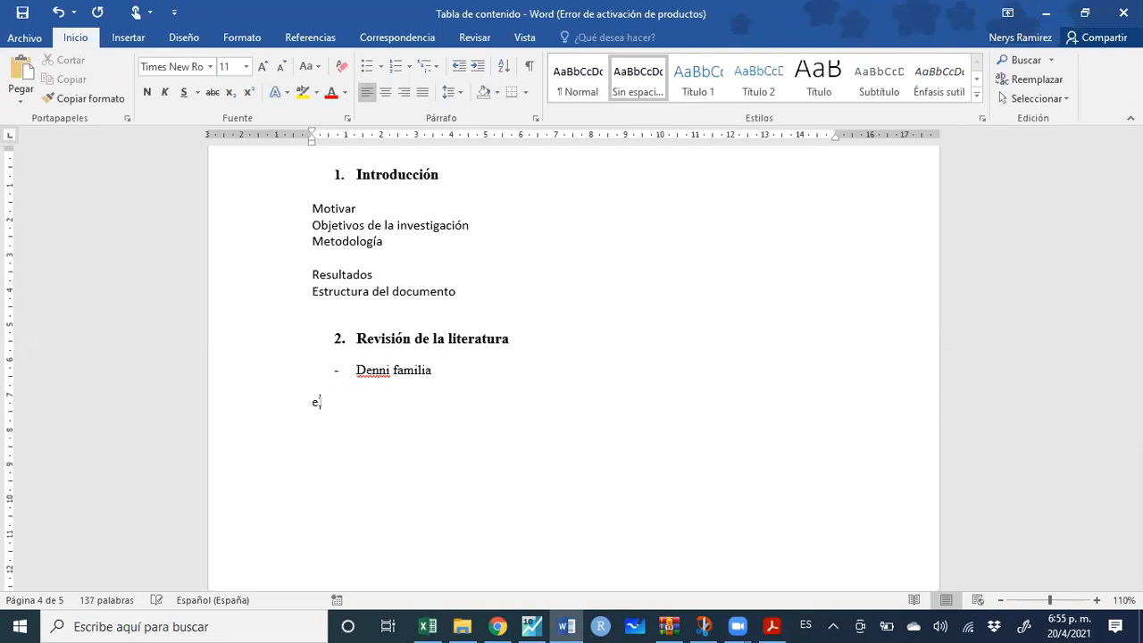
text(cumento)
text( ...)
key(Return)
key(Return)
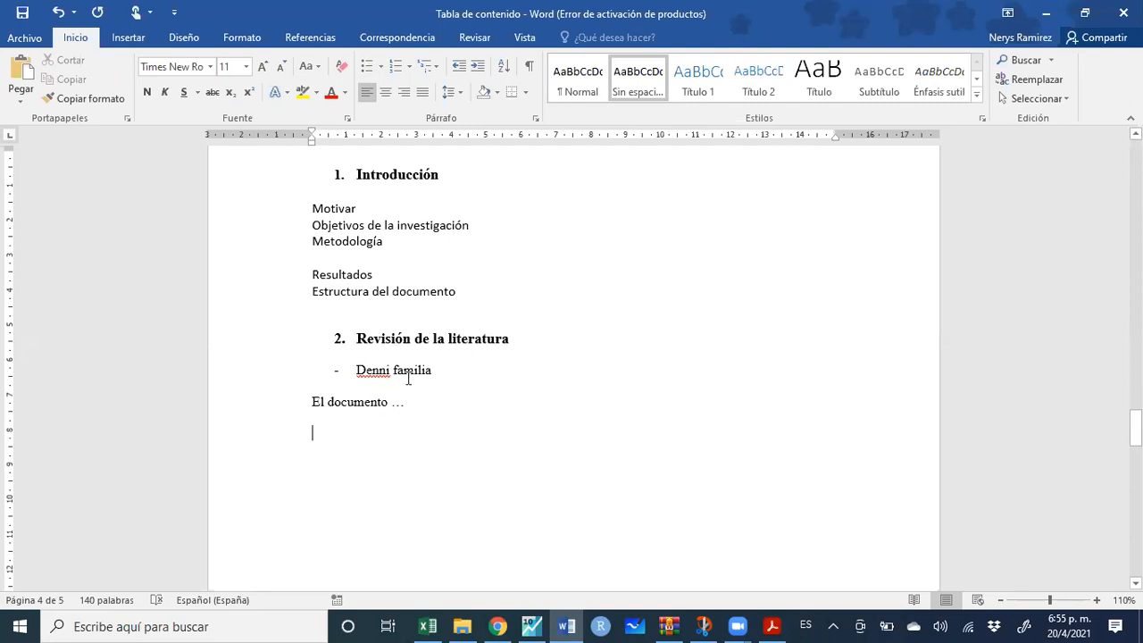
drag(431, 416, 326, 380)
Replace the draft notes with the line 'Identificar teorías generales que han de referencias'
key(Delete)
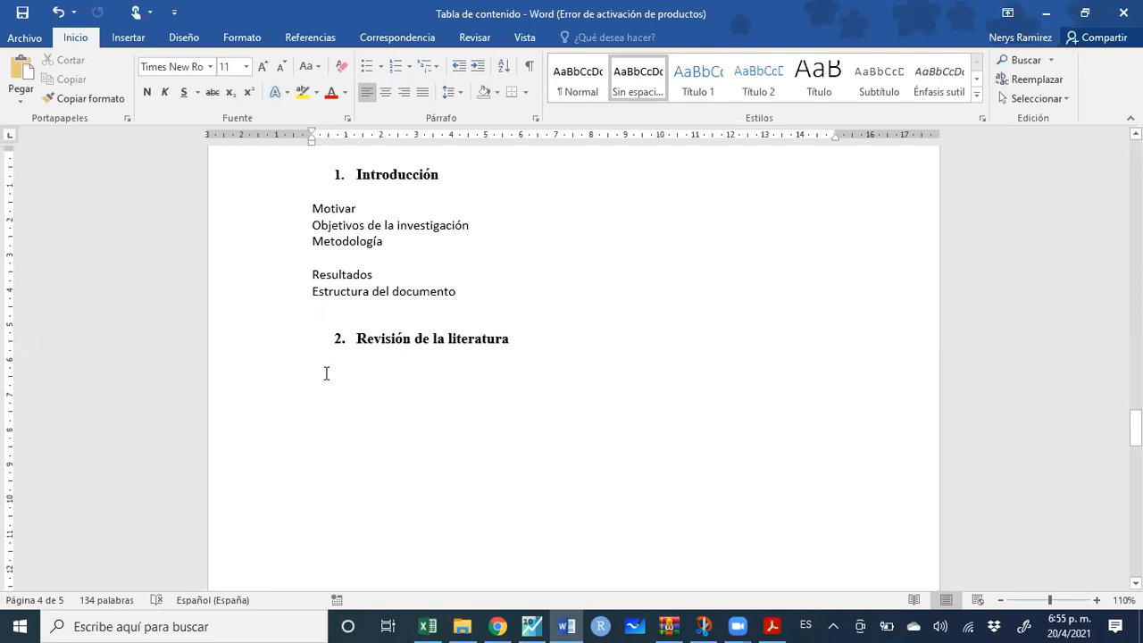
text(Identificar )
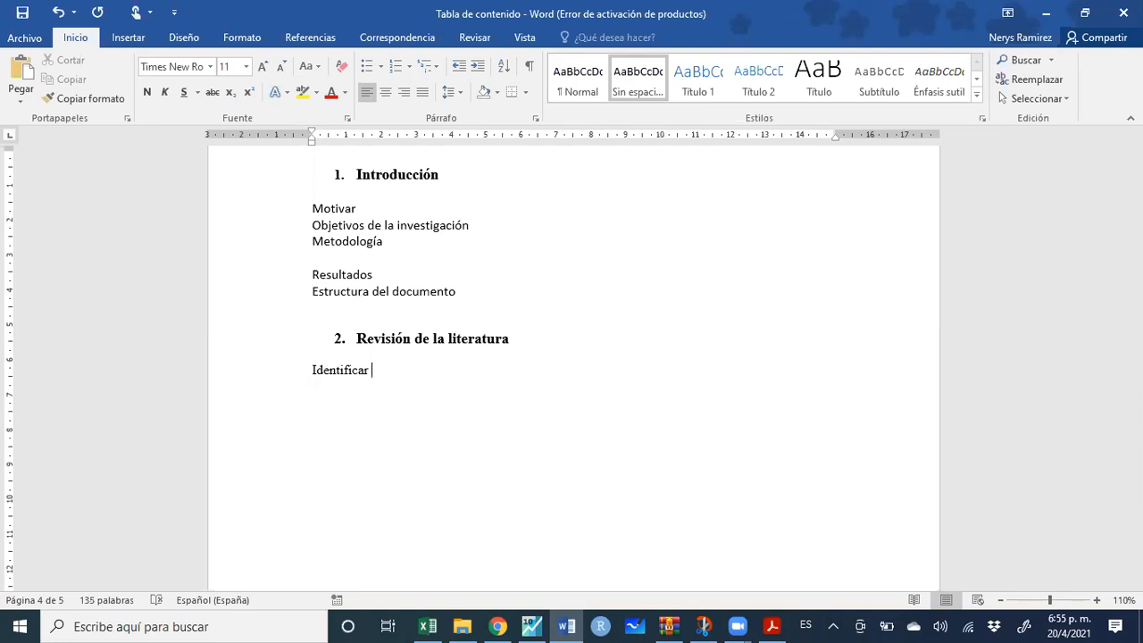
text(teorías generales que han)
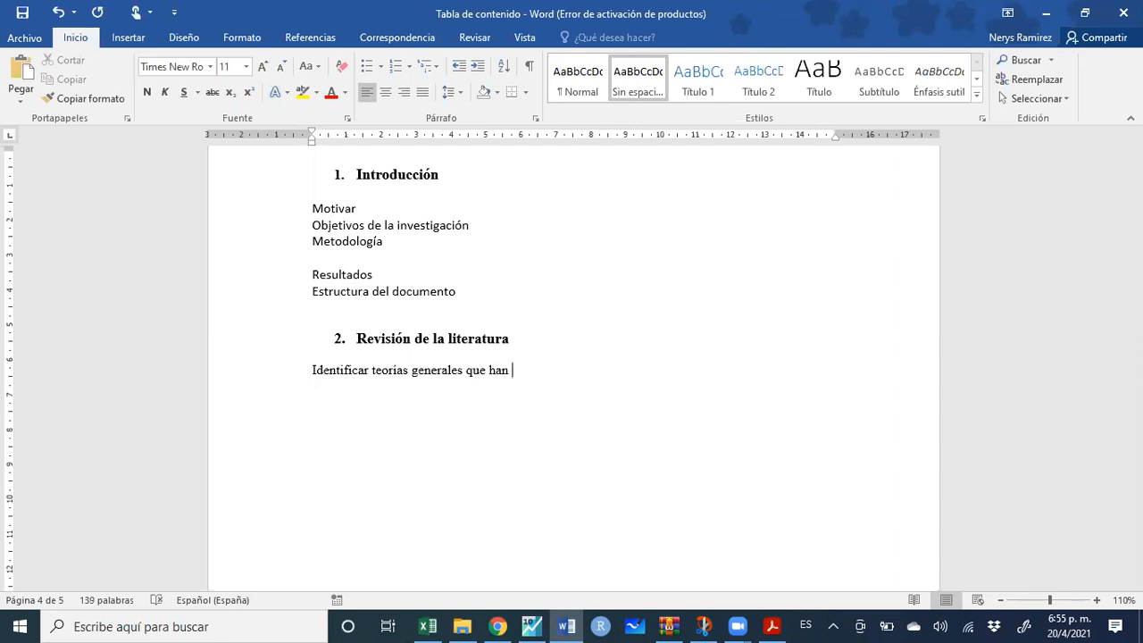
text( de referencias)
key(Return)
Add 'Literatura empírica' with dash bullets Desarrollados, Region and Pais
text(Literatura empírica)
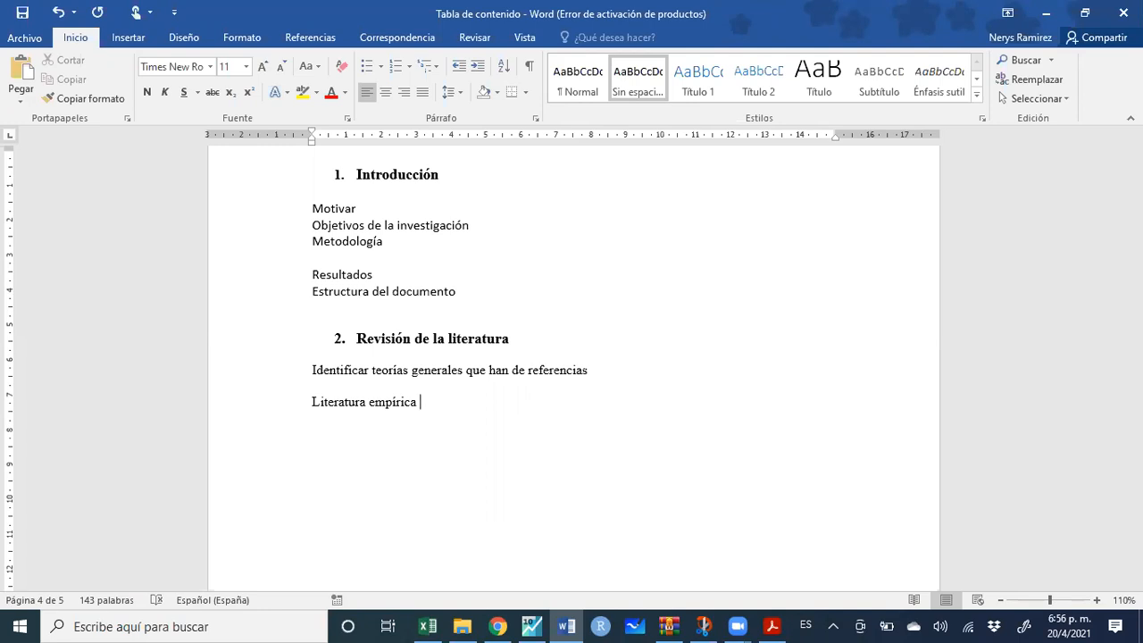
key(Return)
text(- )
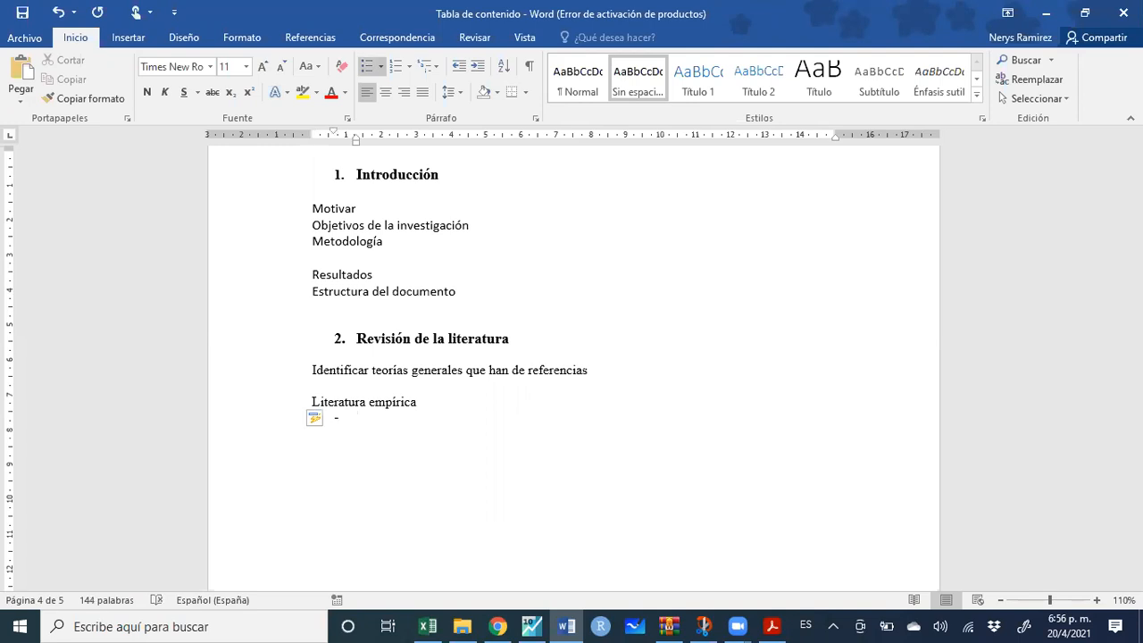
text(Desarrollados)
key(Return)
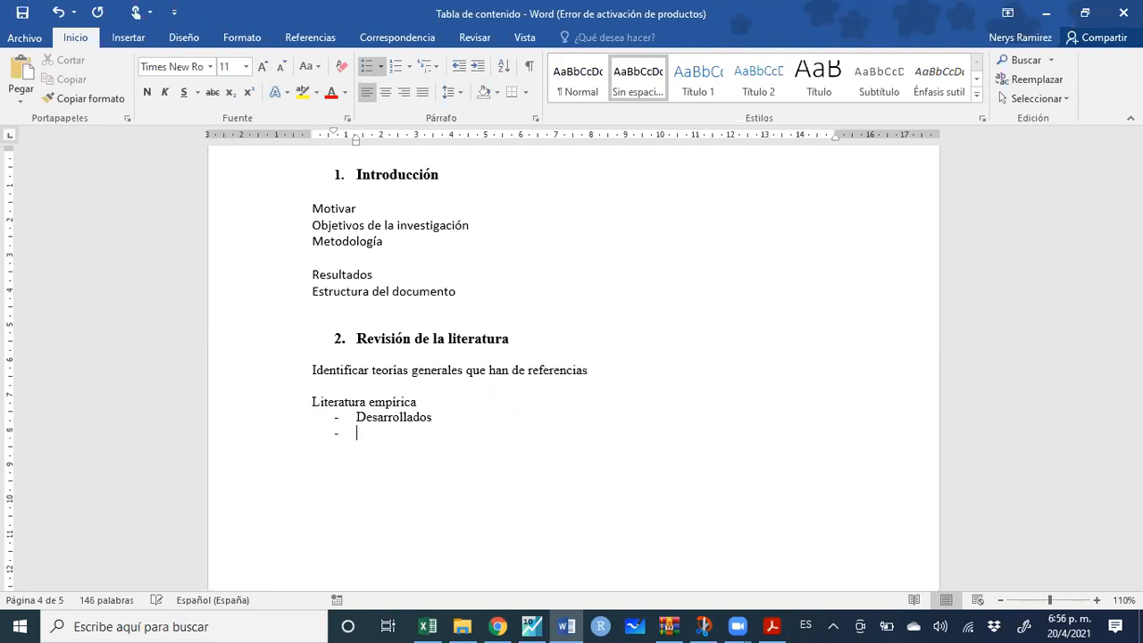
text(Region)
key(Return)
text(Pais)
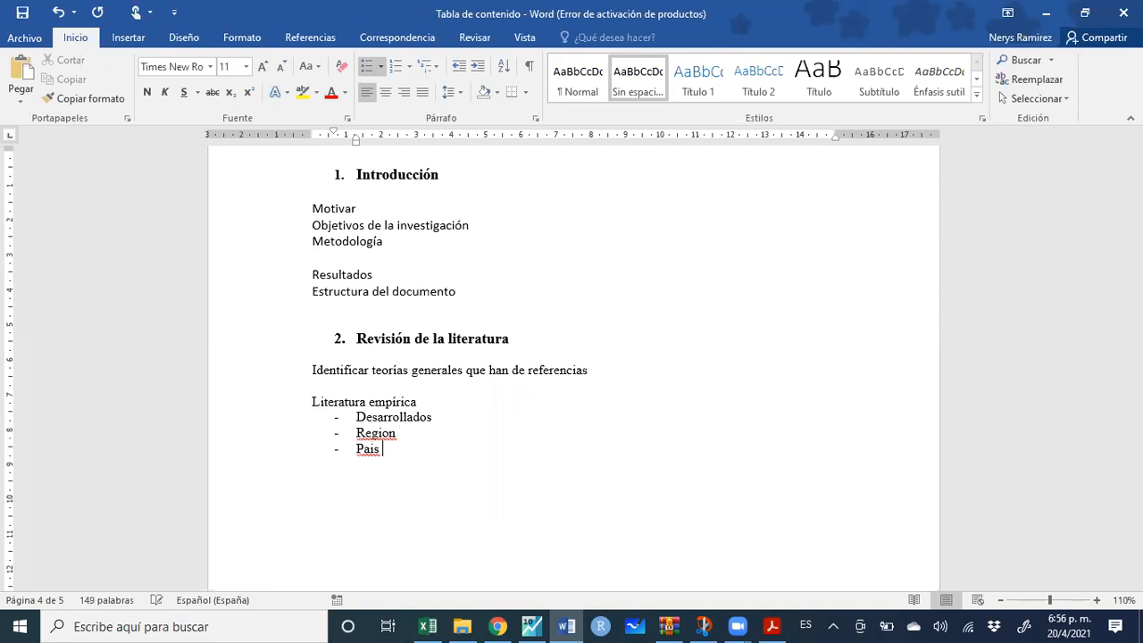
Fix the bullets Region and Pais to the accented Región and País
right_click(358, 435)
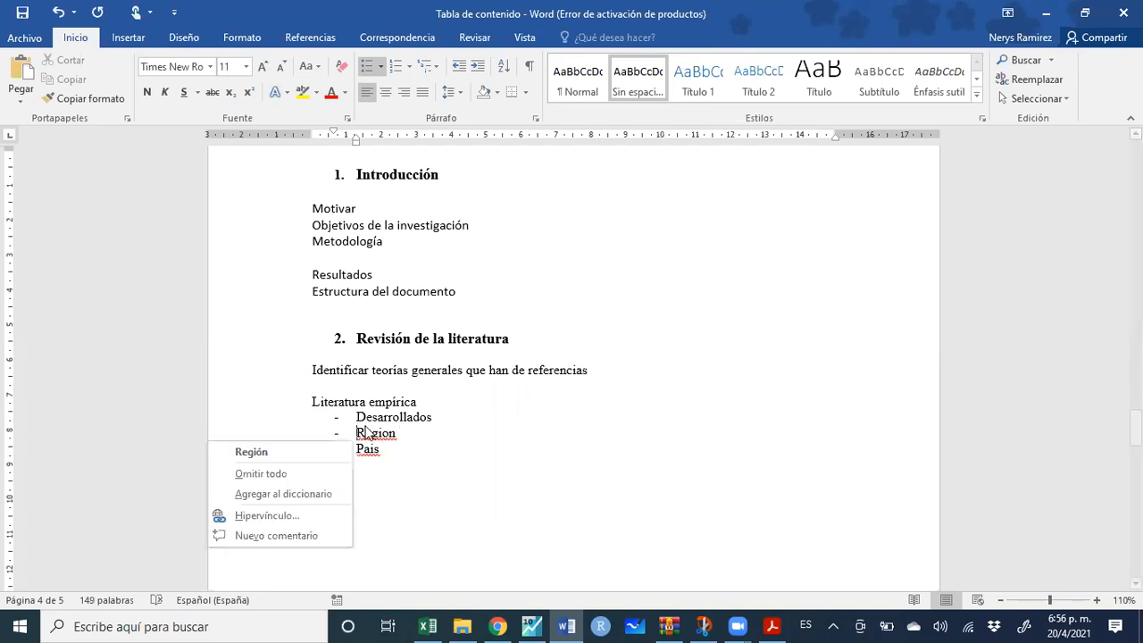
click(328, 459)
right_click(367, 450)
click(323, 465)
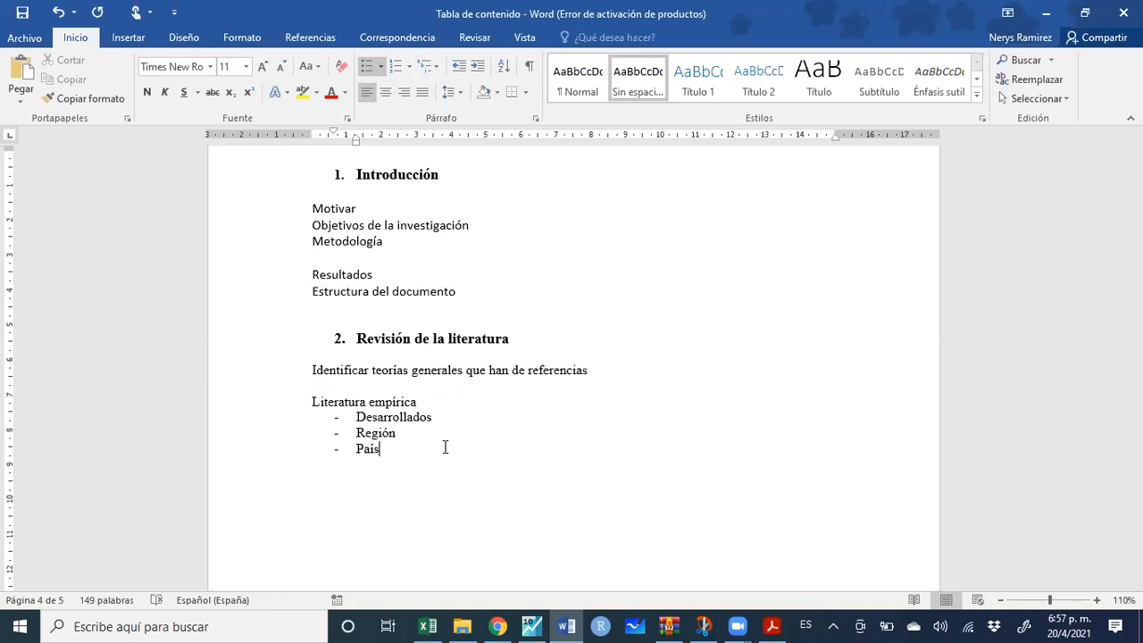
Remove the blank lines above 3. Metodología and open an unnumbered line beneath it
scroll(446, 446, down, 10)
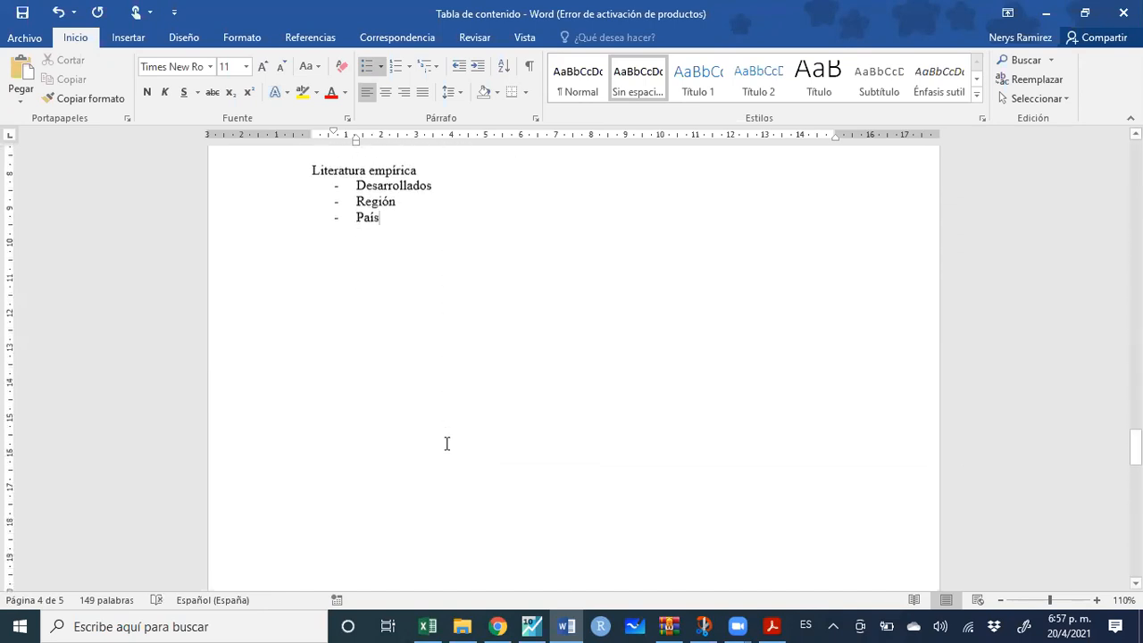
scroll(447, 443, down, 5)
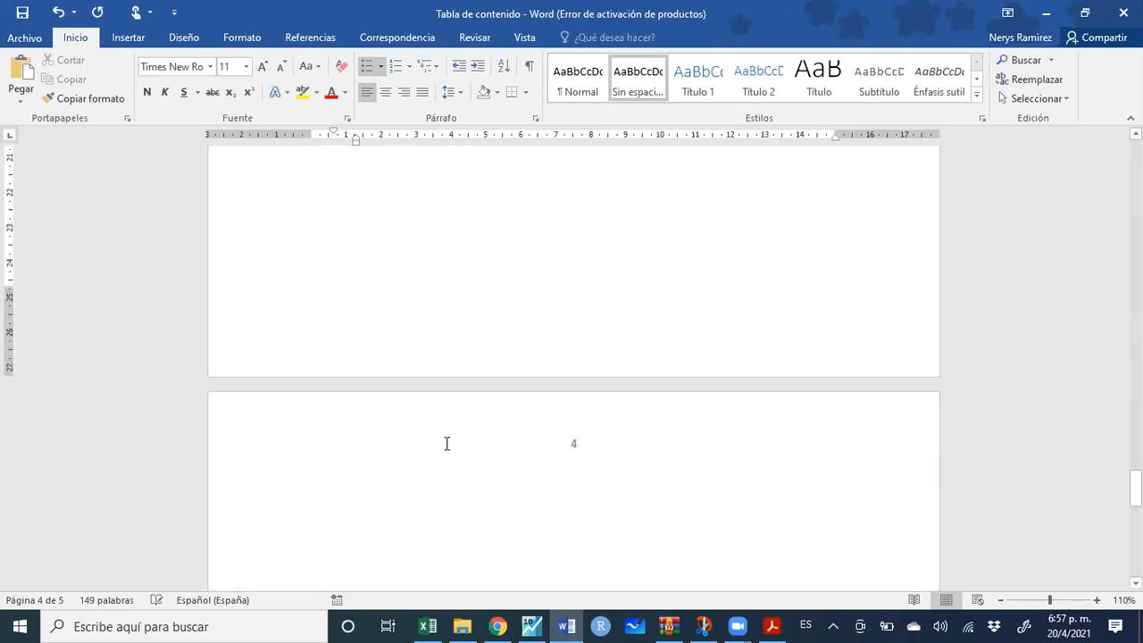
click(428, 289)
key(Delete)
key(Delete)
key(Delete)
key(Delete)
key(Delete)
key(Delete)
key(Delete)
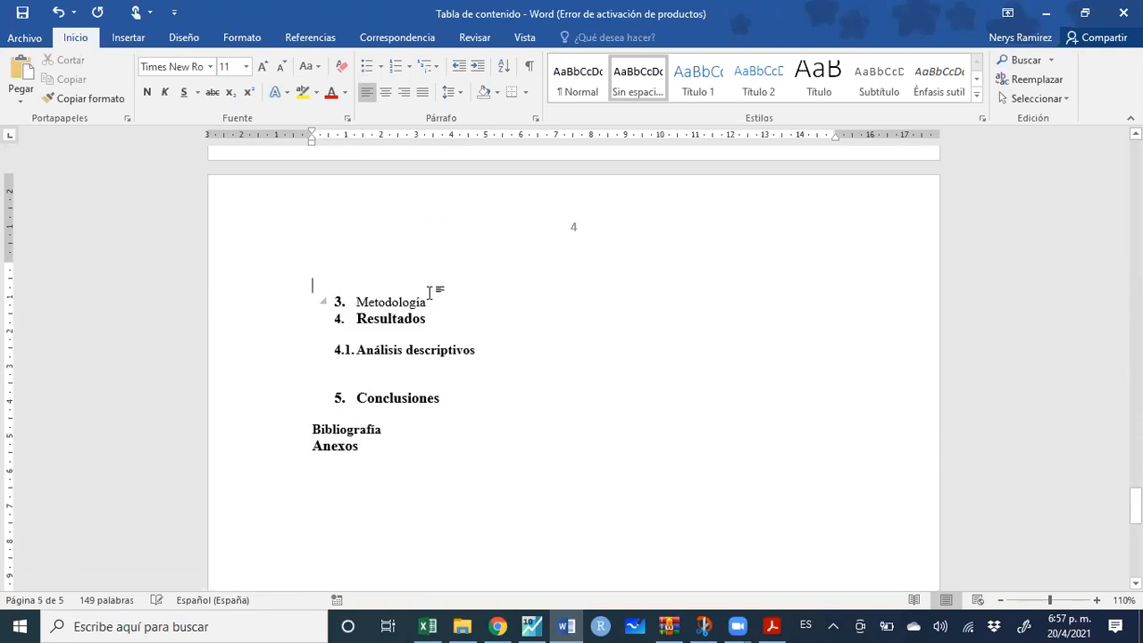
click(437, 291)
key(Return)
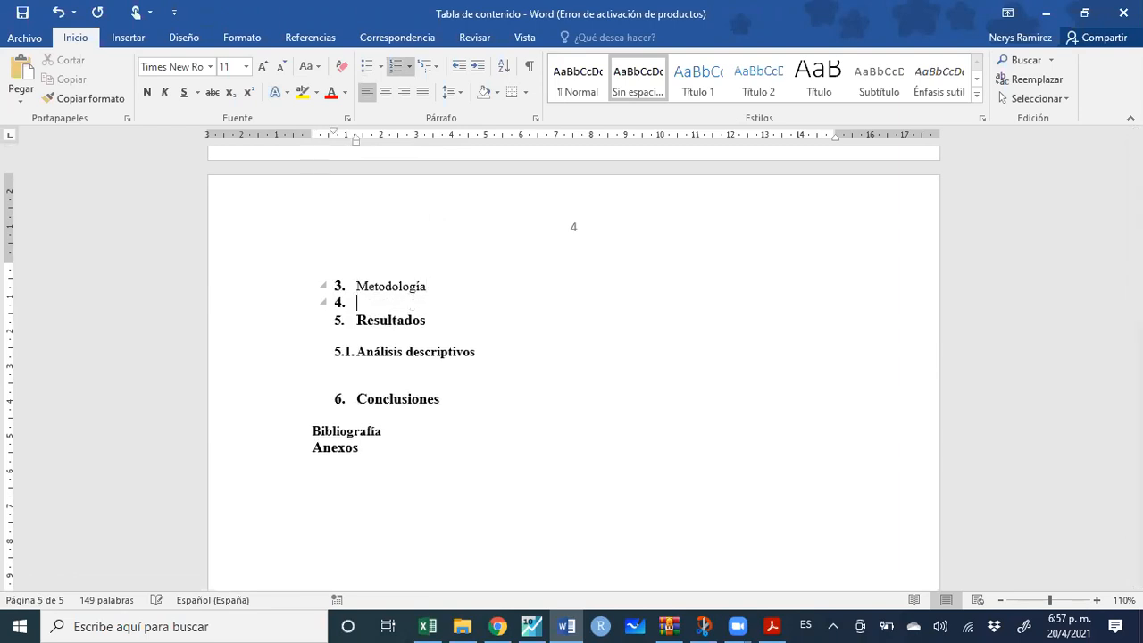
key(Return)
key(Return)
key(Up)
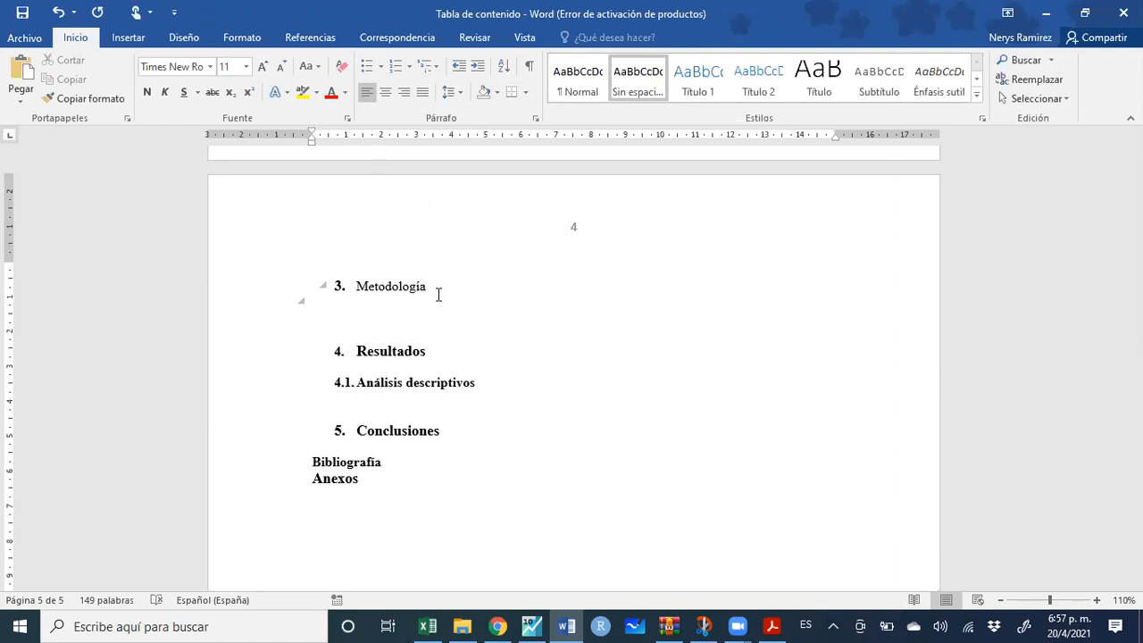
Add subheadings '3.1. Datos' and '3.2. Metodología', correcting the accent in Metodología
text(3.1. )
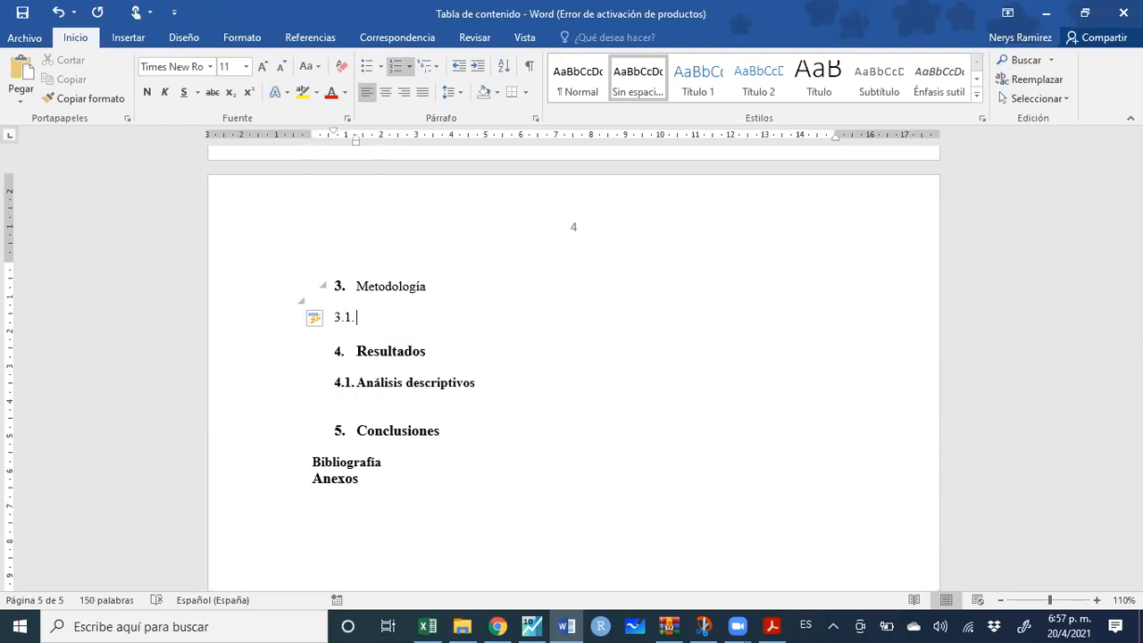
text(Datos)
key(Return)
key(Return)
key(Return)
text(3.2. Metodologia)
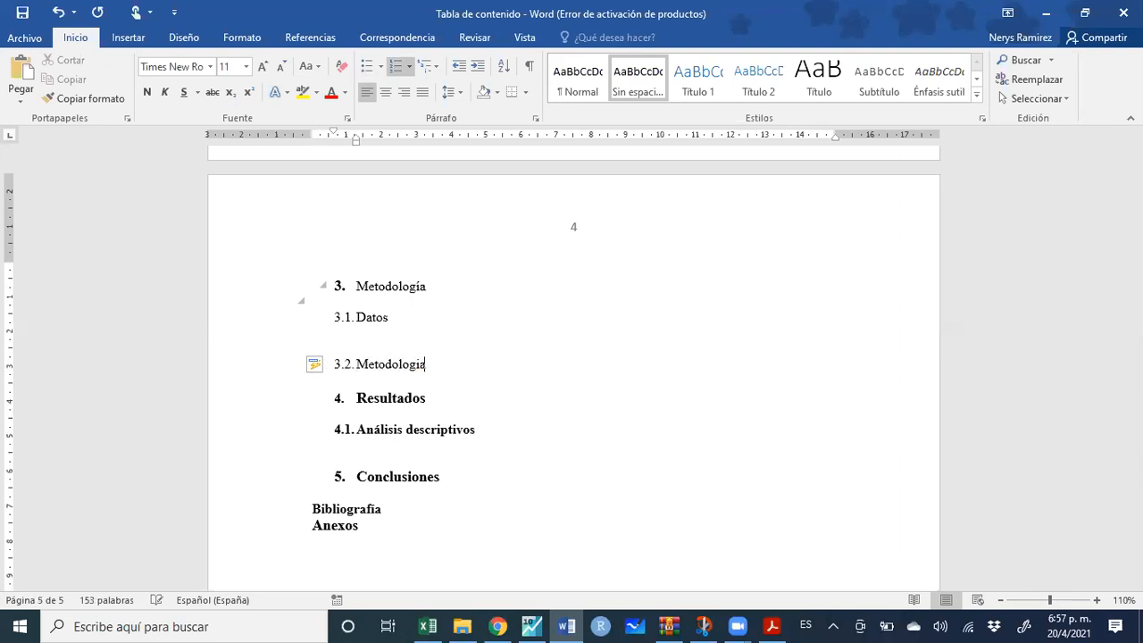
right_click(388, 368)
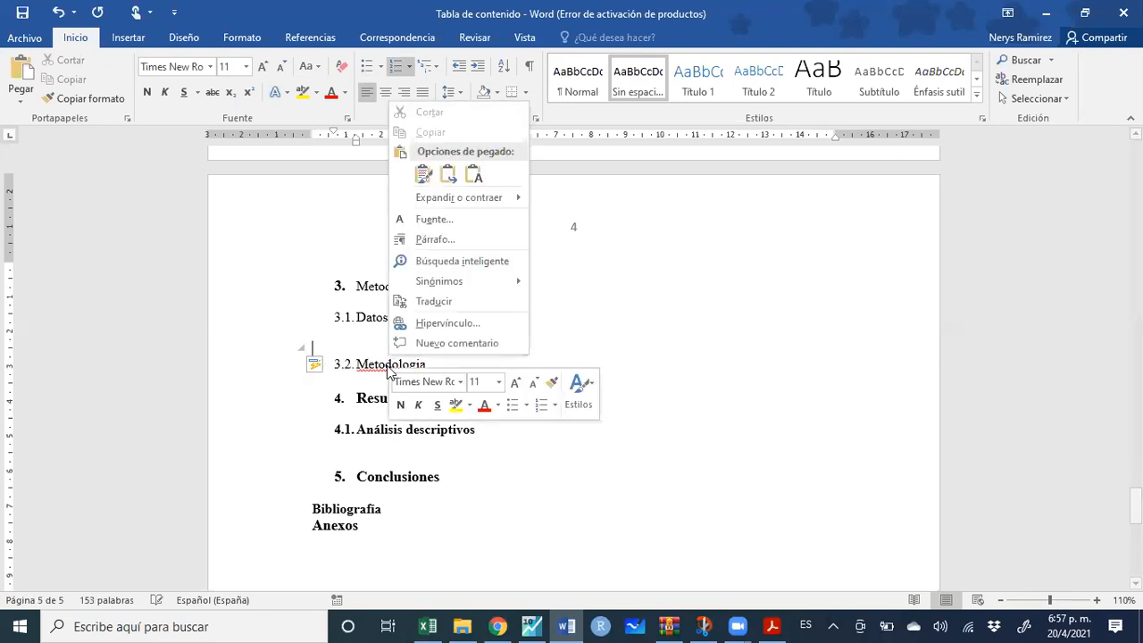
right_click(350, 369)
click(327, 382)
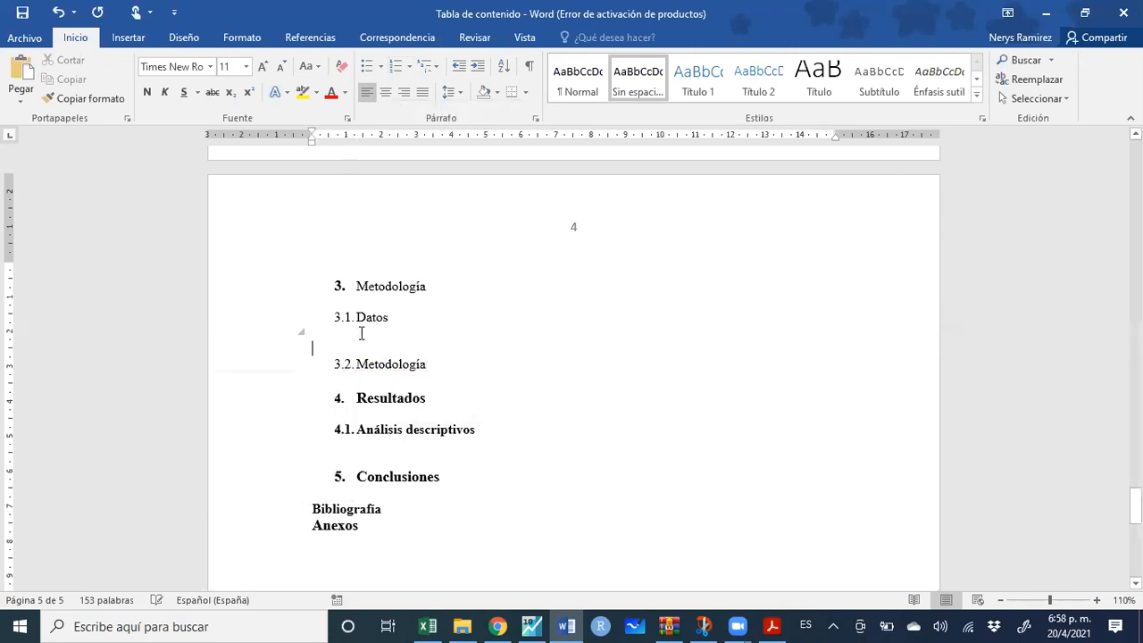
key(Return)
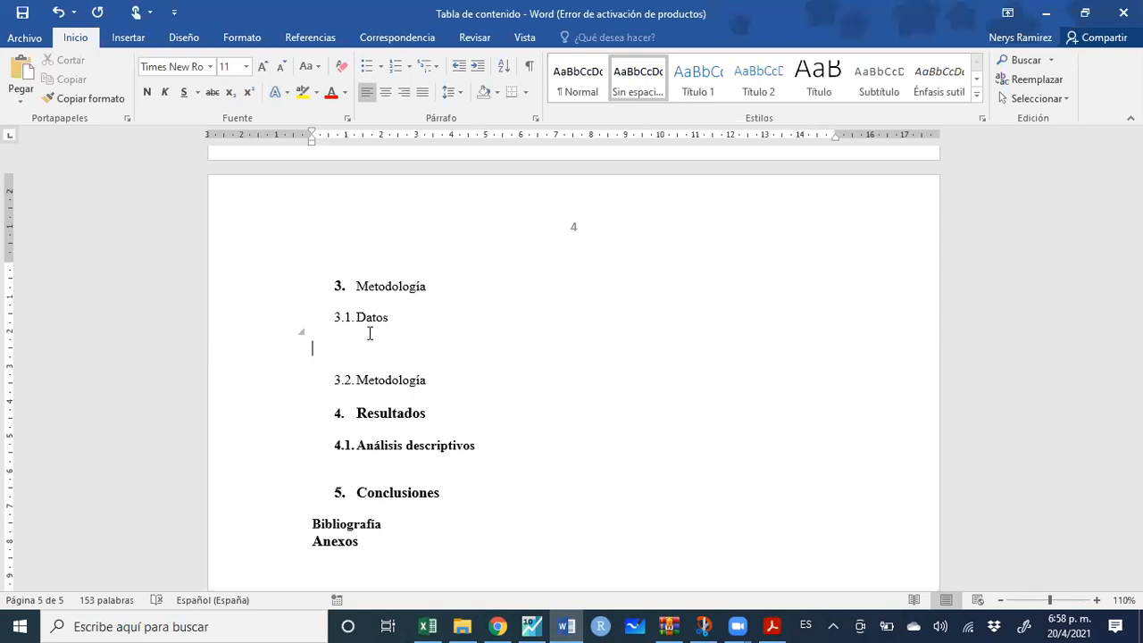
Under 3.1 Datos, write 'Tratamiento le dieron a sus datos...' and 'Fuentes'
text(Tratamiento le dieron a)
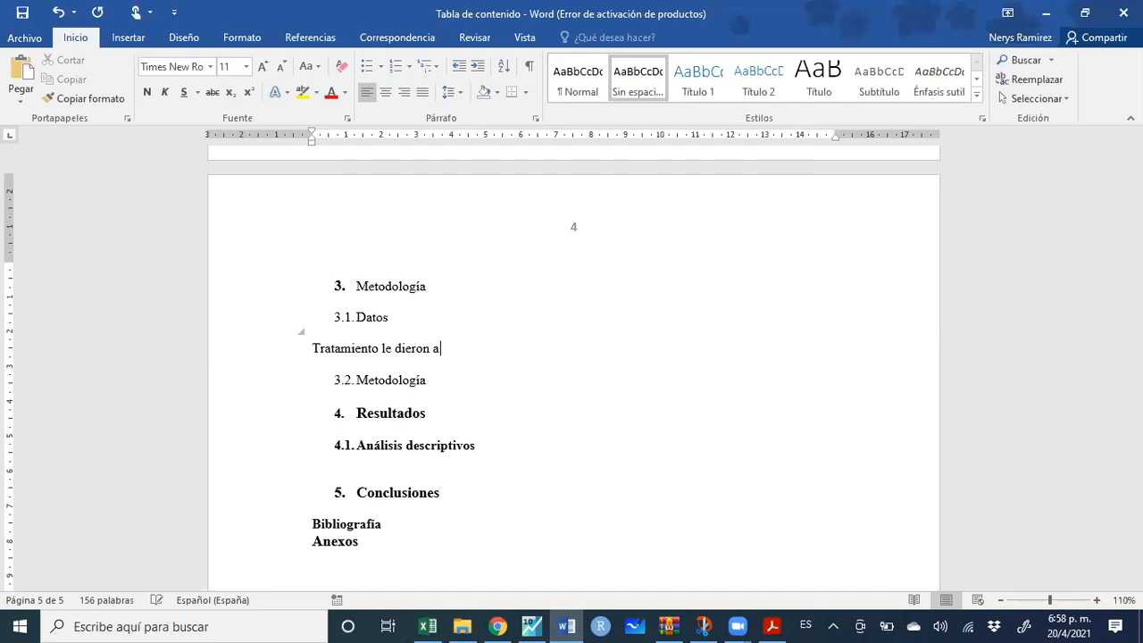
text( sus datos...)
key(Return)
text(Fuentes)
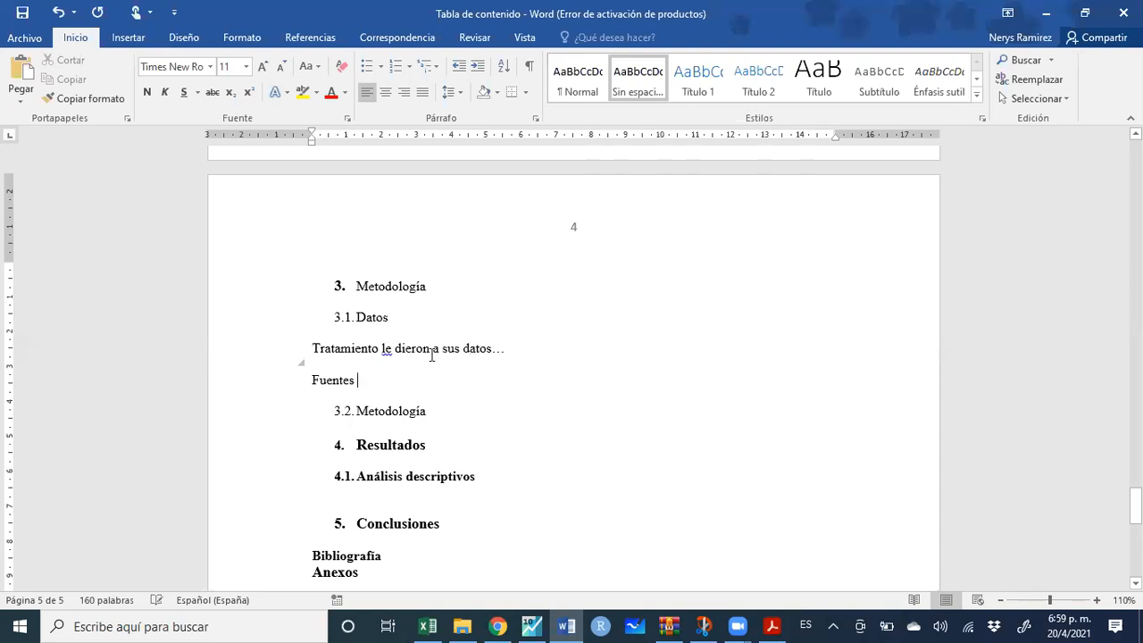
Below 3.2 Metodología, add an unnumbered line 'Estimamos el modelo 1' followed by an empty line
click(450, 412)
key(Return)
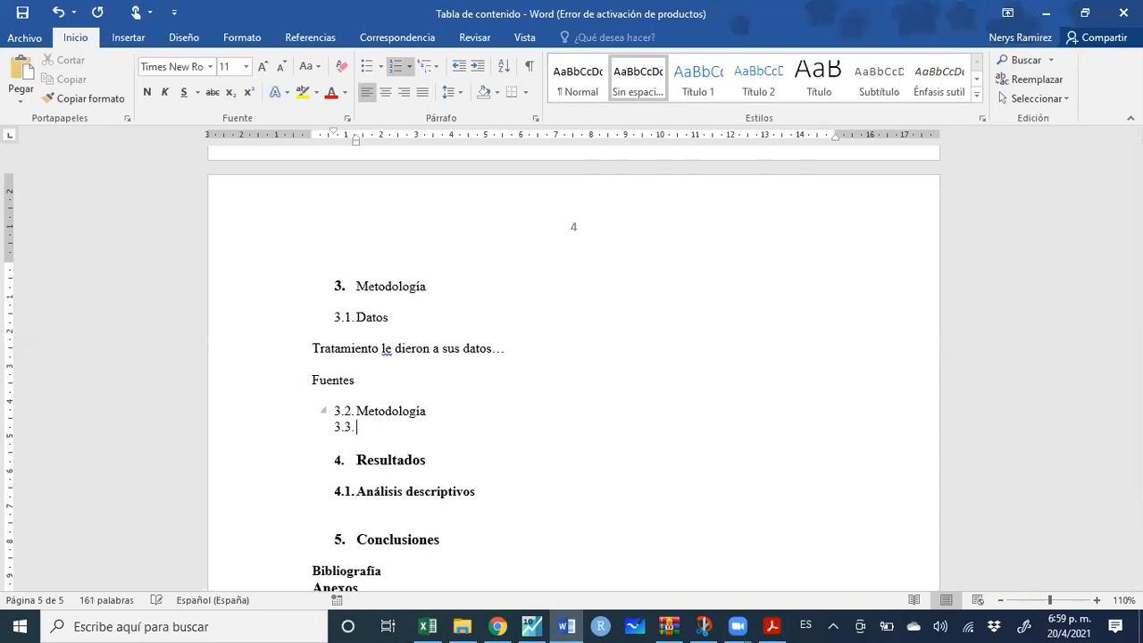
key(Return)
key(Return)
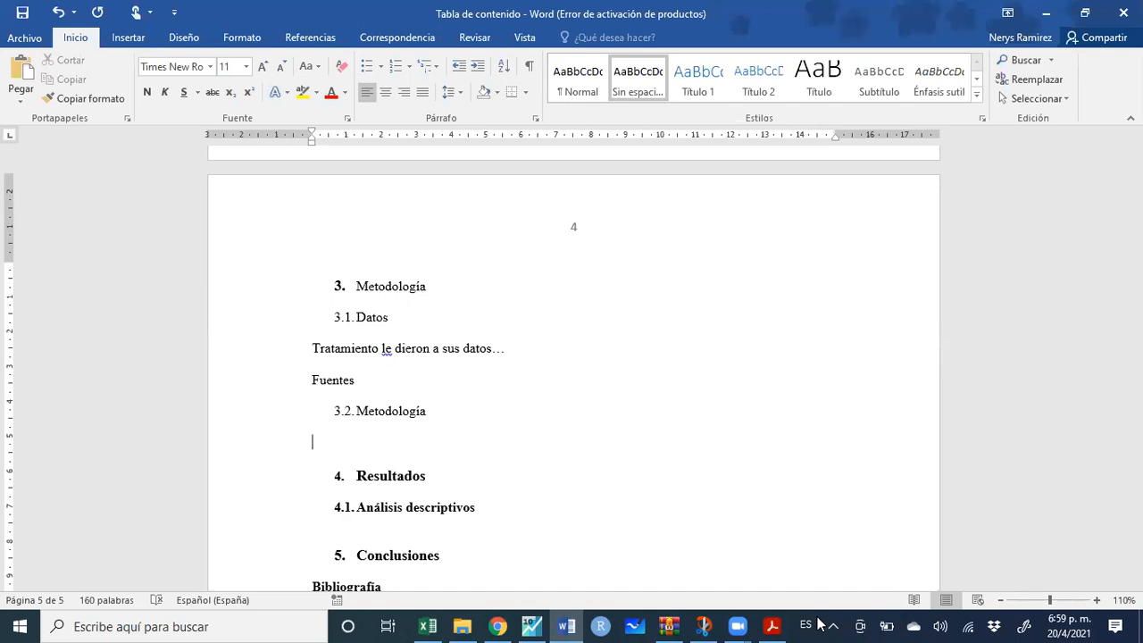
text(Estimamos el modelo e)
key(BackSpace)
text(1)
key(Return)
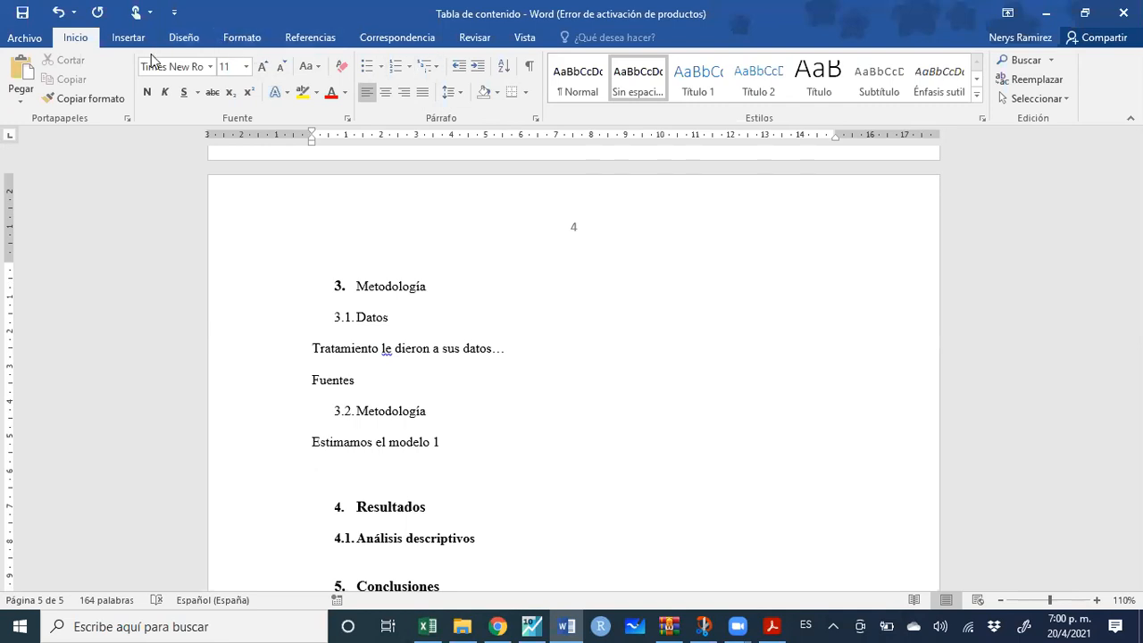
Insert a one-row table, narrow its first column, and place an equation in the second cell
click(127, 38)
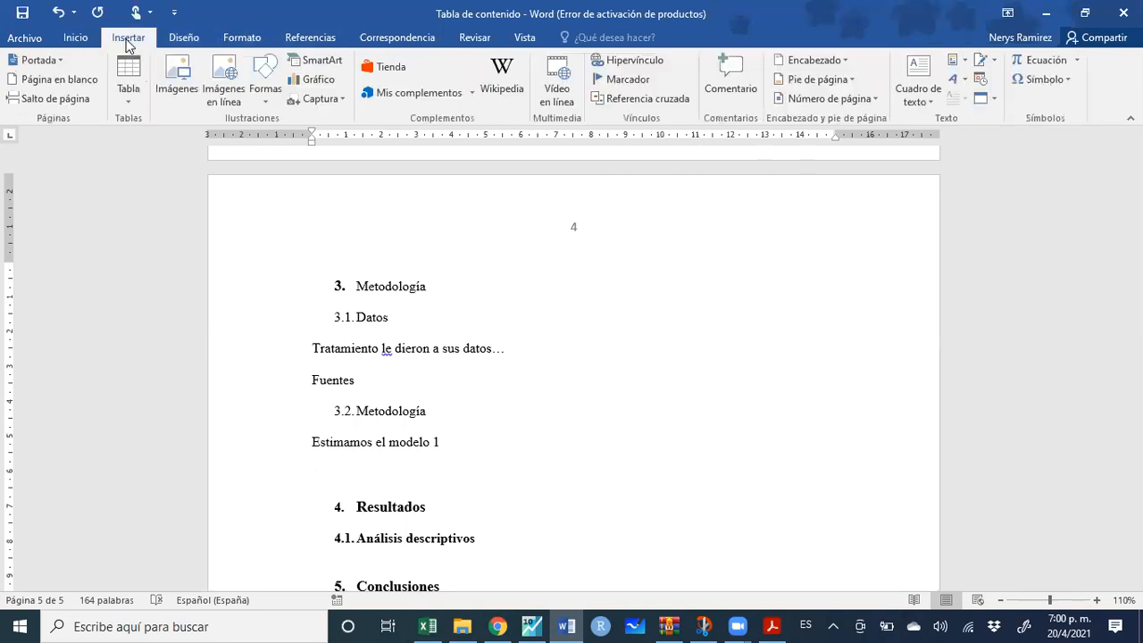
click(133, 105)
click(139, 143)
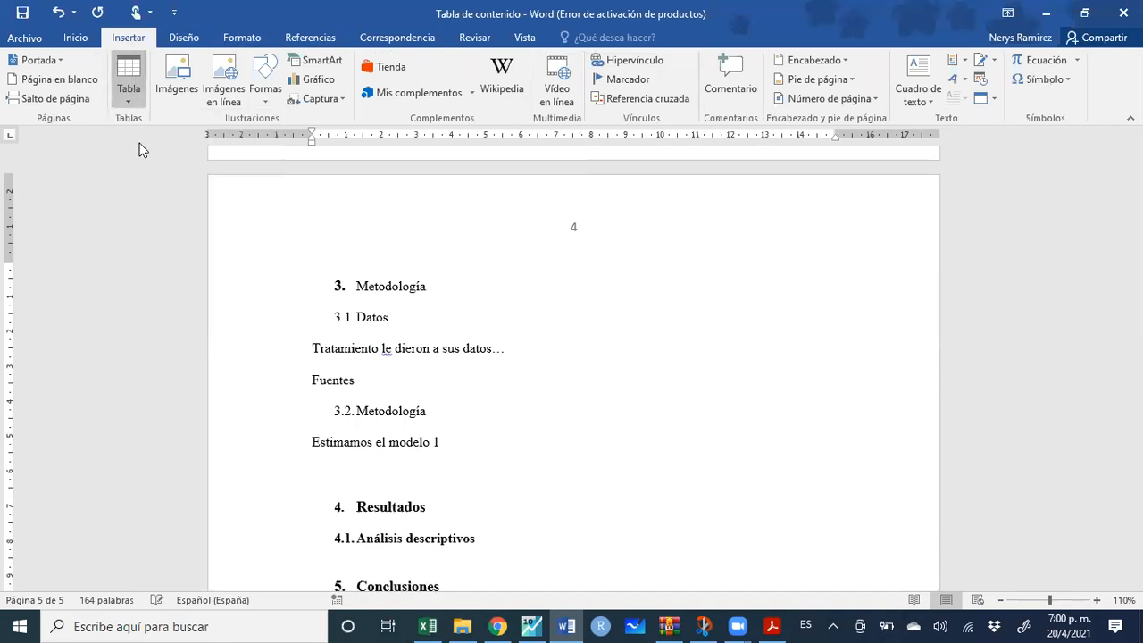
drag(572, 470, 347, 477)
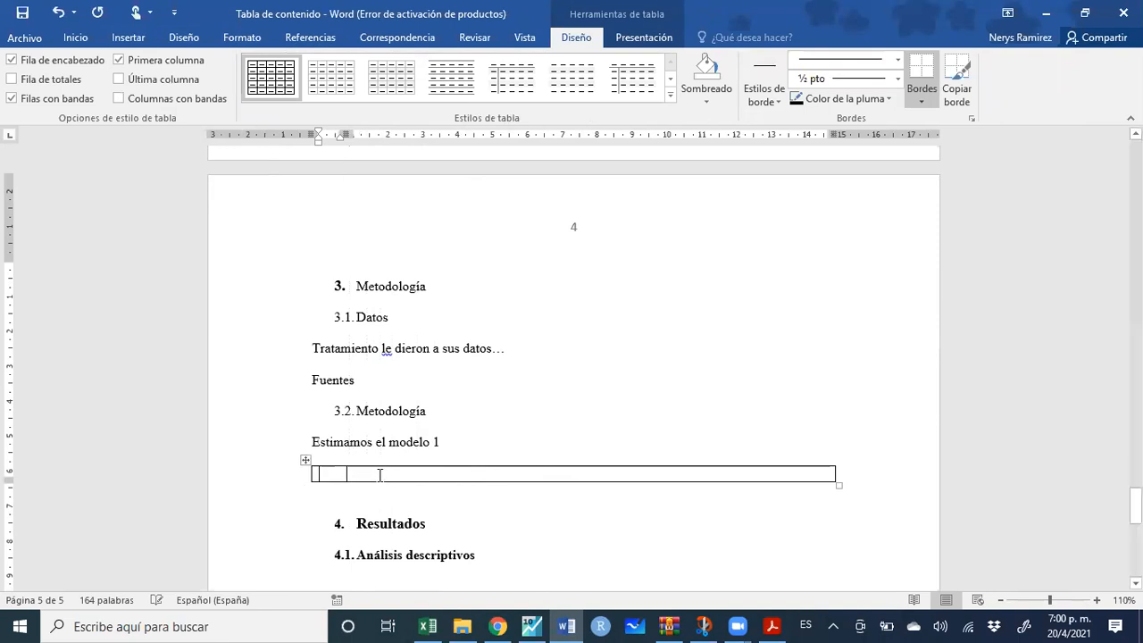
click(531, 480)
click(130, 39)
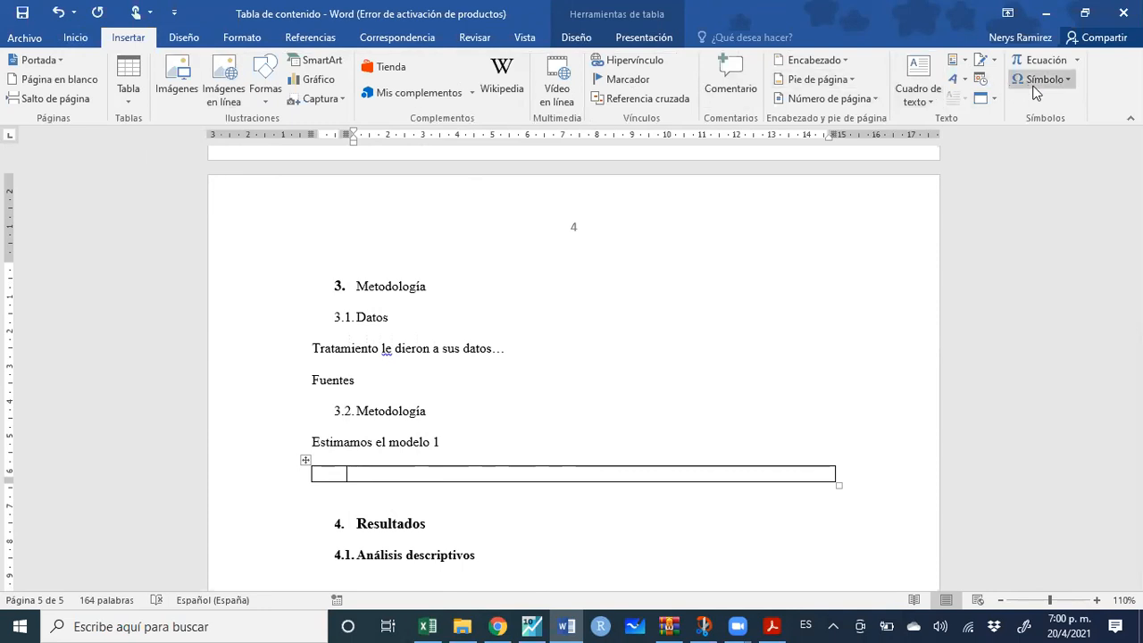
click(1041, 59)
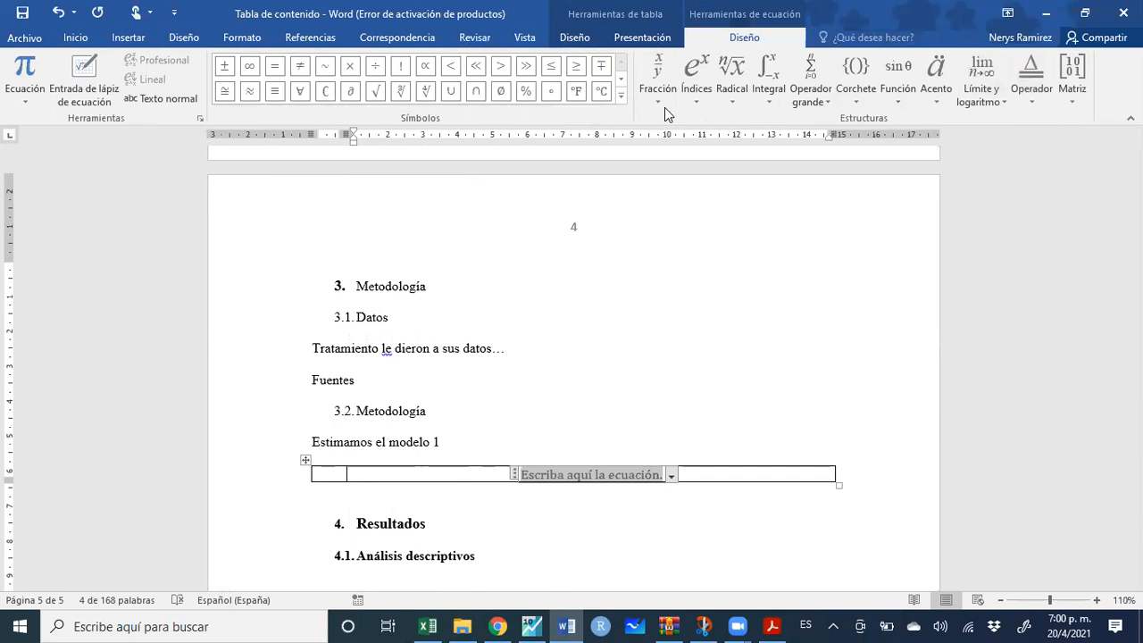
Build the equation y = ρ₀ + x₁² using subscript and sub-superscript structures
text(y )
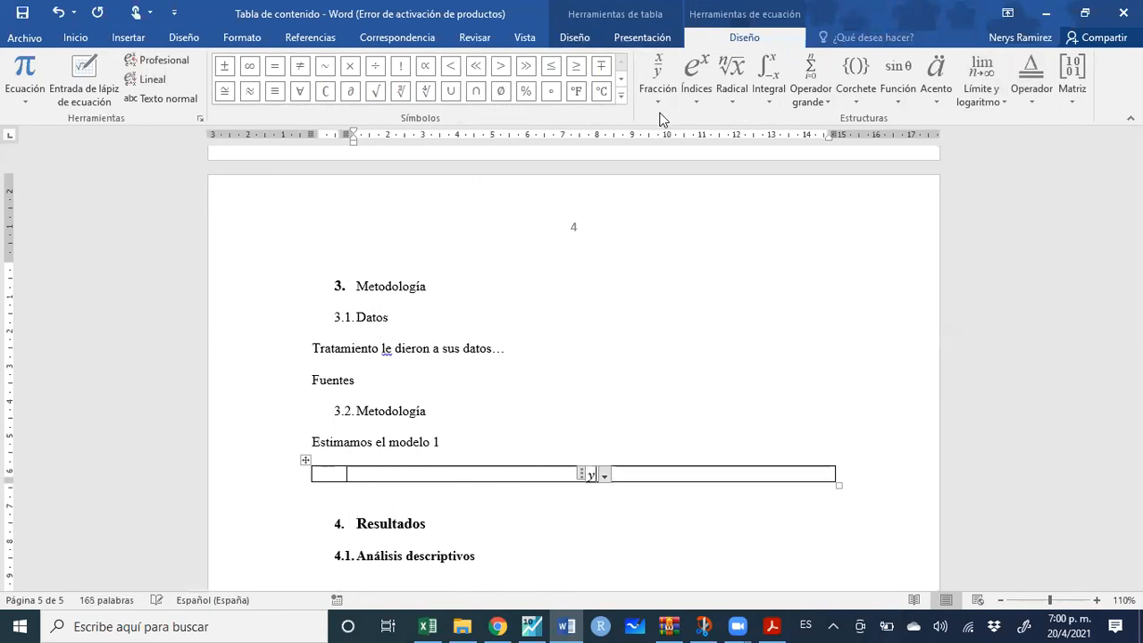
text(=)
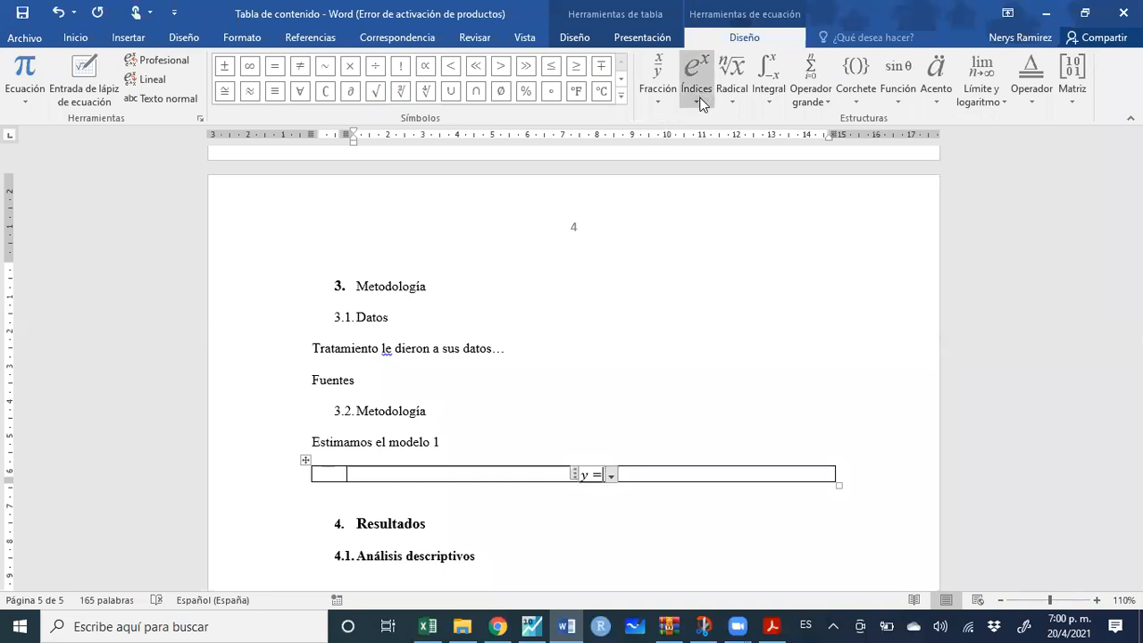
click(701, 105)
click(762, 159)
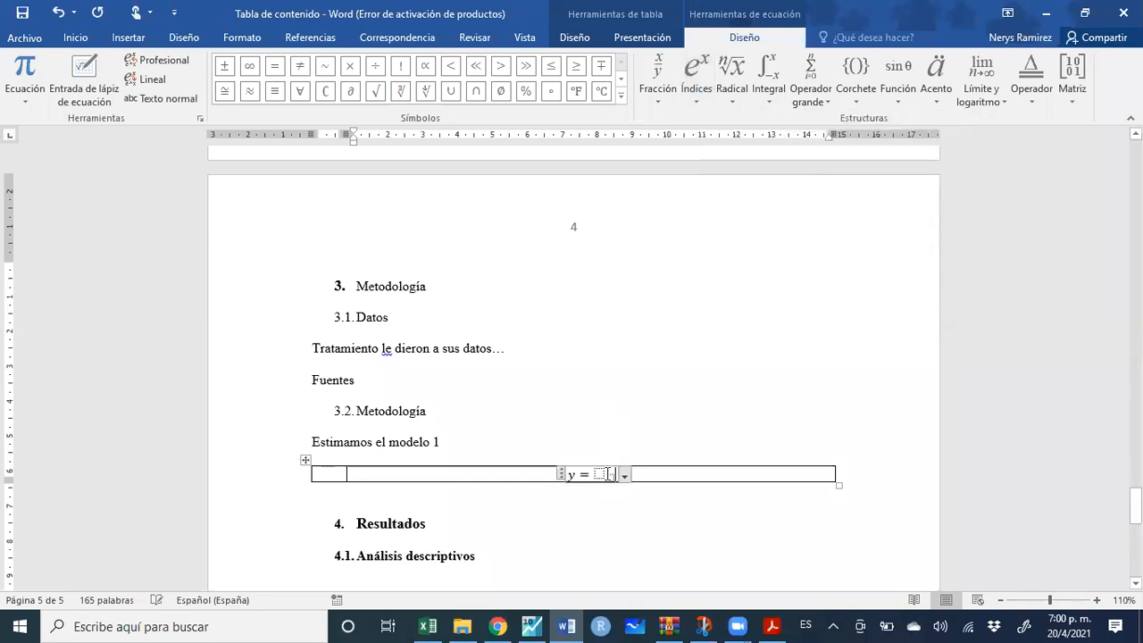
click(621, 100)
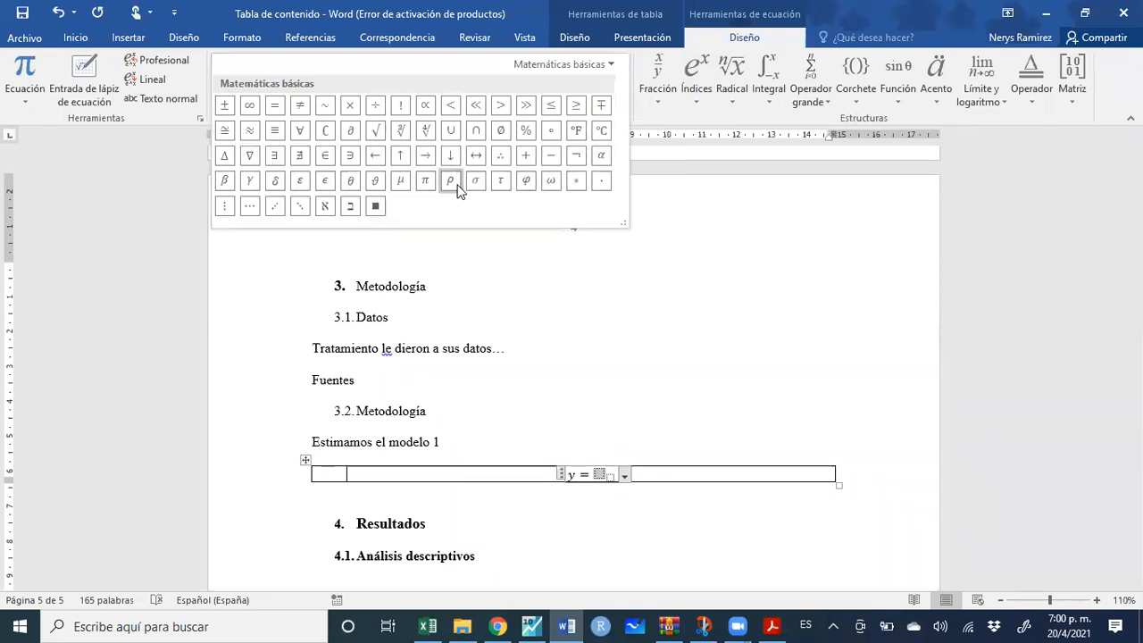
click(456, 186)
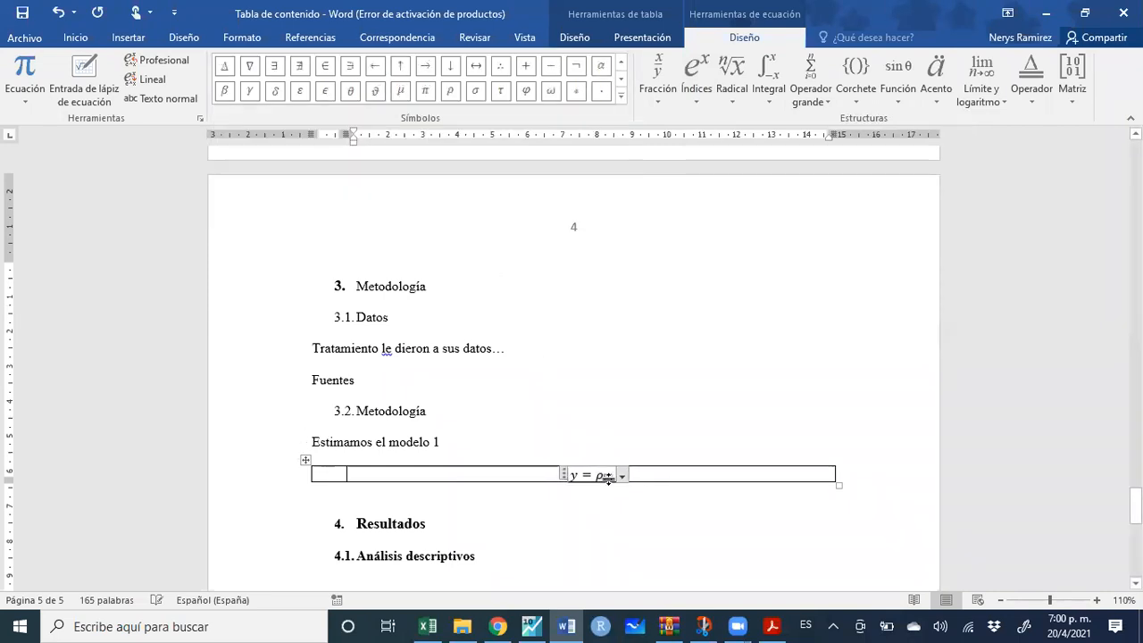
text(_0+)
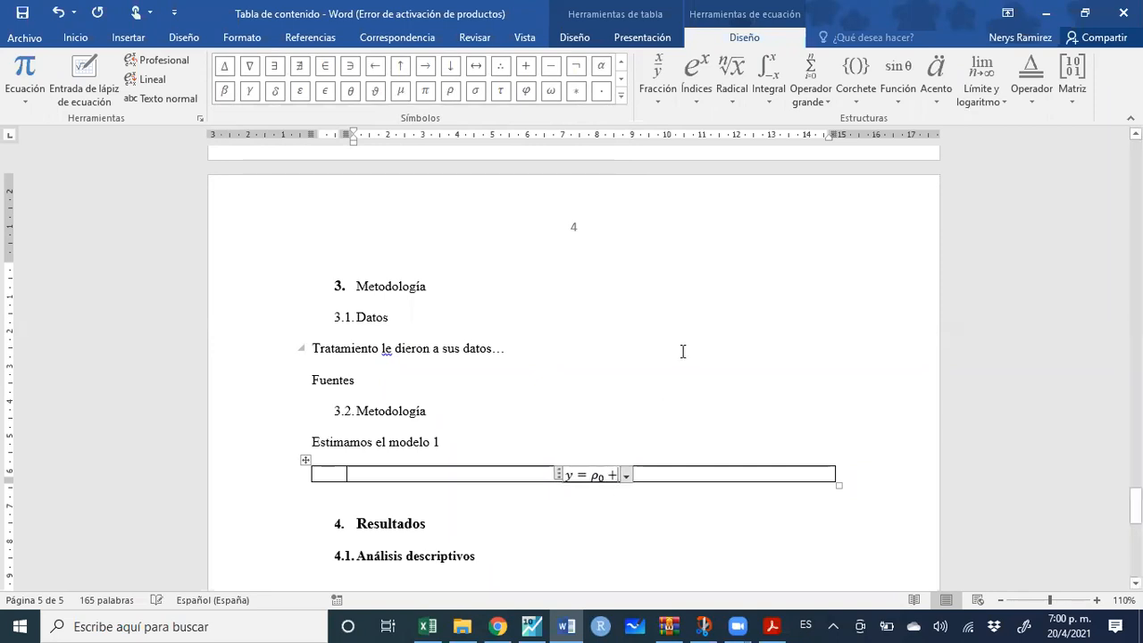
click(690, 101)
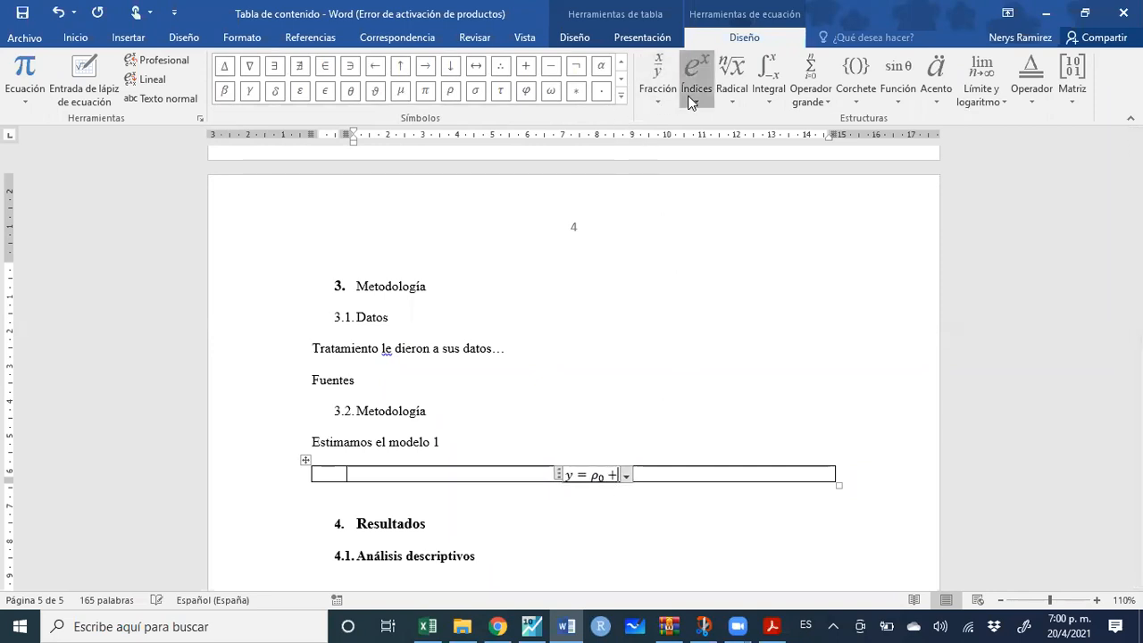
click(831, 180)
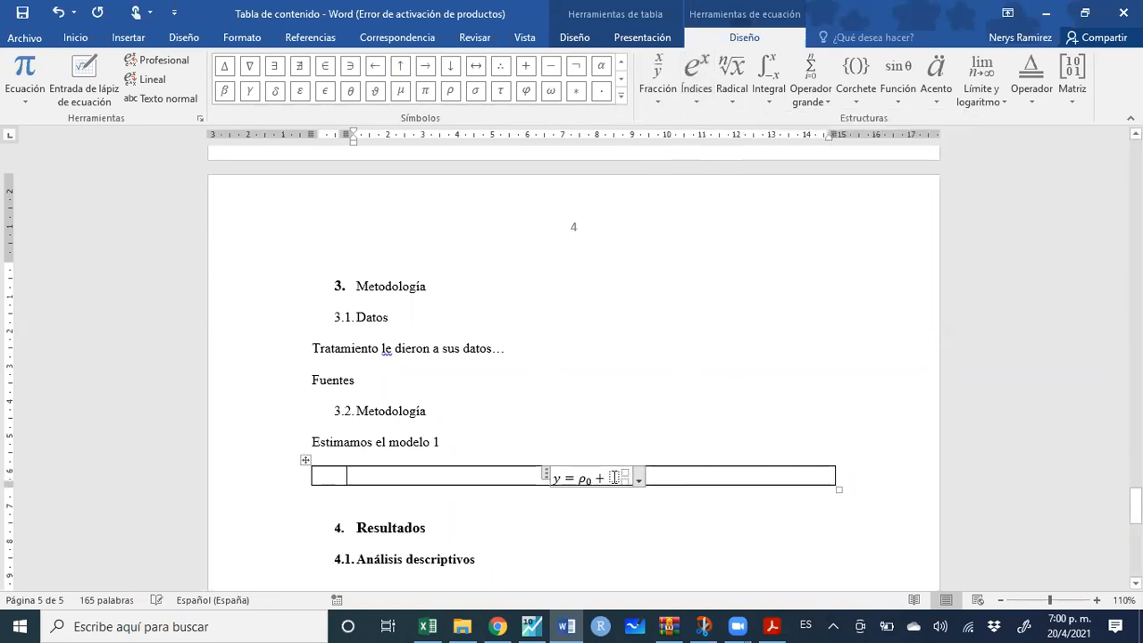
text(x)
click(624, 482)
text(1)
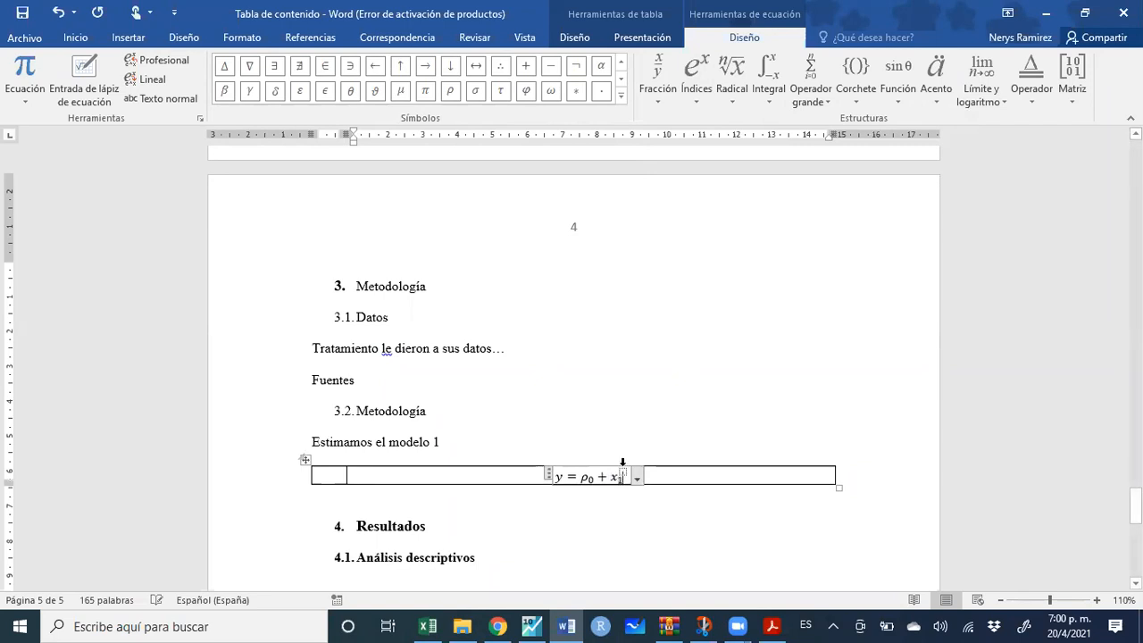
text(2)
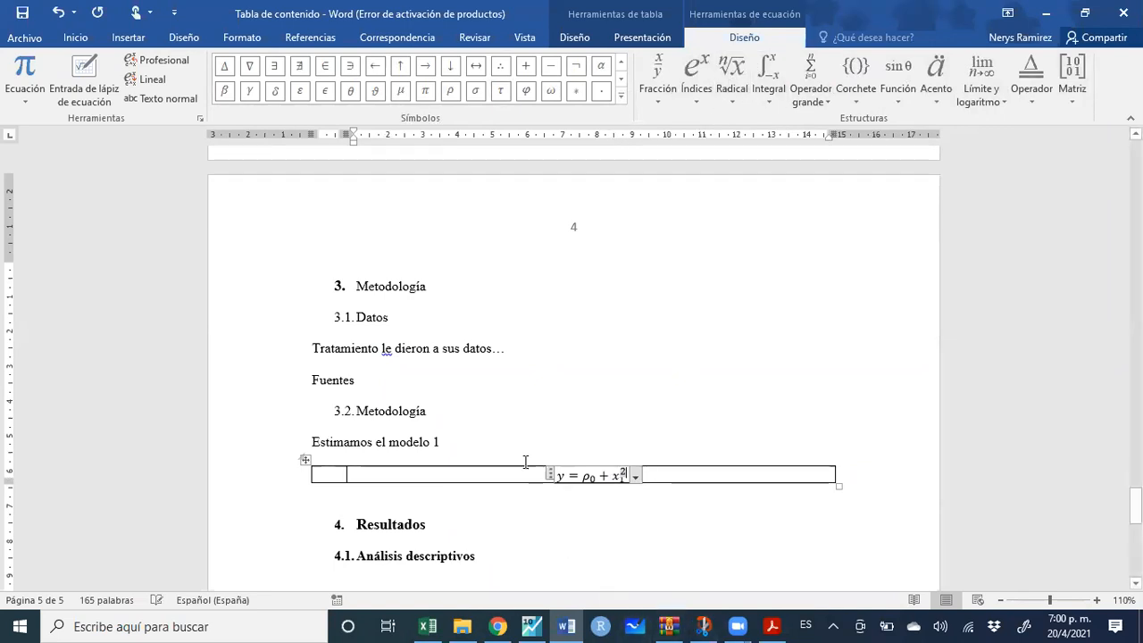
click(505, 443)
Append ', donde y es el salario ...' to the sentence 'Estimamos el modelo 1'
text(, donde y es el salario)
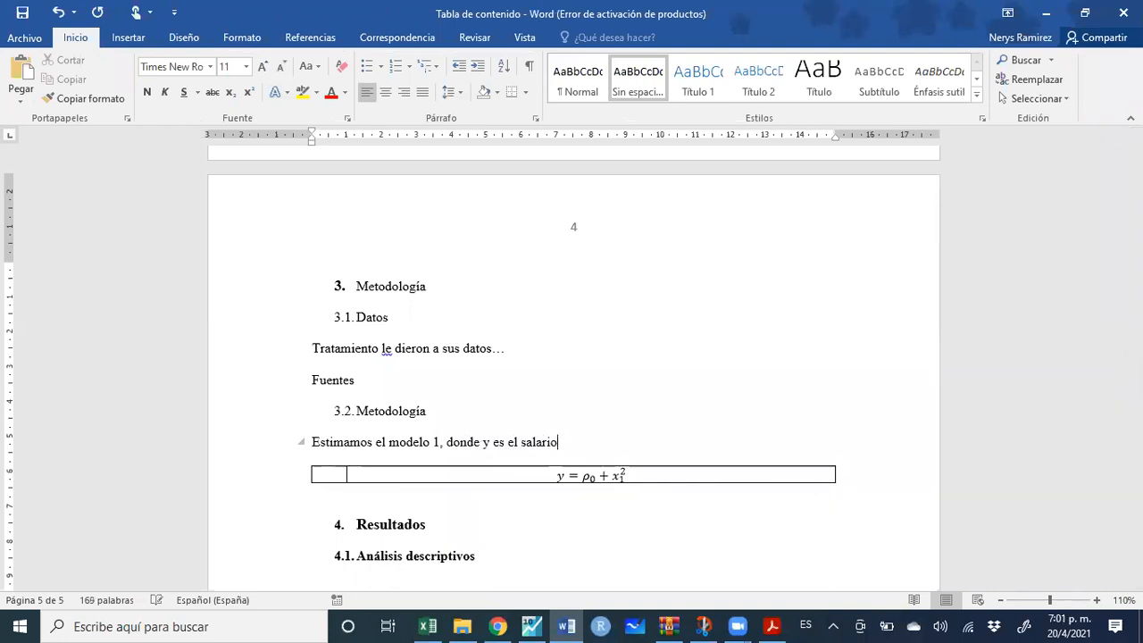
text( ...)
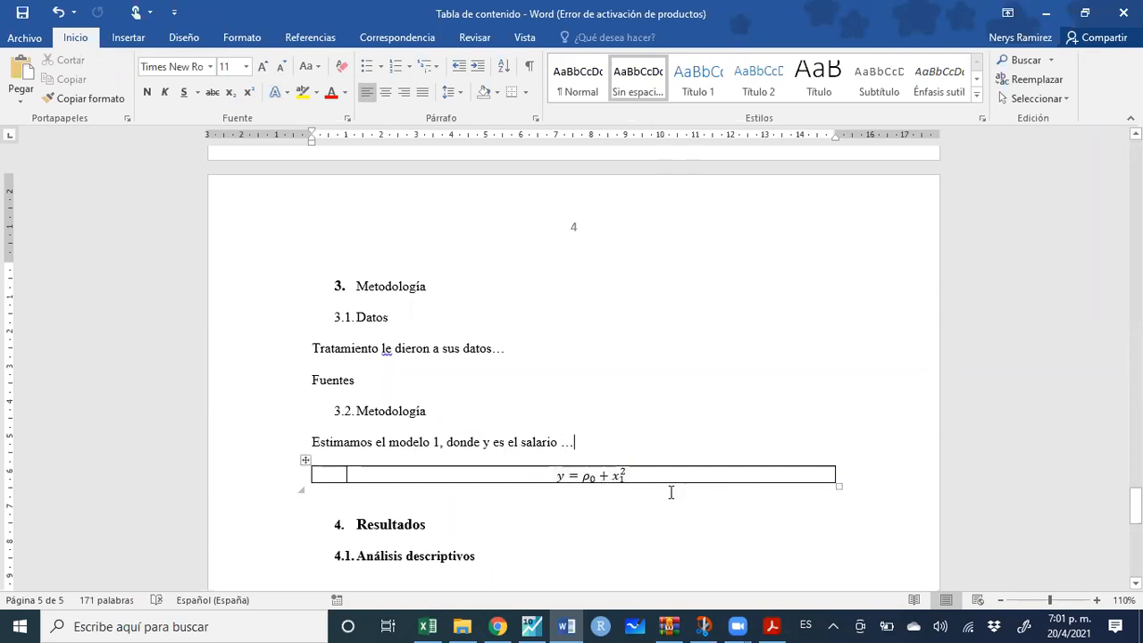
click(327, 473)
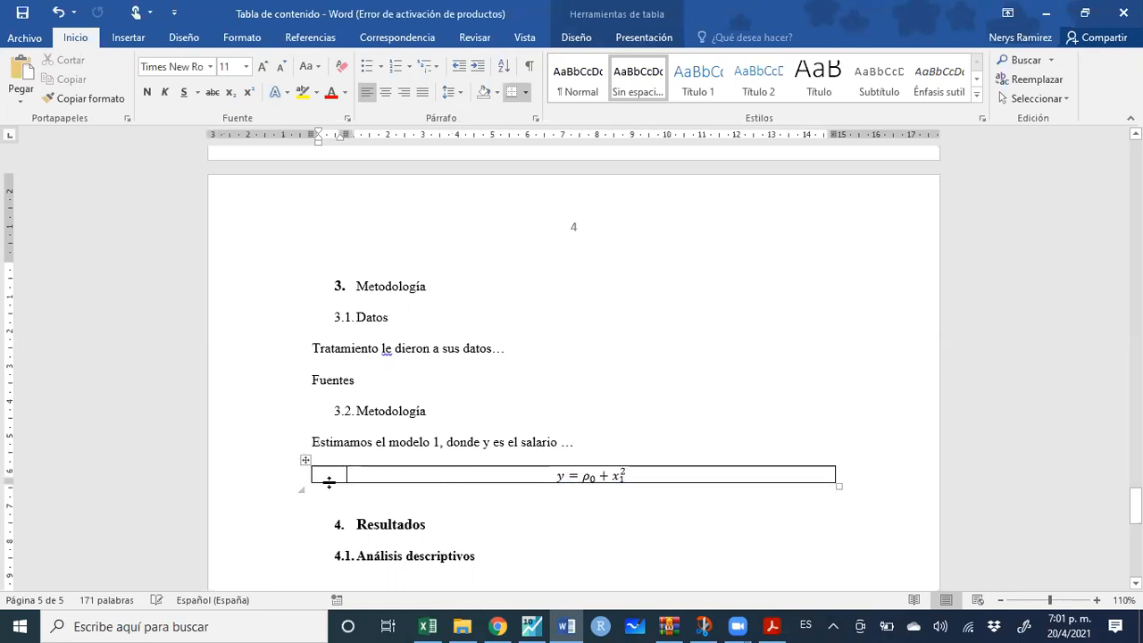
Number the first equation table 1 and paste a copy of the table below it
click(329, 476)
text(1)
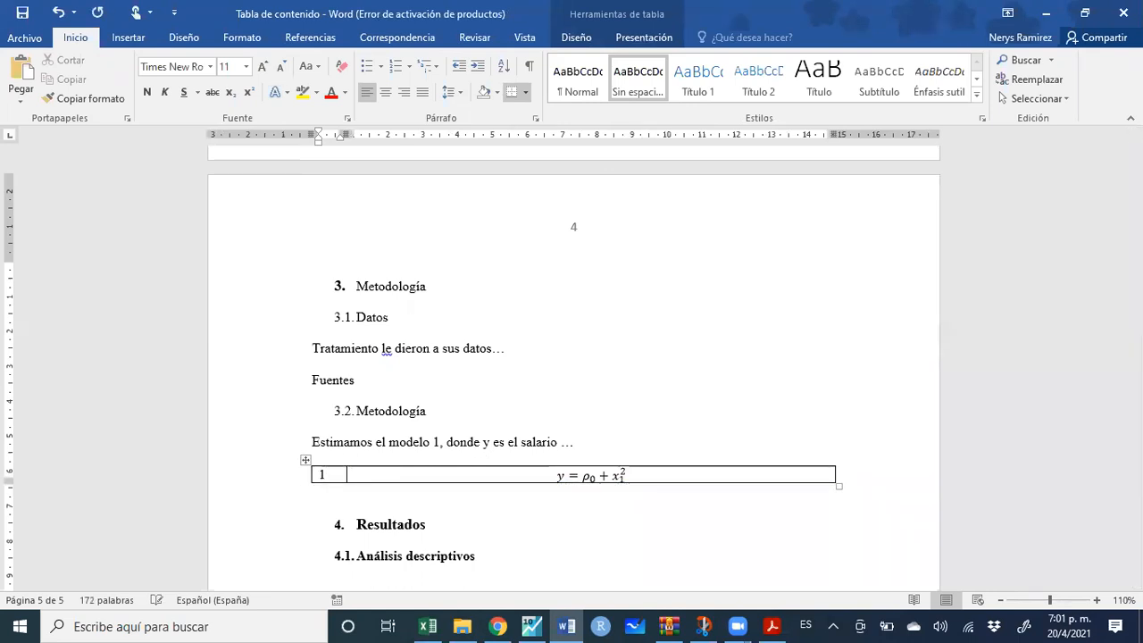
click(307, 461)
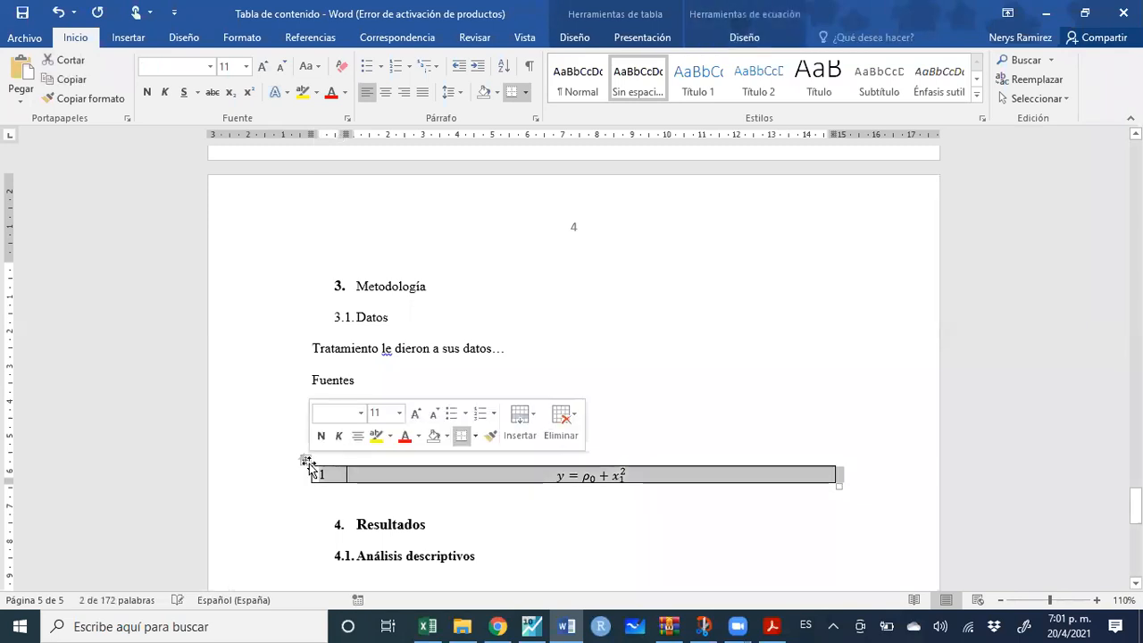
click(362, 492)
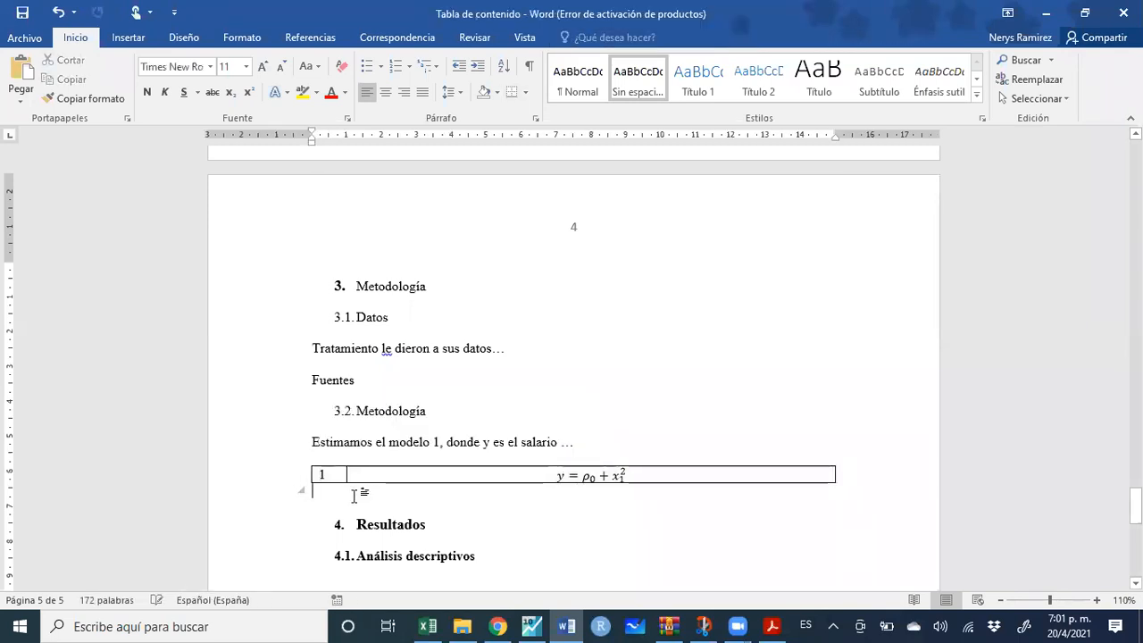
key(Return)
key(ctrl+v)
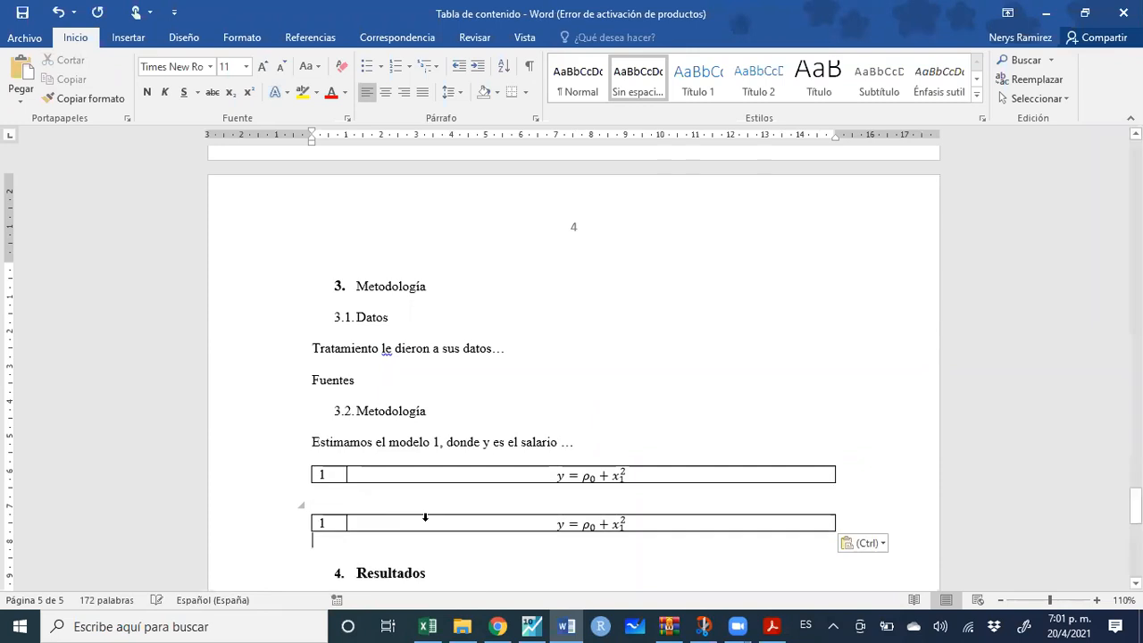
Extend the copied equation with + e and renumber its table 2
click(646, 527)
text(+e)
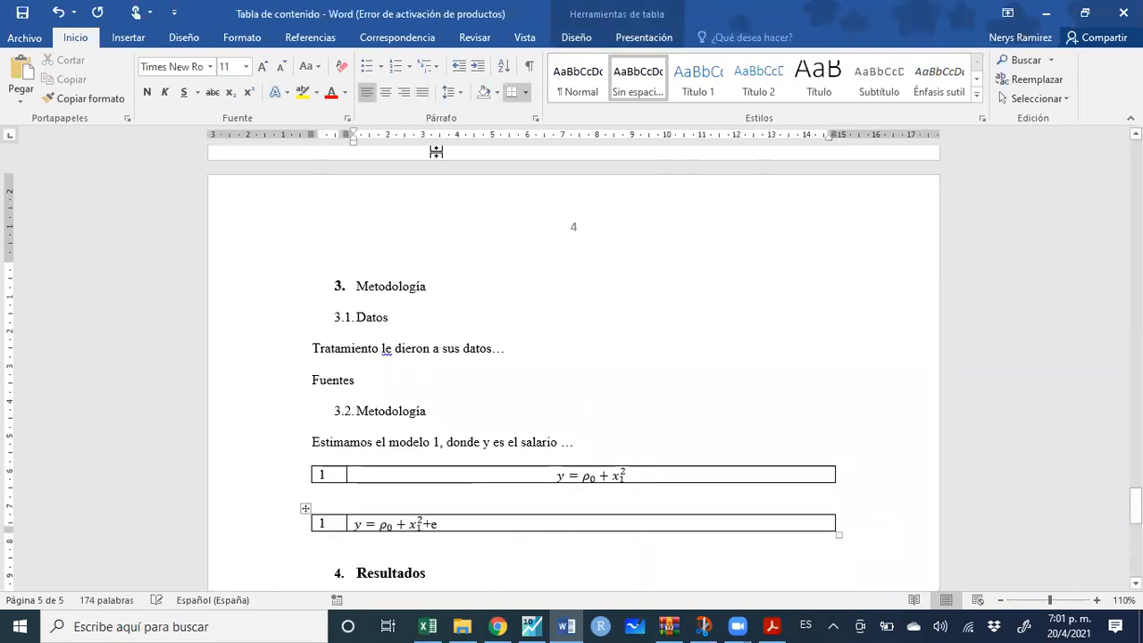
key(BackSpace)
key(BackSpace)
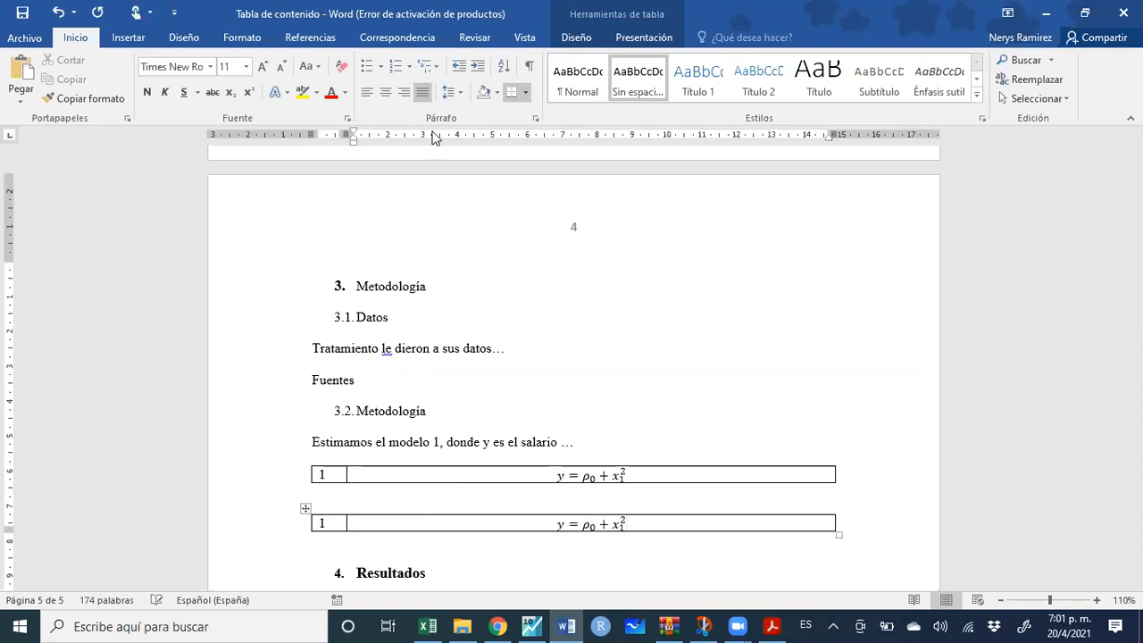
key(Left)
text(+e)
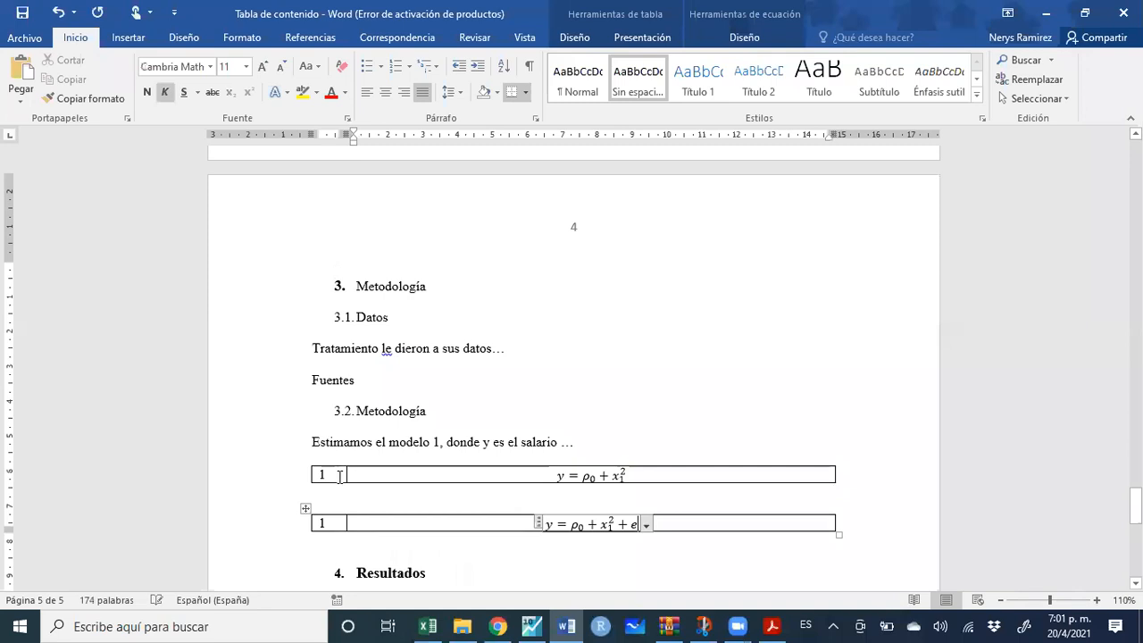
click(331, 525)
key(BackSpace)
text(2)
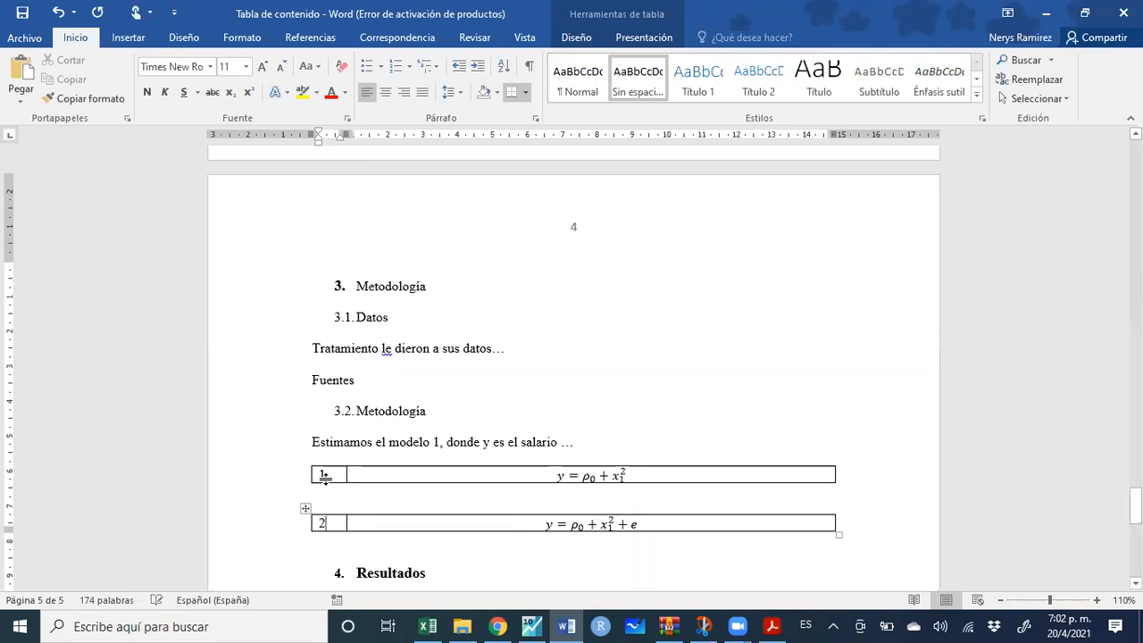
Delete the hand-typed 1 from the first equation table's number cell
double_click(325, 475)
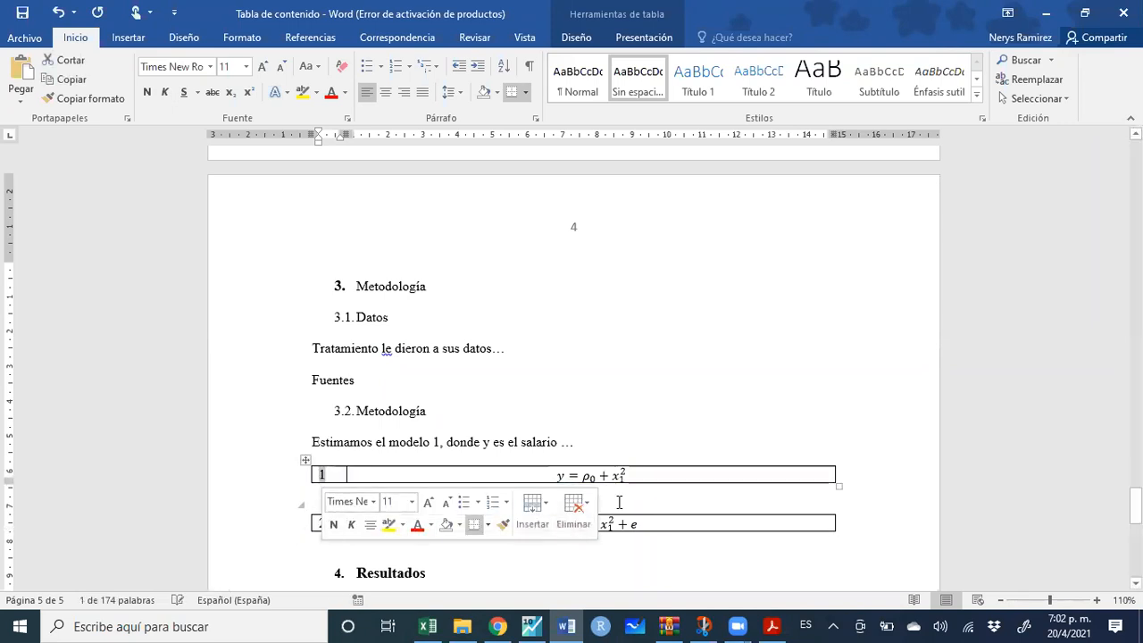
click(563, 500)
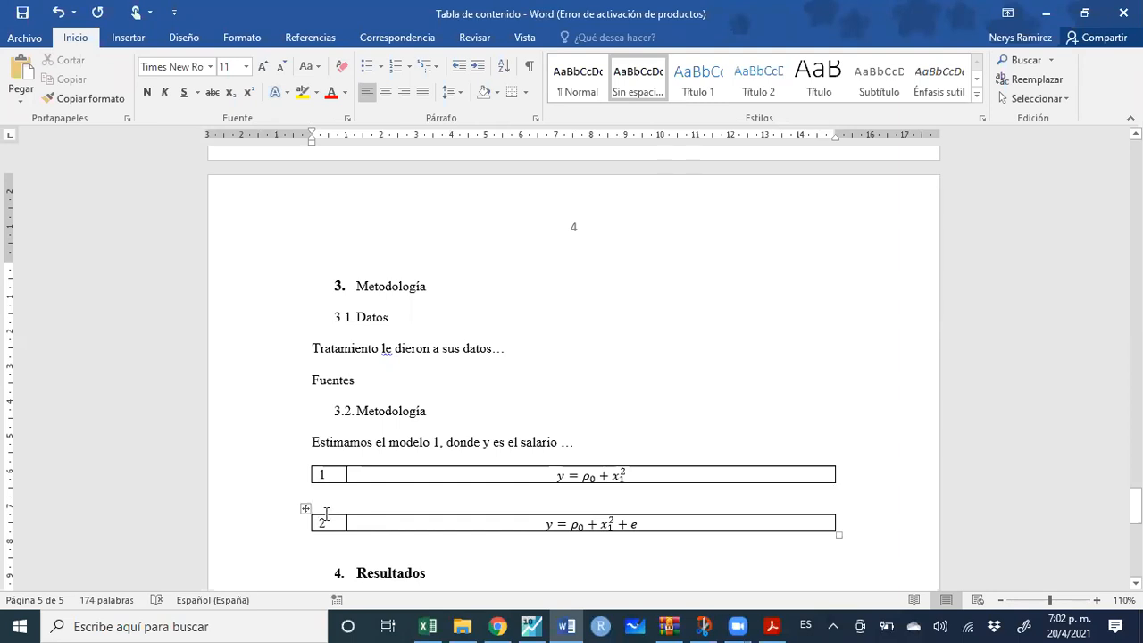
click(327, 476)
key(BackSpace)
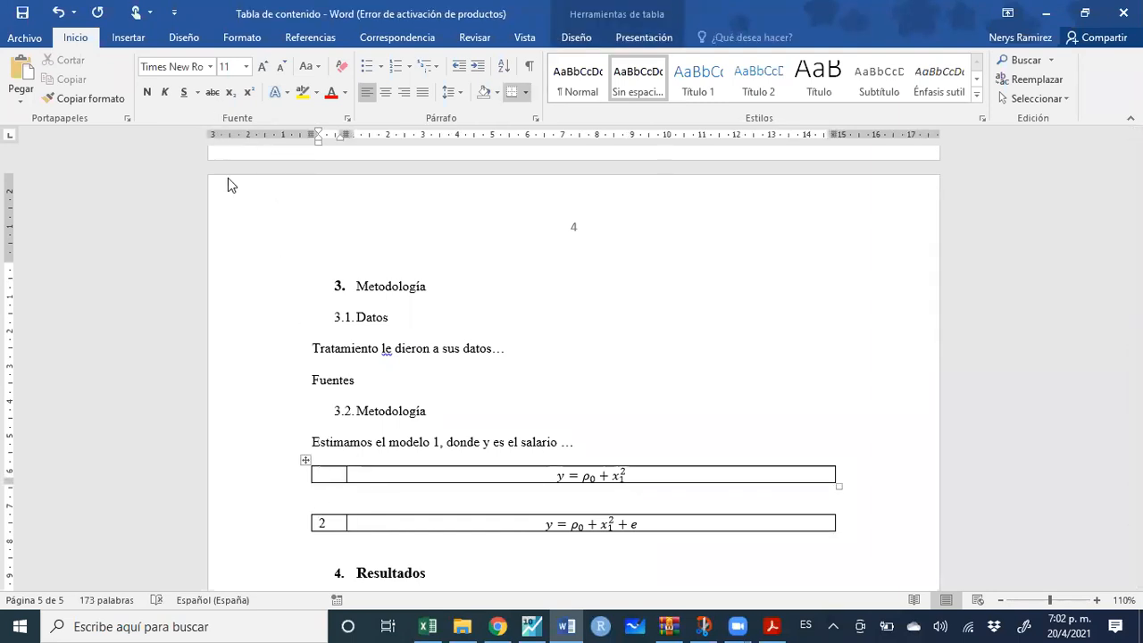
click(116, 41)
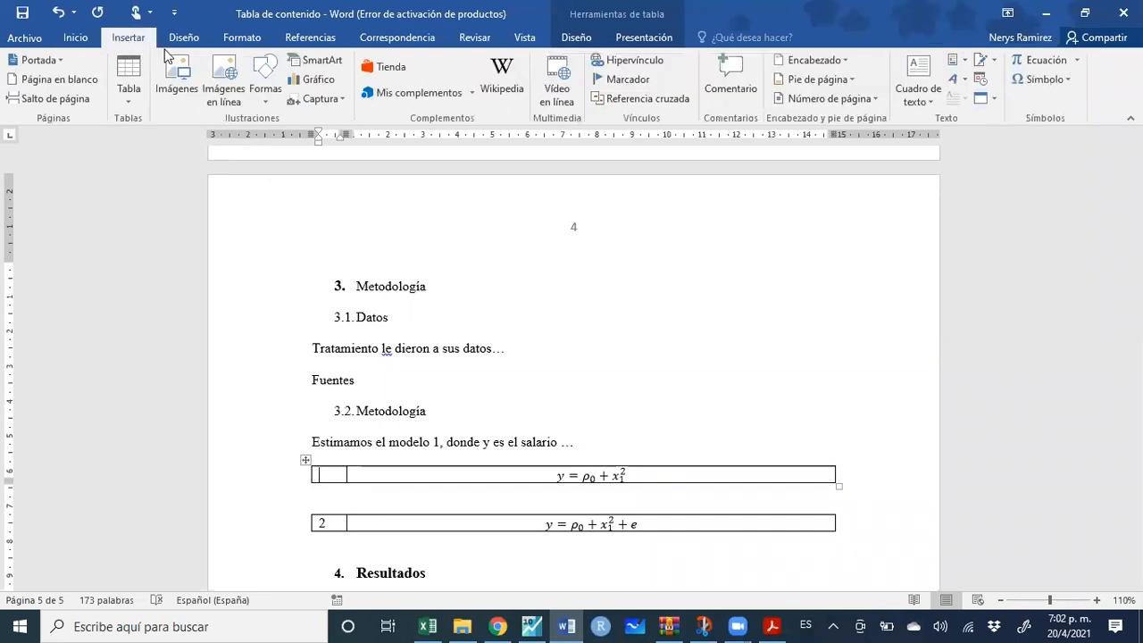
Insert an Ecuación caption above equation table 1, excluding the label so only '1' shows
click(321, 39)
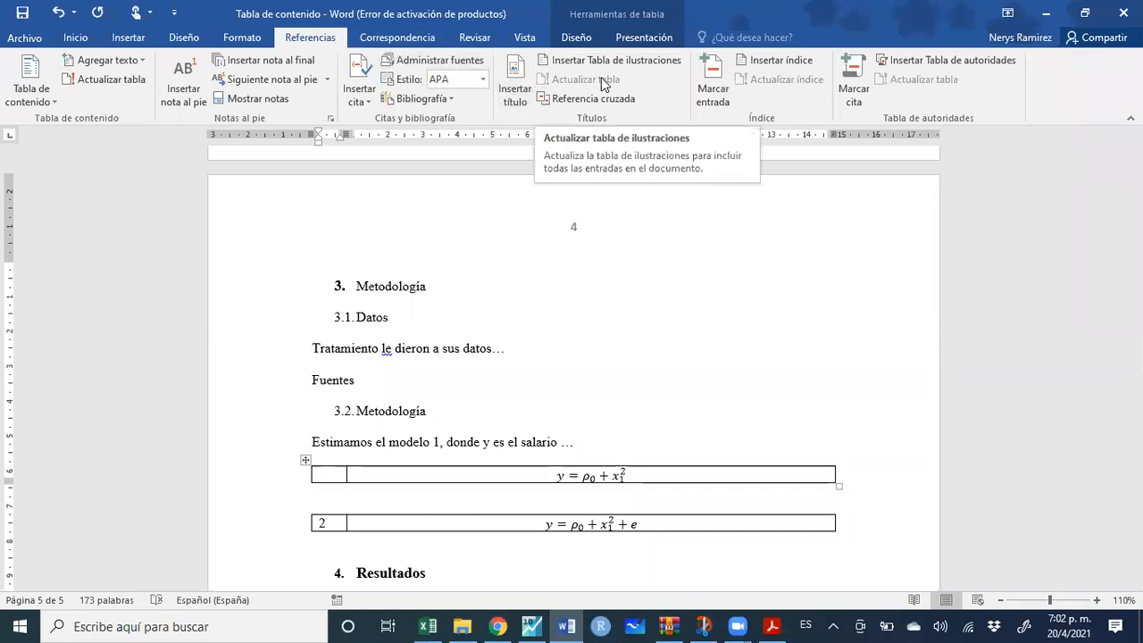
click(514, 94)
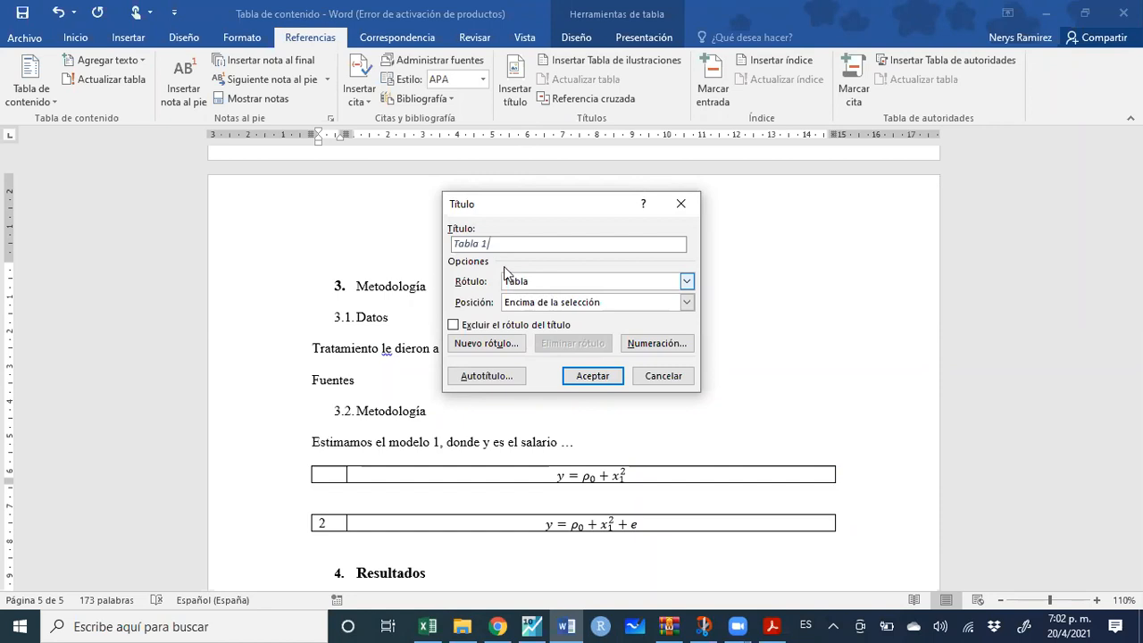
click(686, 282)
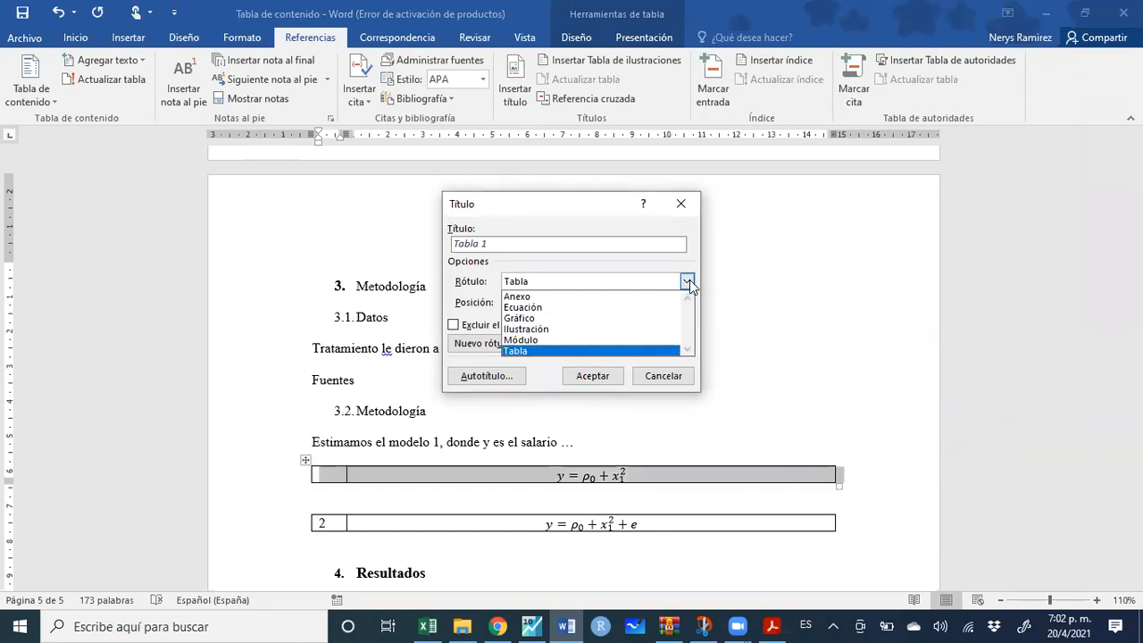
click(650, 307)
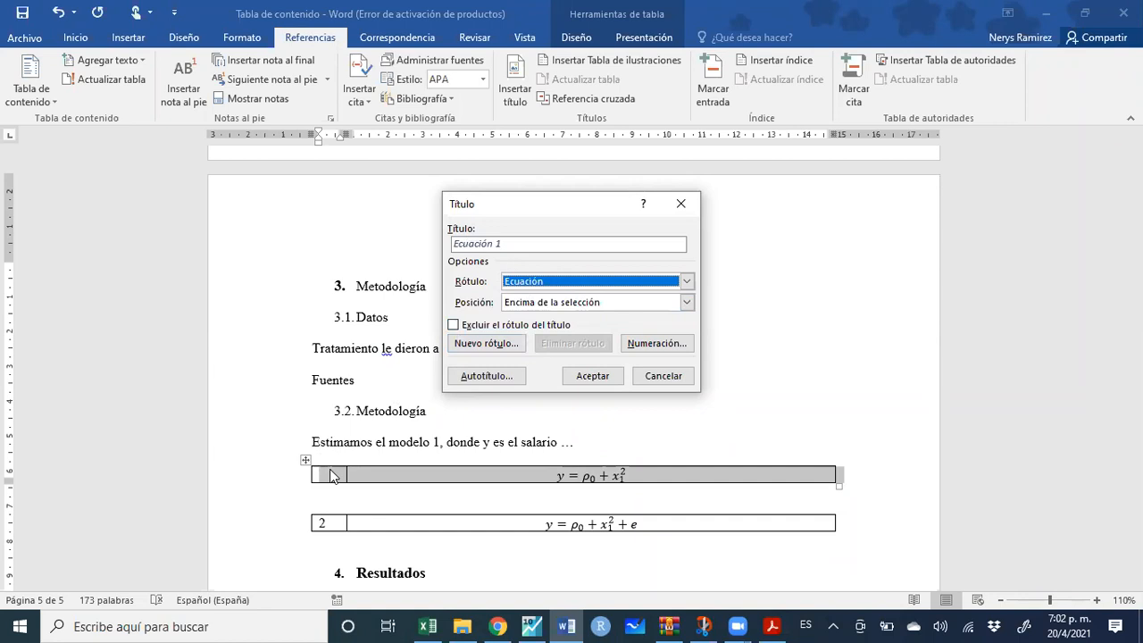
click(452, 325)
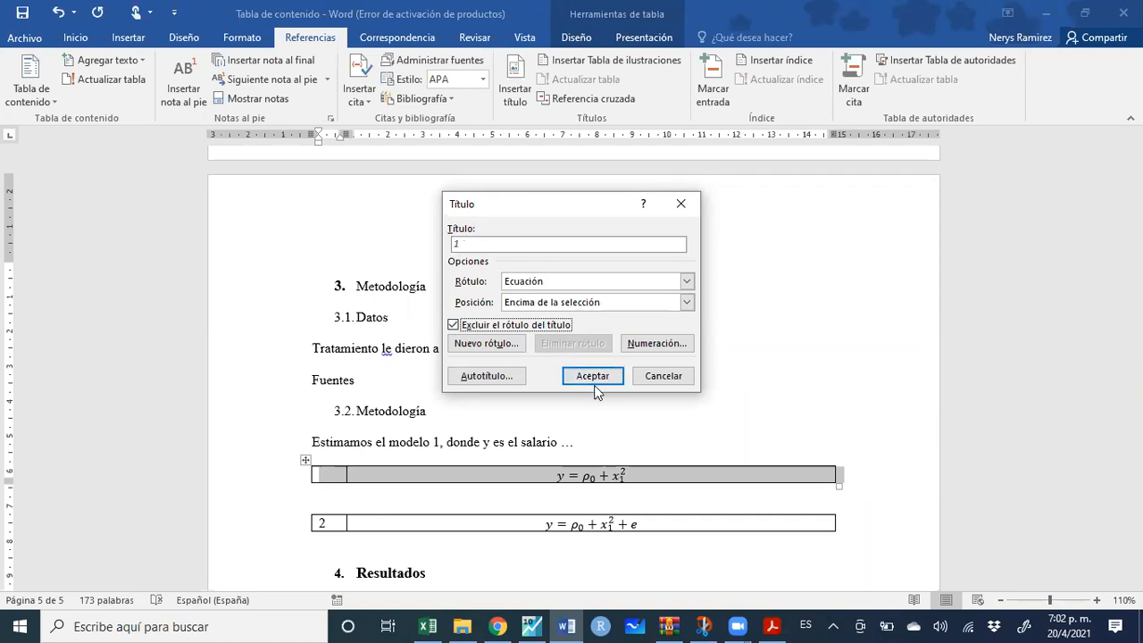
click(329, 474)
click(569, 382)
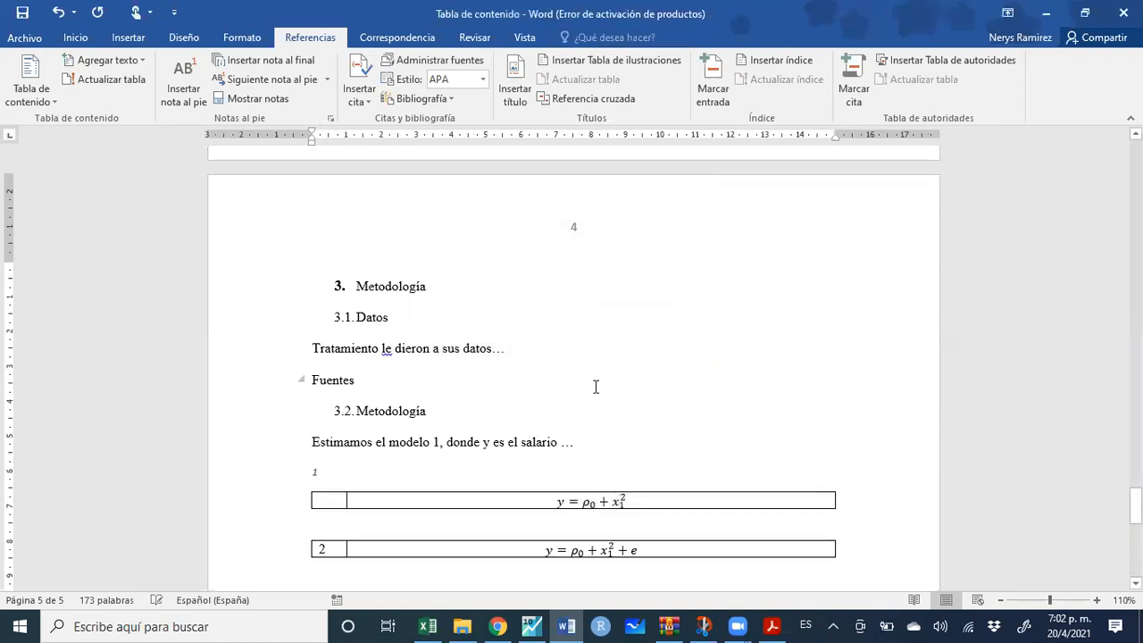
Move the caption number field into the first table's number cell and copy it over the second table's 2
double_click(316, 473)
key(ctrl+c)
key(Delete)
click(334, 502)
key(ctrl+v)
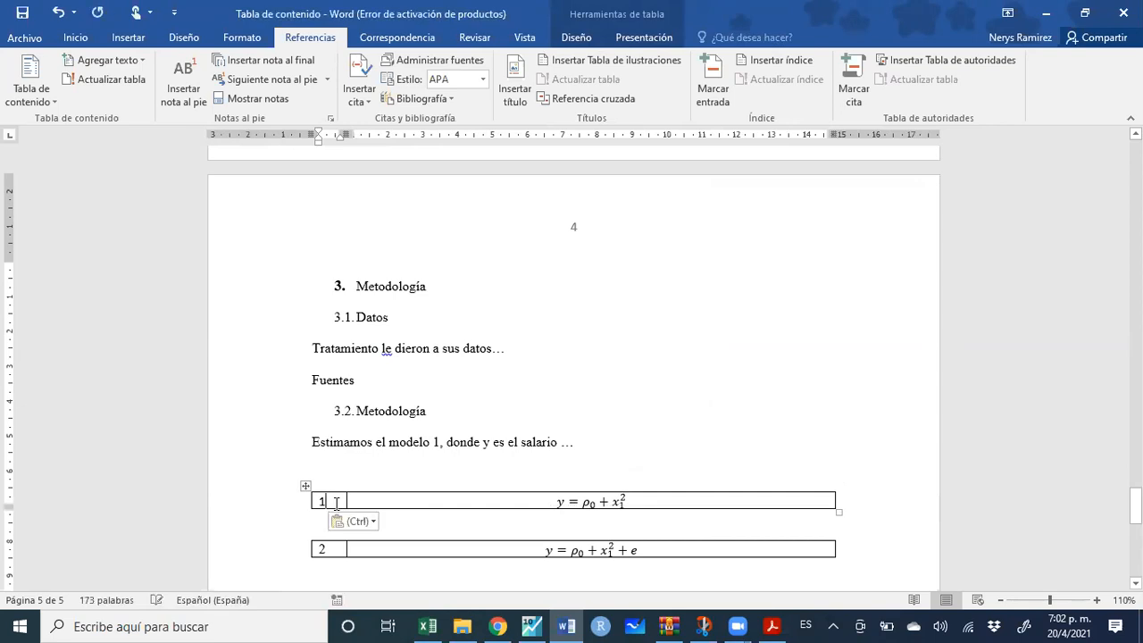
double_click(323, 500)
key(ctrl+c)
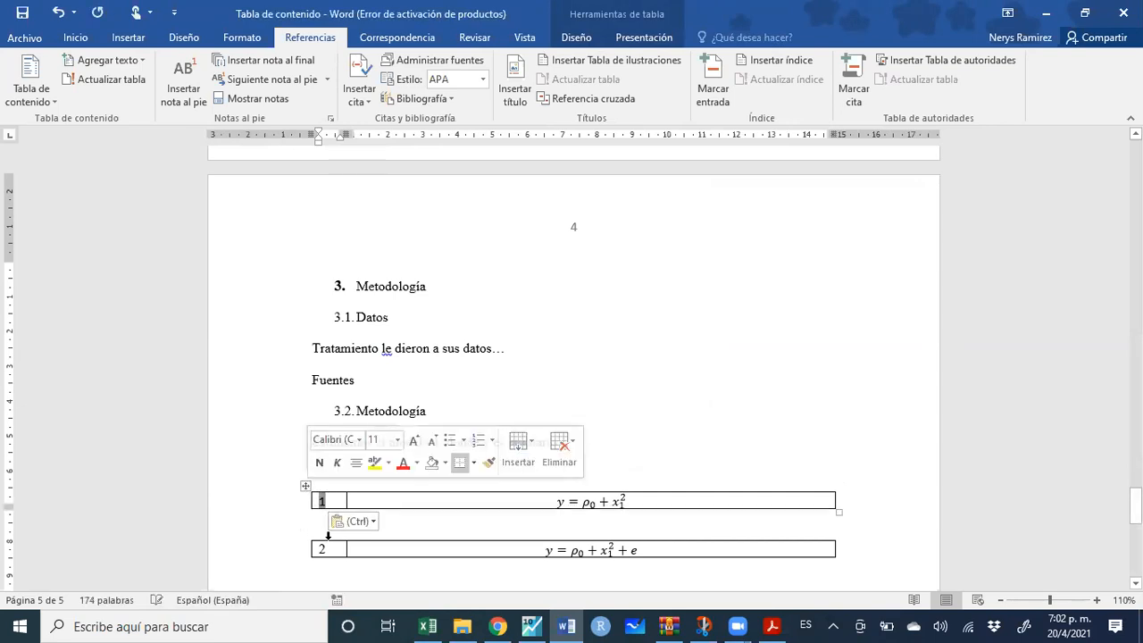
double_click(329, 549)
key(ctrl+v)
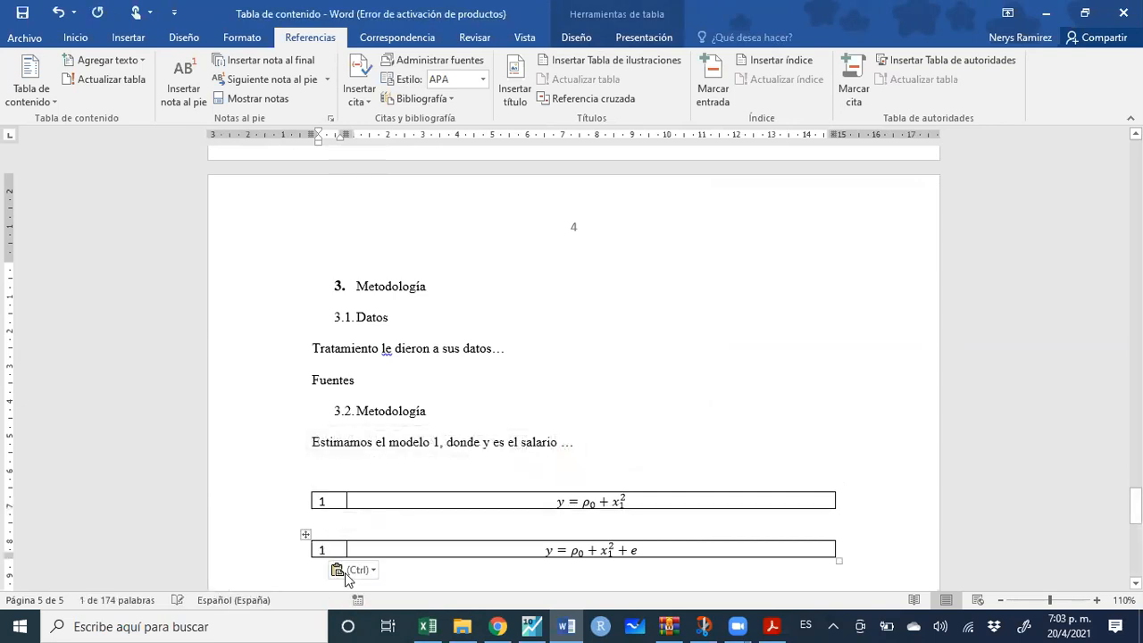
Update fields on both equation tables so their numbers refresh
drag(306, 543, 324, 507)
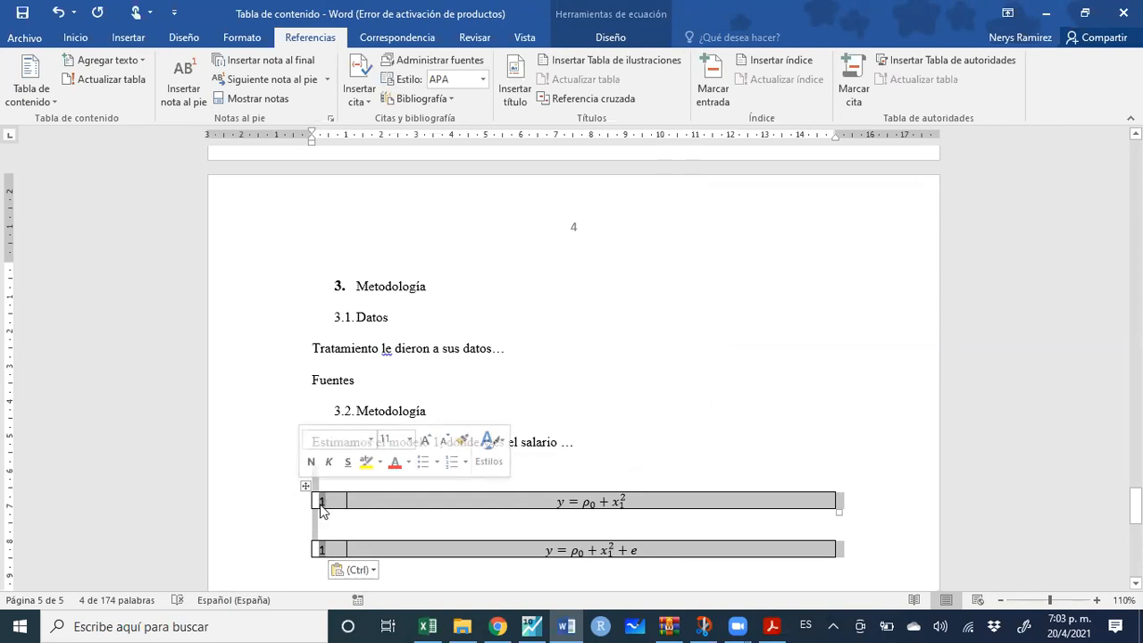
right_click(323, 507)
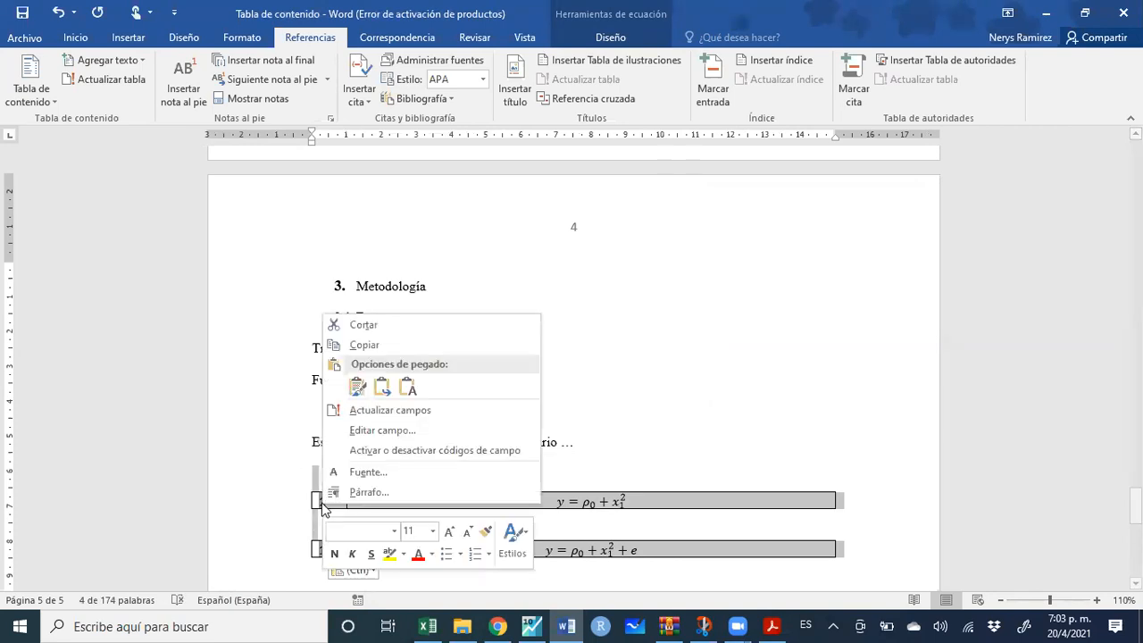
click(384, 411)
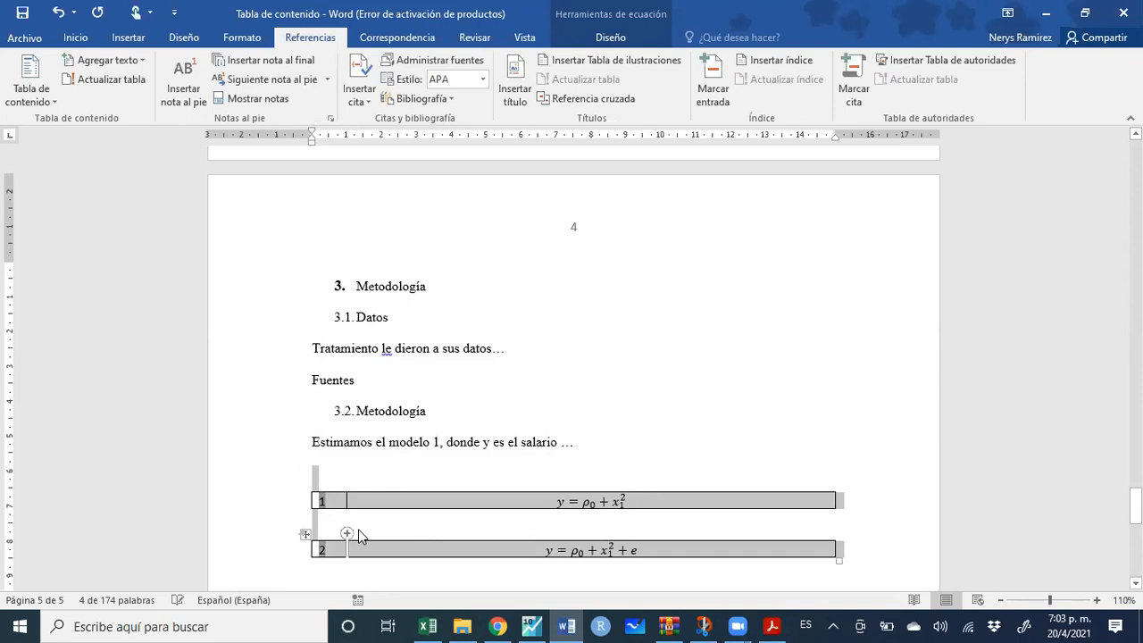
Add blank lines and paste a copy of the second equation table as a third table
click(362, 519)
key(Return)
key(Return)
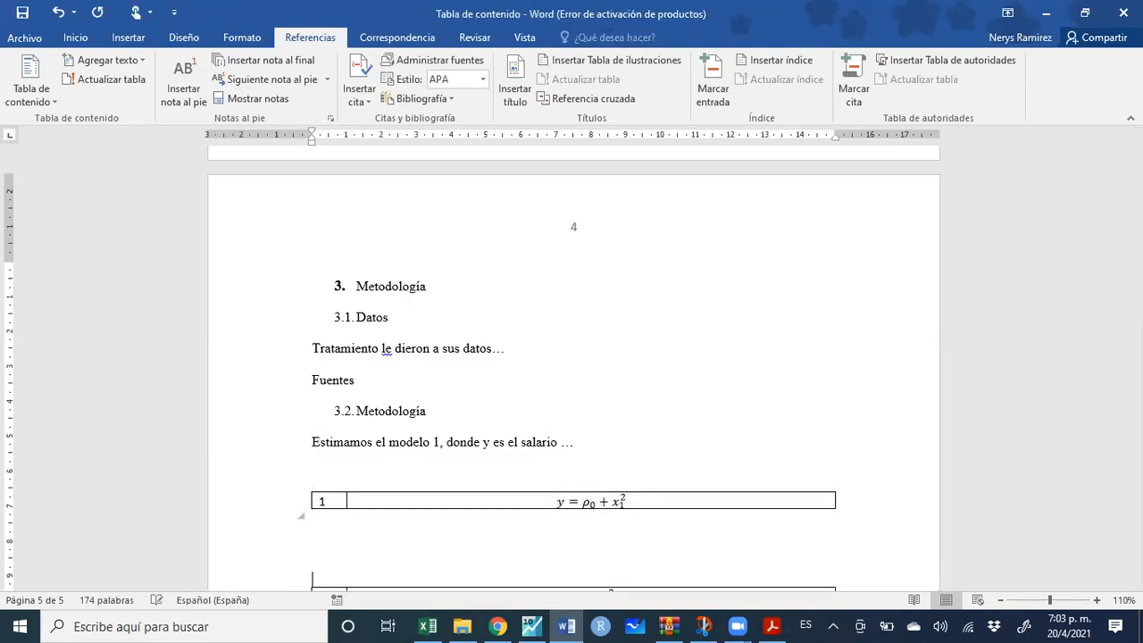
scroll(778, 477, down, 3)
drag(852, 468, 302, 479)
key(ctrl+c)
click(390, 419)
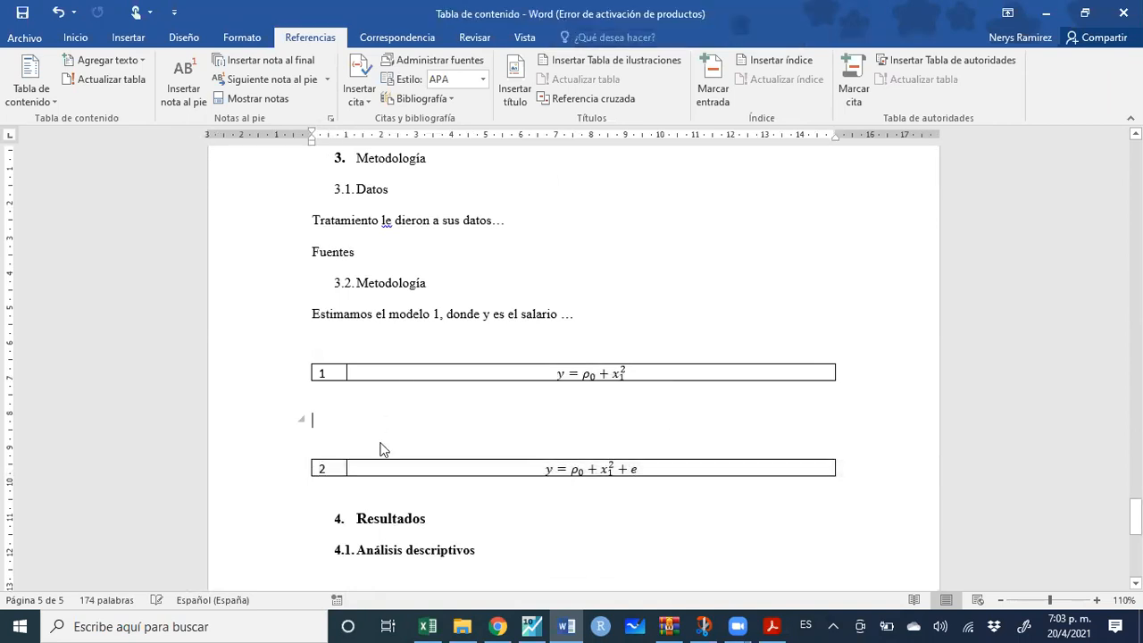
key(ctrl+v)
Append * 2 to the third equation and update fields so it is numbered 3
click(647, 486)
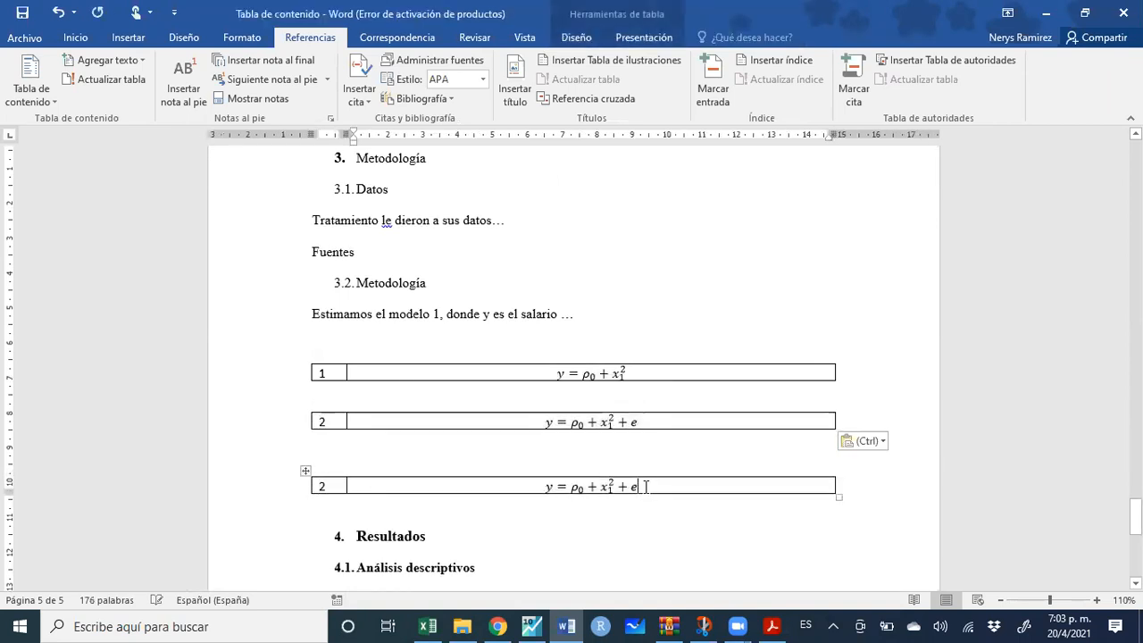
text(*2)
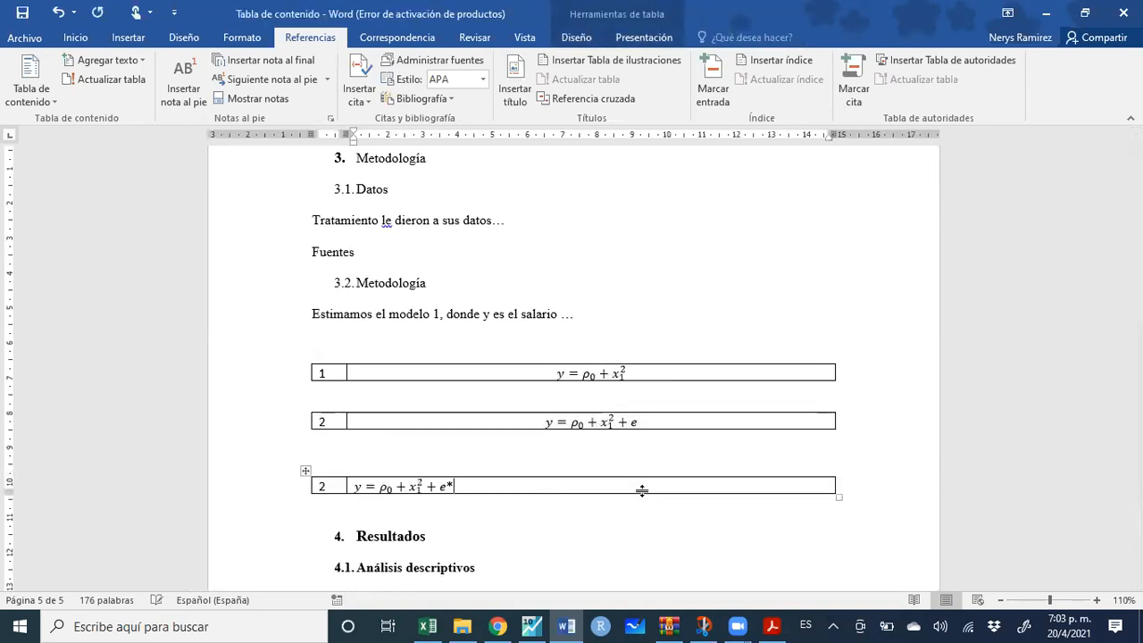
key(BackSpace)
key(BackSpace)
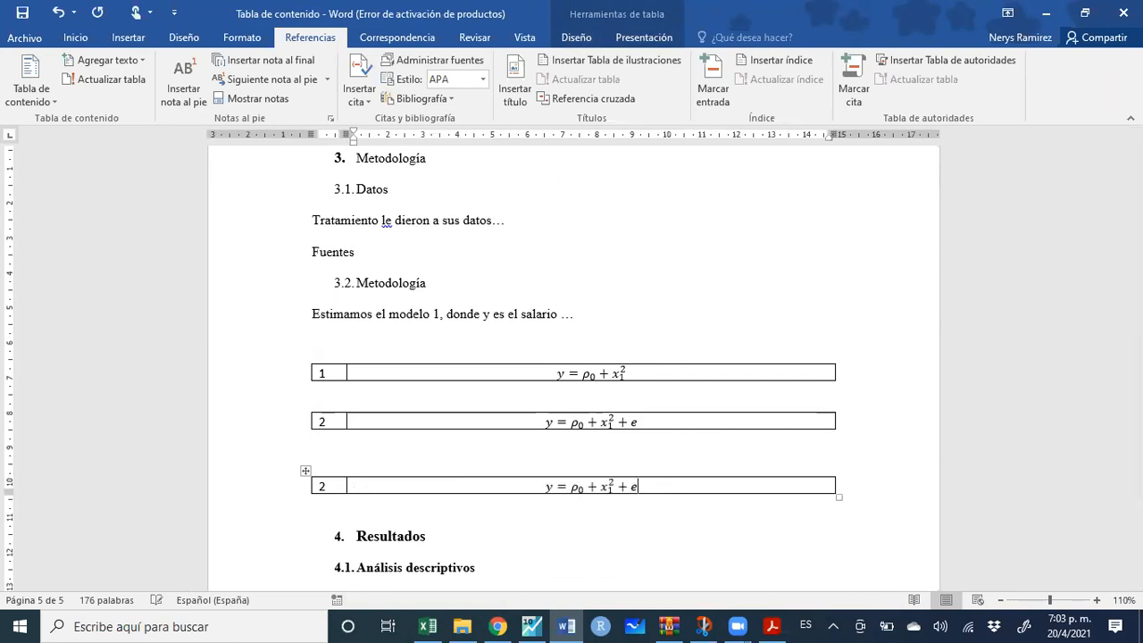
click(644, 492)
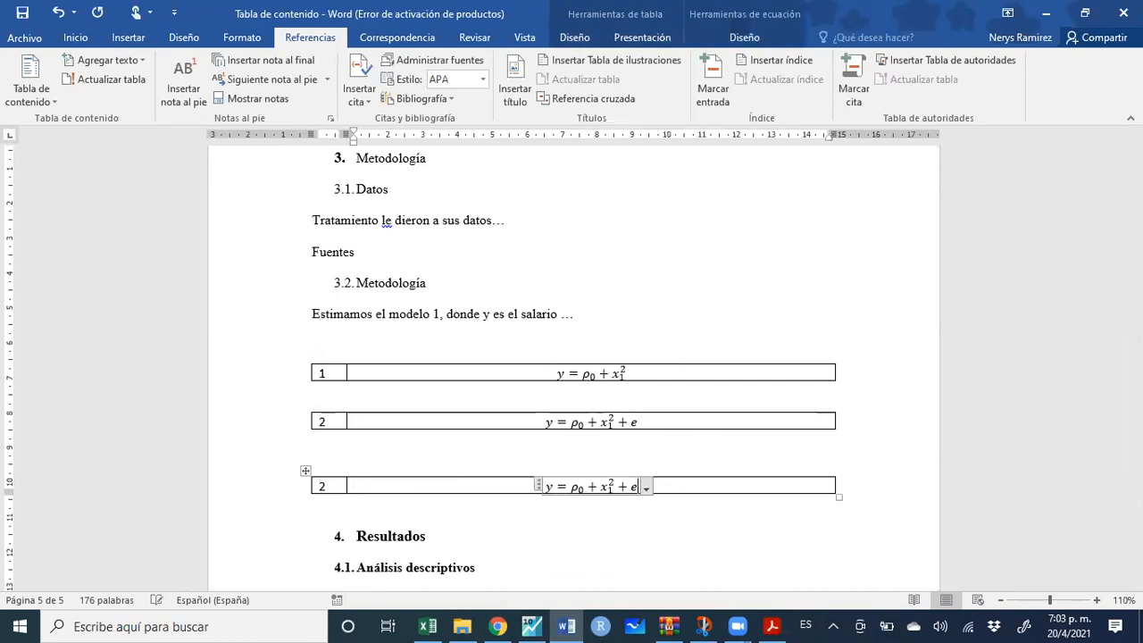
text(*2)
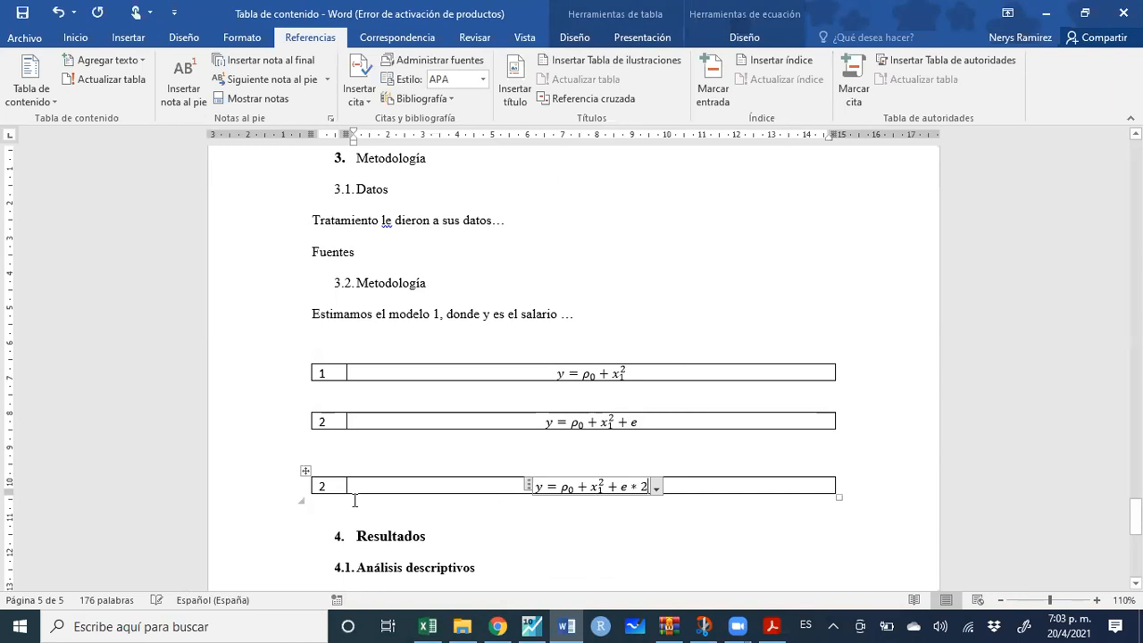
drag(354, 501, 318, 357)
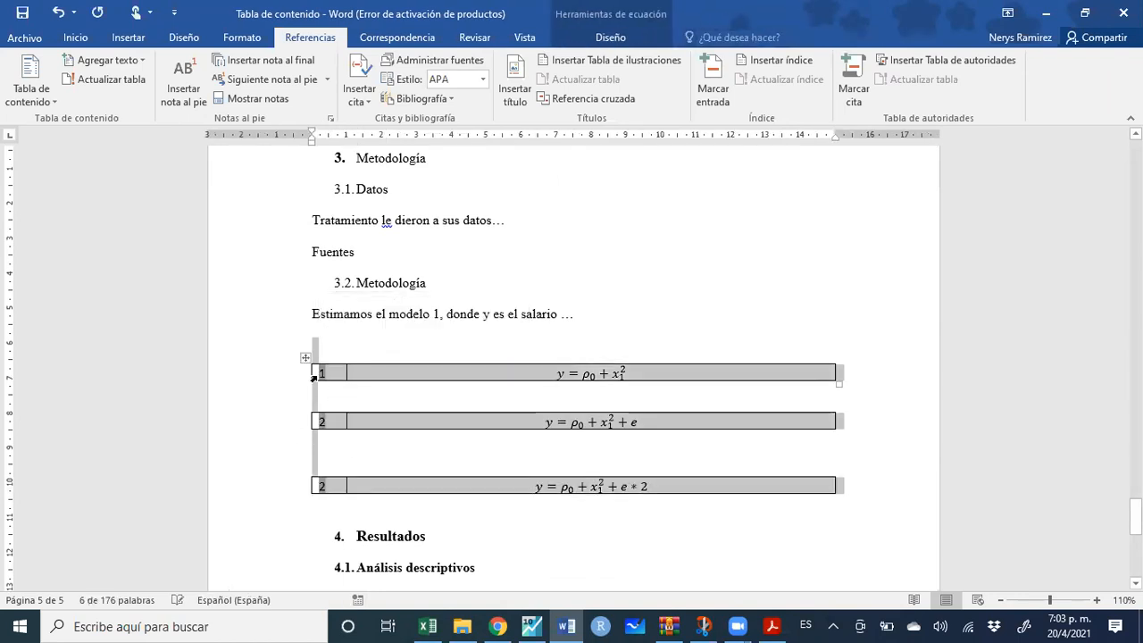
right_click(314, 376)
click(388, 472)
click(607, 336)
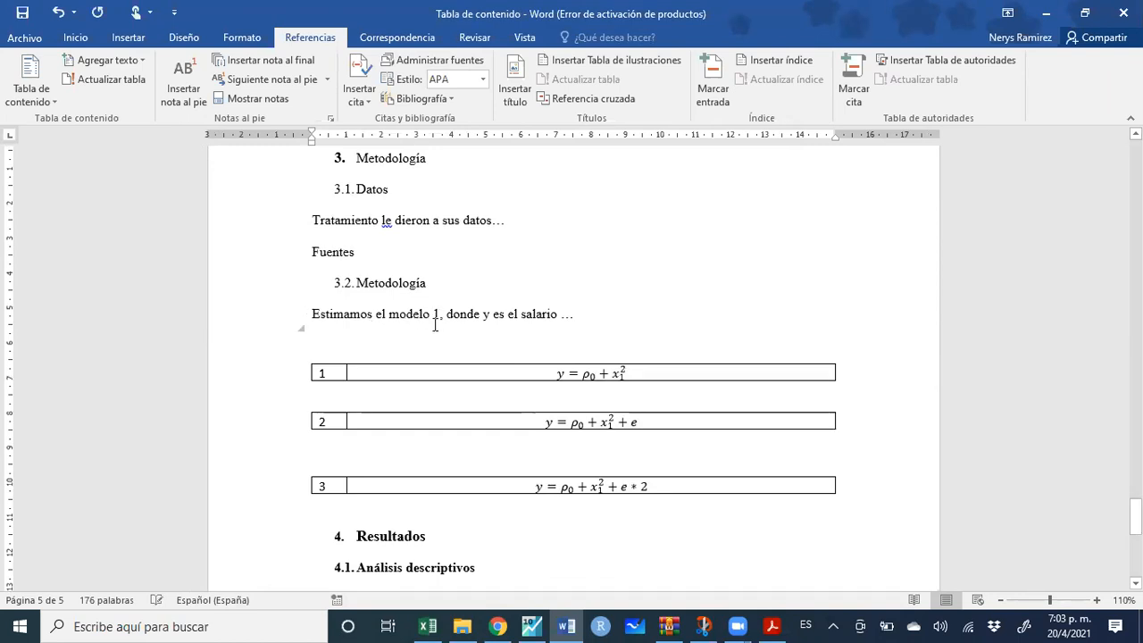
key(Delete)
key(Delete)
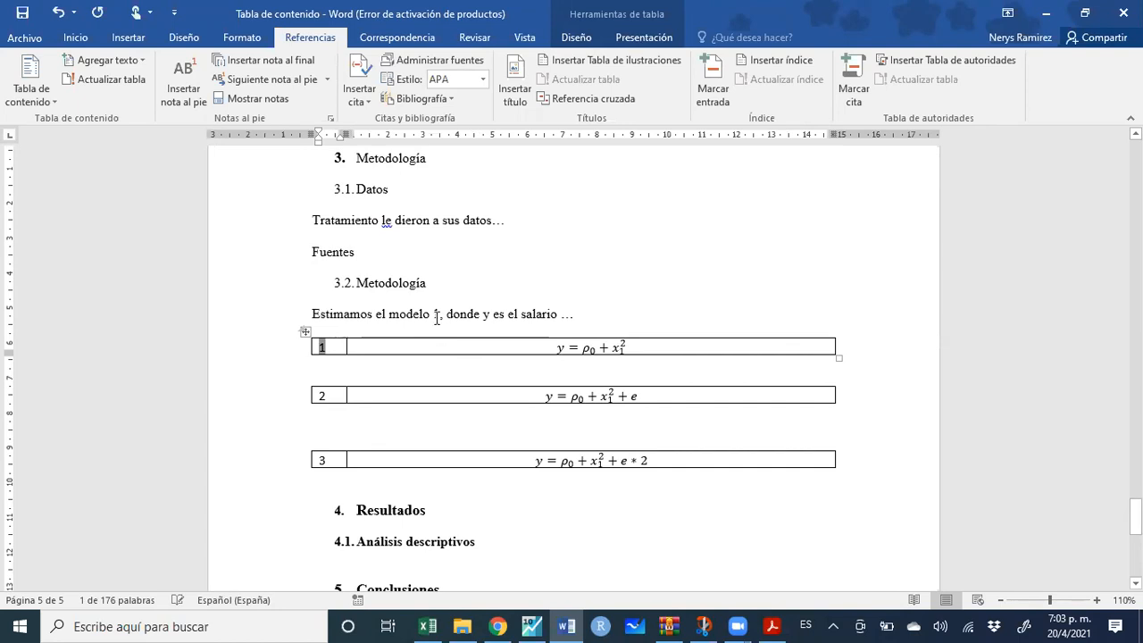
Replace the typed number after 'el modelo' with a label-and-number cross-reference to Ecuación 1
click(437, 313)
key(BackSpace)
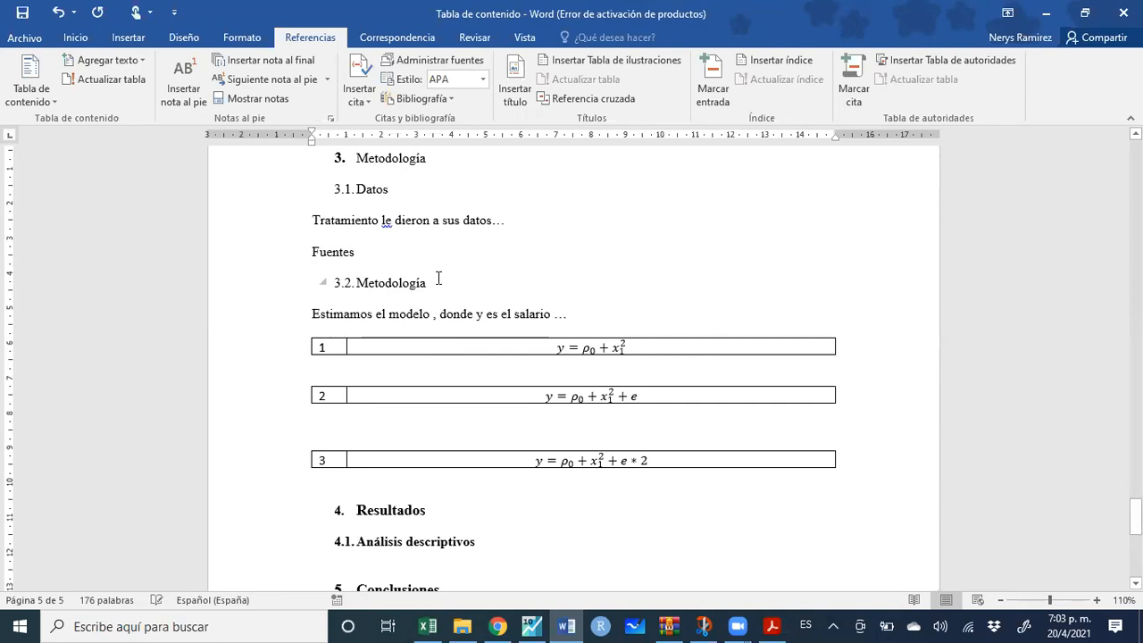
click(571, 104)
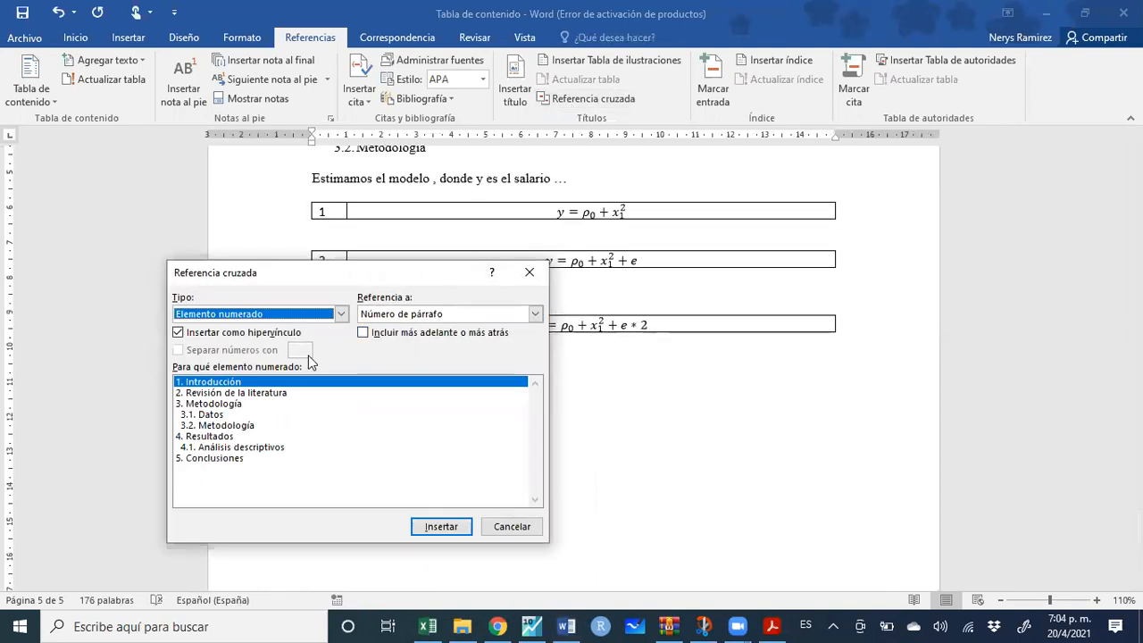
click(338, 319)
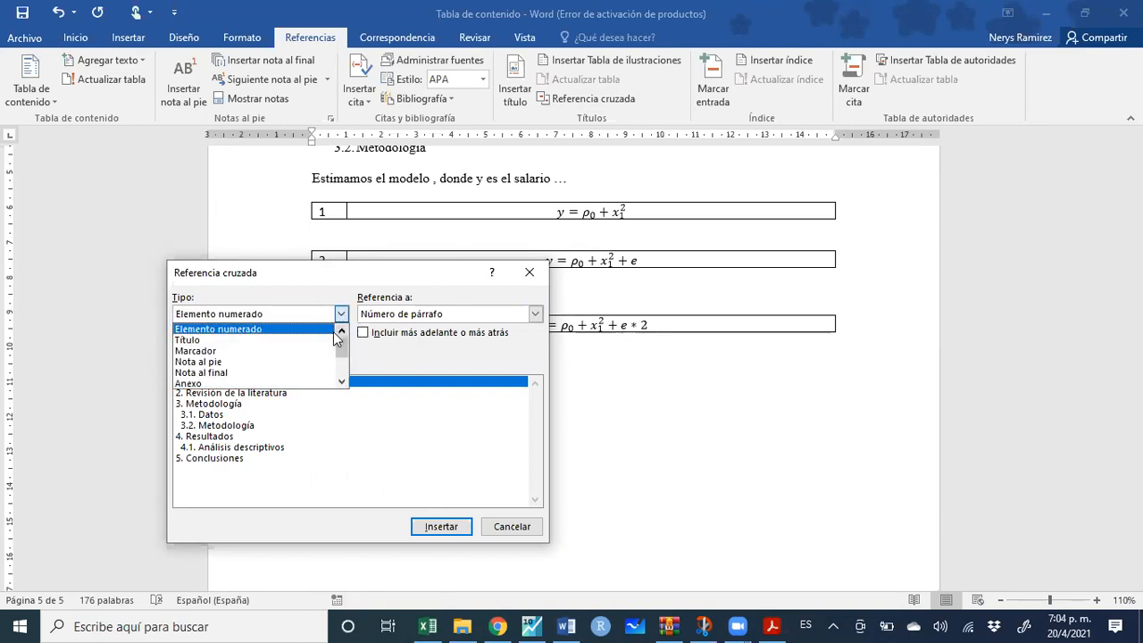
scroll(329, 362, down, 1)
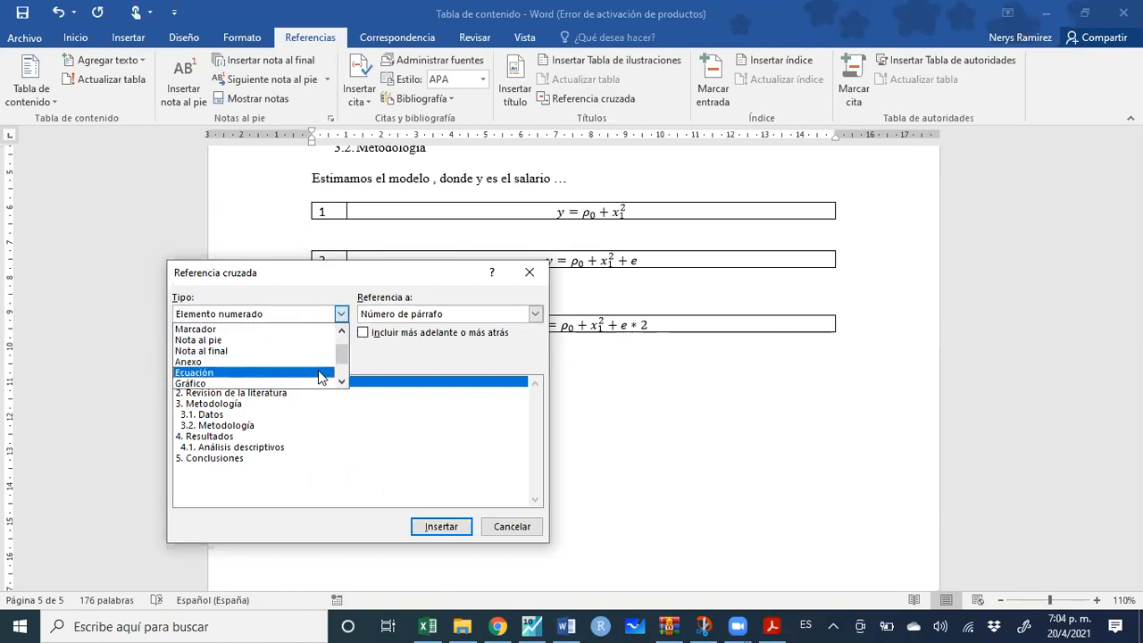
click(321, 372)
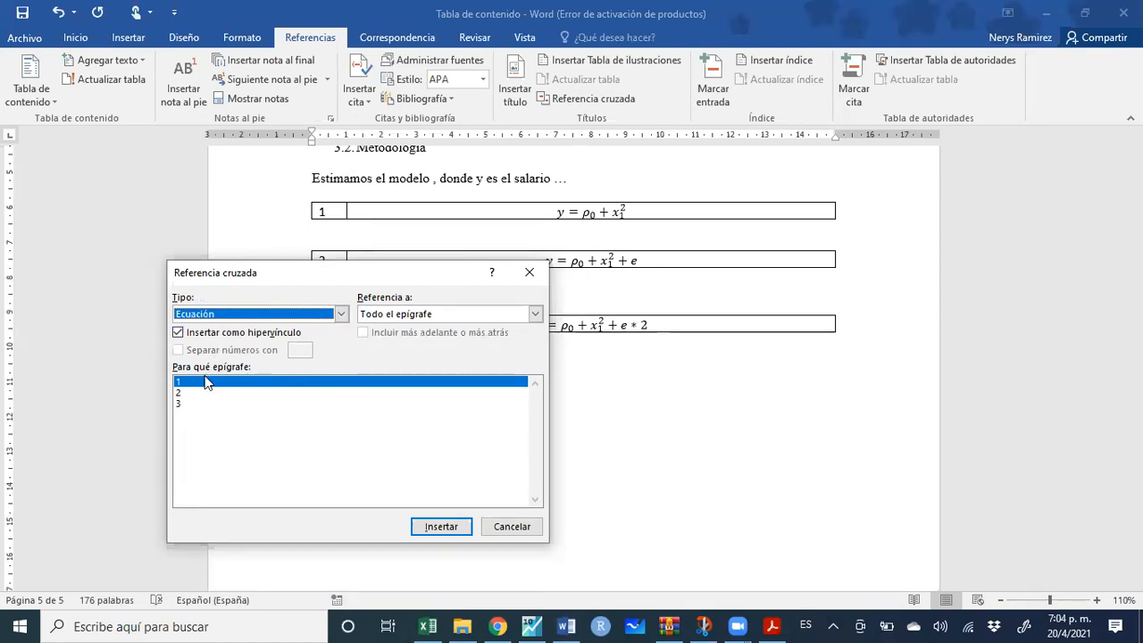
click(535, 314)
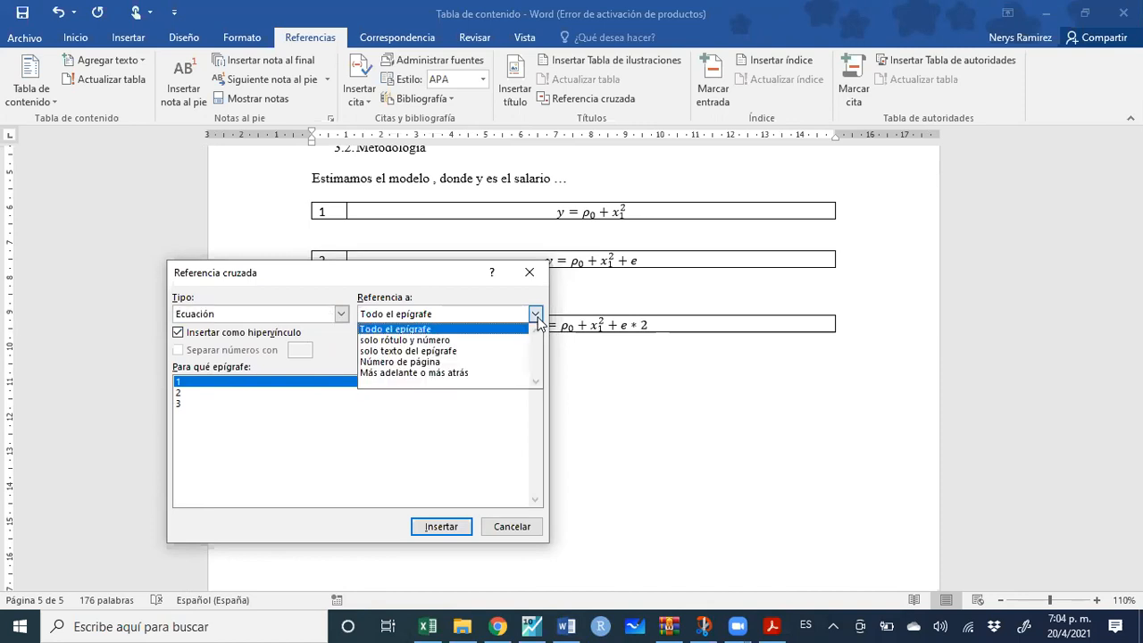
click(479, 340)
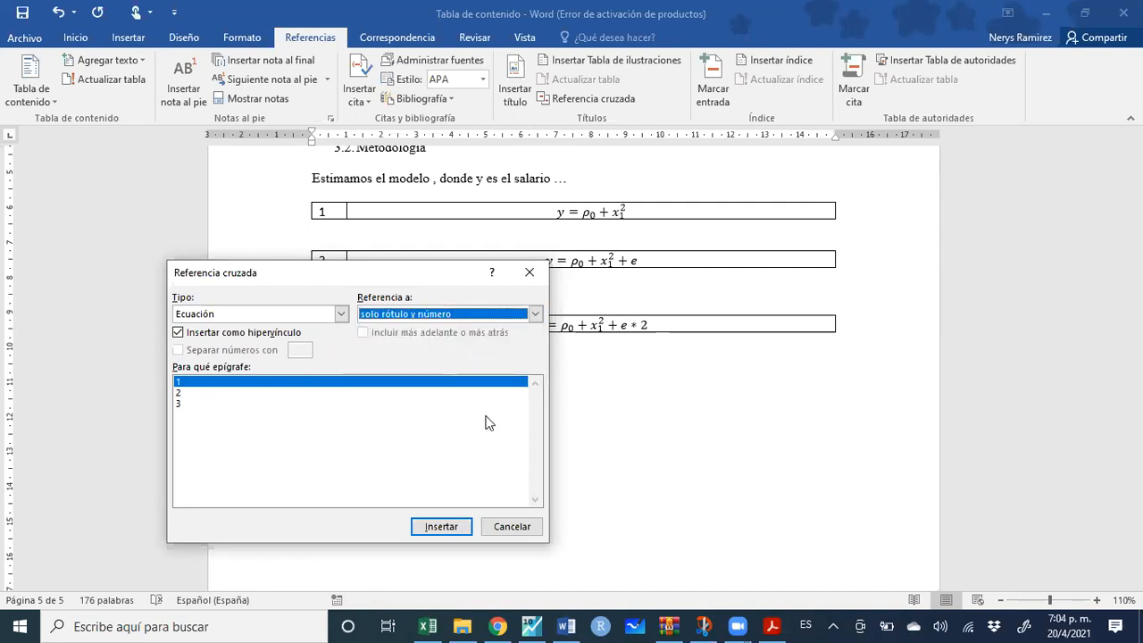
click(450, 530)
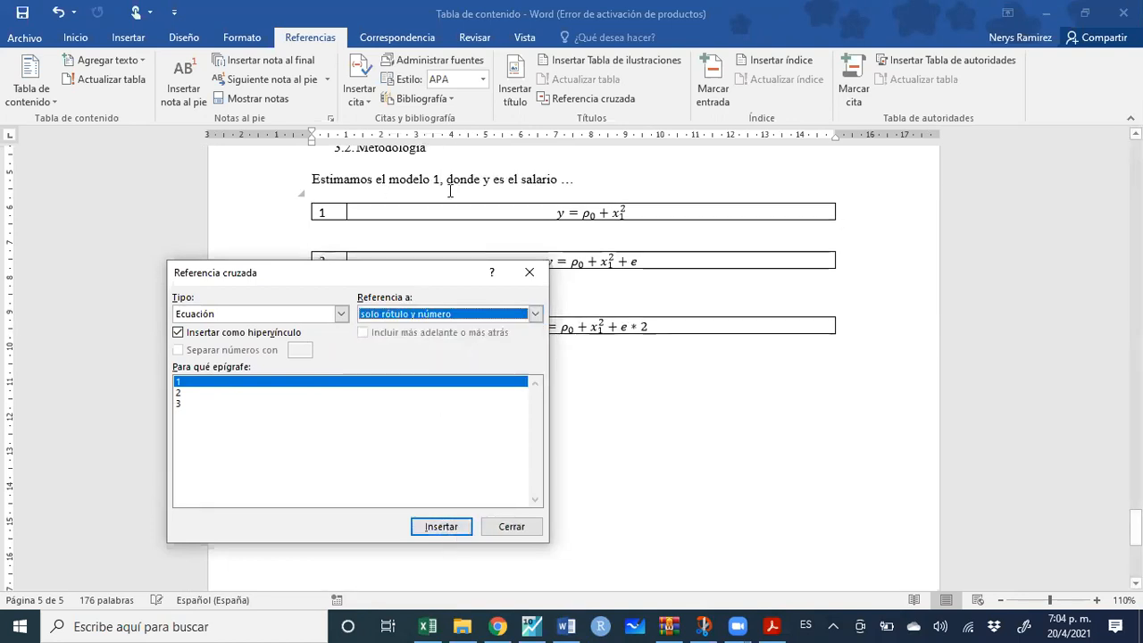
click(525, 275)
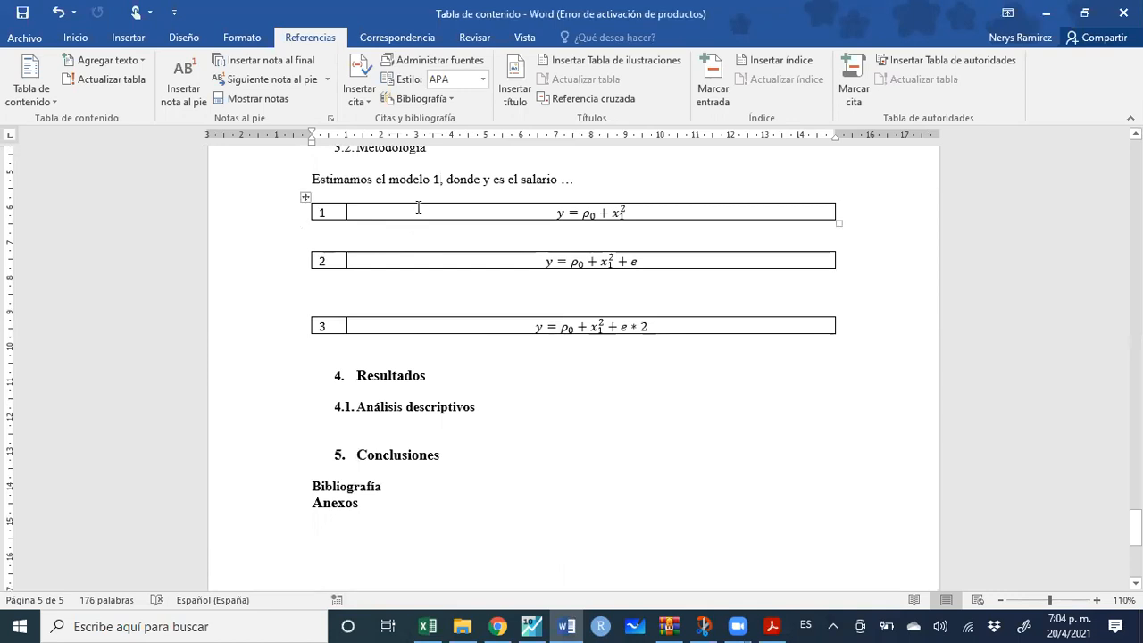
Duplicate the first equation row and update fields so equations number 1 to 4
drag(852, 213, 327, 217)
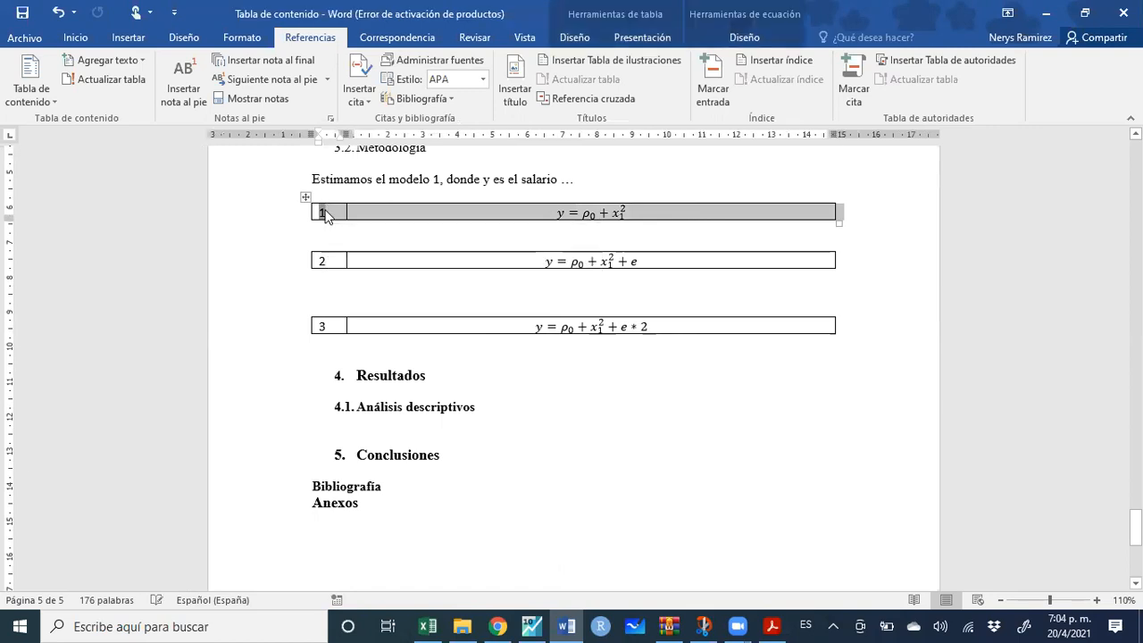
click(381, 194)
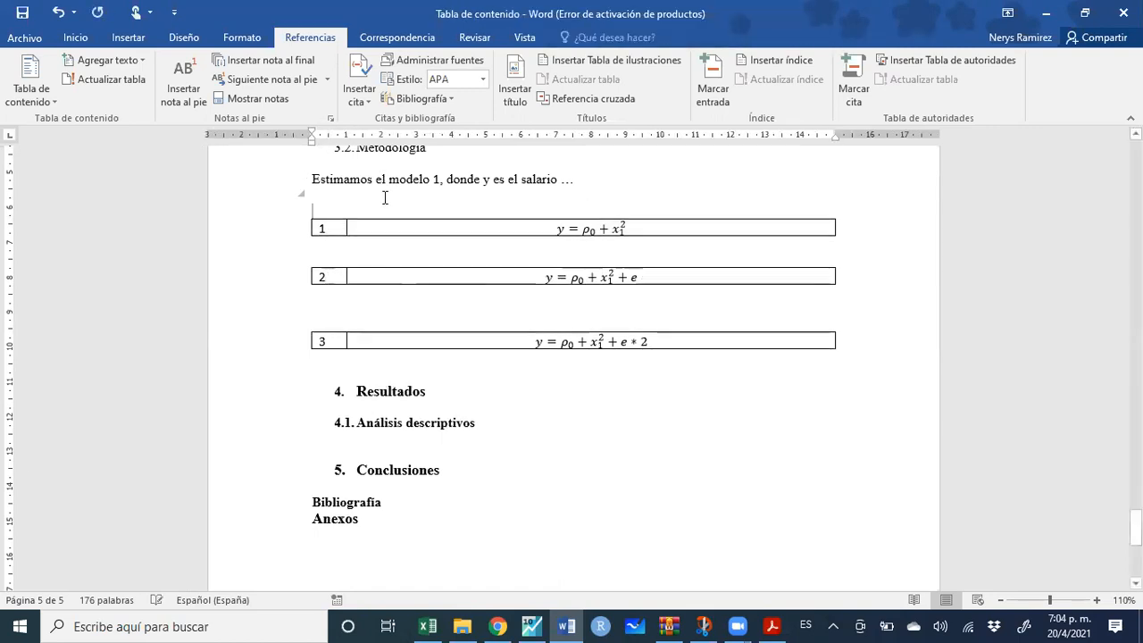
key(ctrl+v)
key(Return)
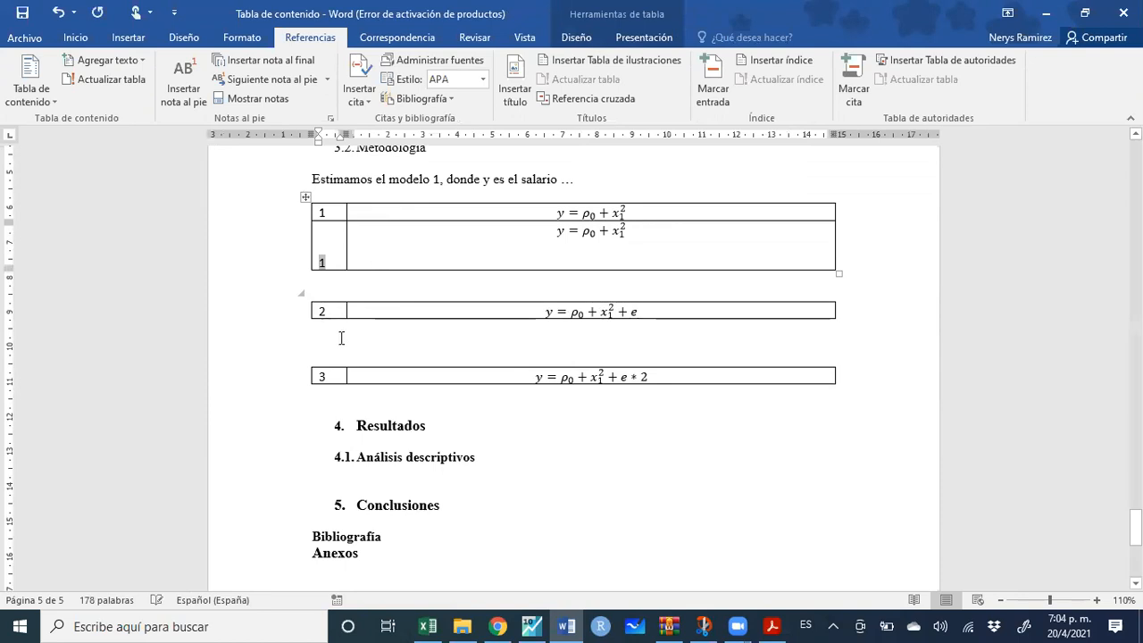
drag(327, 378, 312, 205)
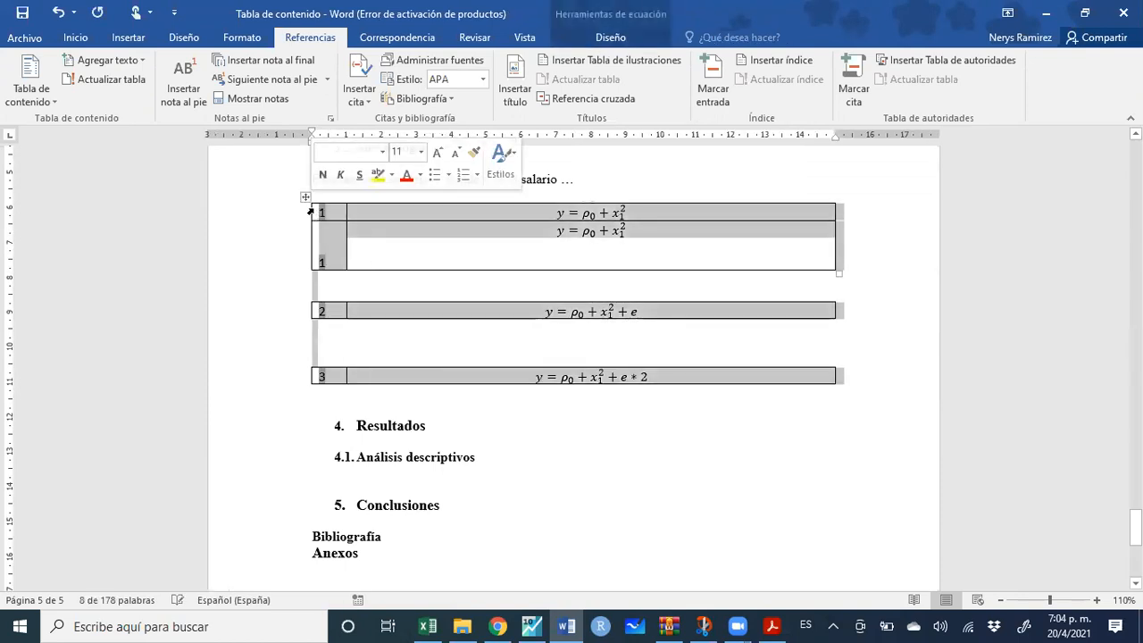
right_click(318, 215)
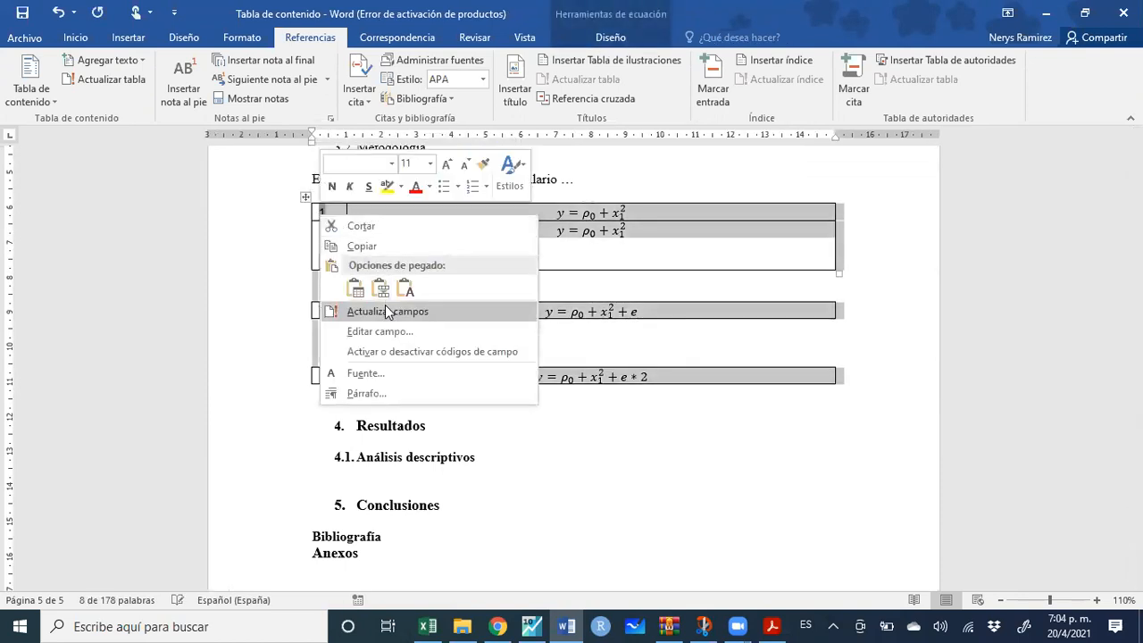
click(384, 306)
Update the sentence's cross-reference to read modelo 2 and move the second equation down a line
mouse_move(460, 178)
mouse_down()
mouse_move(358, 179)
mouse_move(414, 183)
mouse_up()
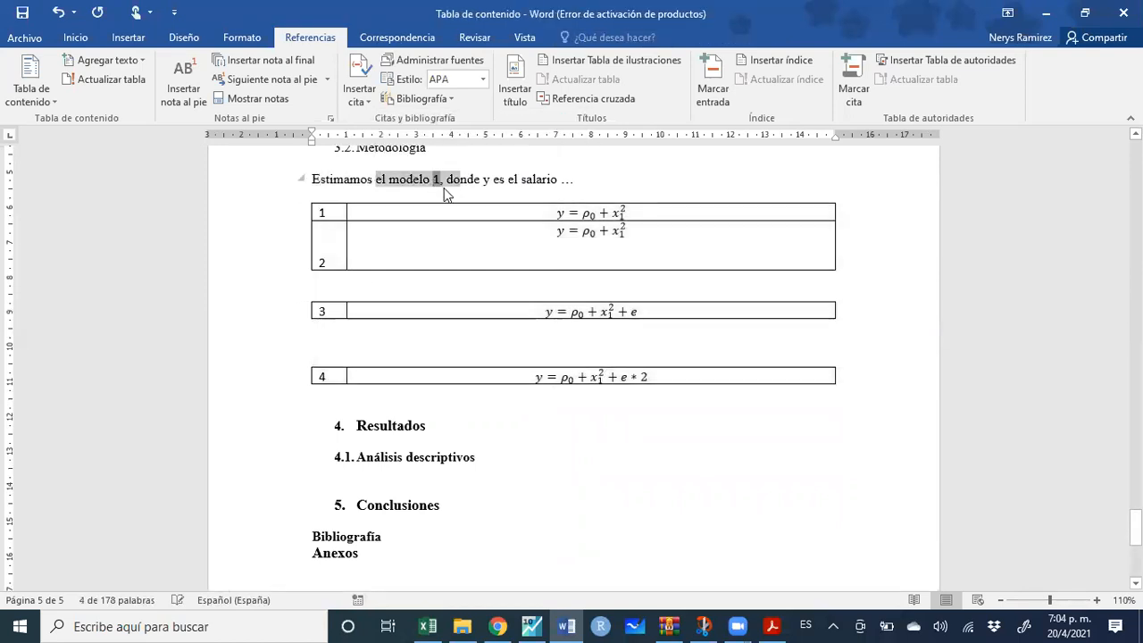
right_click(438, 184)
click(469, 282)
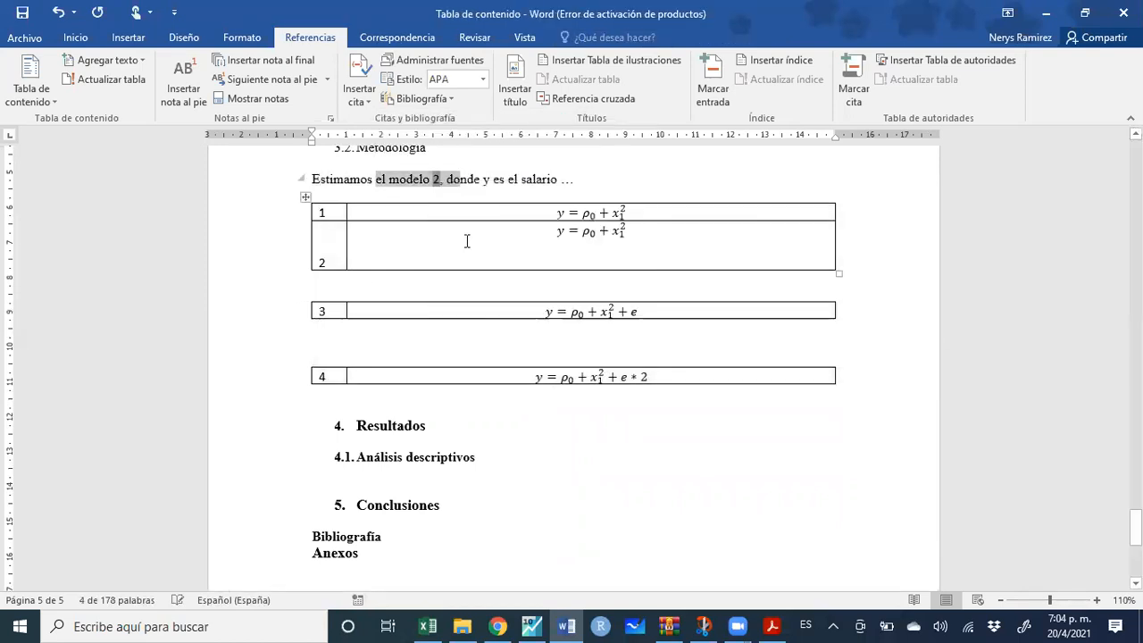
click(472, 182)
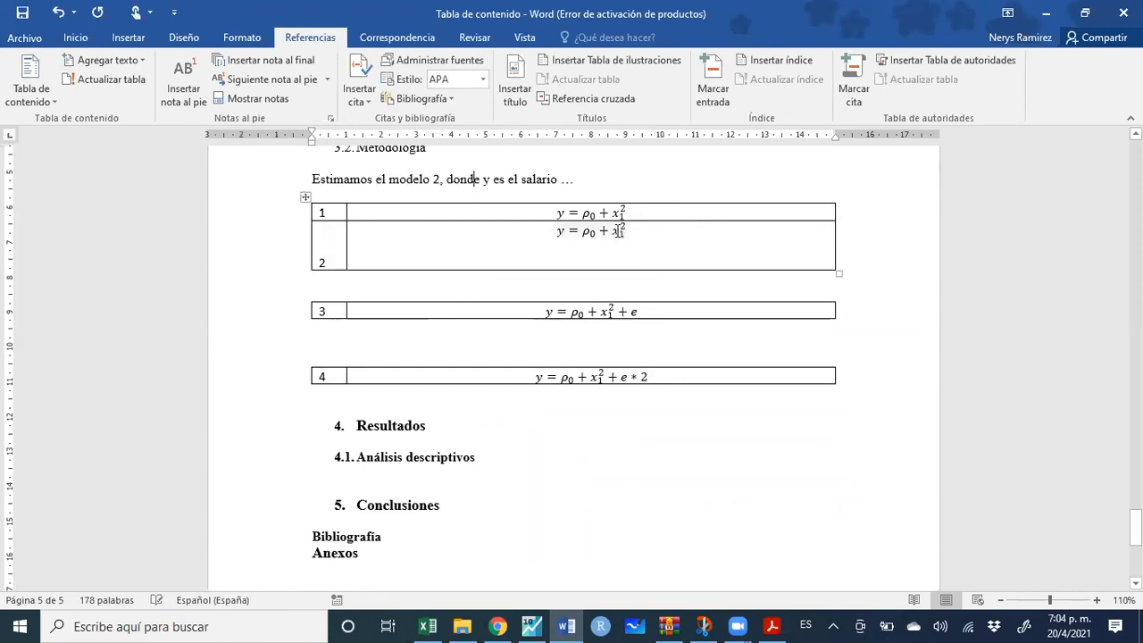
click(530, 238)
key(Return)
key(Return)
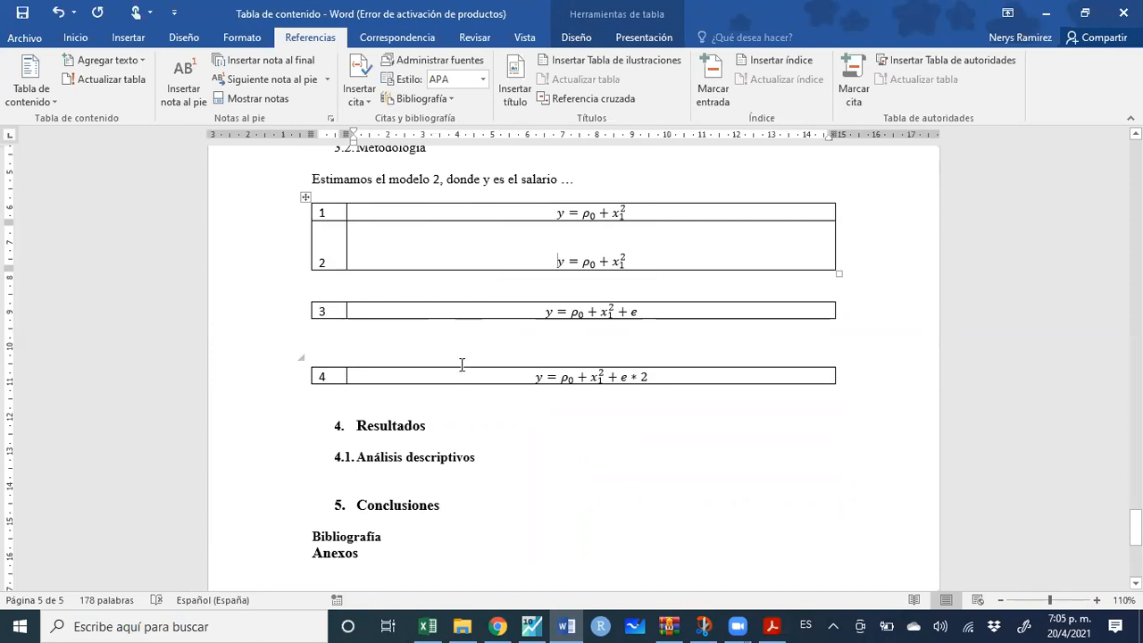
Switch to the PDF guide and scroll to page 18 on numbered equations
scroll(461, 364, down, 2)
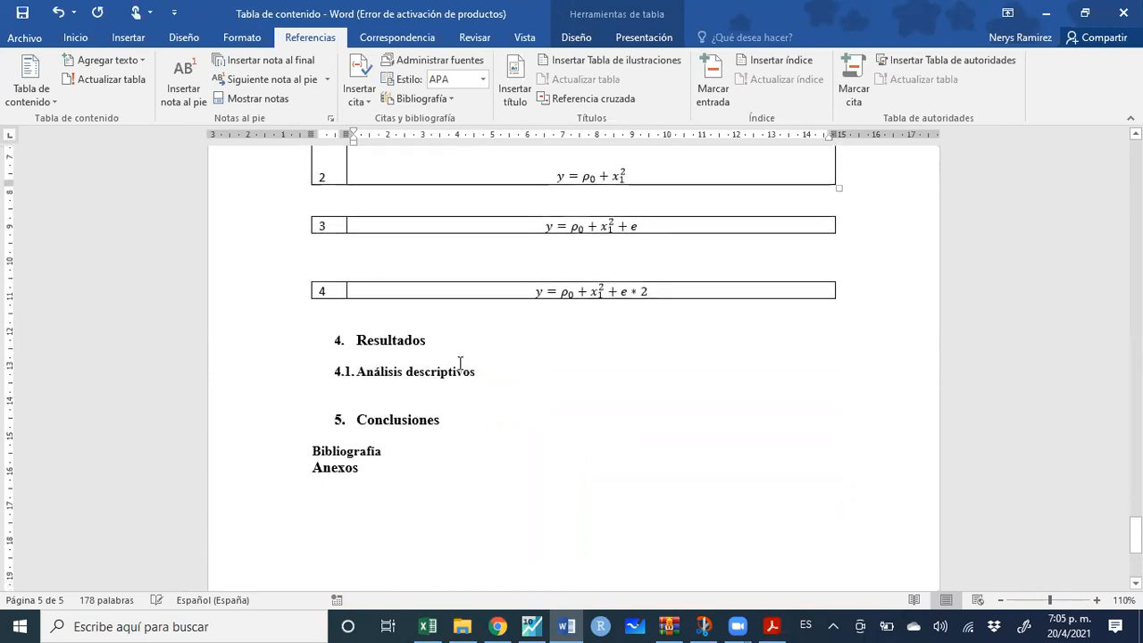
key(alt+Tab)
scroll(491, 384, down, 3)
scroll(498, 391, down, 15)
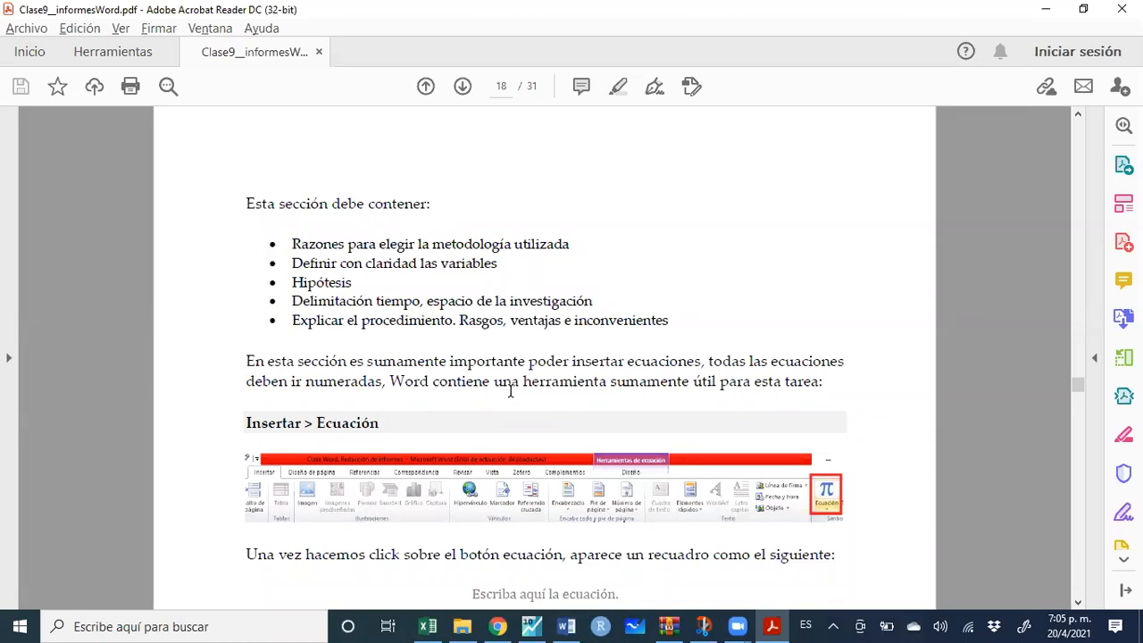
Snapshot-copy the Table 2 image from the guide's 5.4.1 Tablas section and return to Word
scroll(510, 391, down, 5)
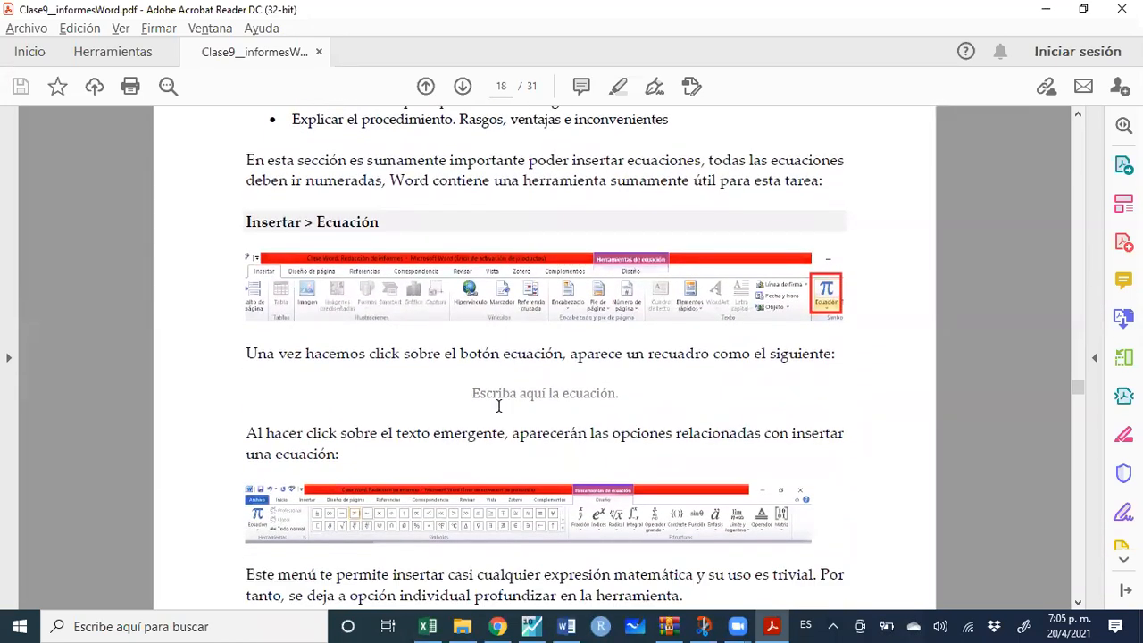
scroll(498, 406, down, 15)
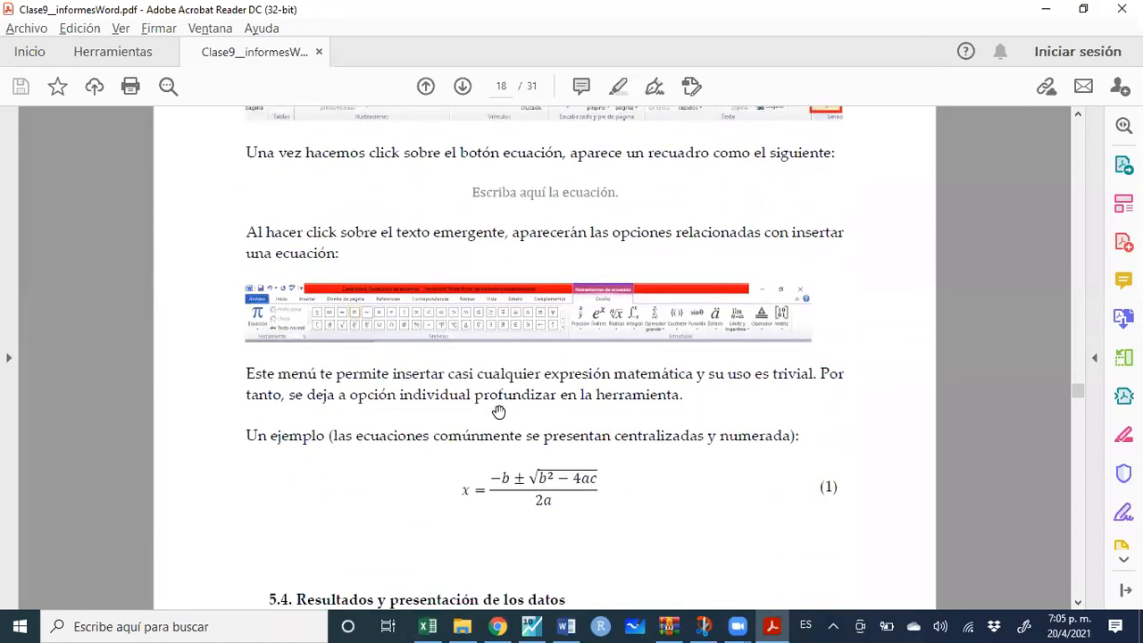
scroll(498, 412, down, 11)
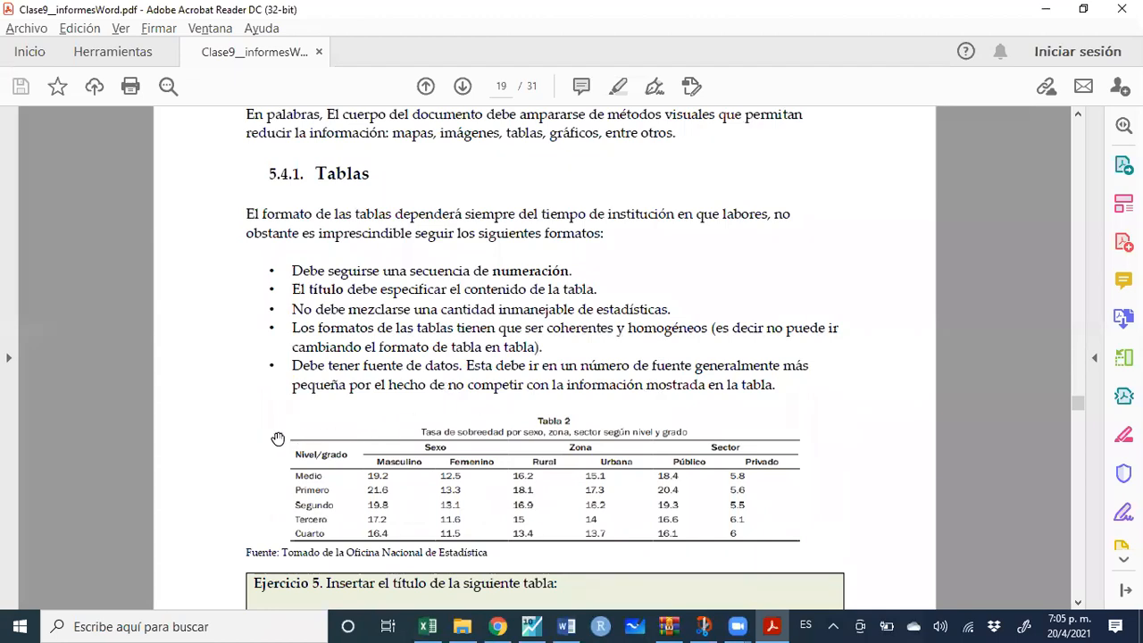
drag(285, 437, 808, 544)
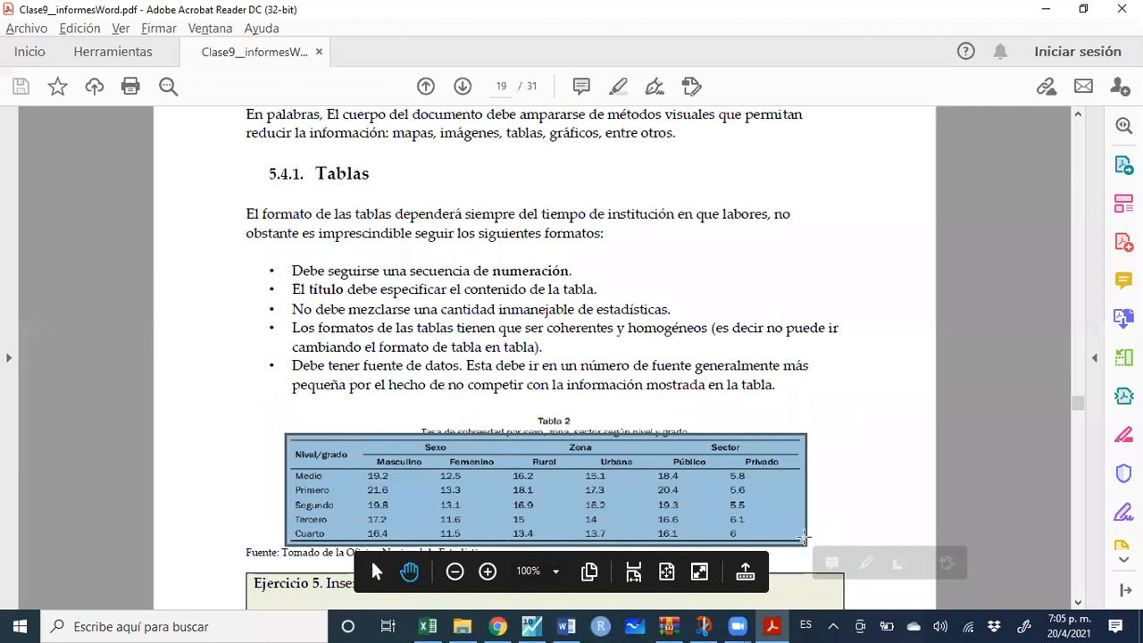
click(566, 627)
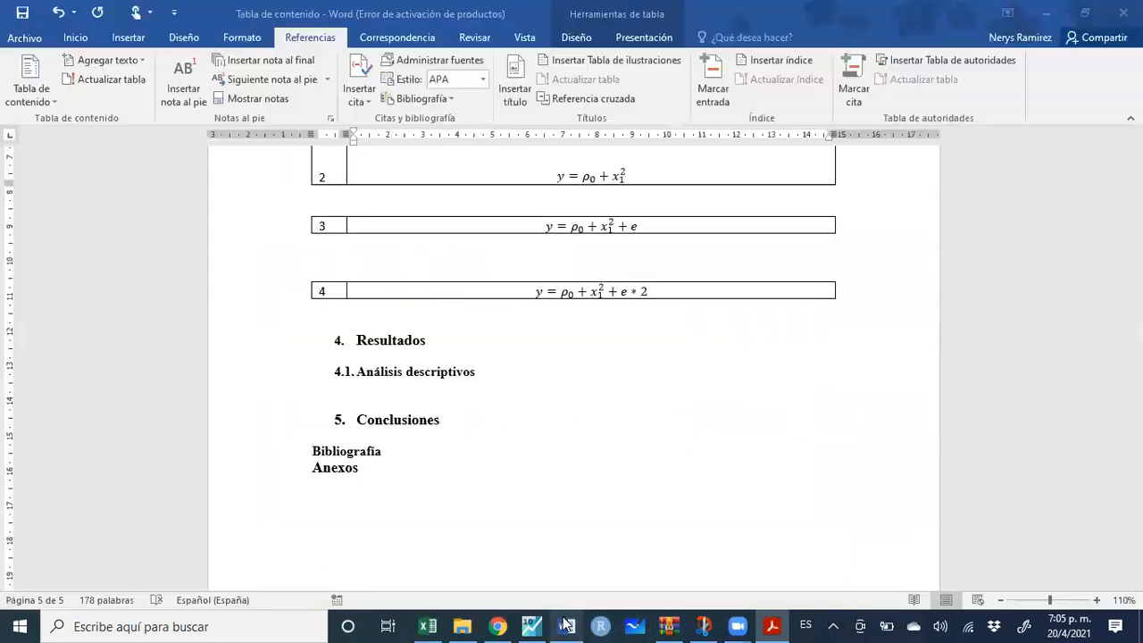
Paste the Table 2 image on a new unnumbered line under 4. Resultados
click(398, 395)
click(454, 335)
key(Return)
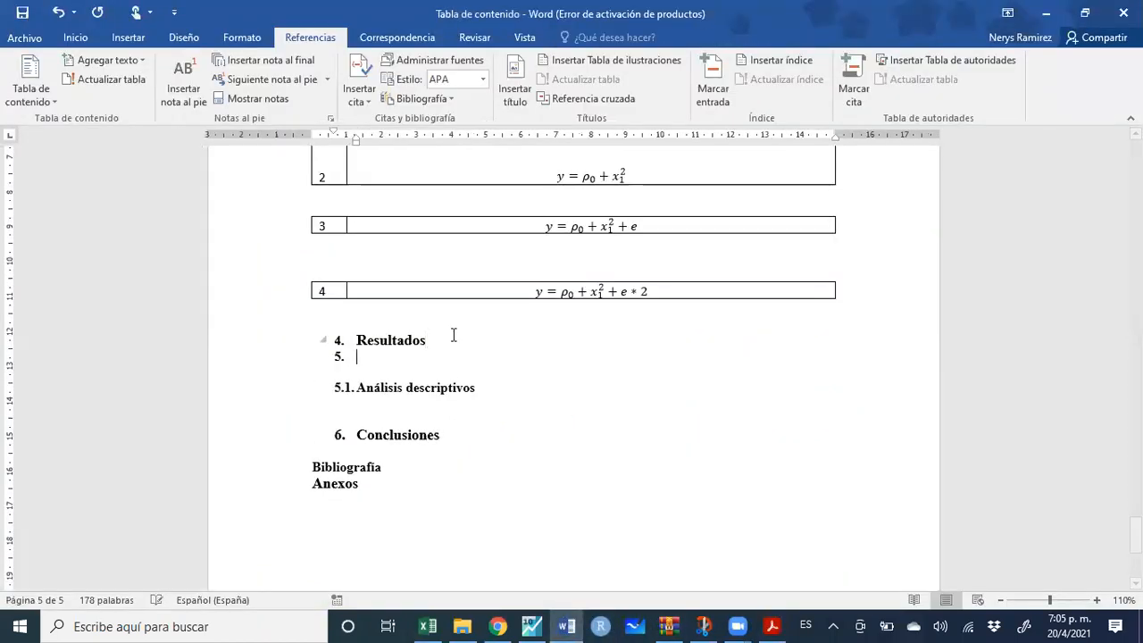
key(BackSpace)
key(ctrl+v)
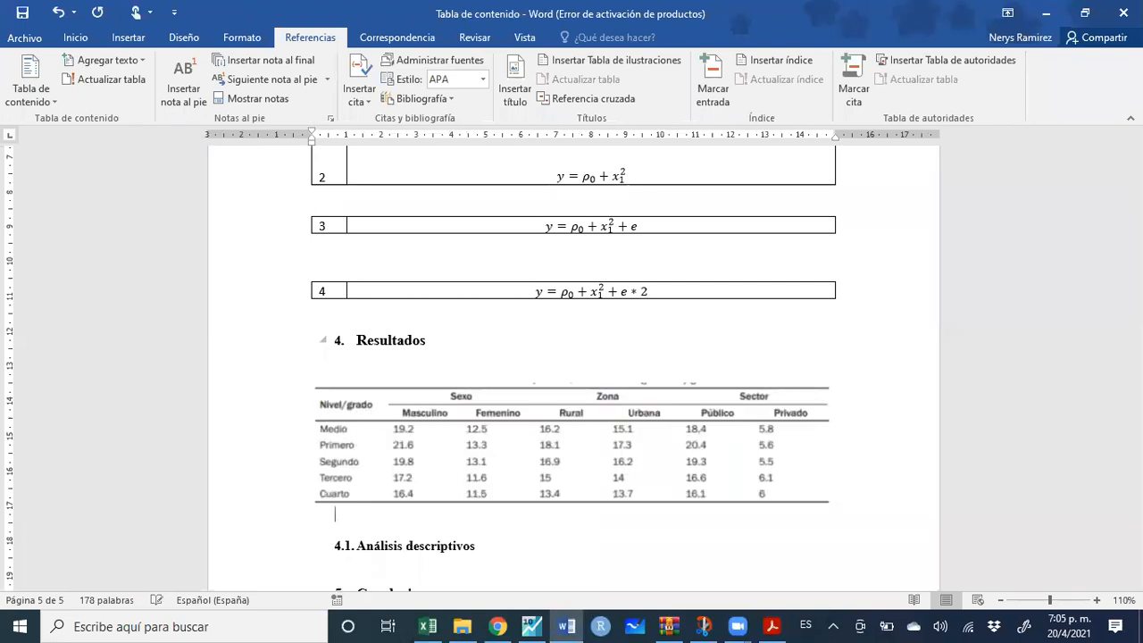
Add 'Nota:' and 'Fuente:' lines below the pasted table
key(Return)
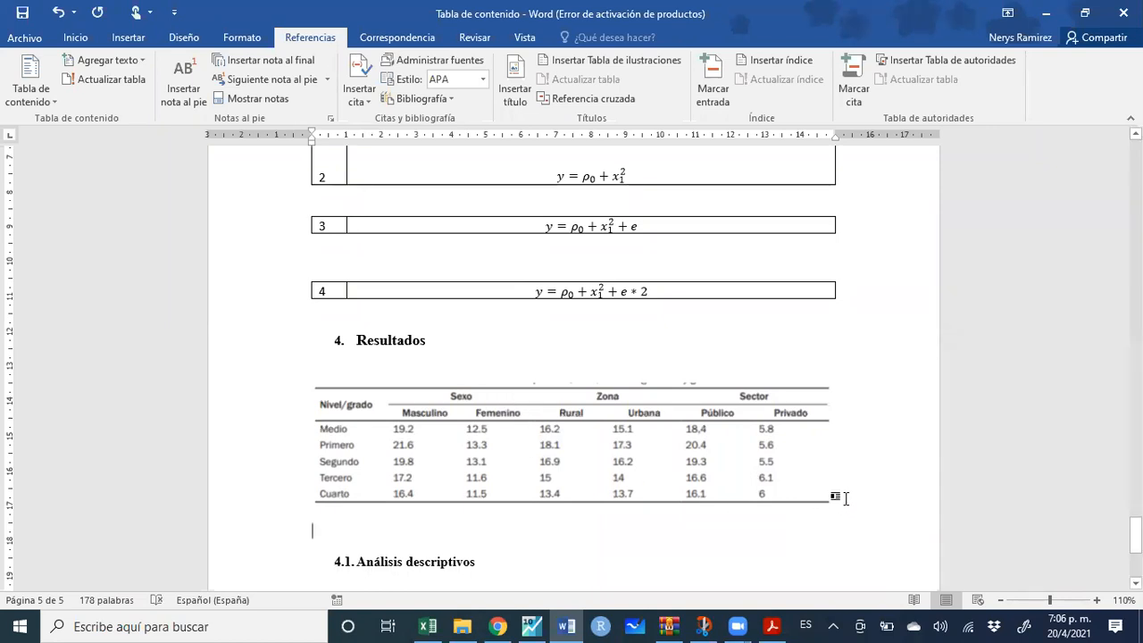
key(Return)
text(No)
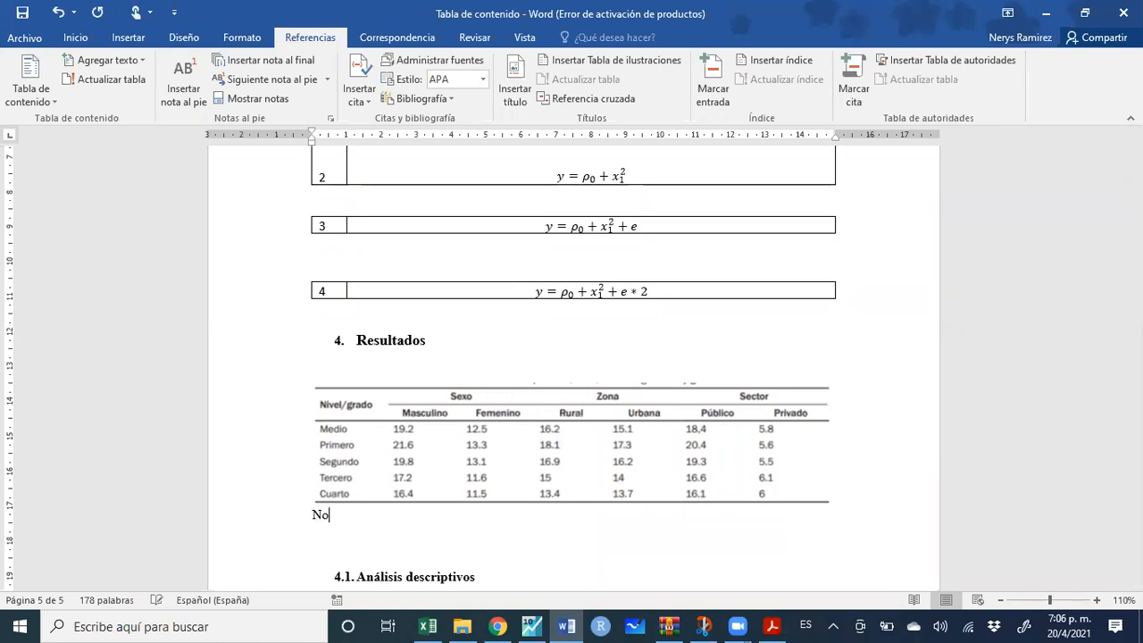
text(ta:)
key(Return)
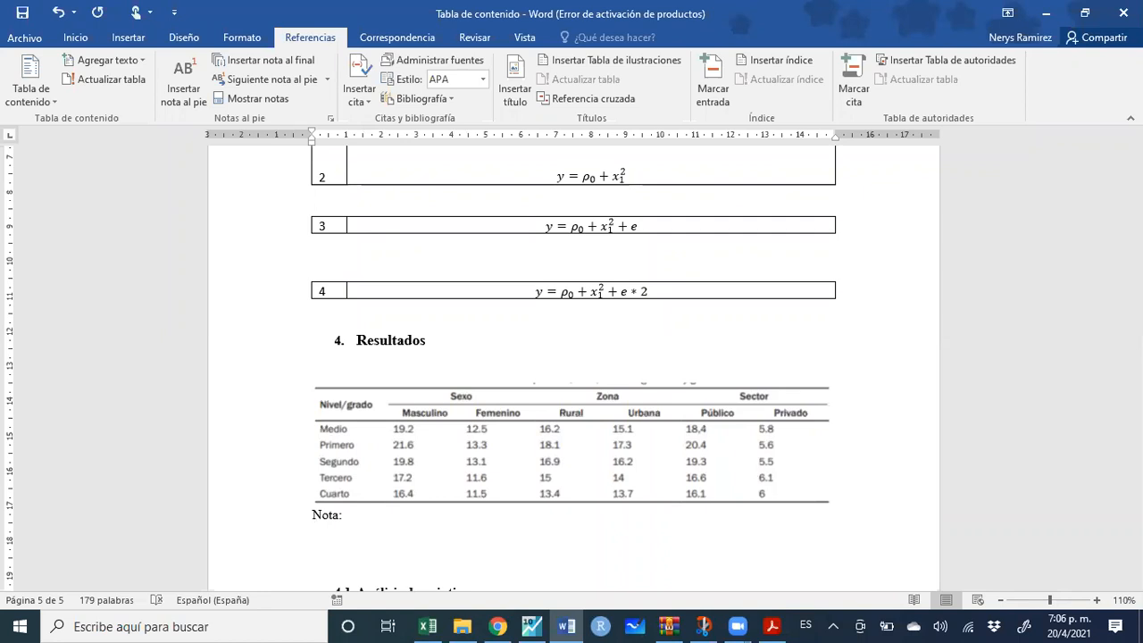
text(Fuet)
key(BackSpace)
key(BackSpace)
text(nte:)
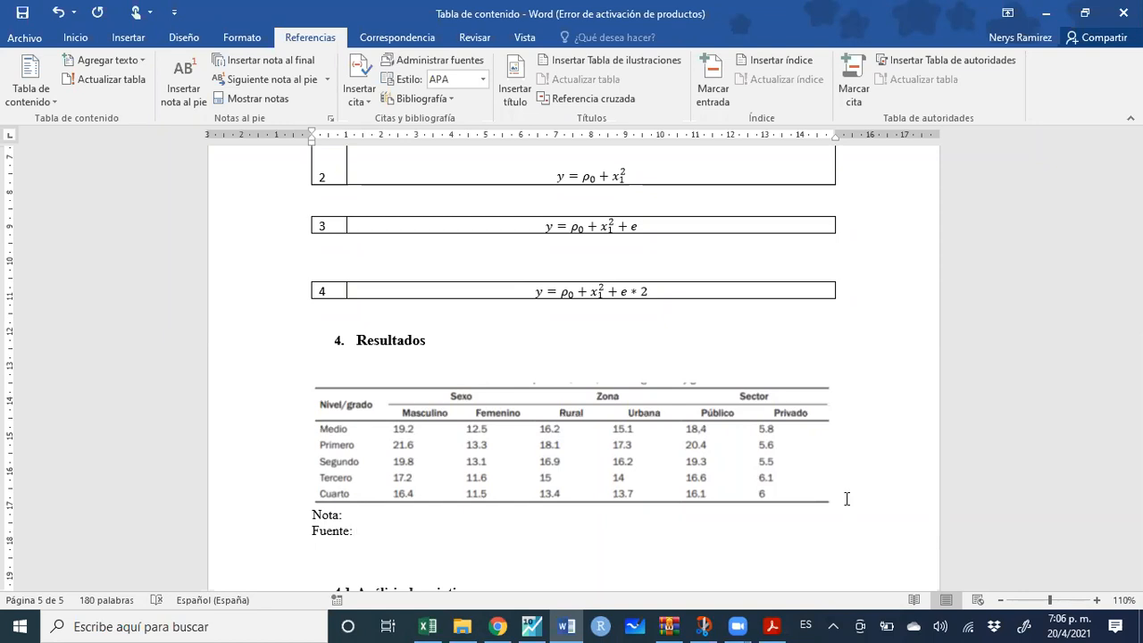
Start a caption on the results table image with the Tabla label, then begin a new label
click(734, 457)
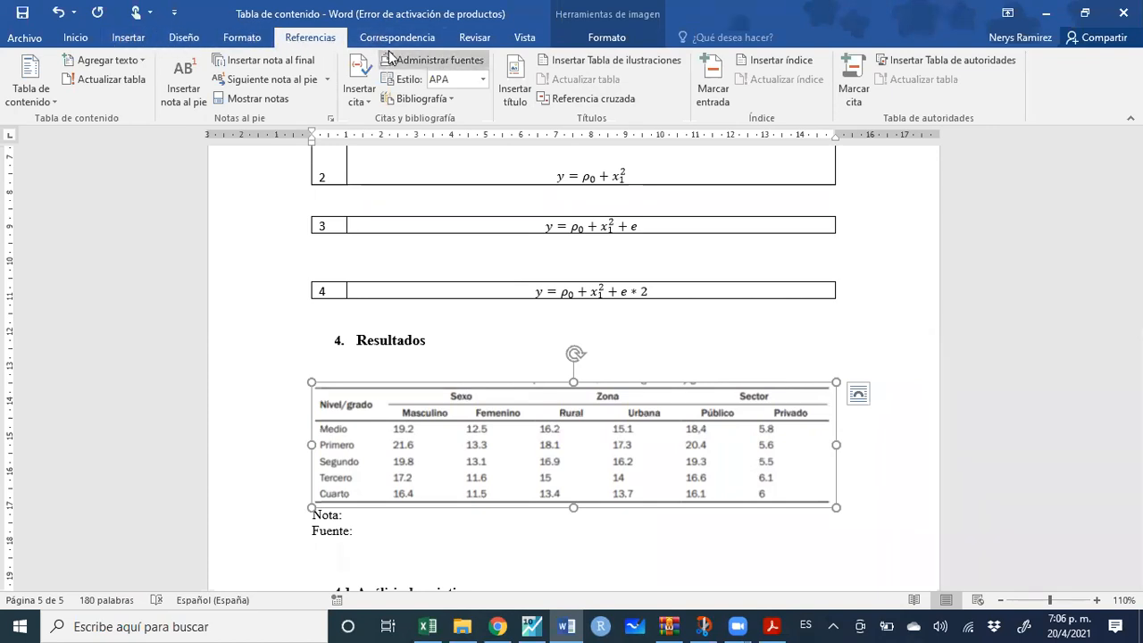
click(516, 87)
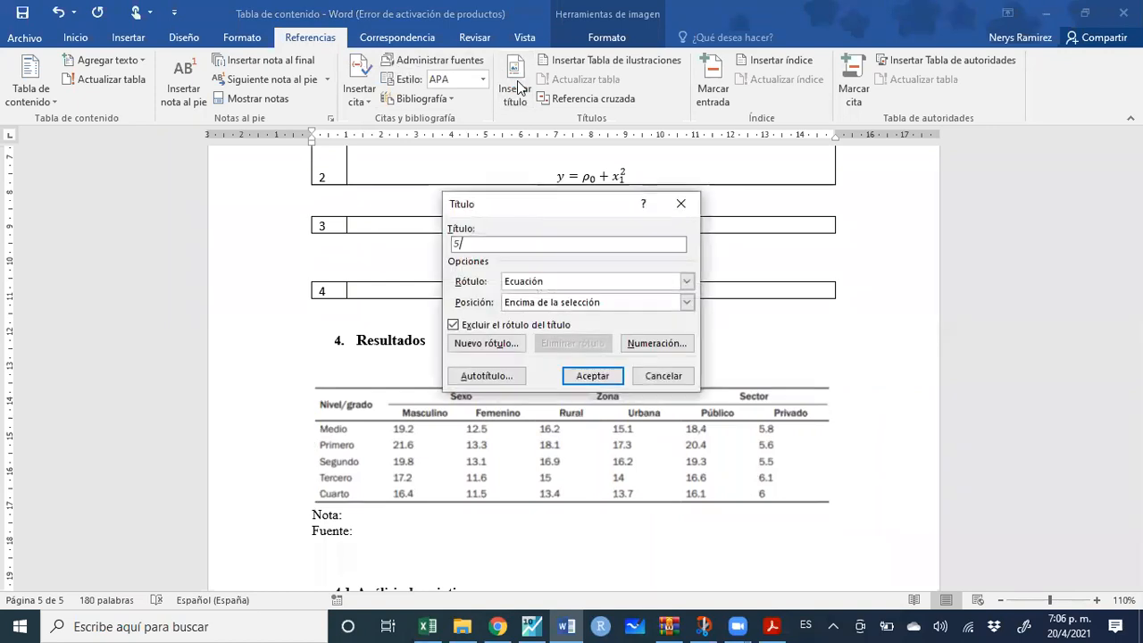
click(687, 282)
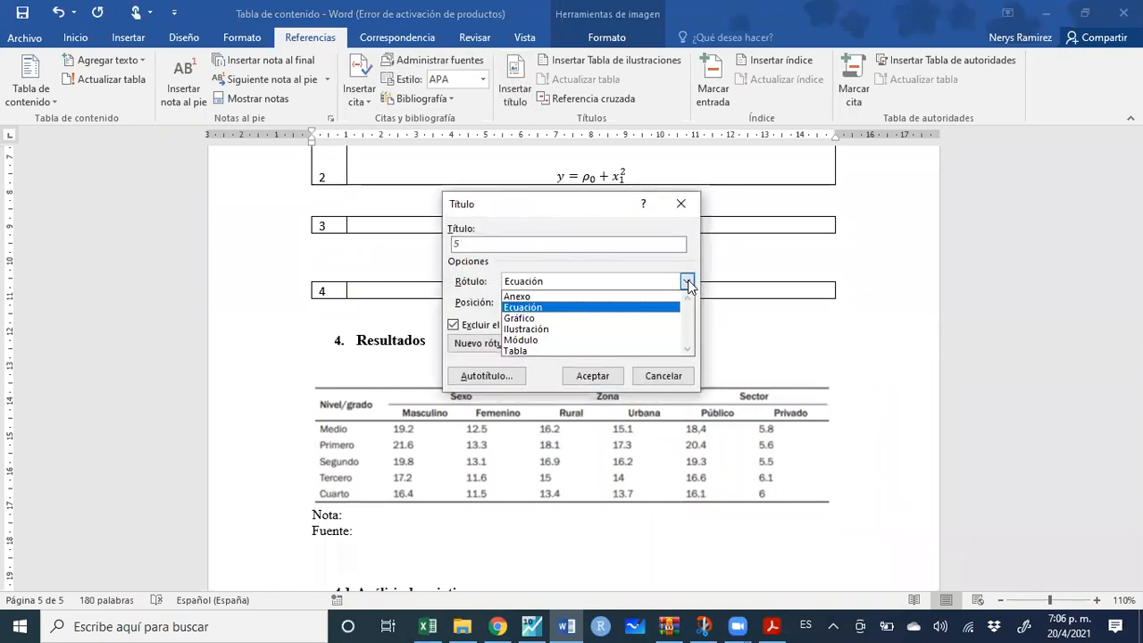
click(641, 349)
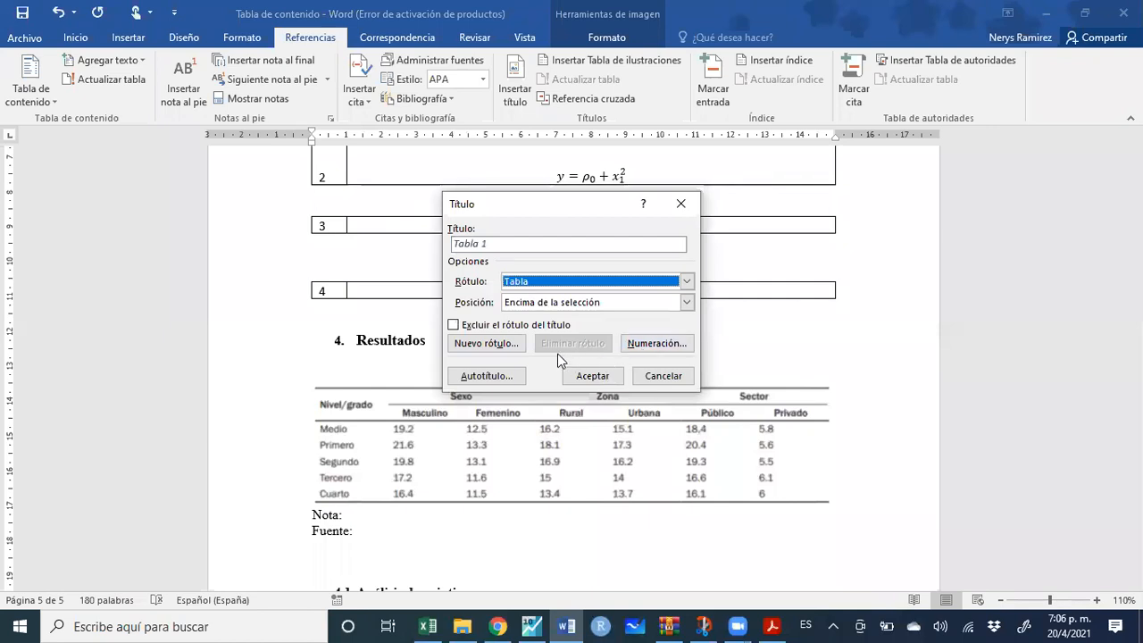
click(484, 344)
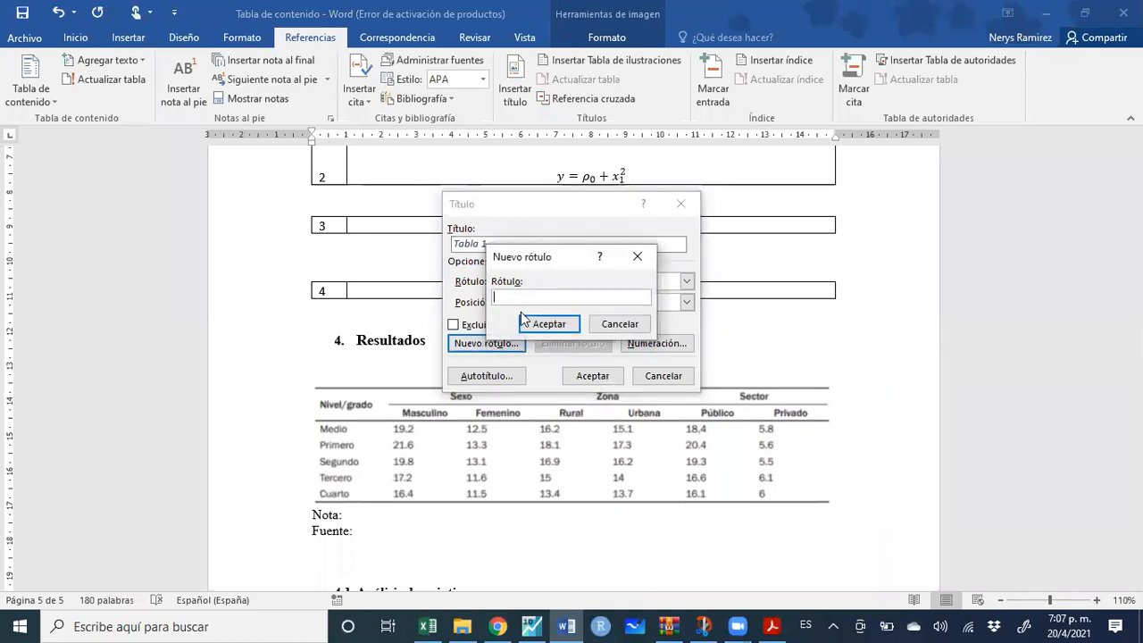
Create a new caption label 'Uasdianos', then switch the label back to Tabla
text(Uasdianos)
key(Return)
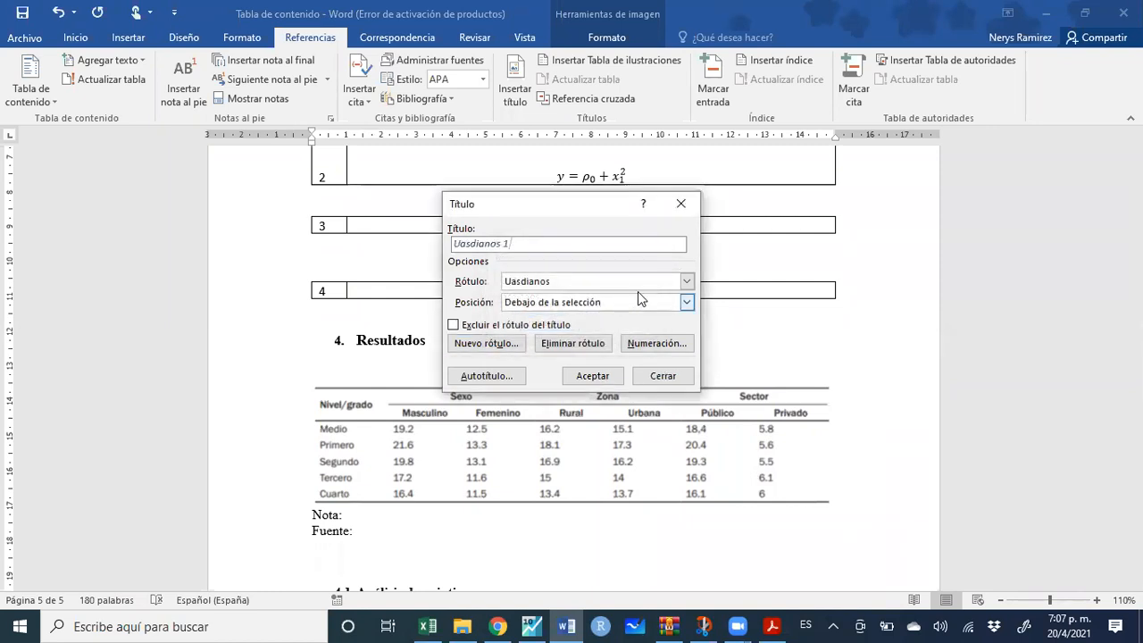
click(686, 282)
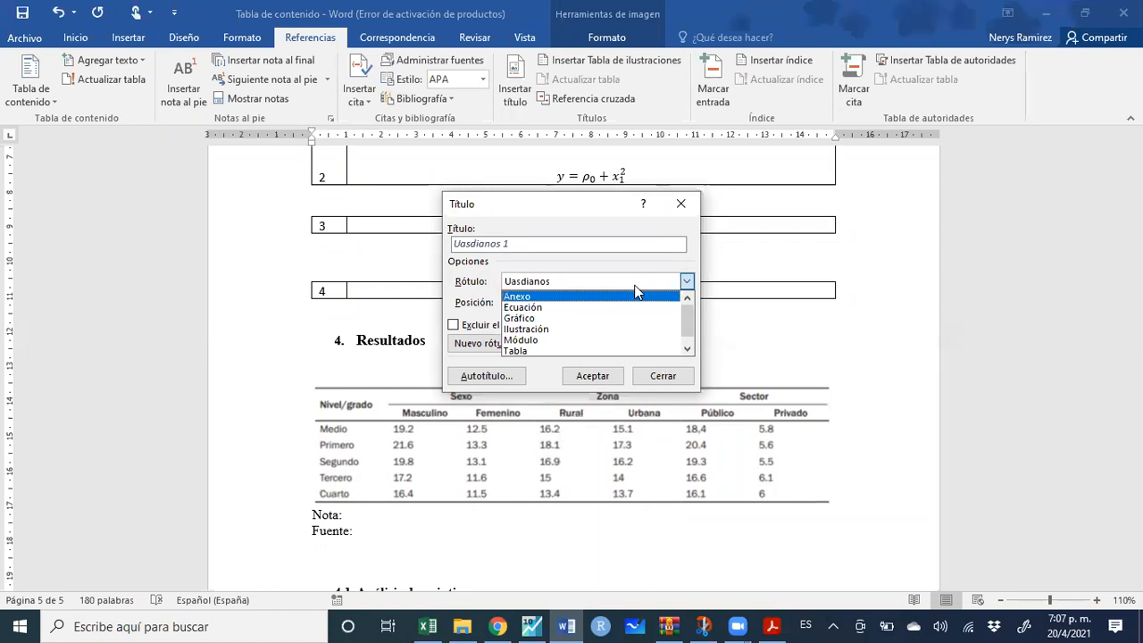
scroll(633, 329, down, 1)
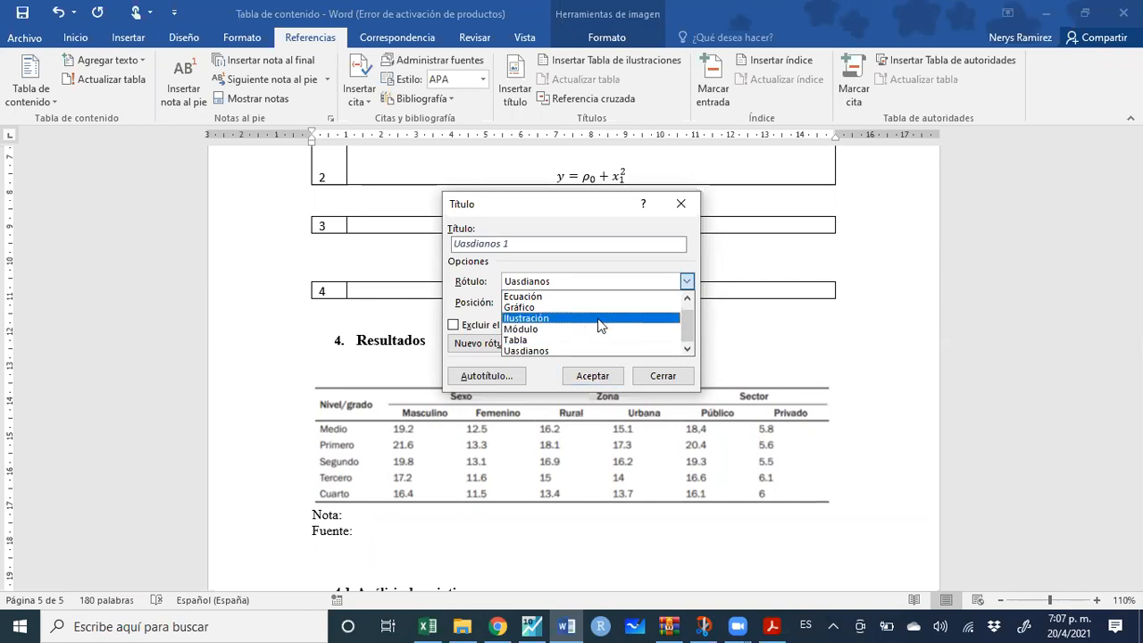
scroll(594, 341, up, 1)
scroll(594, 343, down, 1)
click(593, 340)
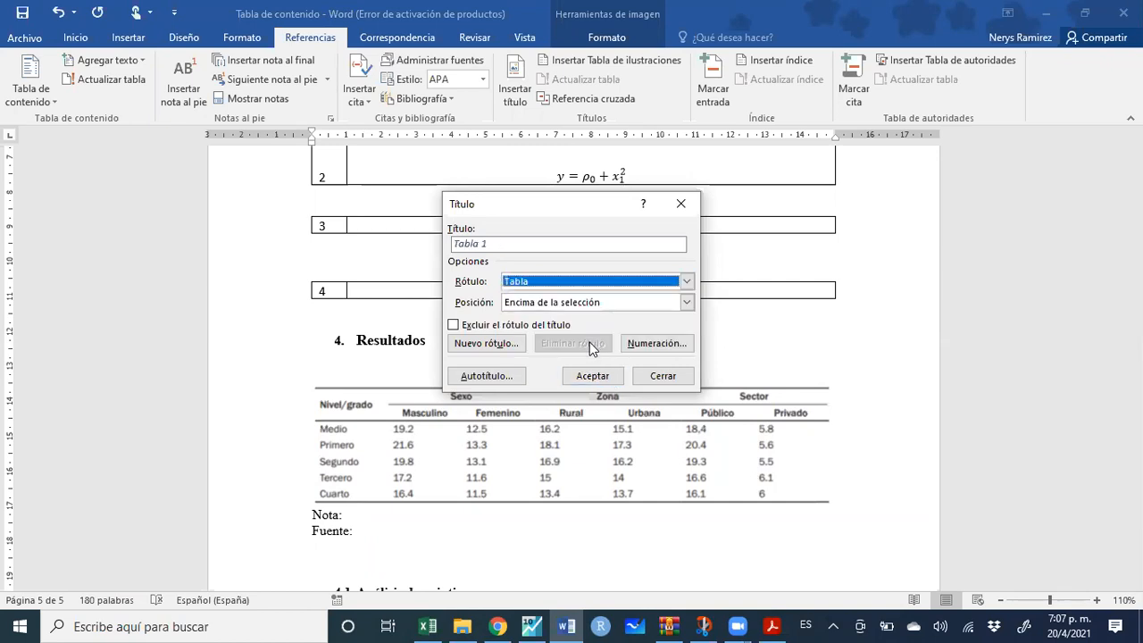
Insert the 'Tabla 1.' caption above the table image, ending with a period
click(503, 244)
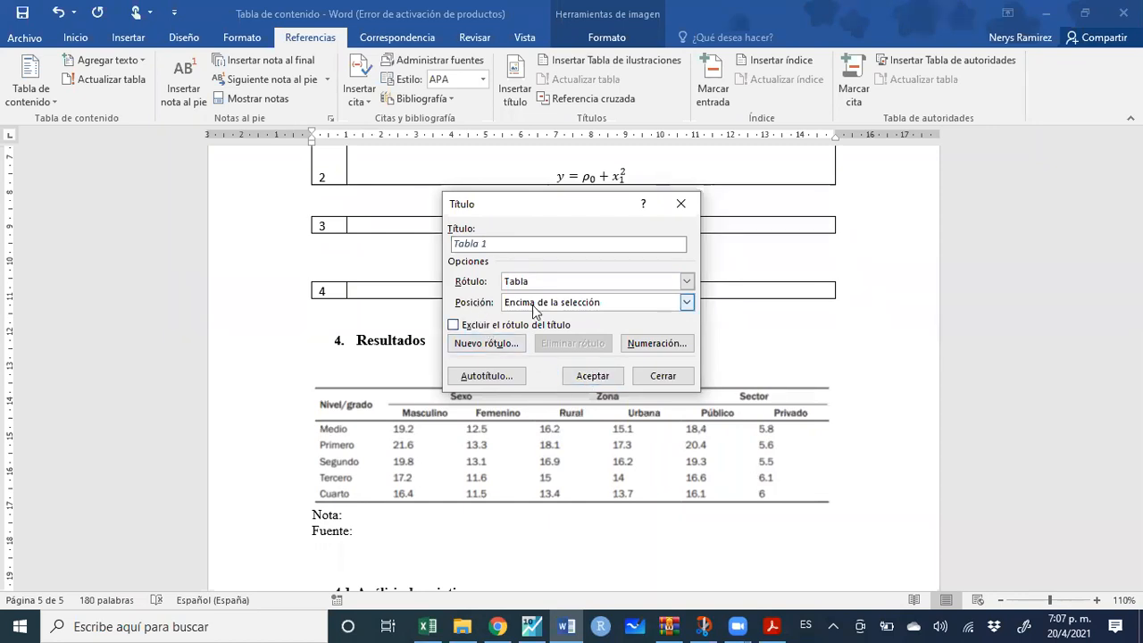
click(687, 304)
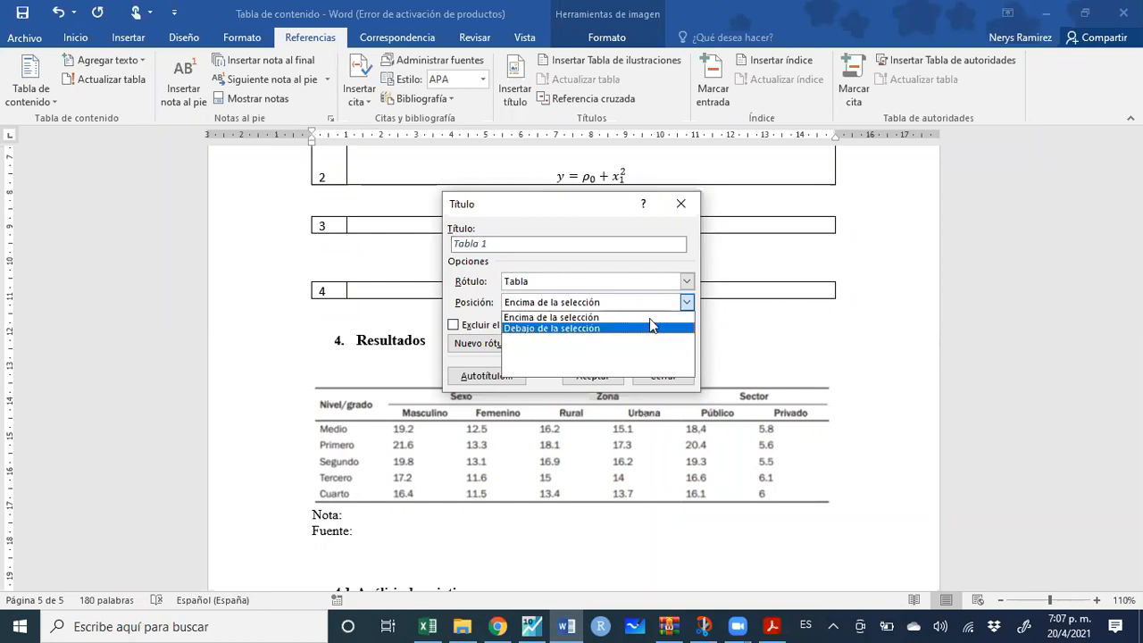
click(645, 319)
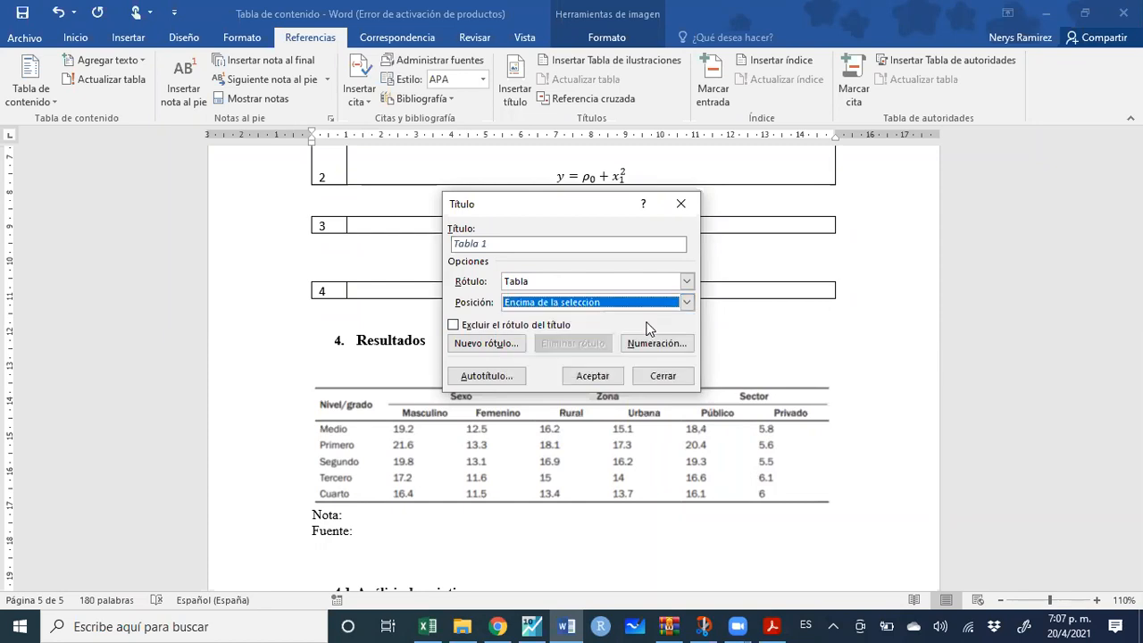
click(602, 373)
text(.)
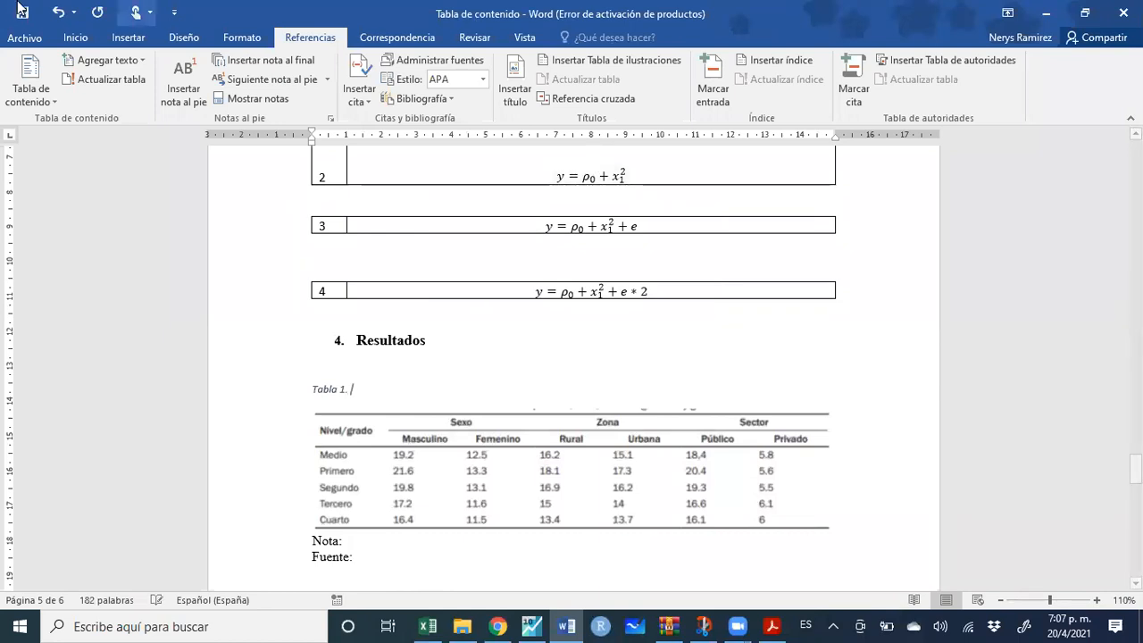
click(77, 37)
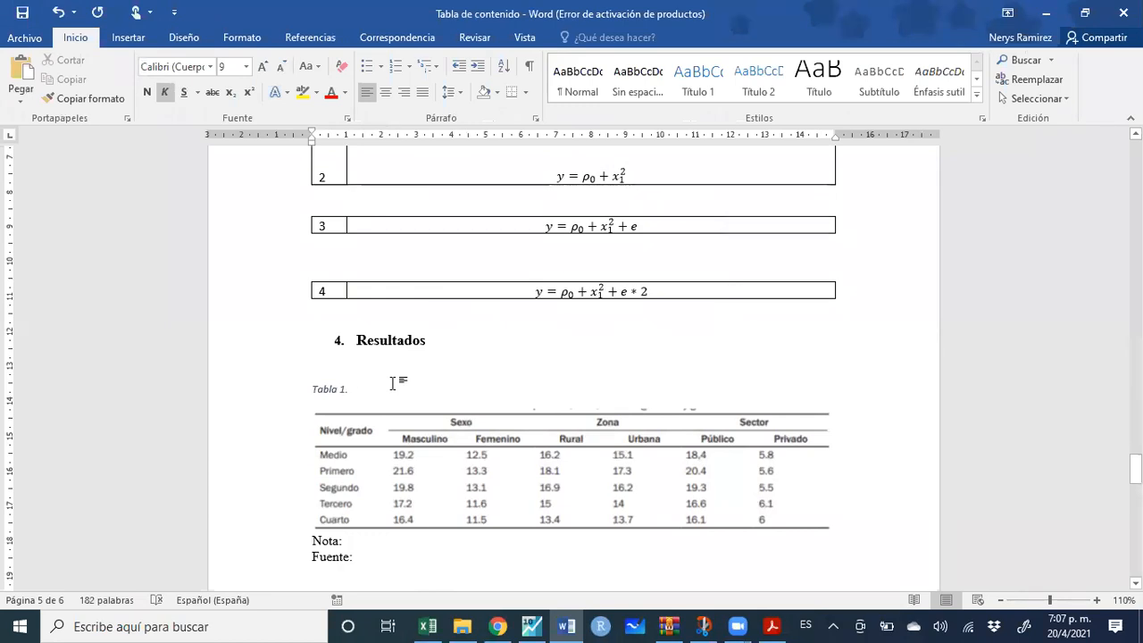
Add 'Porcentaje de personas en la pobreza,' to the caption, centre it and set Times New Roman
text(Porcentaje)
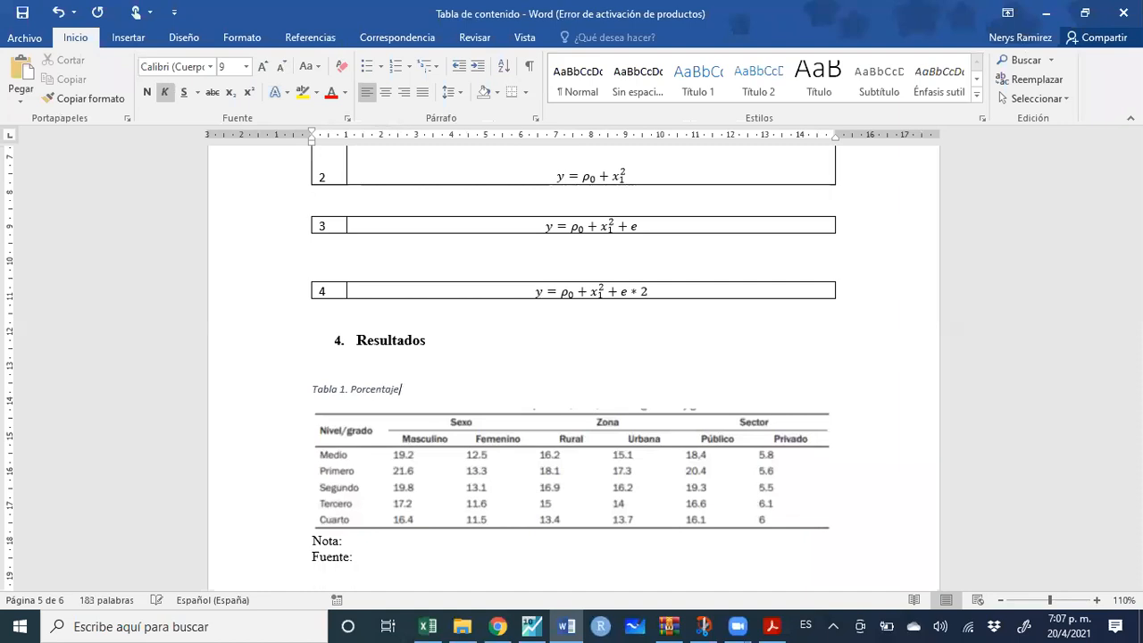
text( de personas en la pober)
text(za,)
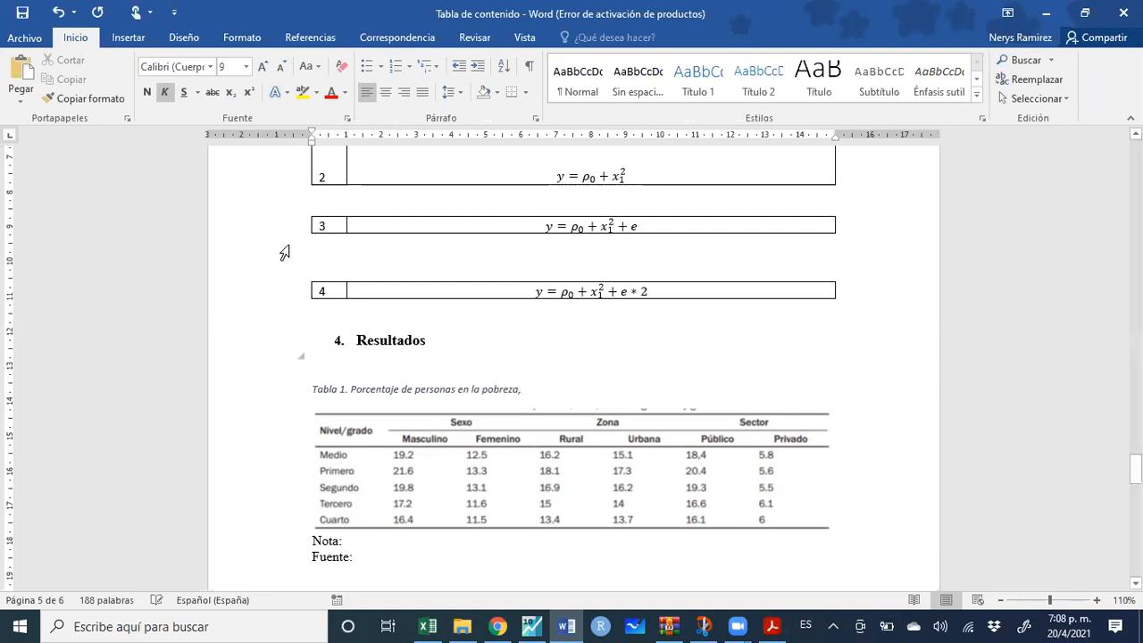
click(384, 89)
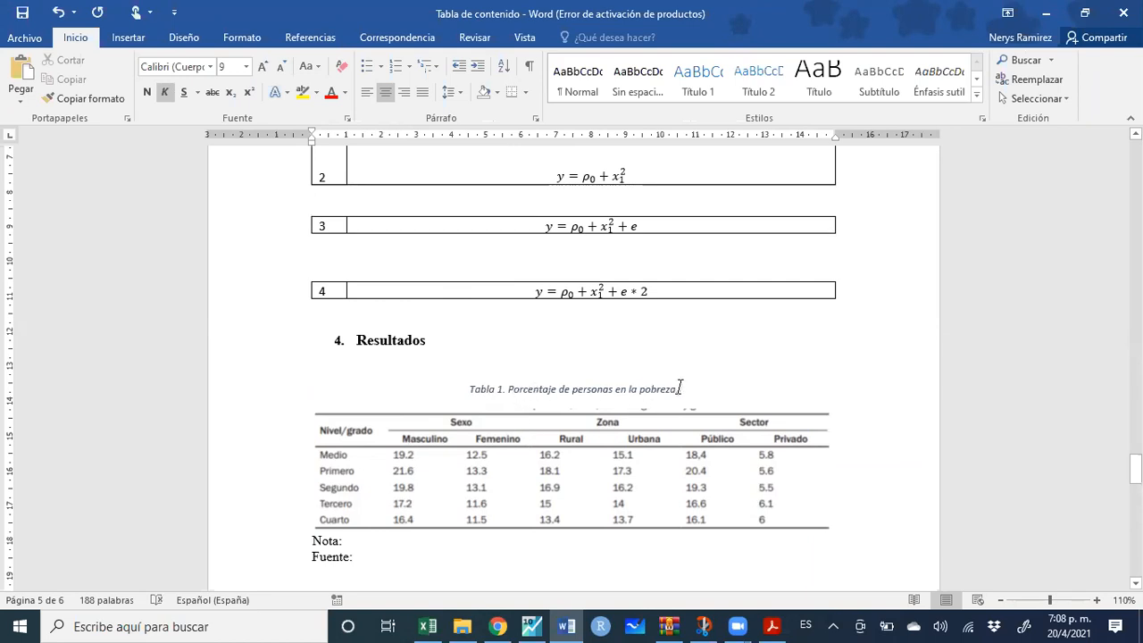
drag(473, 390, 505, 391)
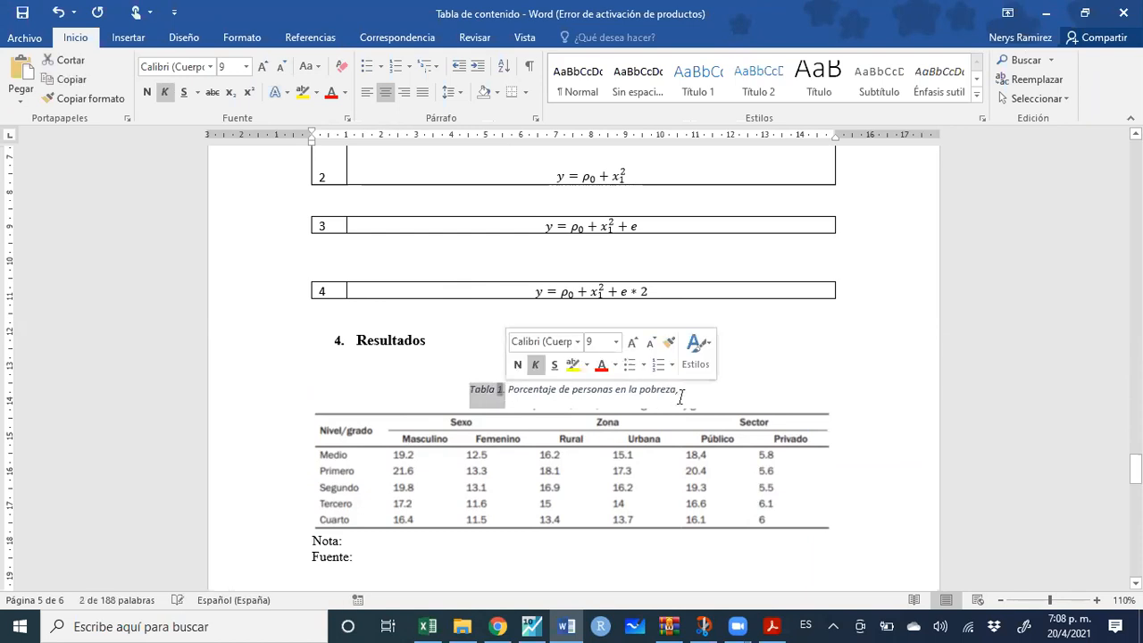
drag(694, 386, 445, 388)
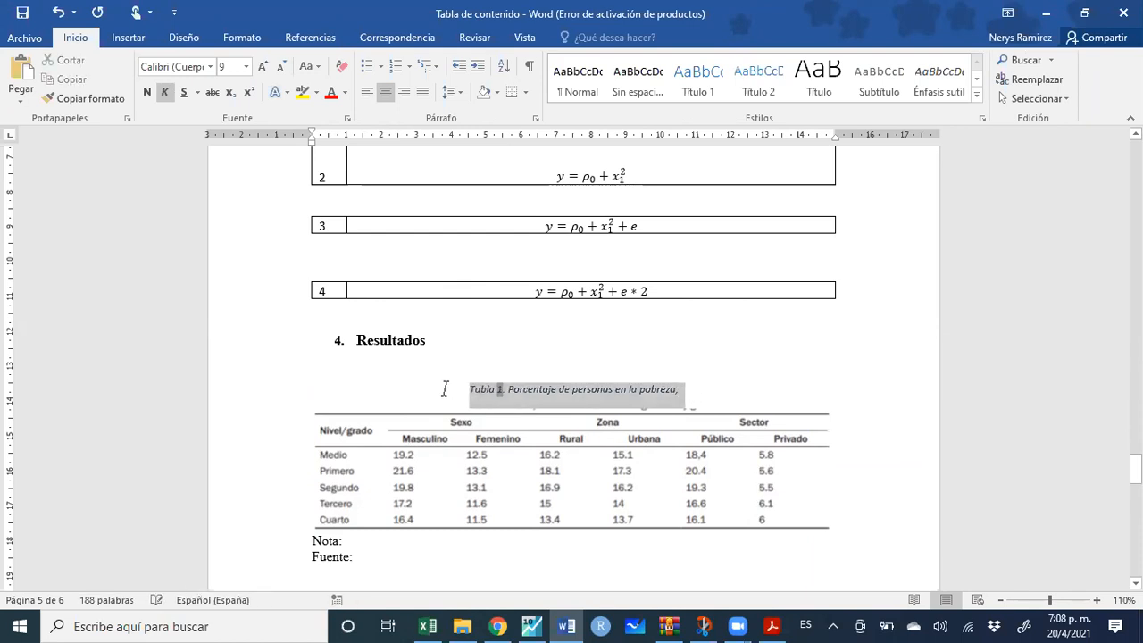
click(170, 66)
text(Times New Ro)
key(Return)
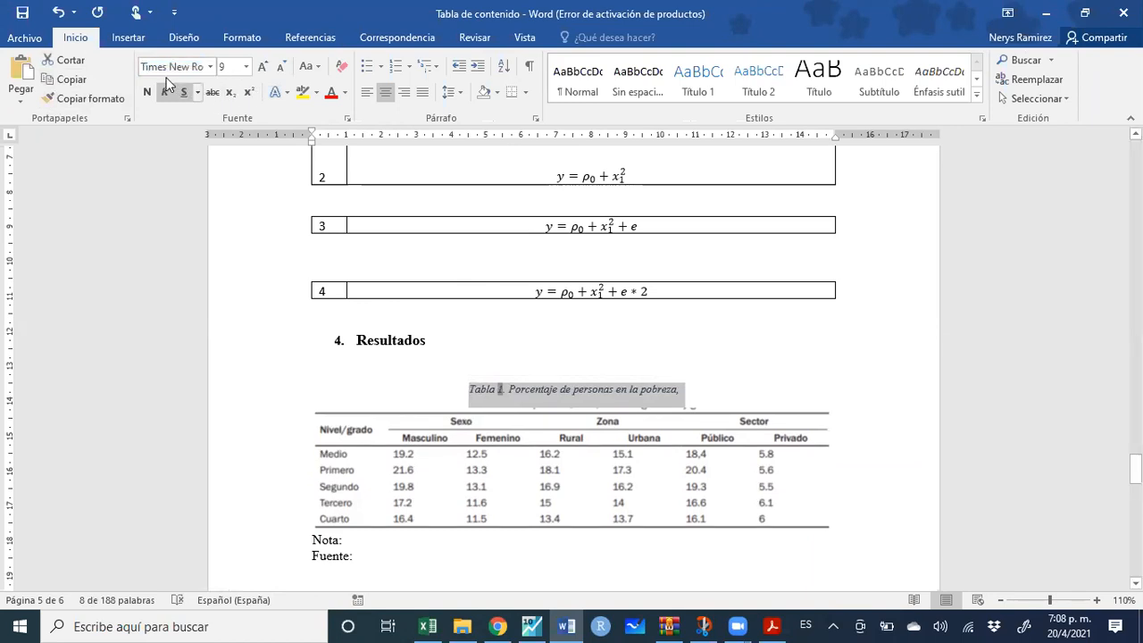
Remove italics from the caption and make only 'Tabla 1.' bold
click(164, 92)
click(143, 93)
click(143, 92)
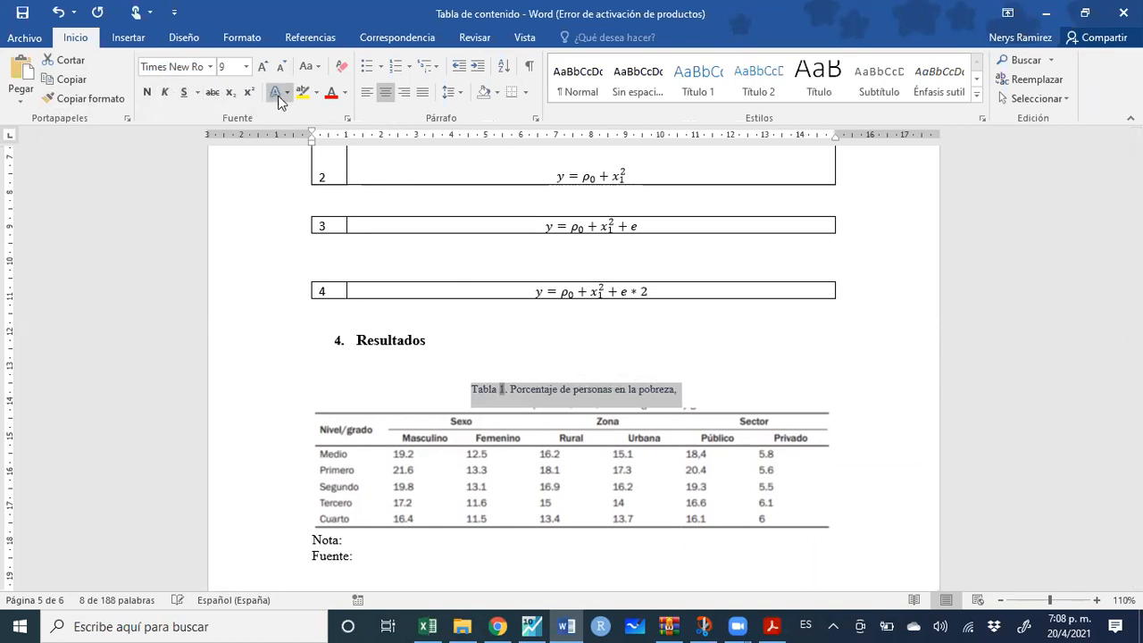
click(478, 389)
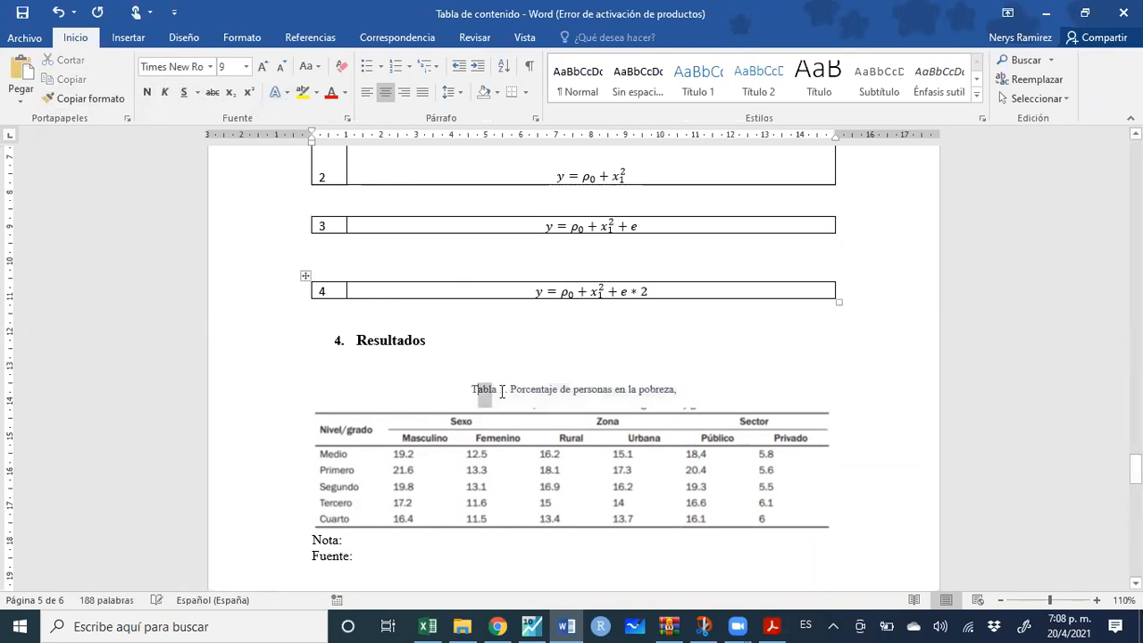
drag(501, 391, 509, 390)
drag(490, 382, 510, 389)
click(476, 358)
Enlarge the whole caption text to size 10
drag(681, 391, 441, 378)
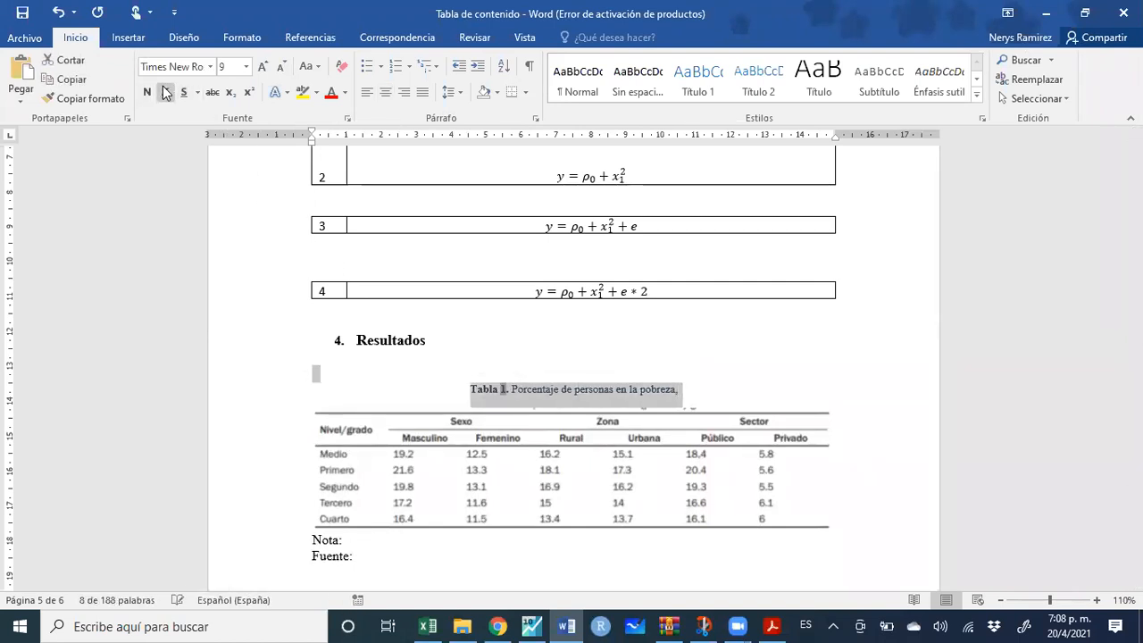
click(263, 68)
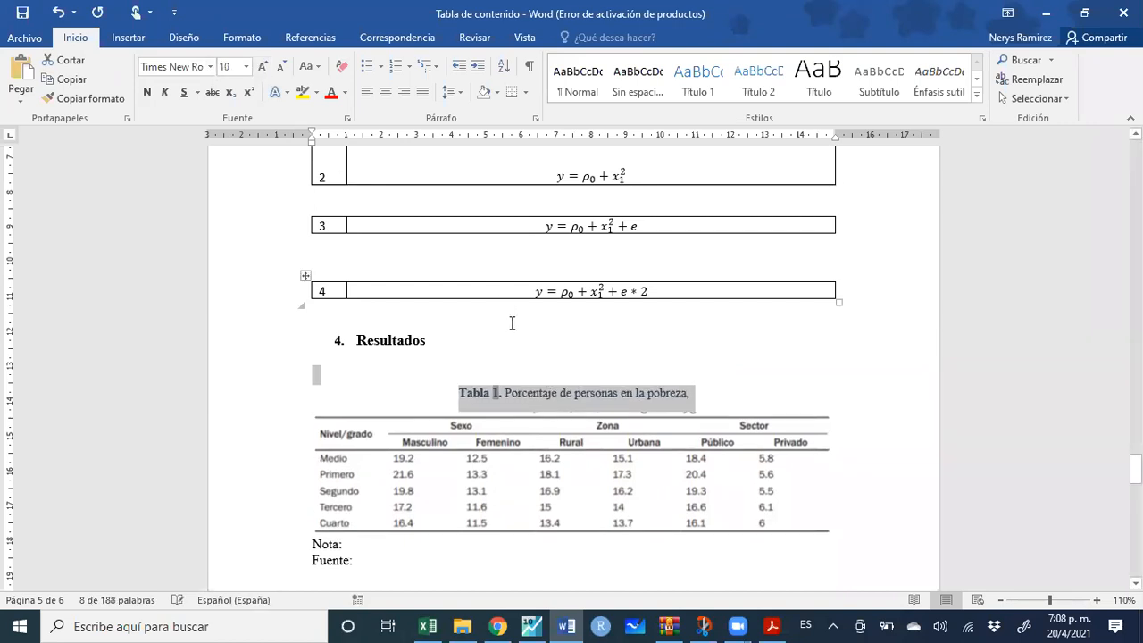
scroll(513, 324, up, 6)
click(397, 302)
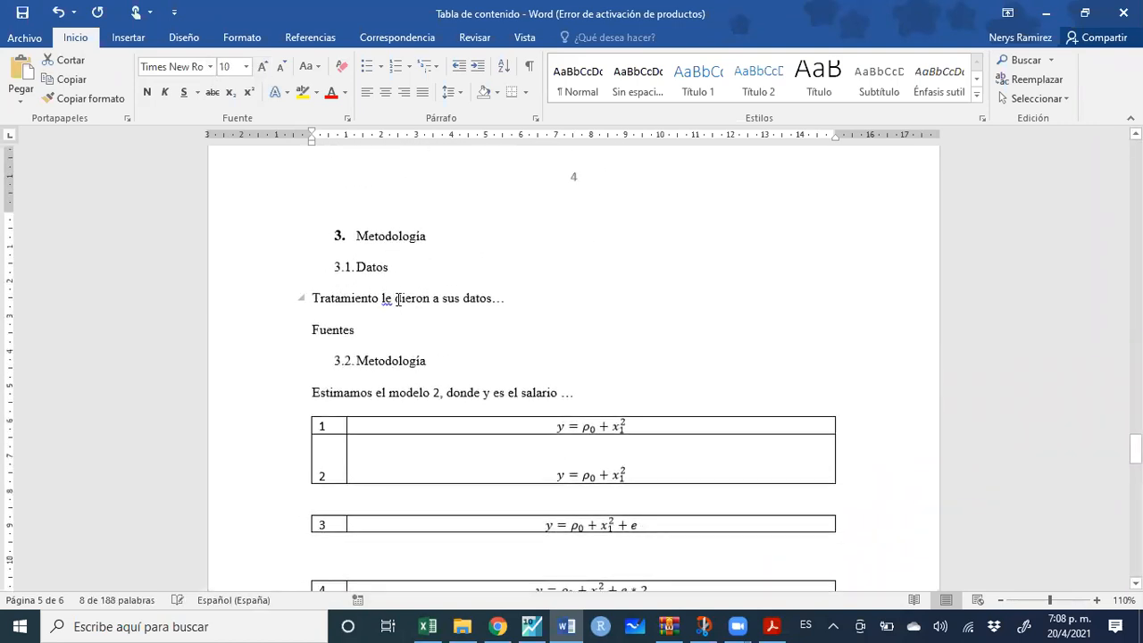
scroll(534, 391, down, 6)
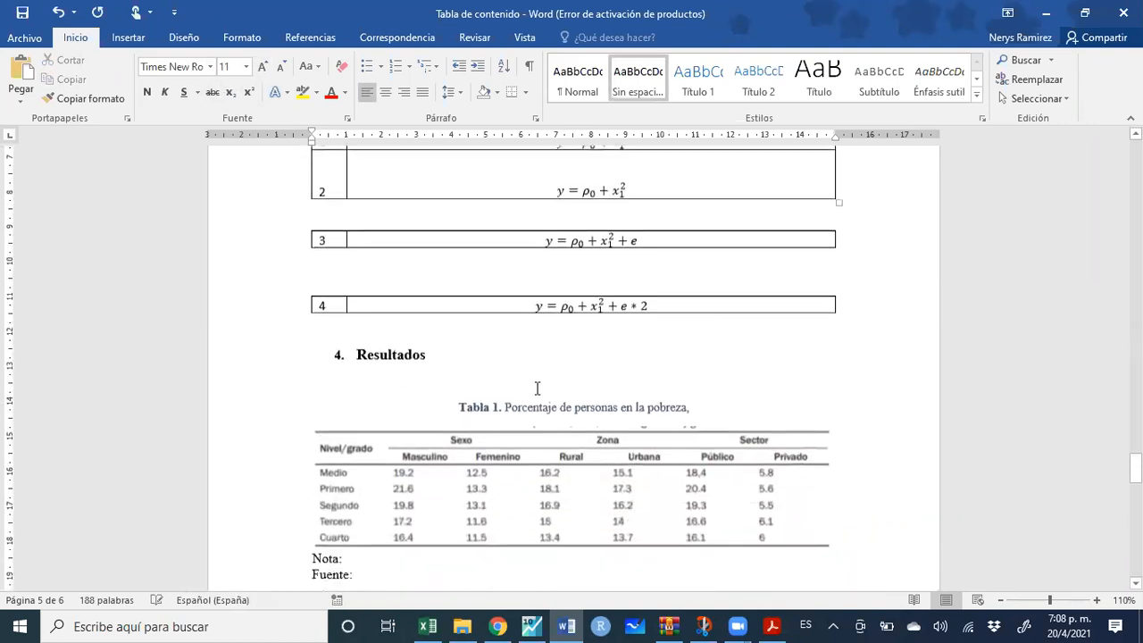
Remove the space after the caption paragraph so it sits tight above the table
click(545, 398)
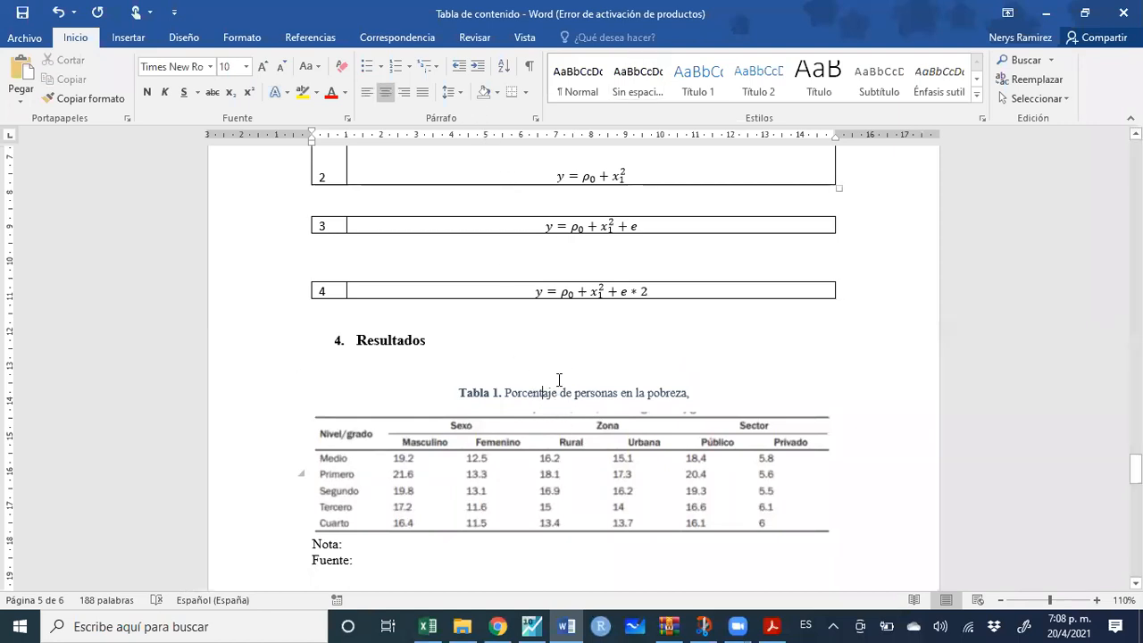
click(460, 100)
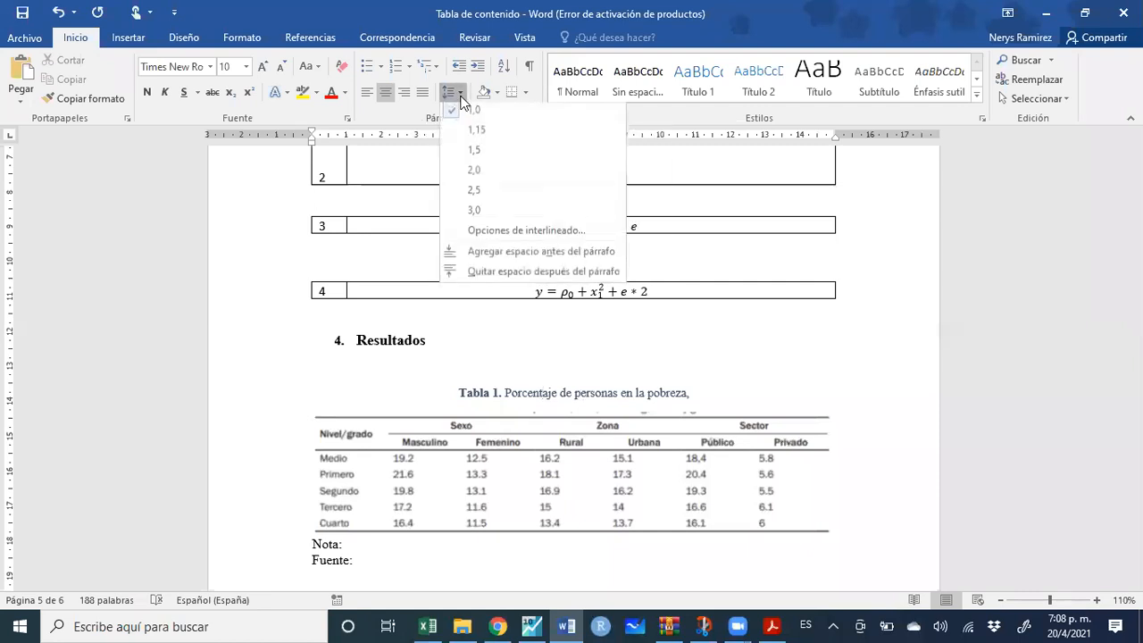
click(477, 274)
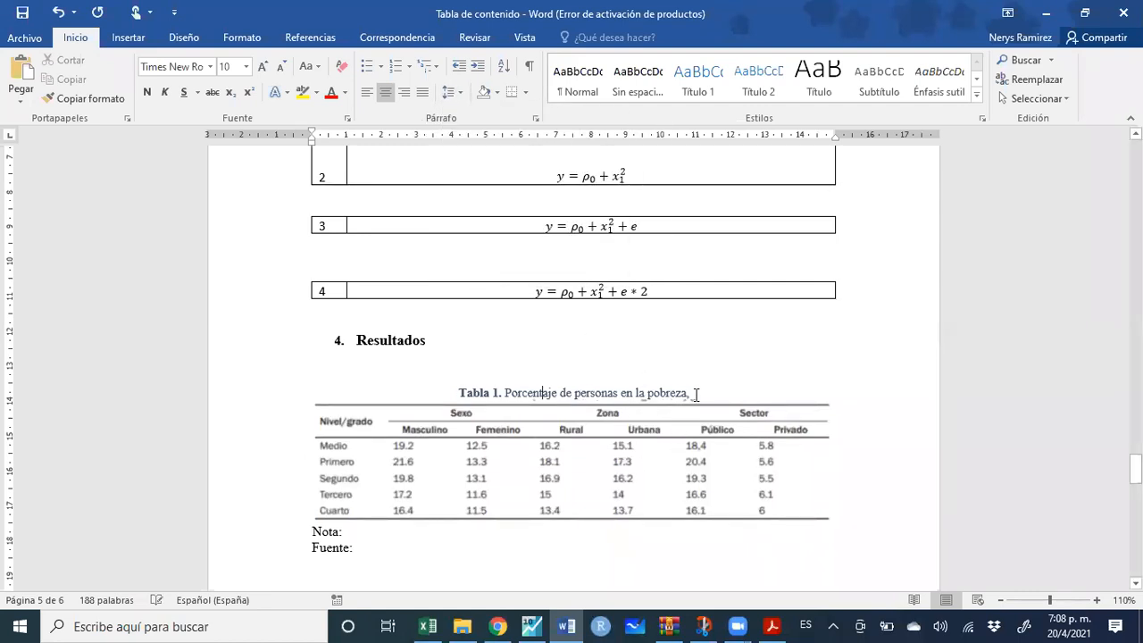
Extend the caption with 'por sexo según grado de escolaridad, 2019'
text(por sexo)
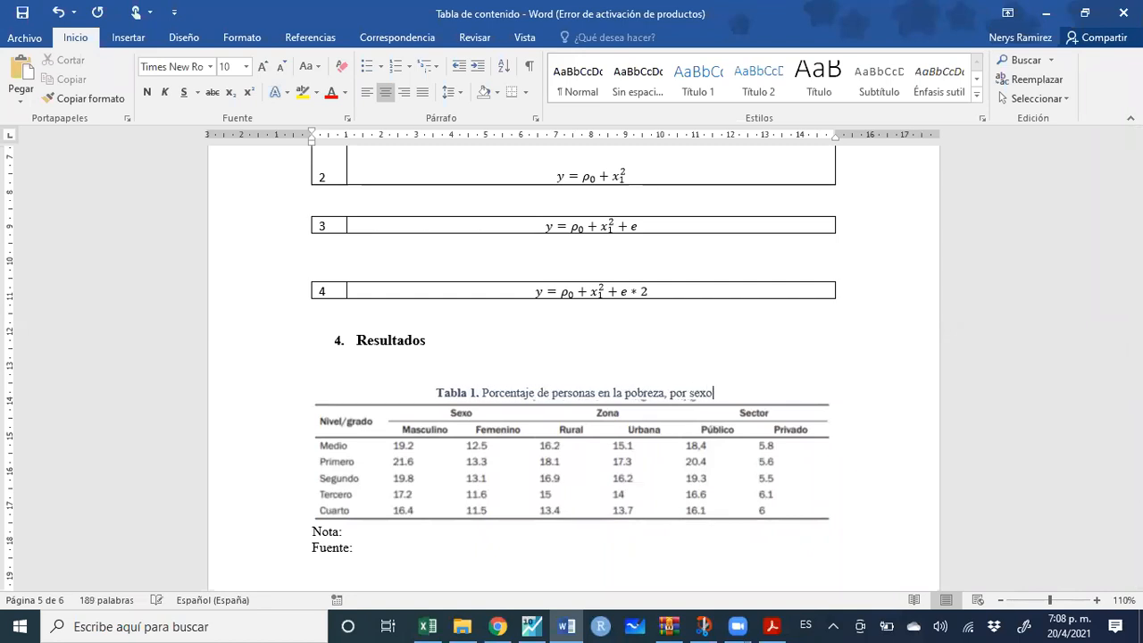
text( segun)
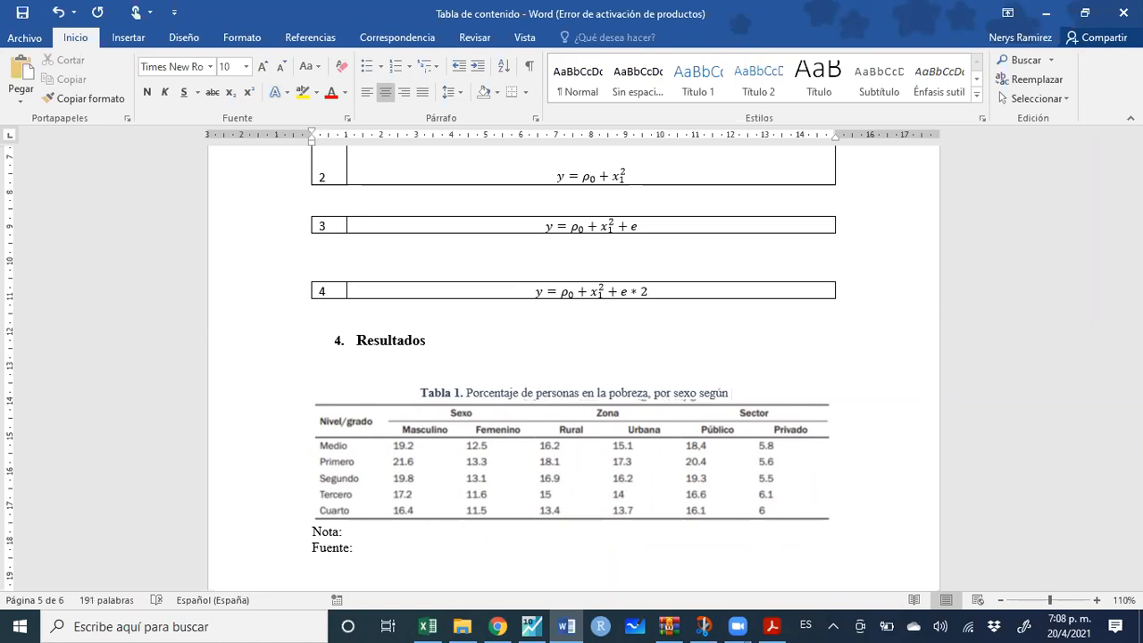
text( grado ed)
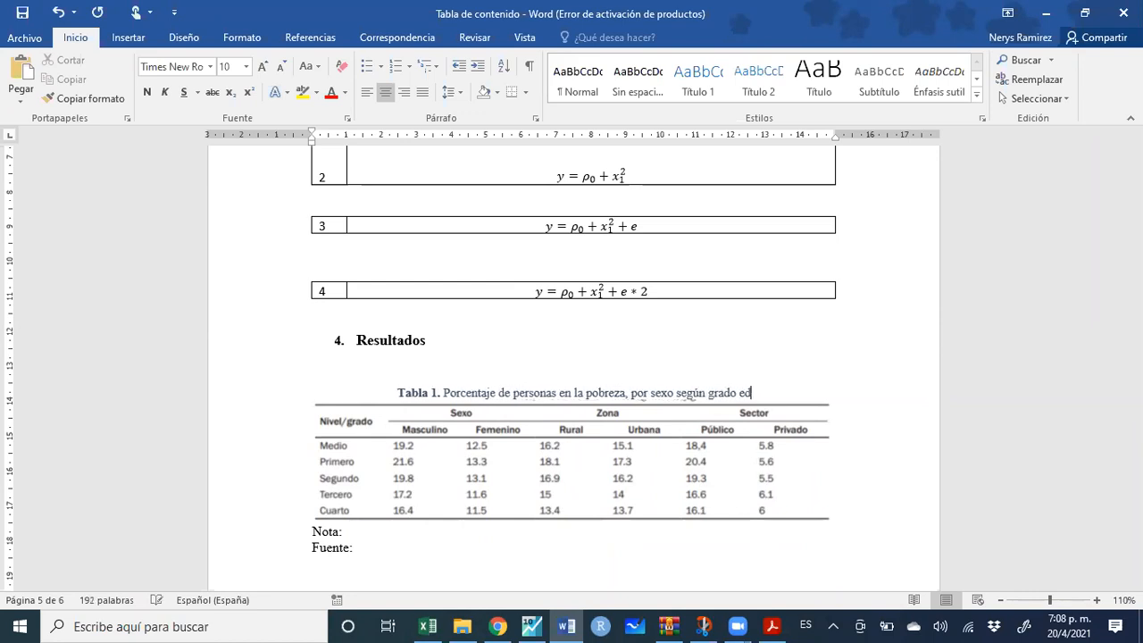
key(BackSpace)
key(BackSpace)
text(de es)
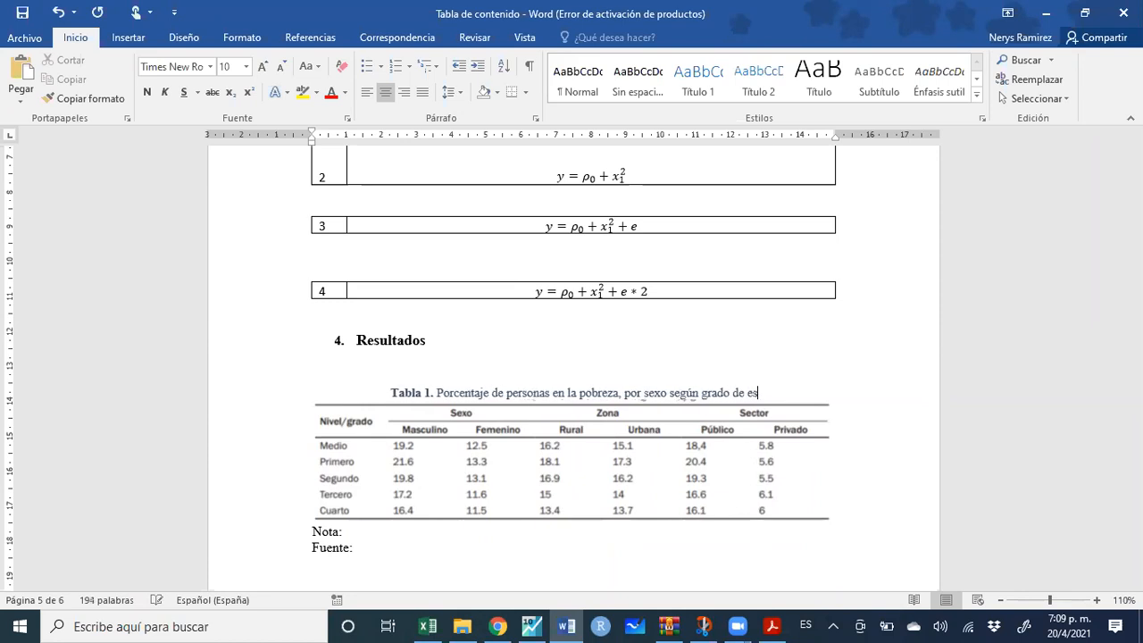
text(colaridad,)
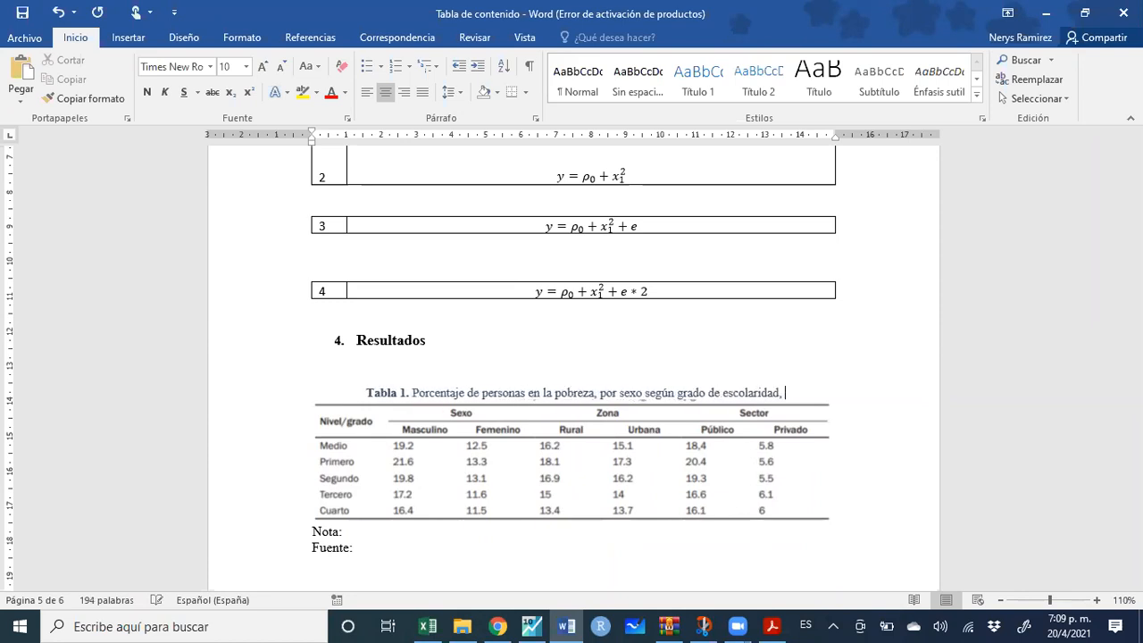
text( 2019)
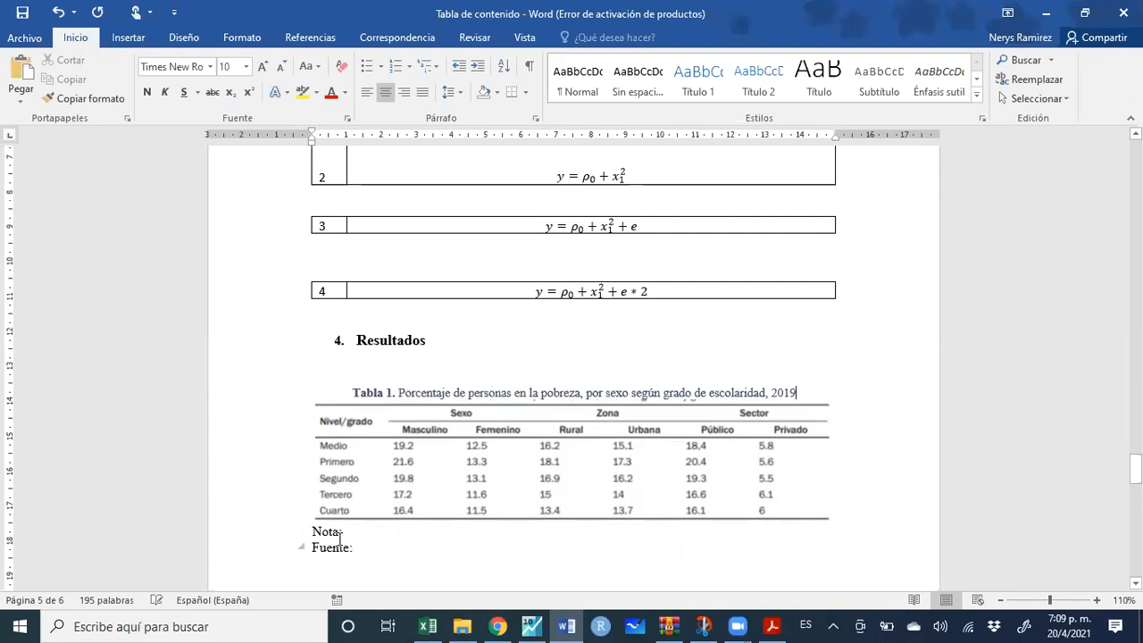
drag(366, 547, 311, 532)
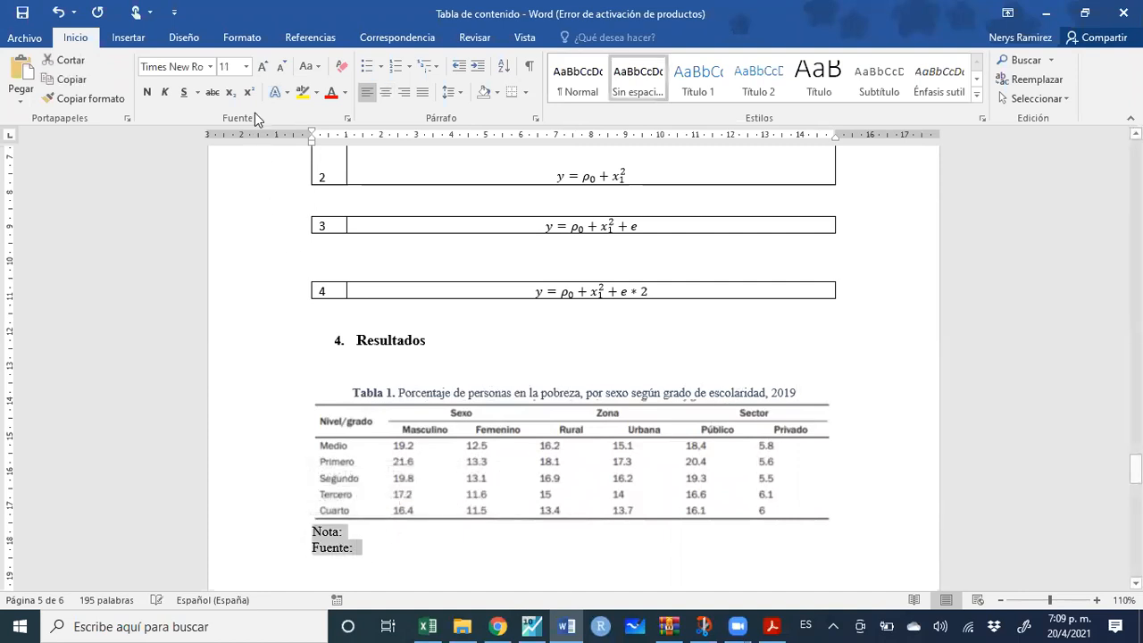
Shrink the Nota and Fuente lines to size 9 and the empty line above the table to 11
click(278, 67)
click(277, 67)
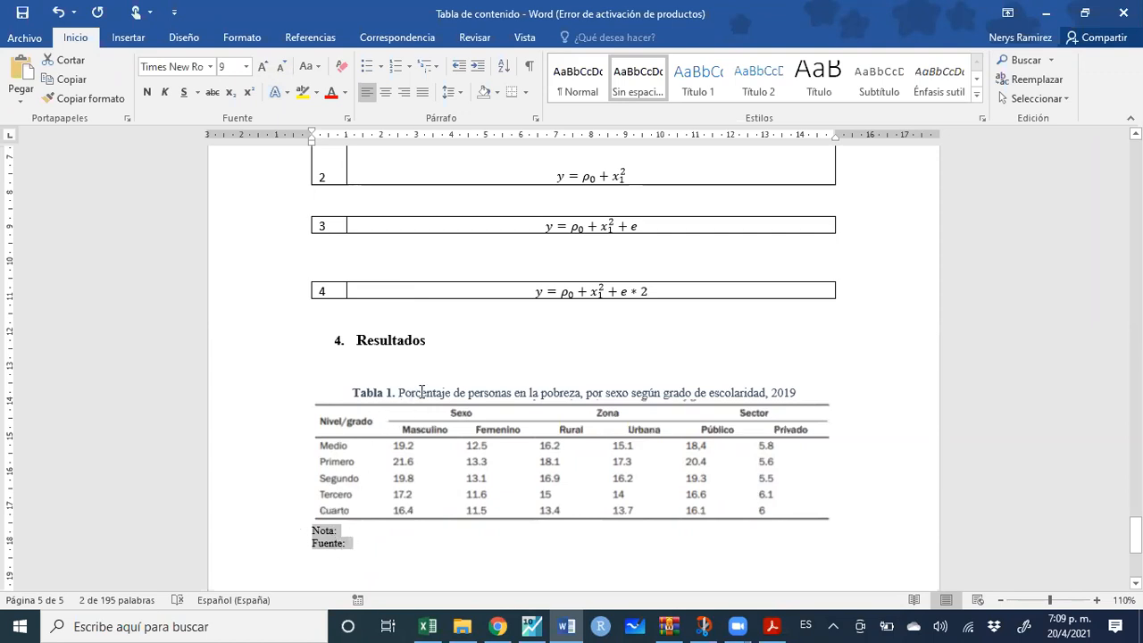
click(407, 364)
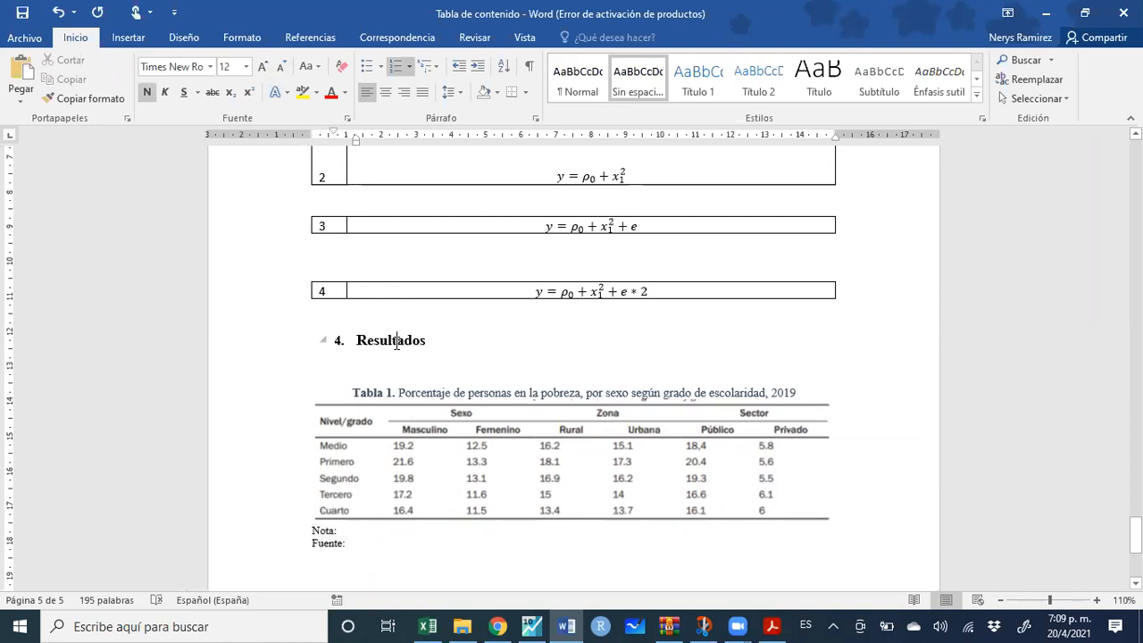
click(393, 363)
click(373, 376)
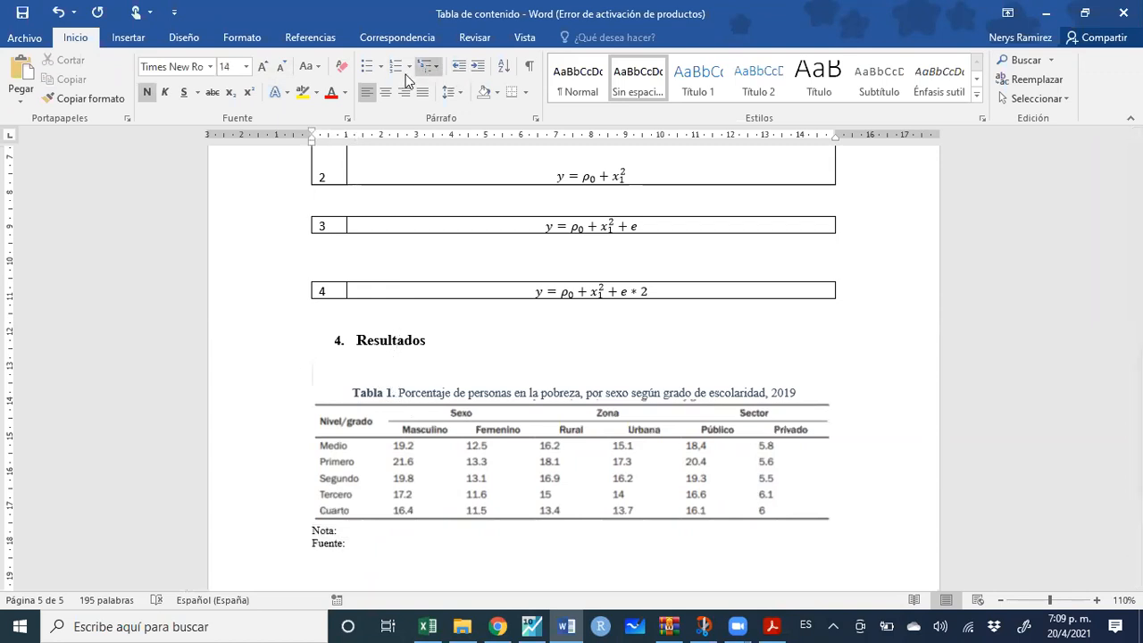
click(282, 68)
click(282, 68)
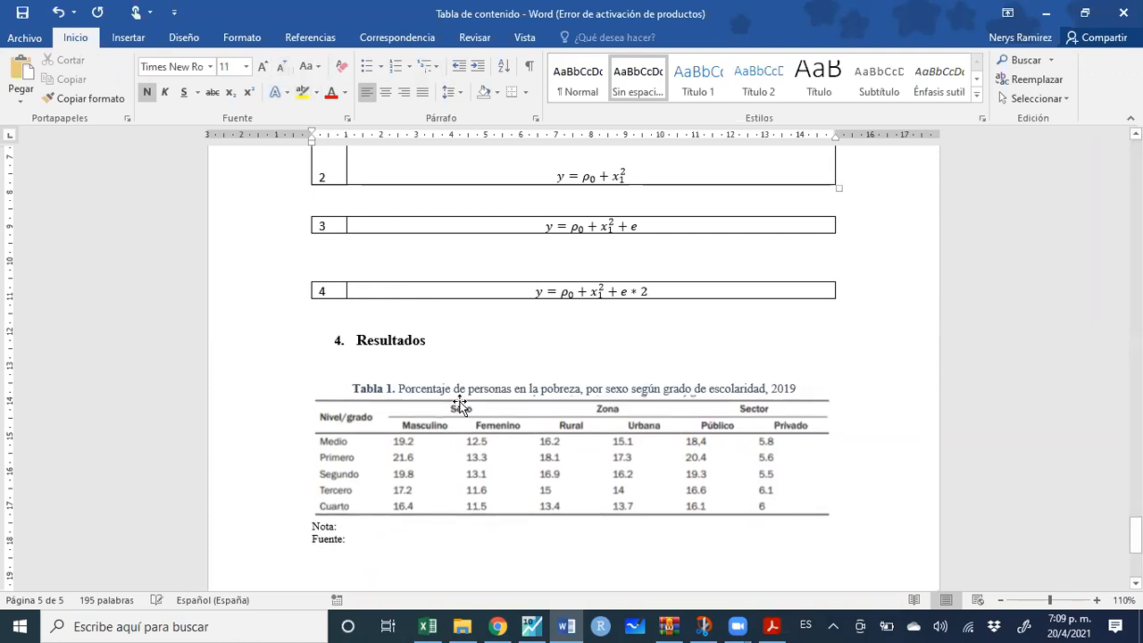
Turn the Tabla 1 caption black using the Automatic font colour
click(467, 388)
drag(811, 390, 459, 398)
triple_click(356, 395)
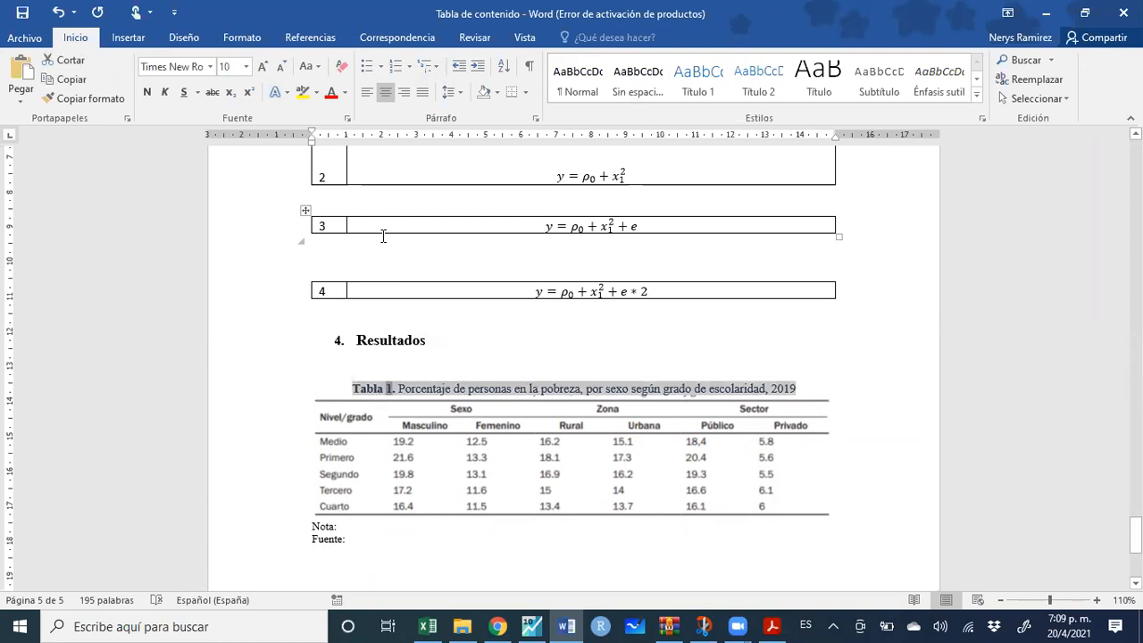
click(345, 92)
click(342, 113)
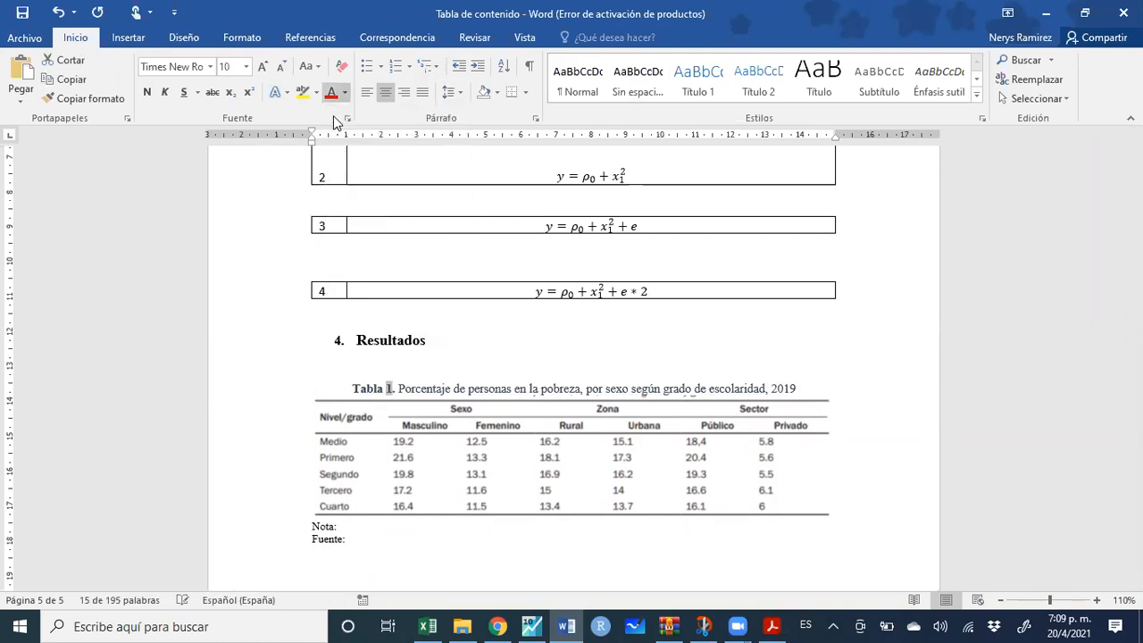
click(343, 529)
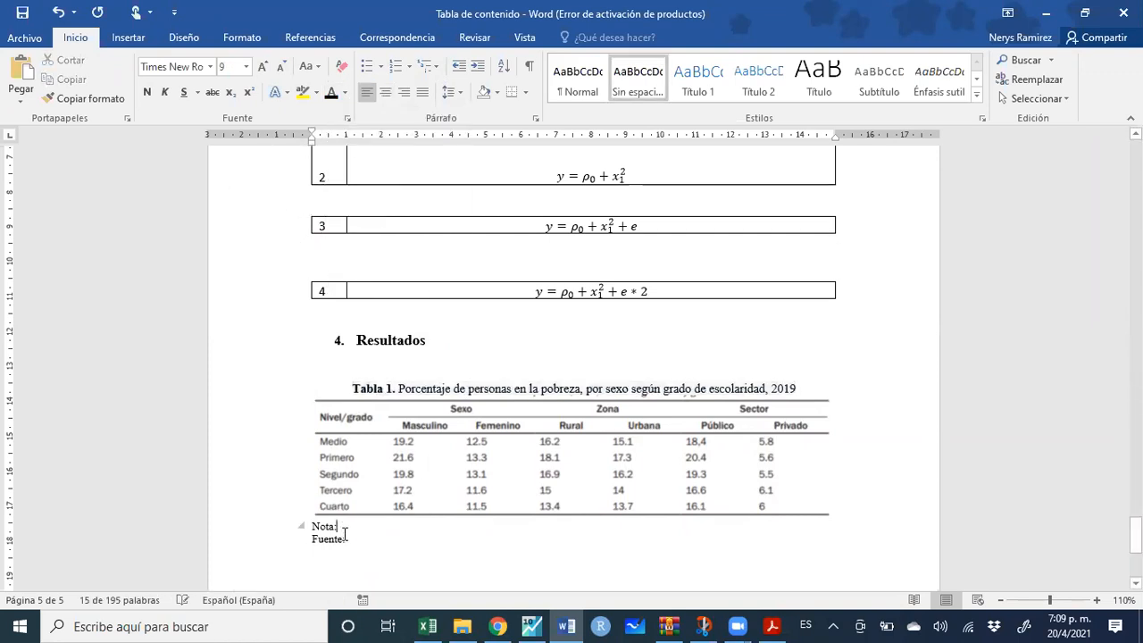
drag(347, 539, 314, 526)
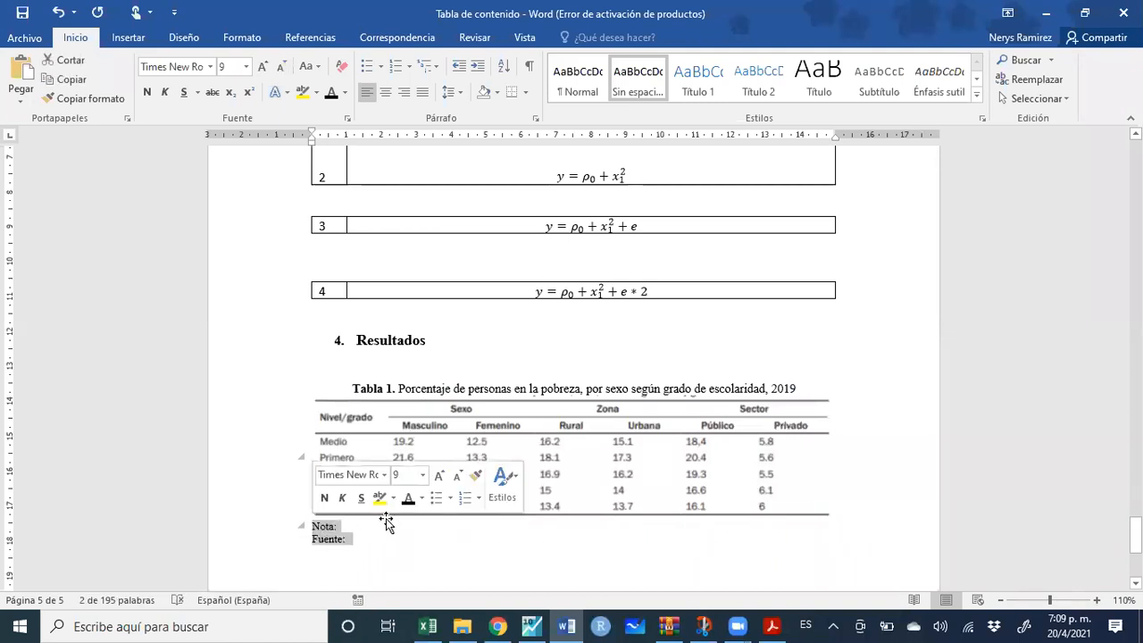
Add a new line above the Tabla 1 caption and type 'En la tabla'
scroll(477, 340, down, 1)
scroll(479, 340, down, 2)
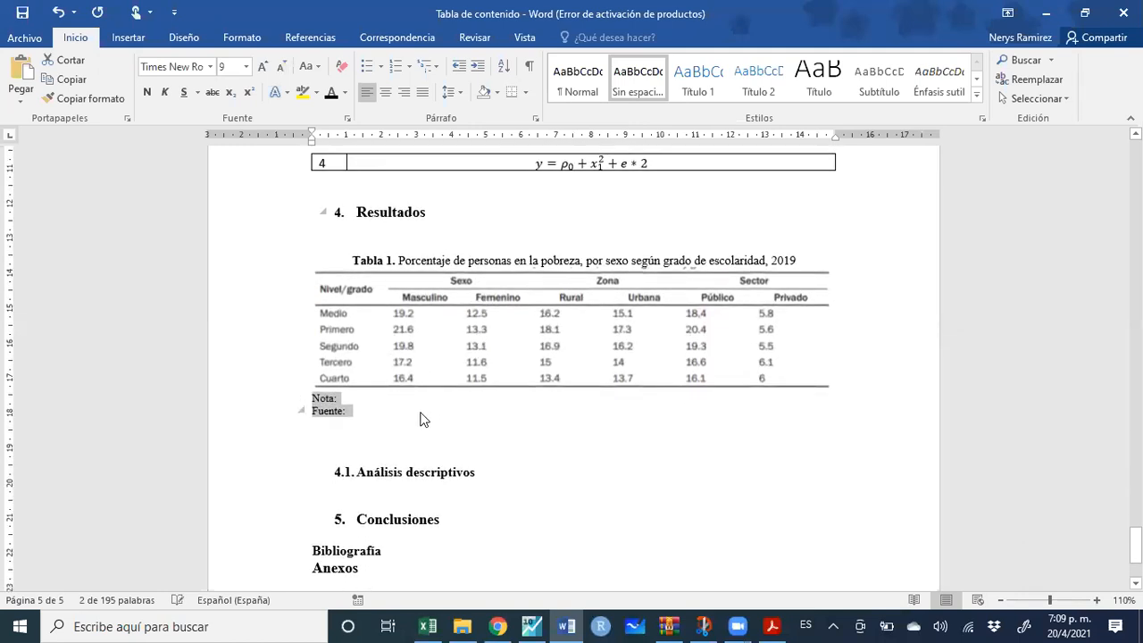
scroll(457, 534, down, 3)
scroll(456, 534, up, 20)
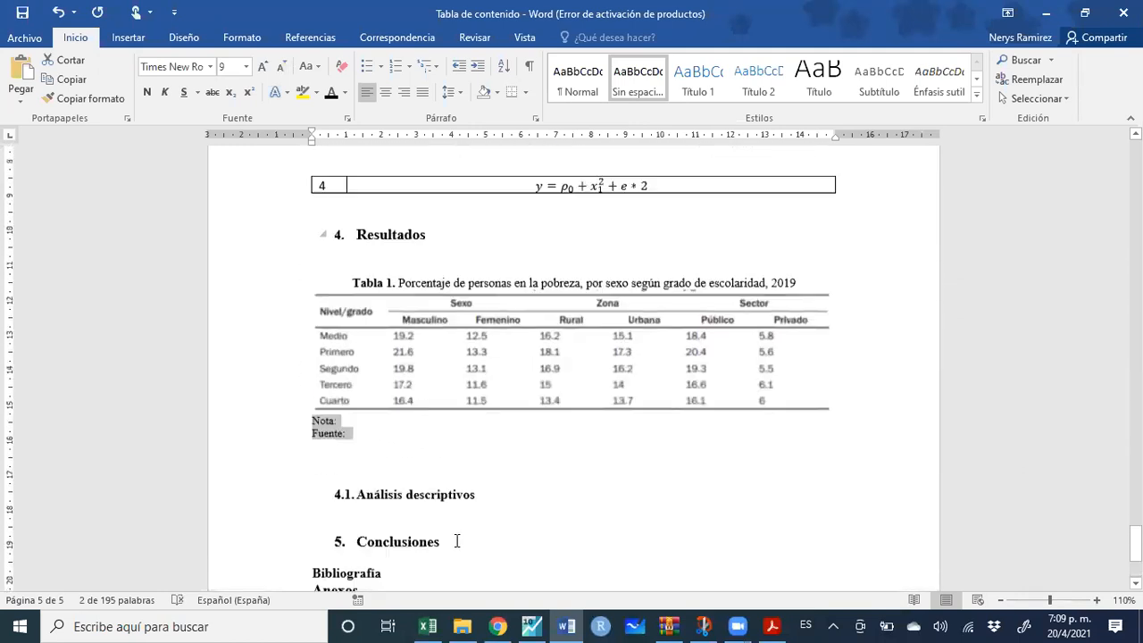
scroll(431, 574, up, 5)
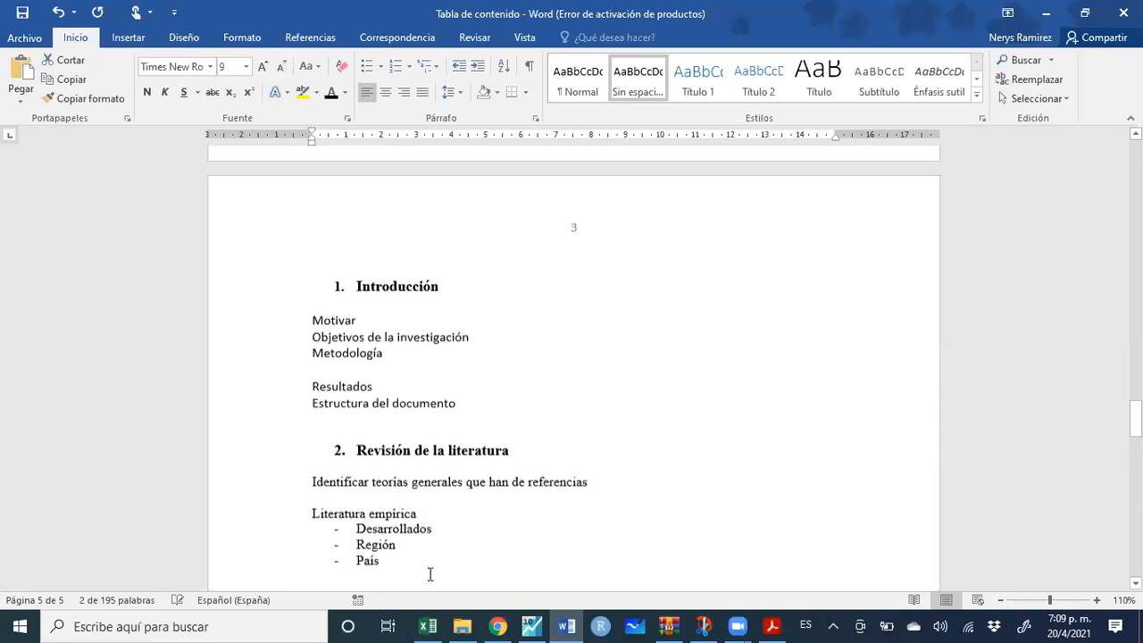
scroll(495, 428, down, 17)
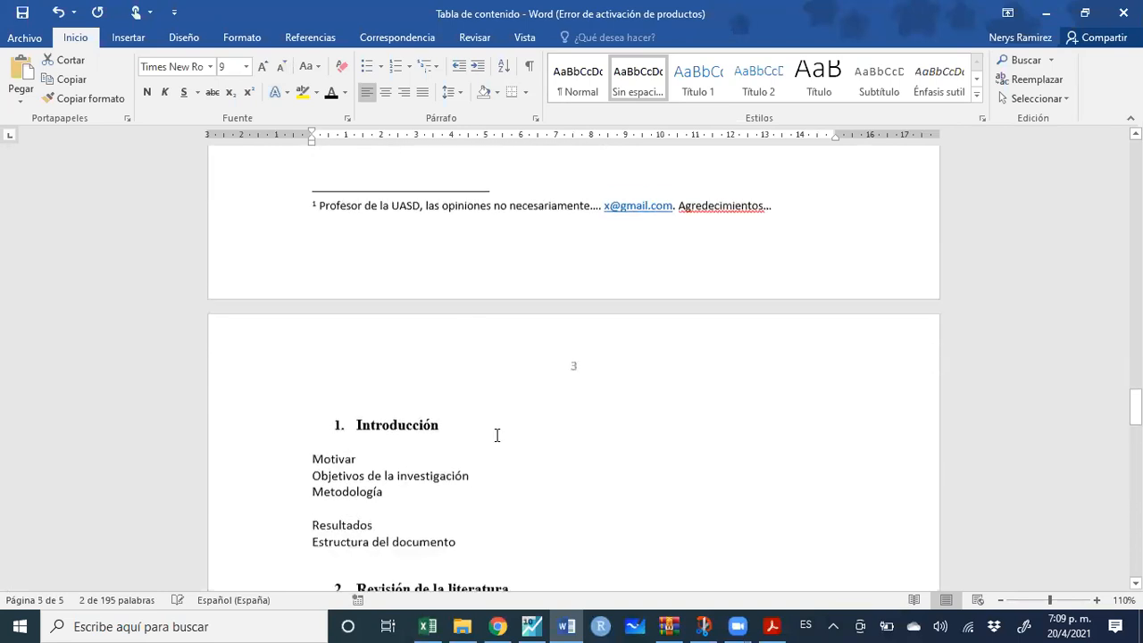
scroll(500, 452, down, 12)
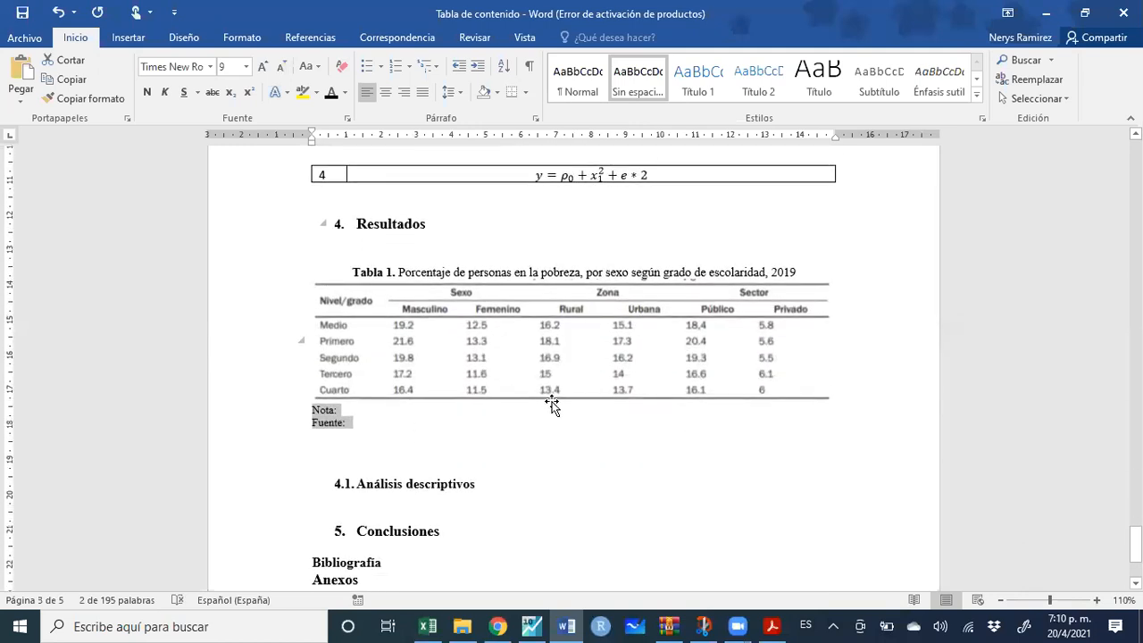
click(410, 247)
key(Return)
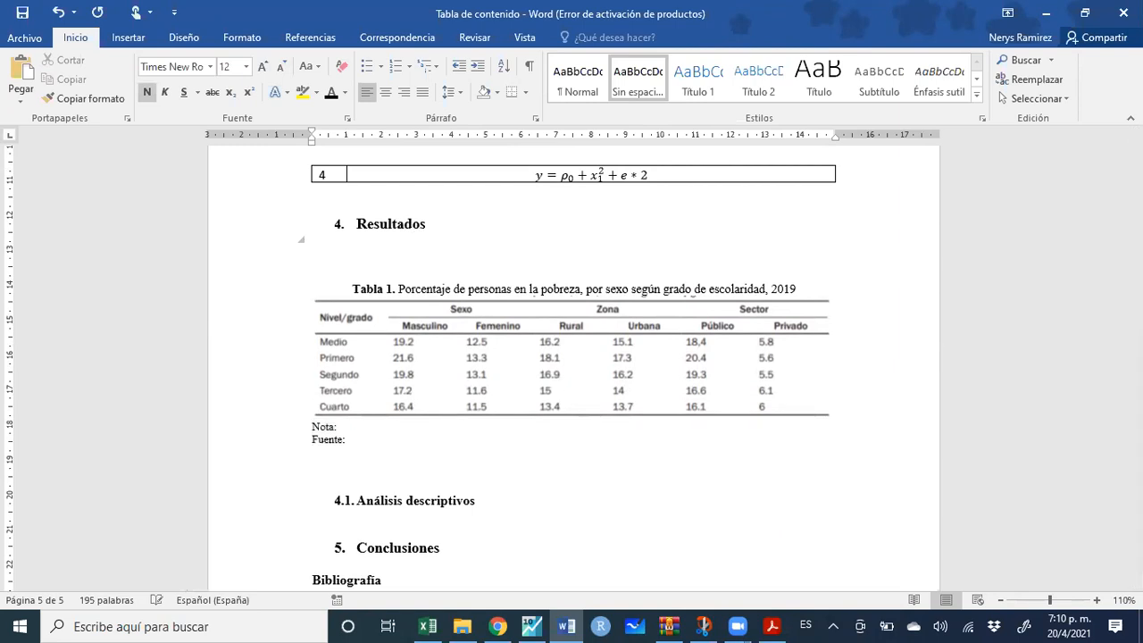
text(En la tabla ,)
Remove the bold from 'En la tabla ,' with Copiar formato from a plain line
click(366, 457)
click(88, 98)
drag(391, 257, 288, 255)
click(403, 261)
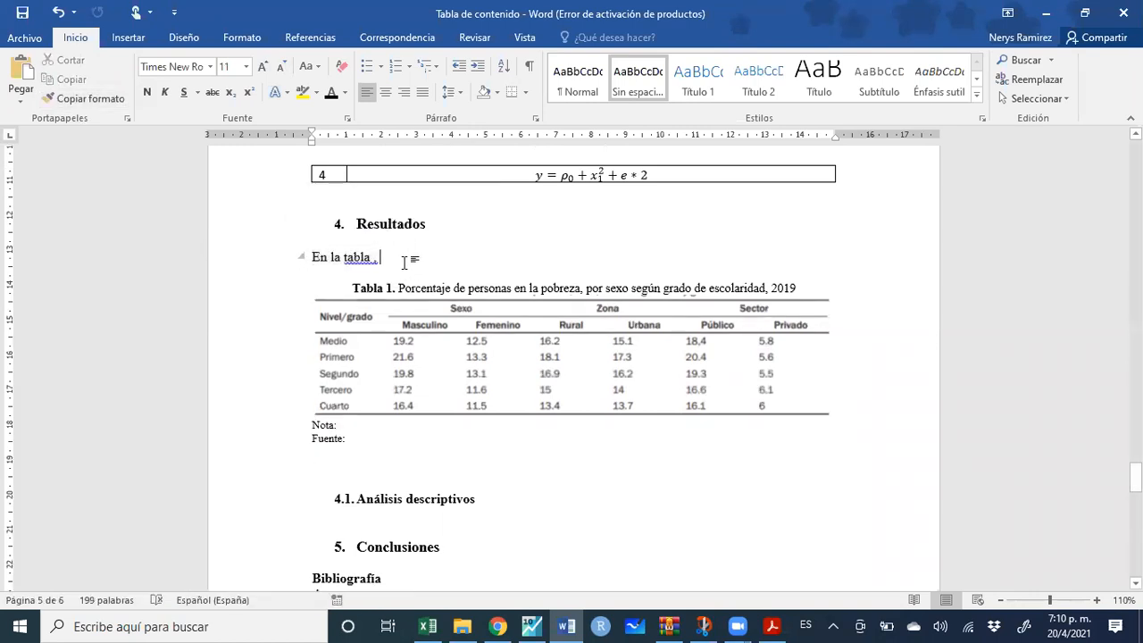
Continue the sentence with 'se verifica el porcentaje de personas pobres, observándose…' and a period
text(se ver)
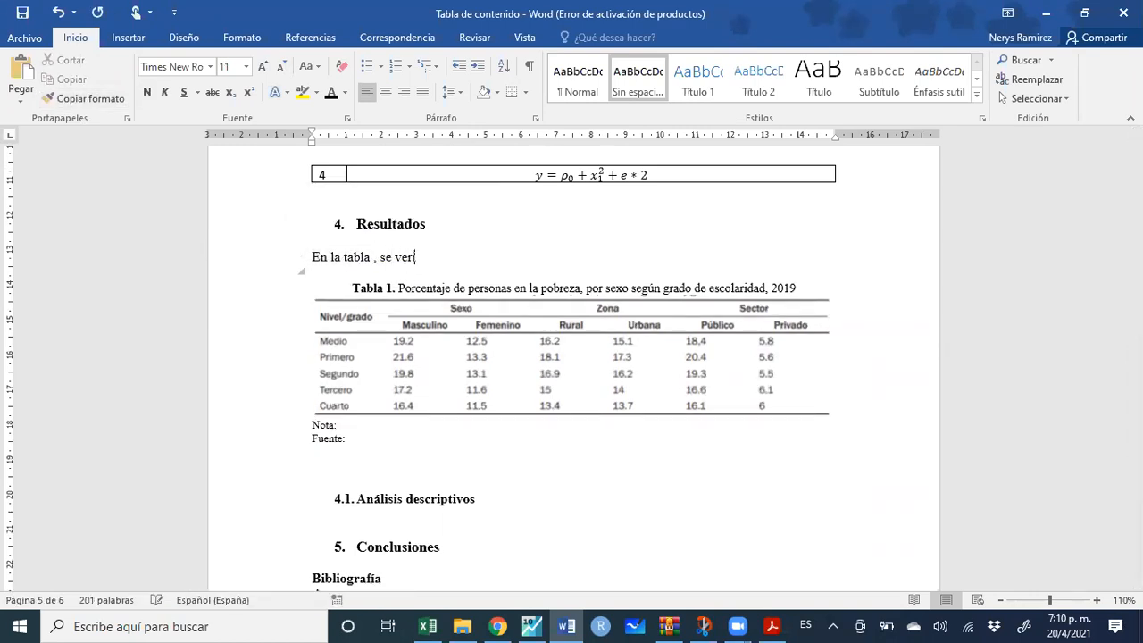
text(ifica el porcentaje de po)
text(rso)
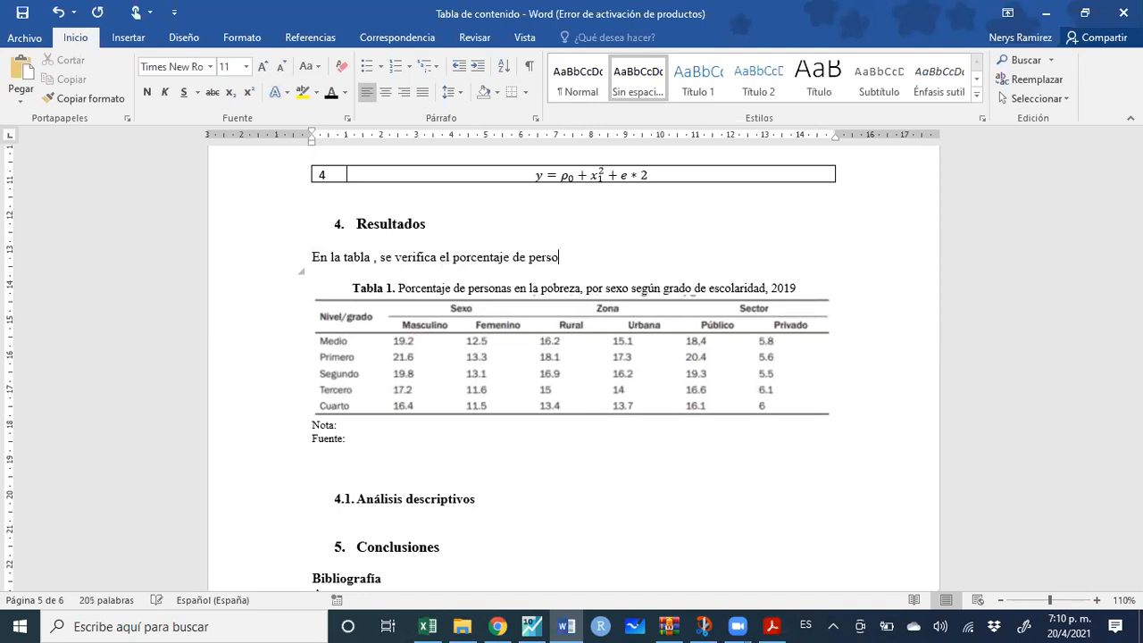
text(na spobres,)
text(observación)
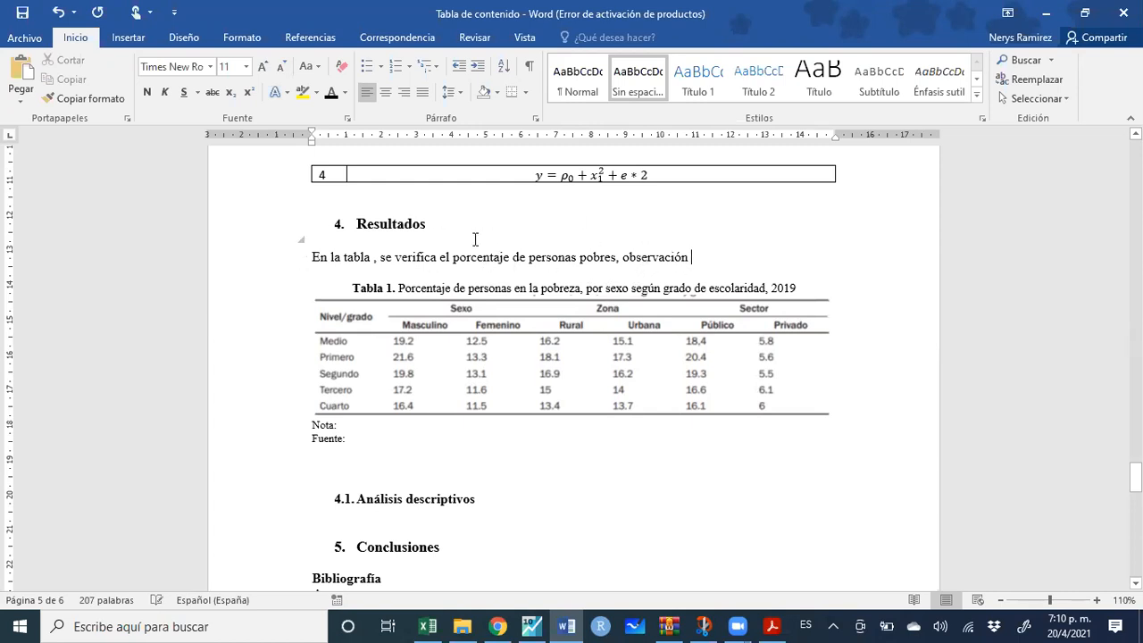
key(BackSpace)
key(BackSpace)
key(BackSpace)
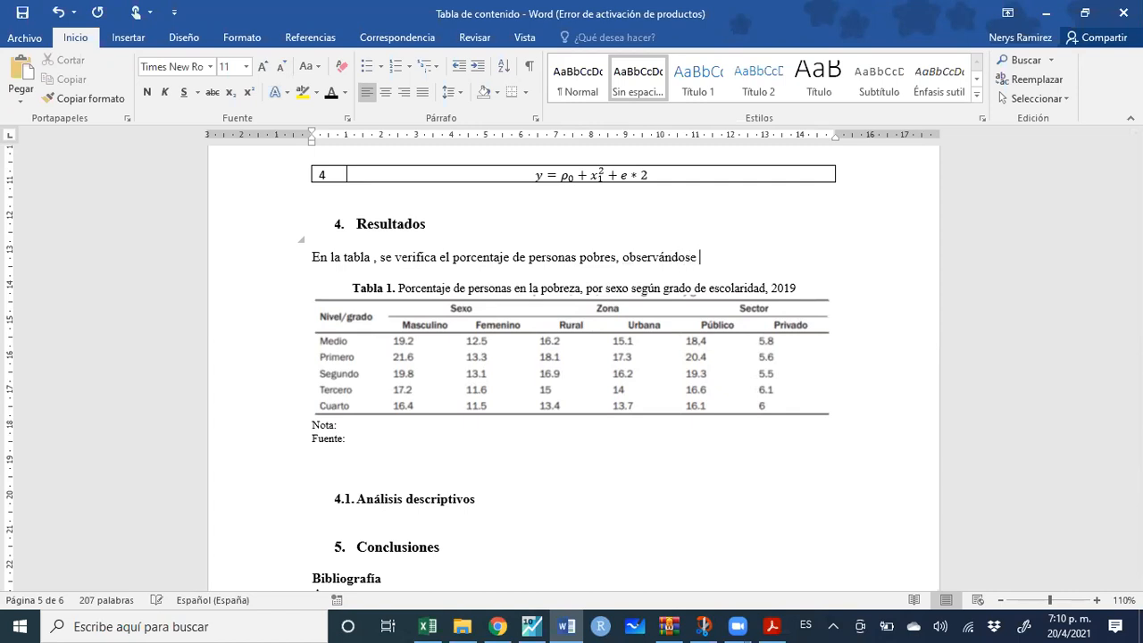
key(Delete)
key(Delete)
key(Delete)
key(ctrl+z)
key(ctrl+z)
key(Return)
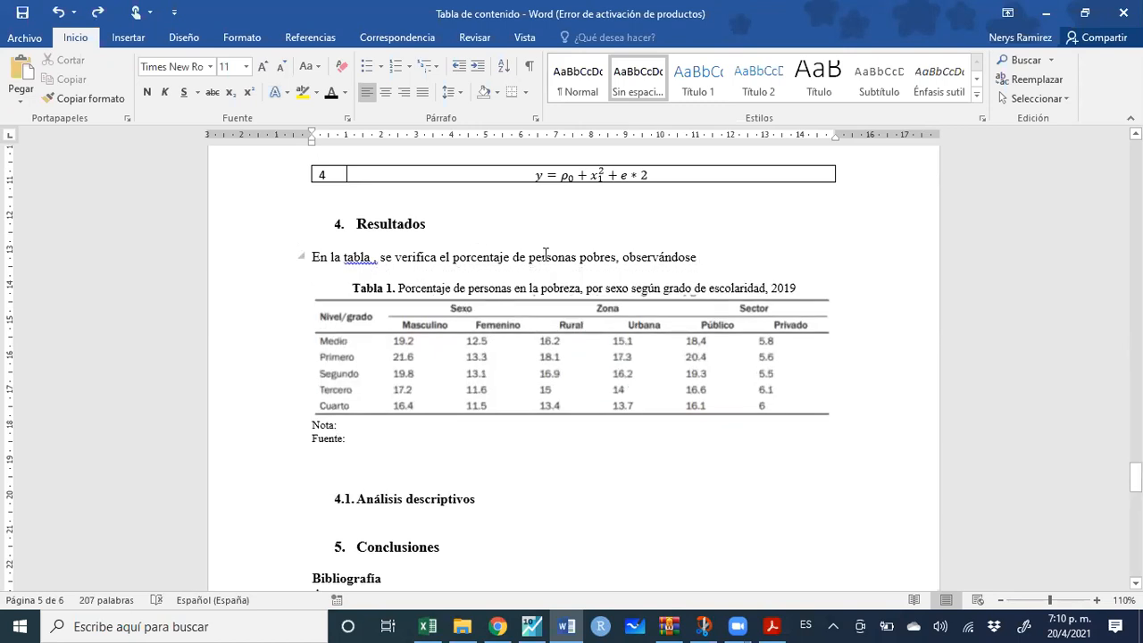
text(.)
click(375, 260)
Insert a Tabla 1 cross-reference (label and number only) plus a comma, deleting the plain word 'tabla'
click(304, 40)
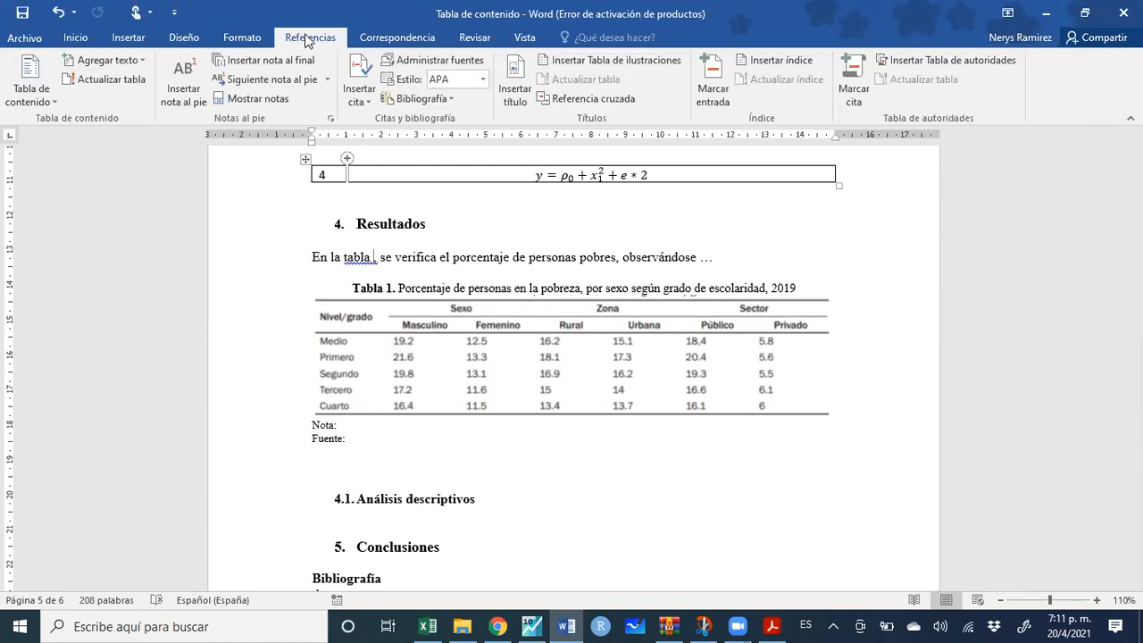
click(601, 102)
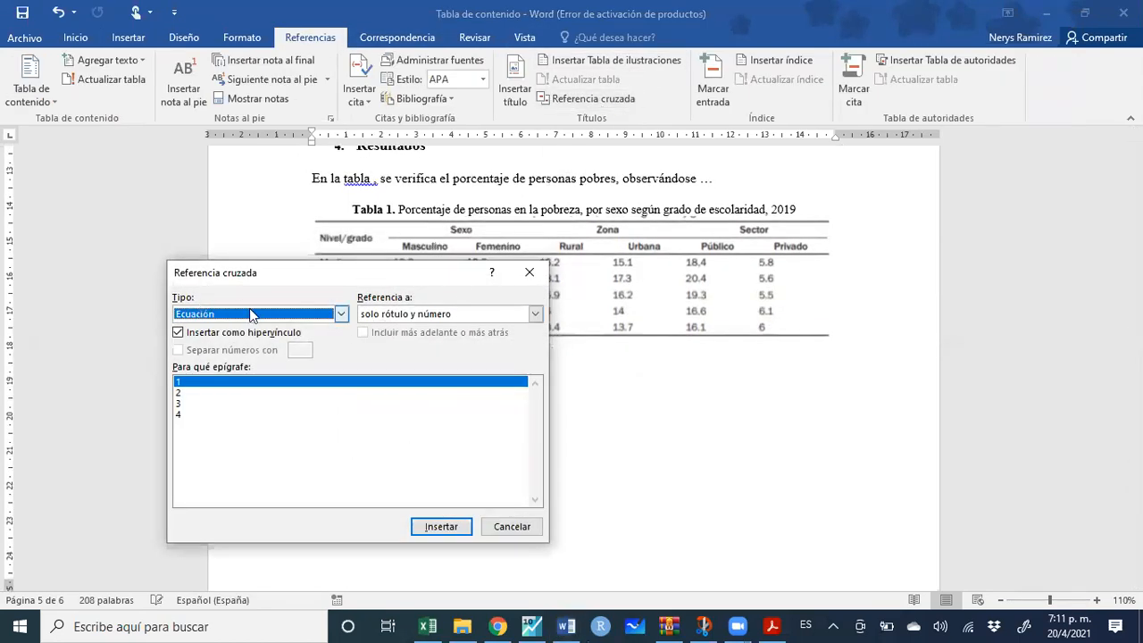
click(340, 314)
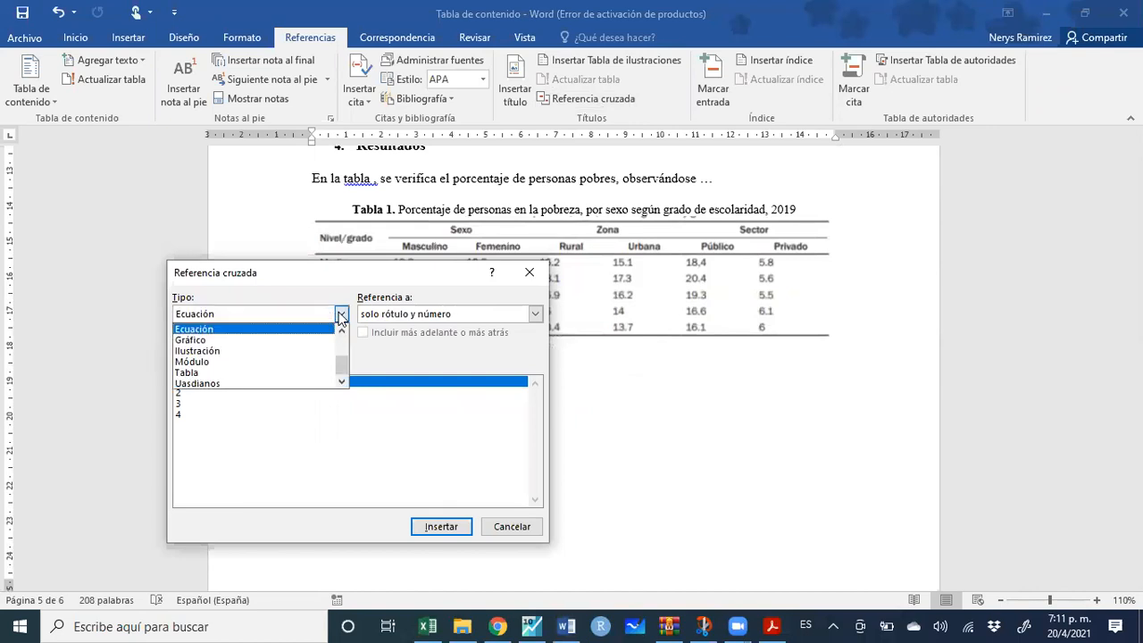
click(285, 376)
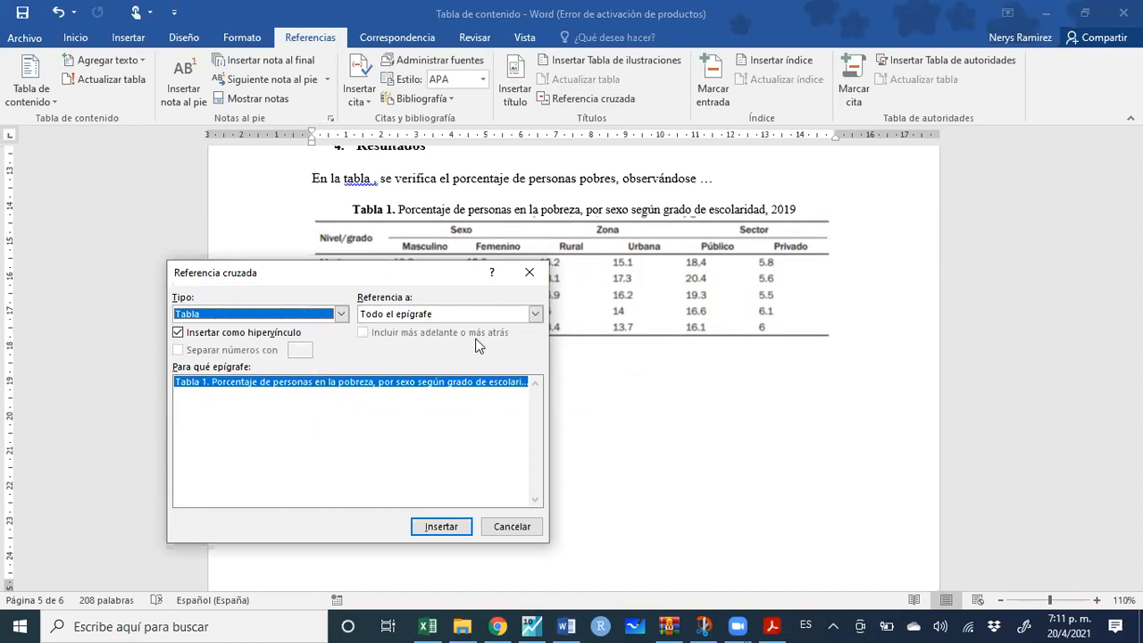
click(535, 314)
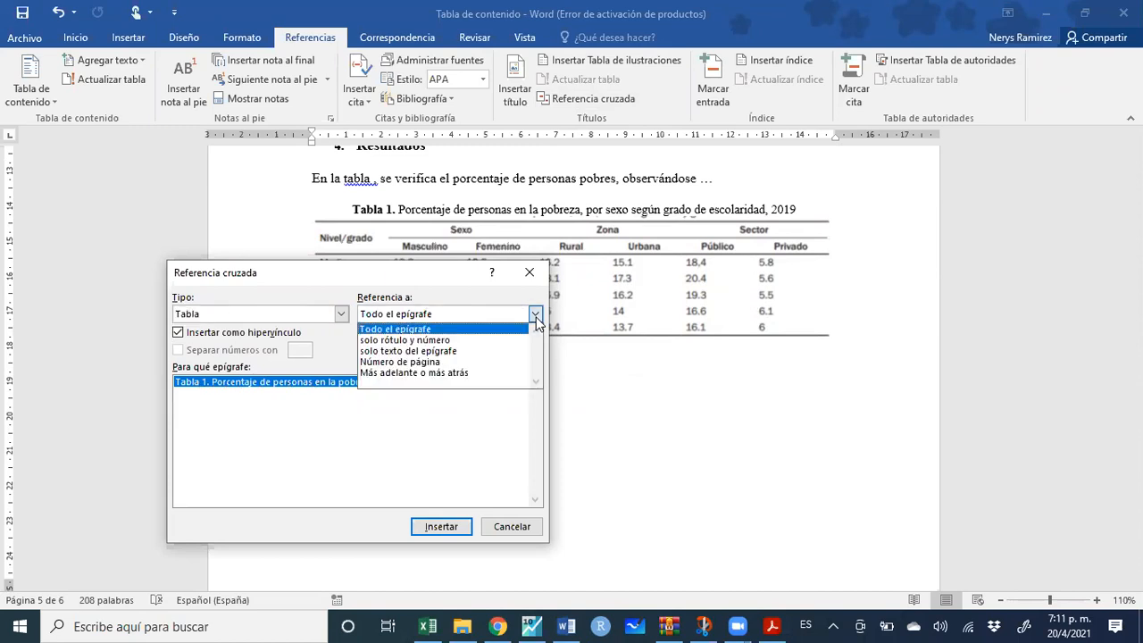
click(484, 343)
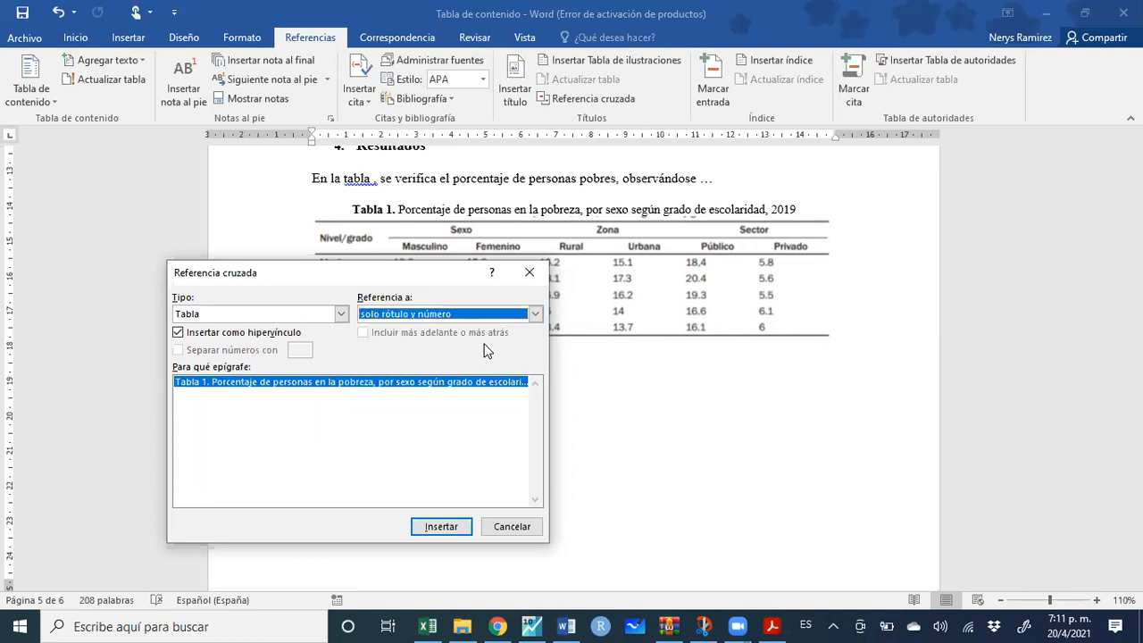
click(433, 527)
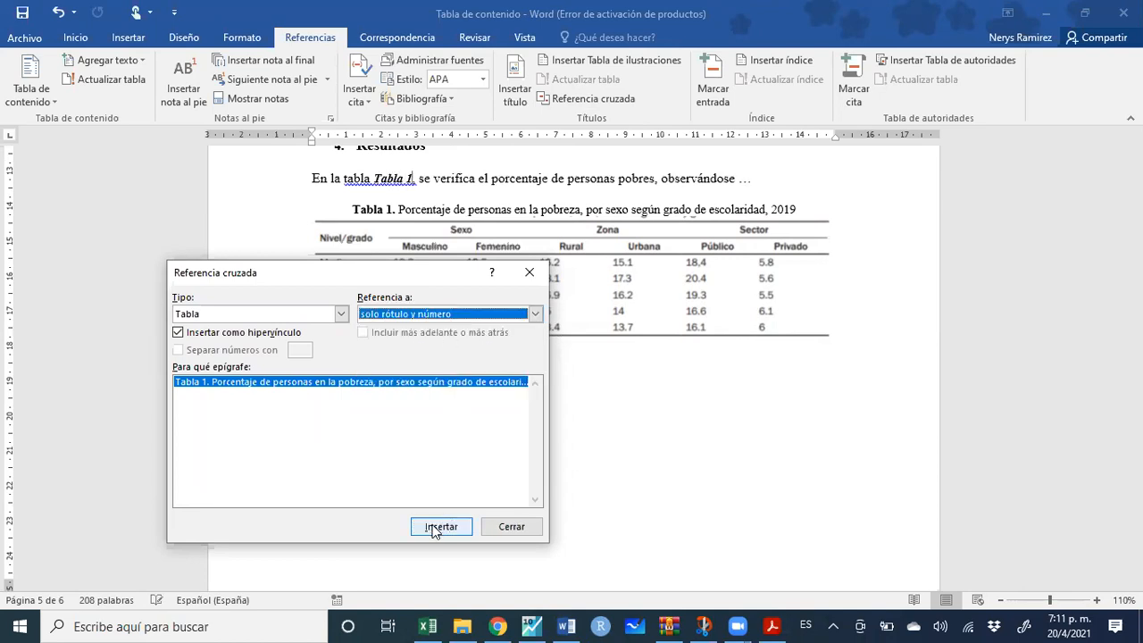
click(530, 272)
text(,)
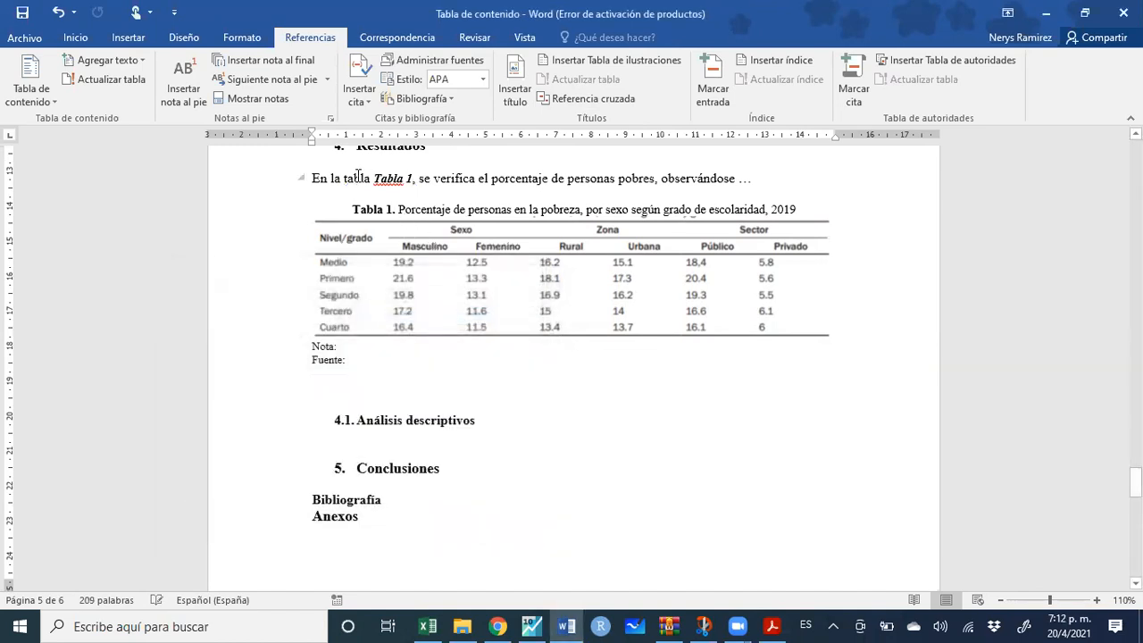
double_click(356, 178)
key(Delete)
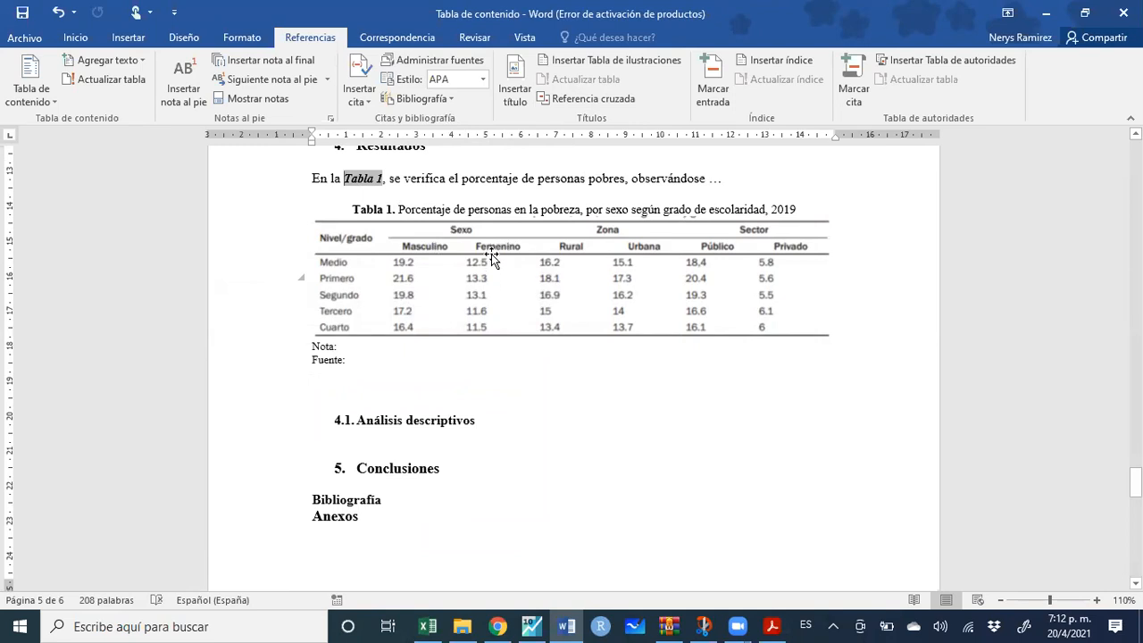
Copy the caption, table, Nota and Fuente block and paste it above the sentence
drag(364, 360, 336, 214)
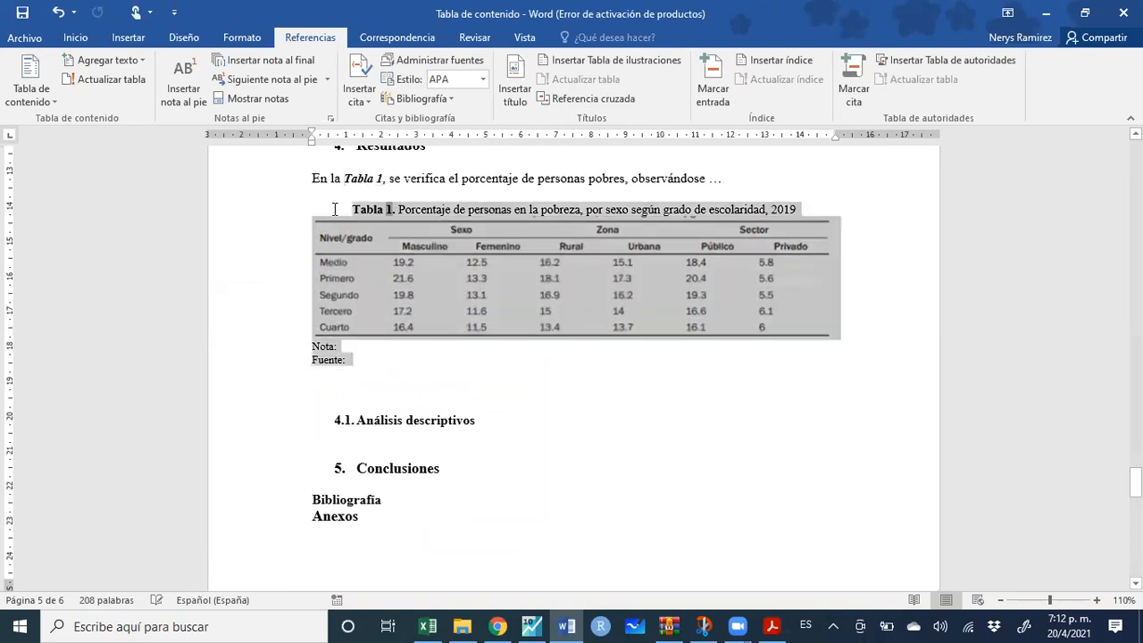
key(ctrl+c)
click(672, 163)
key(Home)
key(ctrl+v)
key(Return)
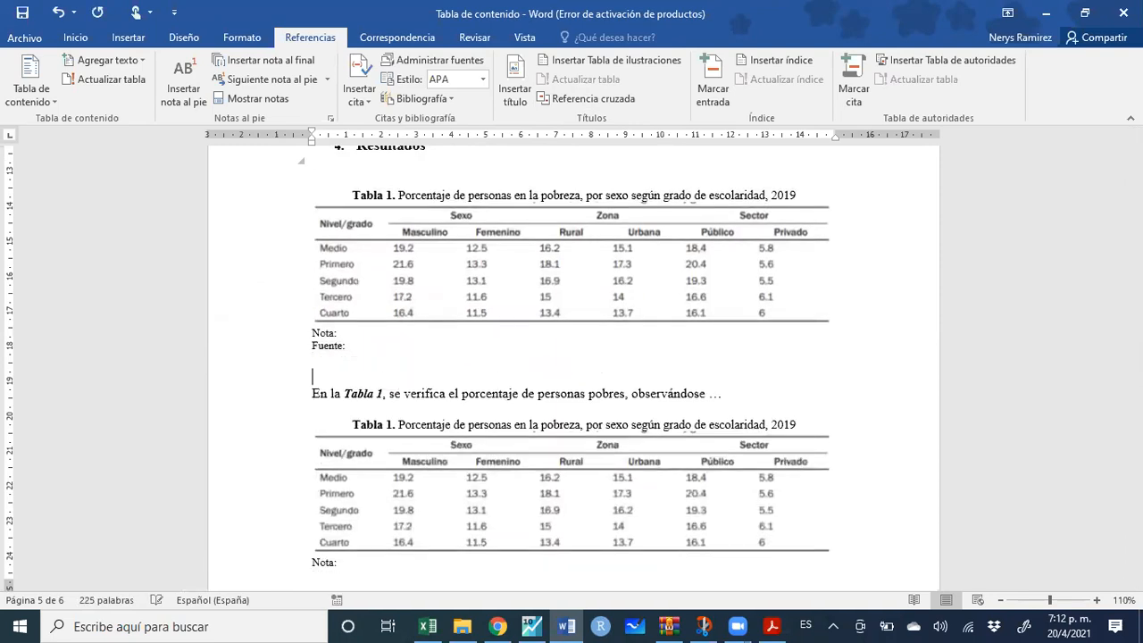
Update the fields so the second caption and the sentence read Tabla 2, and save
drag(451, 424, 353, 193)
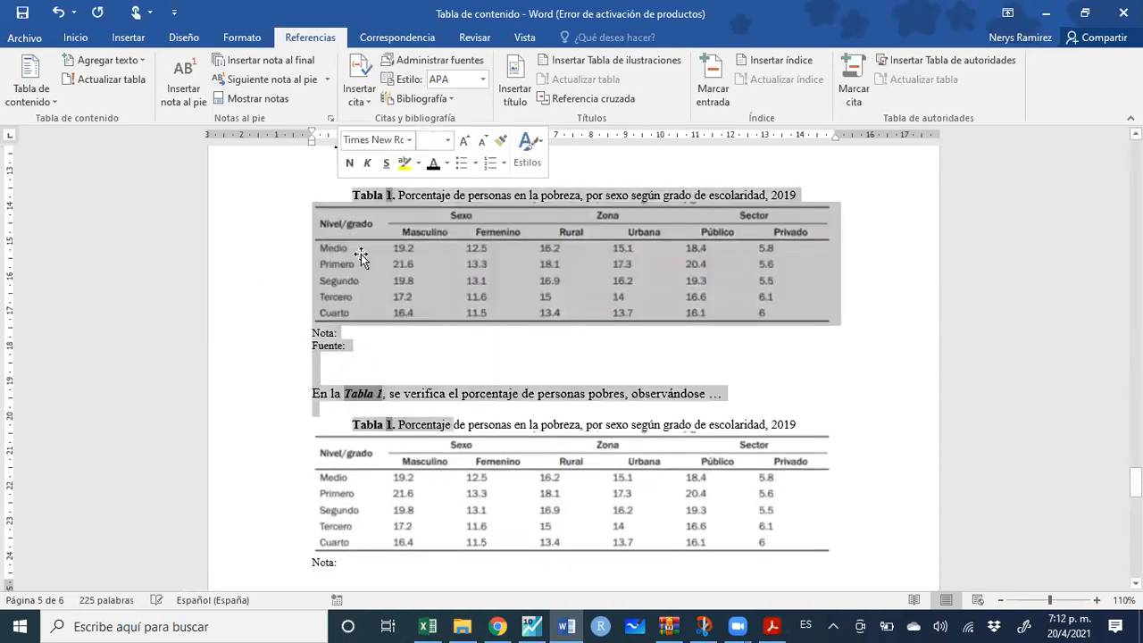
right_click(375, 393)
click(420, 487)
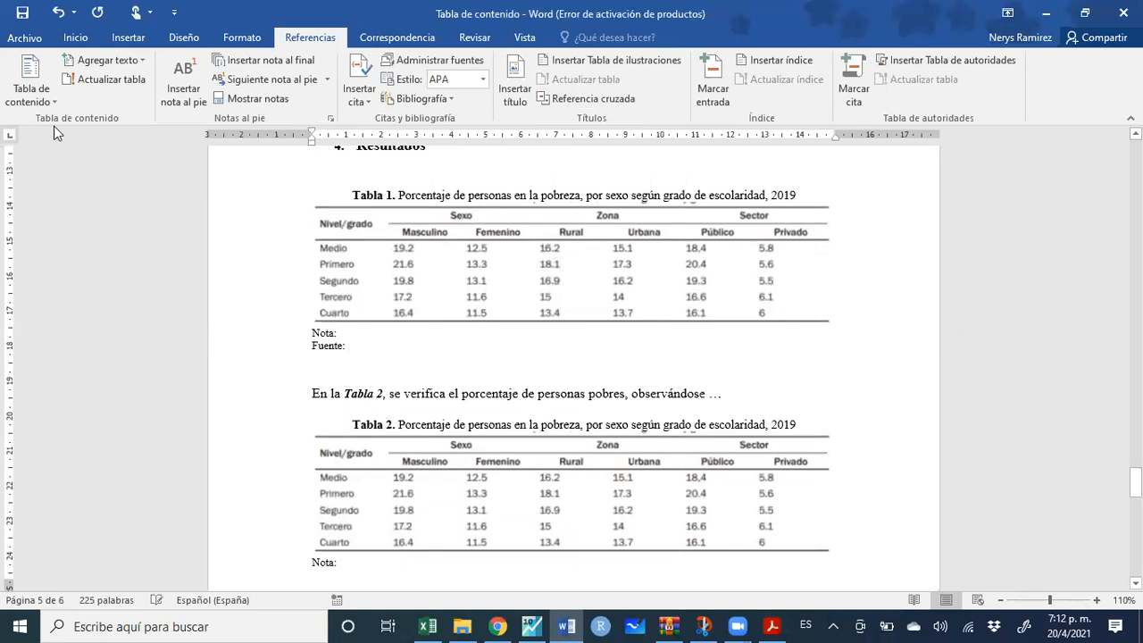
click(22, 13)
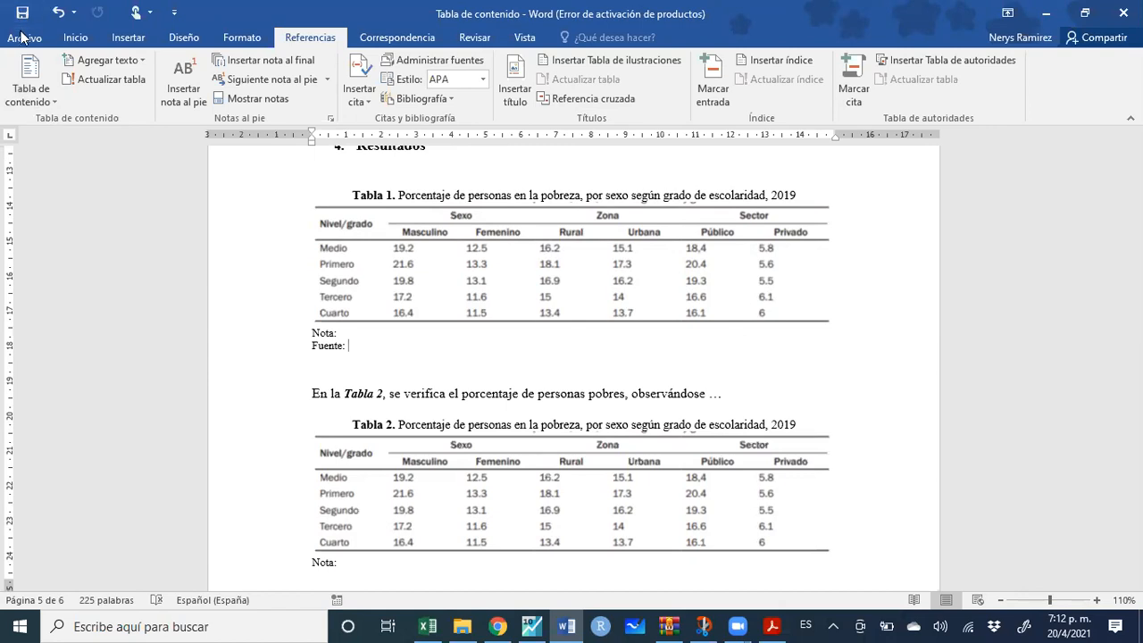
Set up a PDF copy in Save As on the Desktop, then cancel and return to the document
click(25, 39)
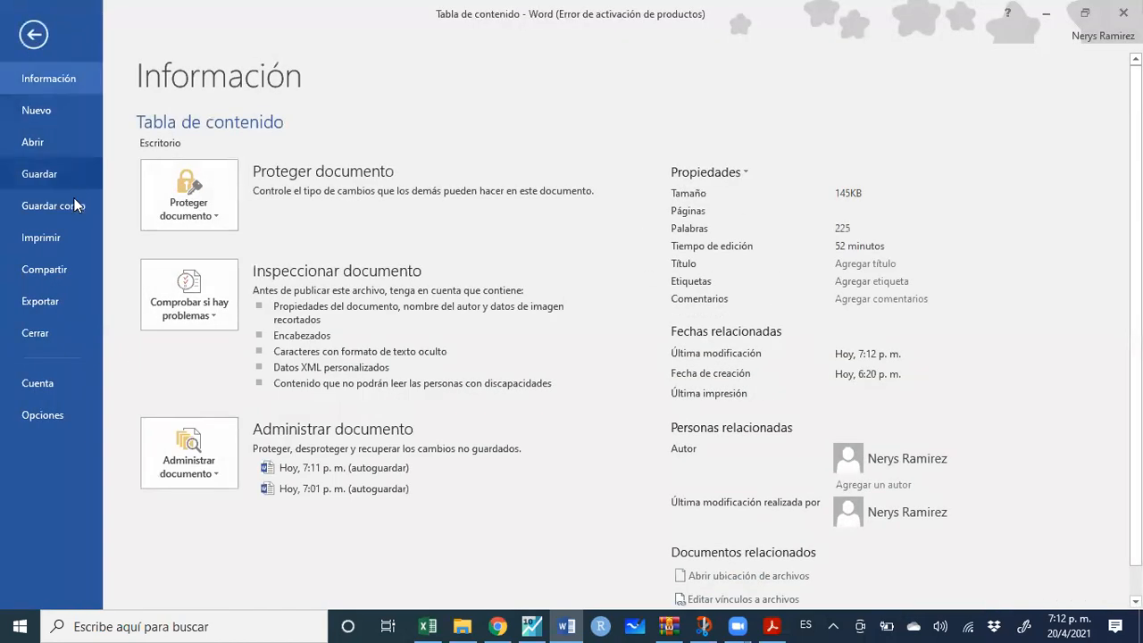
click(75, 205)
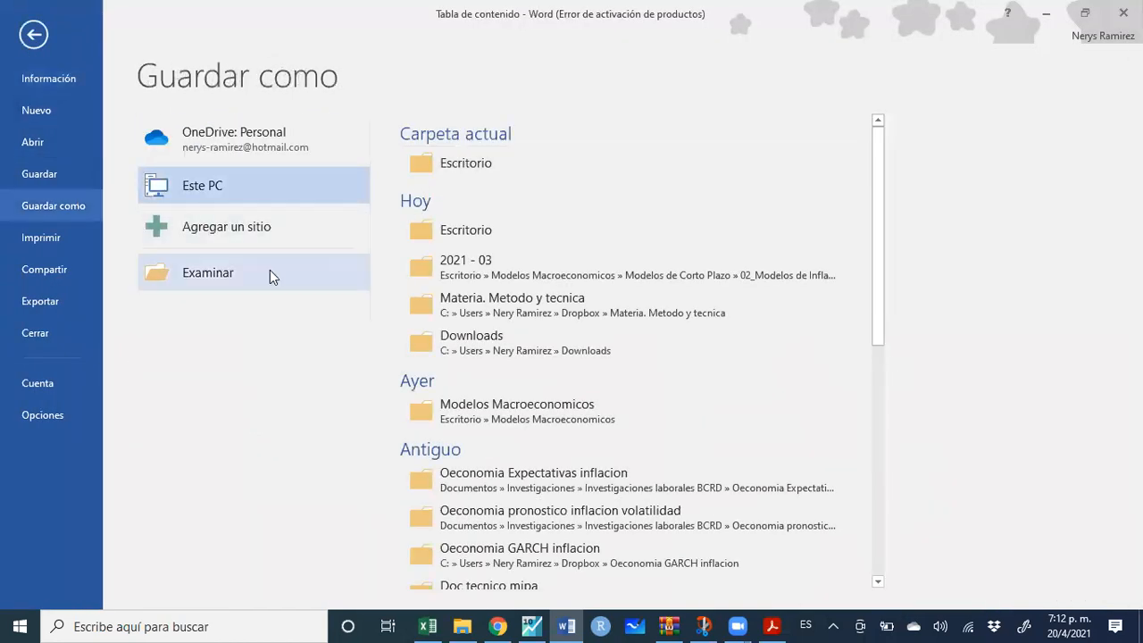
click(448, 170)
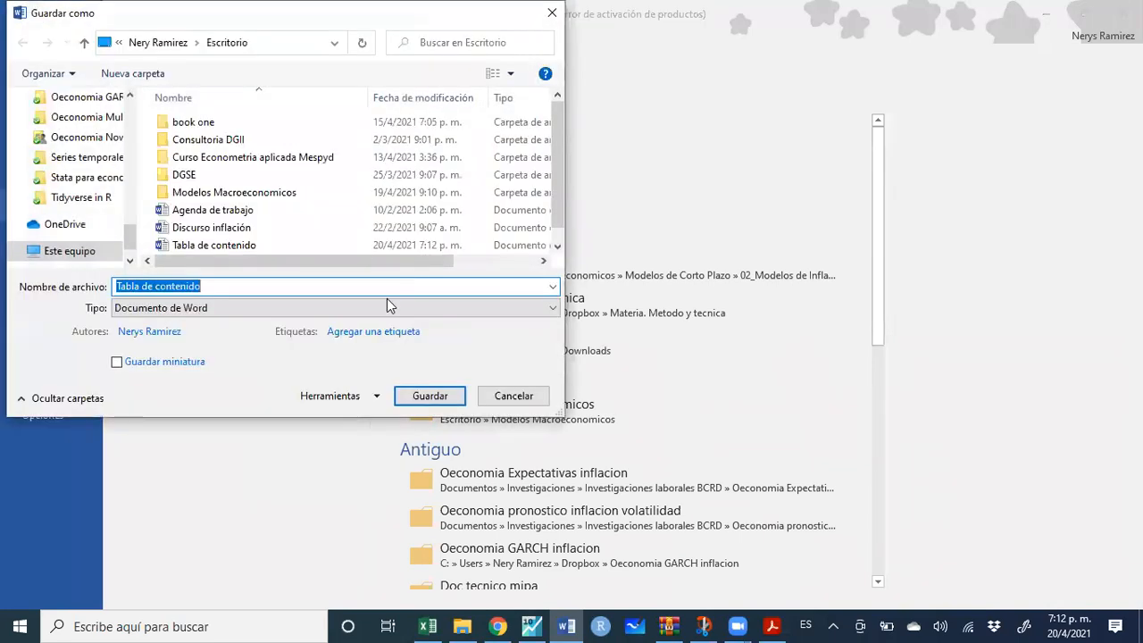
click(362, 308)
click(330, 401)
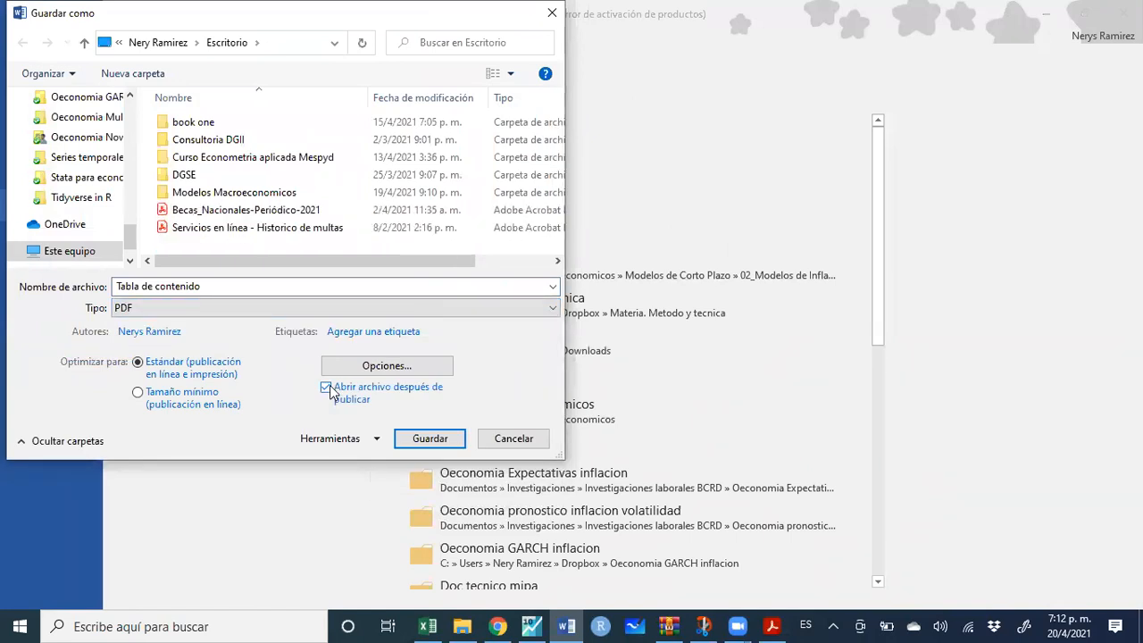
drag(345, 27, 414, 155)
click(620, 142)
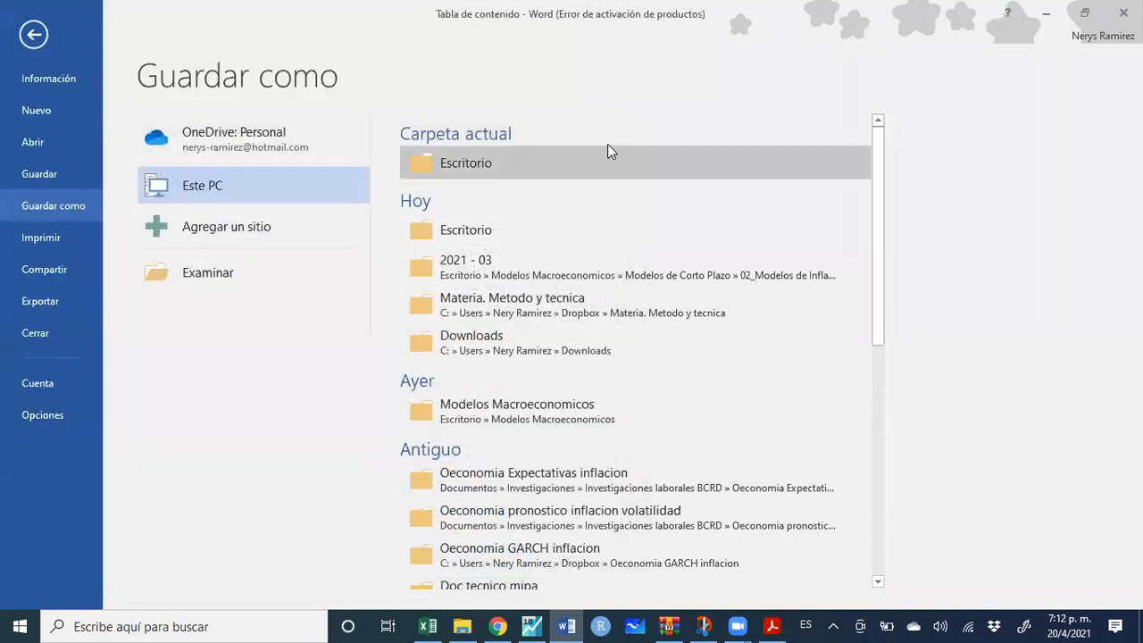
click(37, 36)
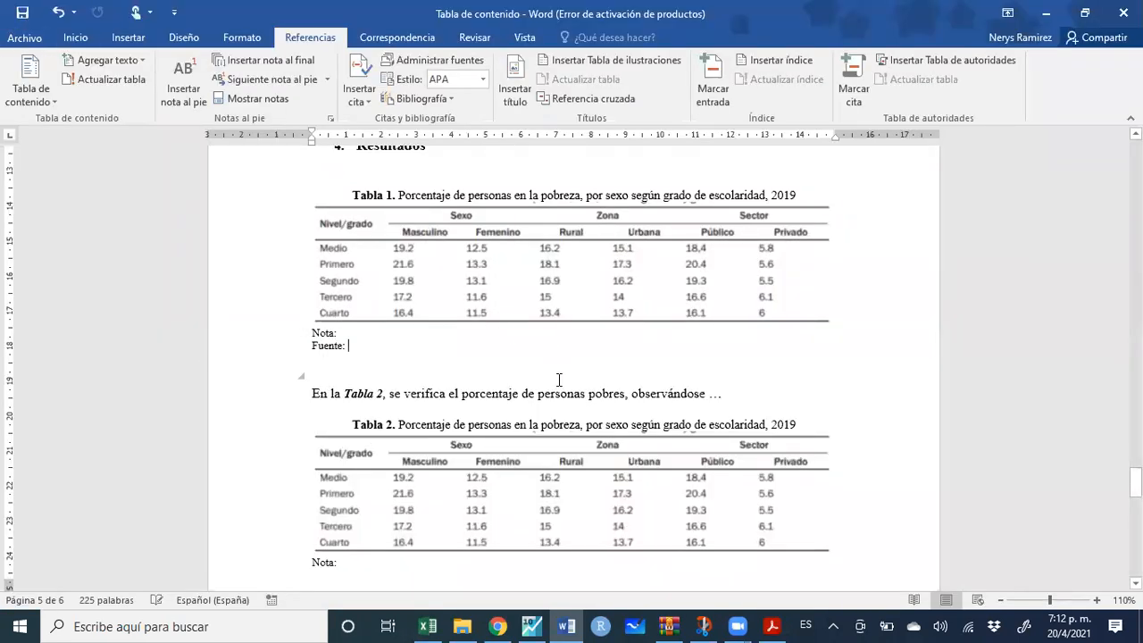
Select from the Fuente line on the next page up to the Tabla 2 caption
scroll(558, 380, down, 1)
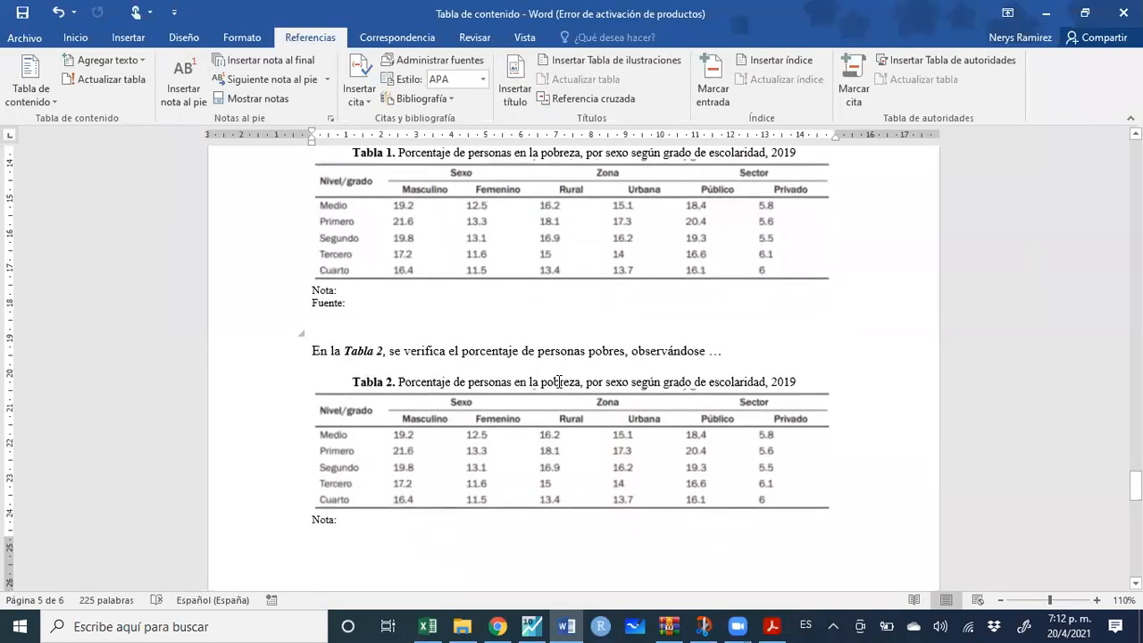
scroll(559, 382, down, 4)
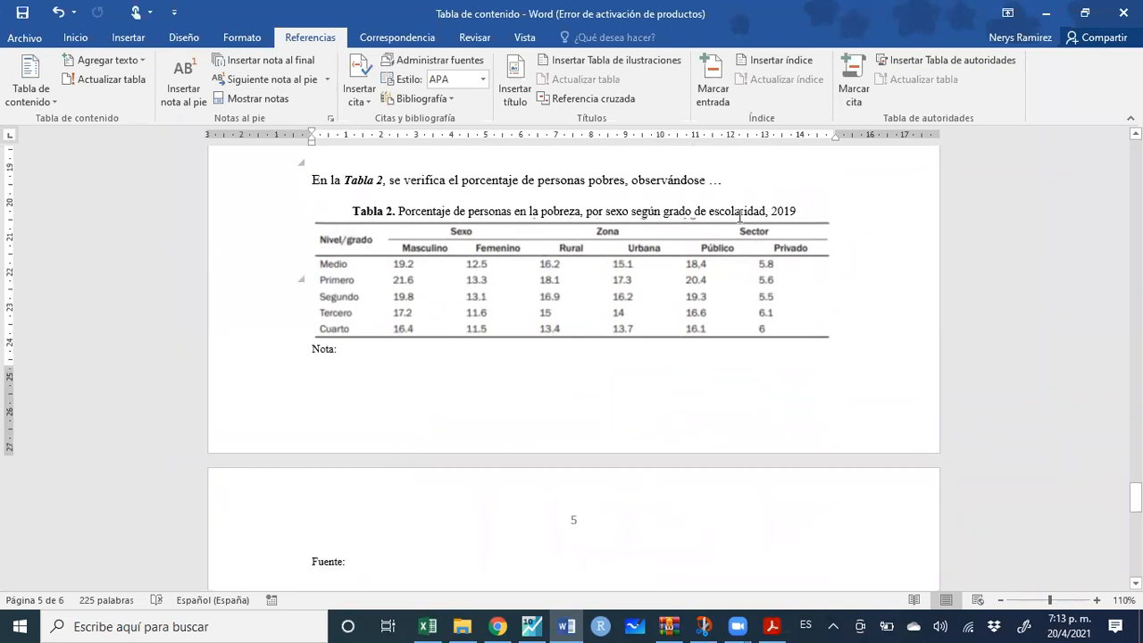
click(627, 302)
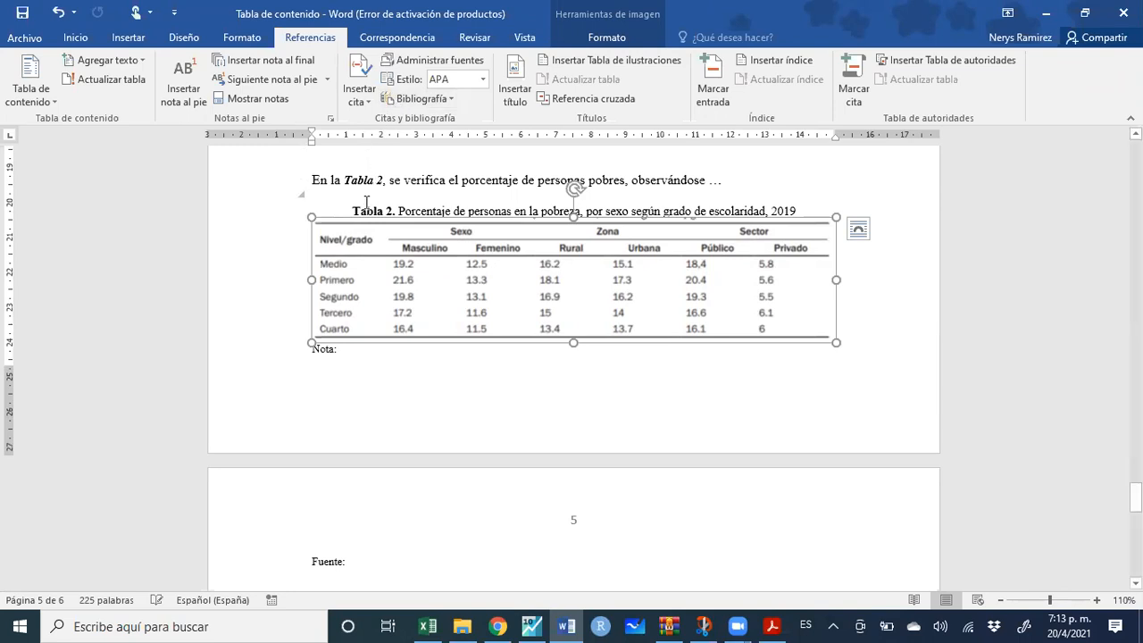
drag(350, 210, 389, 523)
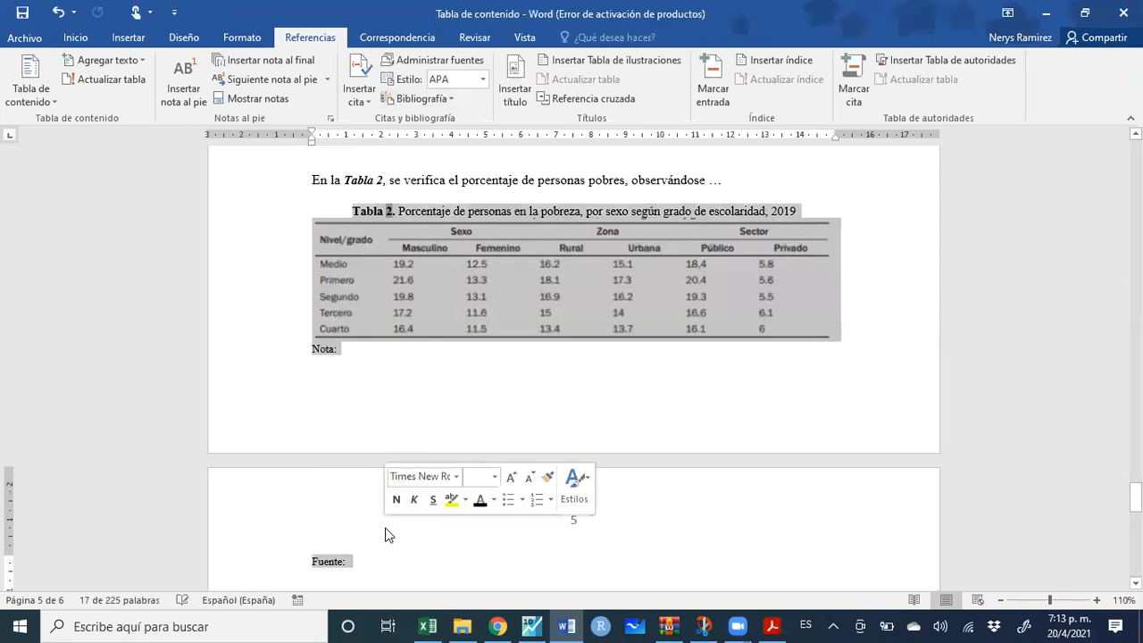
click(375, 384)
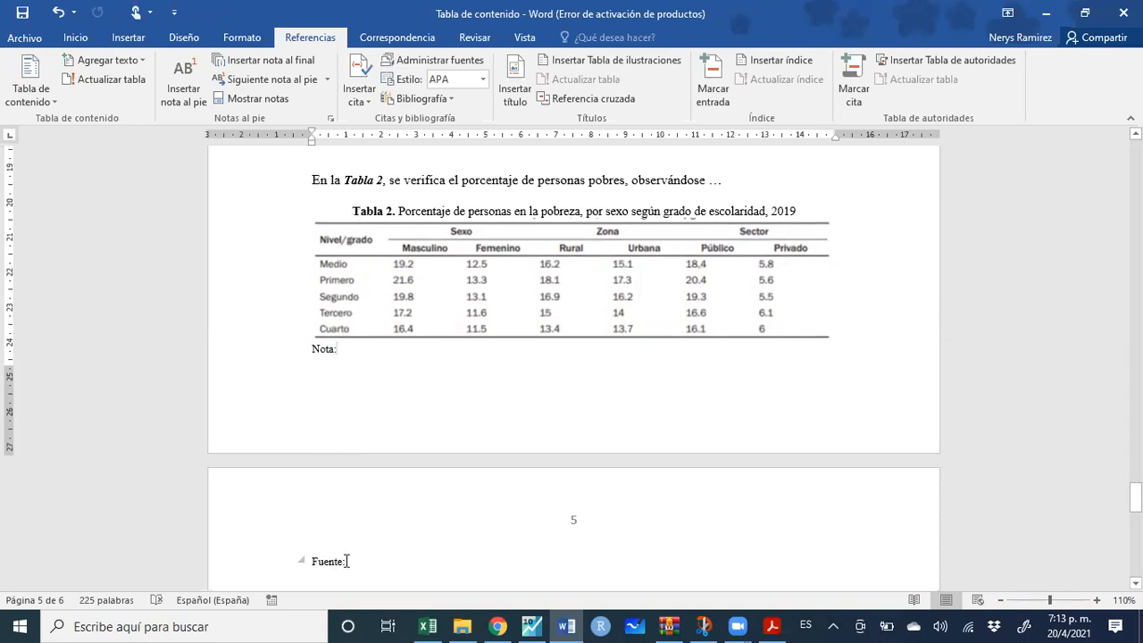
drag(335, 536, 336, 215)
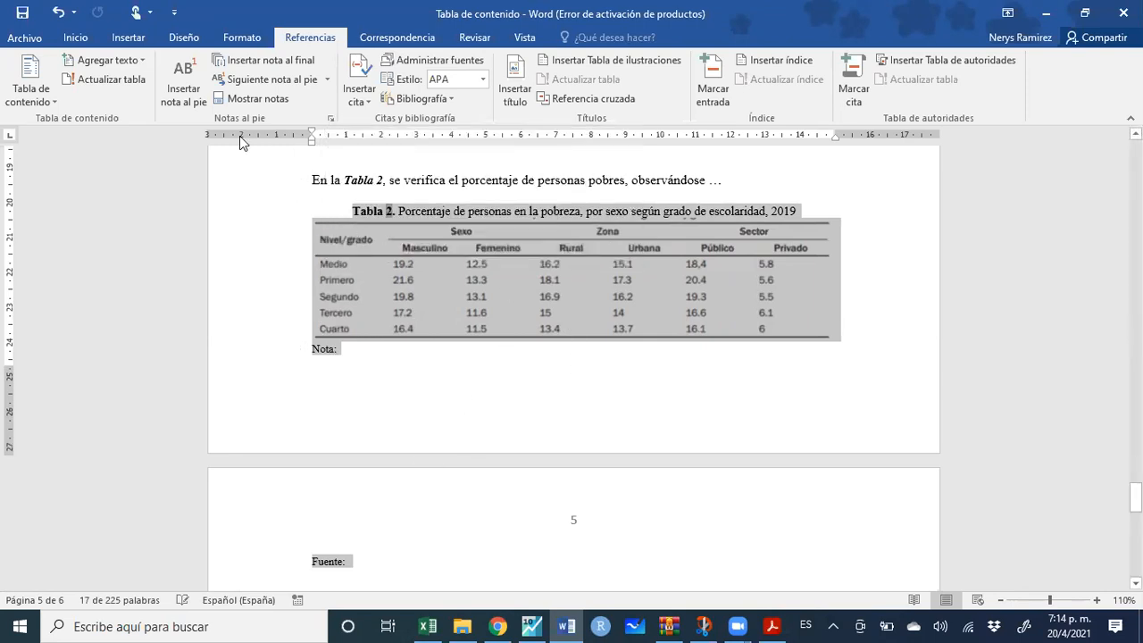
click(76, 38)
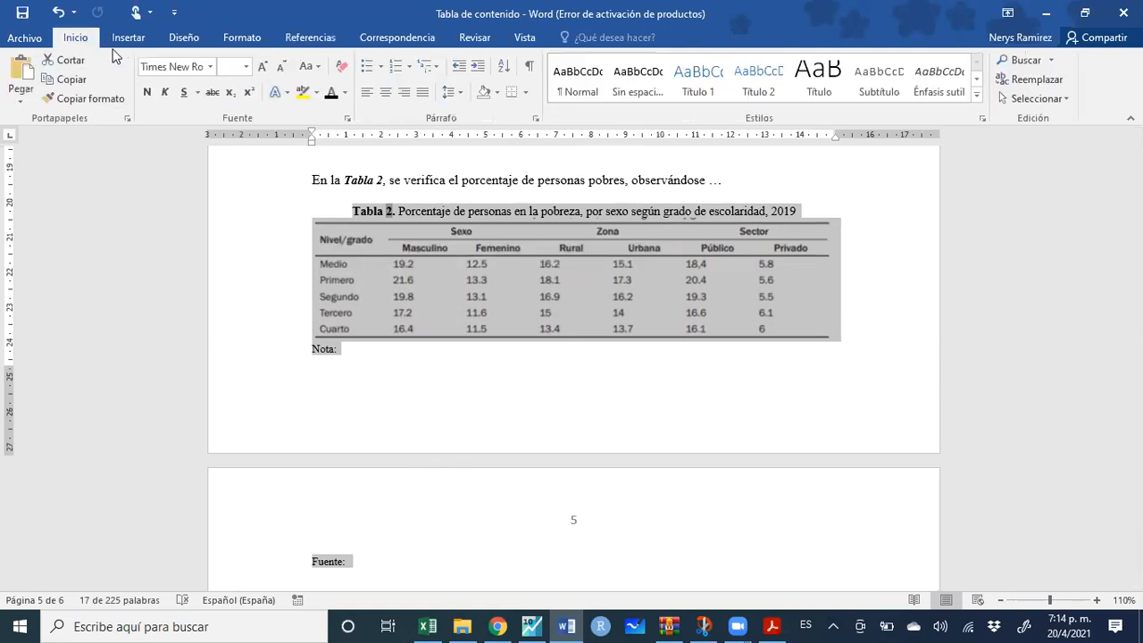
Turn on Conservar con el siguiente and Conservar líneas juntas for the Tabla 2 block
click(535, 119)
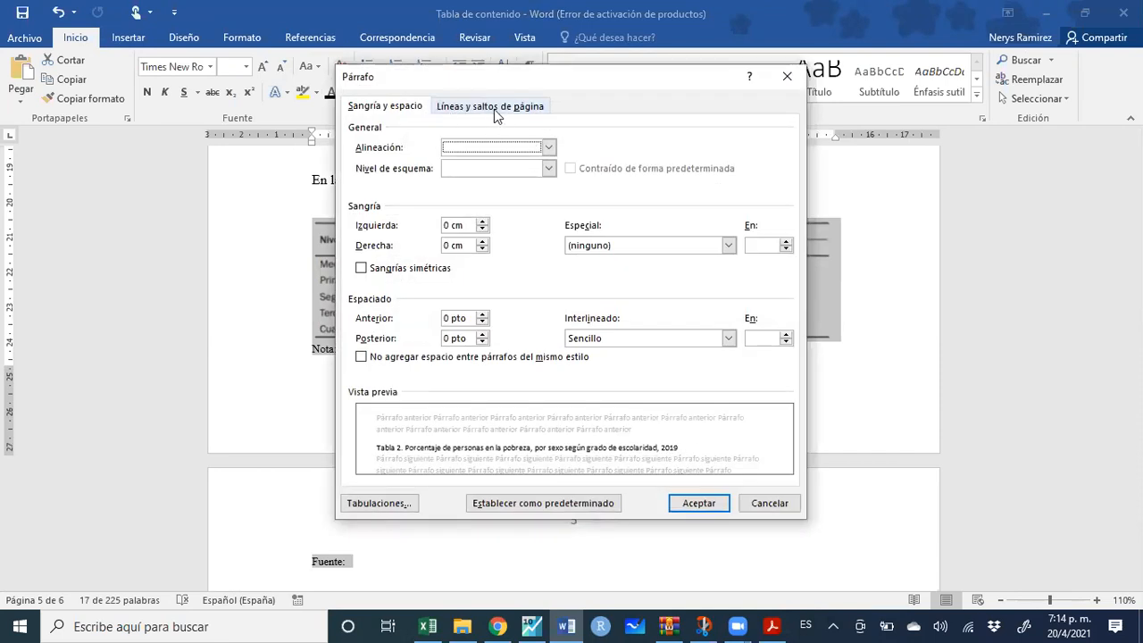
click(515, 109)
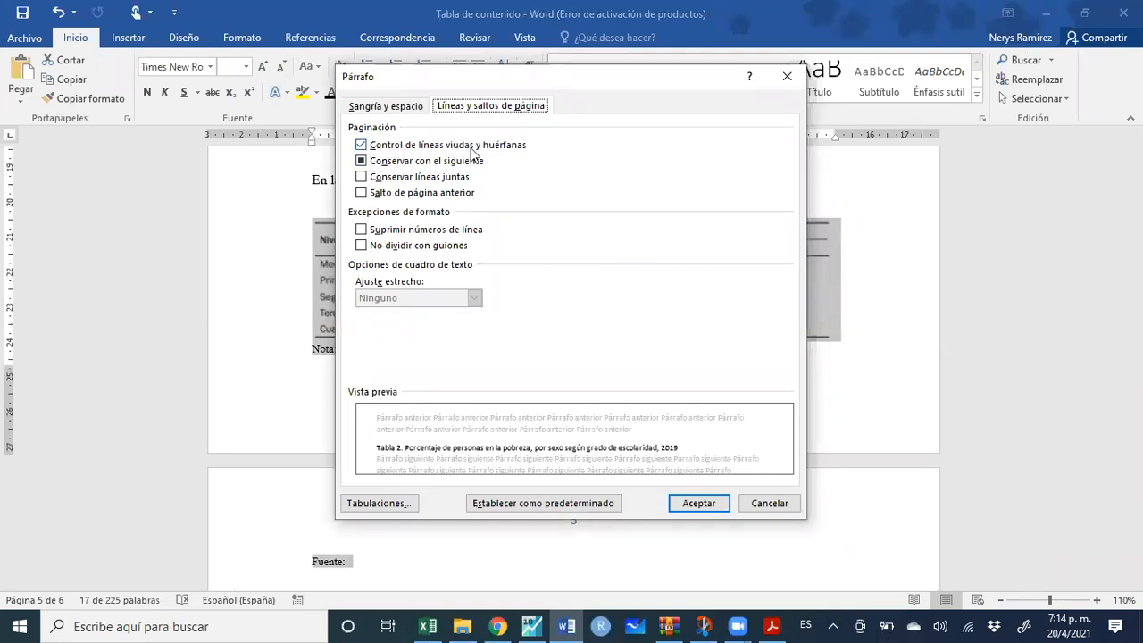
click(416, 164)
click(410, 179)
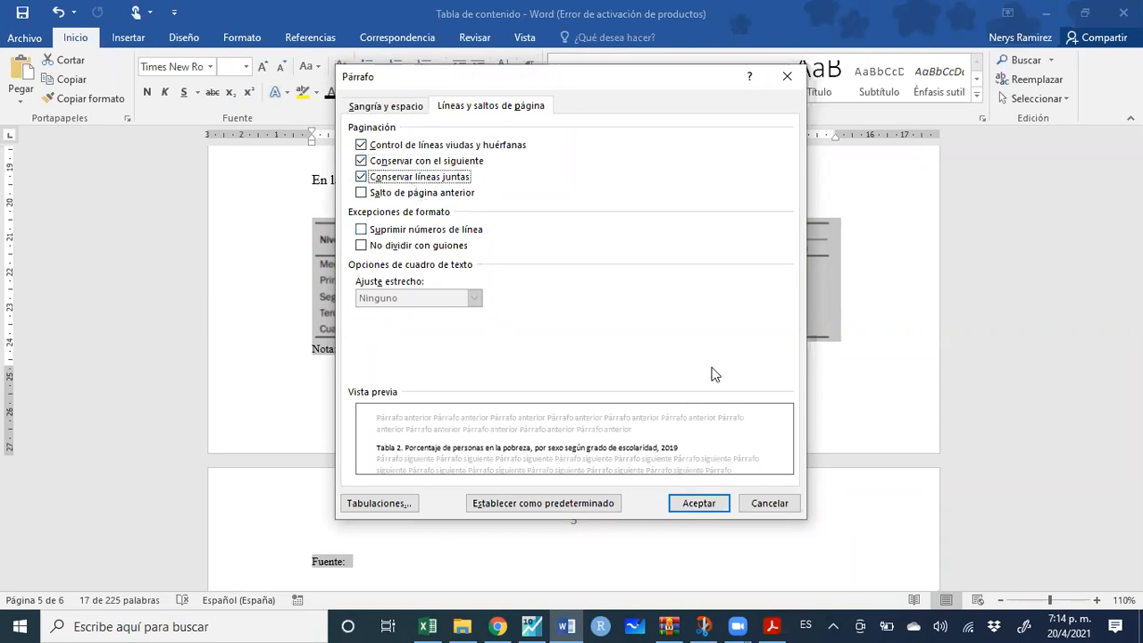
click(698, 505)
scroll(558, 441, down, 5)
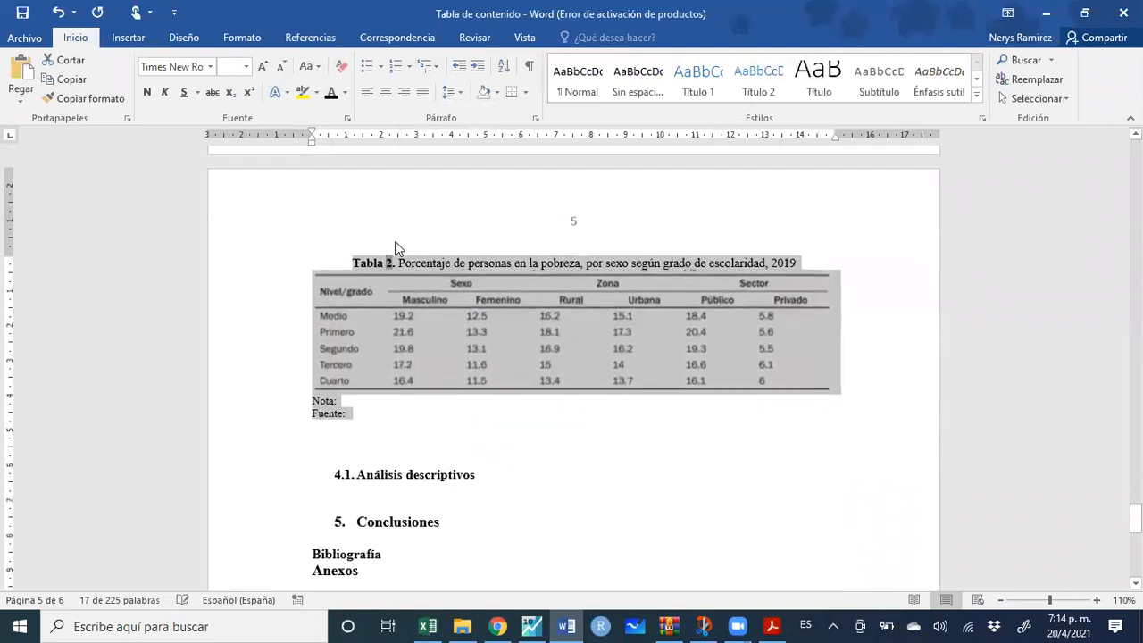
scroll(432, 268, up, 5)
click(426, 228)
Add blank lines below the Tabla 2 sentence, pushing Tabla 2 onto a new page
key(Return)
key(Return)
key(Return)
key(Return)
key(Return)
key(Return)
key(Return)
key(Return)
key(Return)
key(Return)
key(Return)
key(Return)
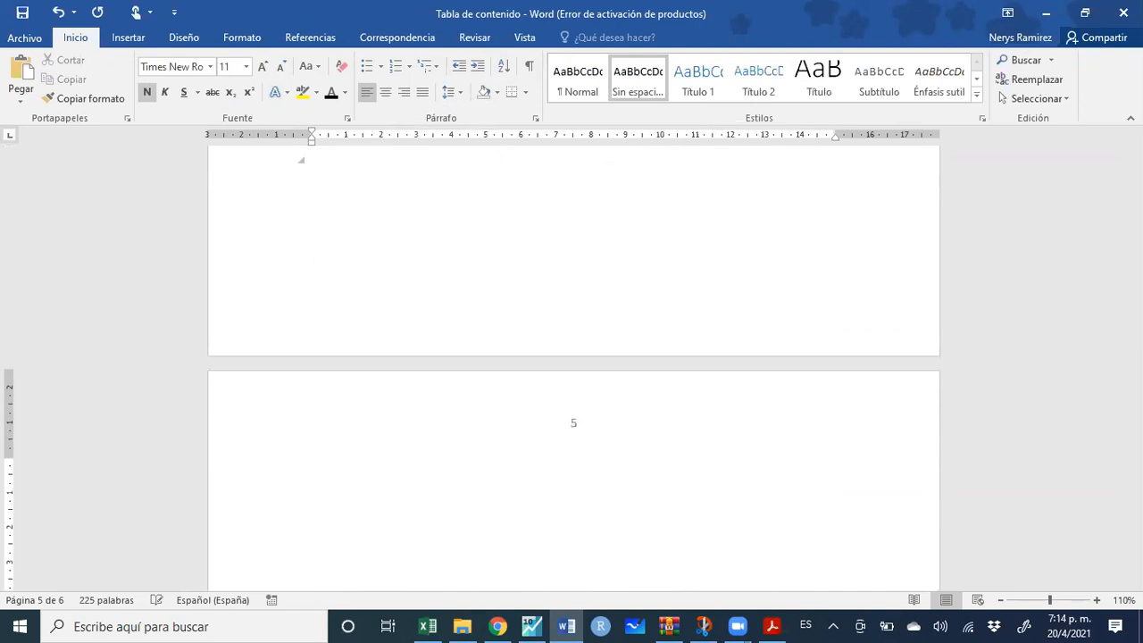
key(Return)
key(Return)
key(Return)
key(Return)
key(Return)
key(Return)
key(Return)
key(Return)
key(Return)
key(Return)
key(Return)
key(Return)
key(Return)
key(Return)
key(Return)
key(Return)
key(Return)
key(Return)
key(Return)
key(Return)
click(128, 38)
key(Return)
key(BackSpace)
key(Return)
key(Return)
key(Return)
key(Return)
key(Return)
key(Return)
key(Return)
key(Return)
key(Return)
key(Return)
key(Return)
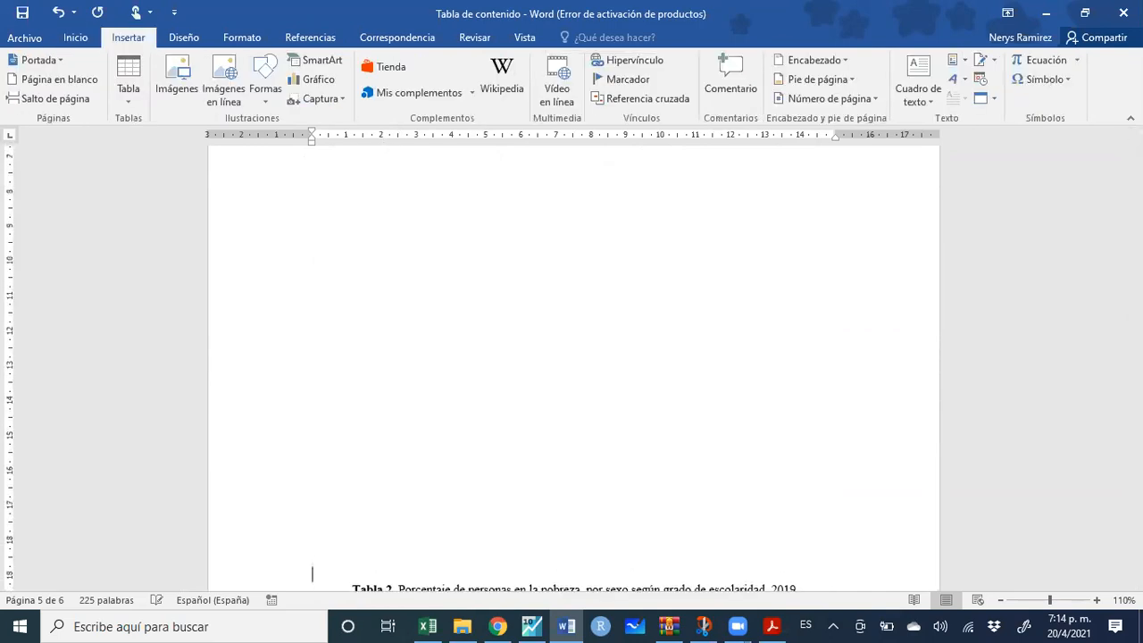
scroll(395, 169, down, 10)
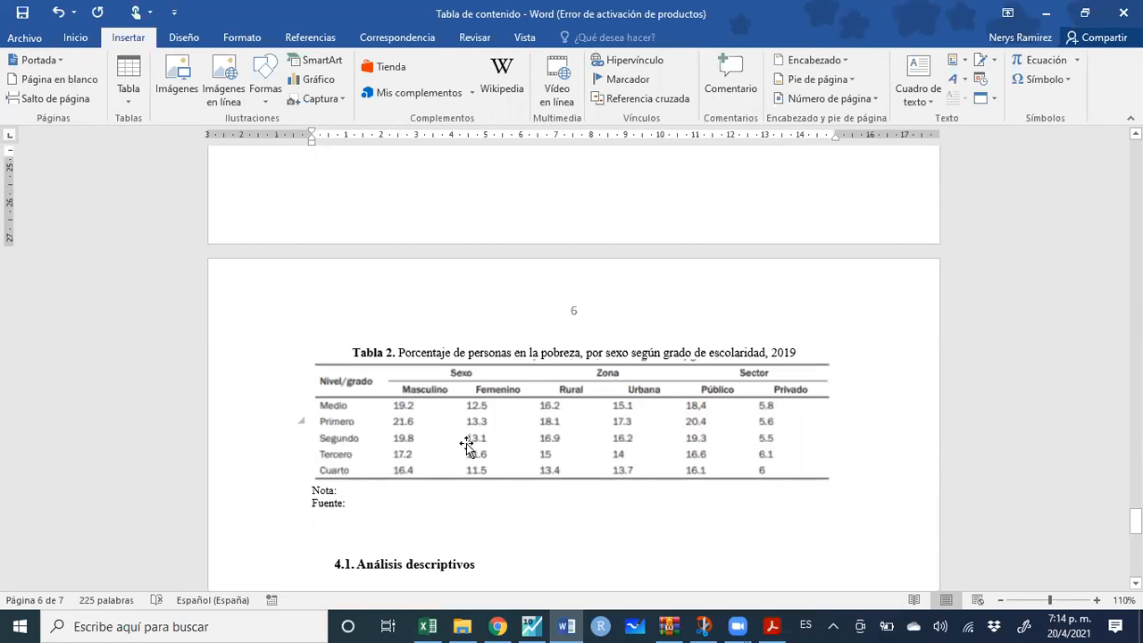
scroll(466, 447, up, 5)
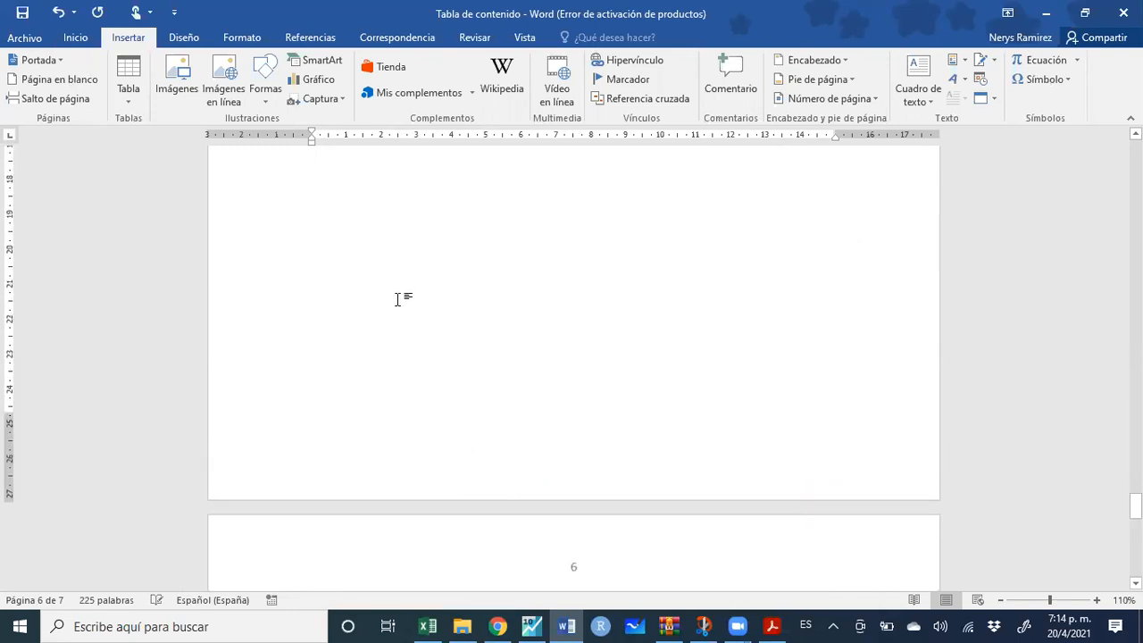
Type the test lines 'Sadksn' and 'Sadñfasd' on the empty line and select them
click(406, 242)
text(Sadksn)
key(Return)
text(Sadñfasd)
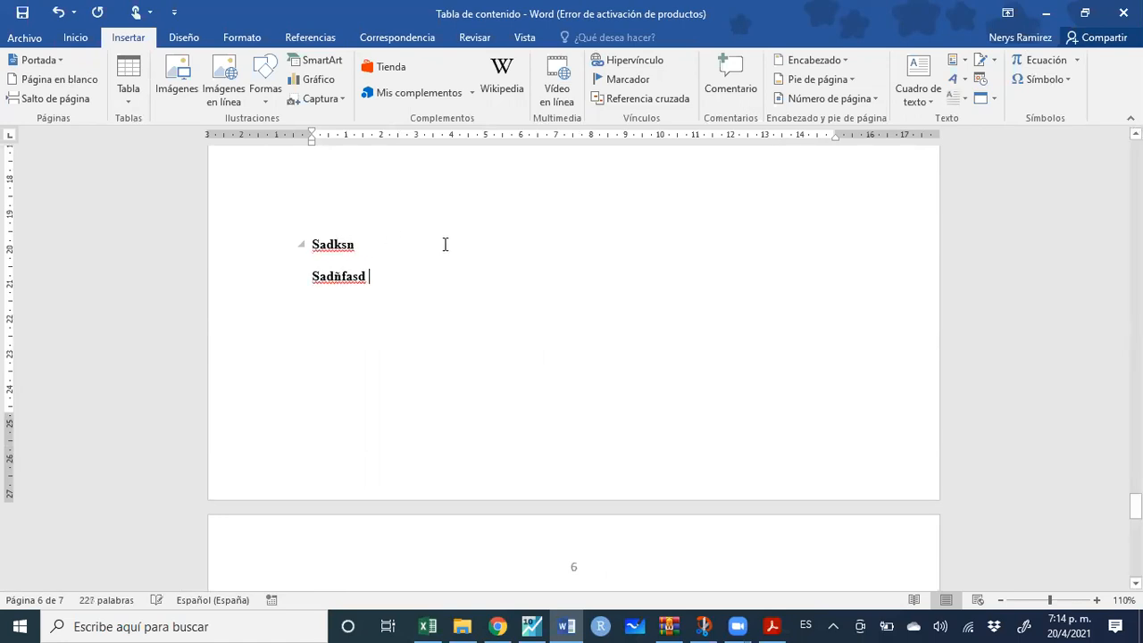
drag(428, 284, 306, 242)
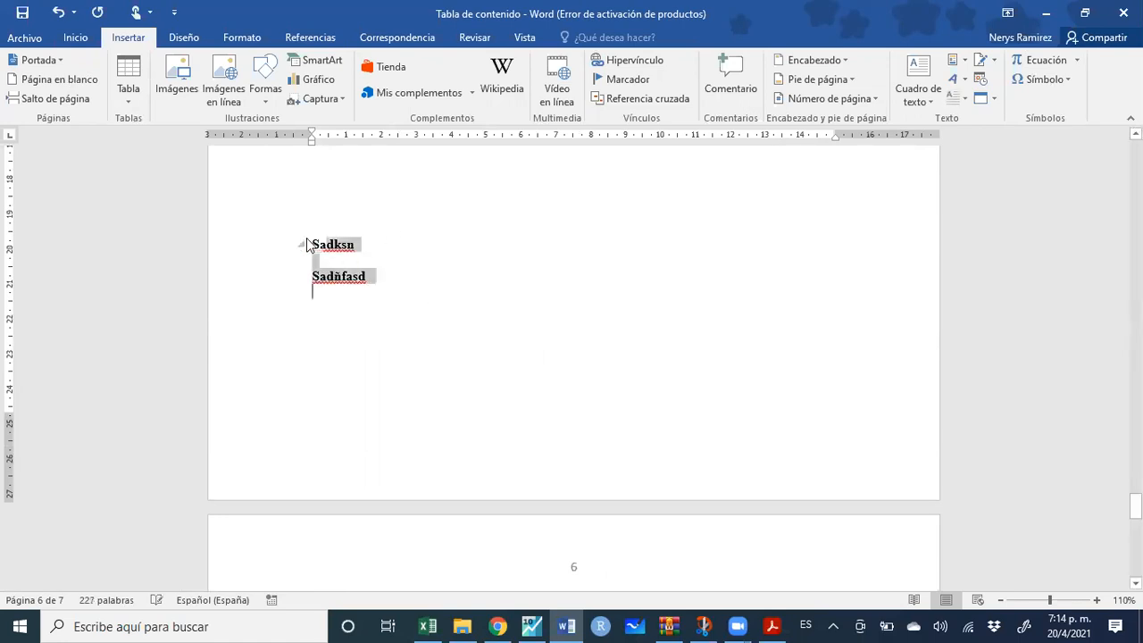
click(75, 37)
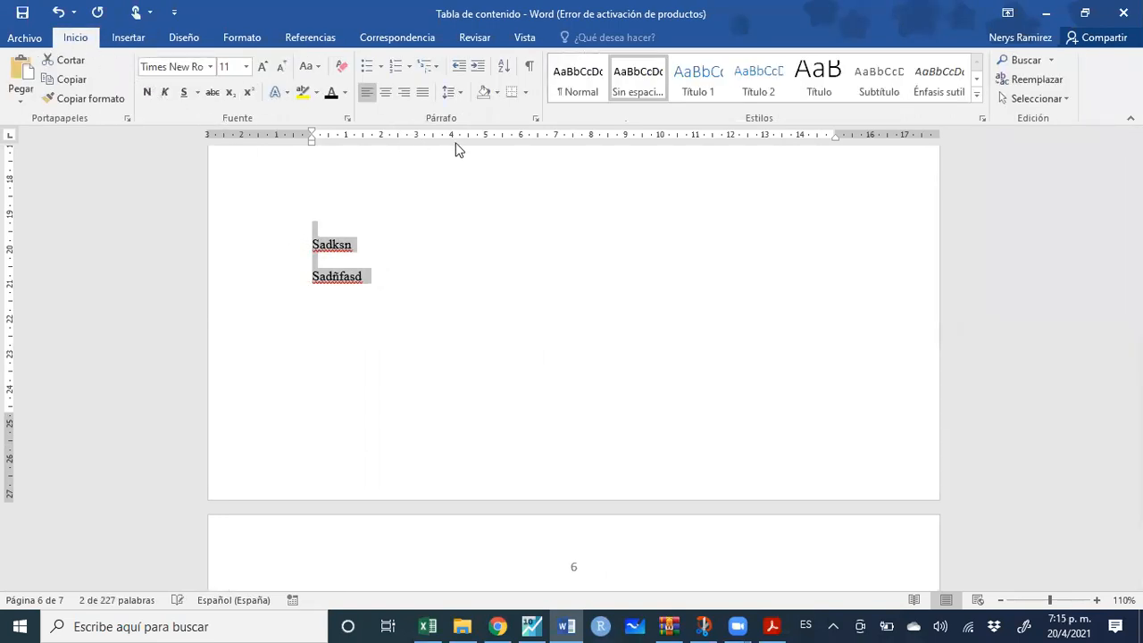
Check the Líneas y saltos de página settings, cancel unchanged, then scroll to page 7
click(535, 118)
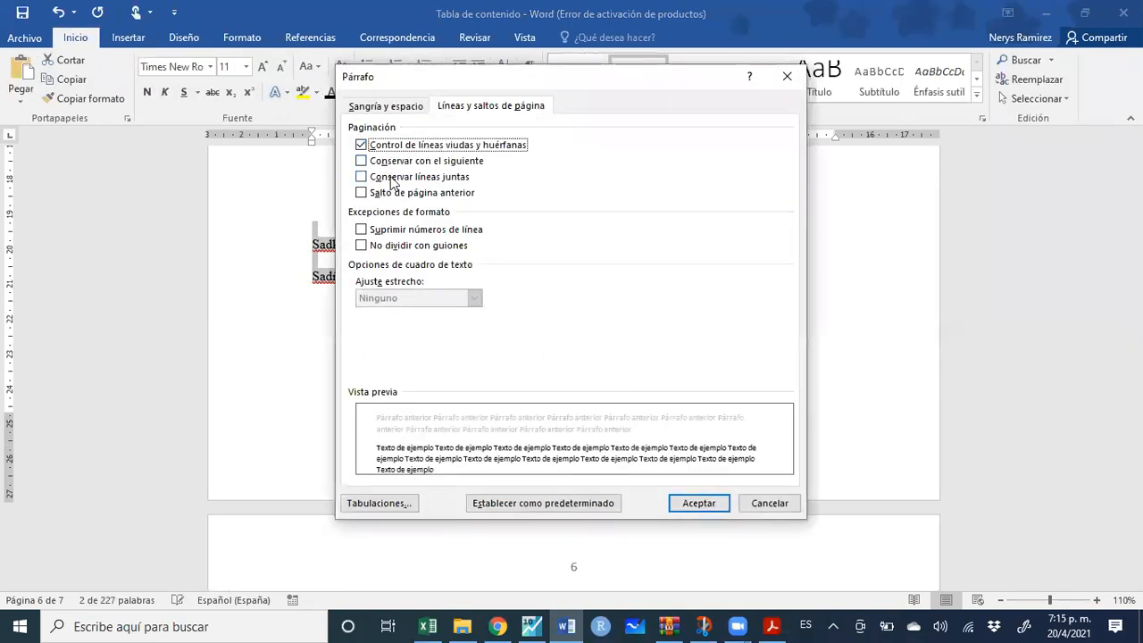
click(278, 234)
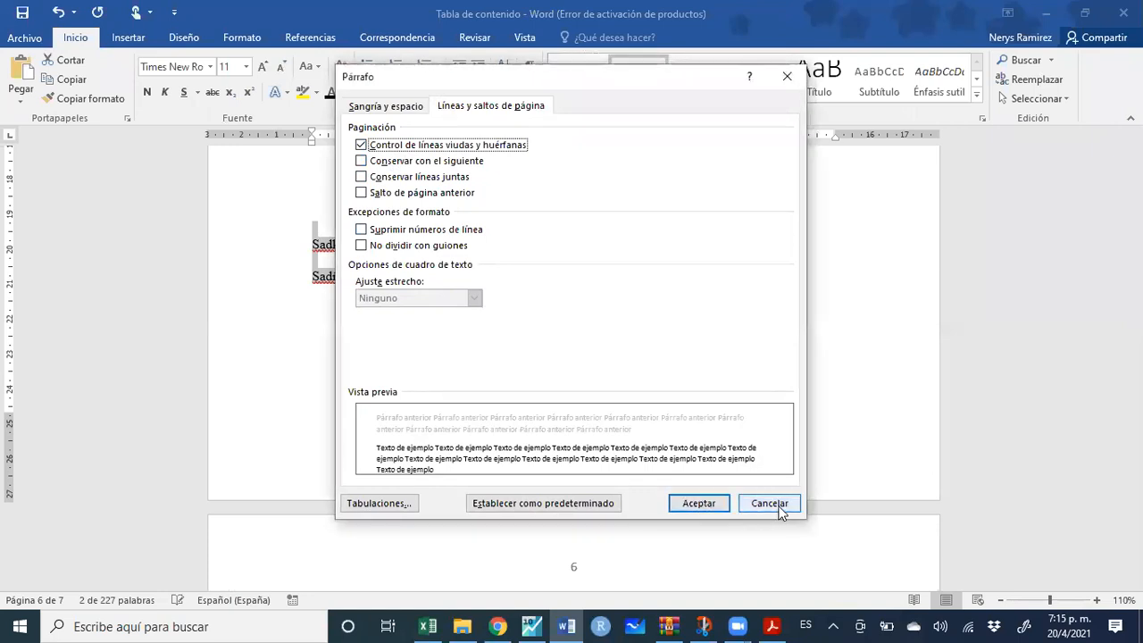
click(769, 503)
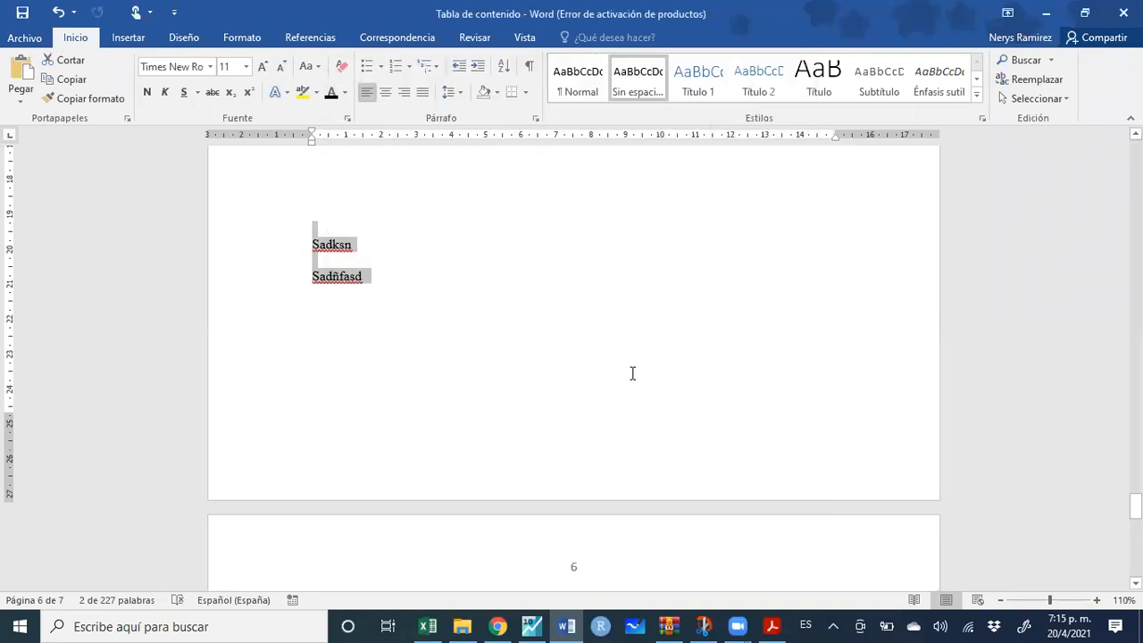
click(344, 268)
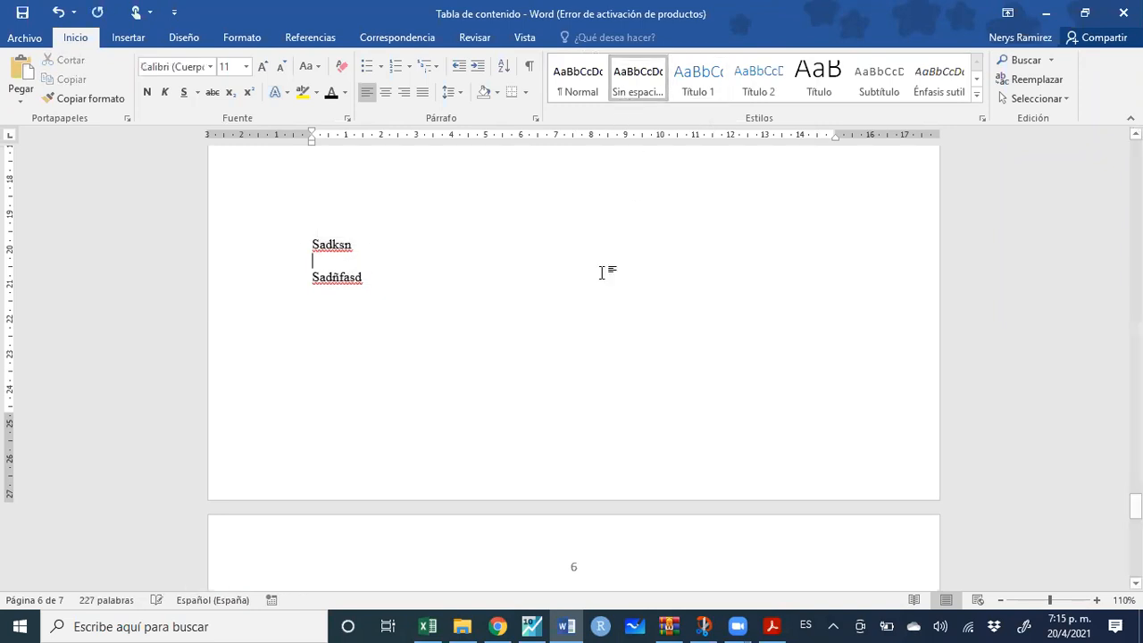
scroll(539, 327, down, 5)
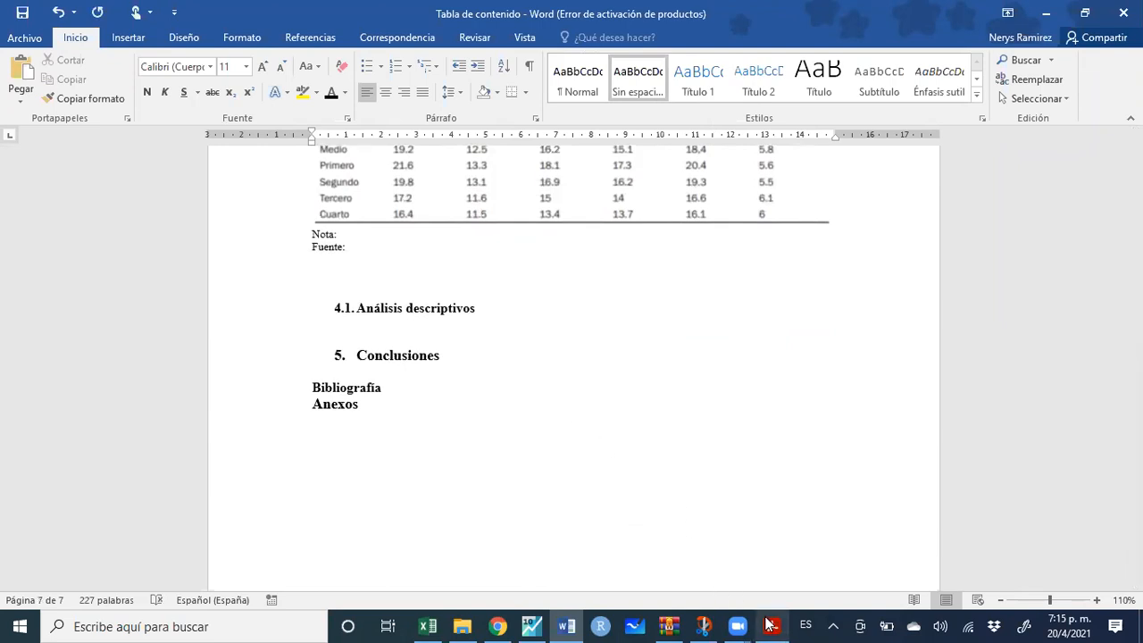
Bring up Clase9__informesWord.pdf, go to page 20 and select the Gráfico 6 pie chart
mouse_move(772, 625)
click(764, 558)
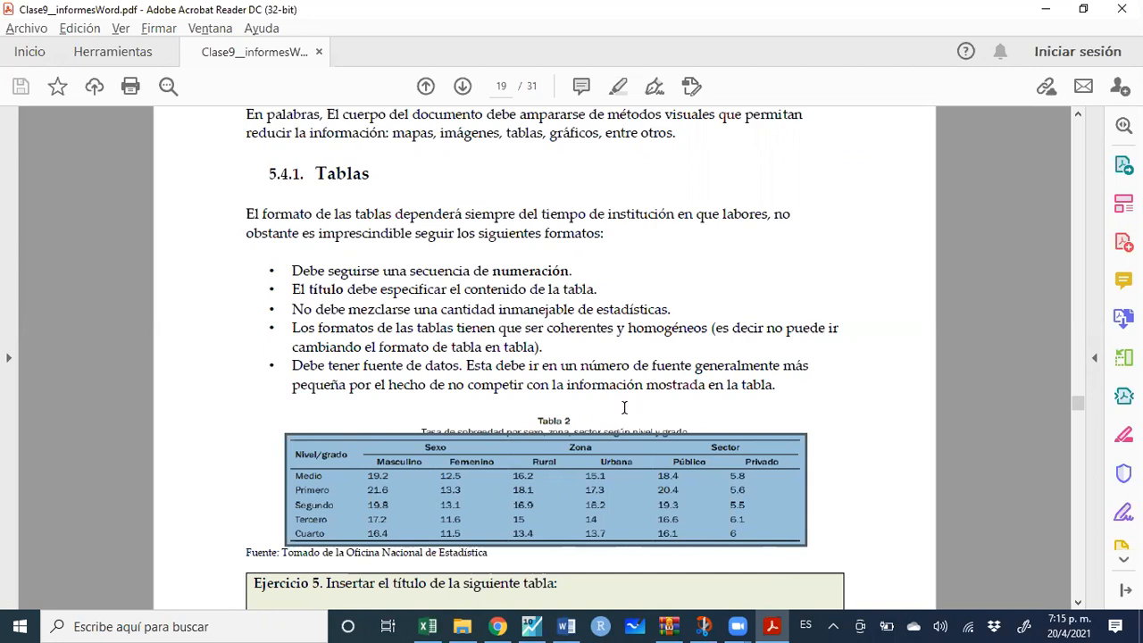
scroll(624, 407, down, 5)
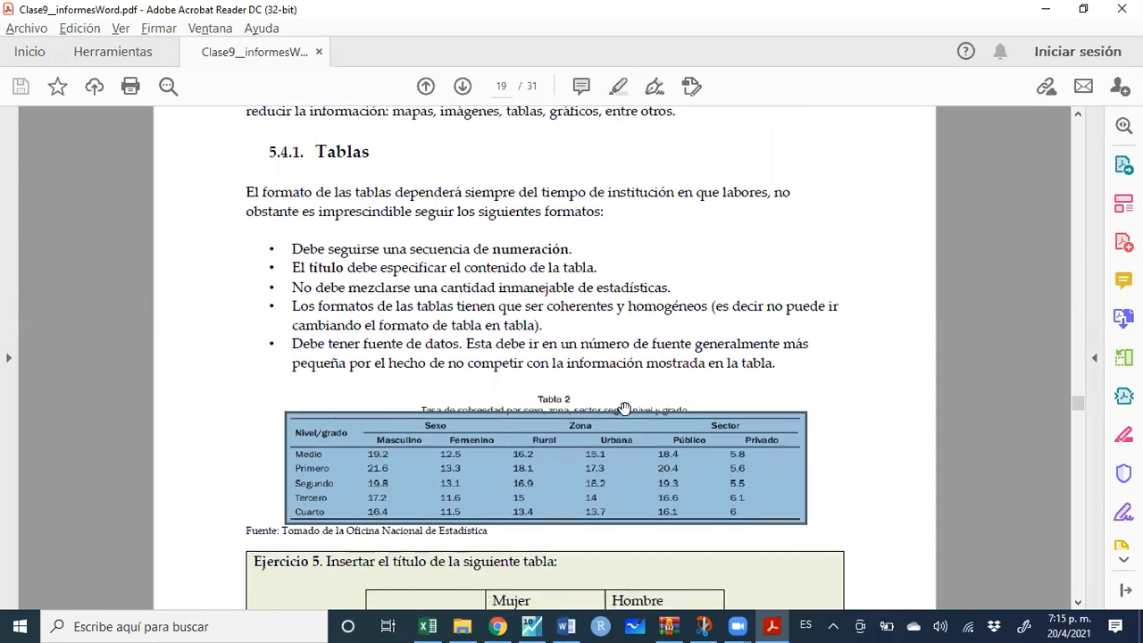
scroll(624, 408, down, 6)
scroll(625, 408, down, 3)
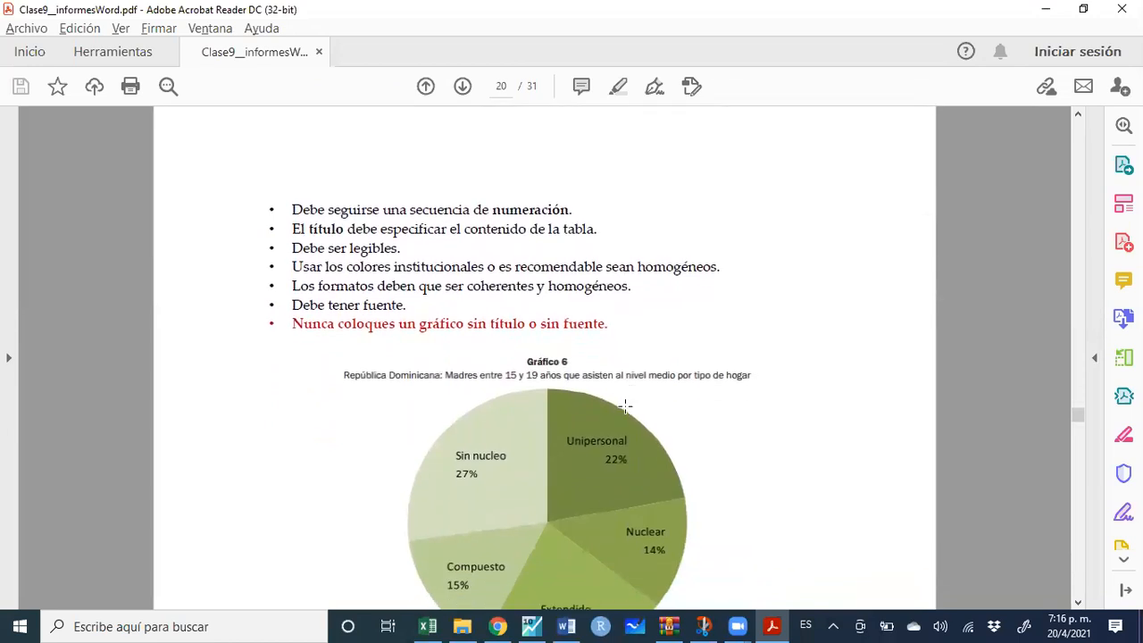
scroll(625, 404, down, 3)
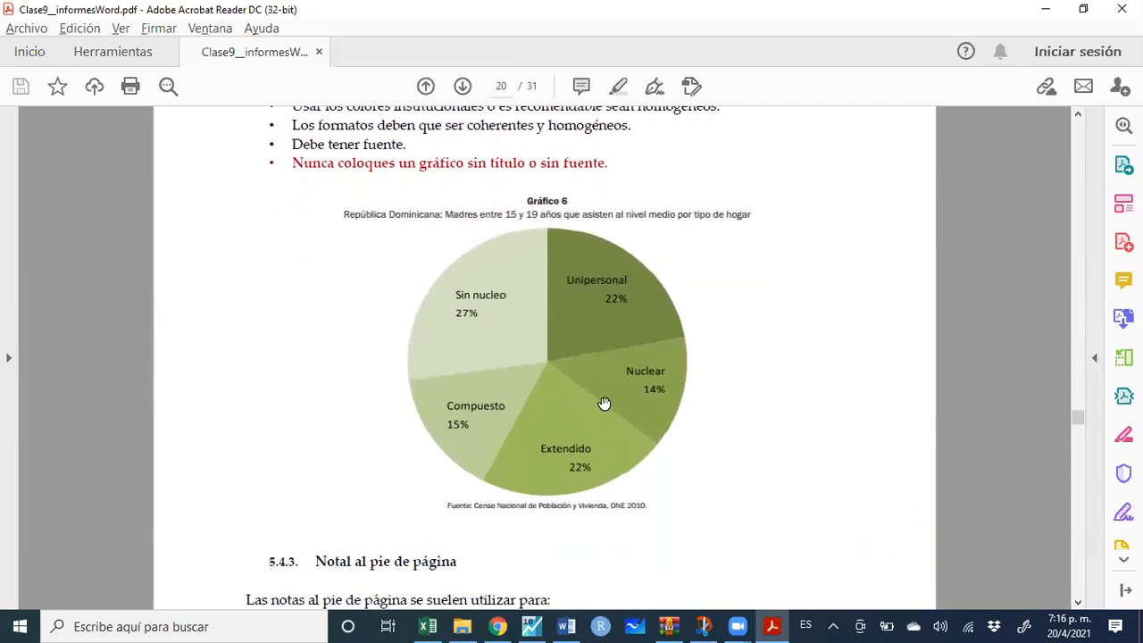
click(512, 279)
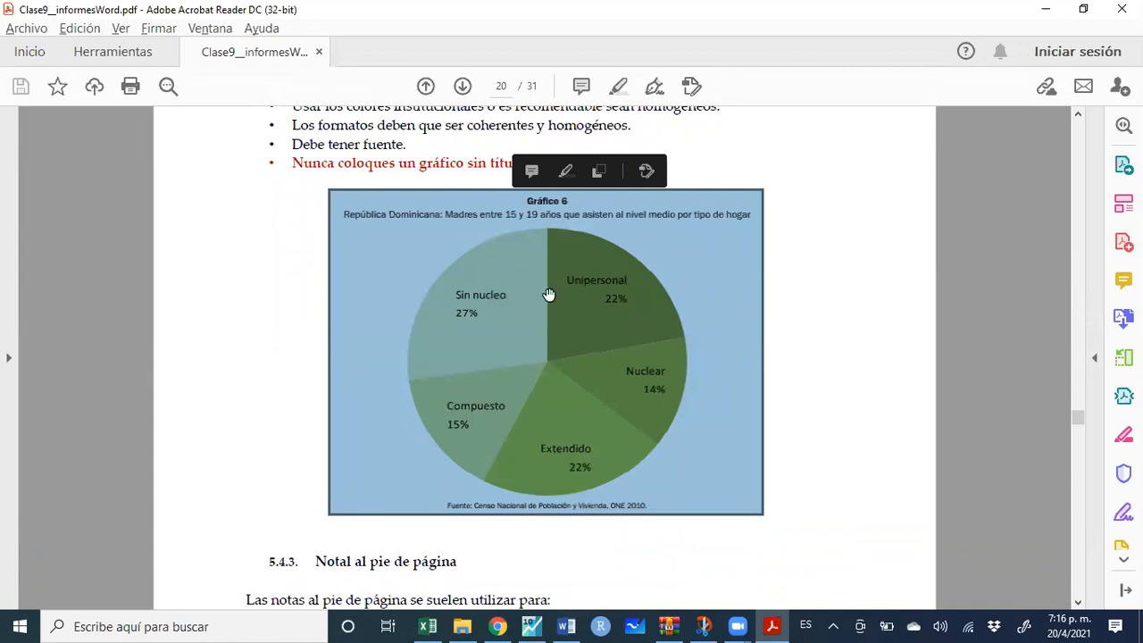
Snip the Gráfico 6 pie chart area with Snip & Sketch, then return to Word
click(704, 626)
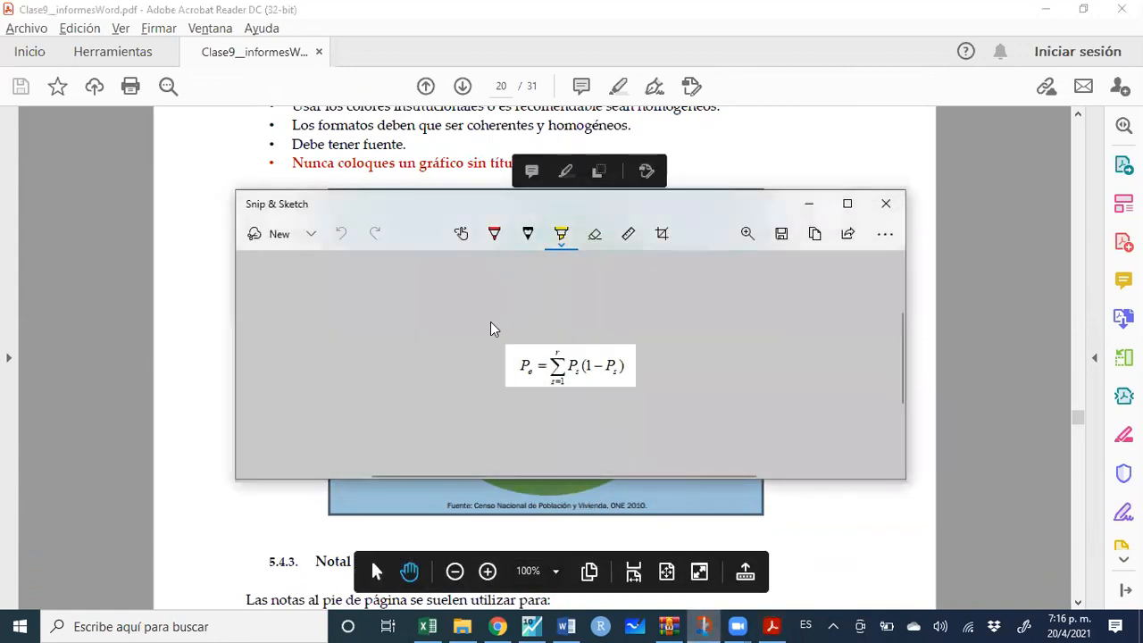
click(260, 233)
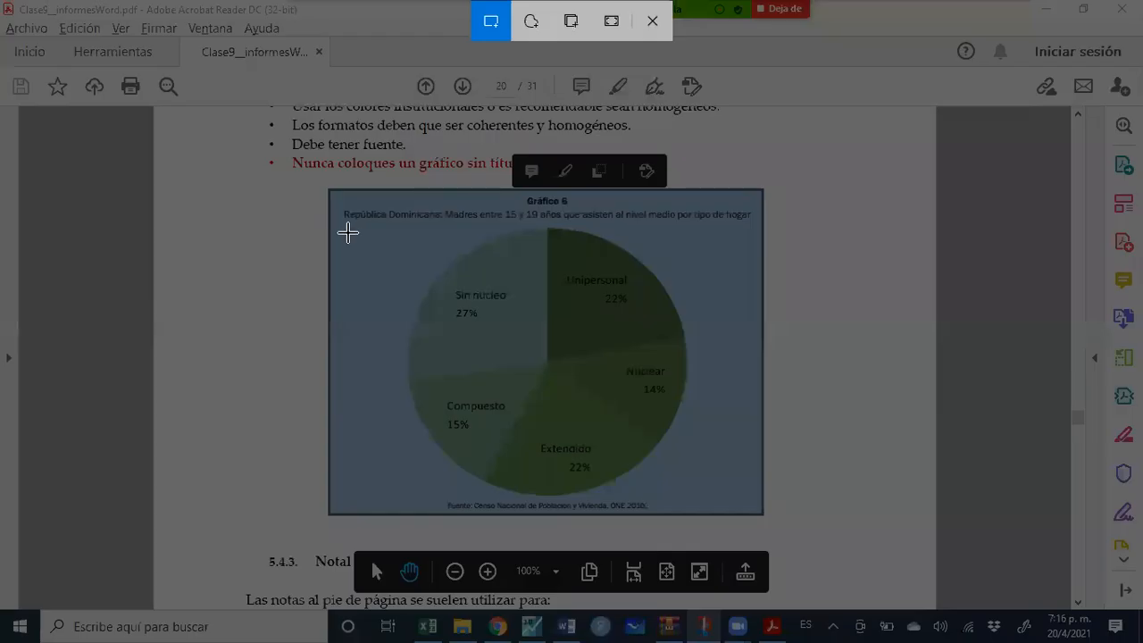
mouse_move(346, 225)
mouse_down()
mouse_move(747, 458)
mouse_move(760, 490)
mouse_move(750, 509)
mouse_up()
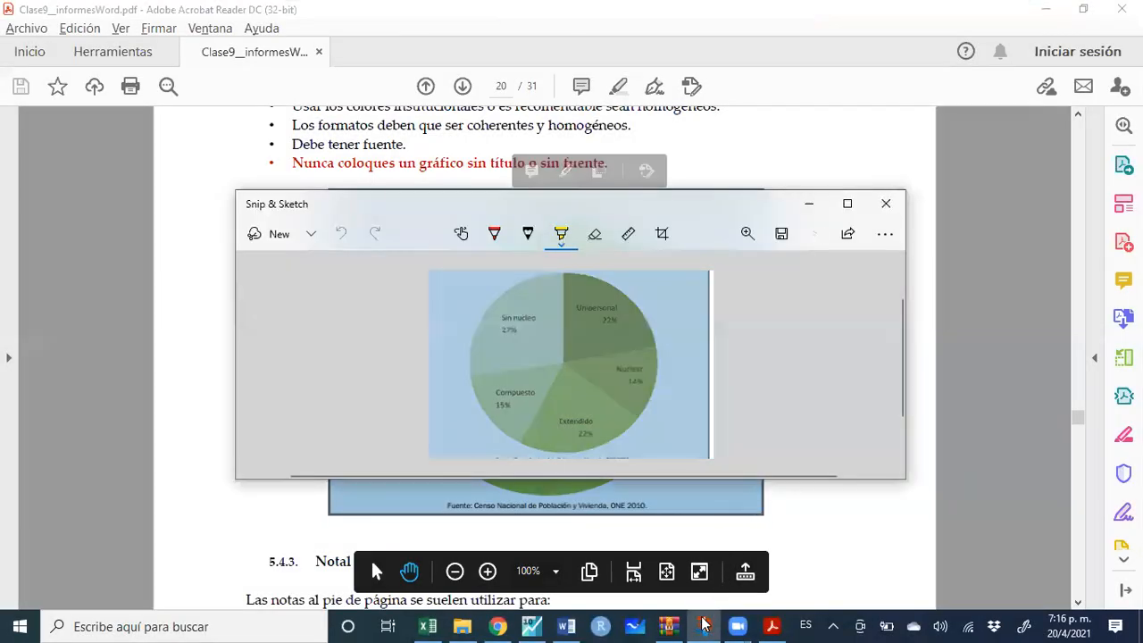
click(566, 626)
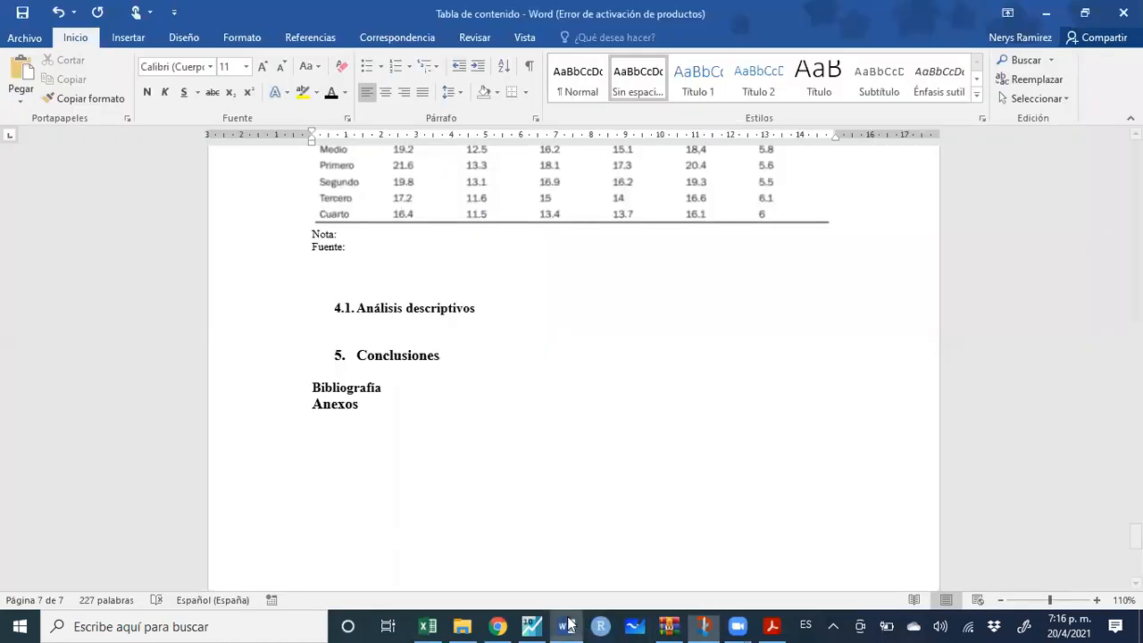
Paste the pie chart snip on a new line below the table and centre it
click(364, 282)
key(Return)
key(ctrl+v)
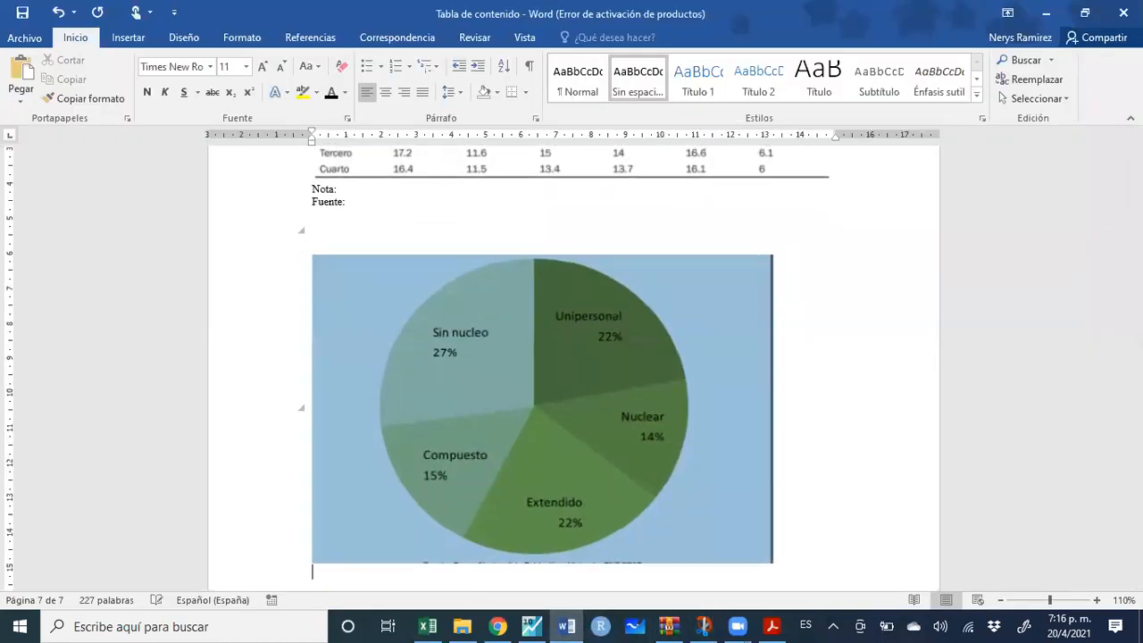
click(476, 272)
click(461, 252)
click(477, 319)
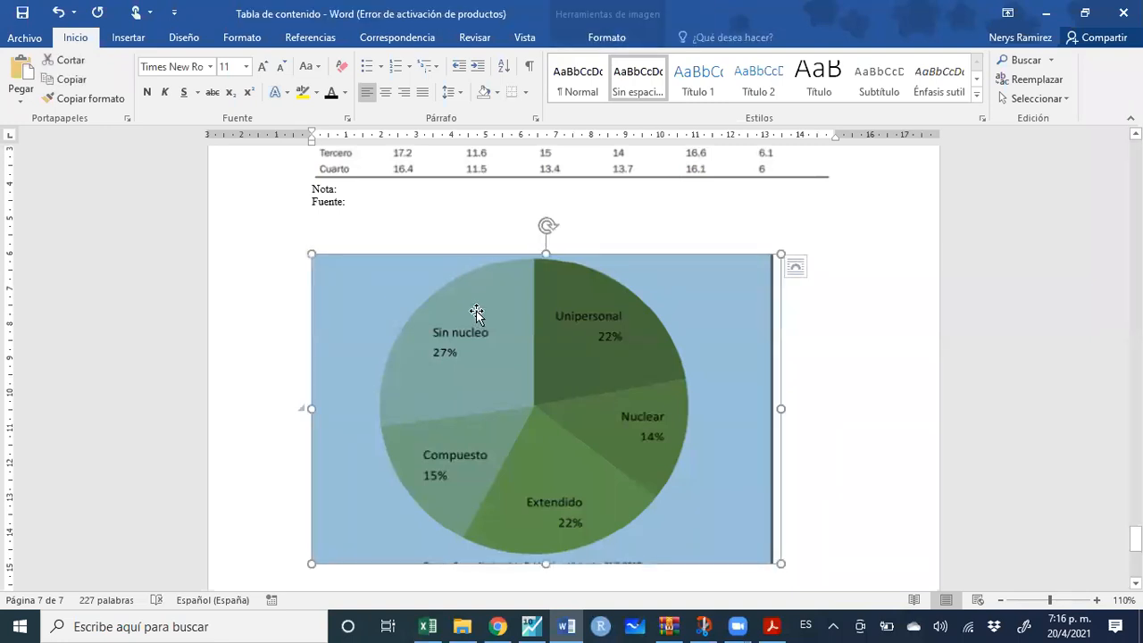
click(402, 92)
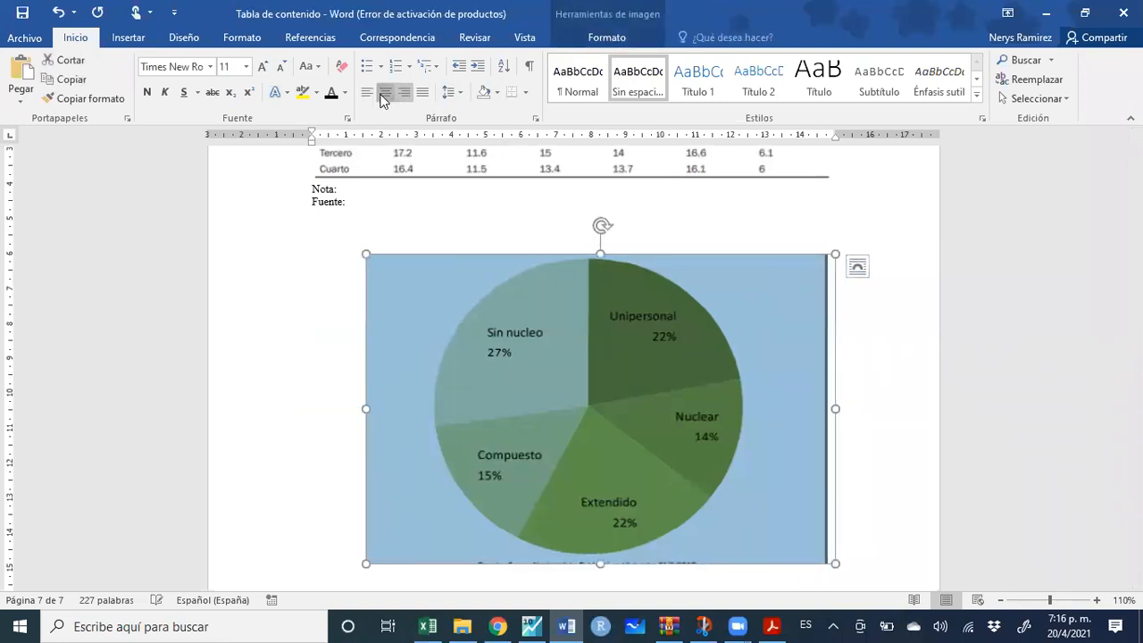
click(385, 92)
Copy the Nota and Fuente lines and paste them beneath the chart
drag(361, 202, 312, 188)
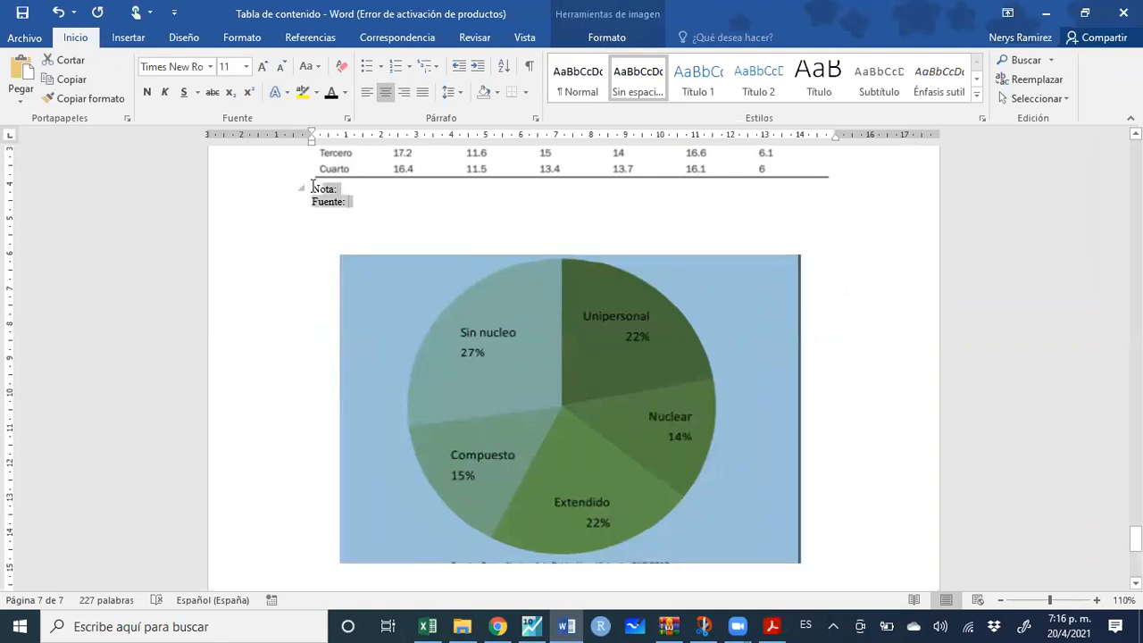
key(ctrl+c)
click(840, 528)
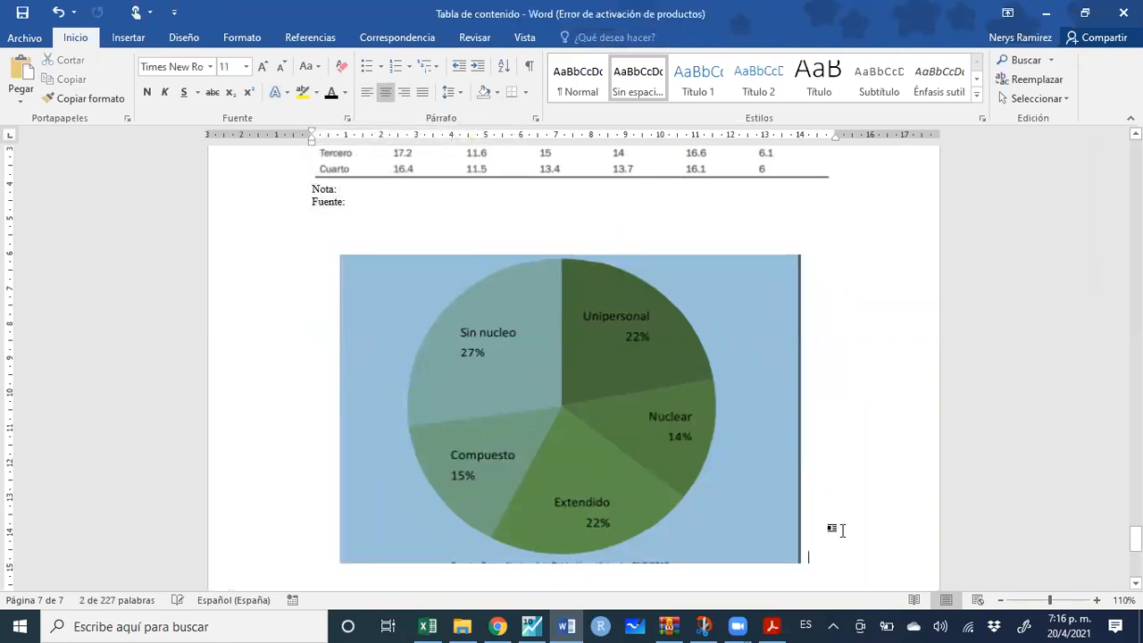
key(ctrl+v)
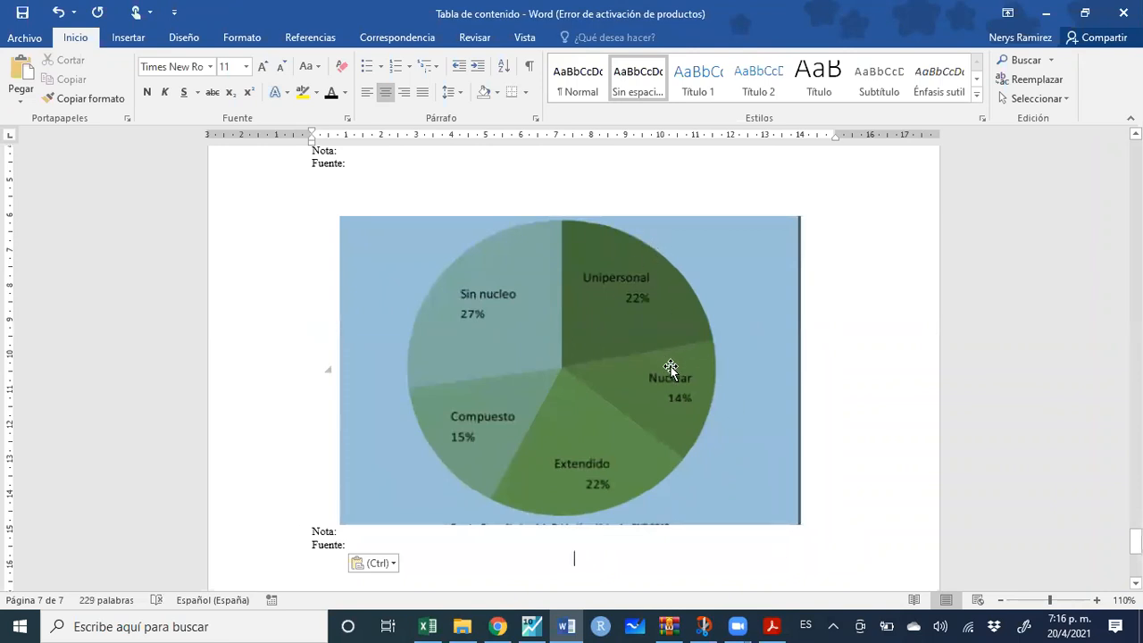
click(598, 210)
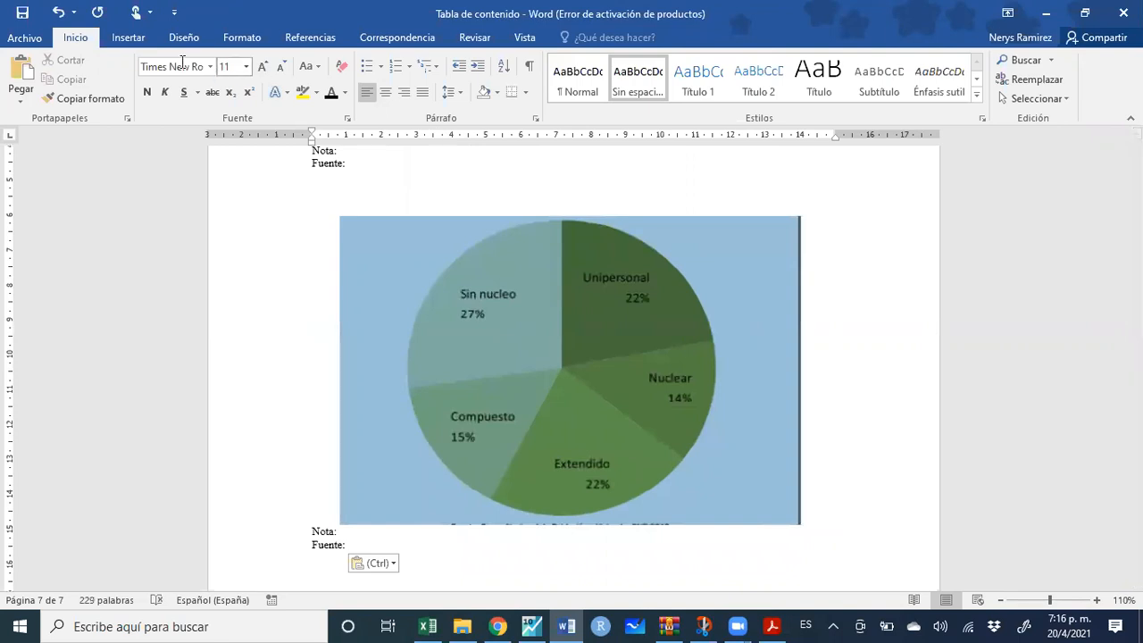
click(139, 38)
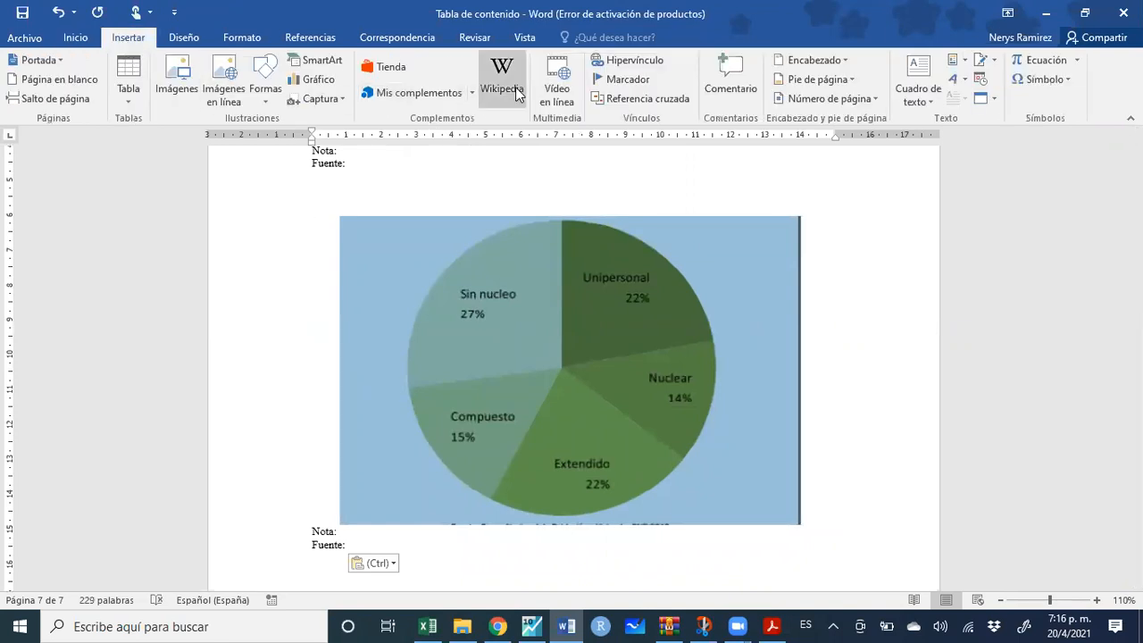
Insert a Gráfico caption above the chart, adding '. sssssssssssssssssssssssssssssssssss, 2018' after the label
click(310, 38)
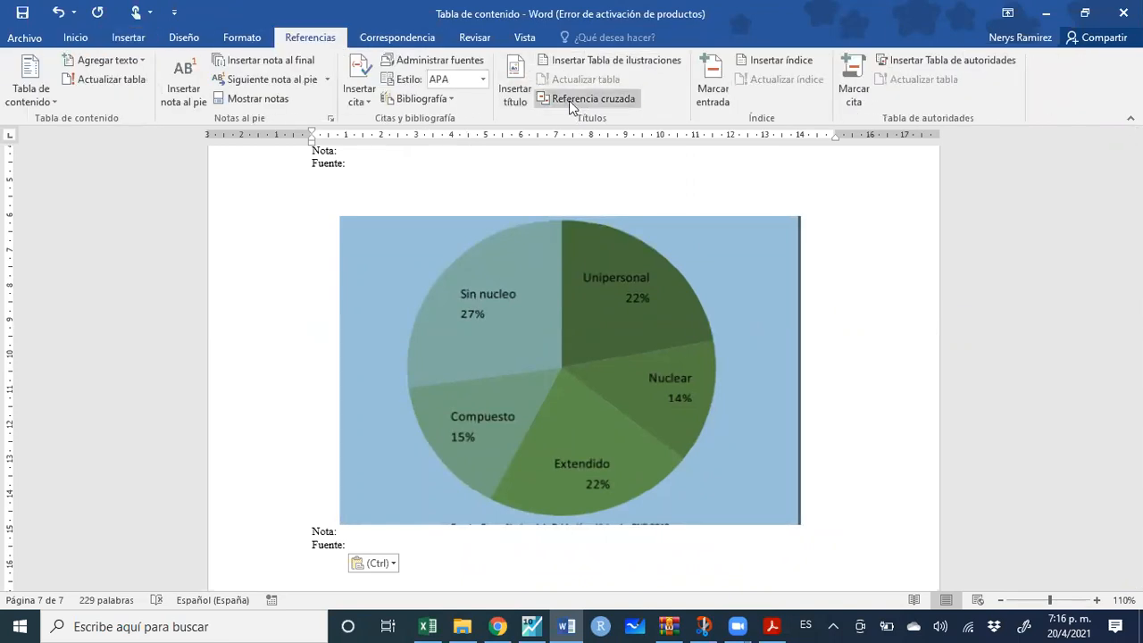
click(516, 94)
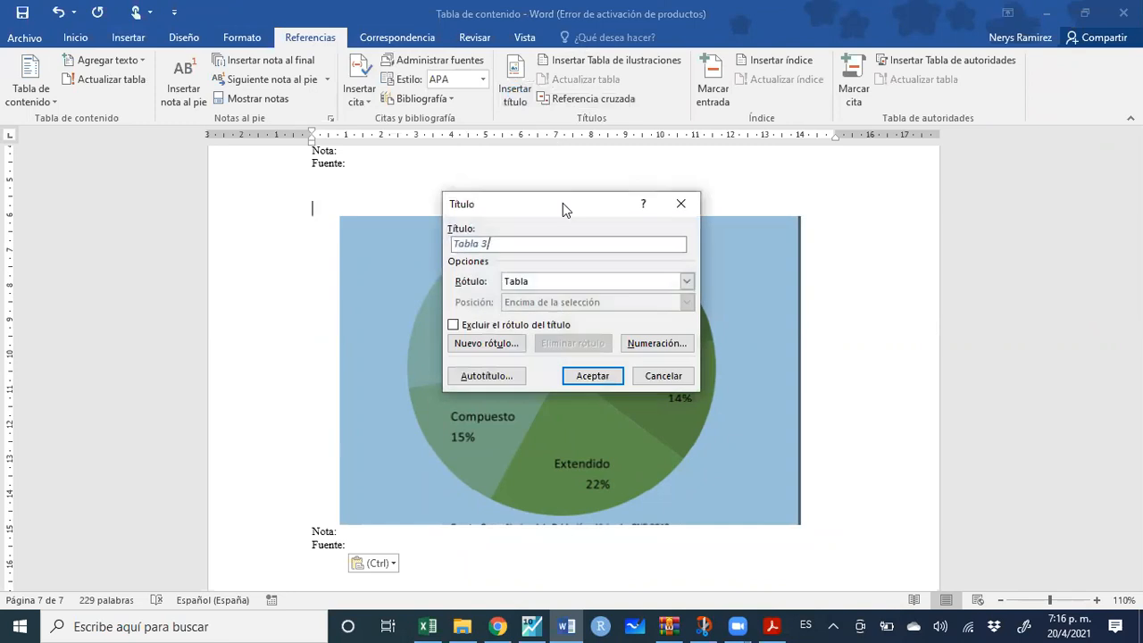
click(681, 282)
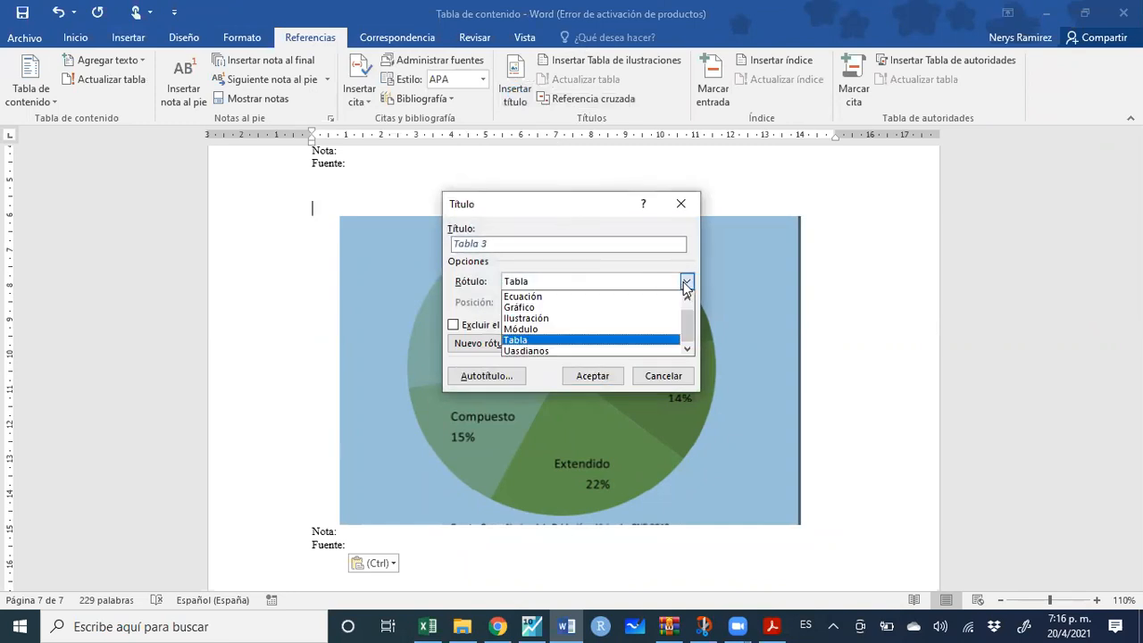
click(624, 306)
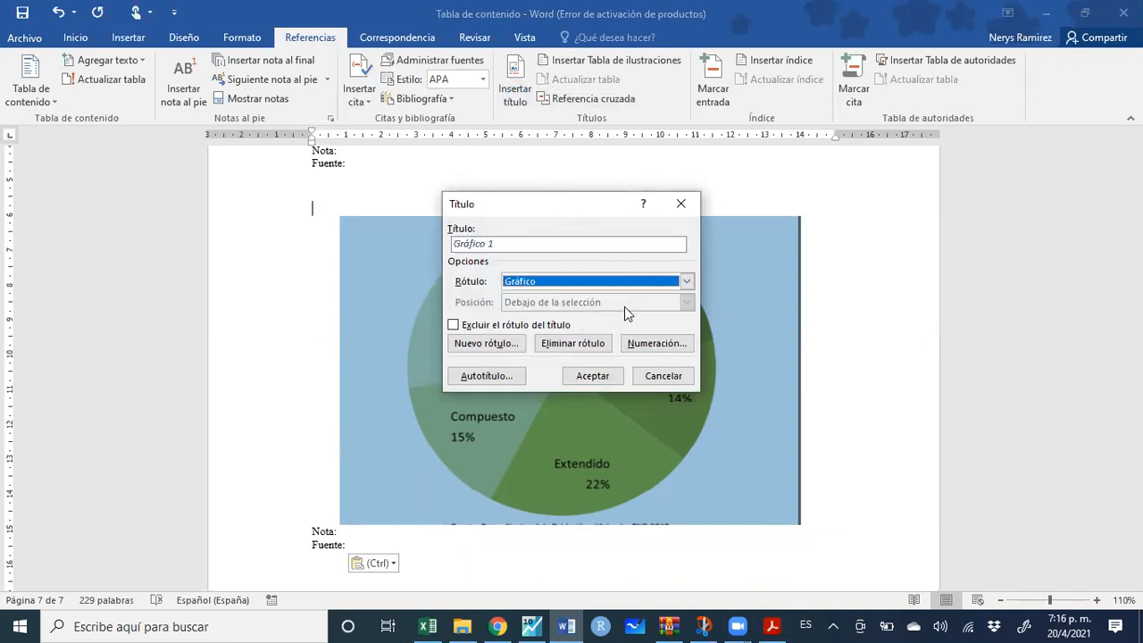
click(574, 376)
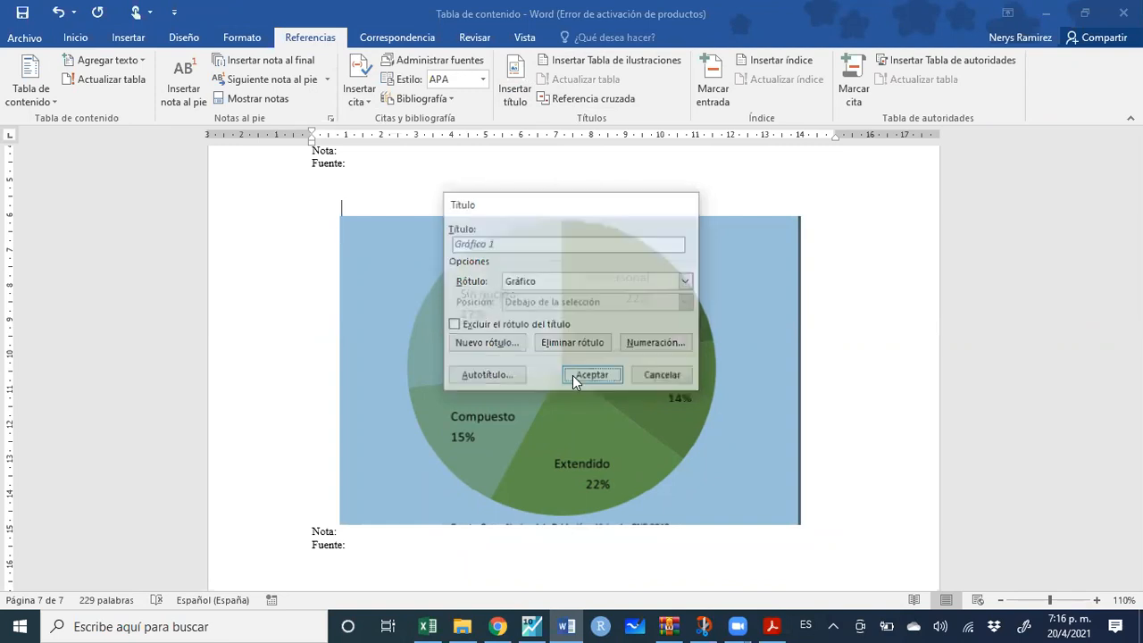
text(. sssssssssssssssssssssssssssssssssss)
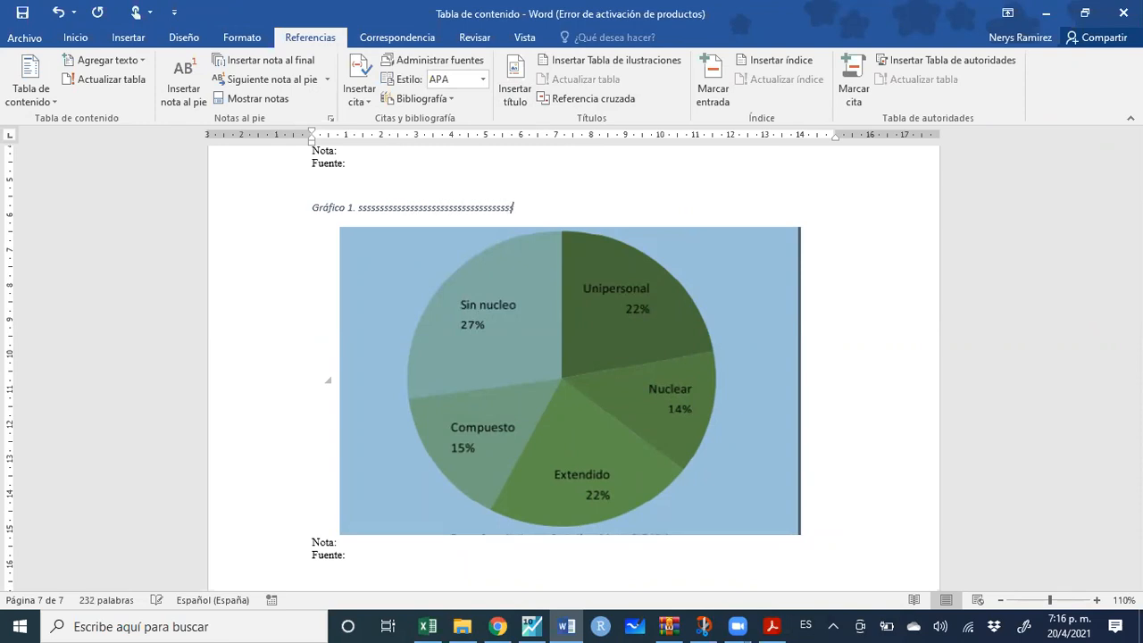
text(, )
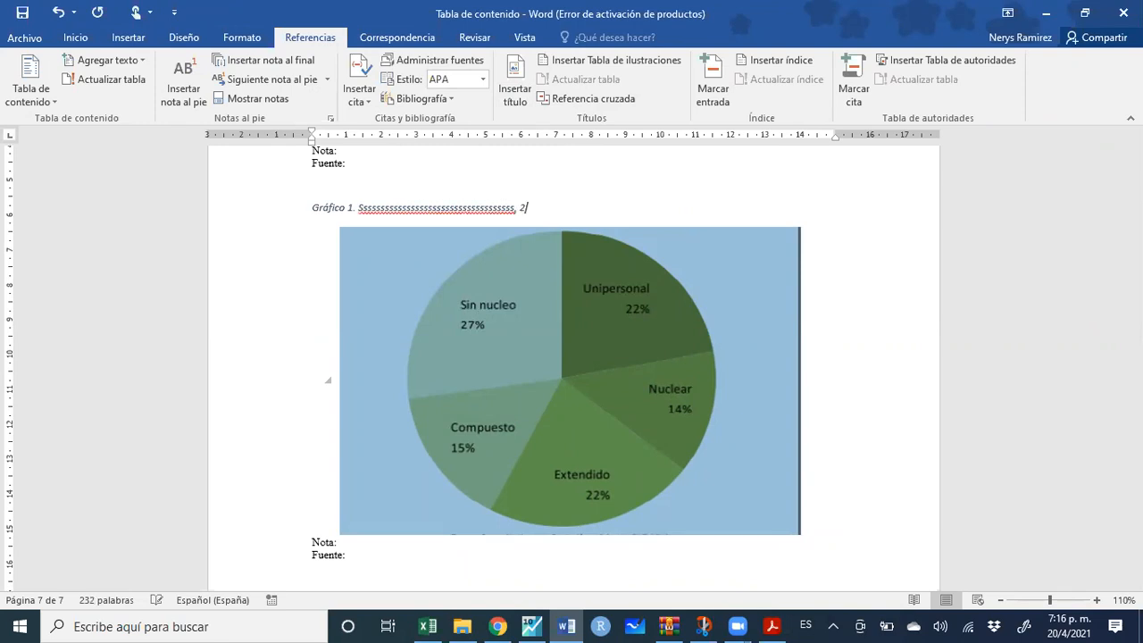
text(2018)
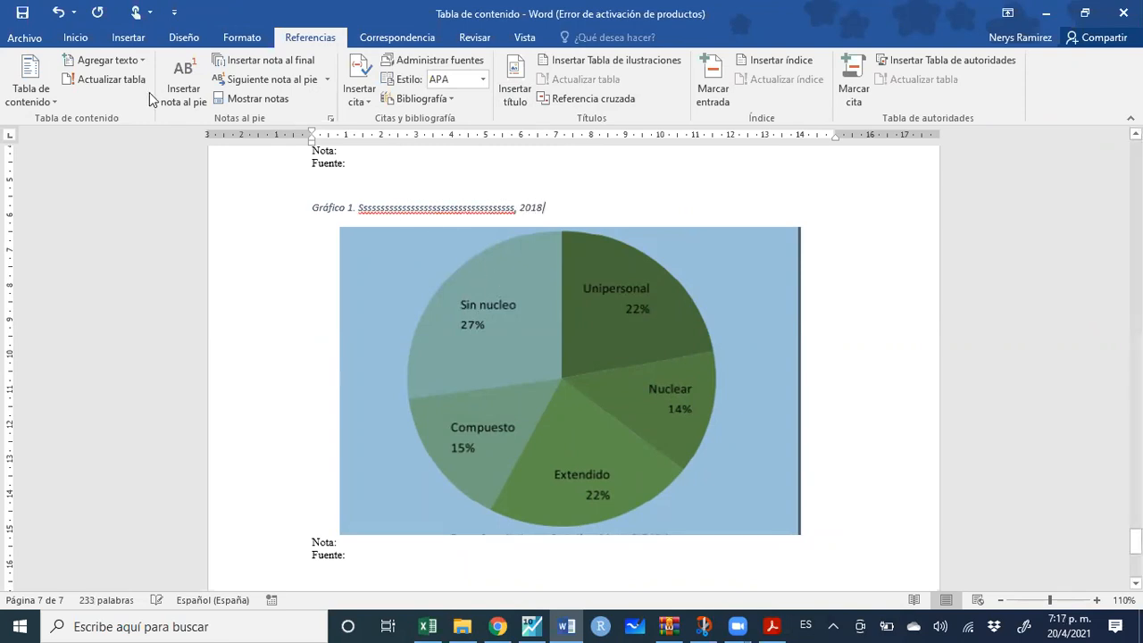
Centre the Gráfico 1 caption and copy the Tabla 2 caption's formatting onto it
click(79, 36)
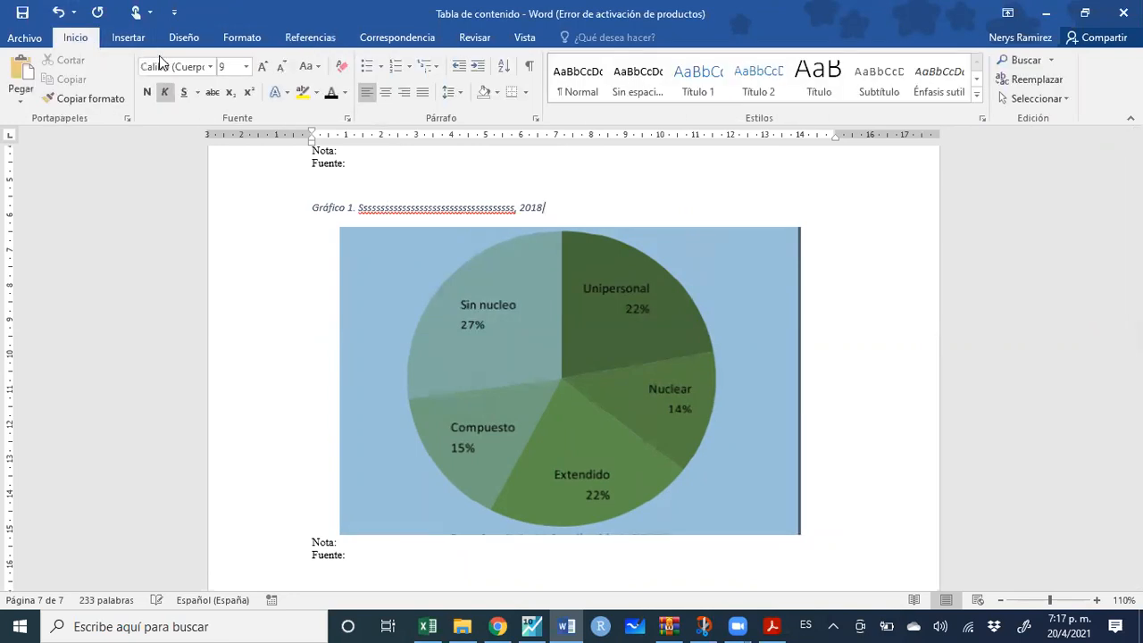
click(385, 93)
scroll(612, 273, up, 5)
click(541, 353)
click(87, 98)
drag(681, 551, 459, 543)
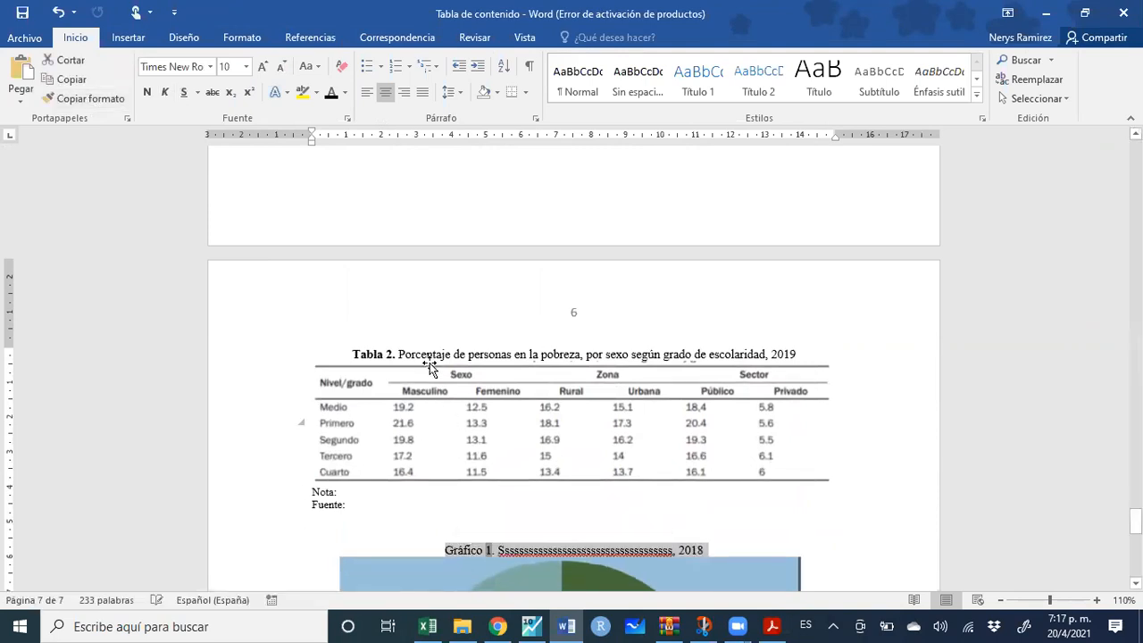
click(448, 551)
Make the 'Gráfico 1.' label bold
drag(445, 548, 497, 551)
click(504, 524)
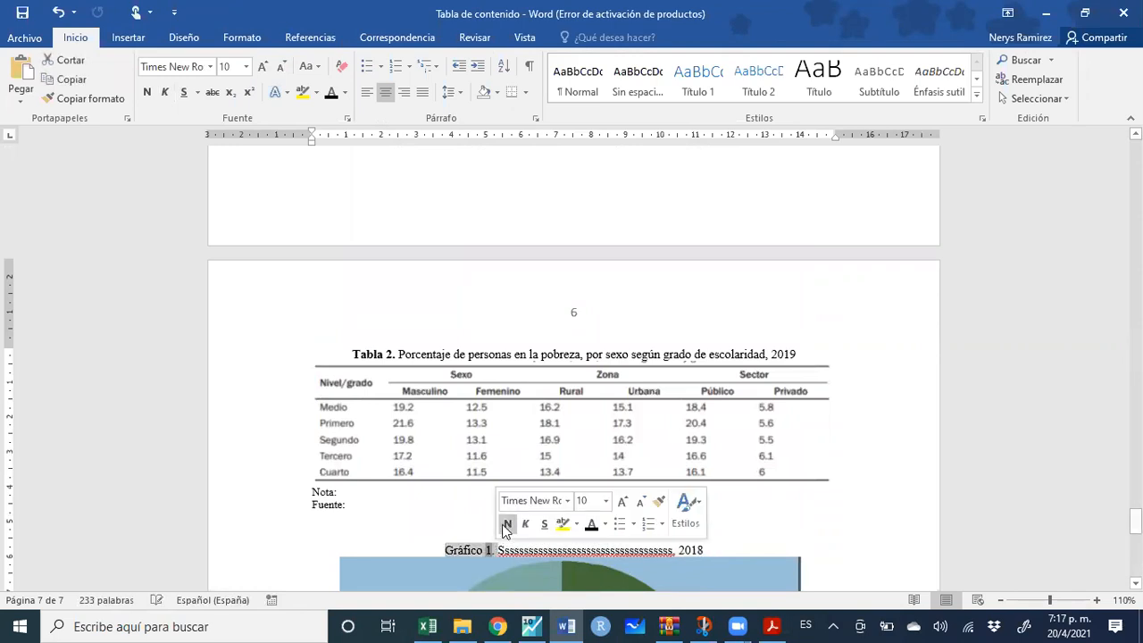
click(792, 530)
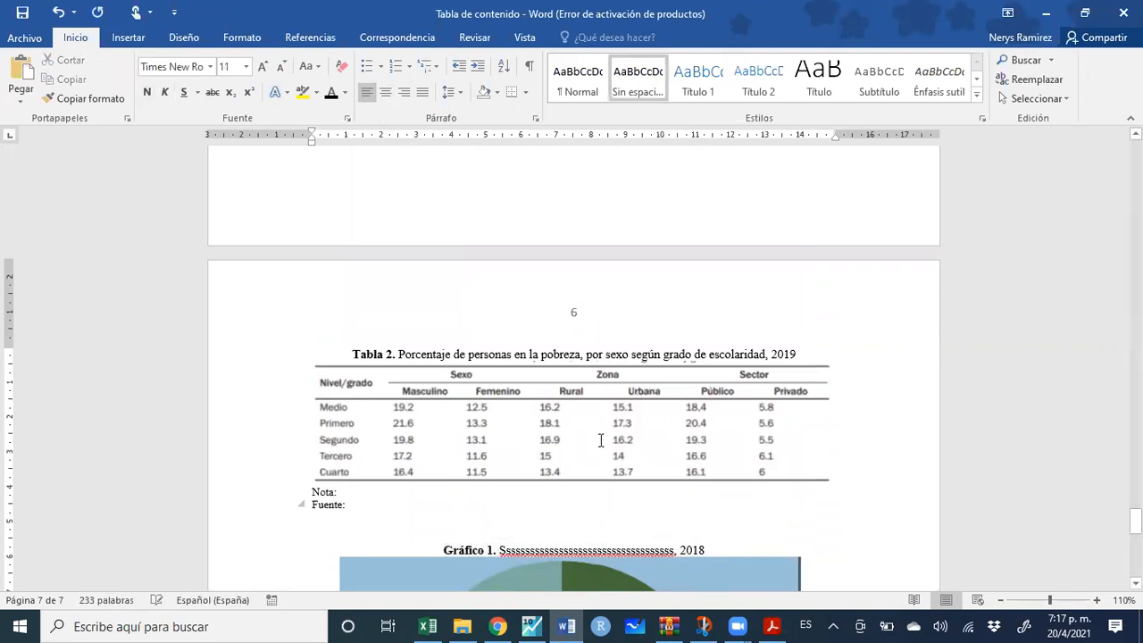
click(681, 549)
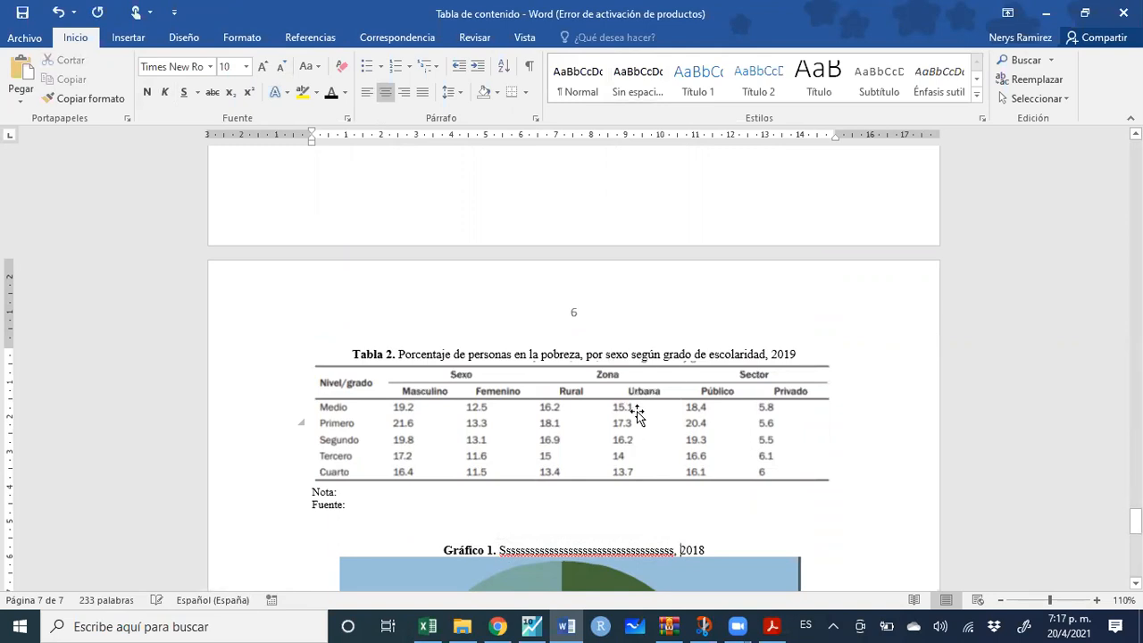
drag(1135, 520, 1135, 163)
Start a new page right after the table of contents
scroll(678, 370, down, 10)
scroll(676, 383, down, 3)
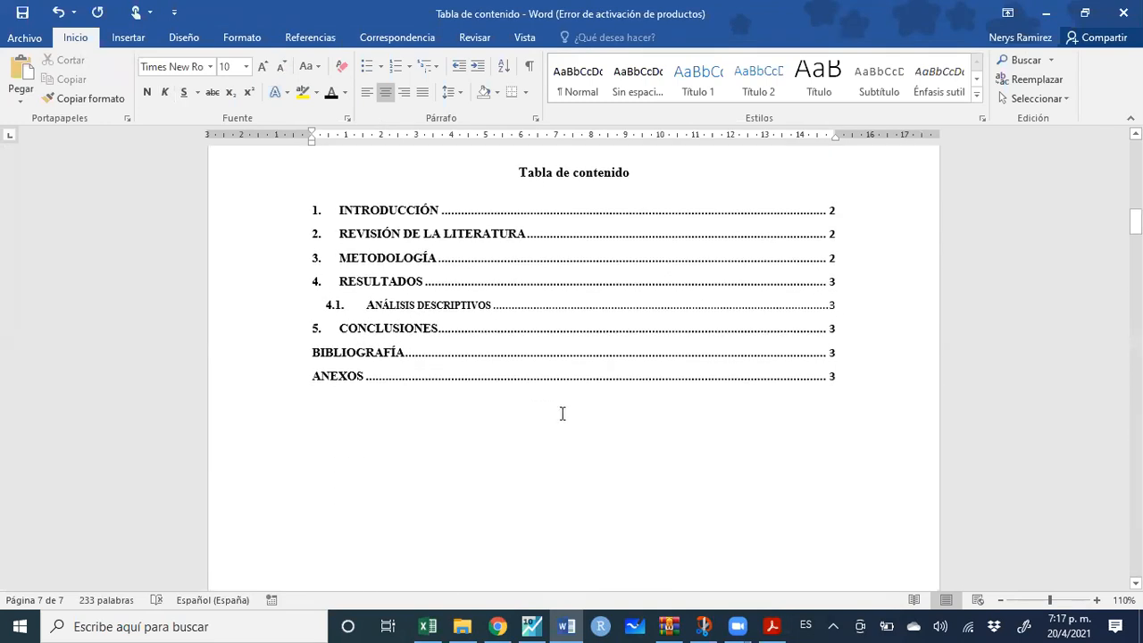
click(533, 433)
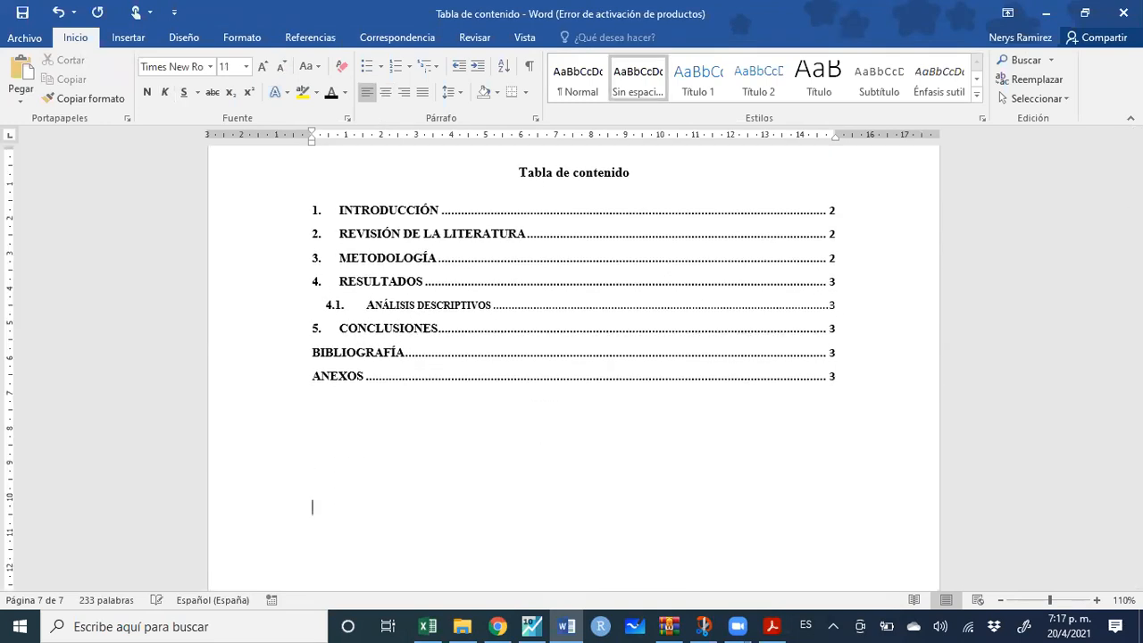
key(ctrl+Return)
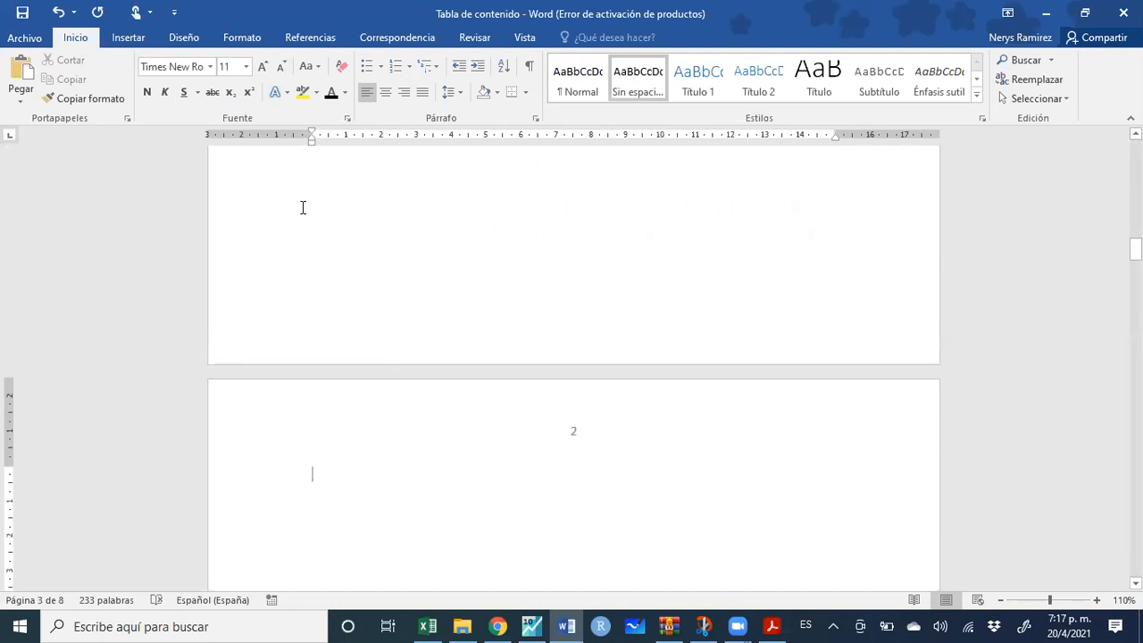
Insert a Formal-format table of figures for the Tabla label, leaving a blank line above it
click(307, 40)
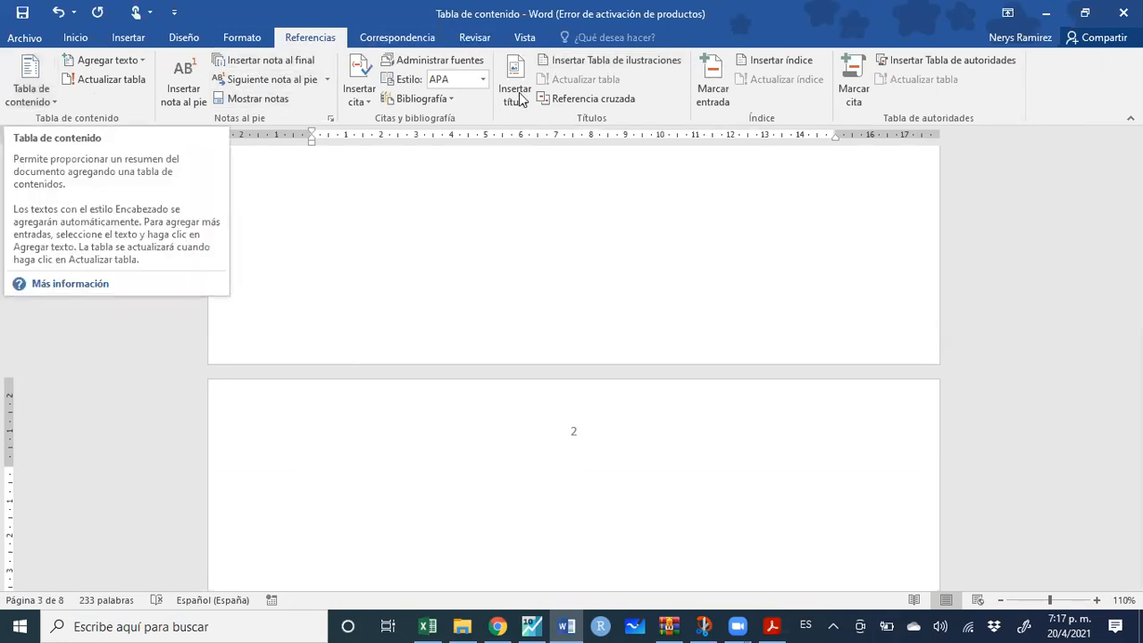
click(593, 61)
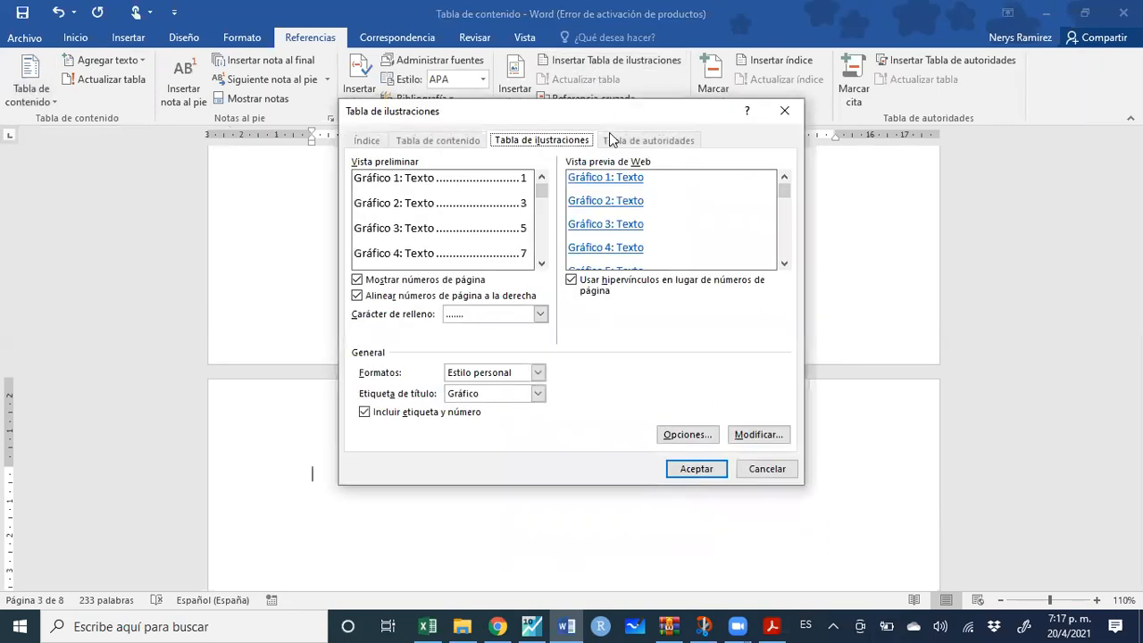
click(537, 394)
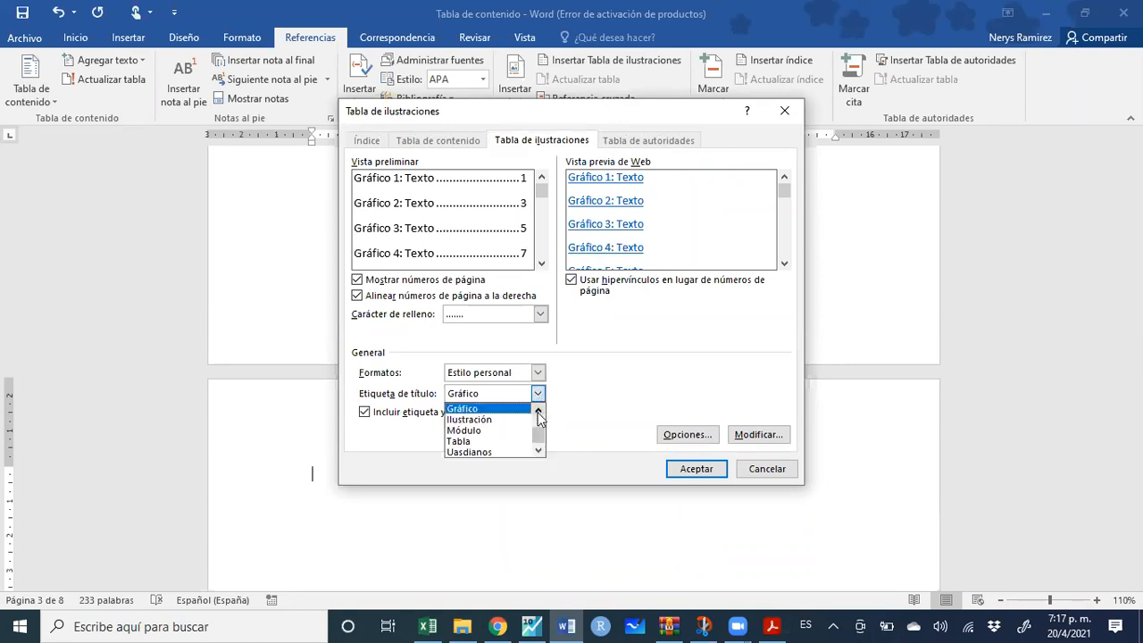
click(500, 439)
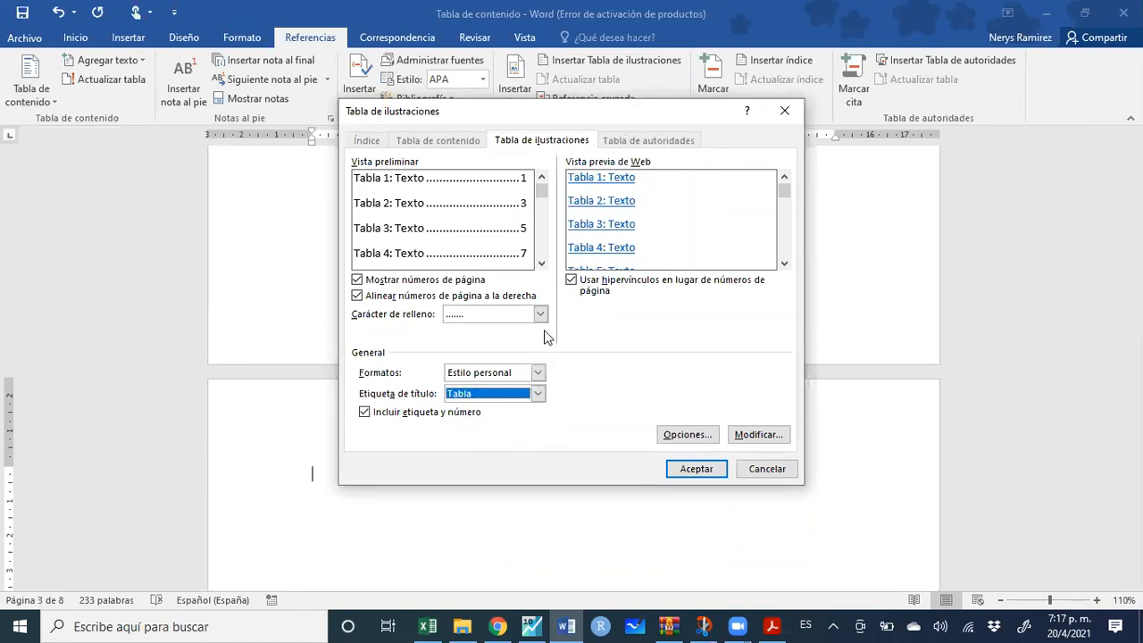
click(538, 372)
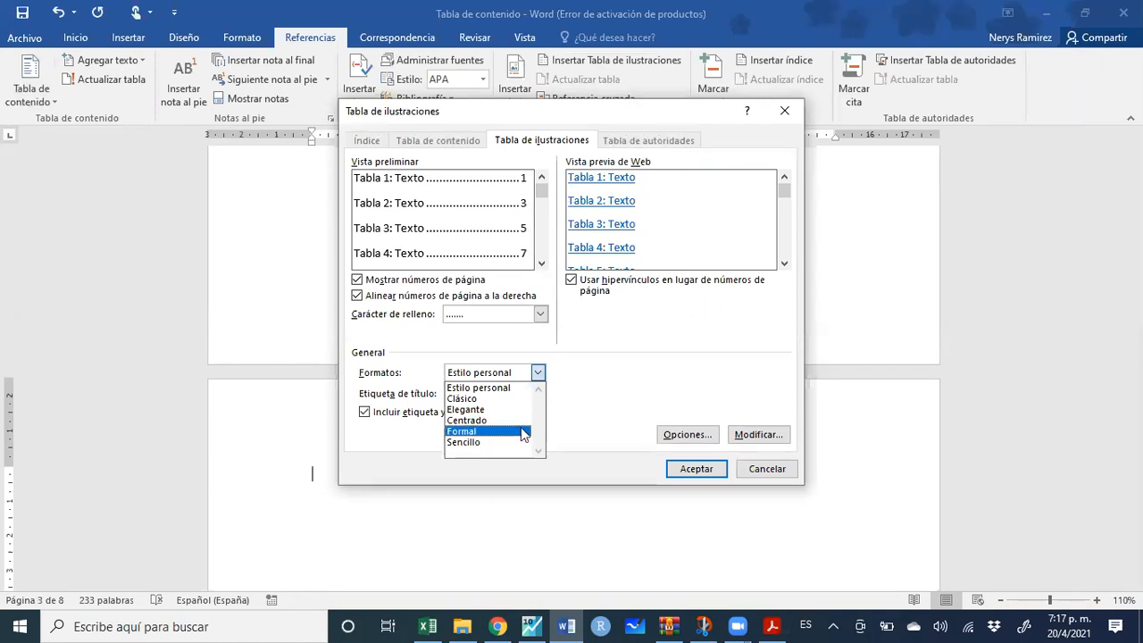
click(522, 437)
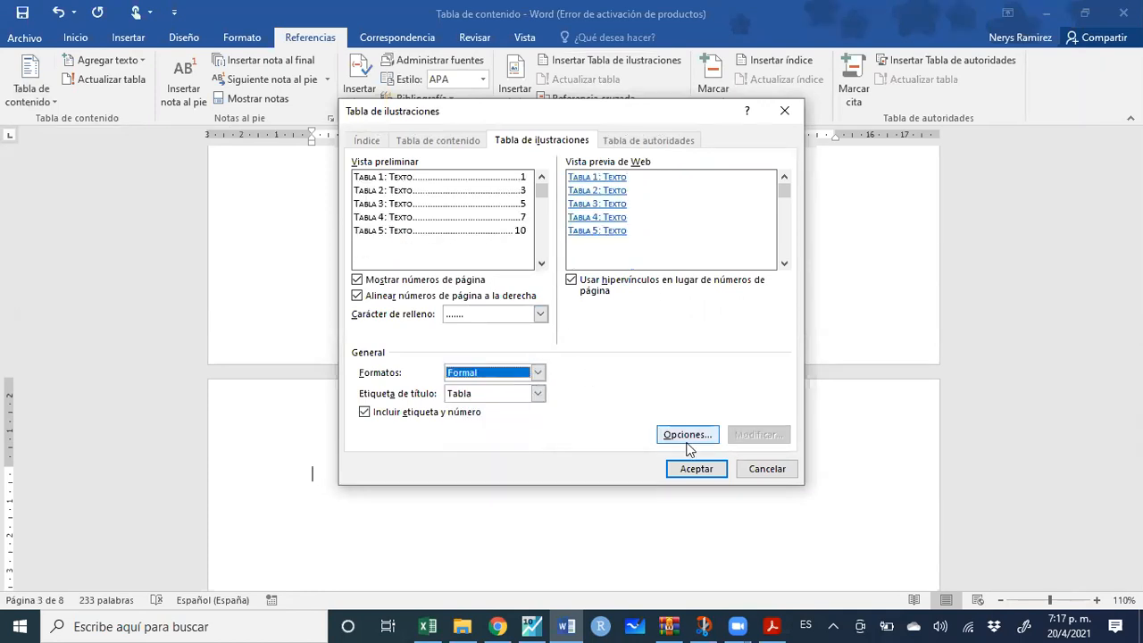
click(700, 473)
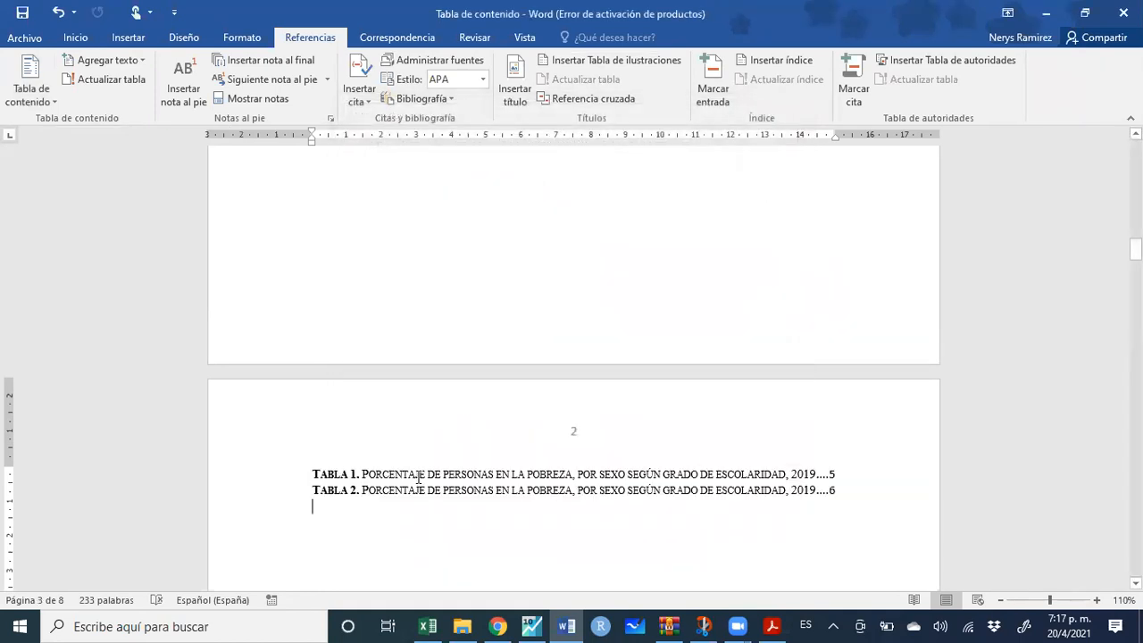
click(295, 316)
click(334, 311)
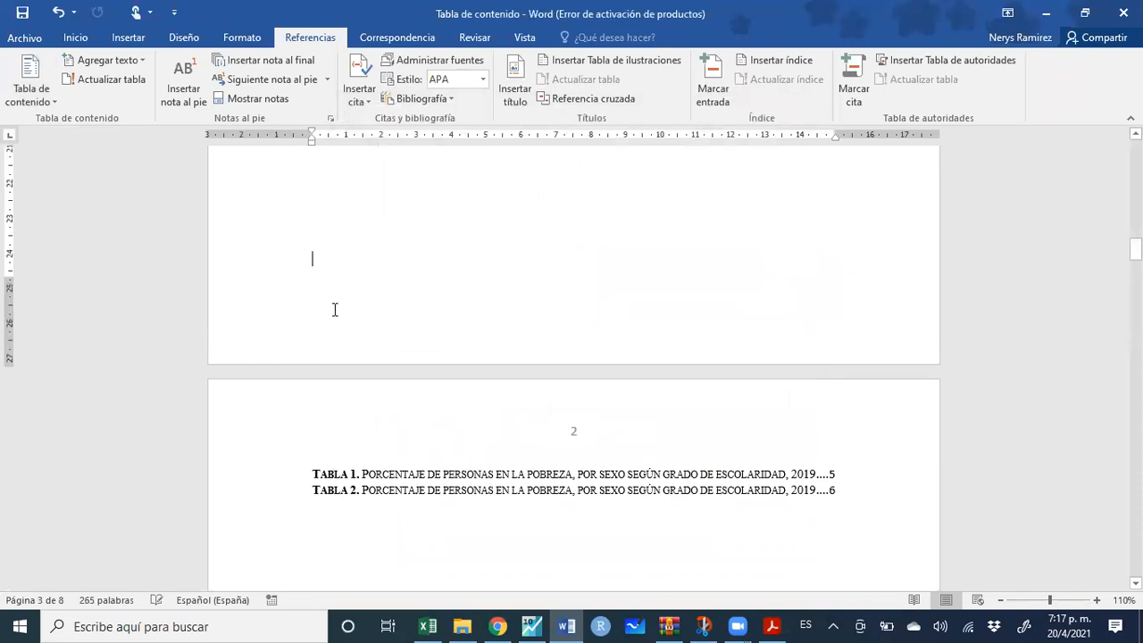
key(Return)
Head the tables list 'Índice de tabla', correcting the spelling of Índice
text(INdice)
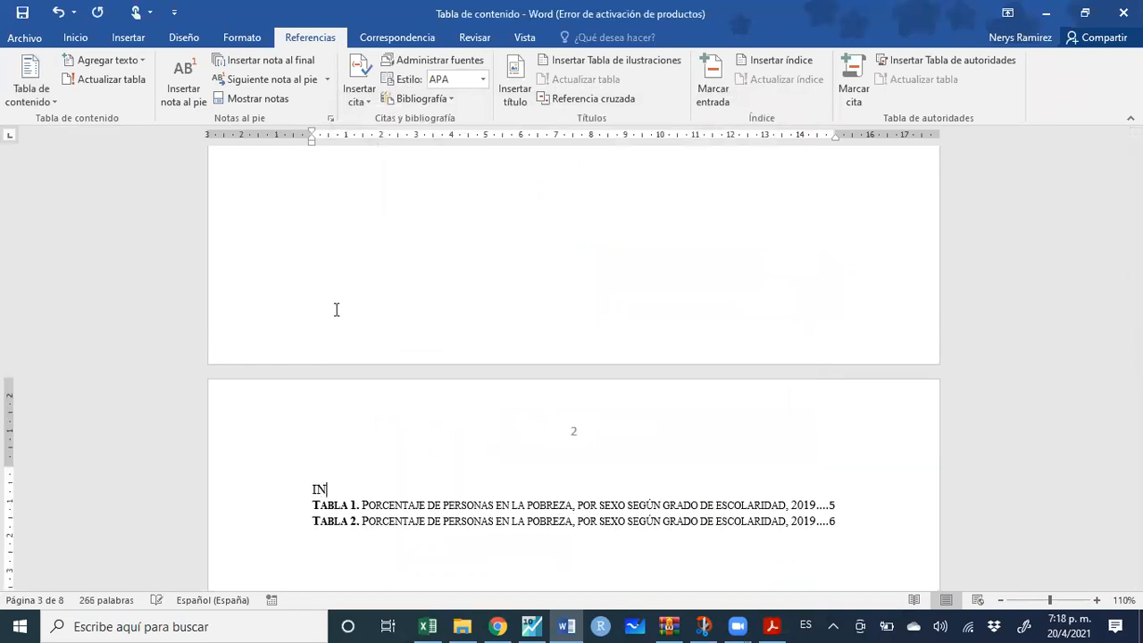
key(BackSpace)
key(BackSpace)
key(BackSpace)
key(BackSpace)
text(ndice de tabla)
key(Return)
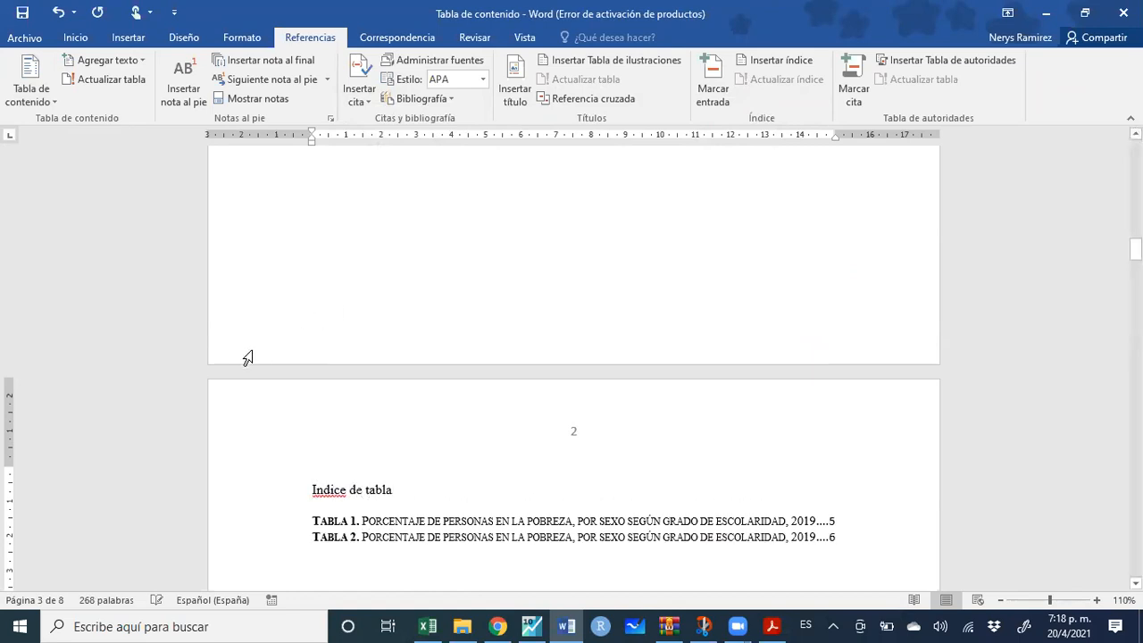
right_click(330, 491)
click(223, 323)
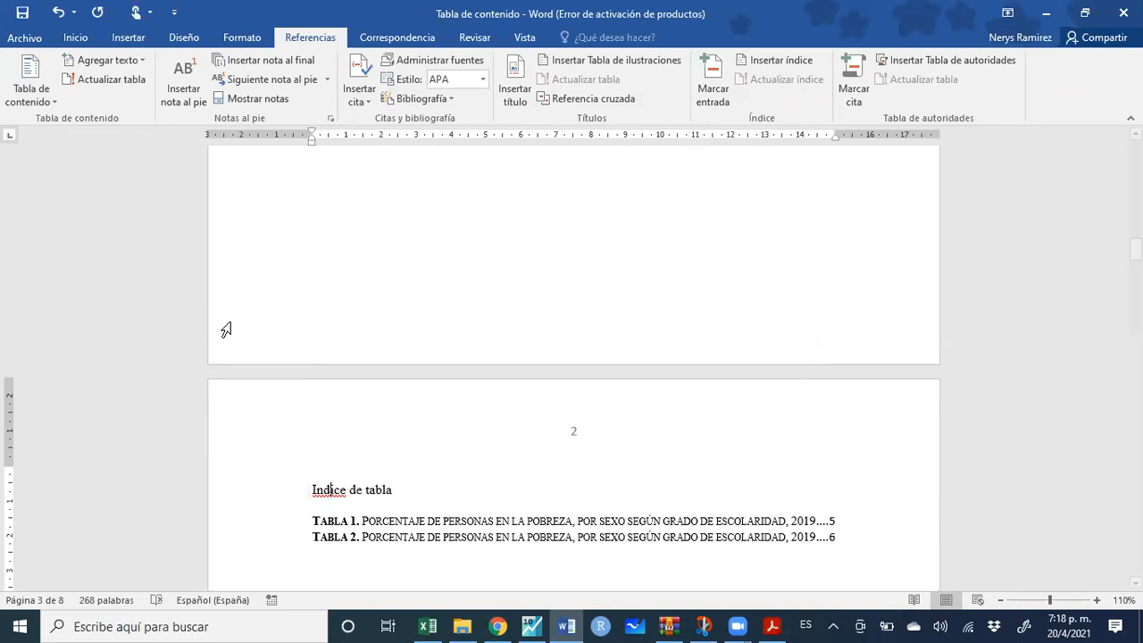
Insert a table of figures for the Gráfico label below the tables list
drag(846, 534, 296, 488)
click(375, 560)
key(Return)
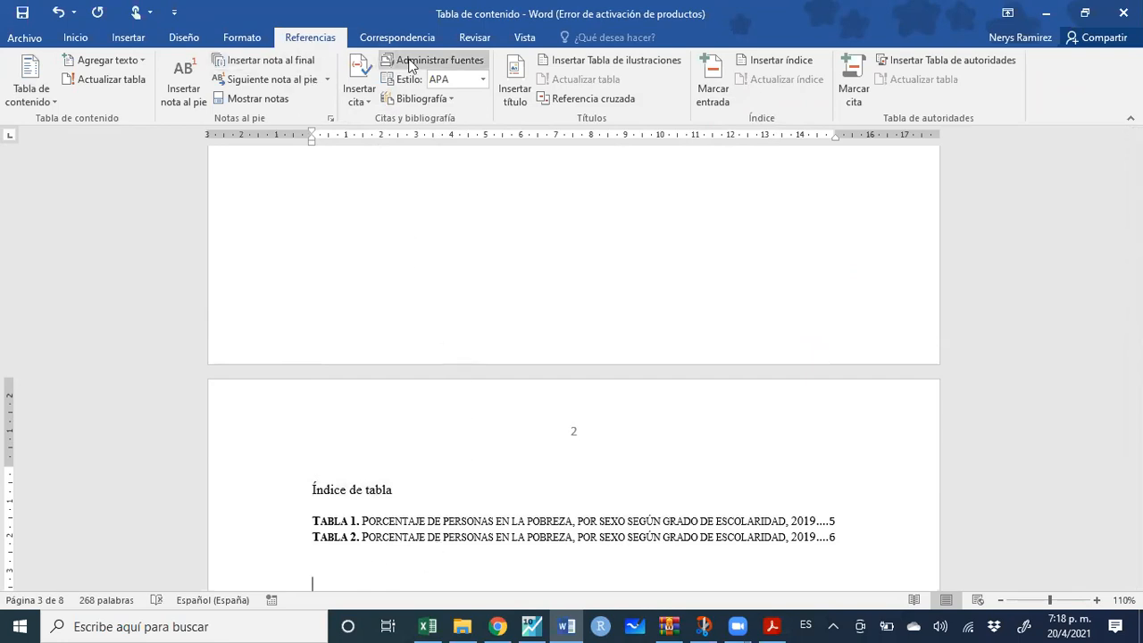
click(567, 62)
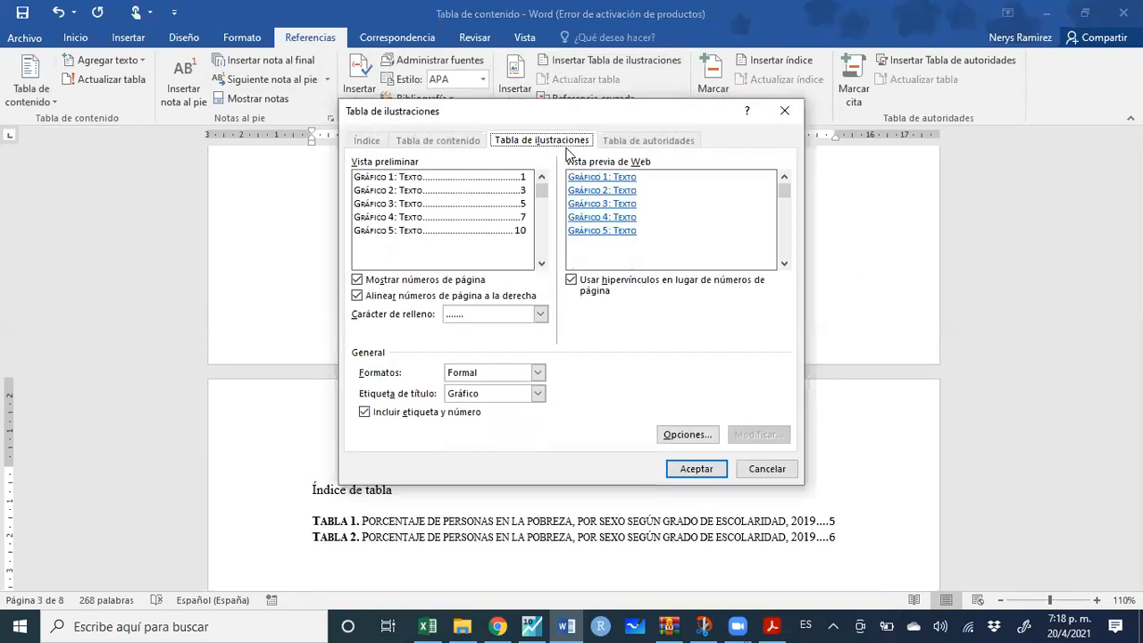
click(537, 394)
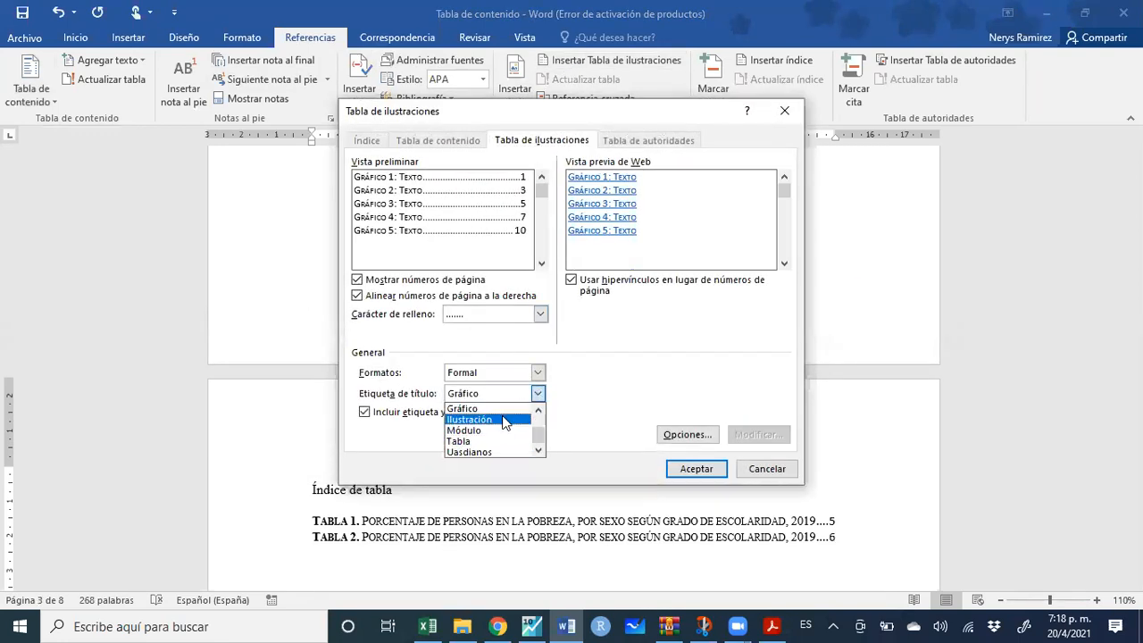
click(502, 408)
click(695, 469)
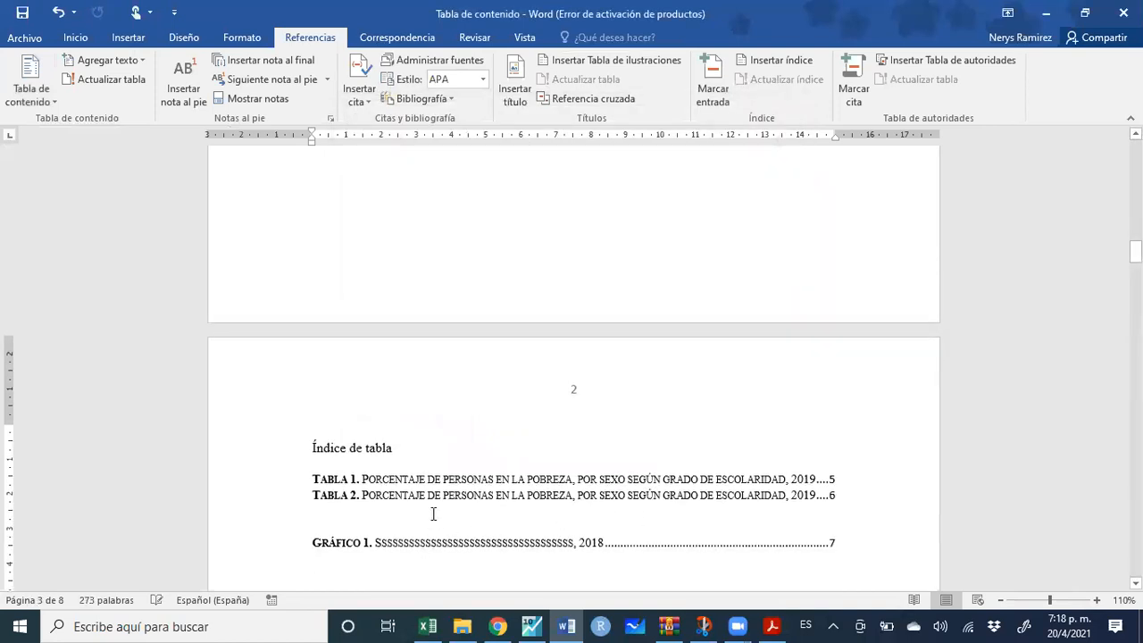
Title the charts list 'Índice de gráficos', fixing the accents on Índice and gráficos
key(Return)
text(Indi)
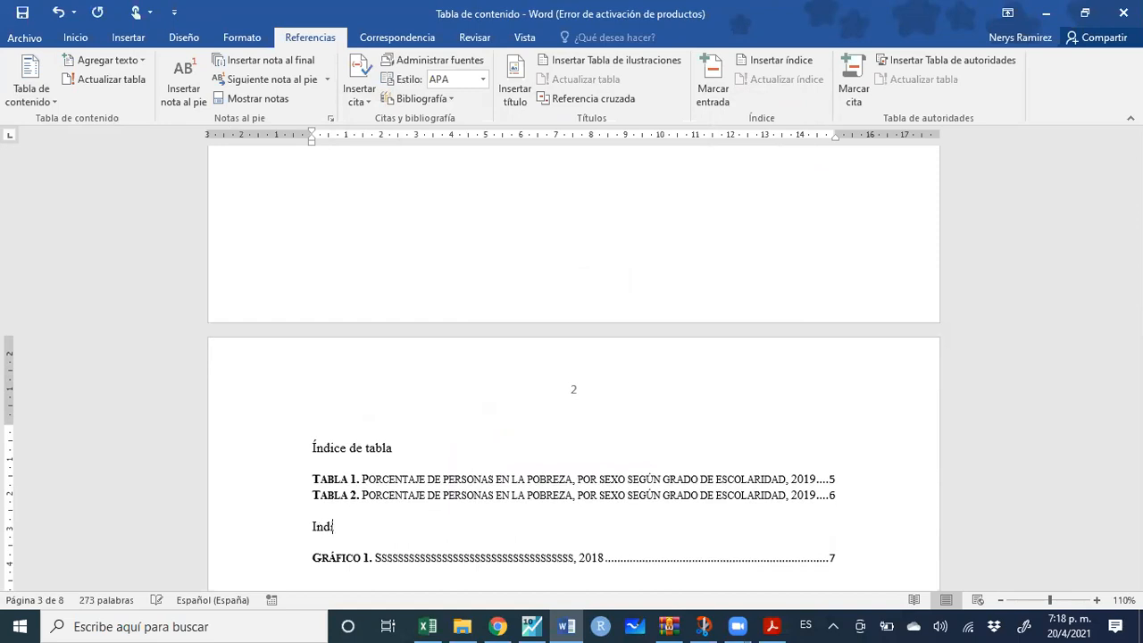
text(ce de graficos)
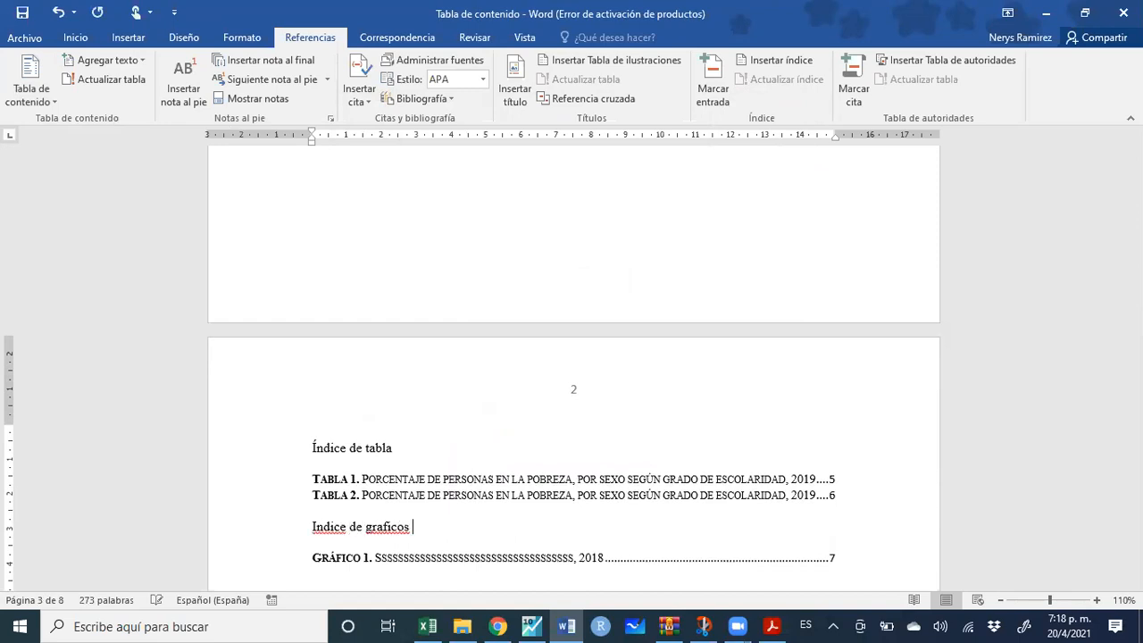
right_click(319, 534)
click(236, 361)
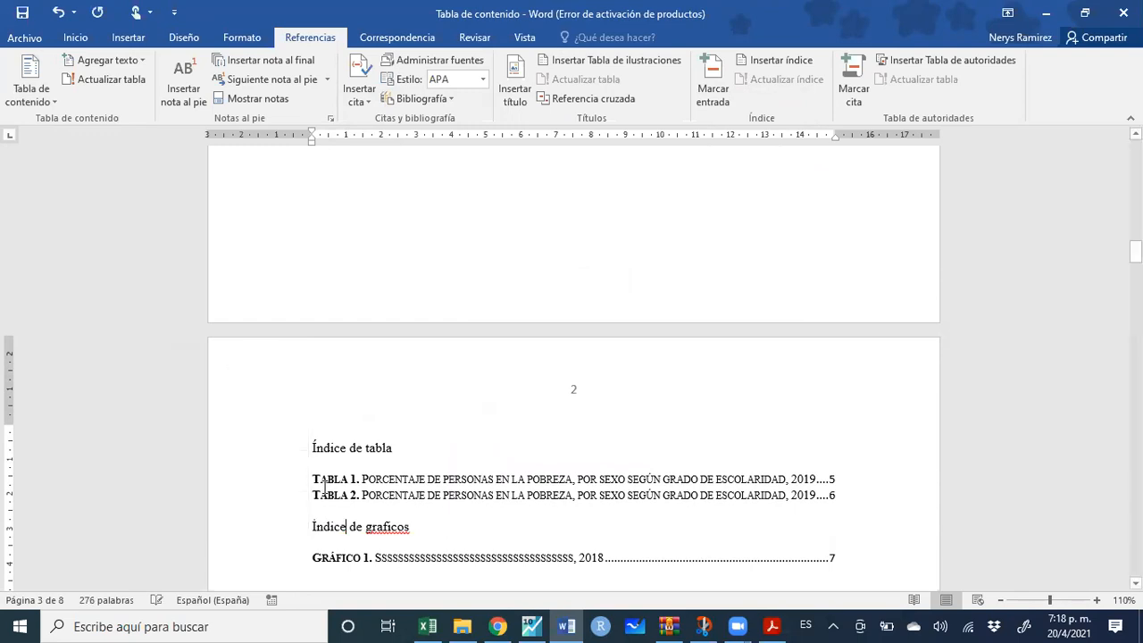
right_click(381, 533)
click(321, 360)
drag(1135, 251, 1135, 531)
Below the Tabla 2 source line, type a sentence starting 'Según' followed by an author's name
scroll(637, 379, up, 5)
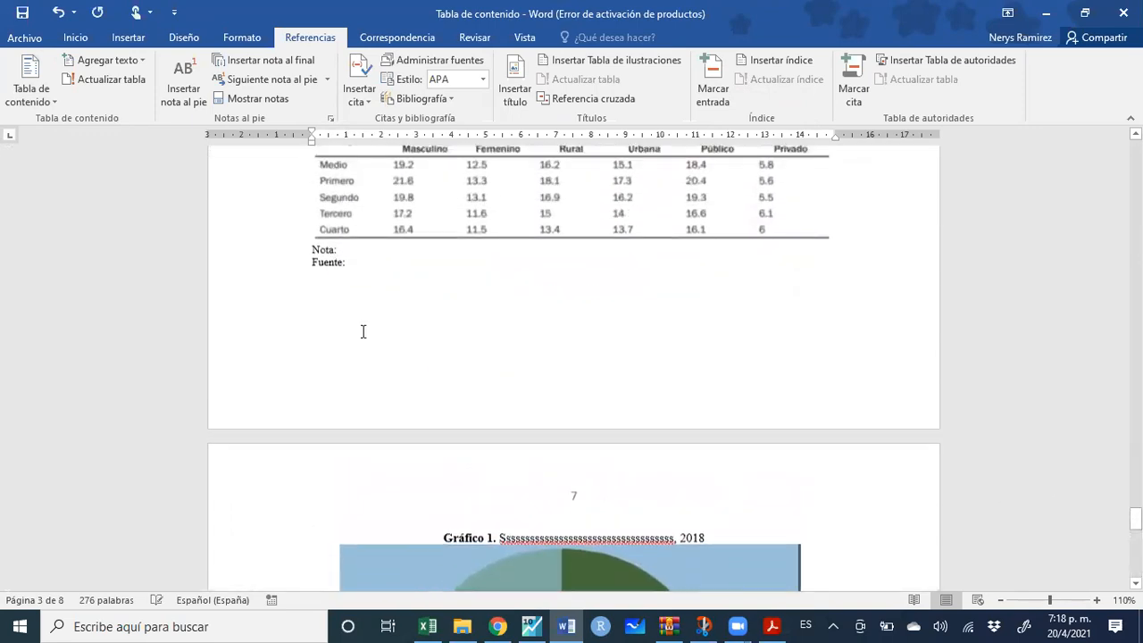
click(343, 317)
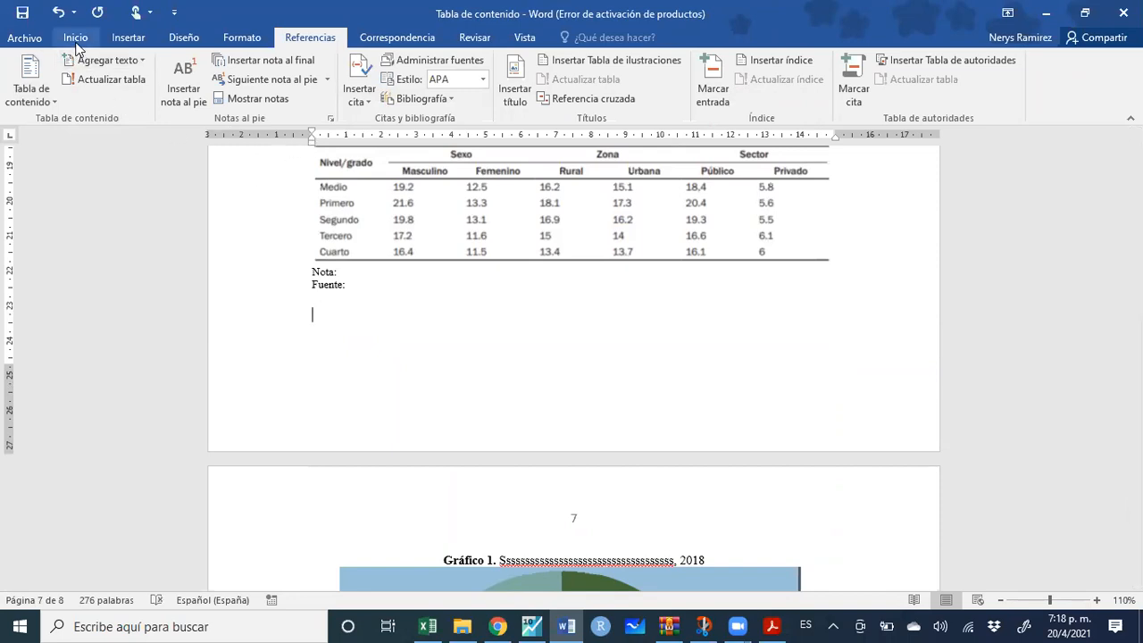
text(Según Denni)
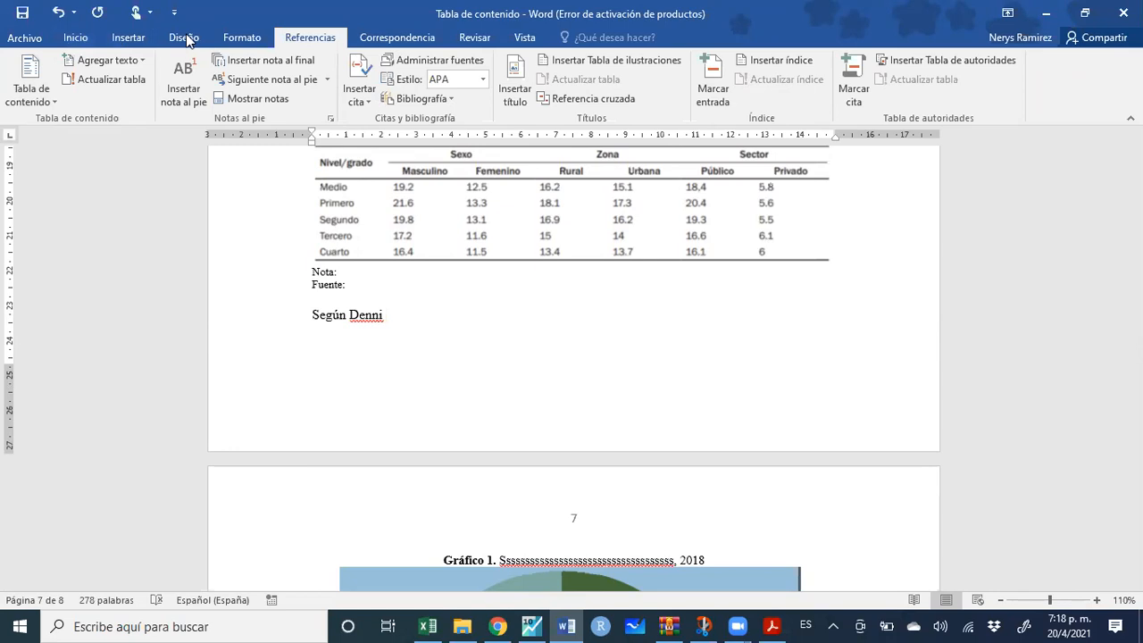
From the Insertar cita menu, choose Agregar nueva fuente
click(356, 103)
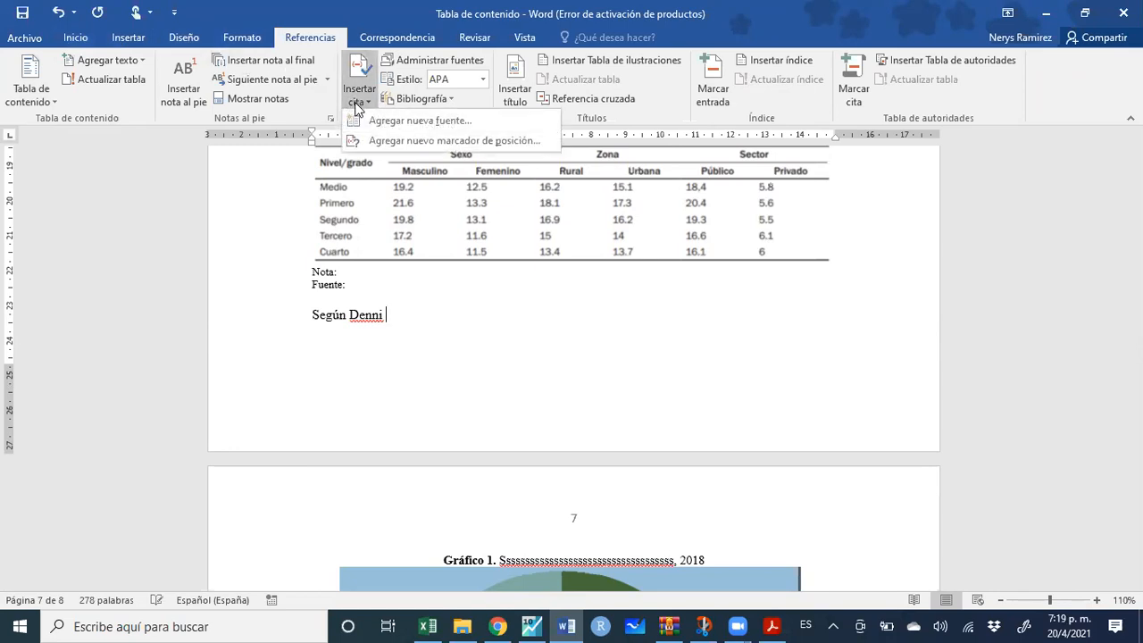
click(358, 106)
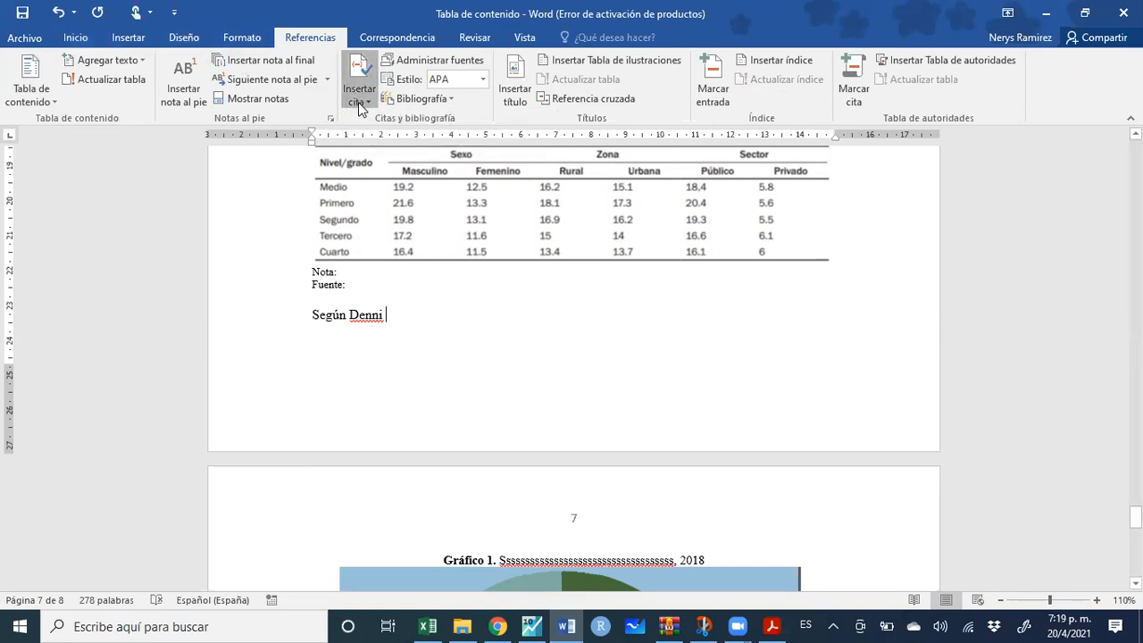
click(358, 106)
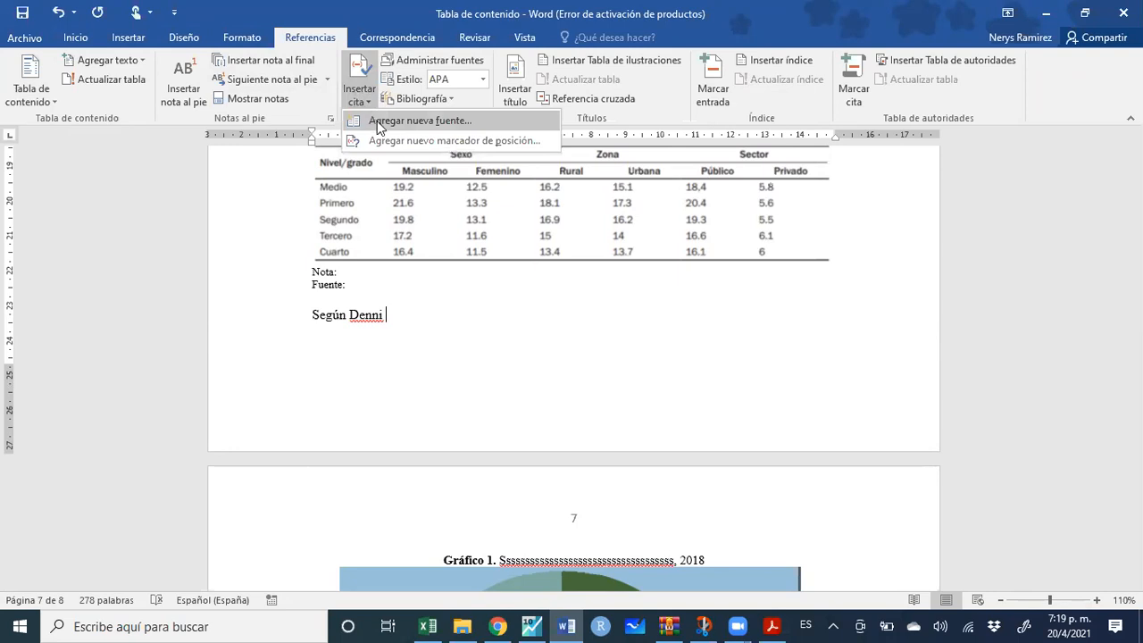
click(377, 123)
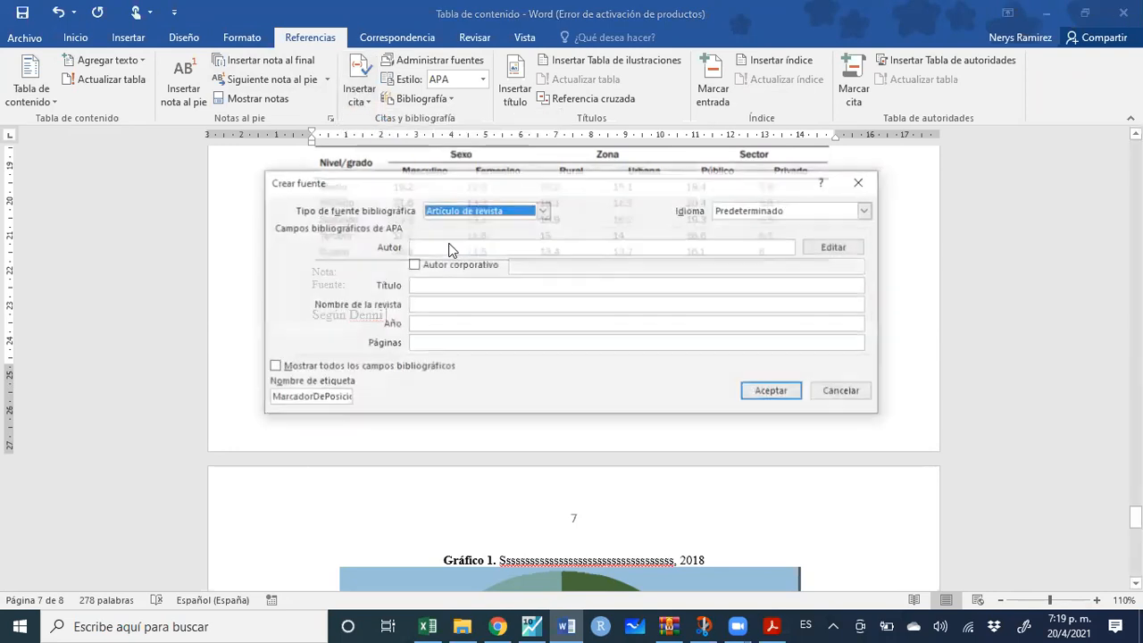
Create a two-author journal article source 'El arroz' in UASD, 2021, and insert its APA citation
click(454, 247)
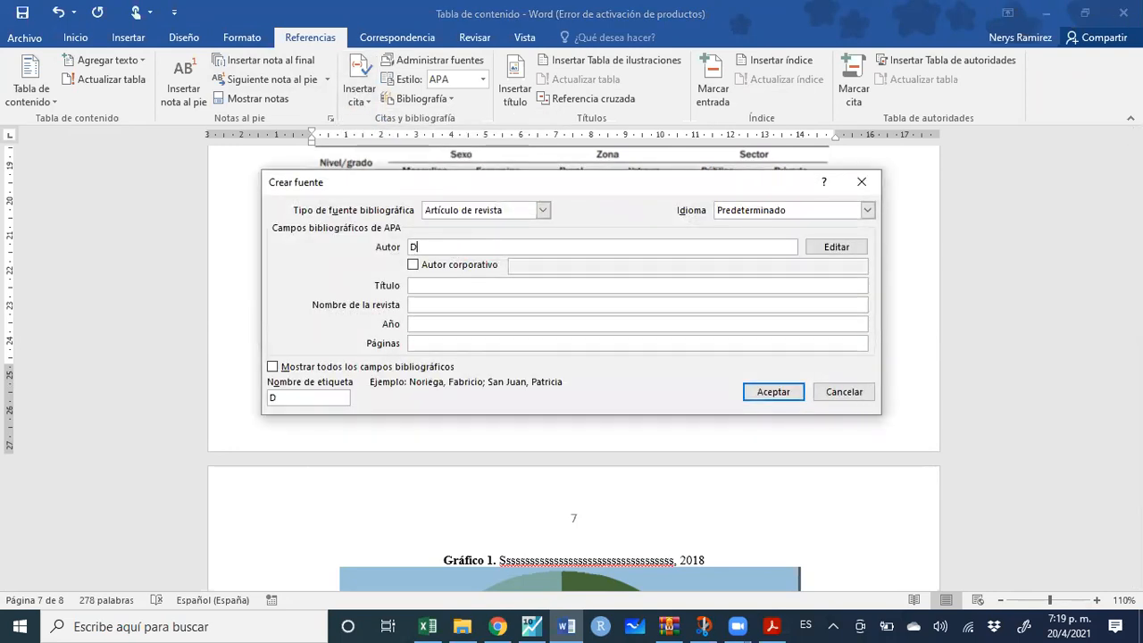
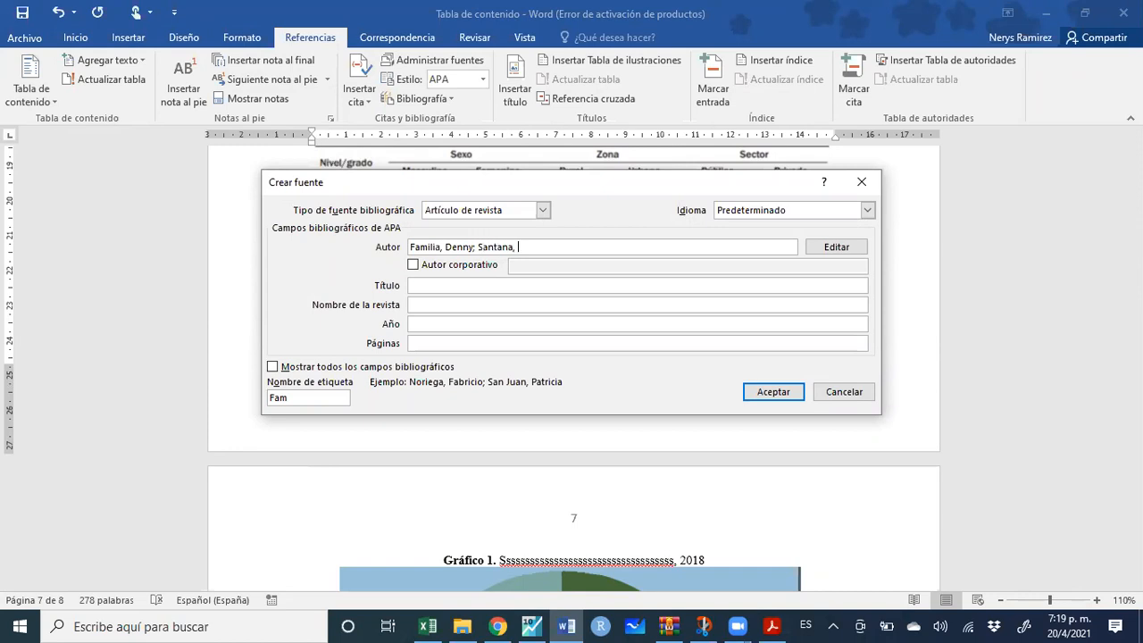
text(.)
key(Tab)
key(Tab)
key(Tab)
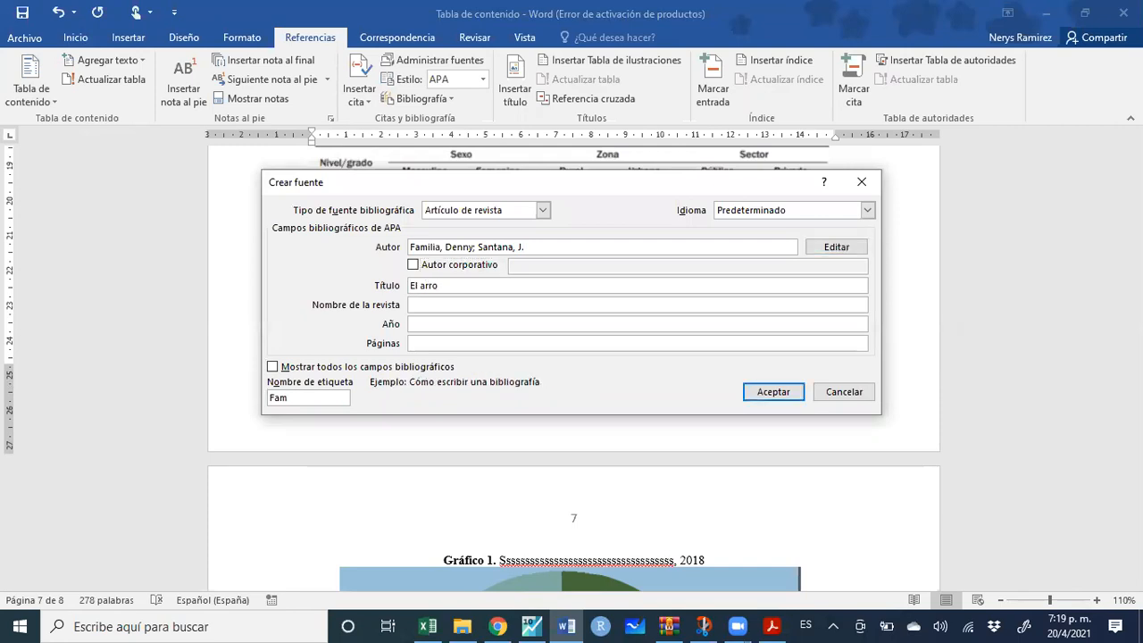
key(Tab)
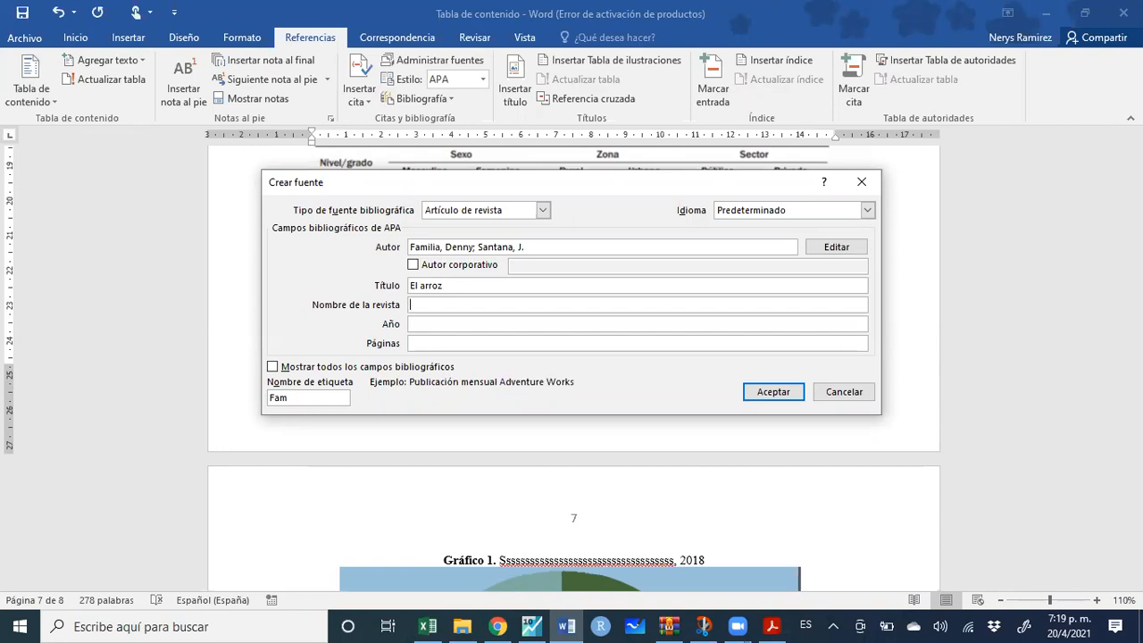
key(Tab)
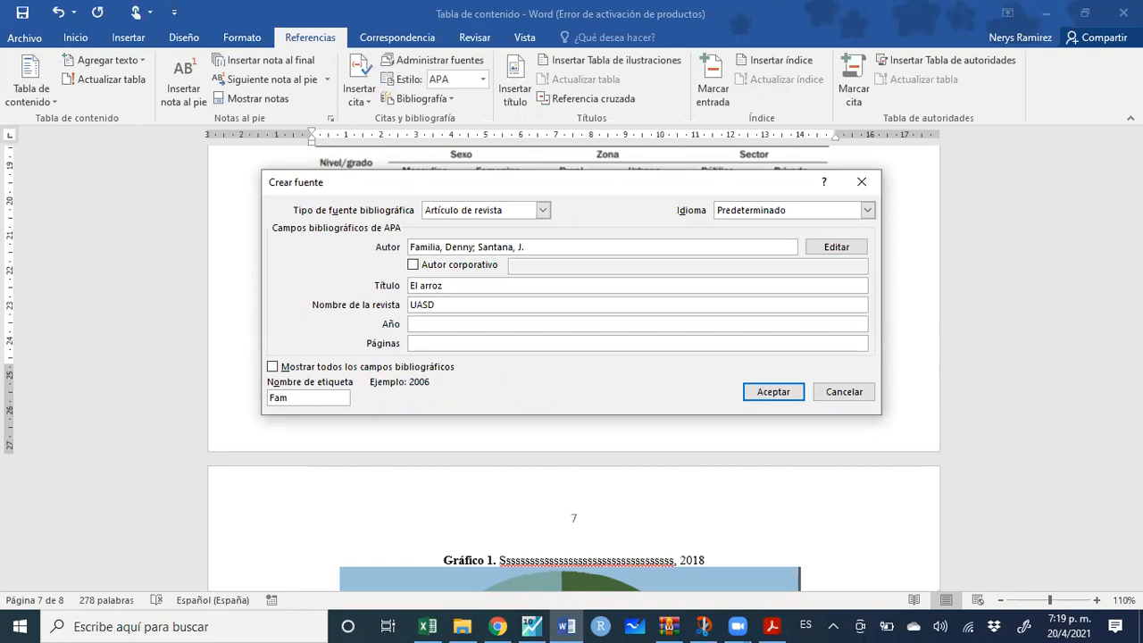
text(2021)
click(765, 398)
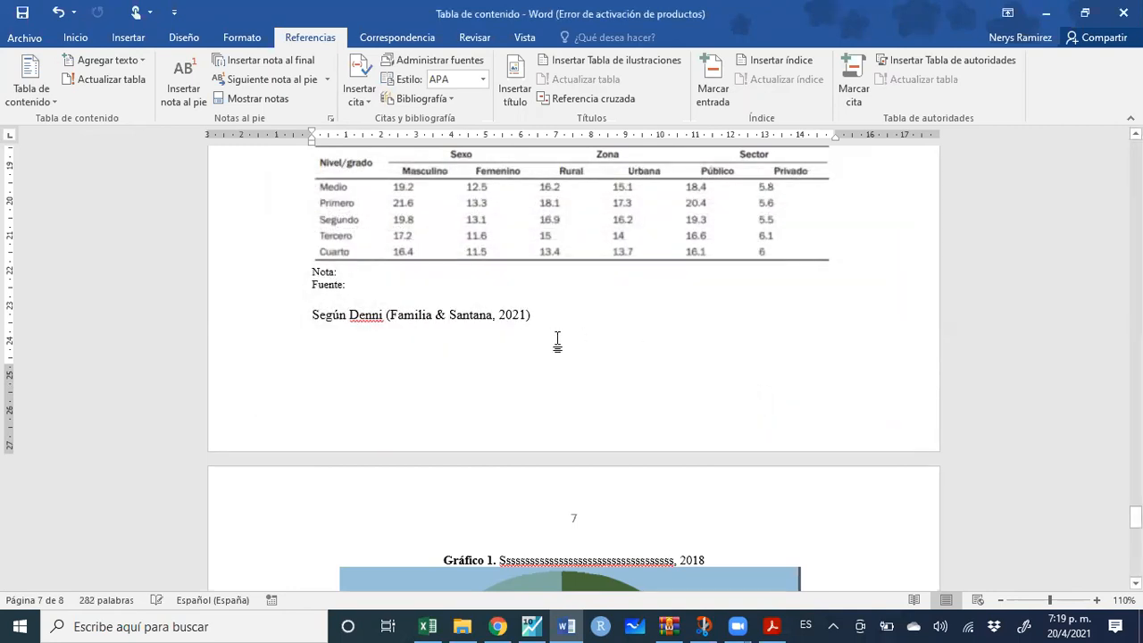
Reword the sentence to 'Según los autores' followed by both authors' surnames
double_click(368, 314)
text(la)
key(BackSpace)
text(os autores )
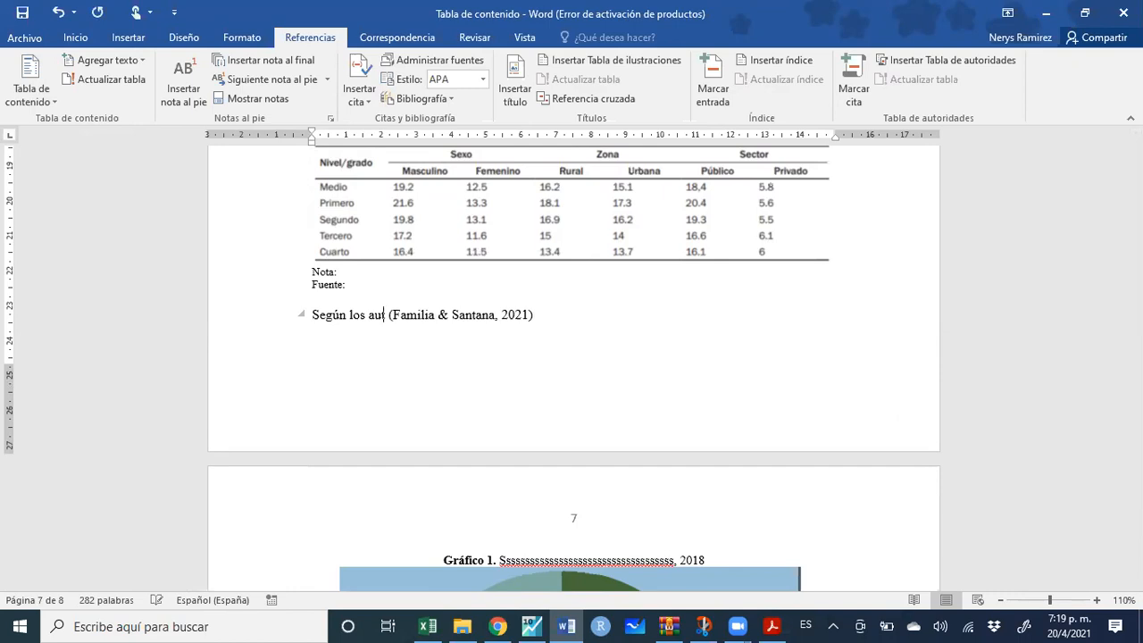
text(Familia )
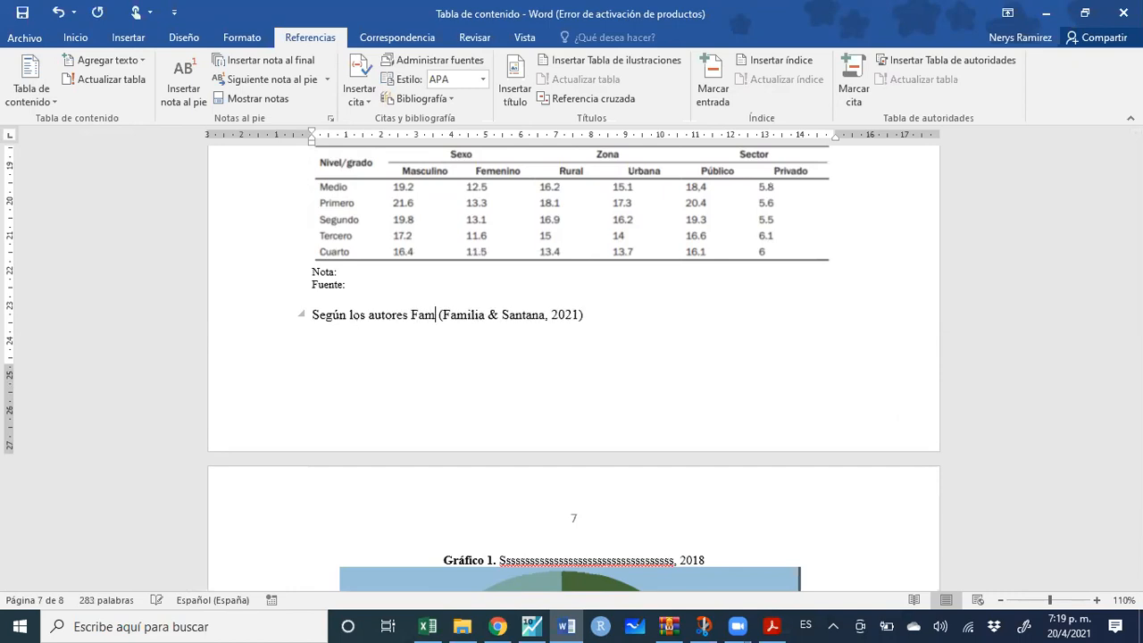
text(y Santana)
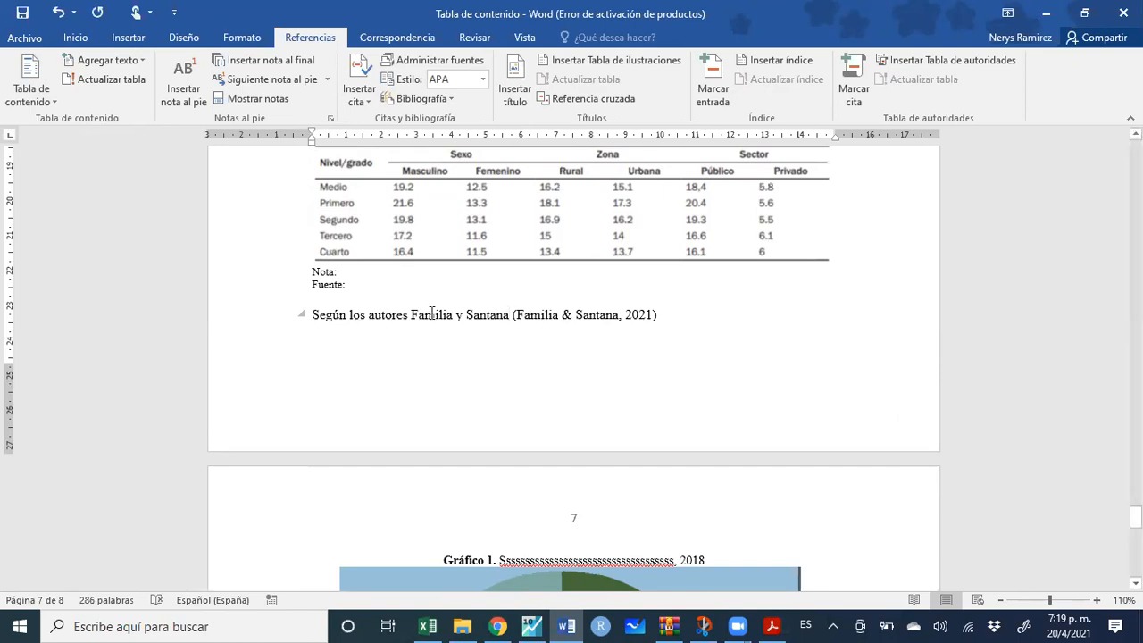
Edit the citation to page 12, suppressing author and title so it reads (2021, pág. 12)
click(547, 313)
click(666, 316)
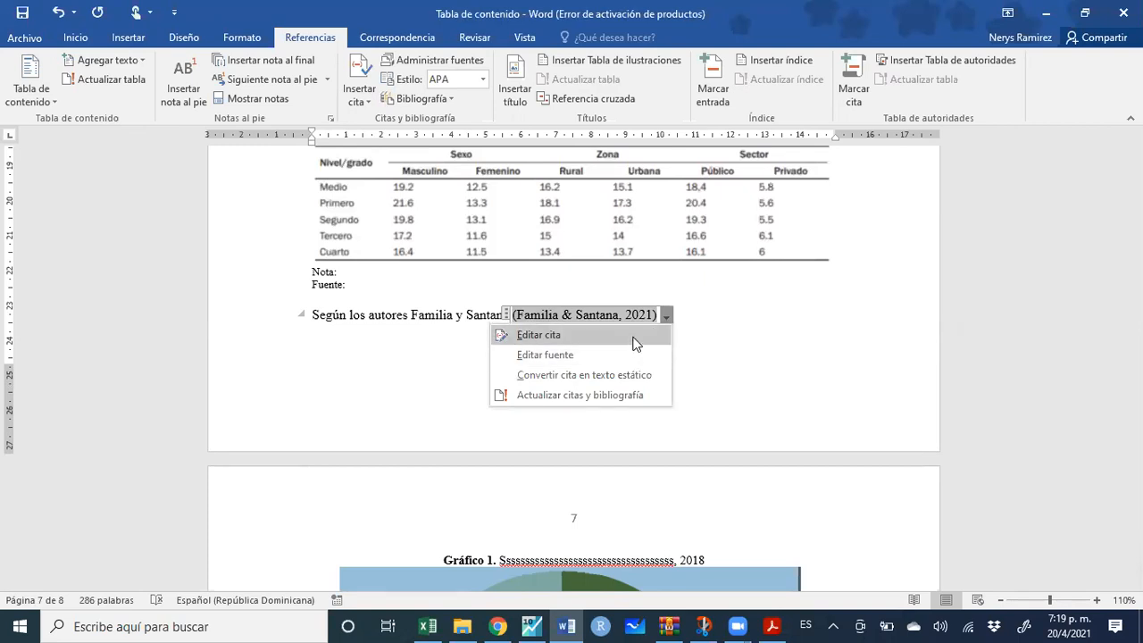
click(668, 315)
click(668, 314)
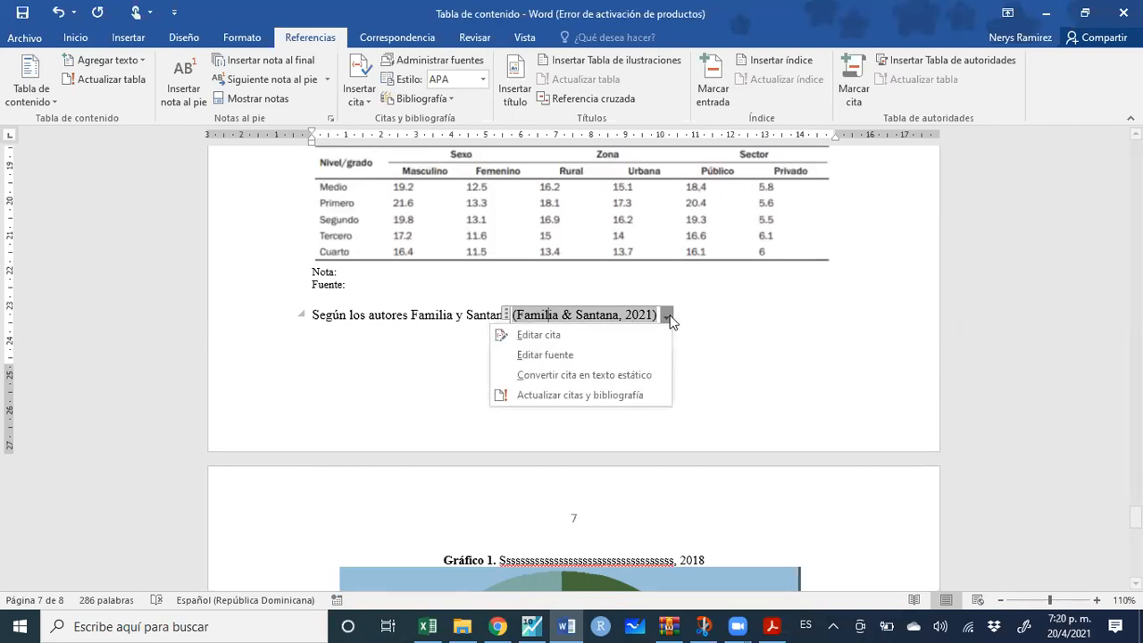
click(636, 334)
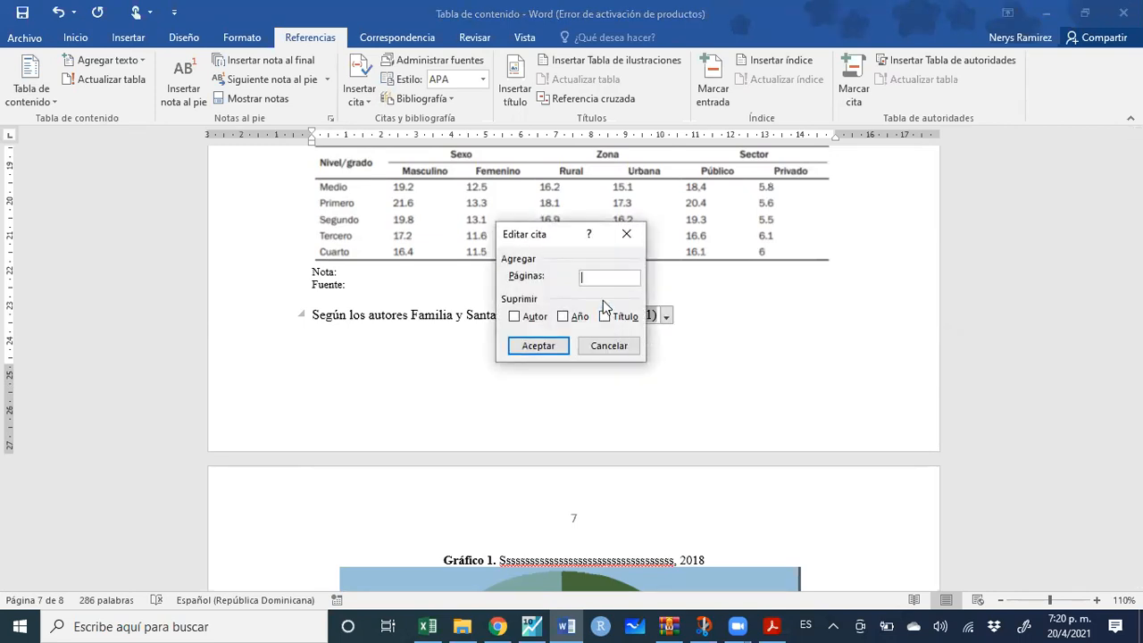
text(12)
click(514, 318)
click(604, 316)
click(538, 345)
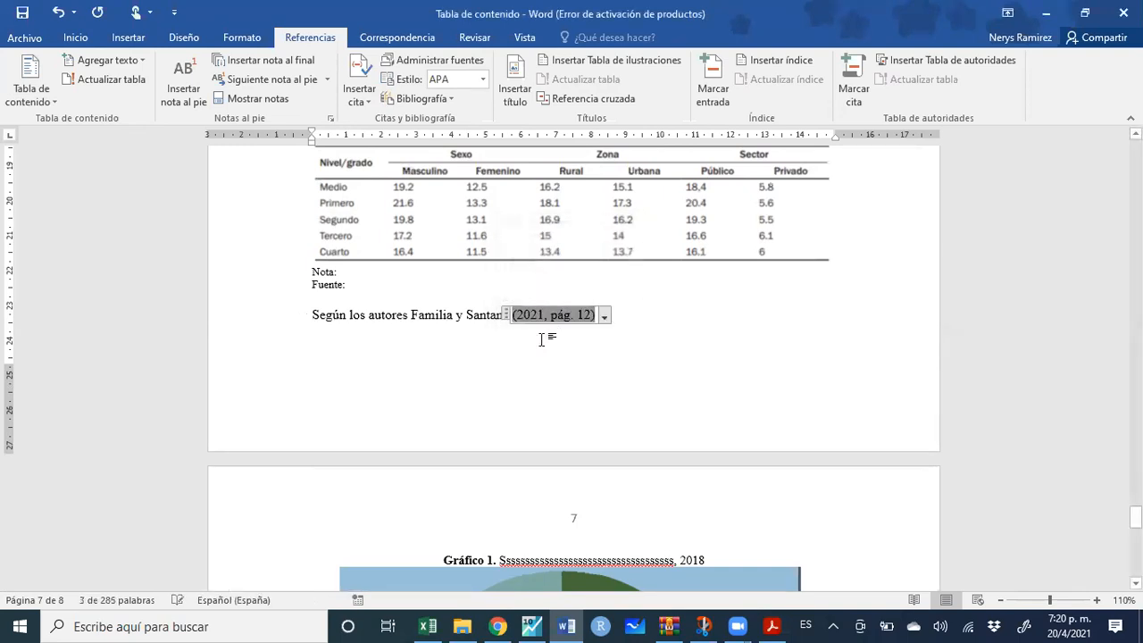
click(636, 318)
scroll(634, 324, down, 1)
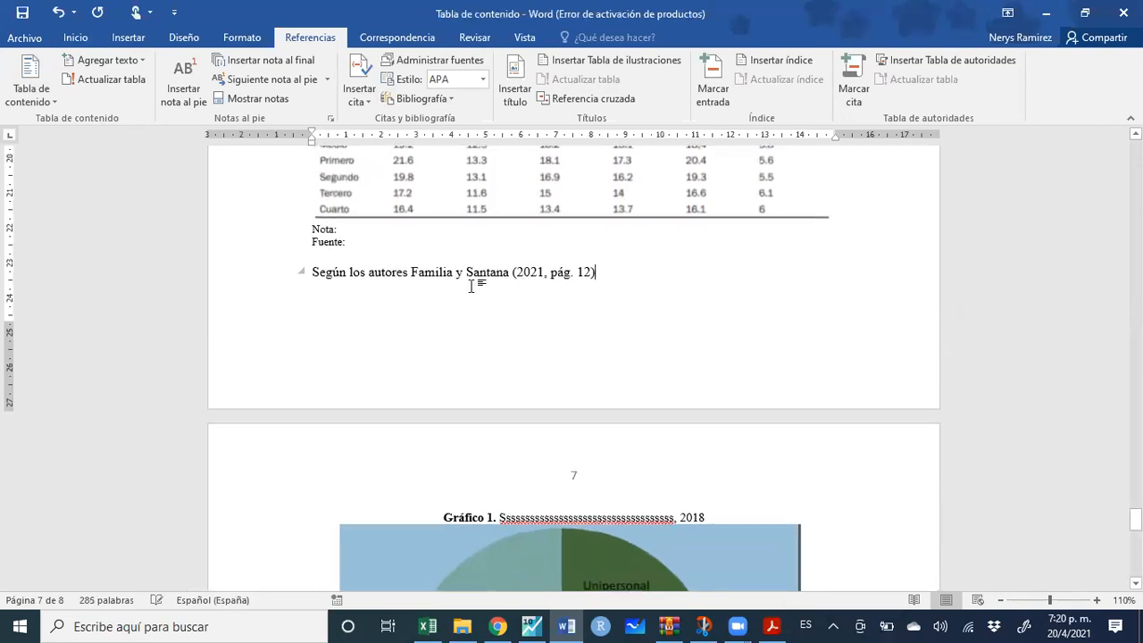
Insert the built-in Bibliografía block below the Bibliografía heading and delete the old duplicate heading
scroll(514, 282, down, 1)
scroll(511, 284, down, 12)
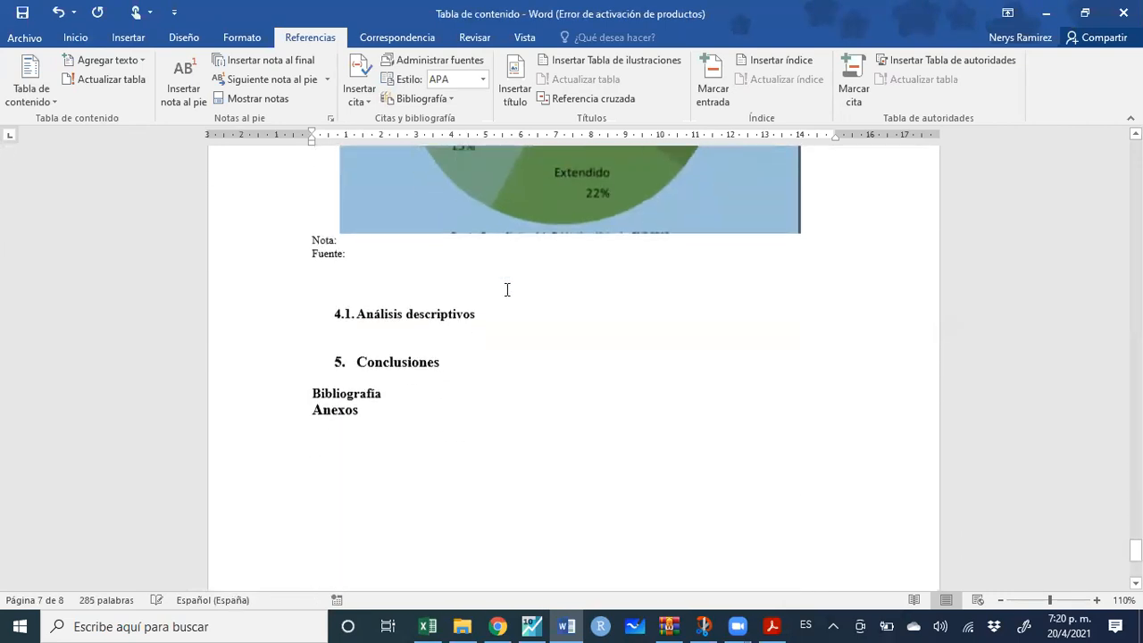
scroll(508, 287, up, 2)
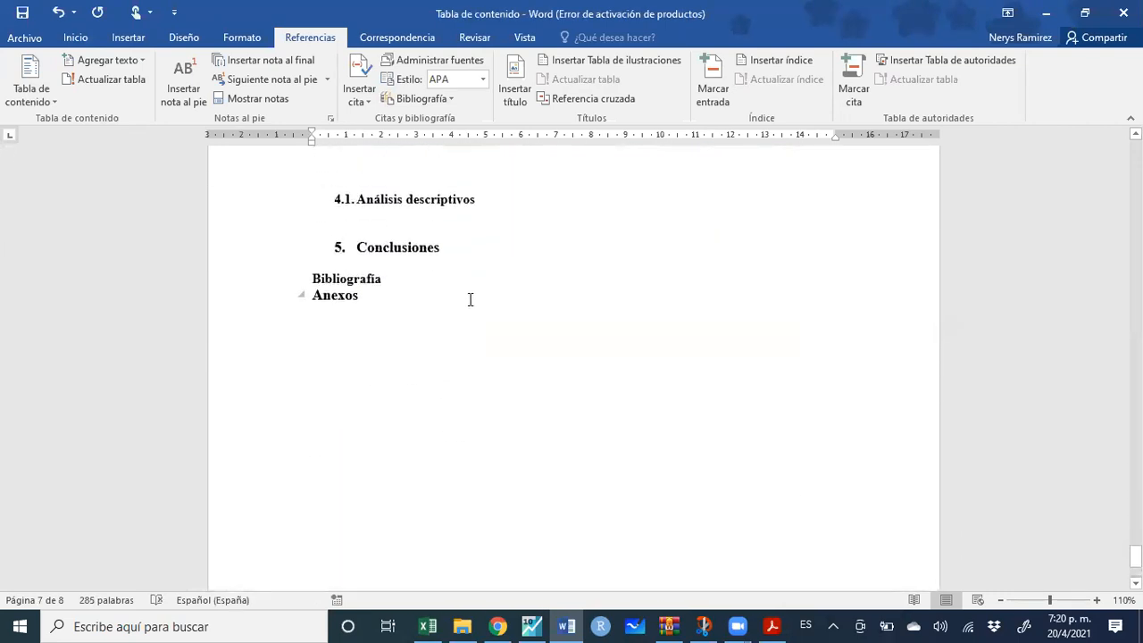
click(414, 275)
key(Return)
key(Return)
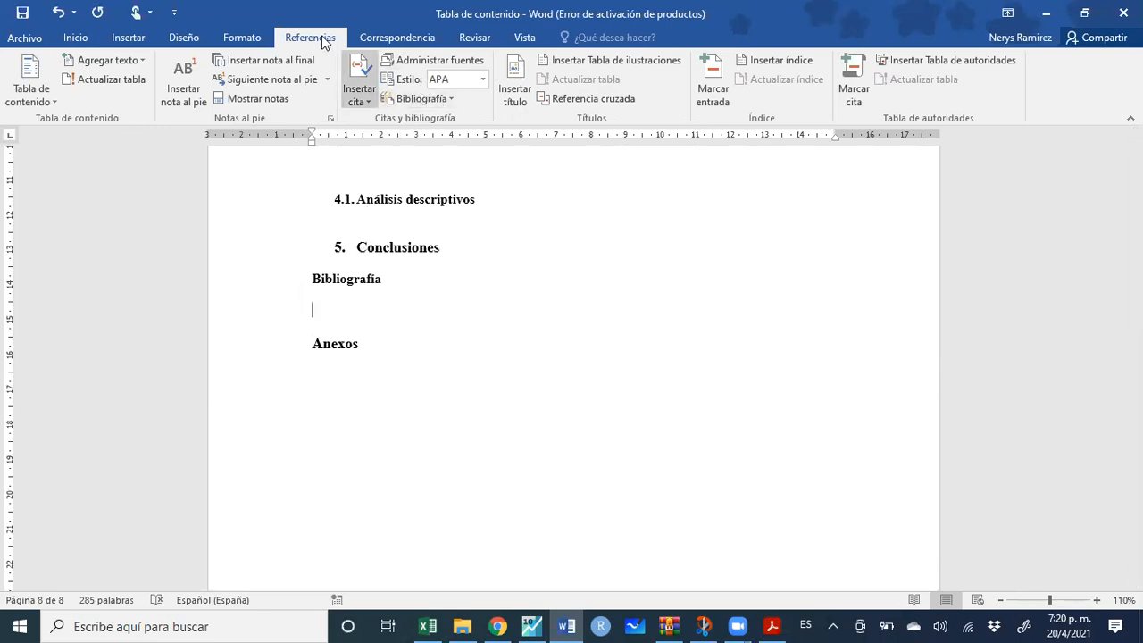
click(447, 101)
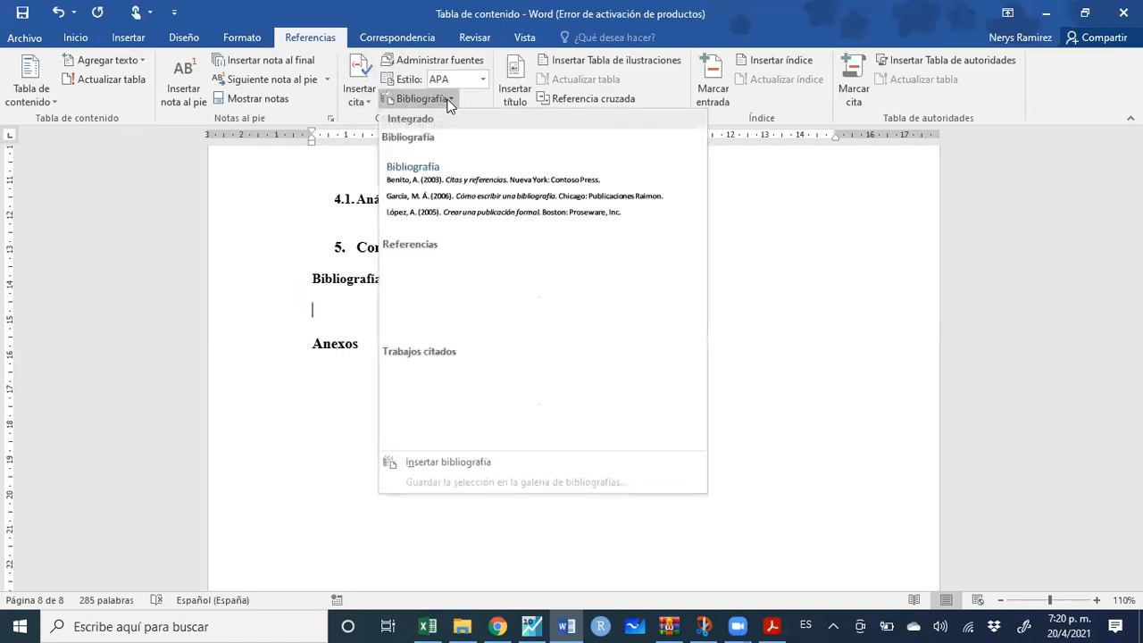
click(441, 191)
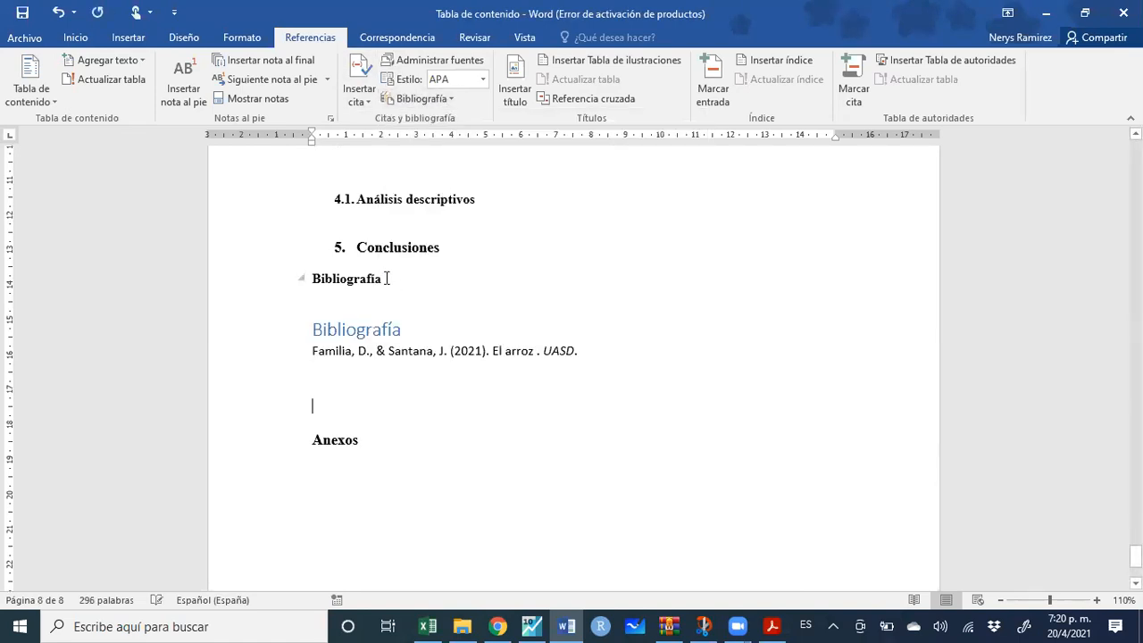
drag(386, 279, 312, 281)
key(Delete)
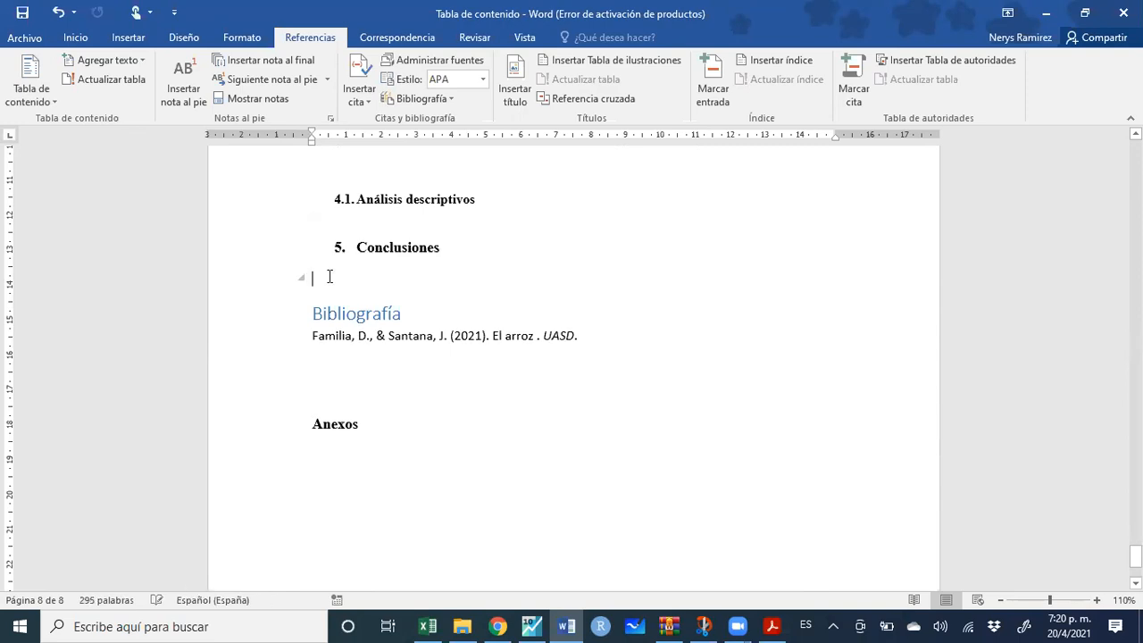
Try the Harvard - Anglia and Chicago citation styles, then set the bibliography back to APA
click(482, 78)
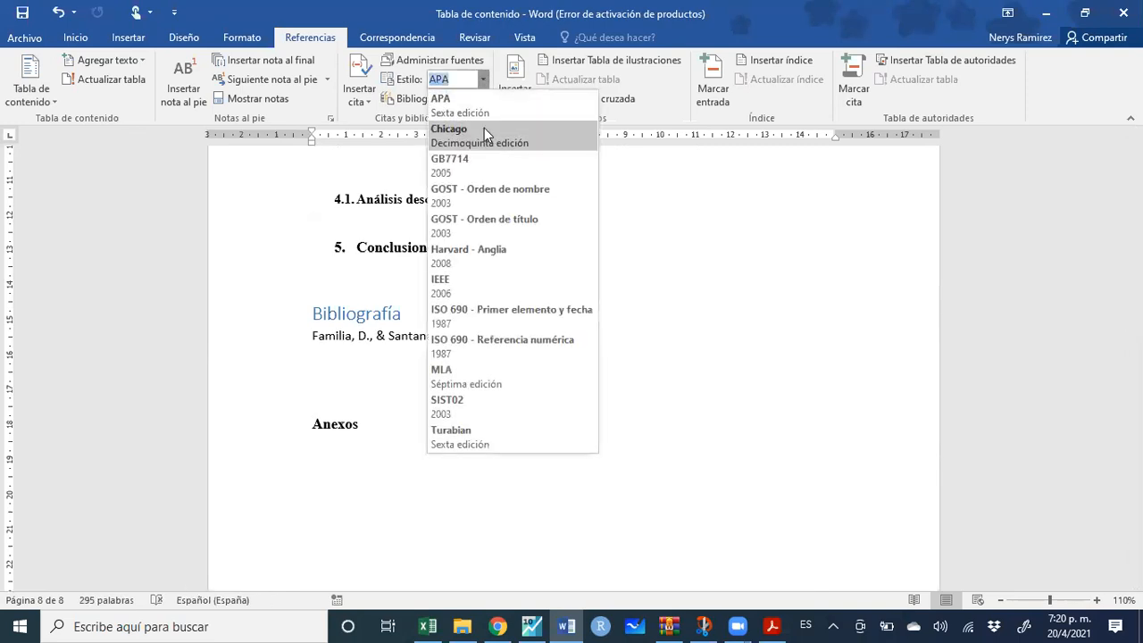
click(465, 249)
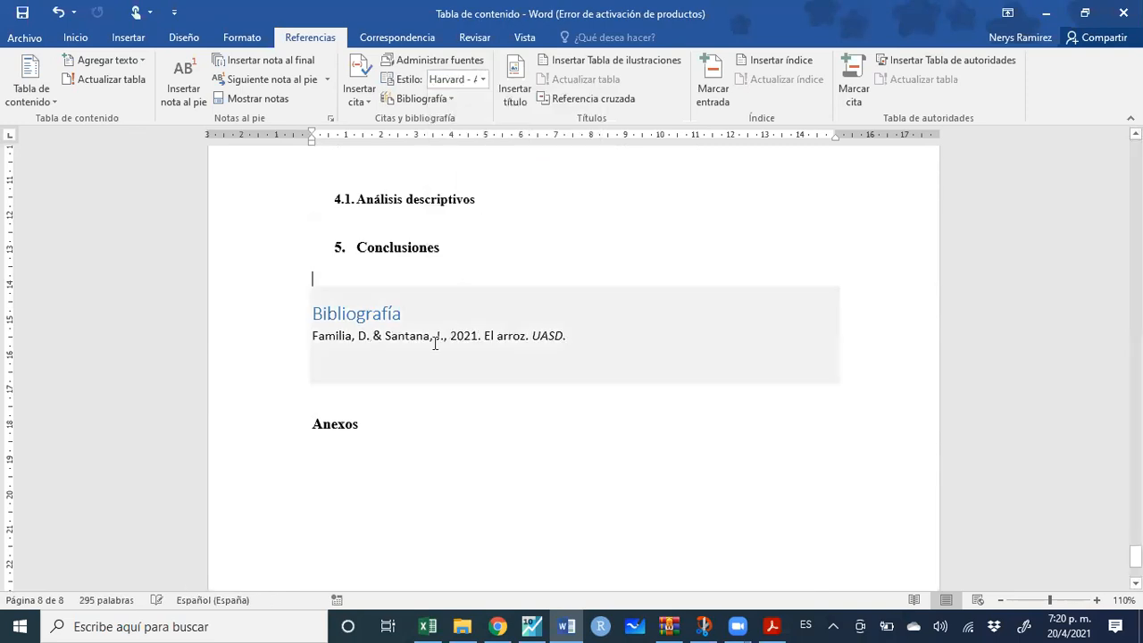
click(482, 78)
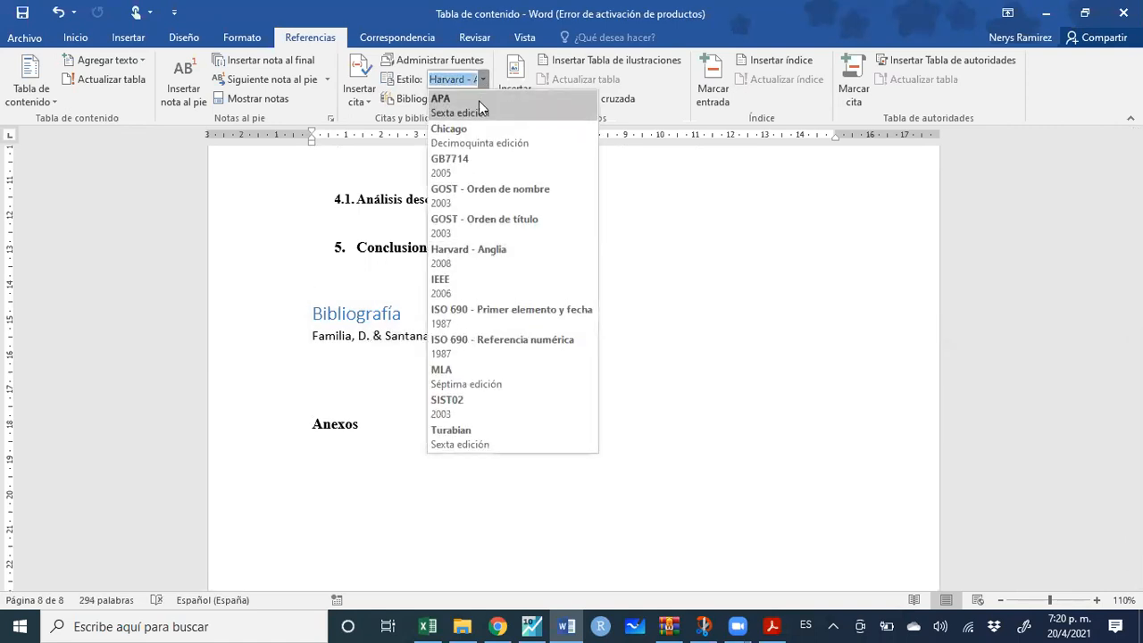
click(477, 148)
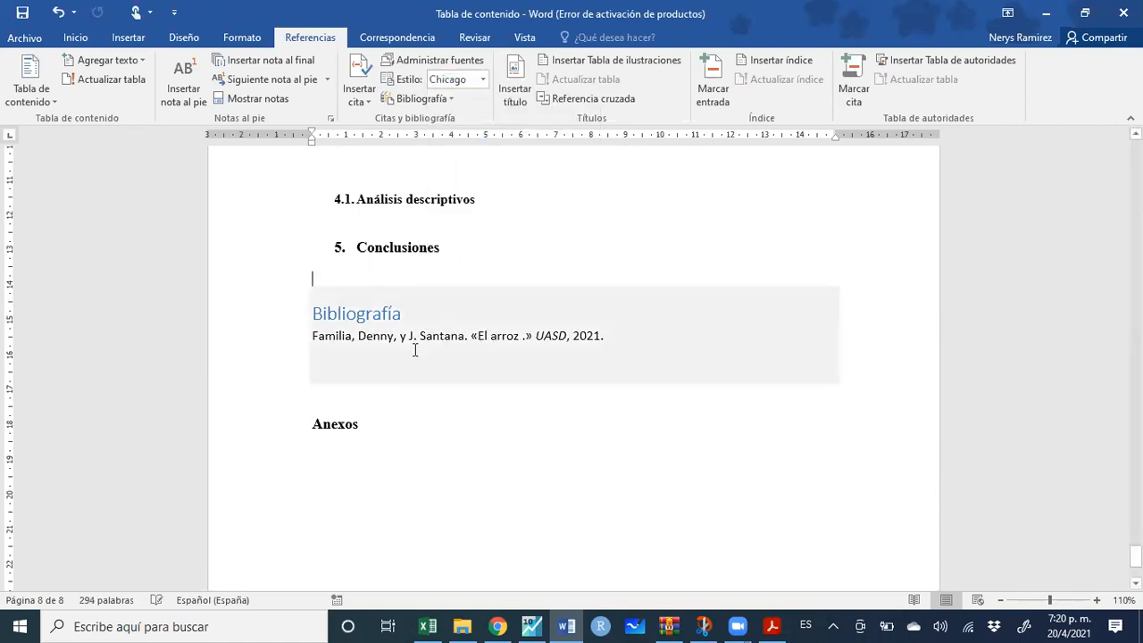
click(482, 80)
click(482, 107)
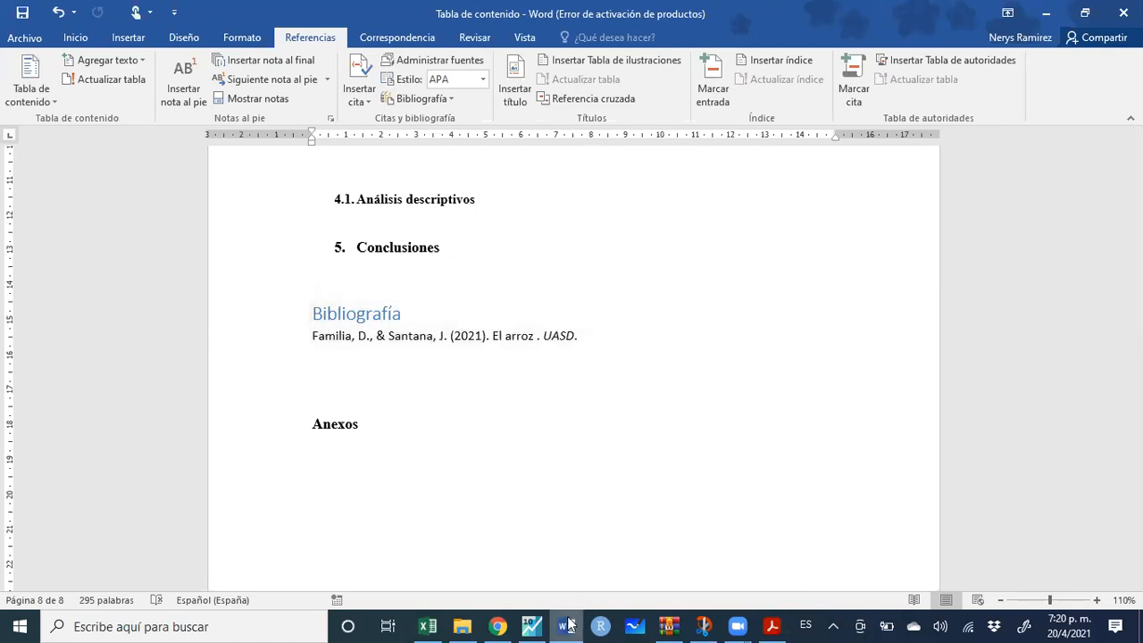
Minimize Word and scroll the Clase9__informesWord.pdf guide to page 21 on cross-references
mouse_move(532, 625)
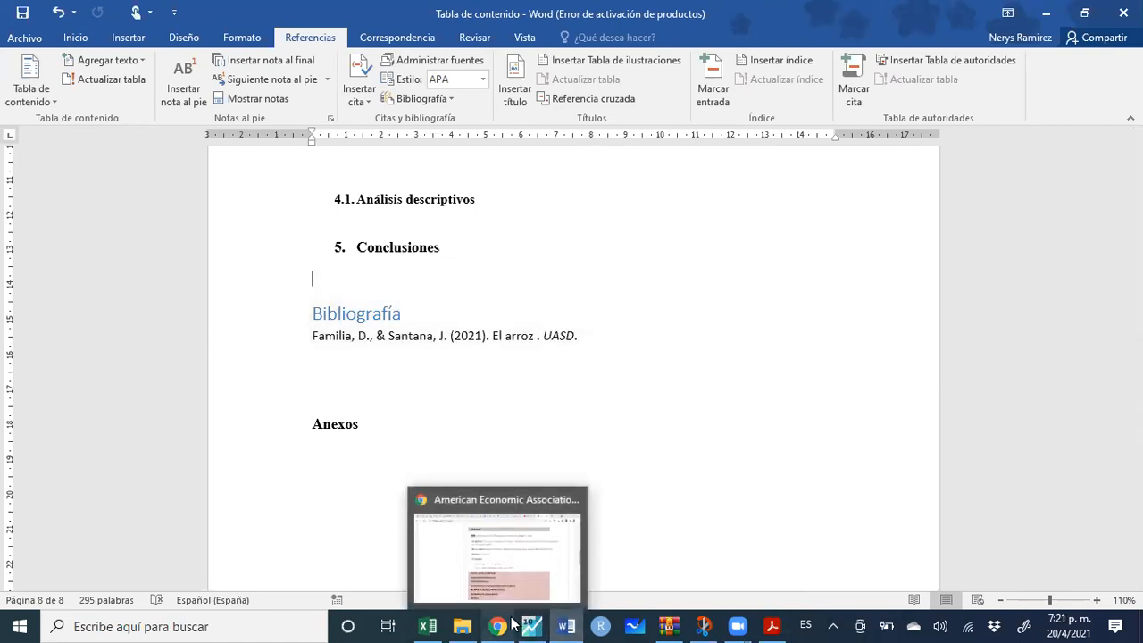
click(566, 625)
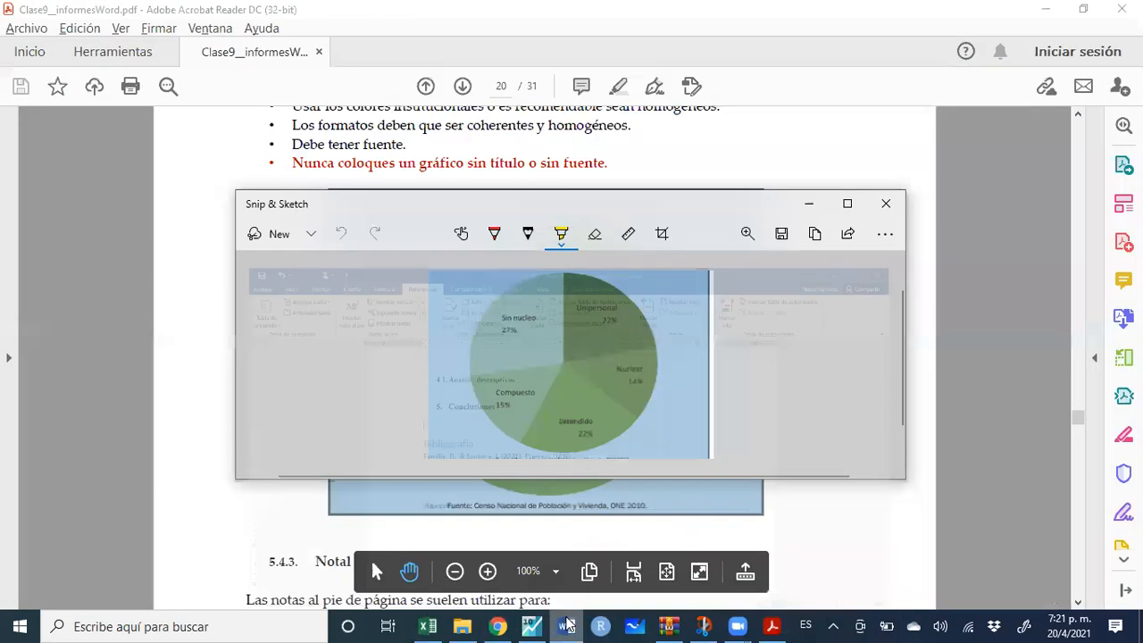
click(856, 511)
scroll(598, 377, down, 5)
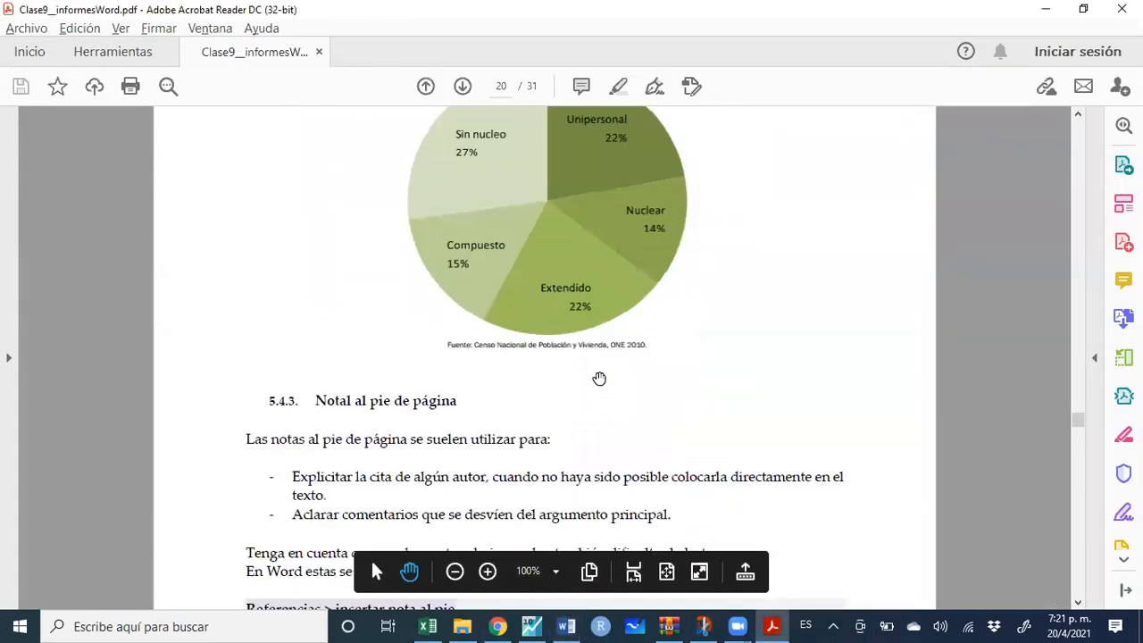
scroll(598, 376, down, 20)
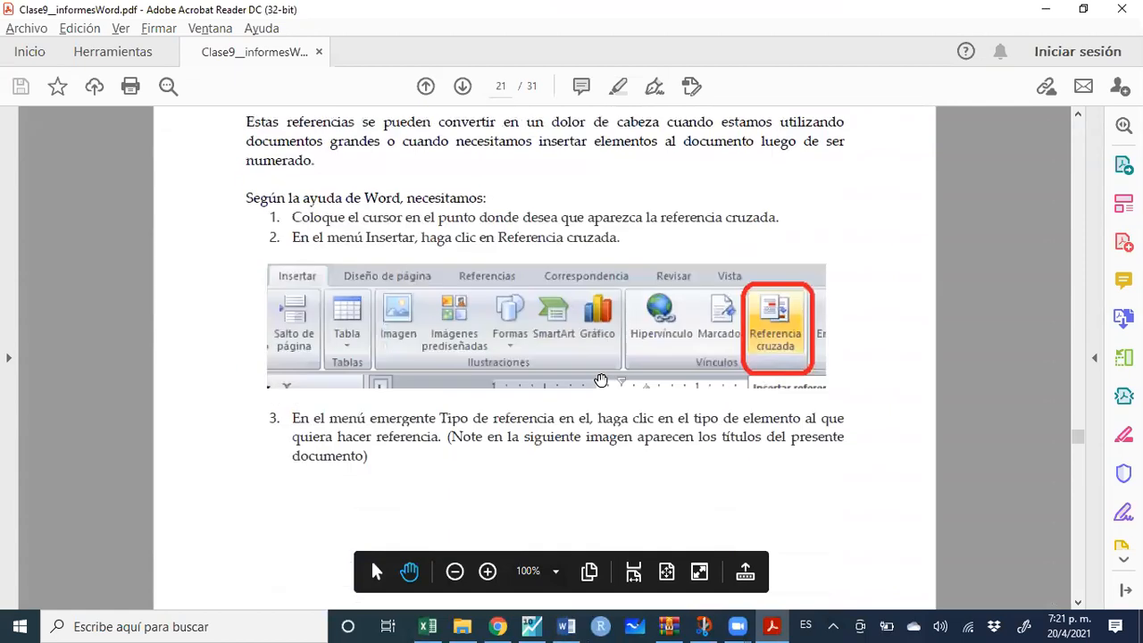